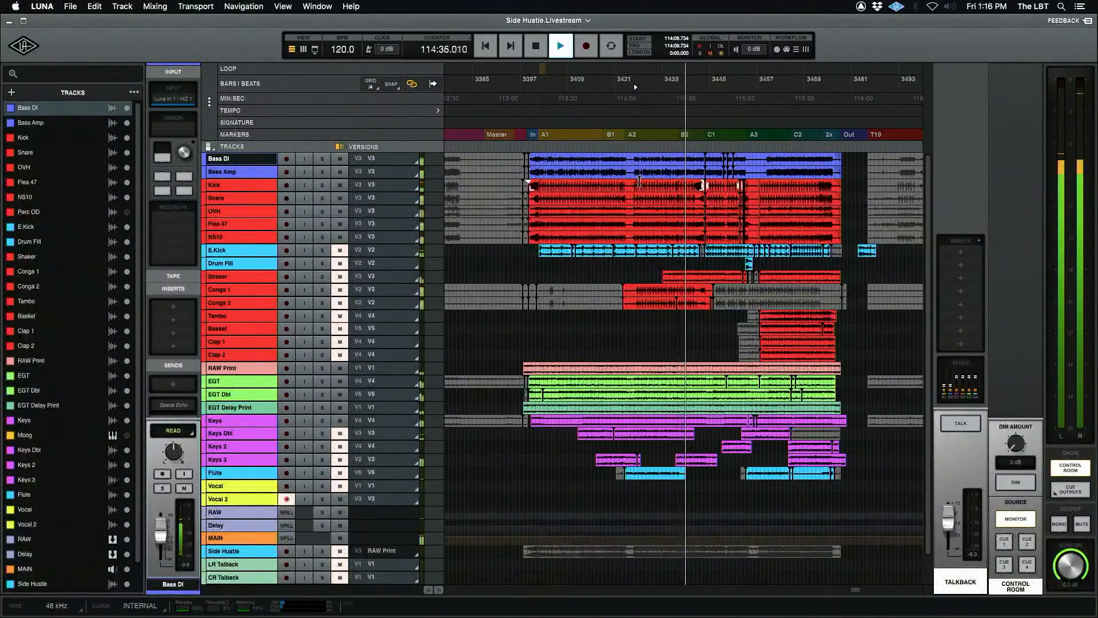
Stop playback and place the playhead on the Shaker track just after the A2 marker.
key("space")
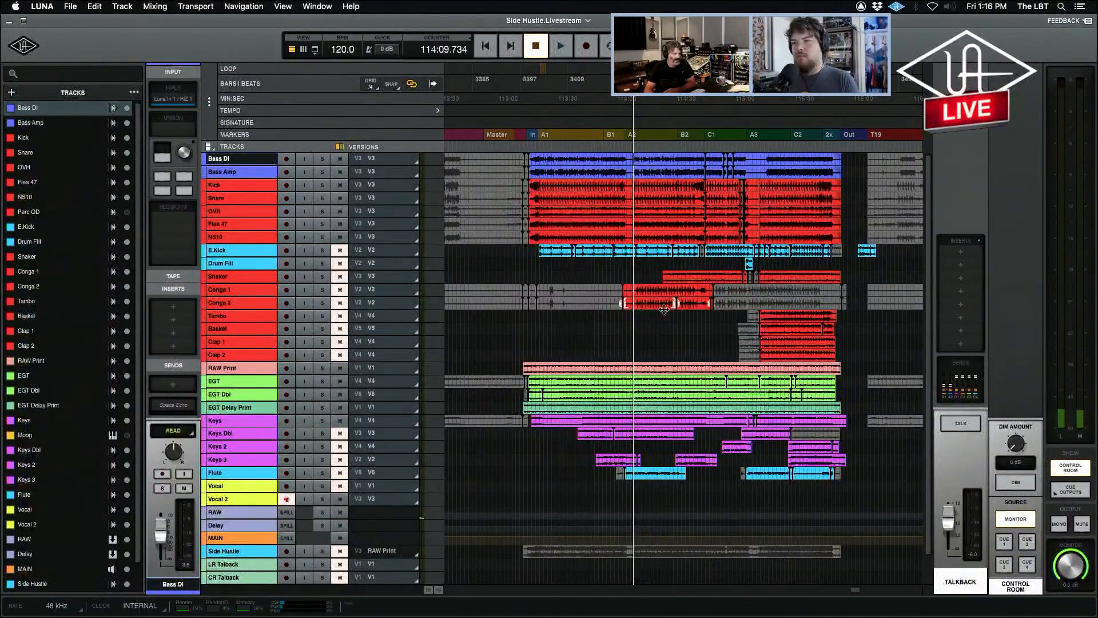
left_click_drag(632, 272, 664, 312)
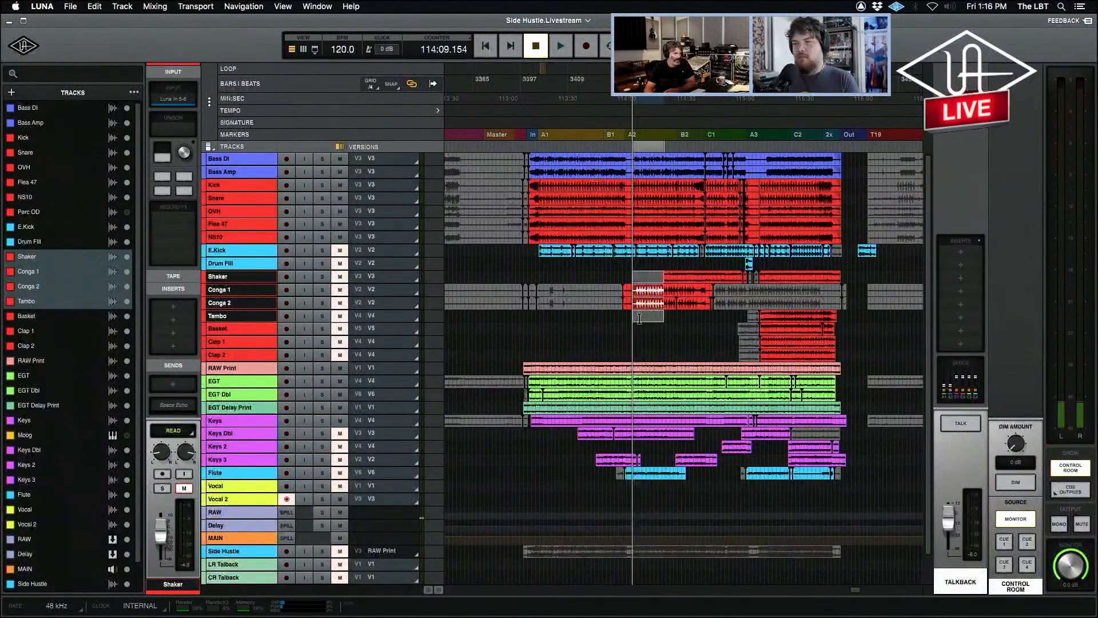
left_click(638, 319)
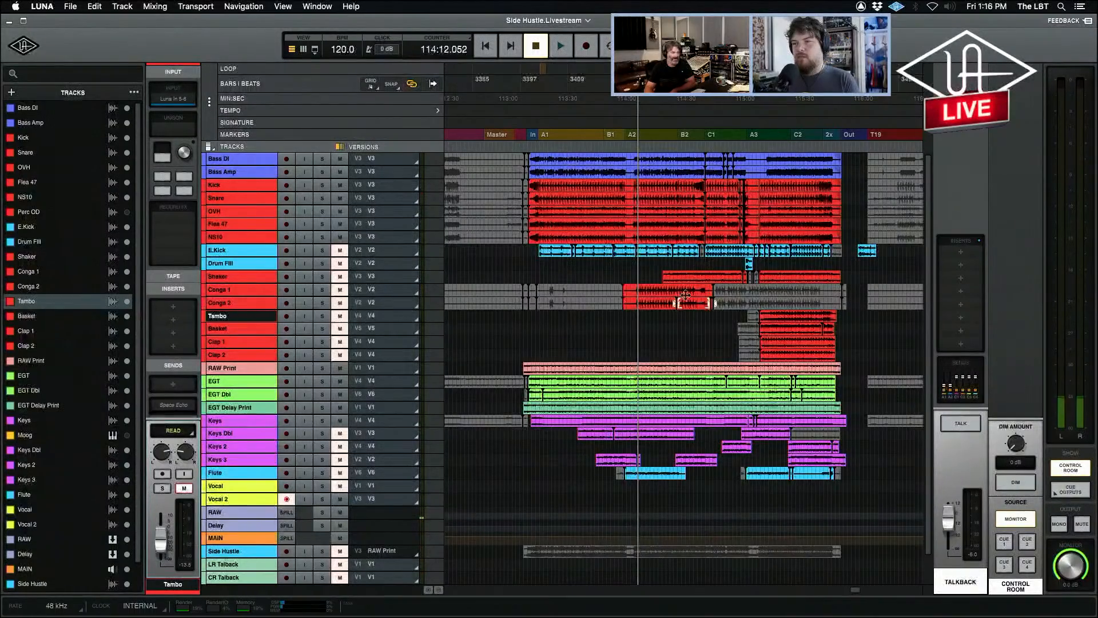
left_click(540, 264)
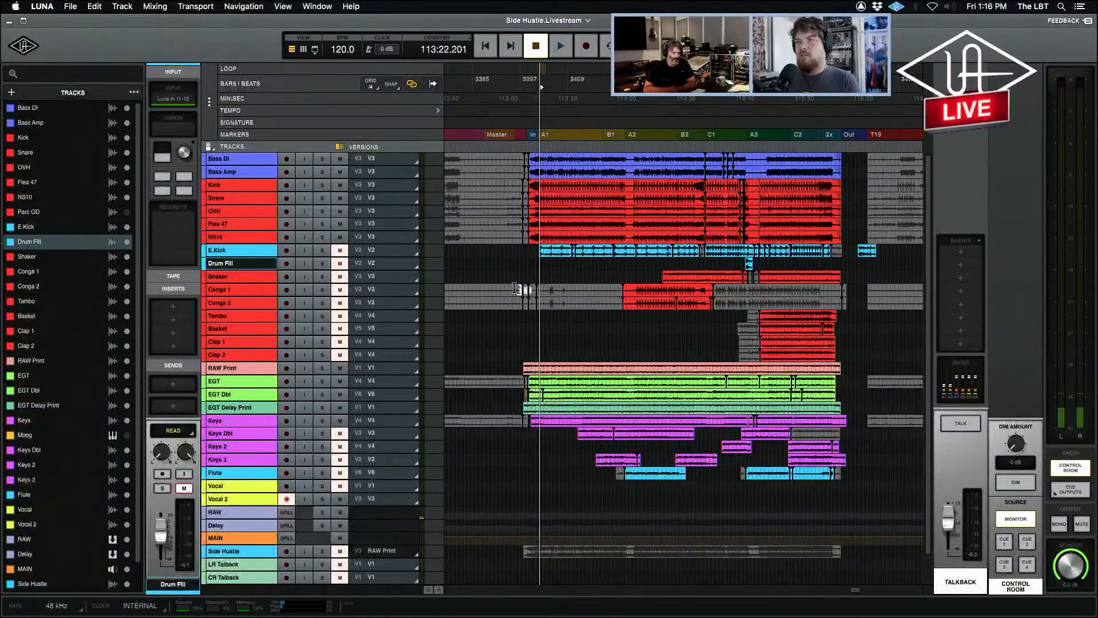
key("t")
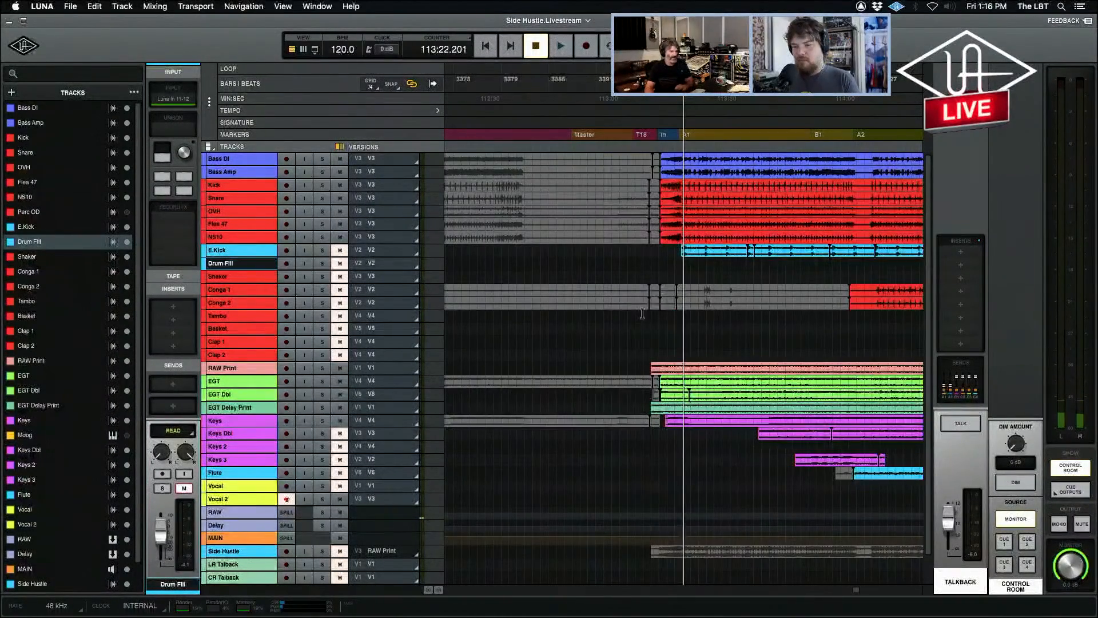
left_click(678, 262)
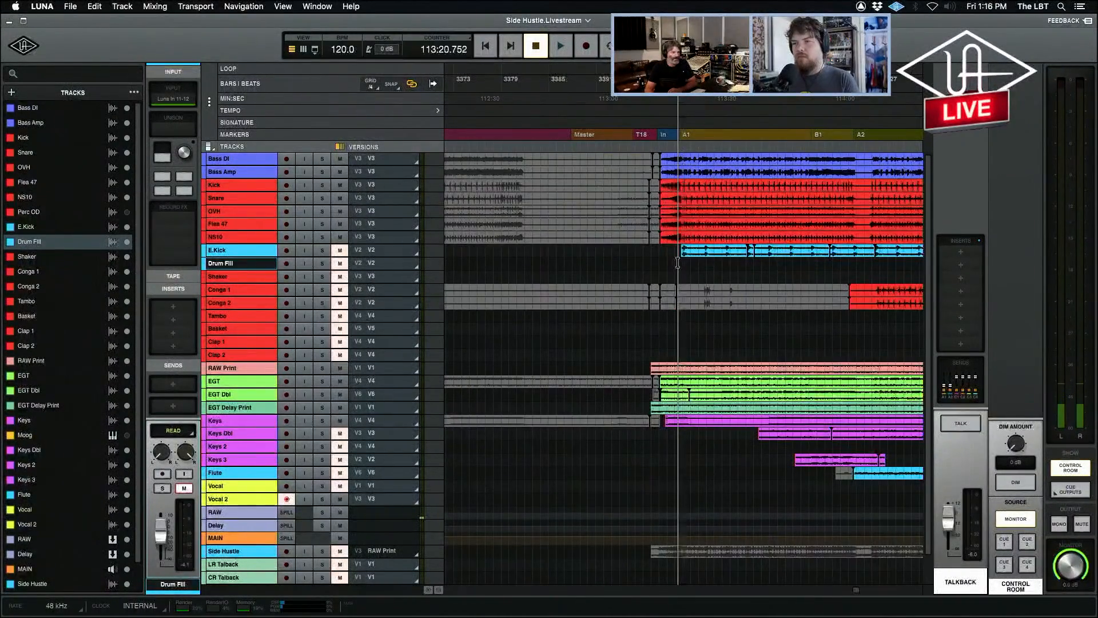
left_click(872, 276)
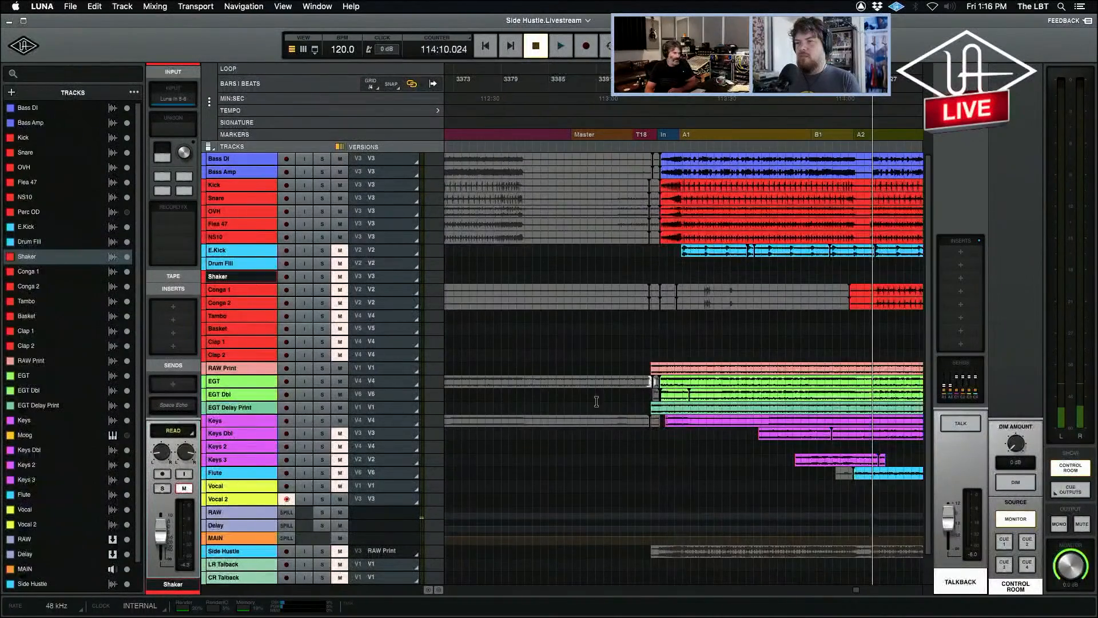
Expand the Conga 1 and Conga 2 tracks in the timeline to show their waveforms and track controls.
left_click(219, 303)
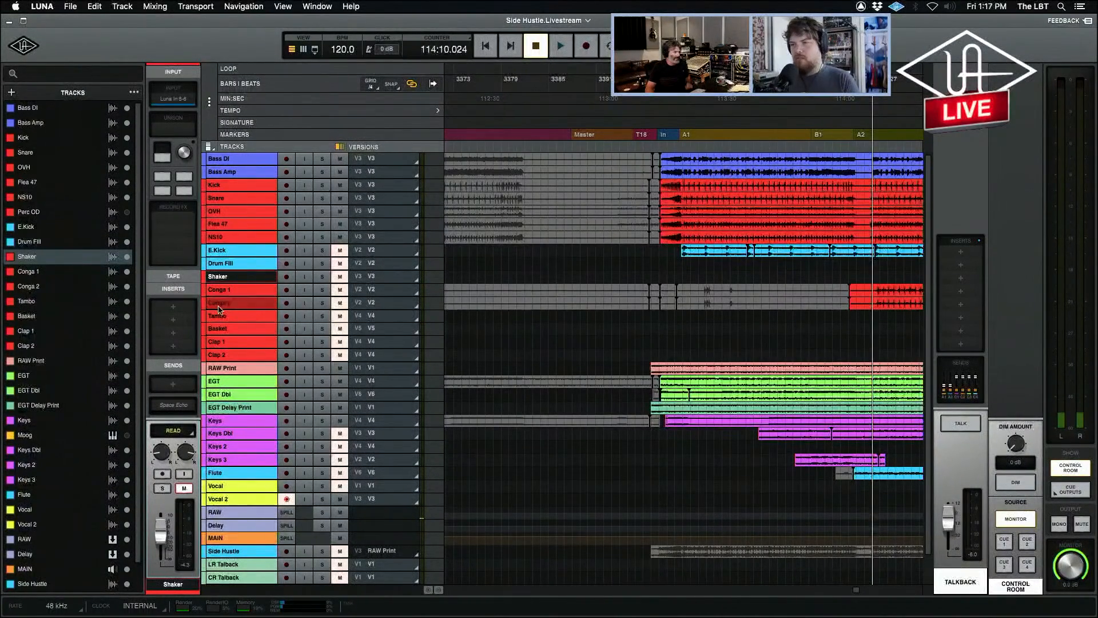
left_click(218, 307)
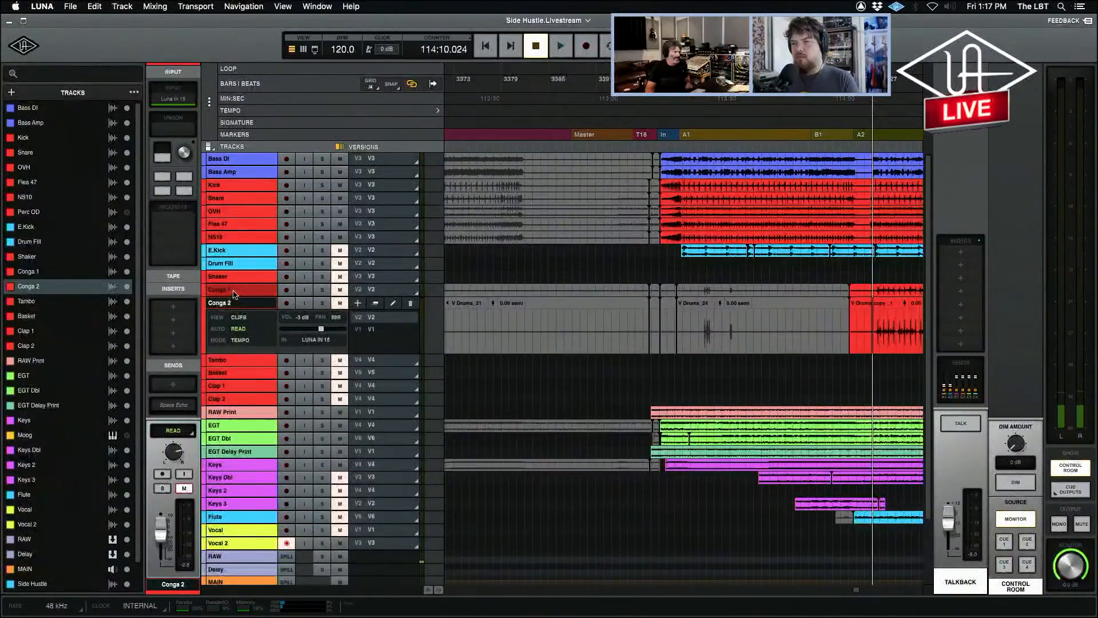
Show the mixer and record-arm Conga 2 and Tambo to compare their Unison and record effects, disarming Tambo again.
key("super+equal")
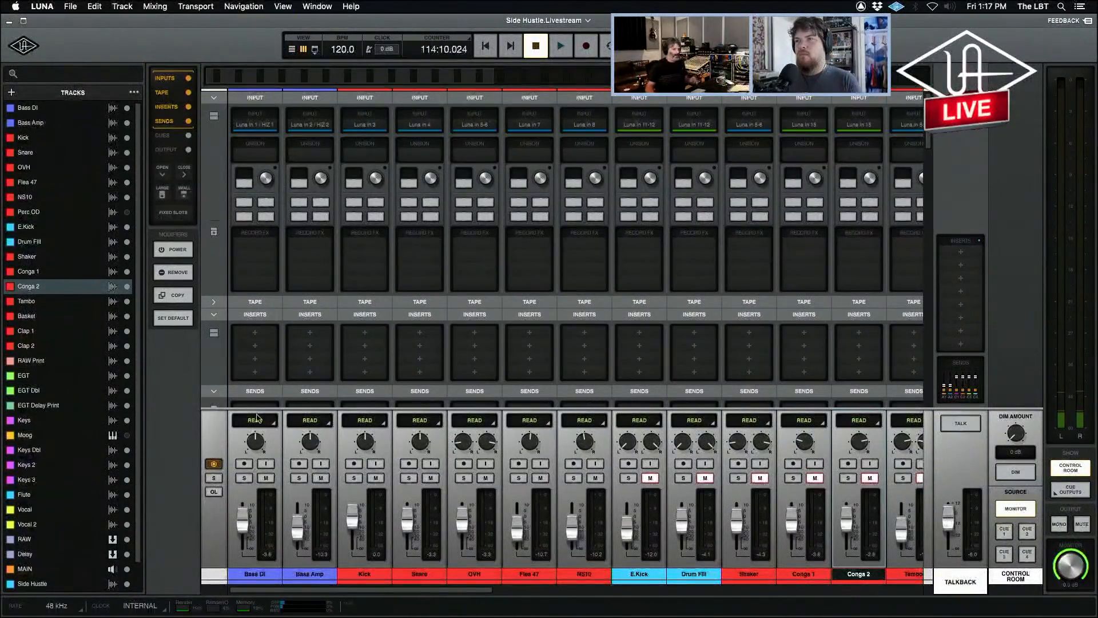
left_click_drag(482, 589, 601, 593)
left_click(535, 464)
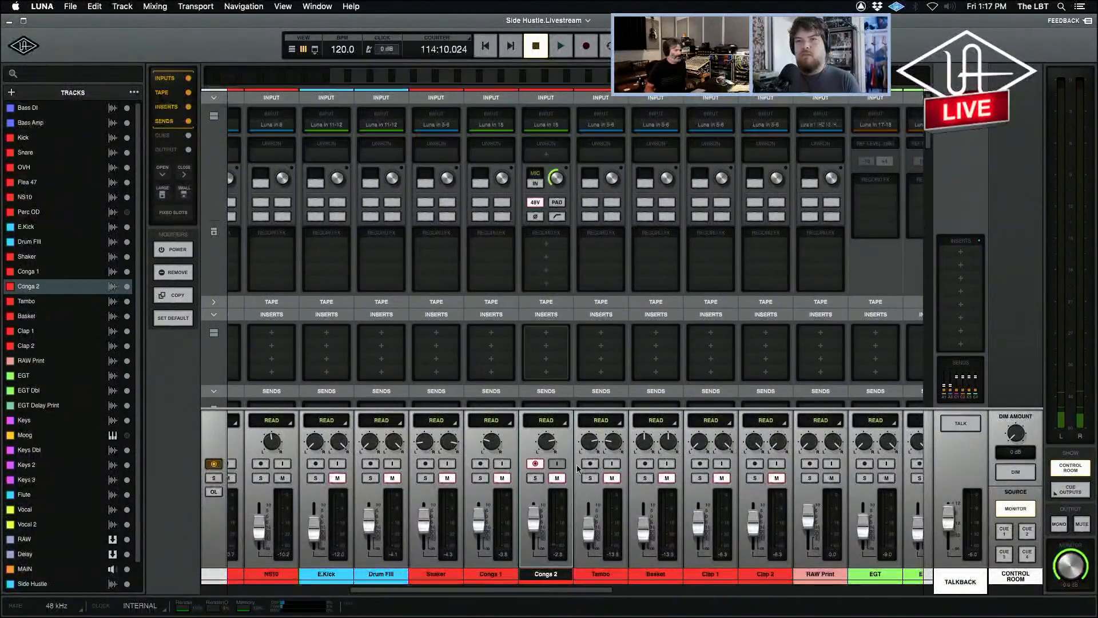
left_click(591, 463)
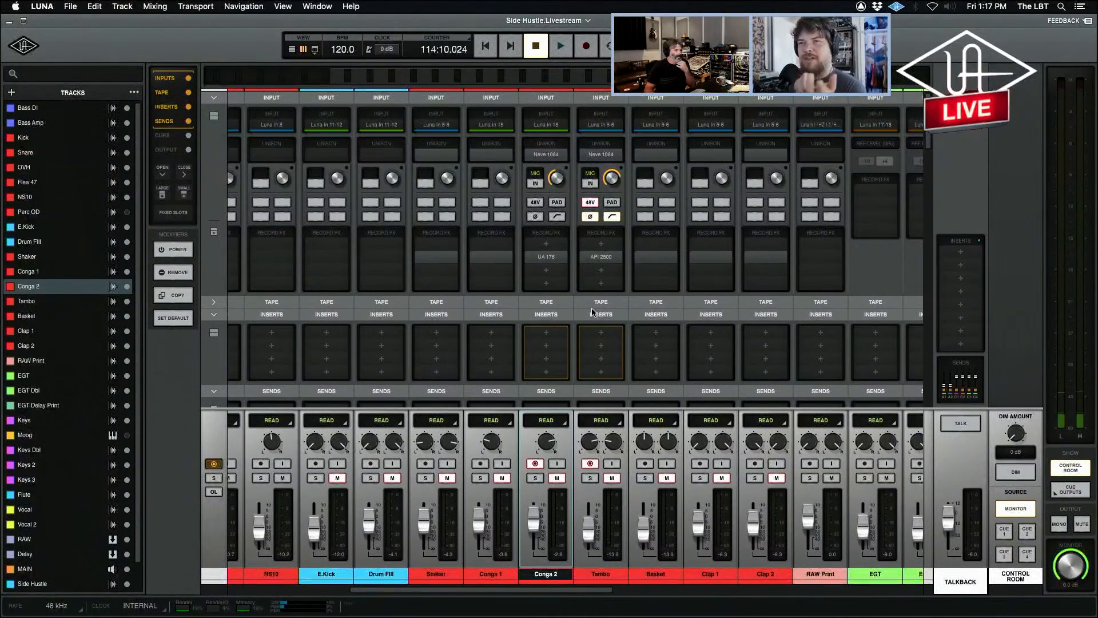
left_click(591, 463)
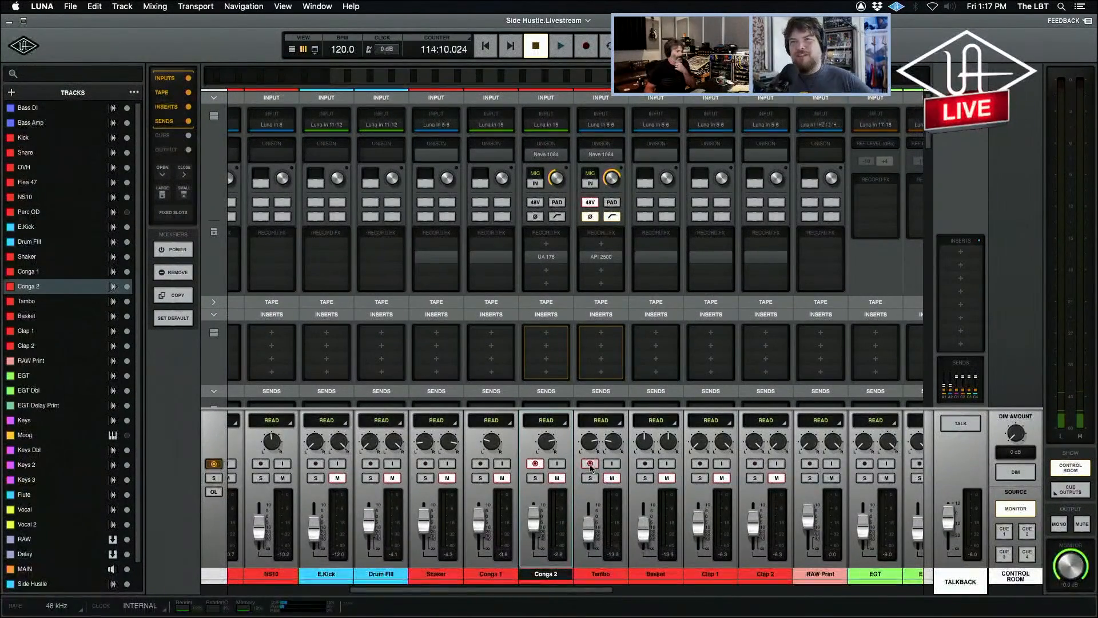
Switch record arming back and forth between Conga 1 and Conga 2, finishing with Conga 1 armed.
left_click(481, 464)
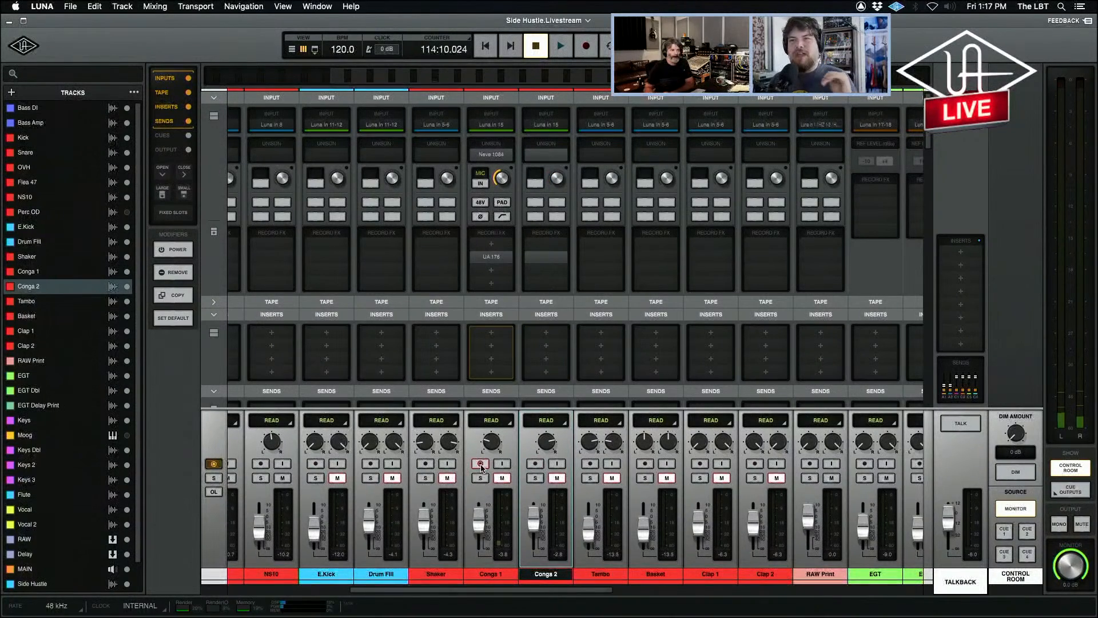
left_click(536, 463)
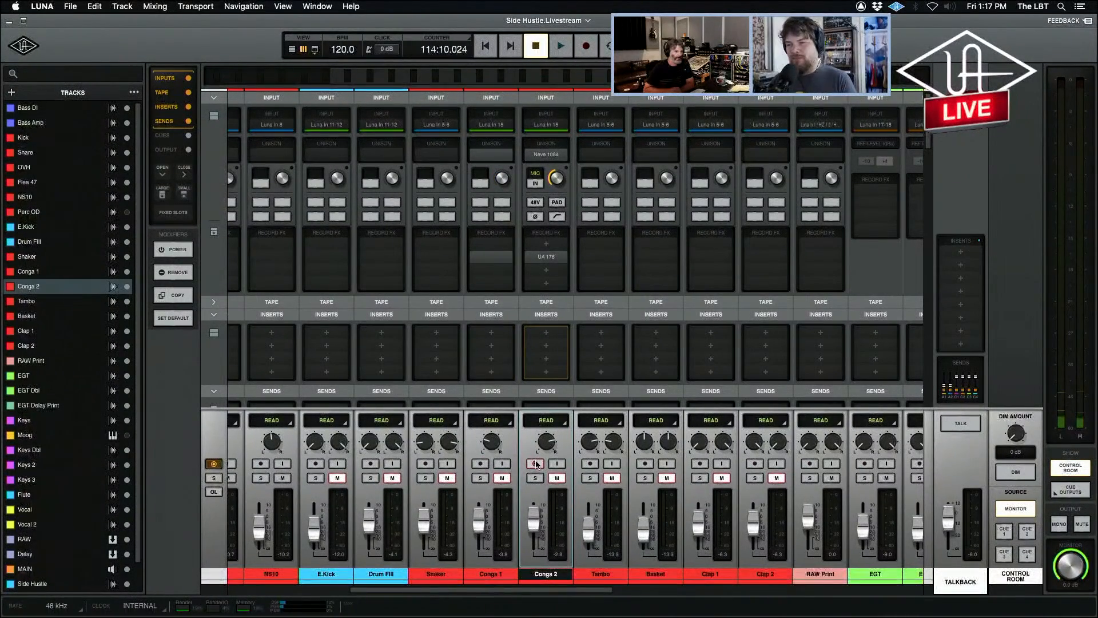
left_click(480, 464)
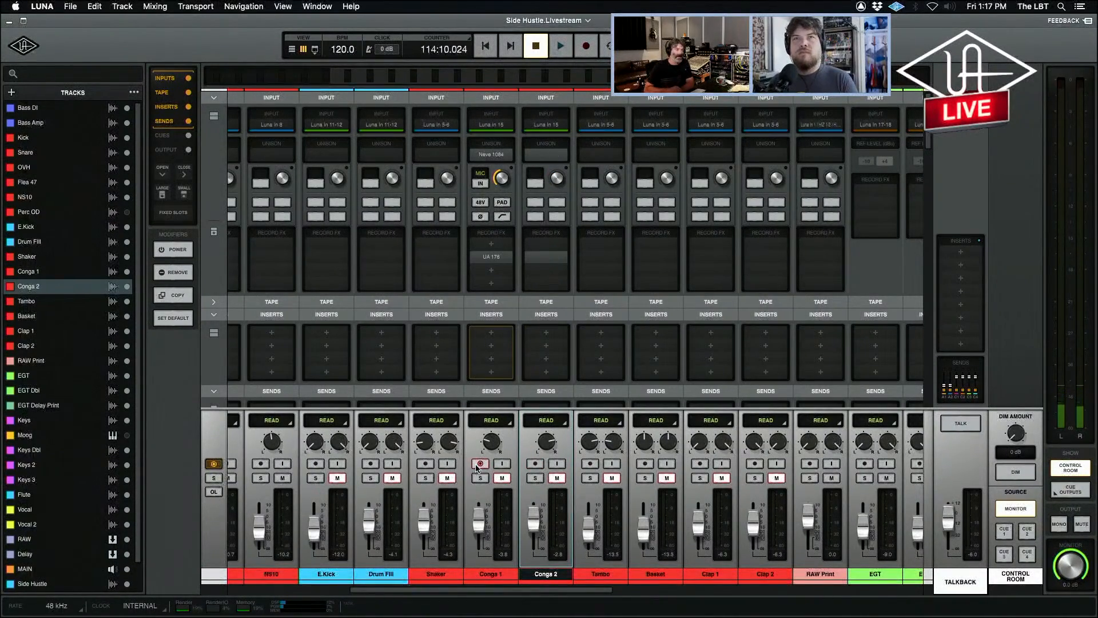
Open Conga 1's Neve 1084 preamp and UA 176 compressor side by side, toggling the preamp's EQL switch.
left_click(491, 156)
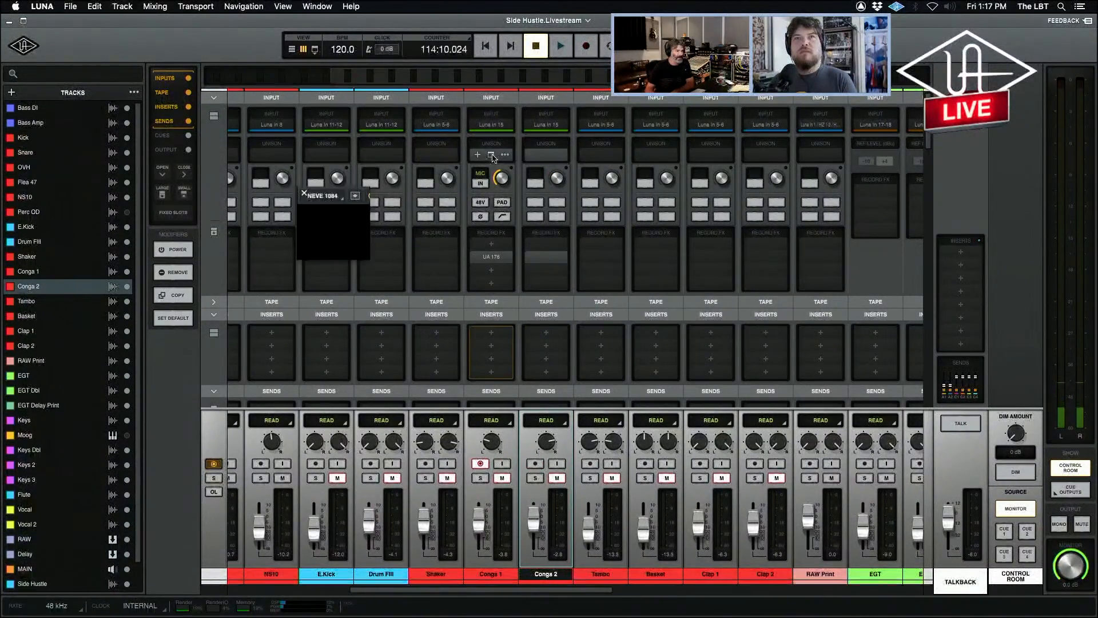
left_click_drag(359, 194, 244, 95)
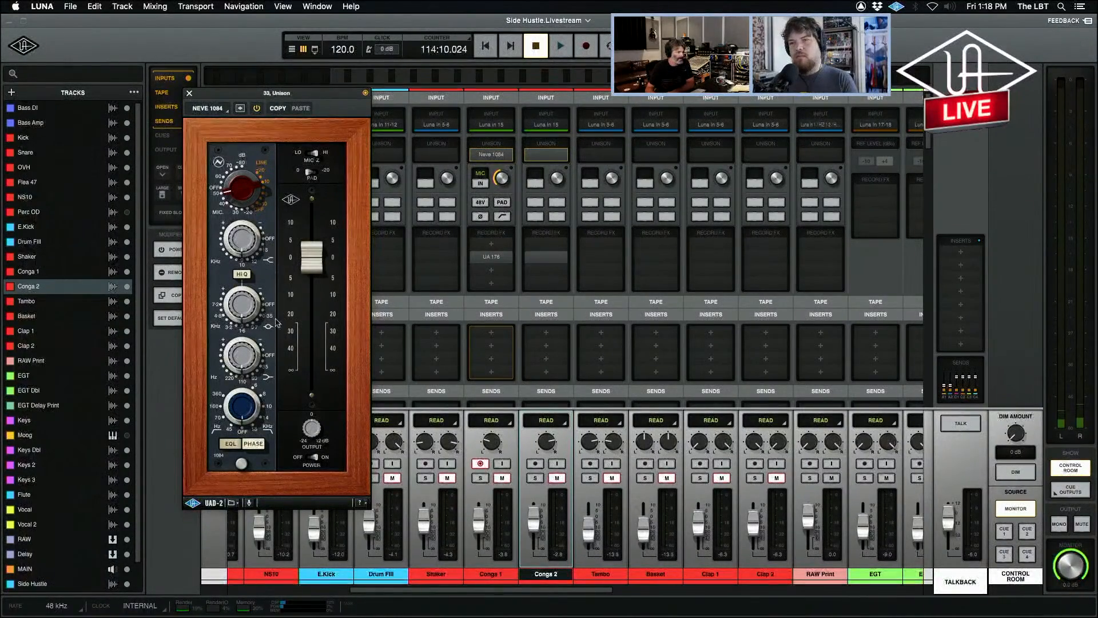
left_click(234, 448)
left_click(234, 447)
left_click(234, 447)
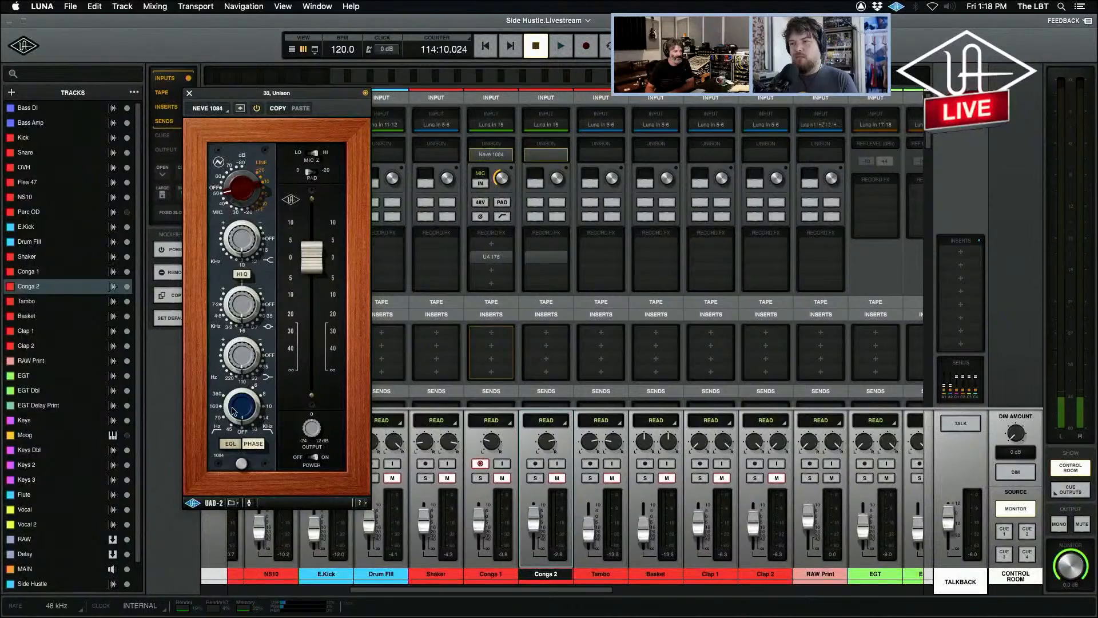
left_click(227, 441)
left_click(227, 441)
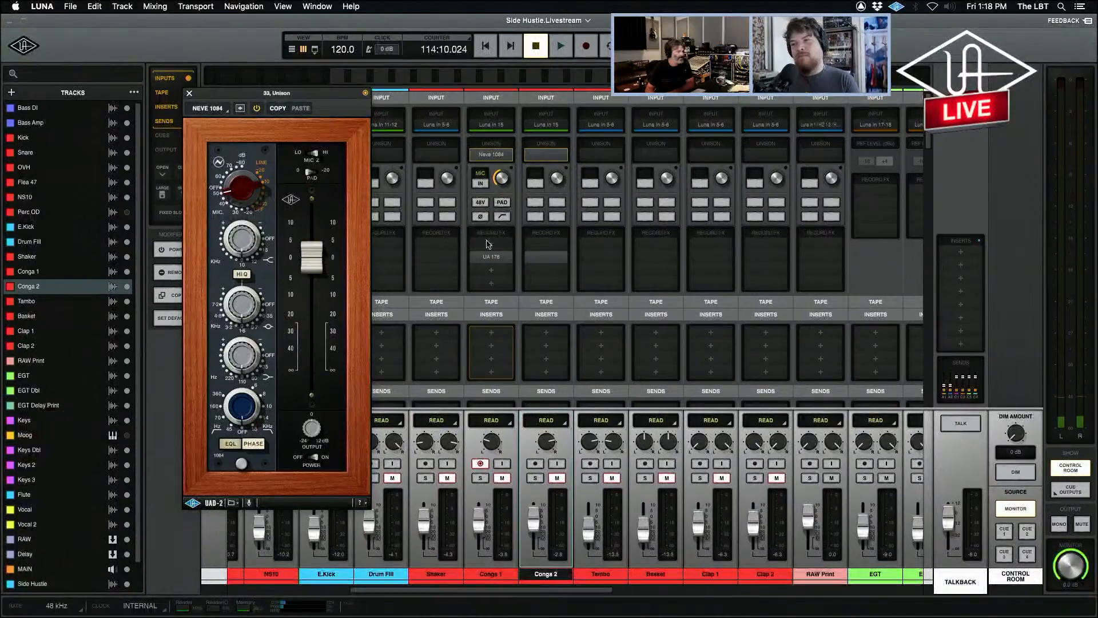
left_click(492, 257)
left_click_drag(465, 209, 707, 163)
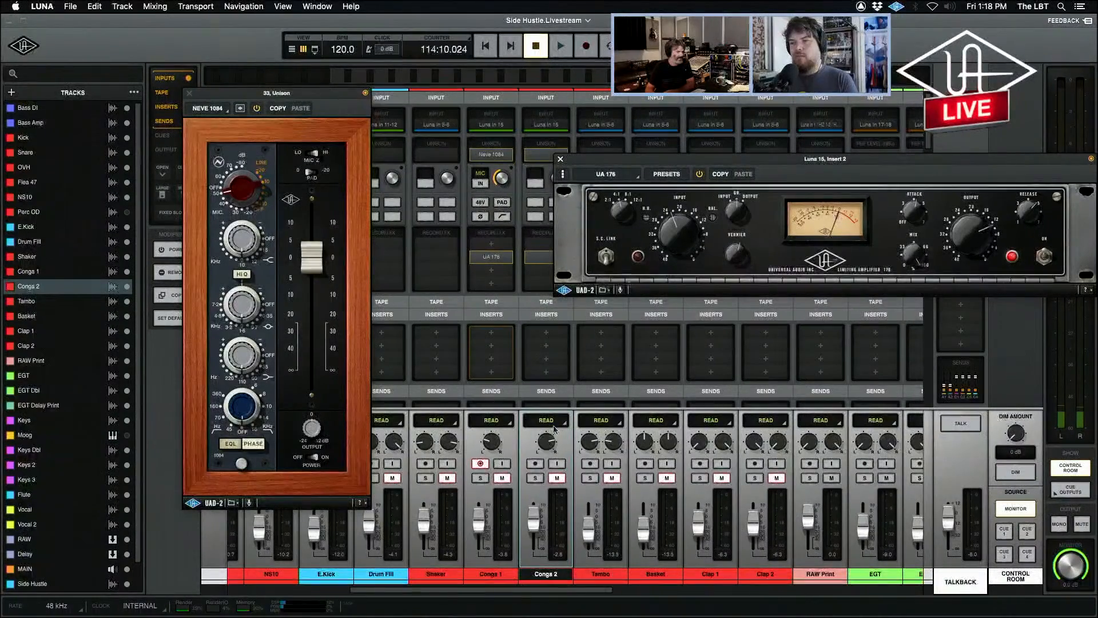
Disarm Conga 1, unmute both Conga 1 and Conga 2, and return to the timeline.
left_click(480, 463)
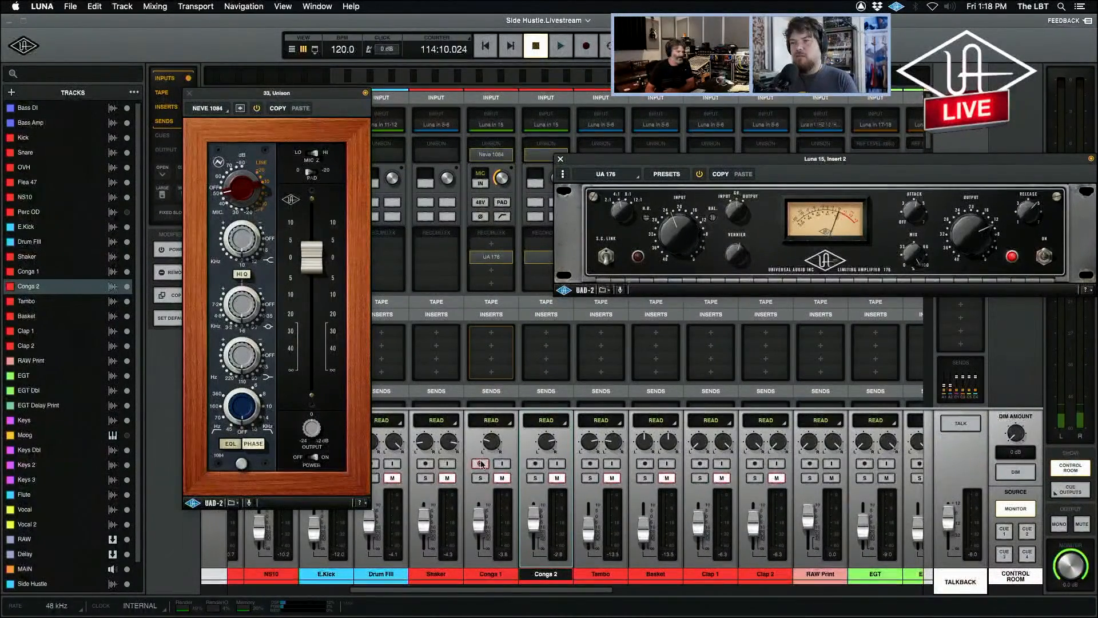
left_click(480, 464)
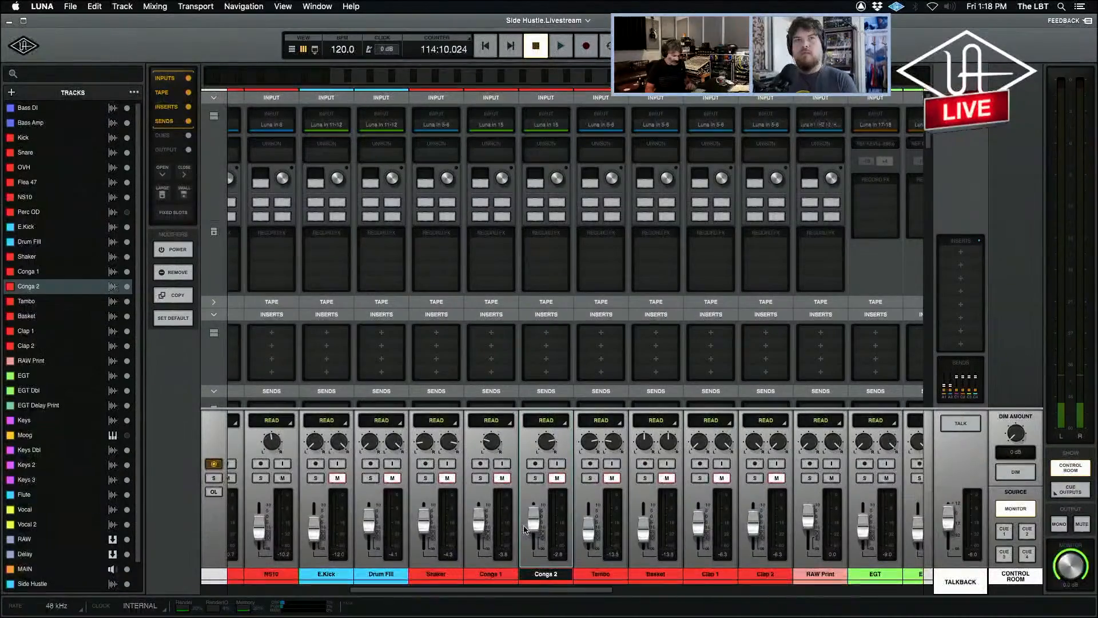
left_click(504, 482)
left_click(556, 479)
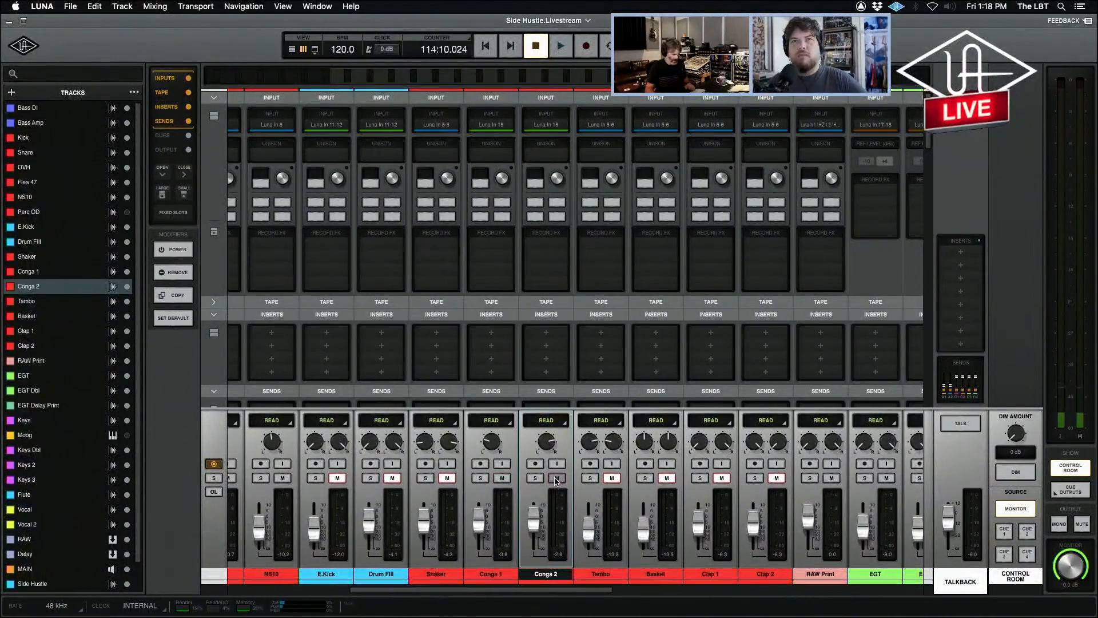
key("super+equal")
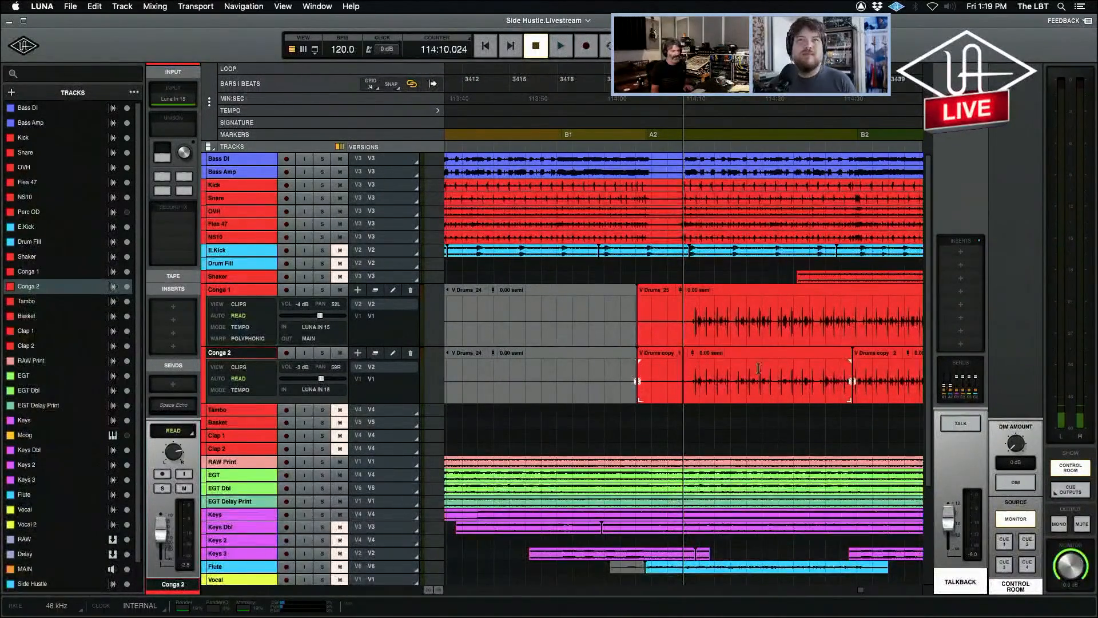
Play the song from just before the B1 marker to hear the congas enter.
left_click(694, 312)
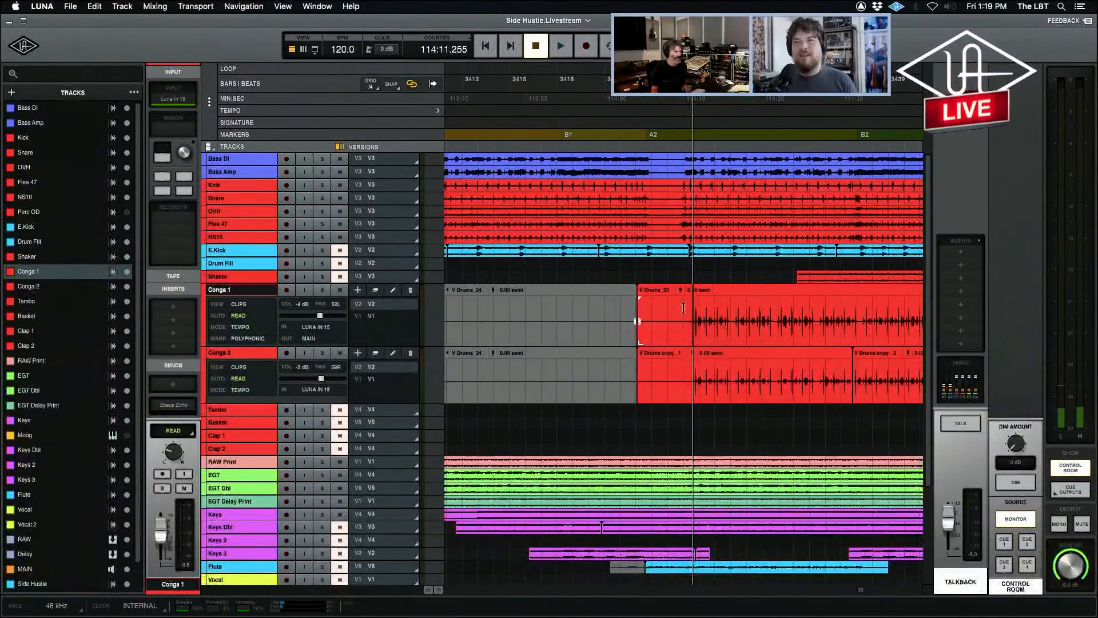
left_click(664, 305)
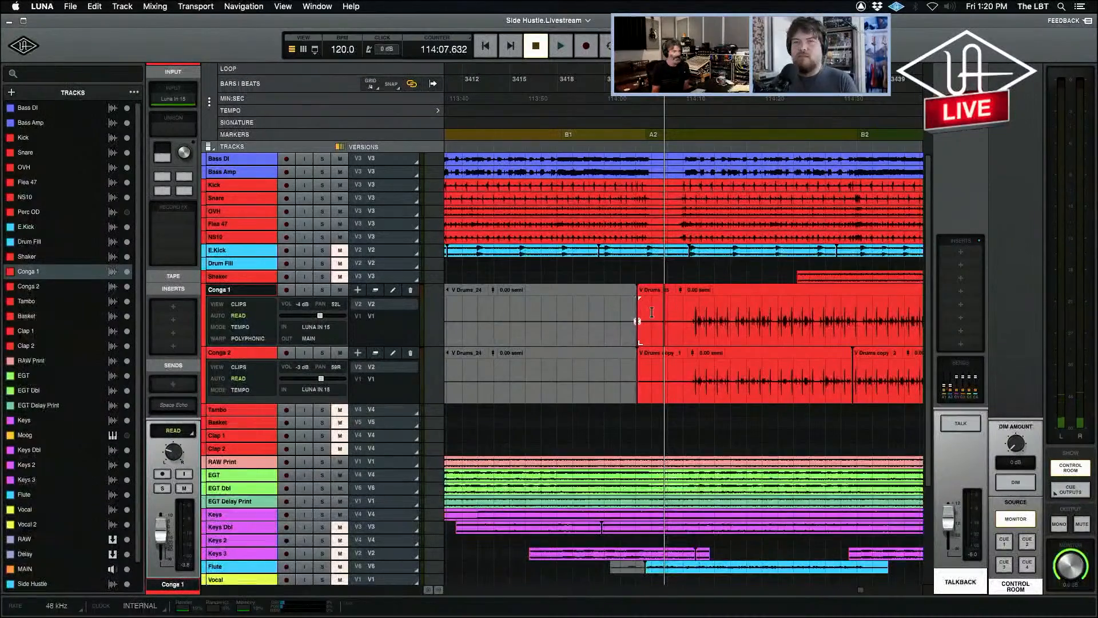
left_click(650, 268)
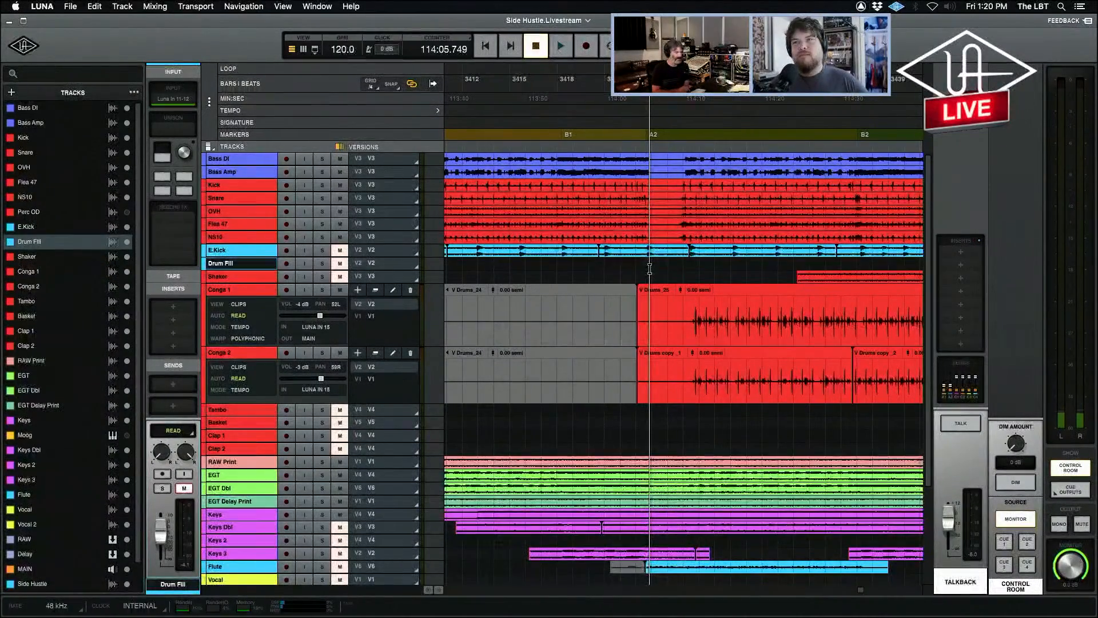
left_click(601, 265)
left_click(560, 264)
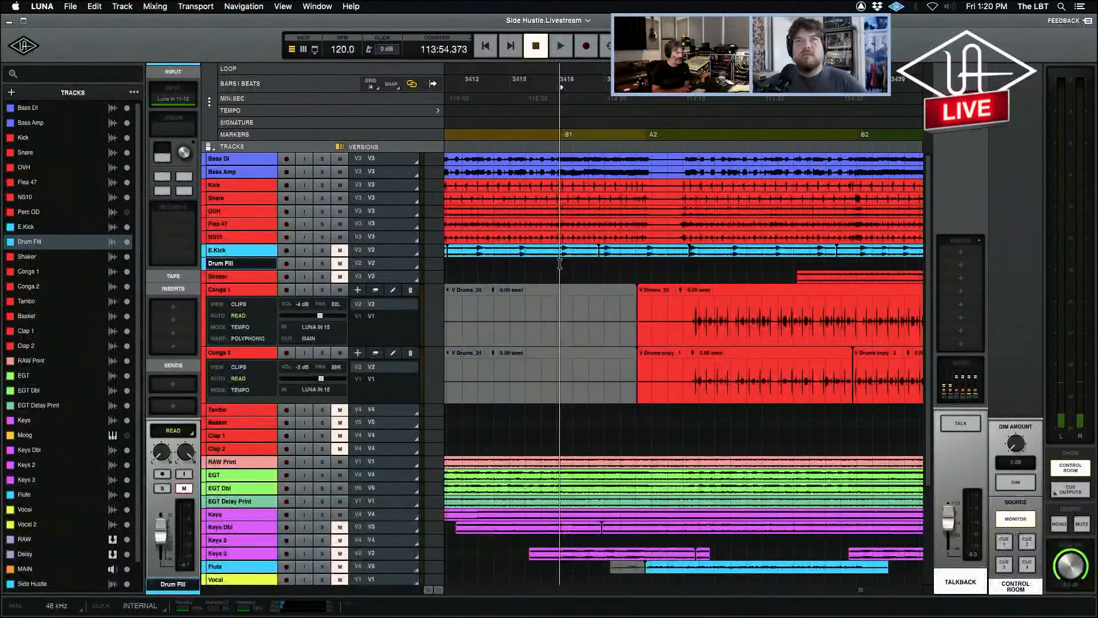
key("space")
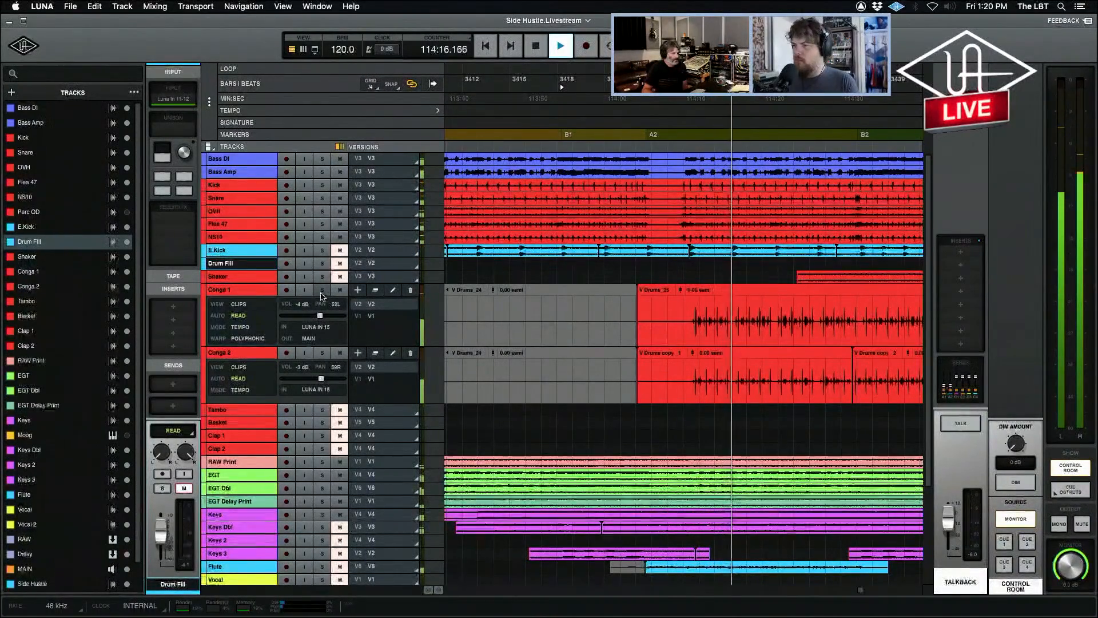
Solo Conga 1 and Conga 2 together in the mixer during playback, and unsolo both to hear the full mix.
left_click(246, 290)
key("super+=")
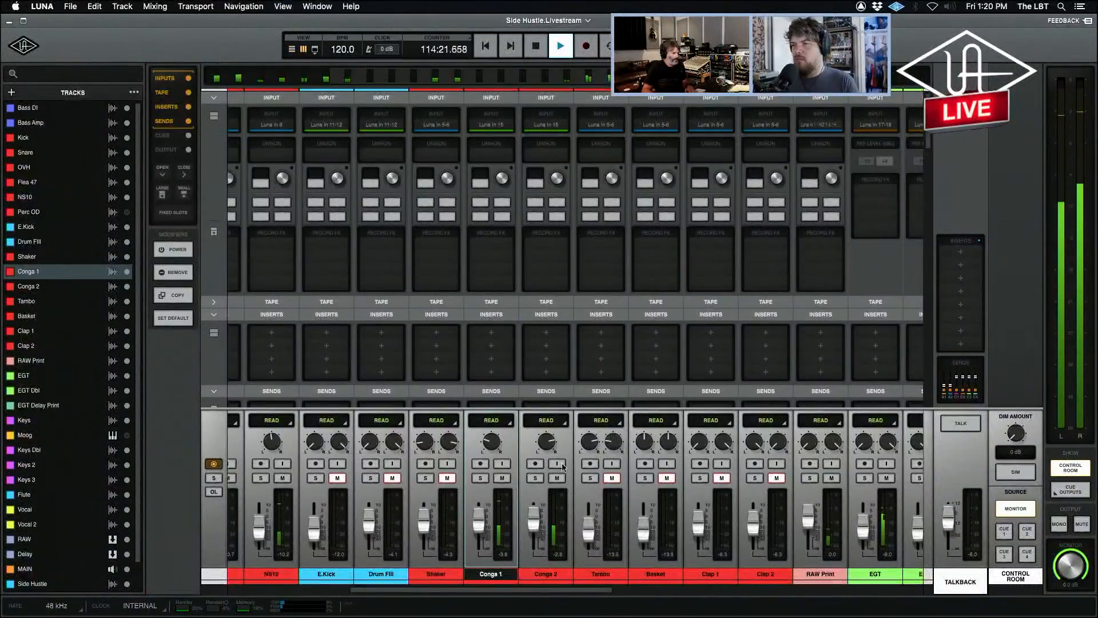
left_click(536, 478)
left_click(480, 478)
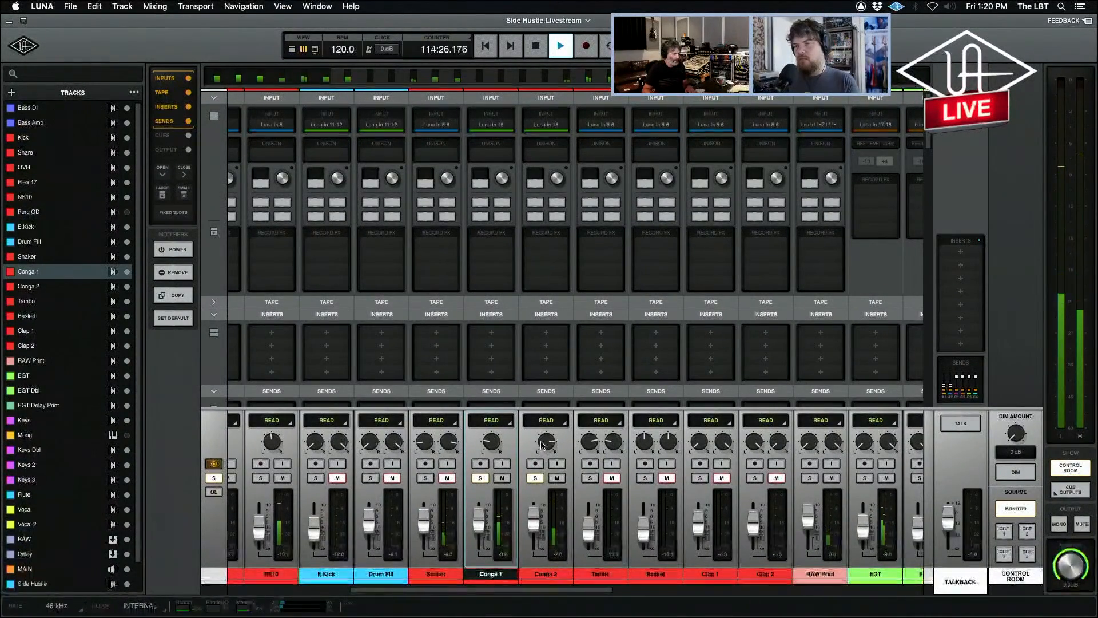
left_click(536, 478)
left_click(480, 478)
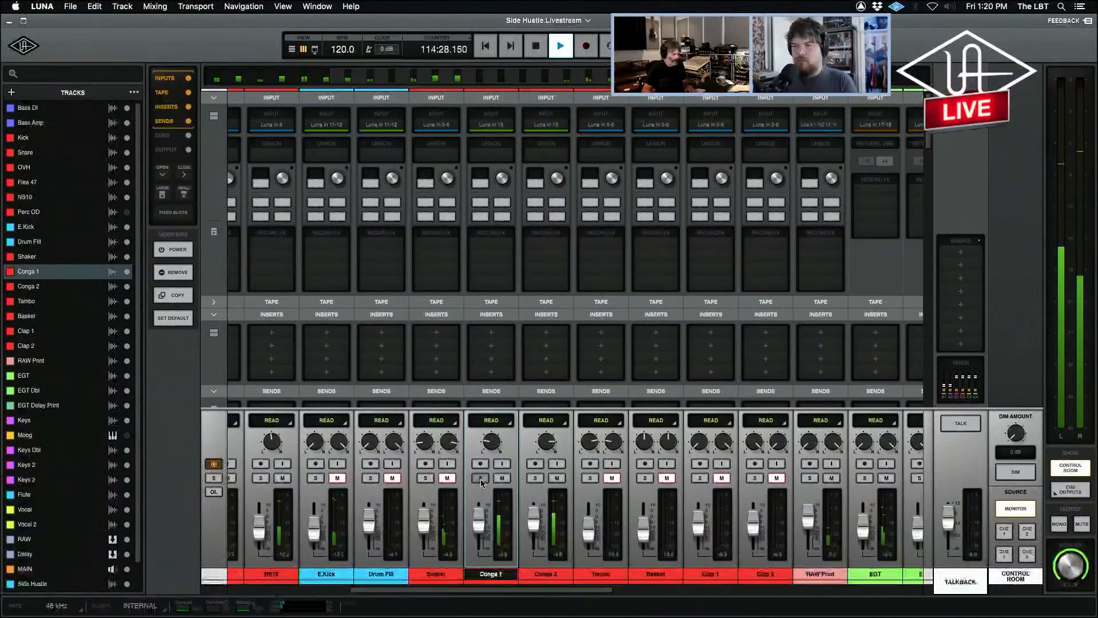
Stop playback and return to a wider timeline view of the conga clips.
key("super+=")
key("space")
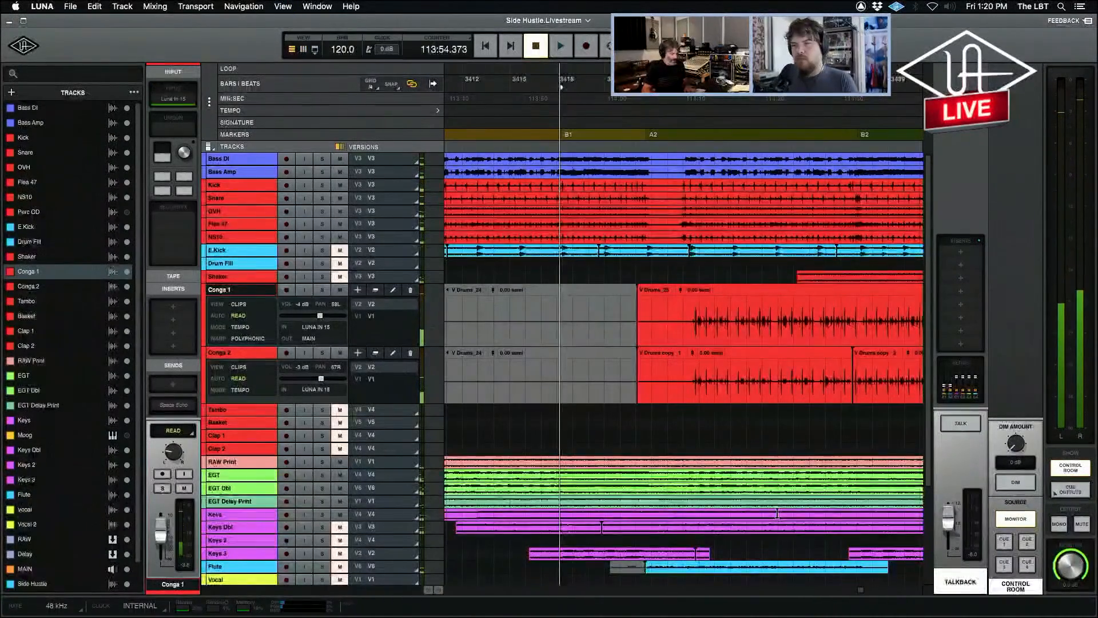
key("r")
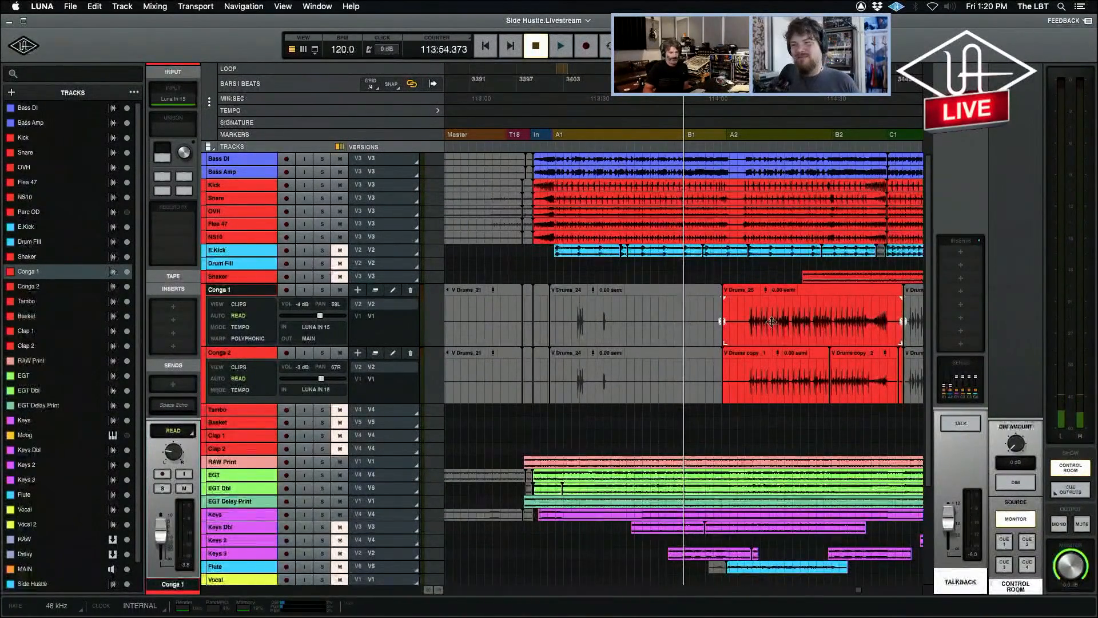
Clear the stretch around the A2 marker where the grey and red clips meet on Conga 1 and Conga 2.
left_click_drag(709, 313, 742, 376)
key("Delete")
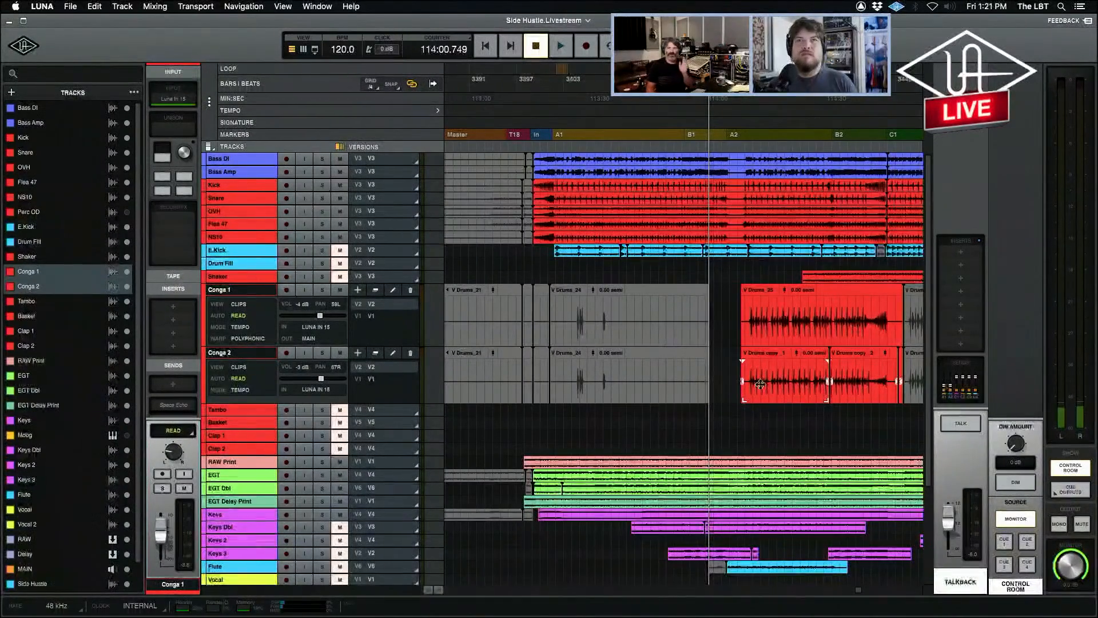
left_click(551, 266)
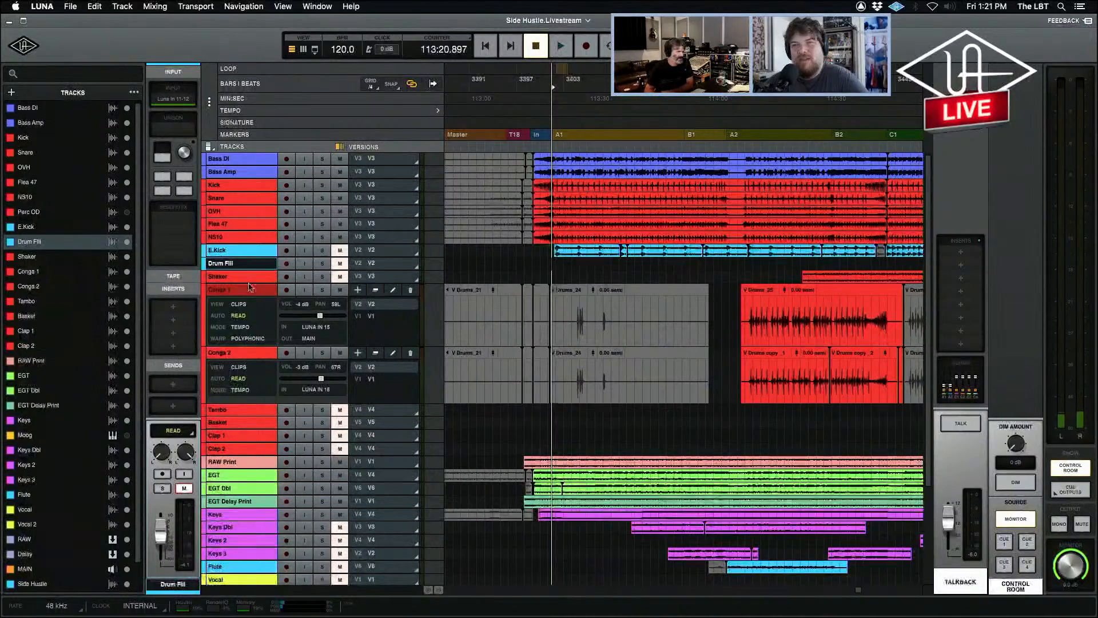
Increase the Shaker track's height and place the playhead between the A2 marker and the first Shaker clip.
left_click_drag(247, 301, 257, 380)
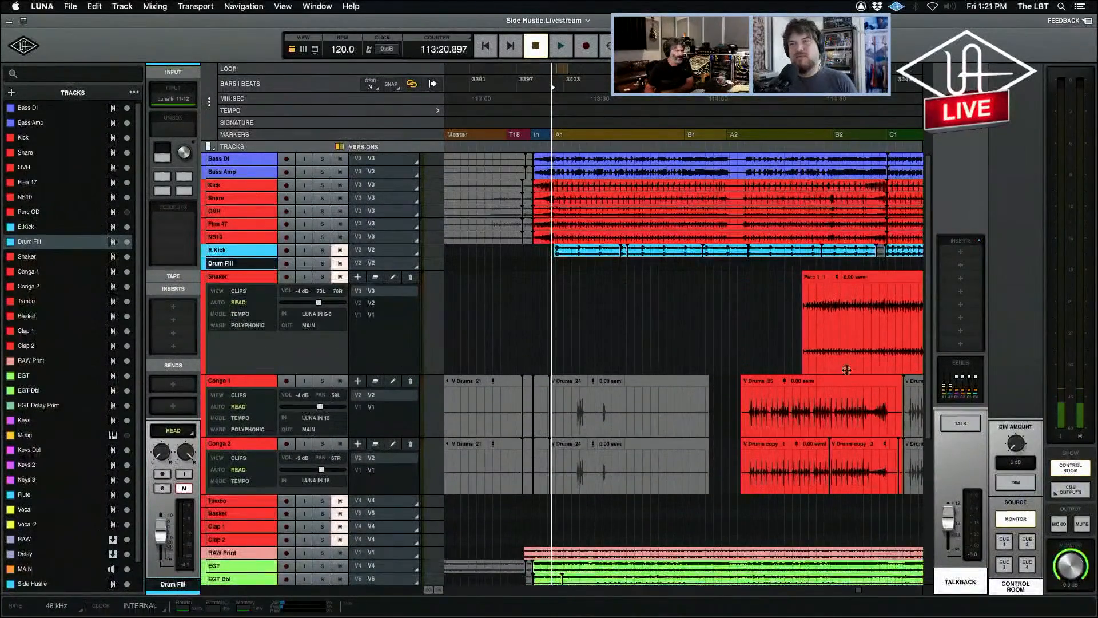
left_click(795, 309)
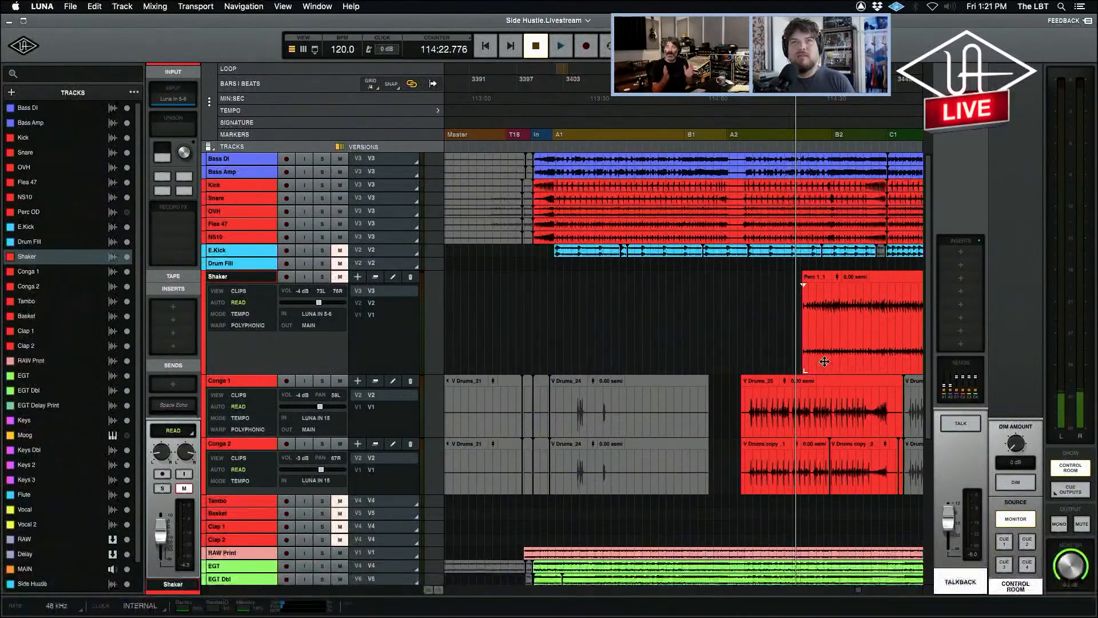
key("r")
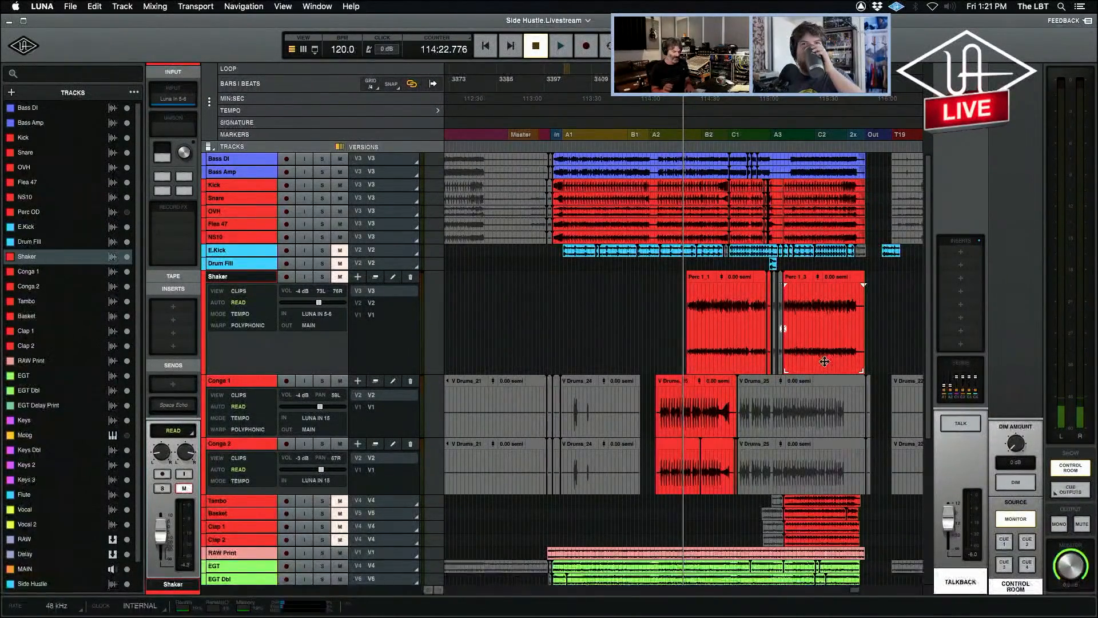
key("t")
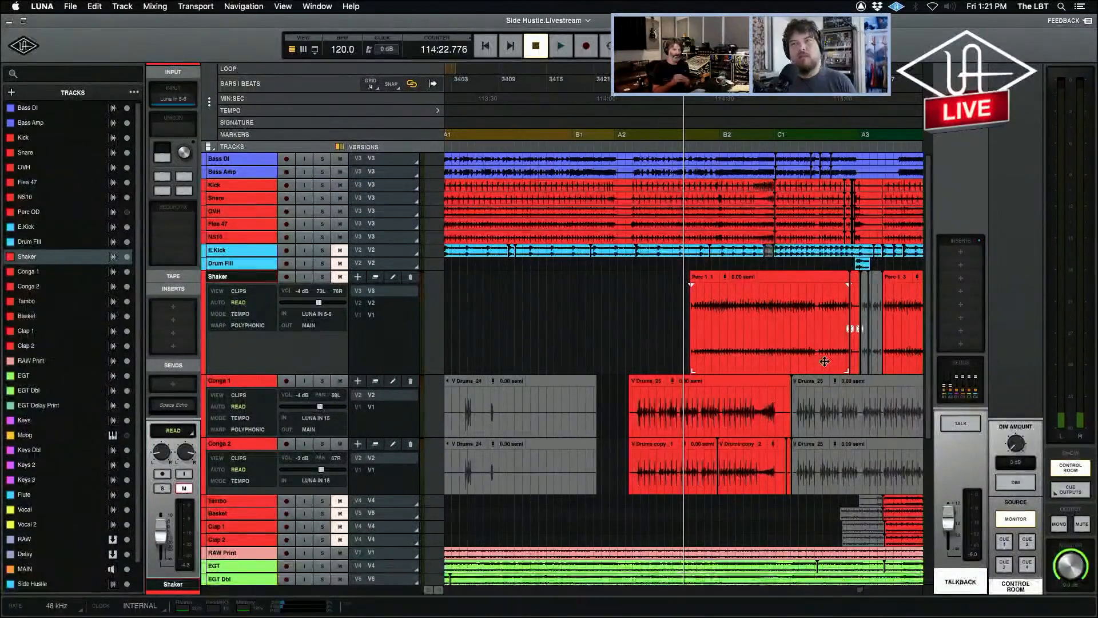
key("t")
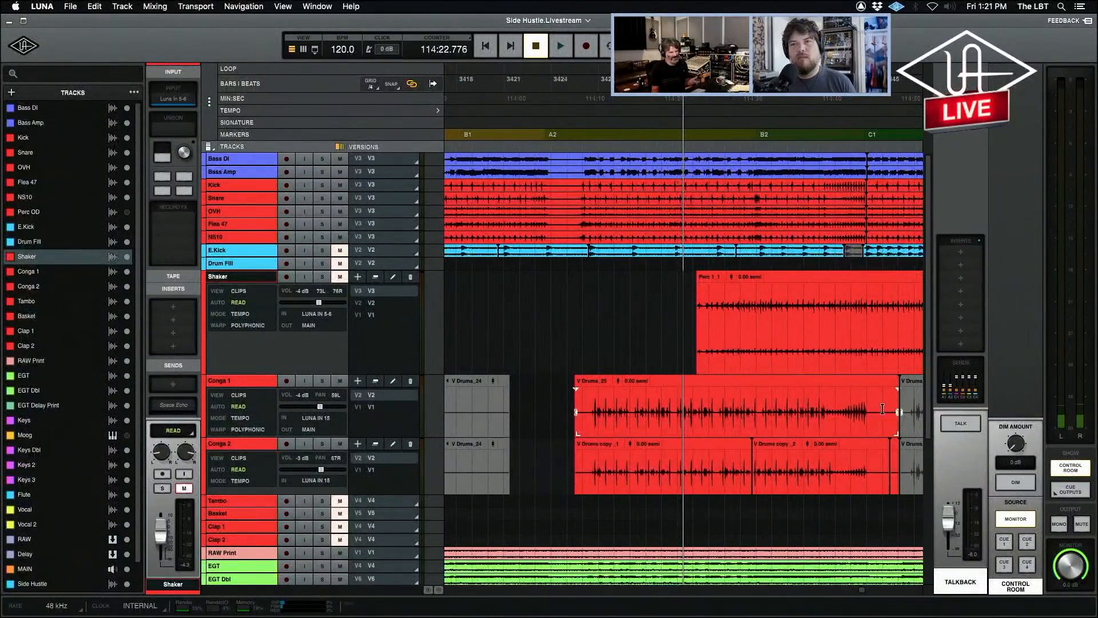
left_click(638, 304)
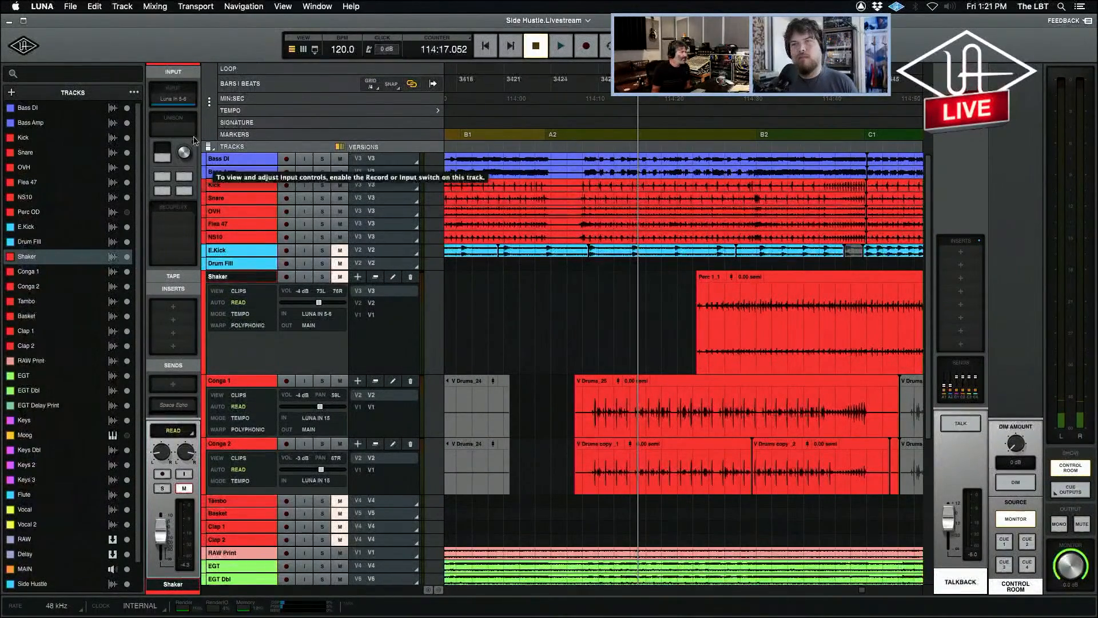
Record-arm Shaker to show its input chain, and open and close the Neve 1084 preamp and API 2500 compressor.
left_click(162, 474)
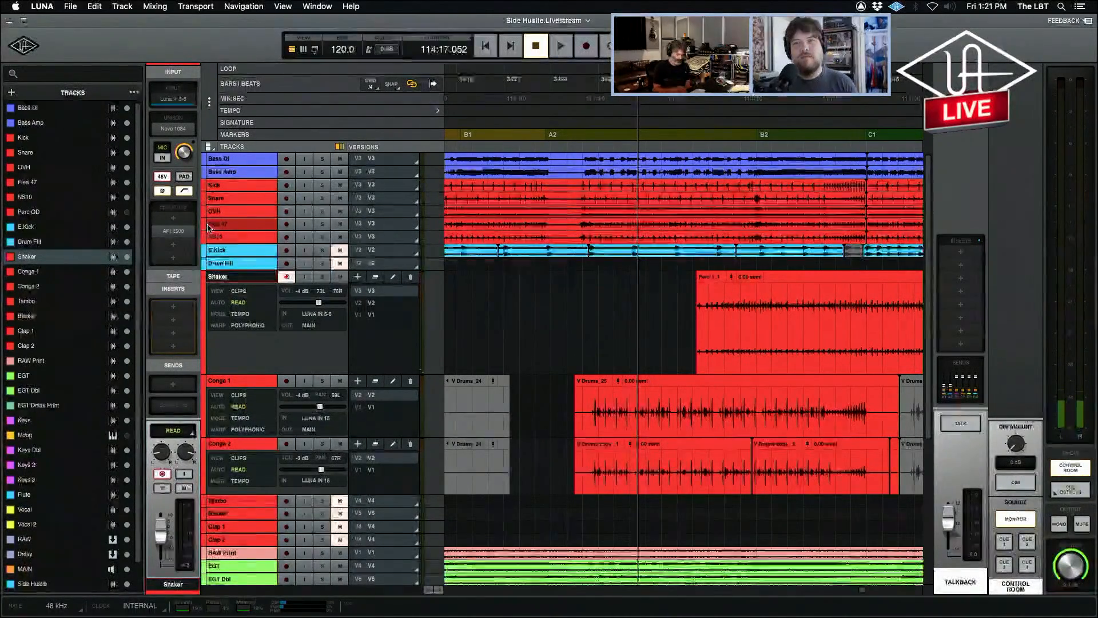
key("r")
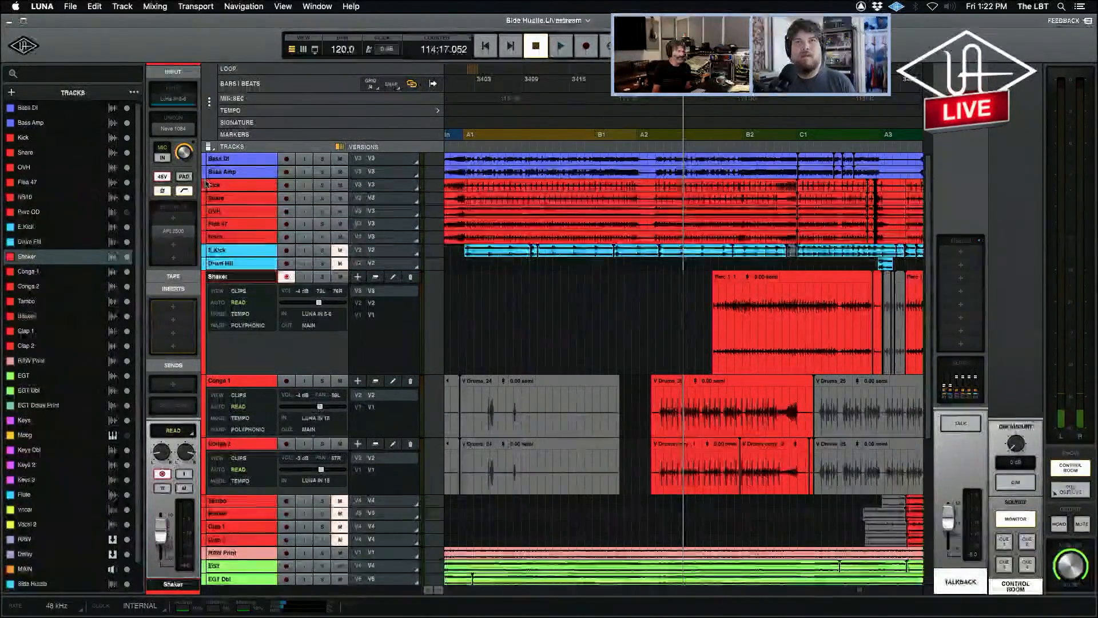
left_click(173, 129)
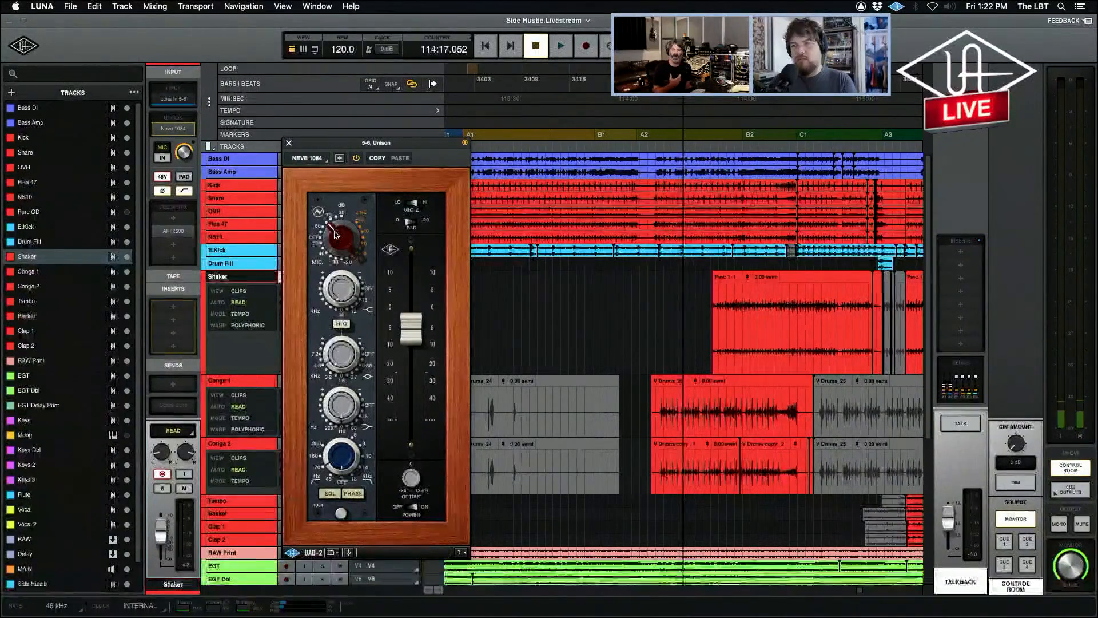
left_click(175, 233)
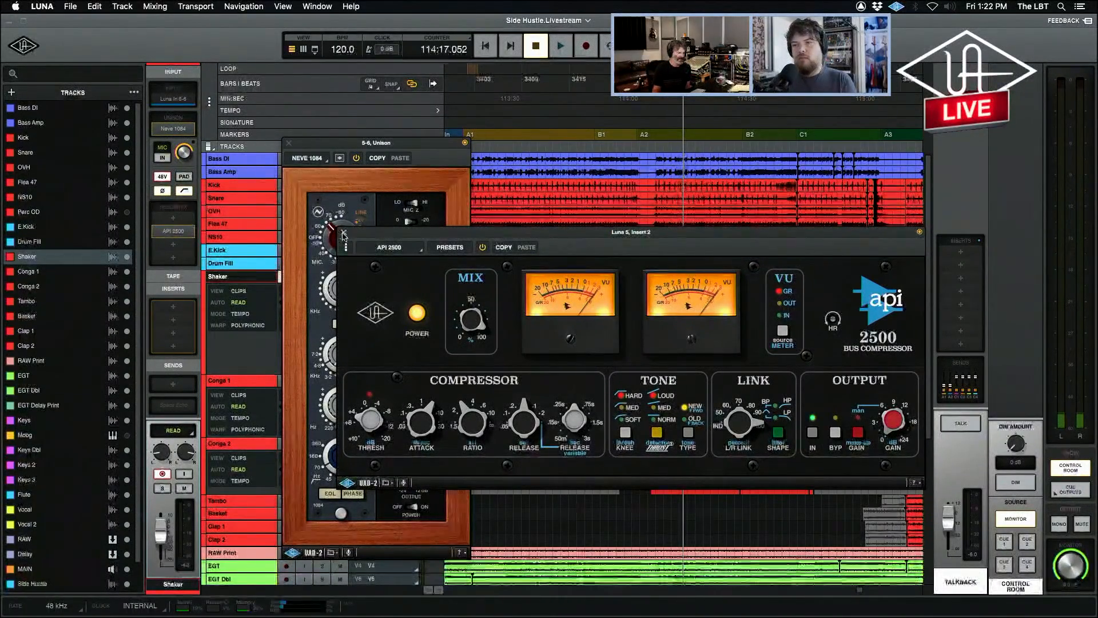
left_click(343, 234)
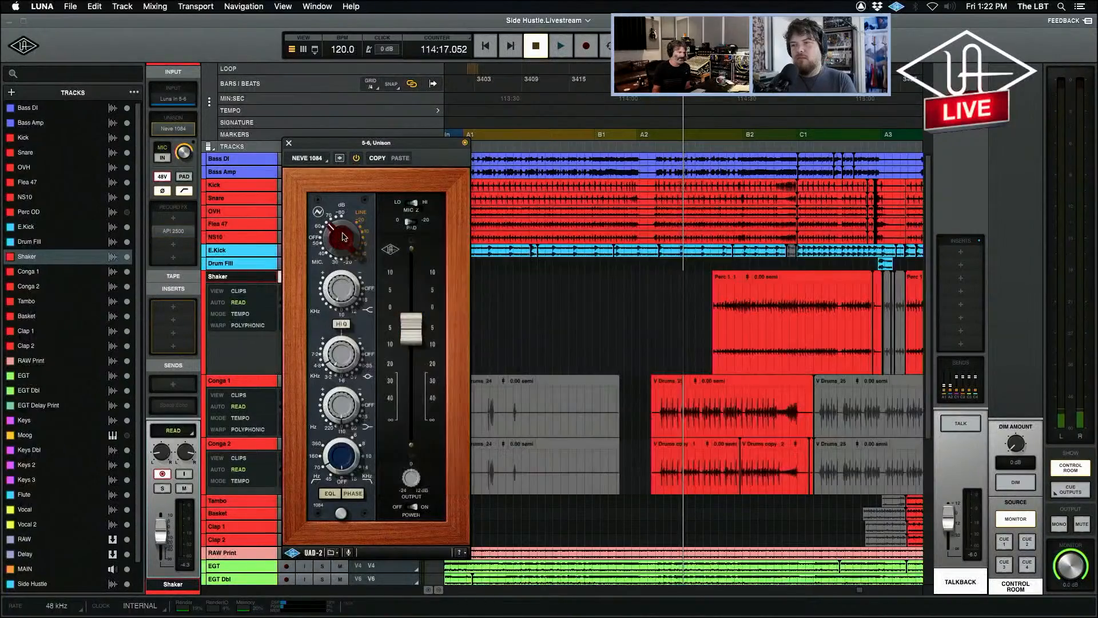
left_click(289, 144)
Play the song from just before the Shaker entrance, and solo and unsolo Shaker during playback.
left_click(677, 312)
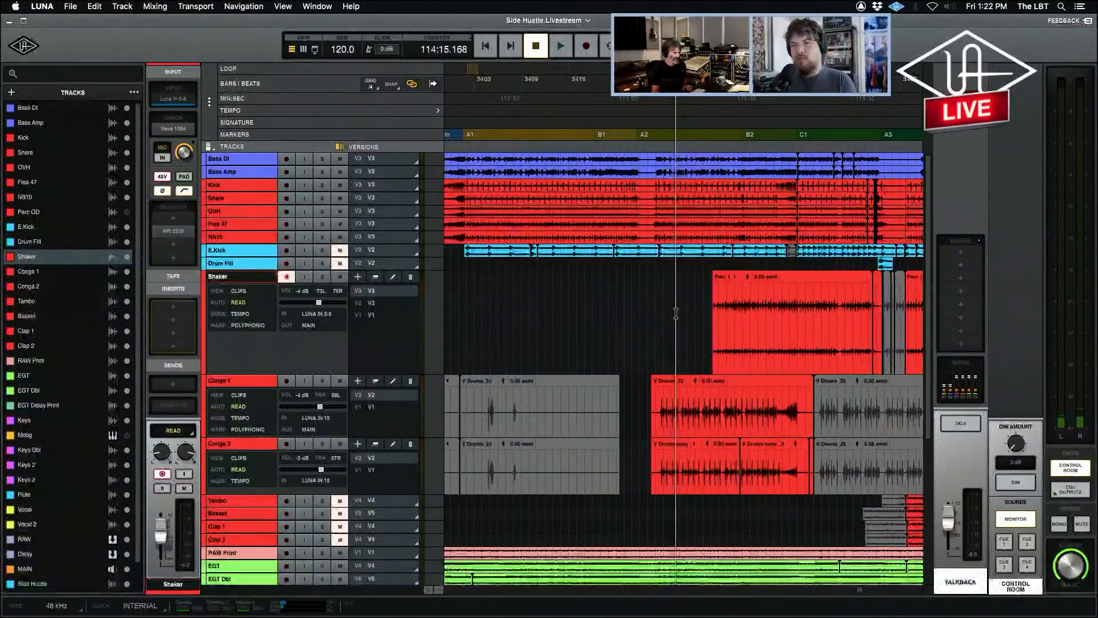
key("space")
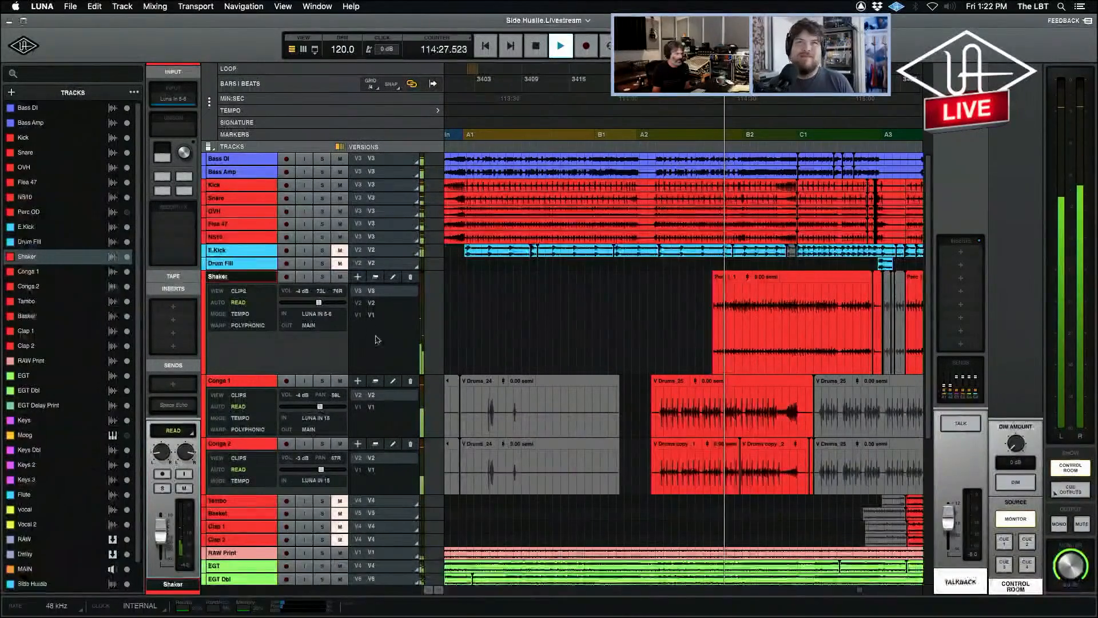
left_click(323, 277)
left_click(323, 278)
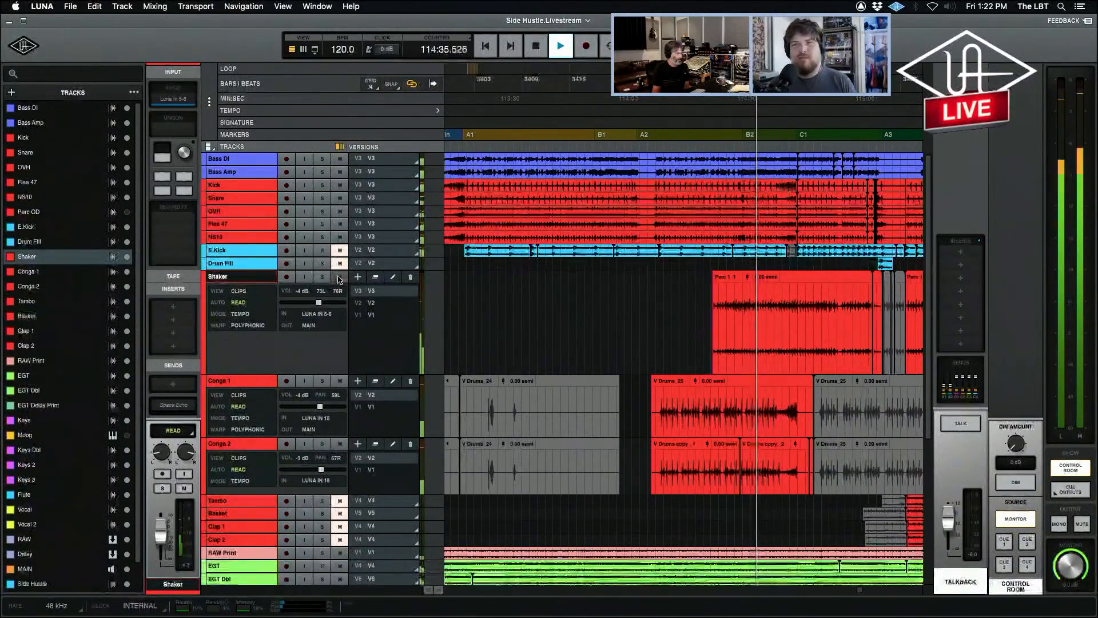
Mute and unmute Shaker during playback to compare the mix without it, and stop the song.
left_click(340, 278)
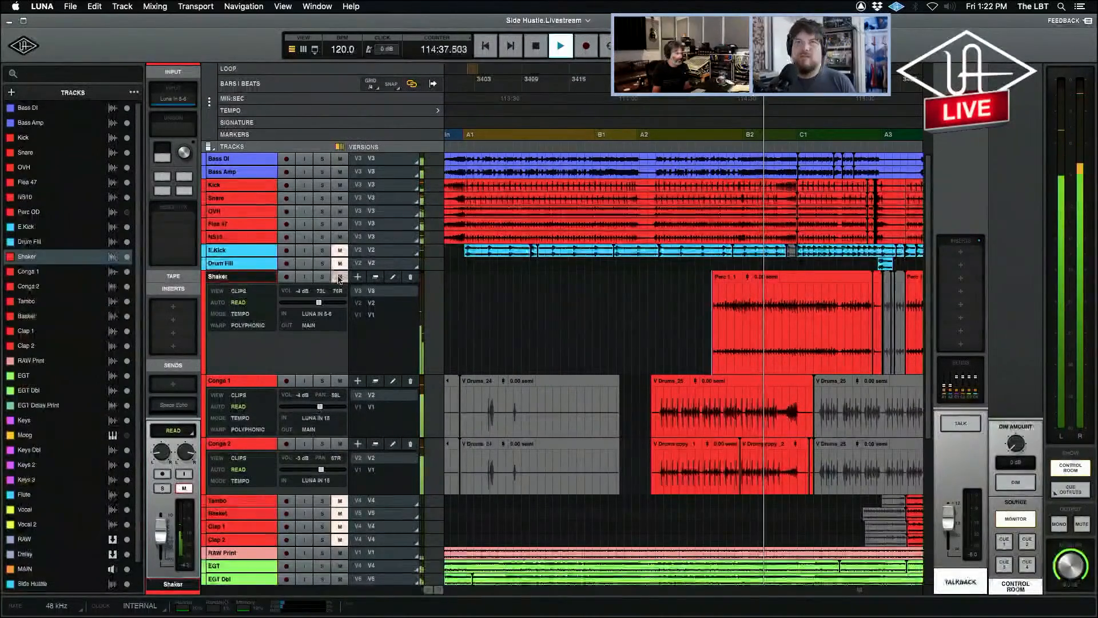
left_click(340, 278)
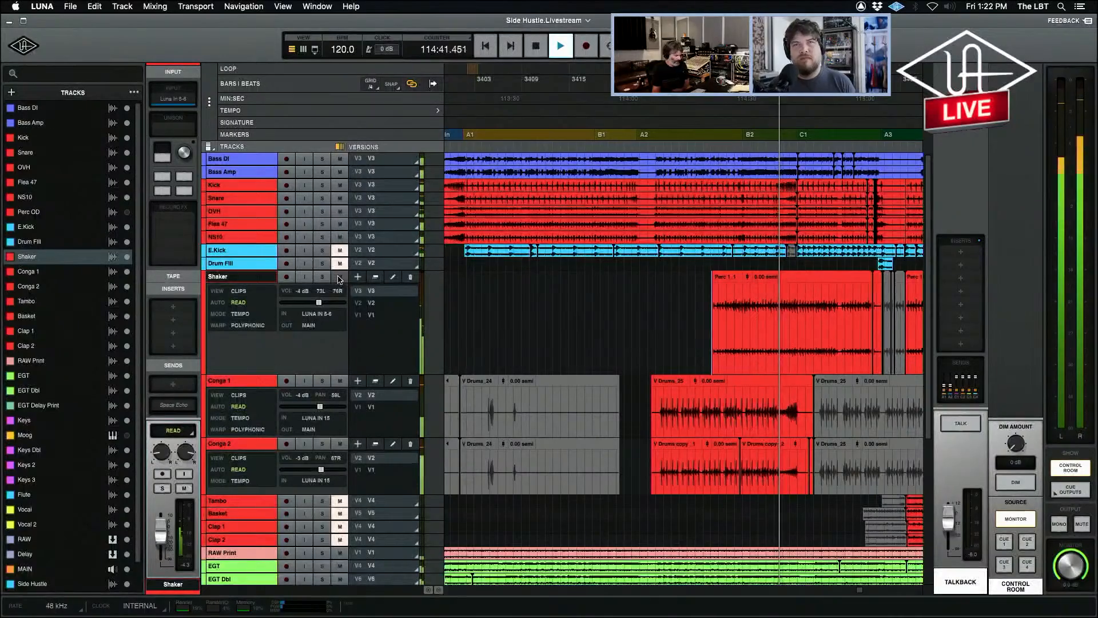
key("space")
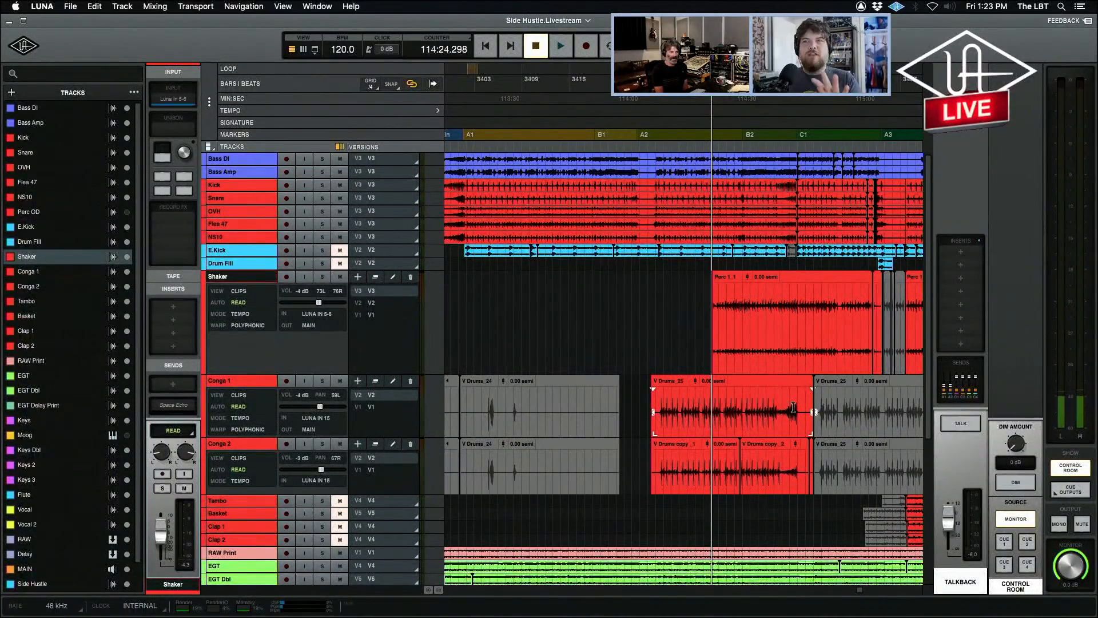
key("super+equal")
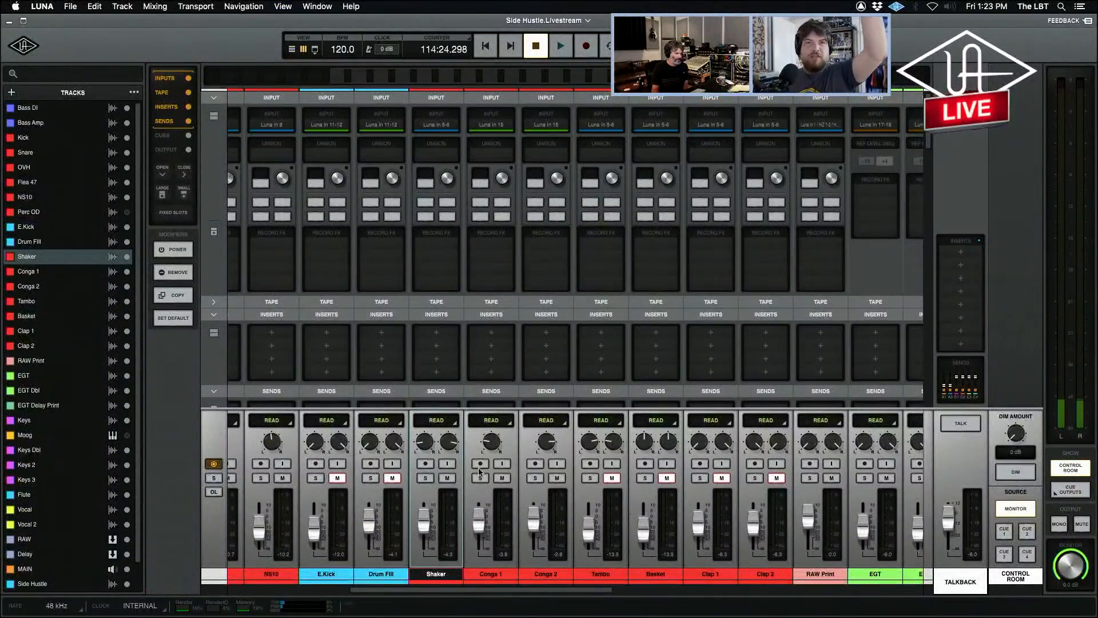
key("super+equal")
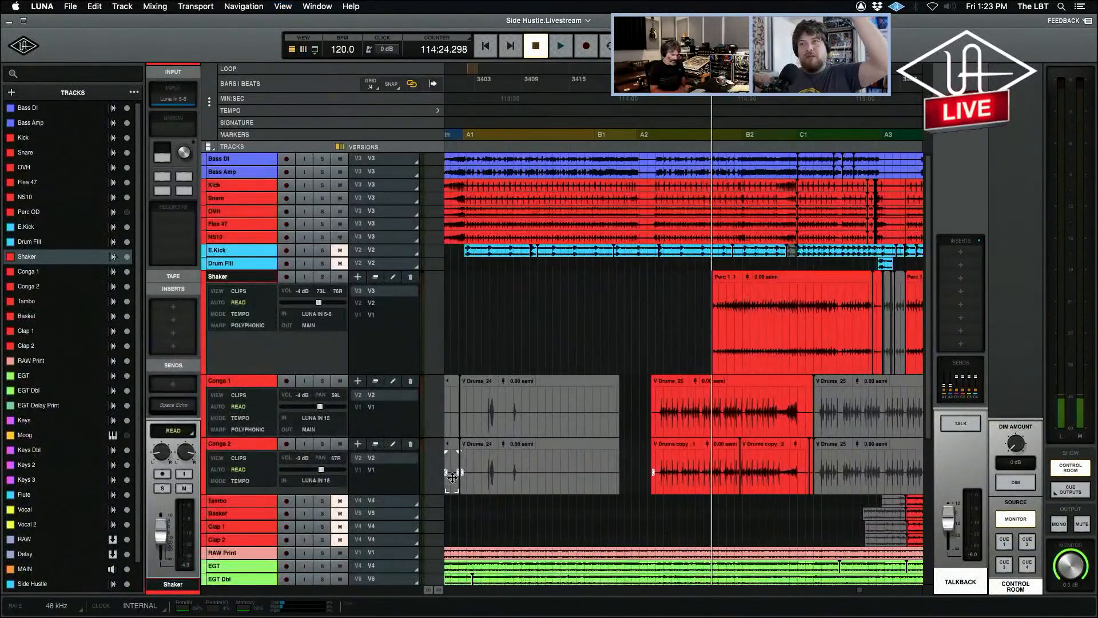
Play the Shaker's entrance from just before the start of its first clip, and stop playback.
key("t")
key("t")
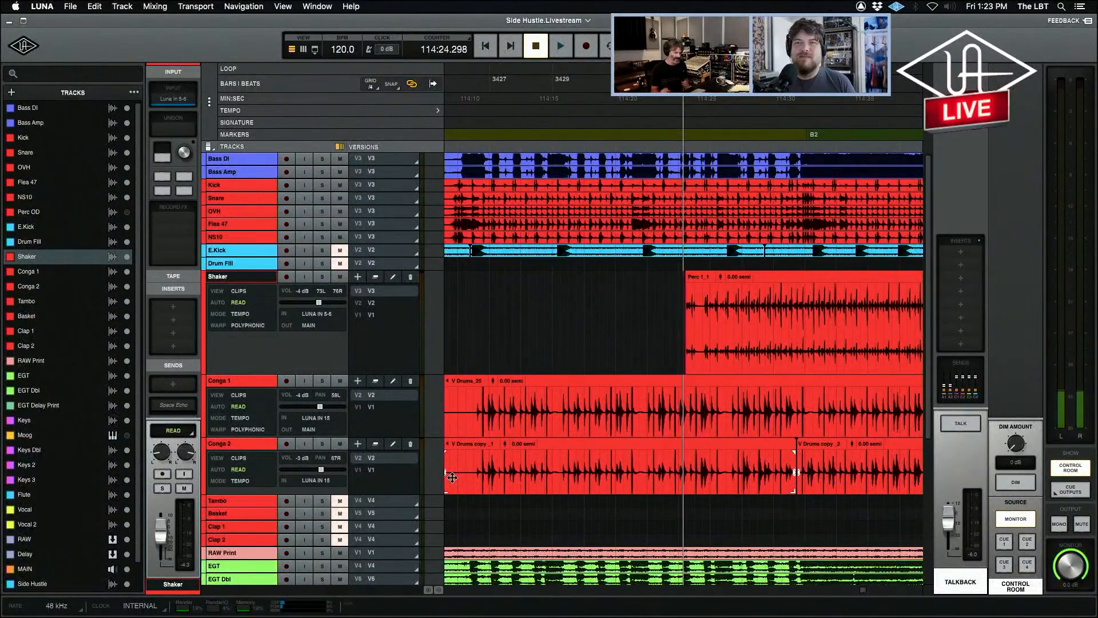
key("t")
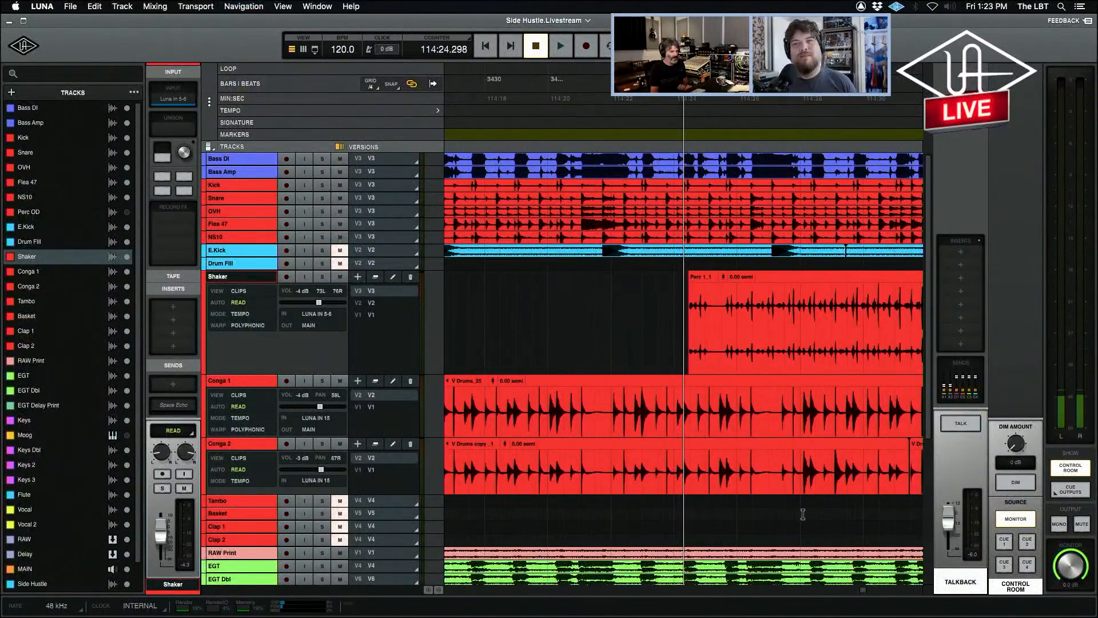
left_click_drag(642, 309, 779, 314)
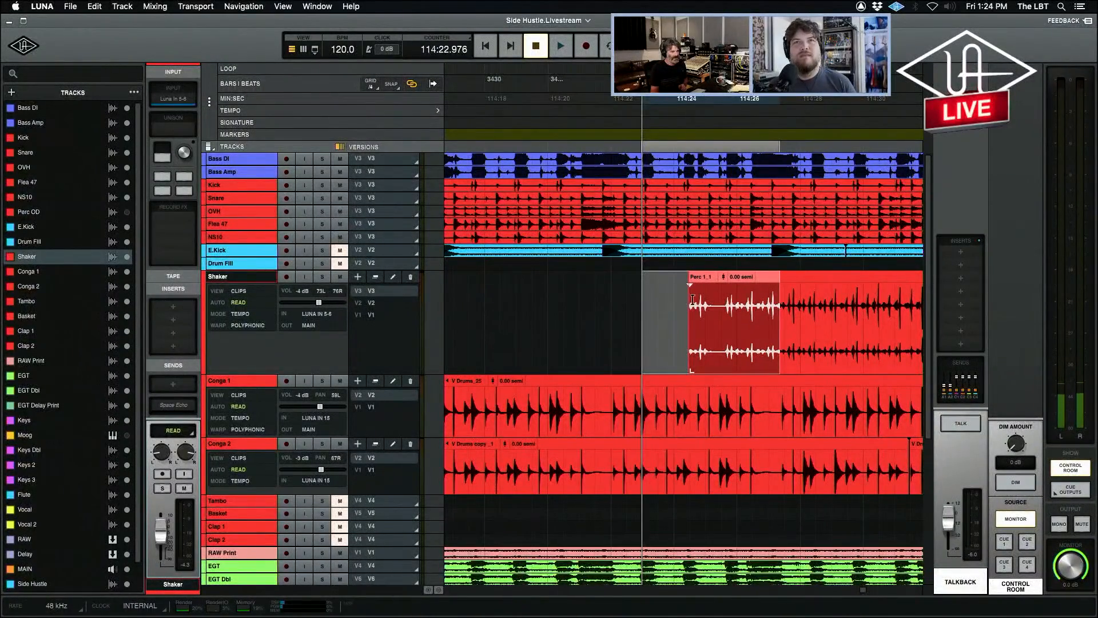
left_click(631, 307)
key("space")
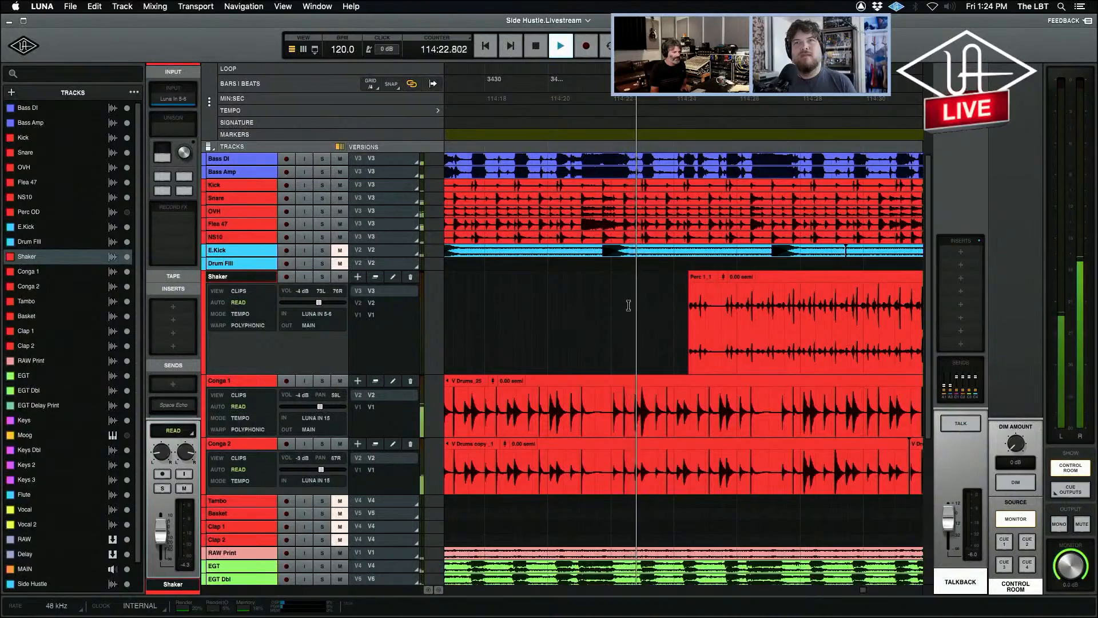
key("r")
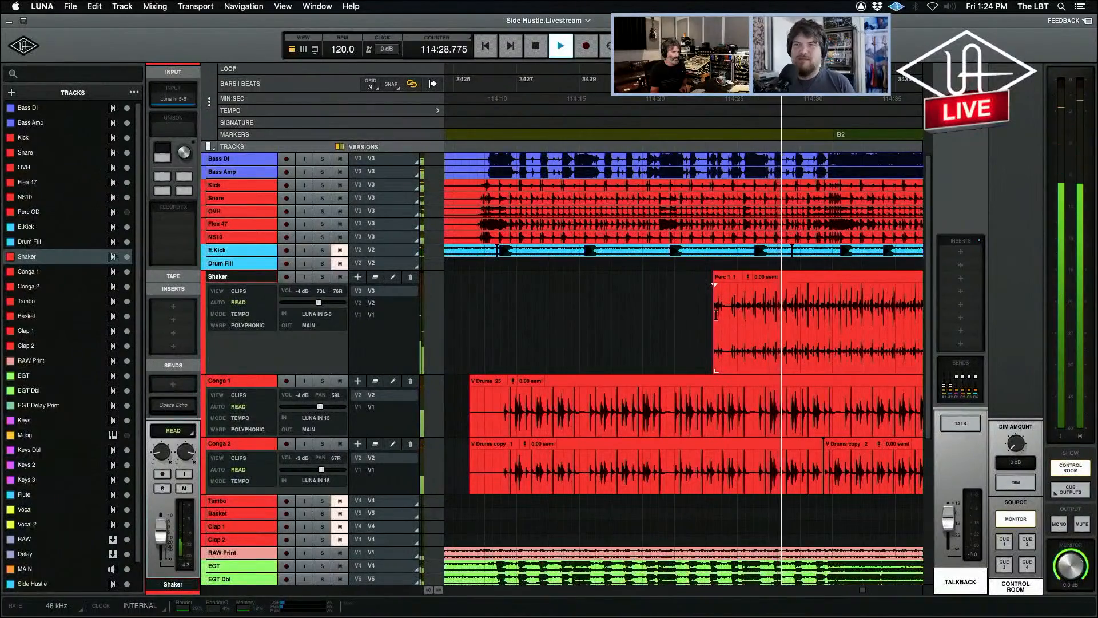
key("space")
Split off the opening hits of the first Shaker clip and mute that short piece.
left_click_drag(699, 332, 753, 323)
key("super+e")
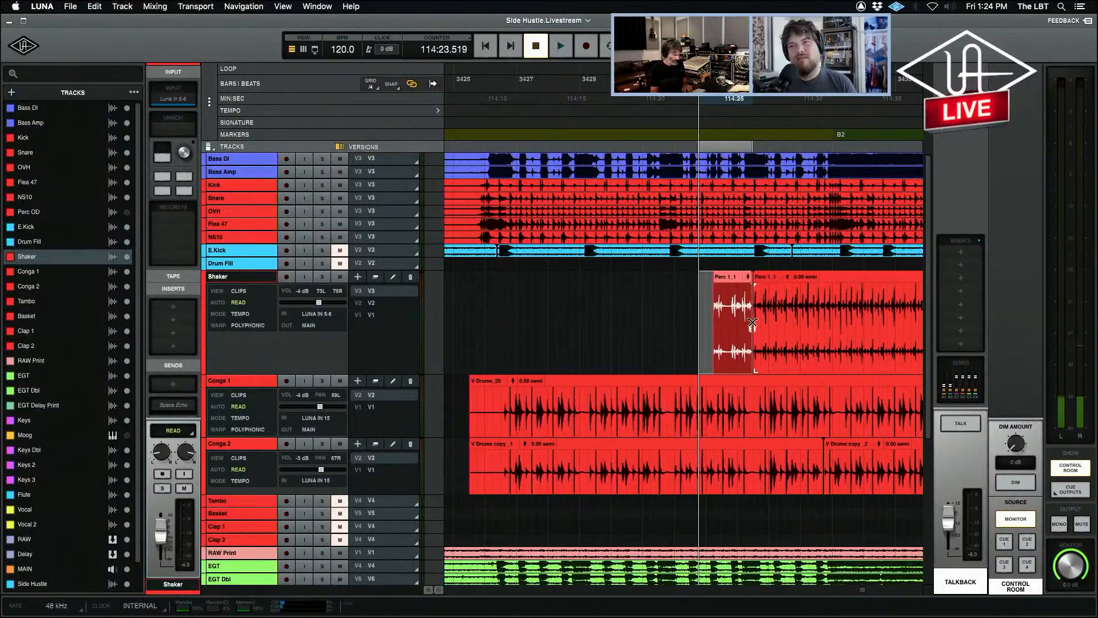
key("super+m")
left_click(692, 309)
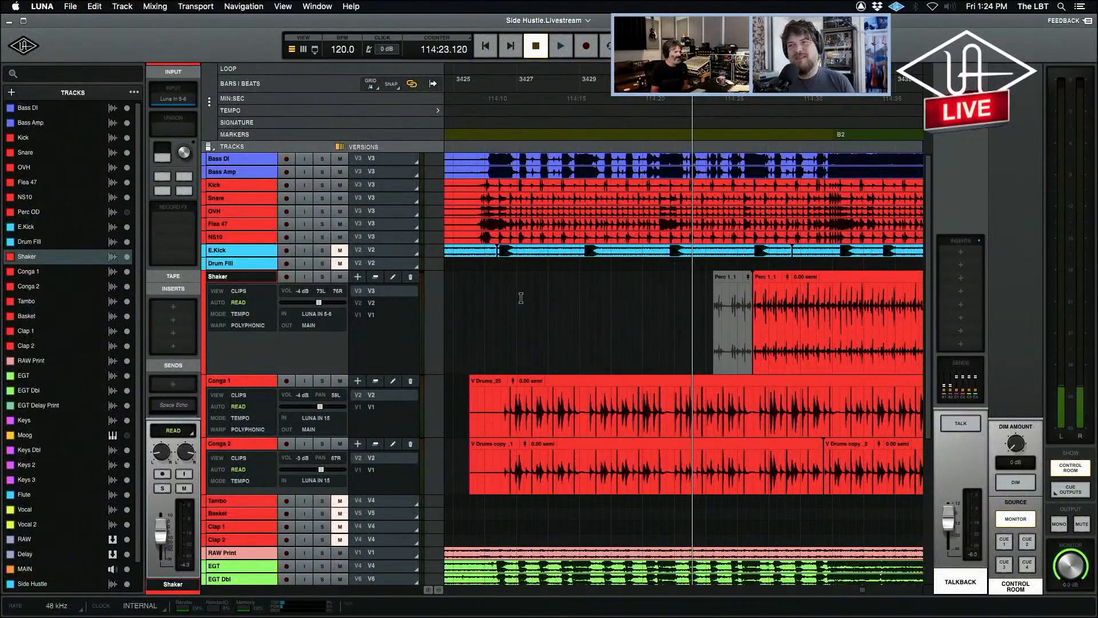
Select a range on the Shaker track from just after the A2 marker into its first clip.
key("super+[")
key("super+[")
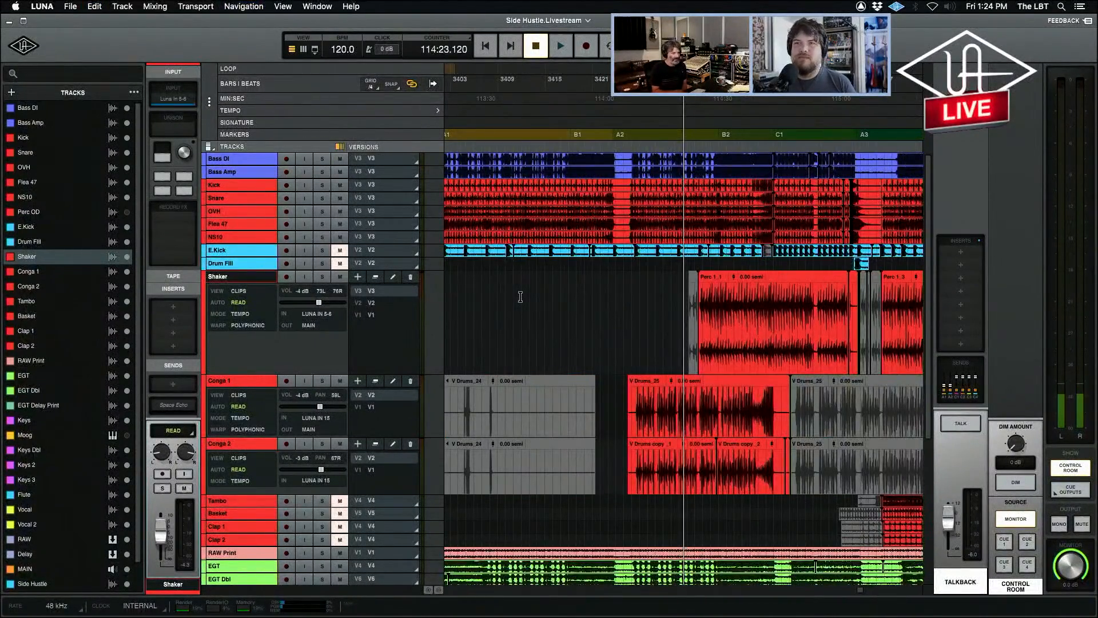
key("super+[")
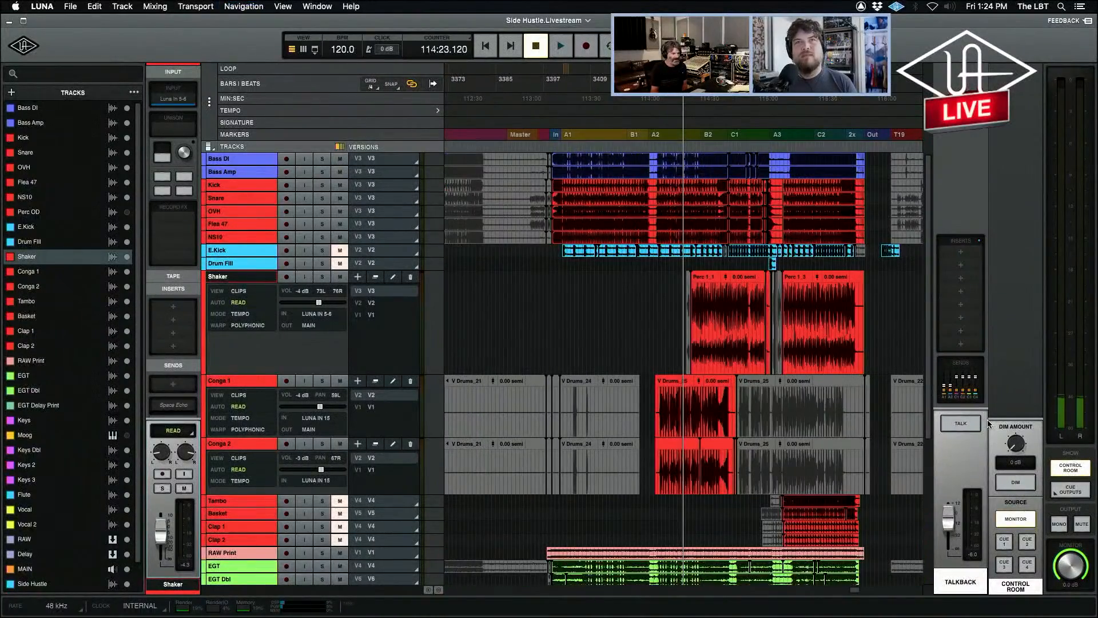
left_click_drag(662, 337, 729, 359)
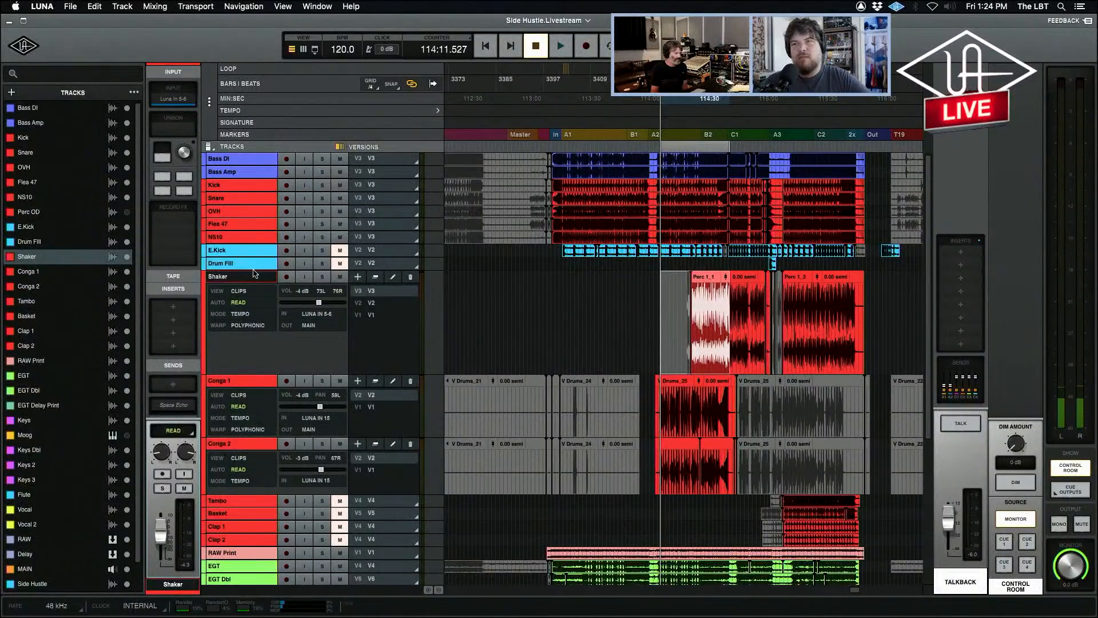
Increase the Drum Fill track's height and place the playhead just before its clip near the A3 marker.
left_click_drag(252, 269, 252, 338)
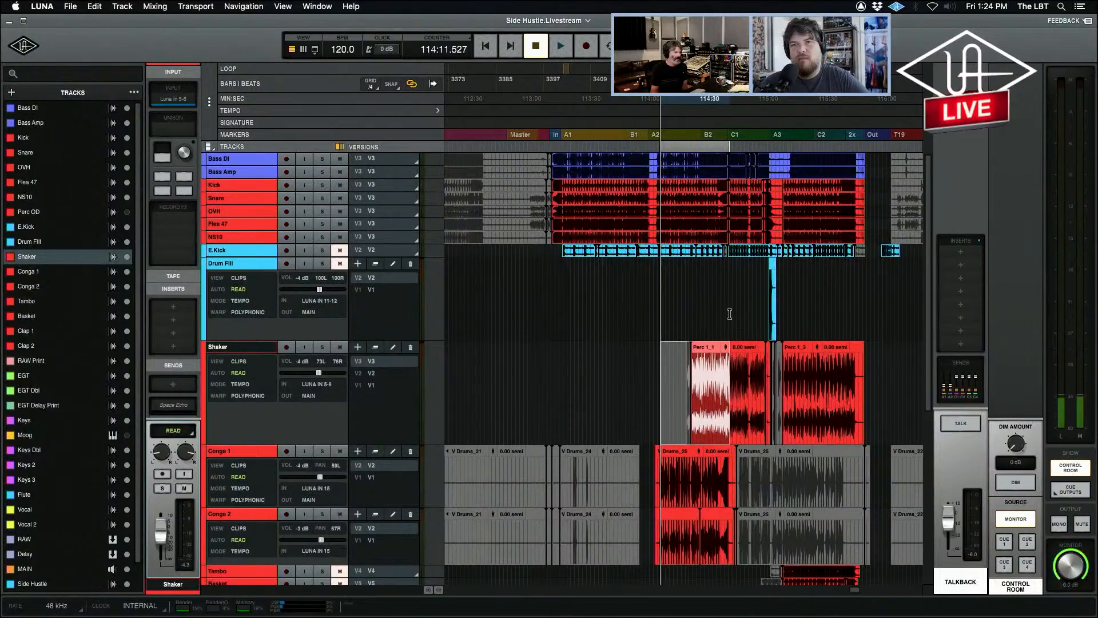
left_click(633, 390)
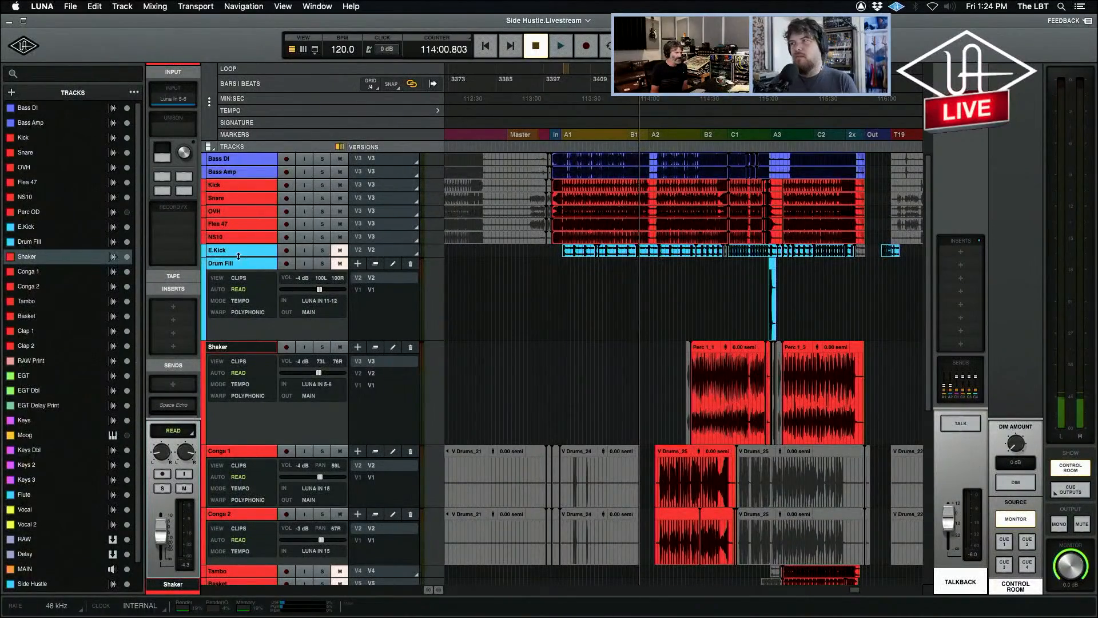
left_click(767, 289)
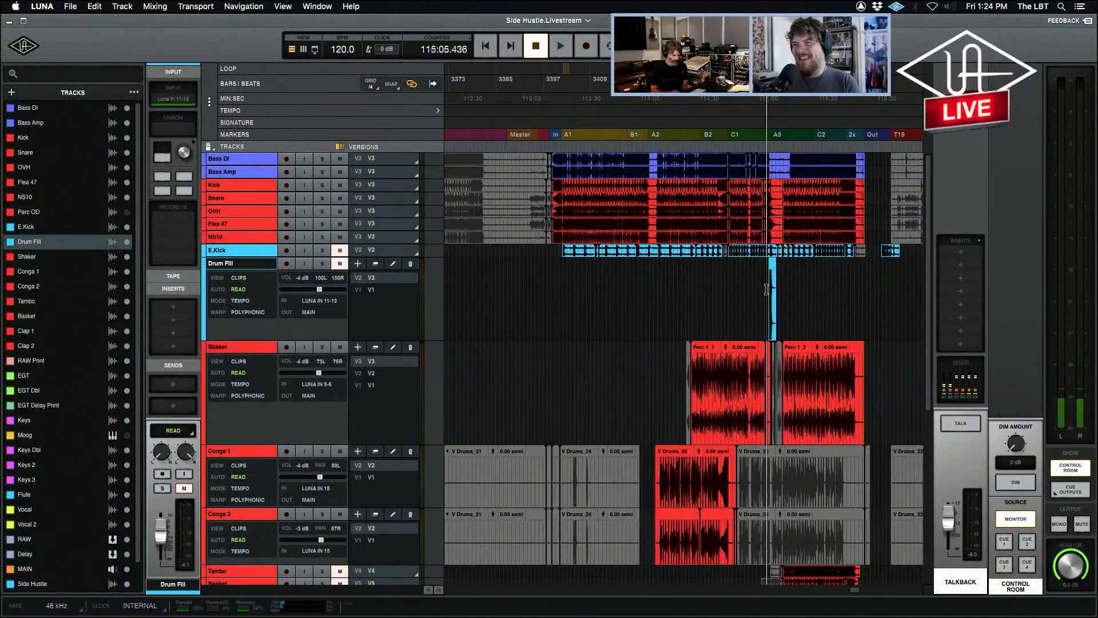
key("t")
key("t")
key("t")
key("t")
key("t")
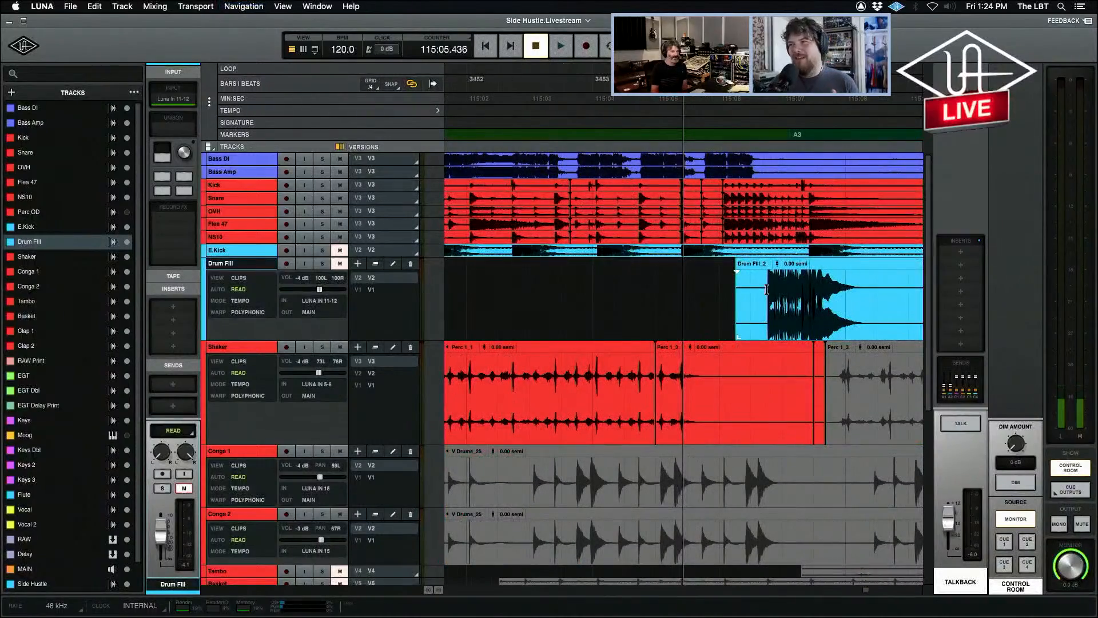
key("alt+super+bracketleft")
key("alt+super+bracketleft")
key("alt+super+bracketleft")
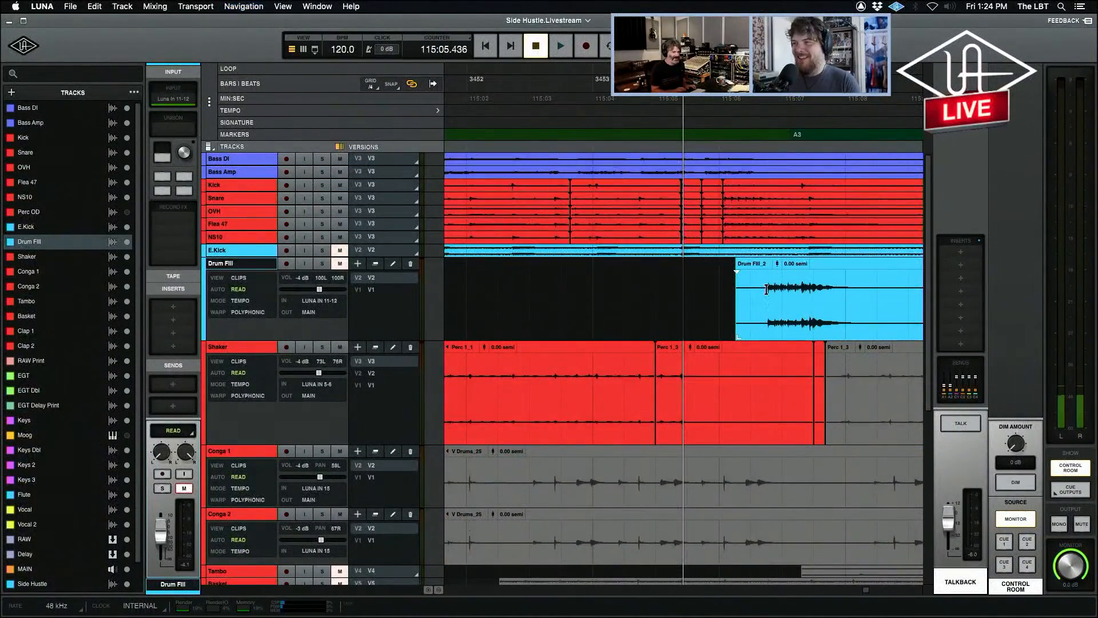
key("alt+super+bracketright")
key("alt+super+bracketright")
key("alt+super+bracketright")
Play the mix from shortly before the Drum Fill clip through the A3 marker, and stop playback.
key("r")
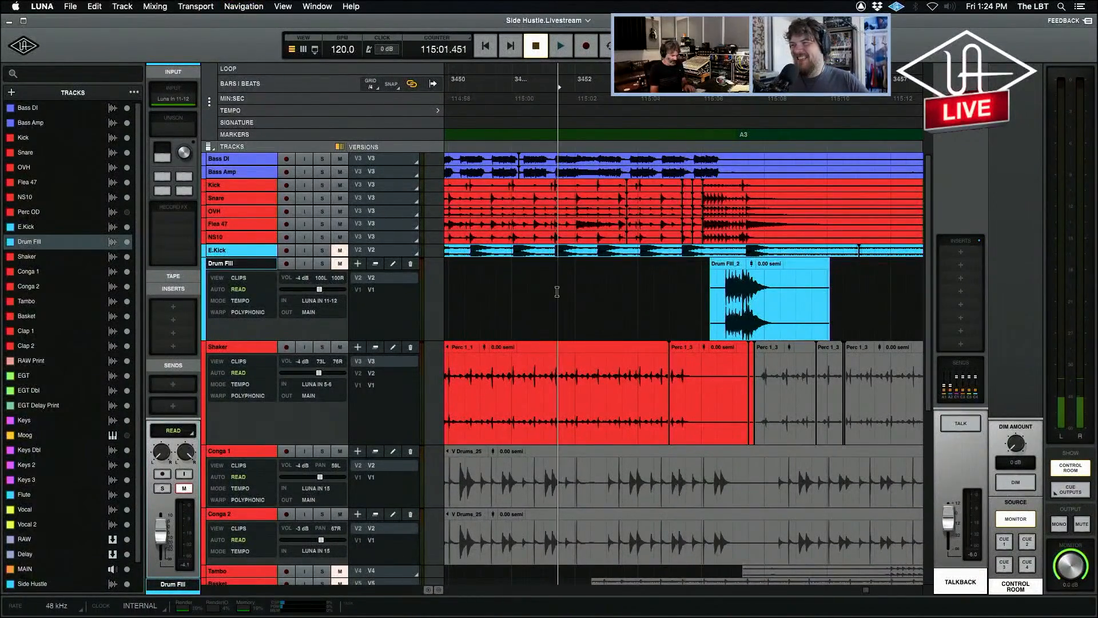
key("r")
key("r")
key("r")
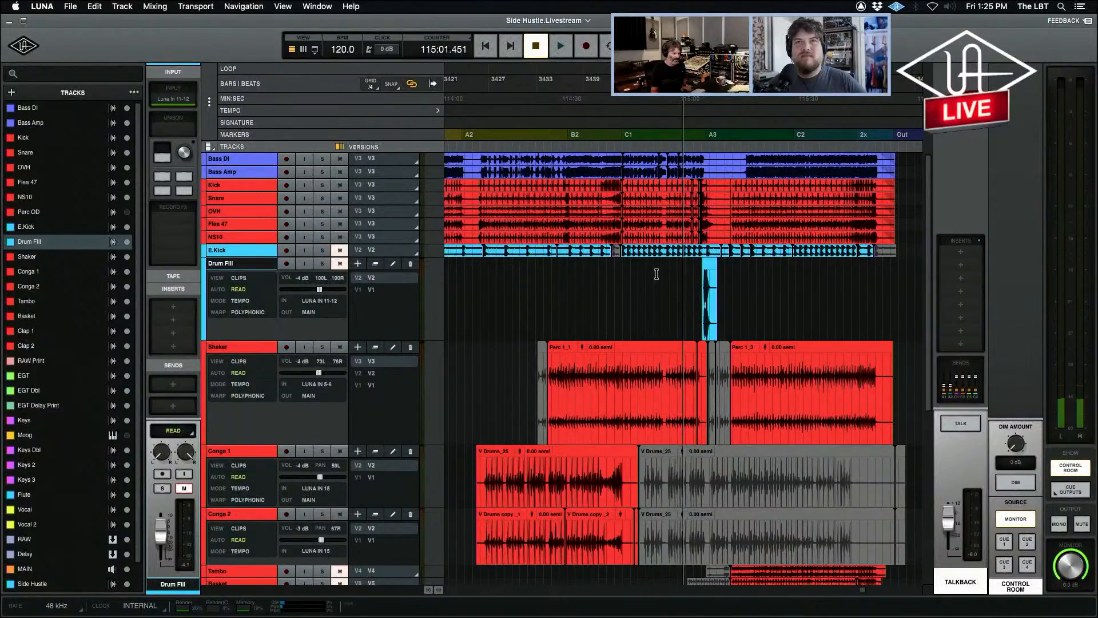
left_click(696, 273)
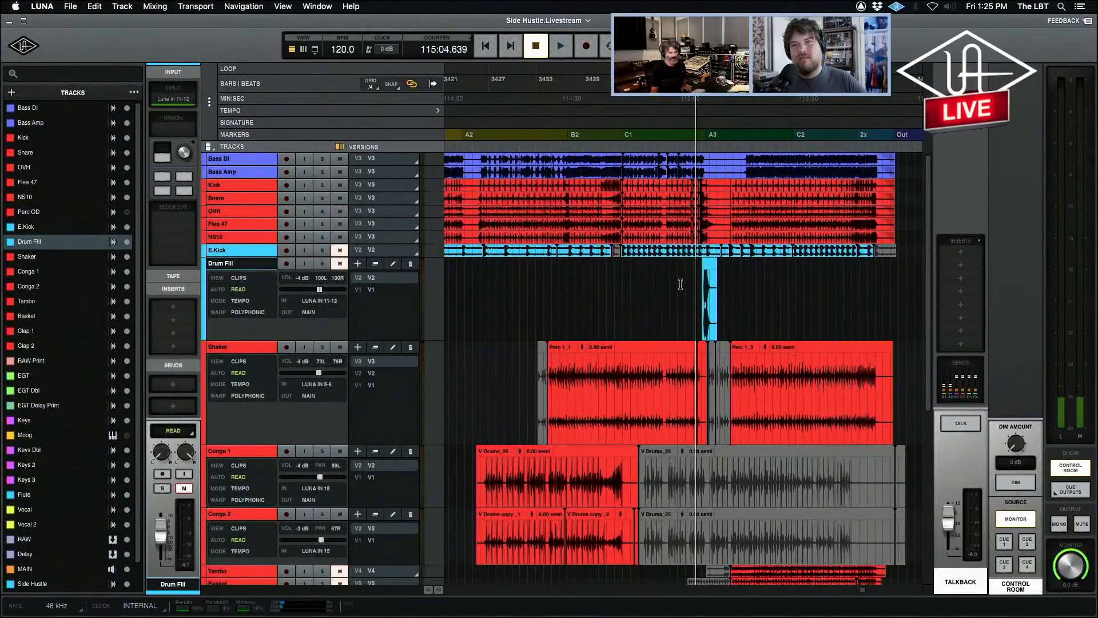
key("t")
key("t")
key("t")
left_click(681, 276)
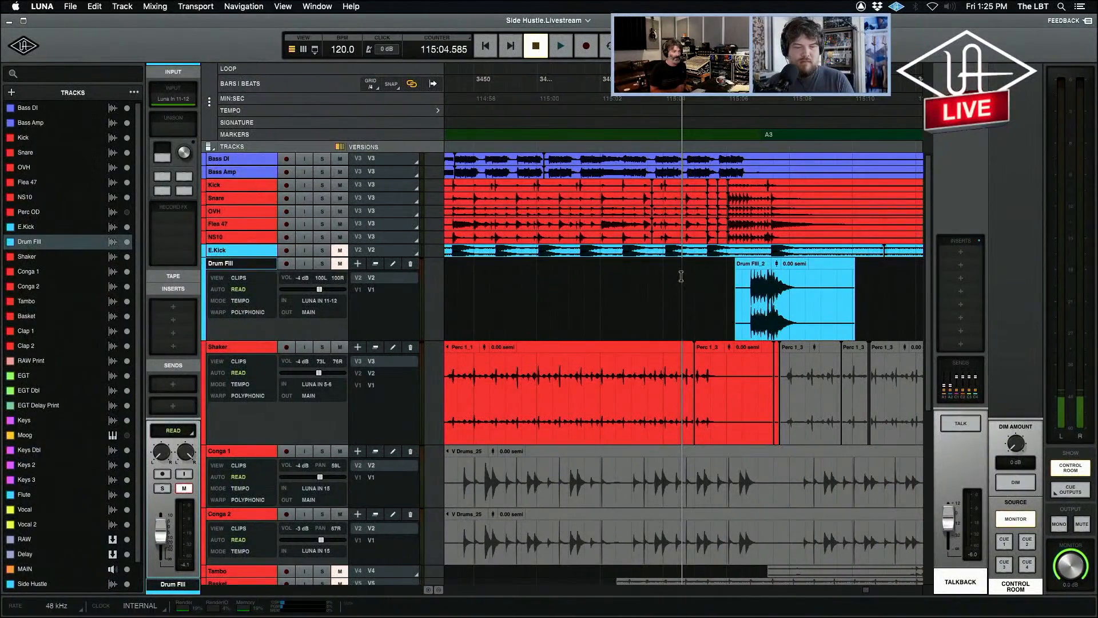
key("space")
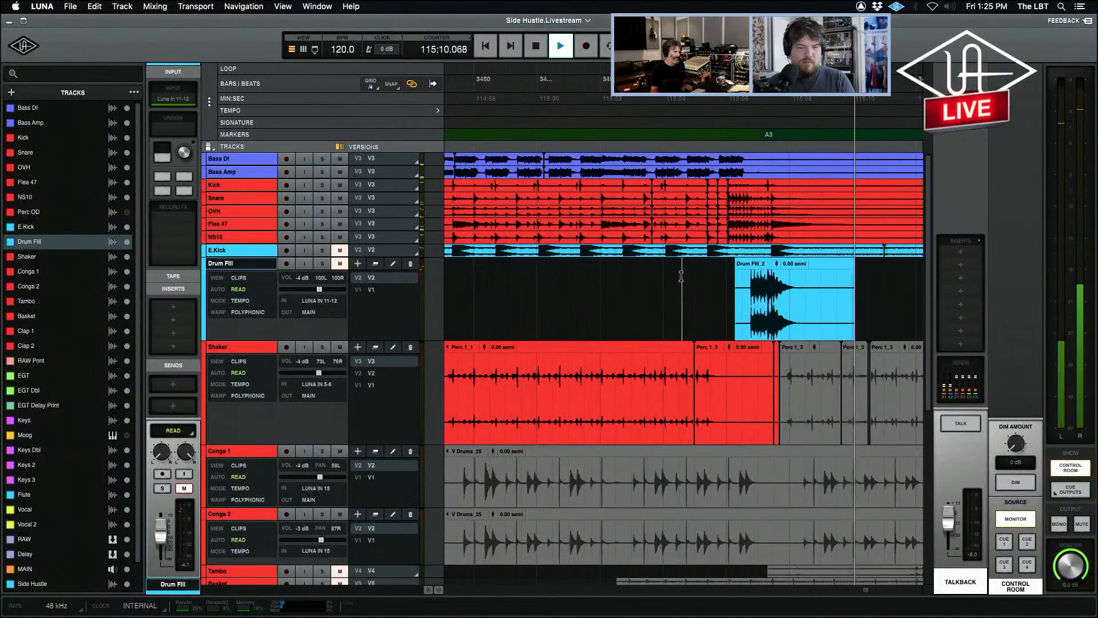
left_click(649, 275)
key("space")
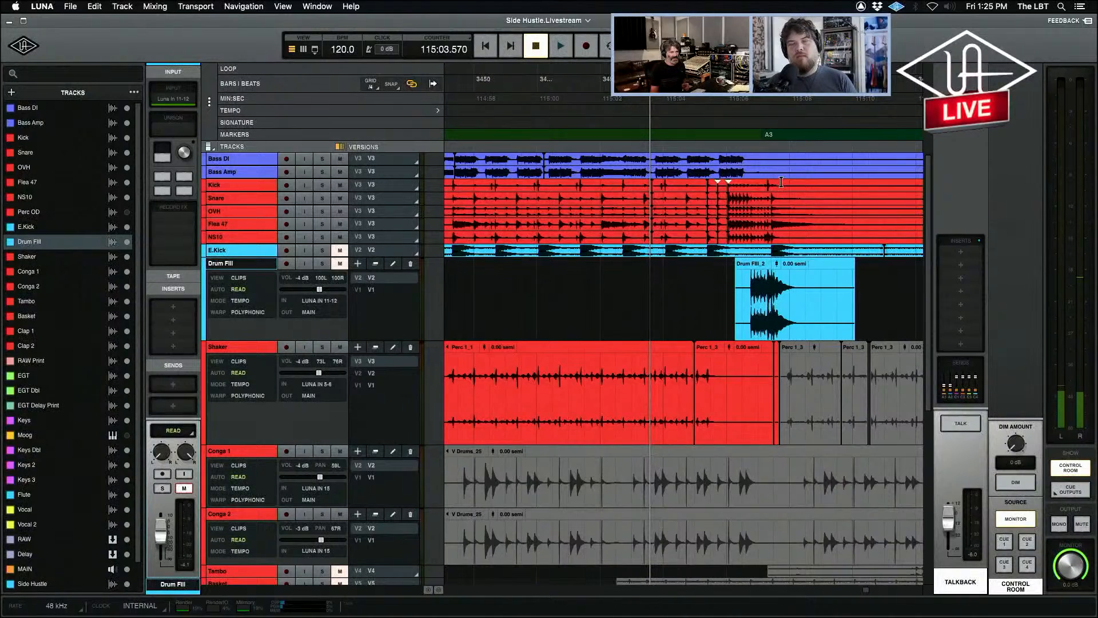
Select the drum clips around the A3 marker on all tracks from Kick to NS10.
left_click_drag(781, 182, 884, 215)
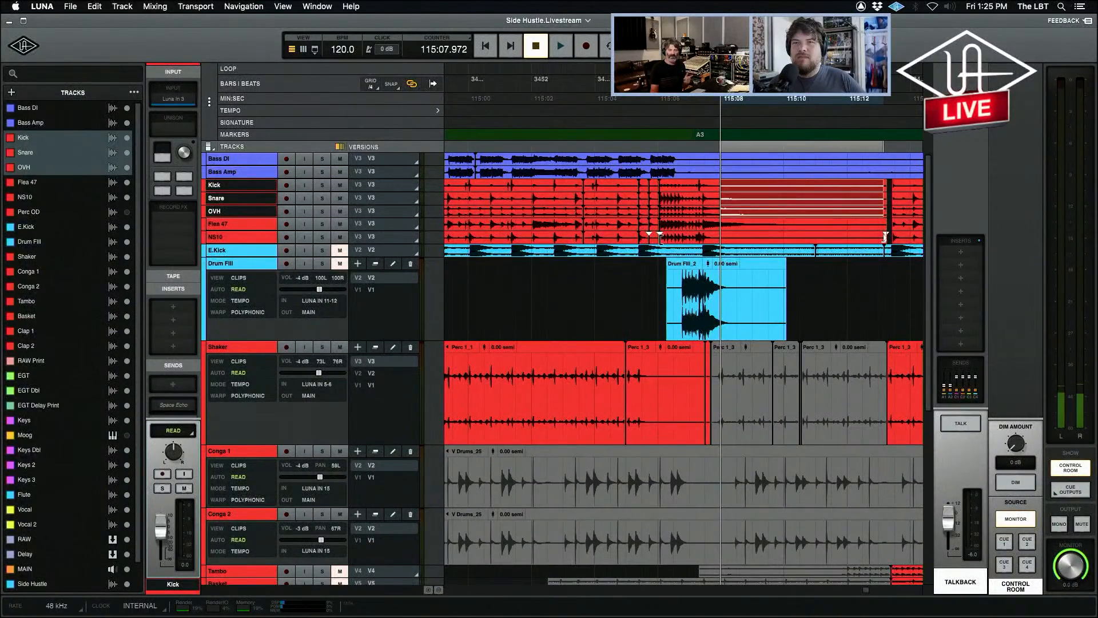
left_click(651, 272)
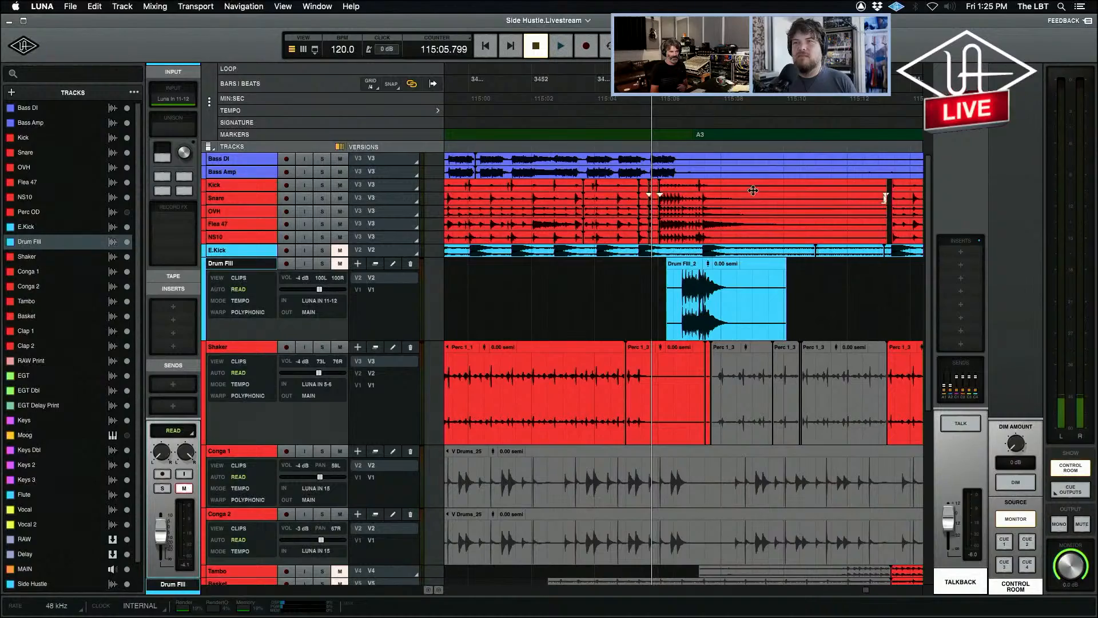
left_click(725, 239)
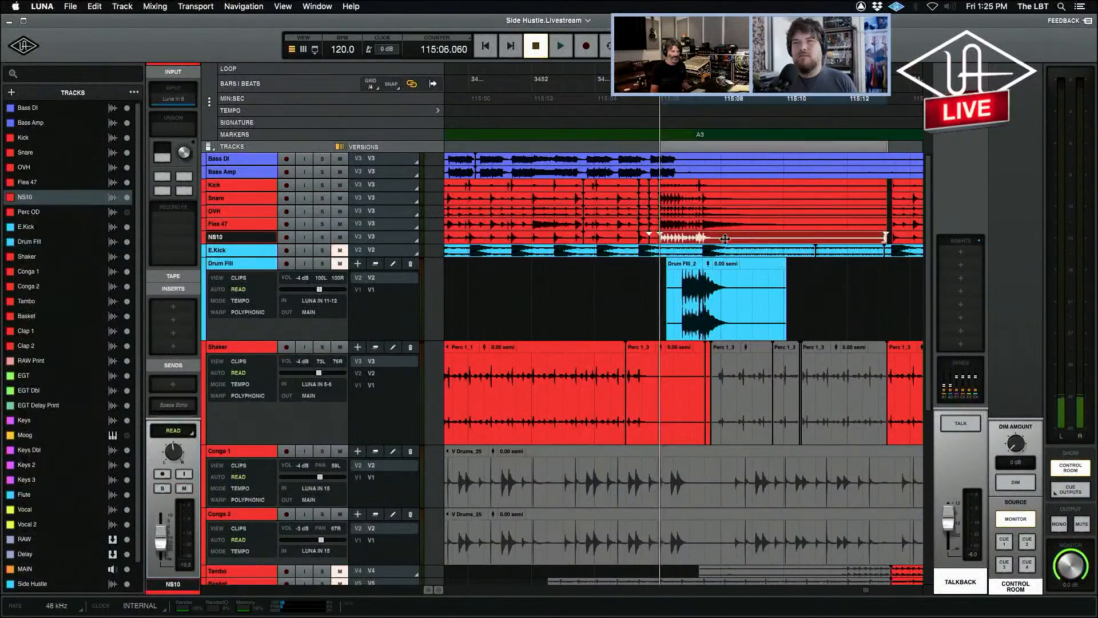
left_click(723, 186, "shift")
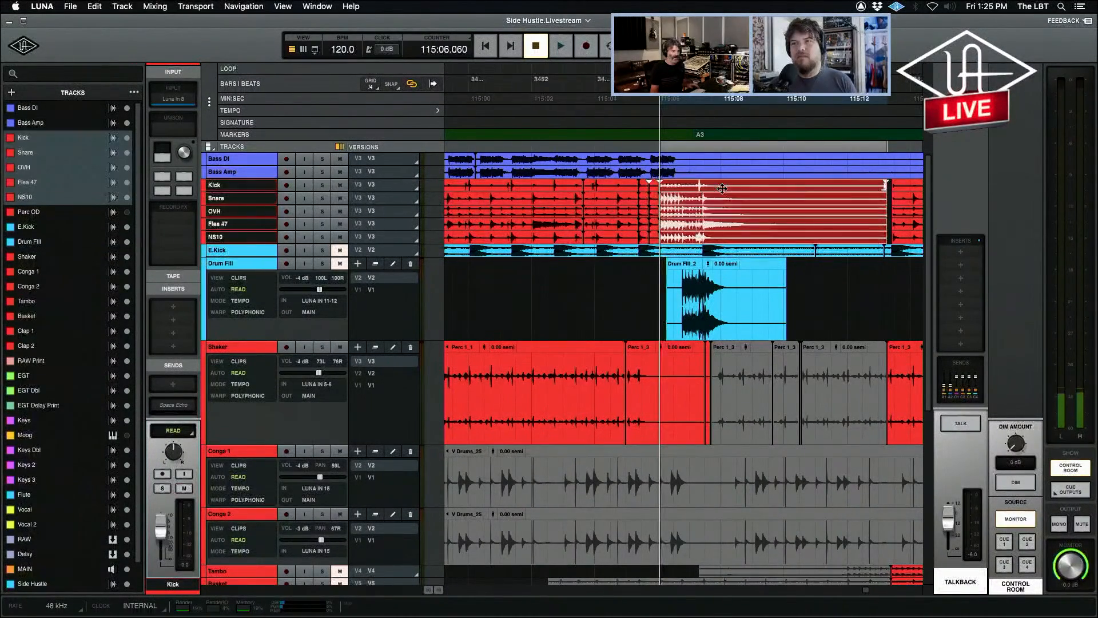
Play the passage into the A3 marker, unmute the Drum Fill track and play the passage again.
left_click(577, 285)
left_click(570, 289)
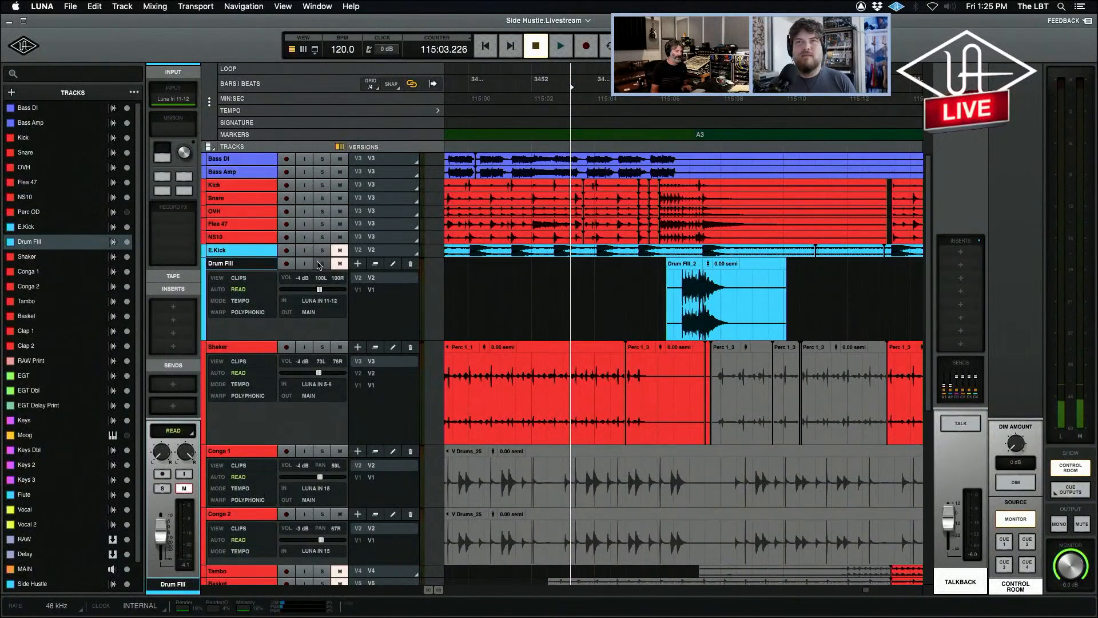
key("space")
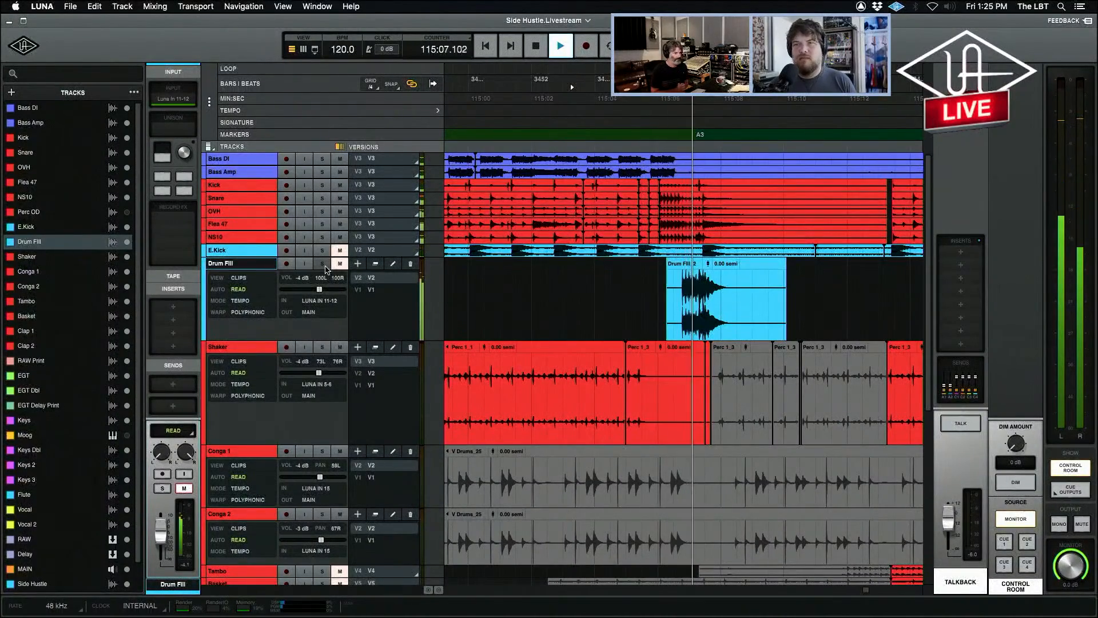
key("space")
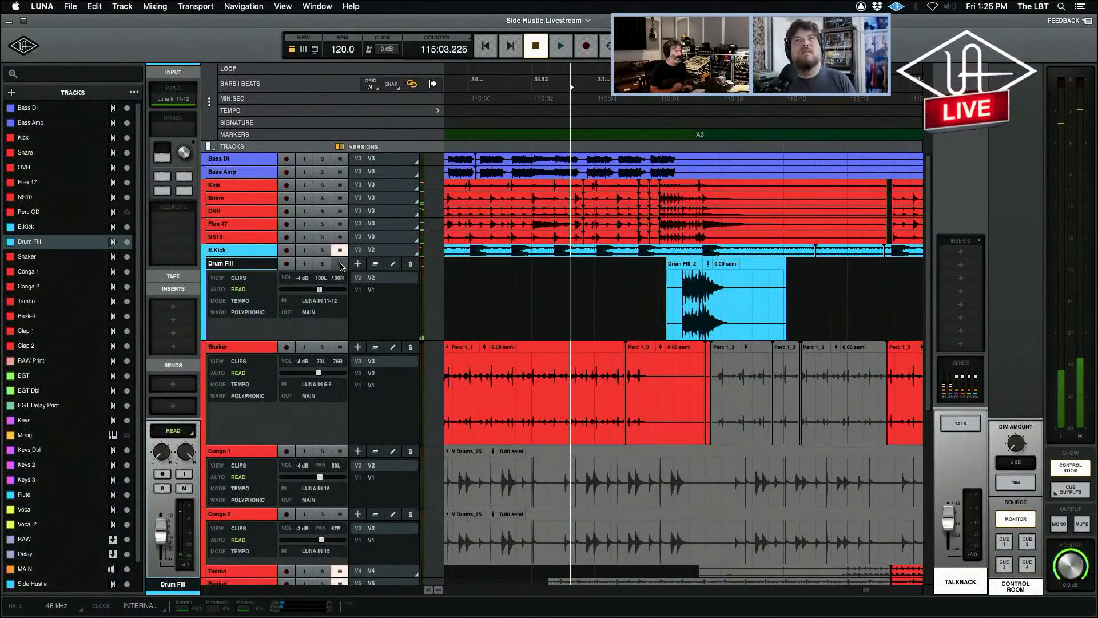
key("space")
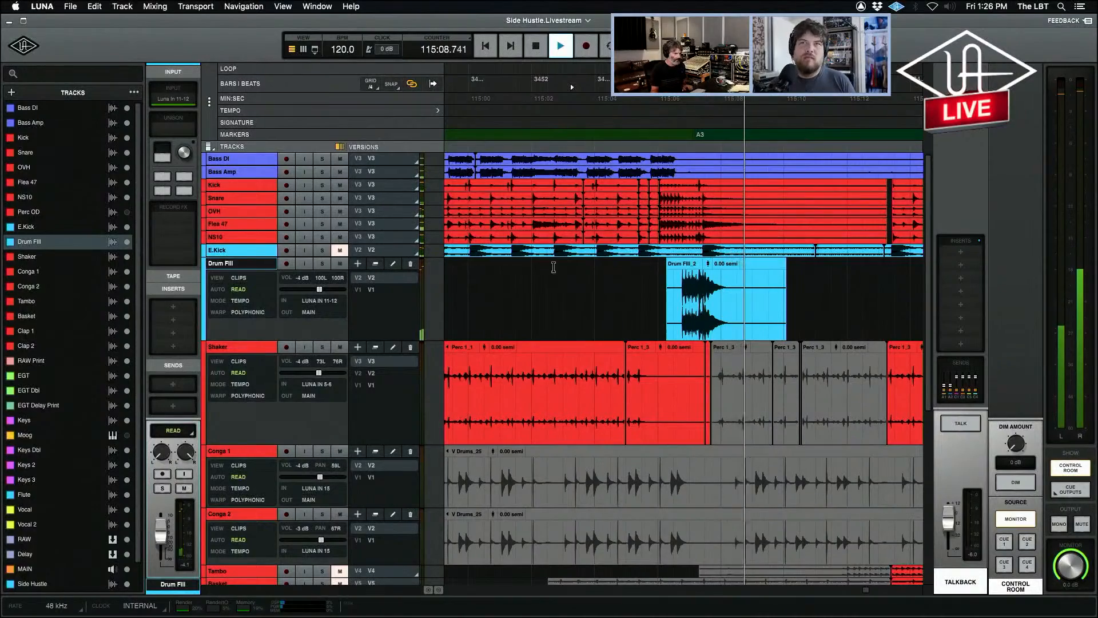
key("space")
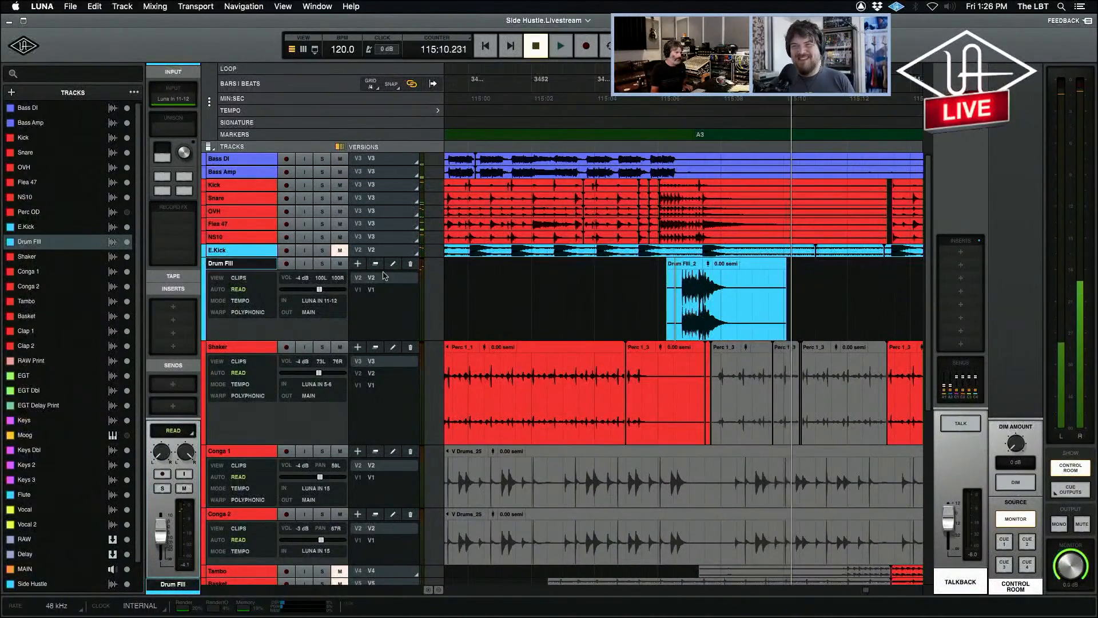
Play the fill with the Drum Fill track soloed, stop playback and release the solo.
key("space")
key("space")
left_click(322, 263)
key("space")
left_click(340, 250)
key("space")
left_click(322, 263)
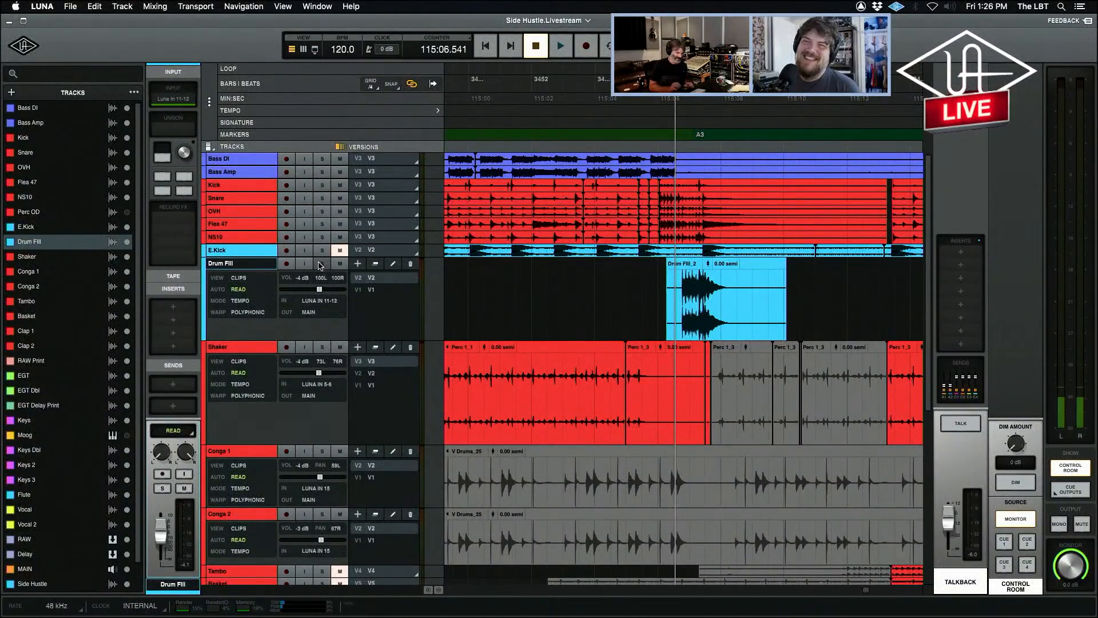
Increase the E.Kick track's height so its clips show at full size across the song.
left_click(588, 281)
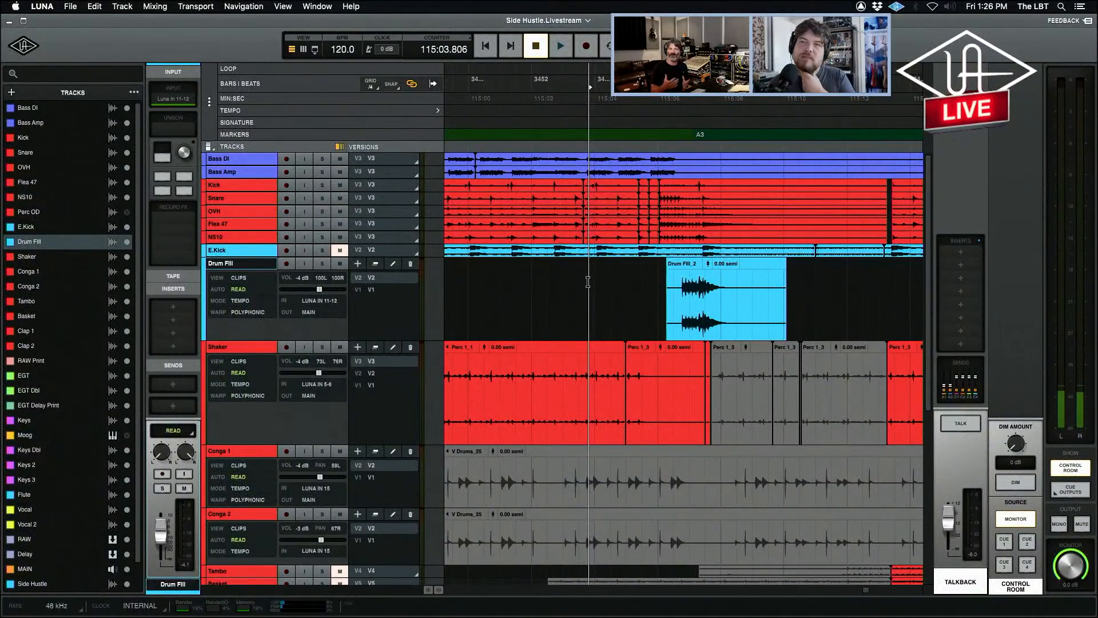
scroll(588, 282, "left", 5)
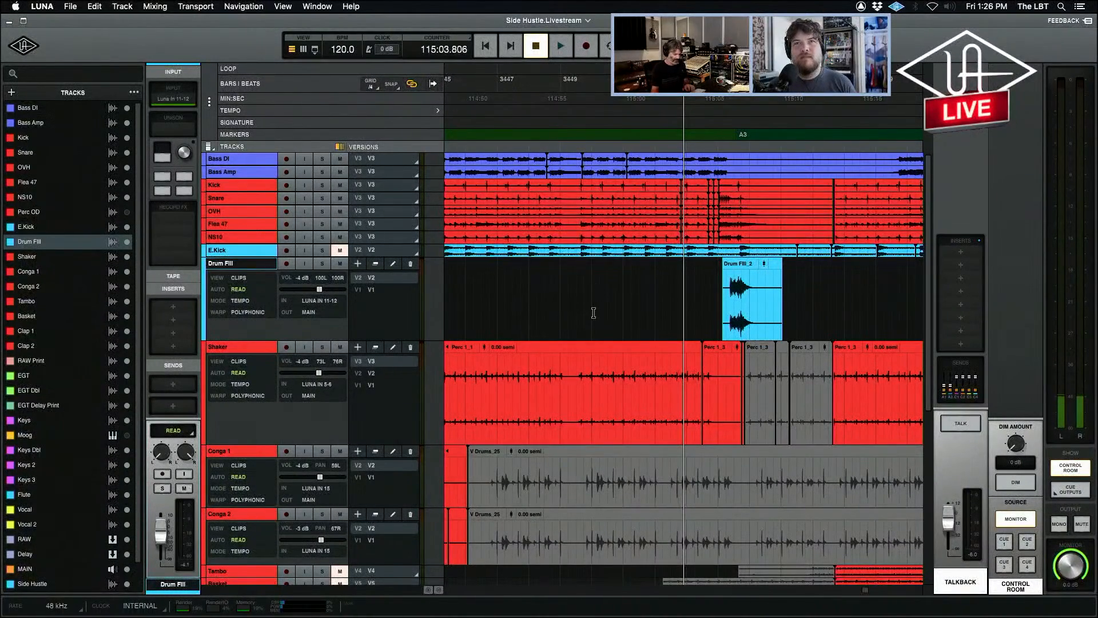
key("r")
key("r")
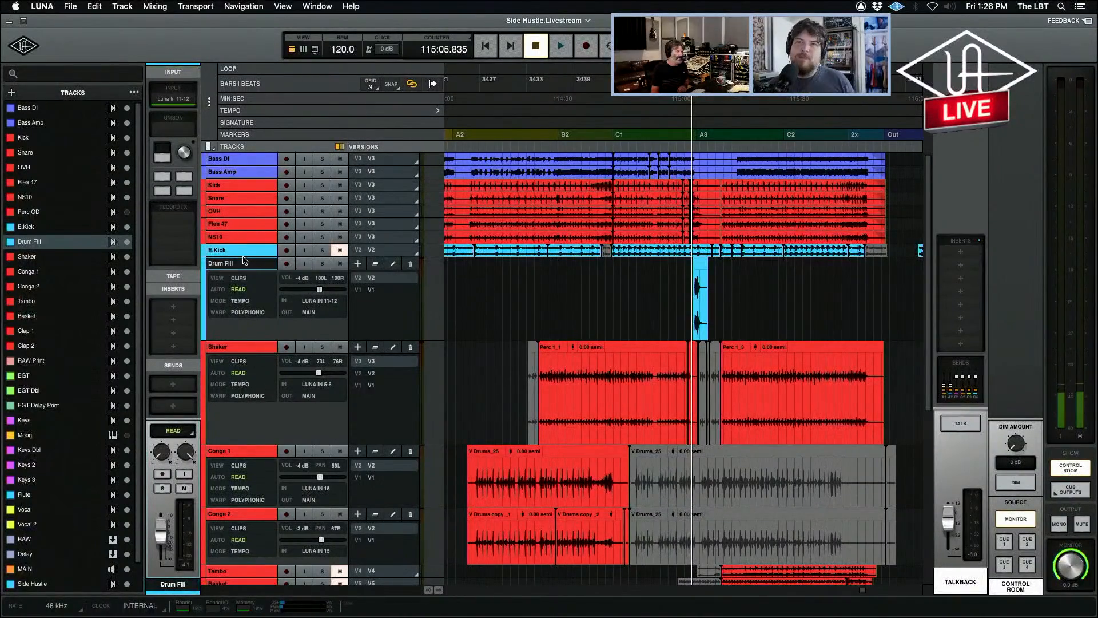
left_click_drag(244, 257, 252, 354)
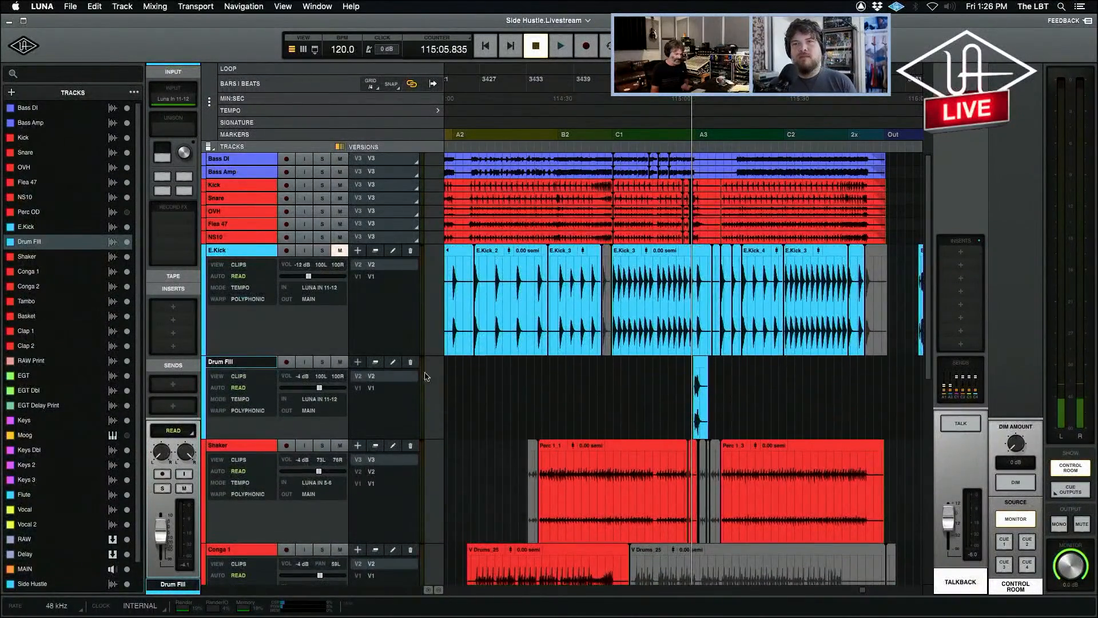
Place the playhead just before the first E.Kick clip near the A1 marker and unmute the E.Kick track.
key("super+minus")
left_click(474, 268)
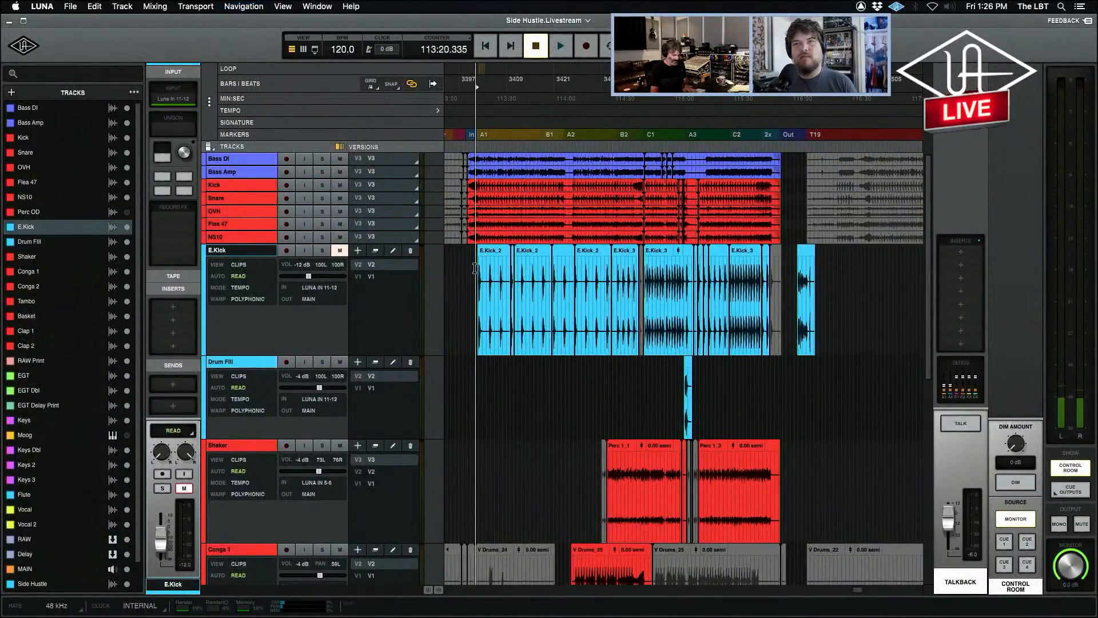
key("super+equal")
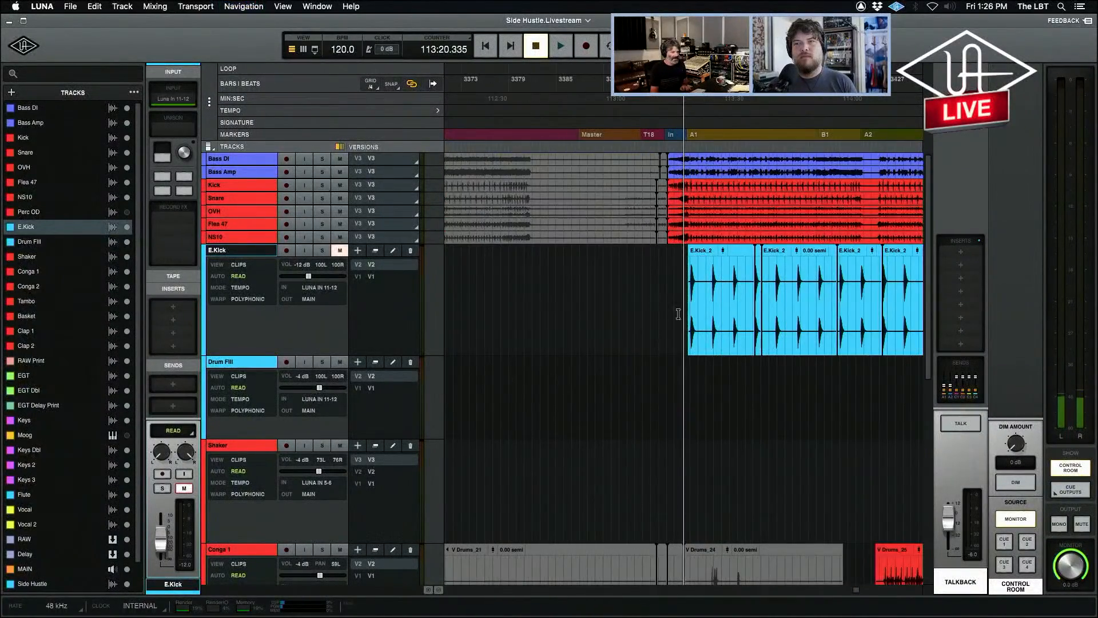
left_click(679, 283)
left_click(340, 250)
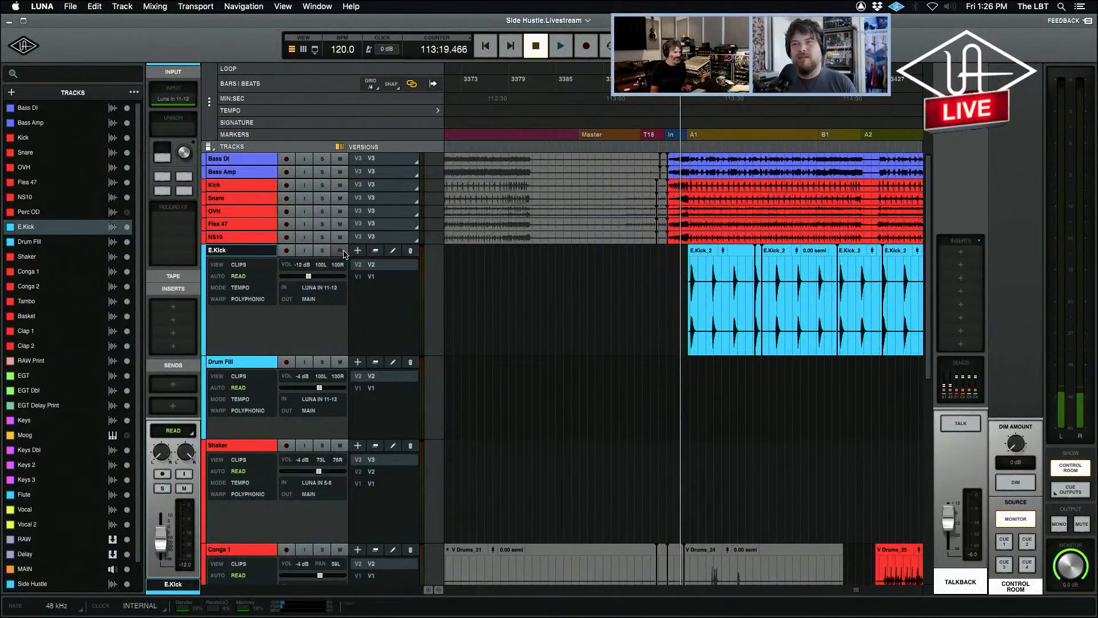
Place the playhead on the first E.Kick hit after the A1 marker and examine its timing against the Kick track.
left_click(685, 285)
key("t")
key("t")
key("t")
key("t")
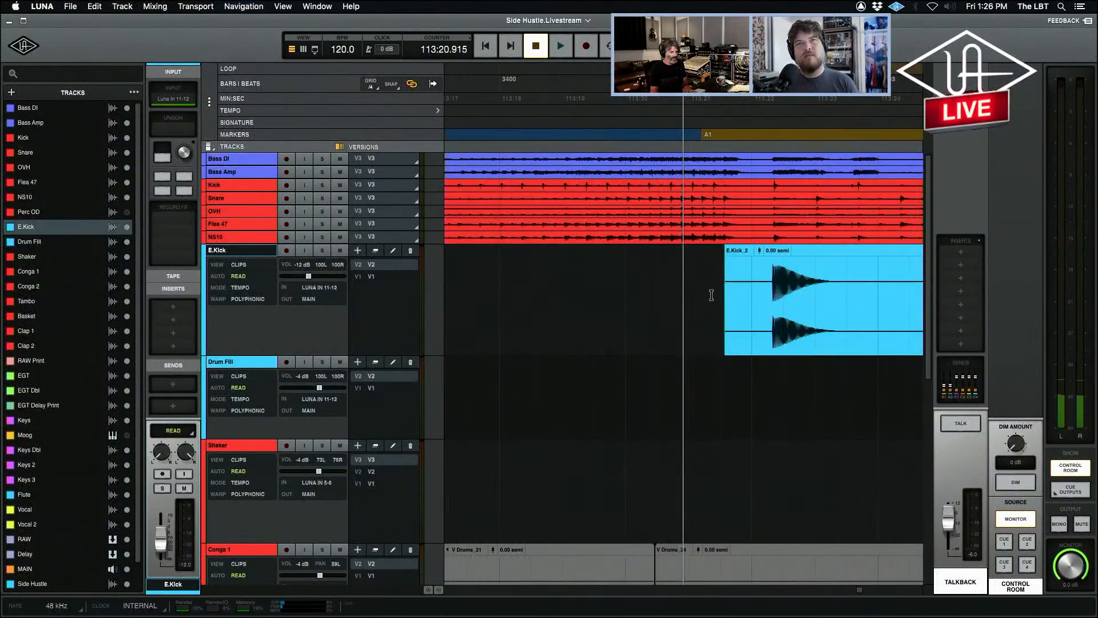
key("r")
key("r")
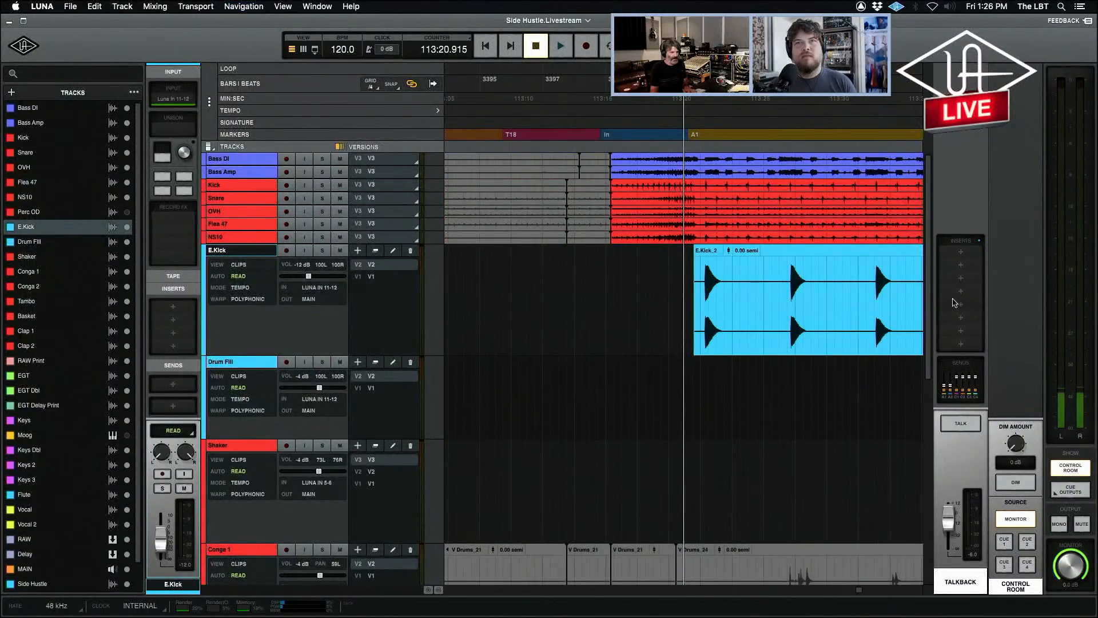
key("t")
key("t")
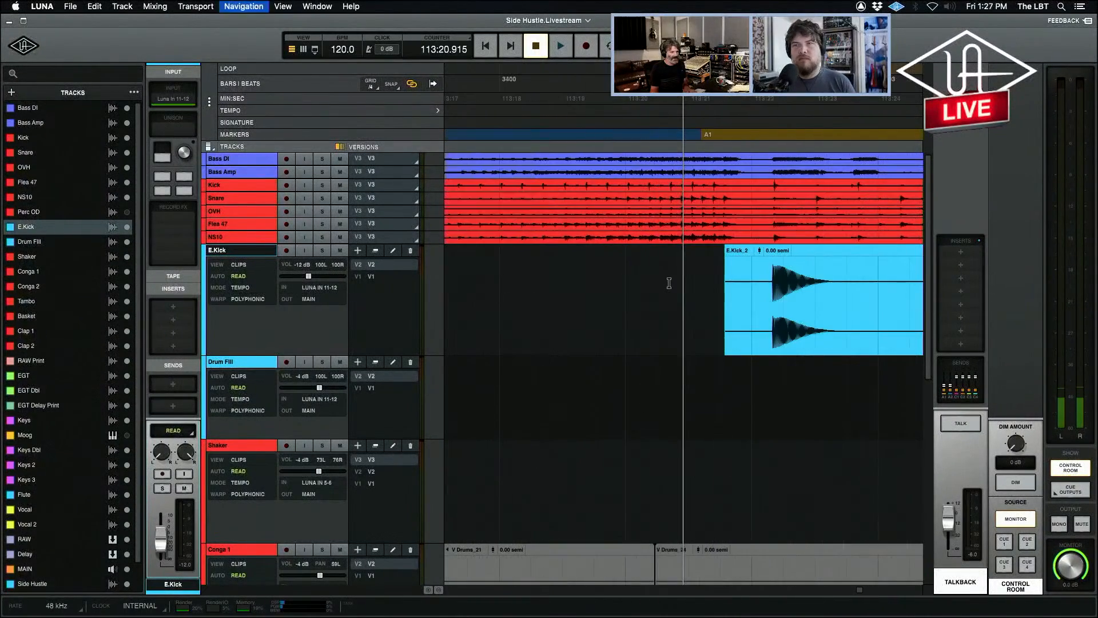
left_click(774, 277)
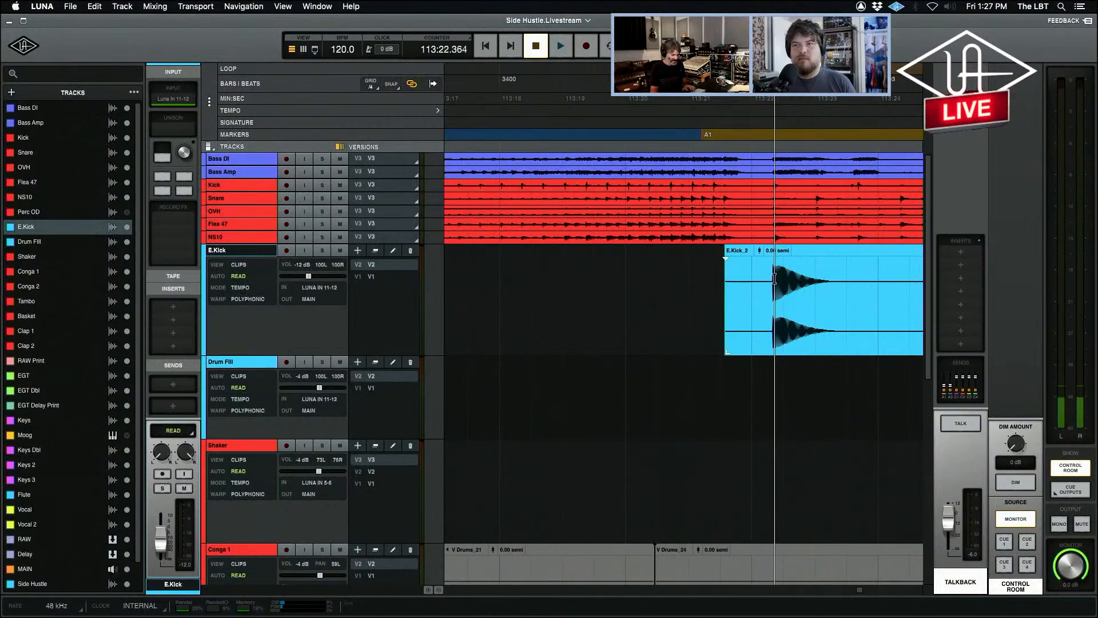
key("t")
key("t")
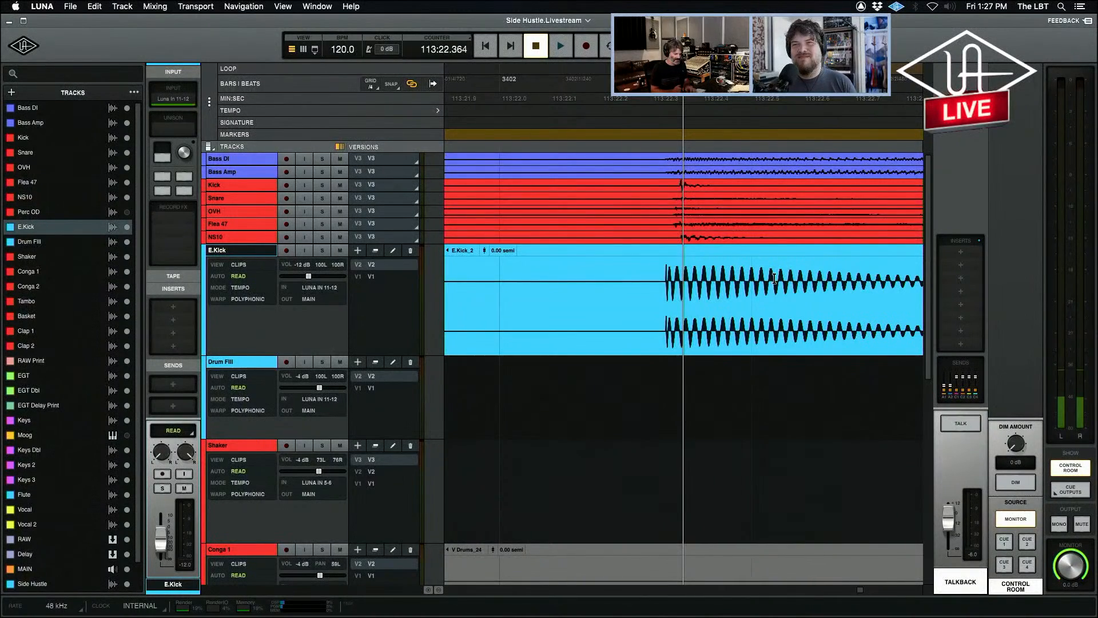
key("r")
key("r")
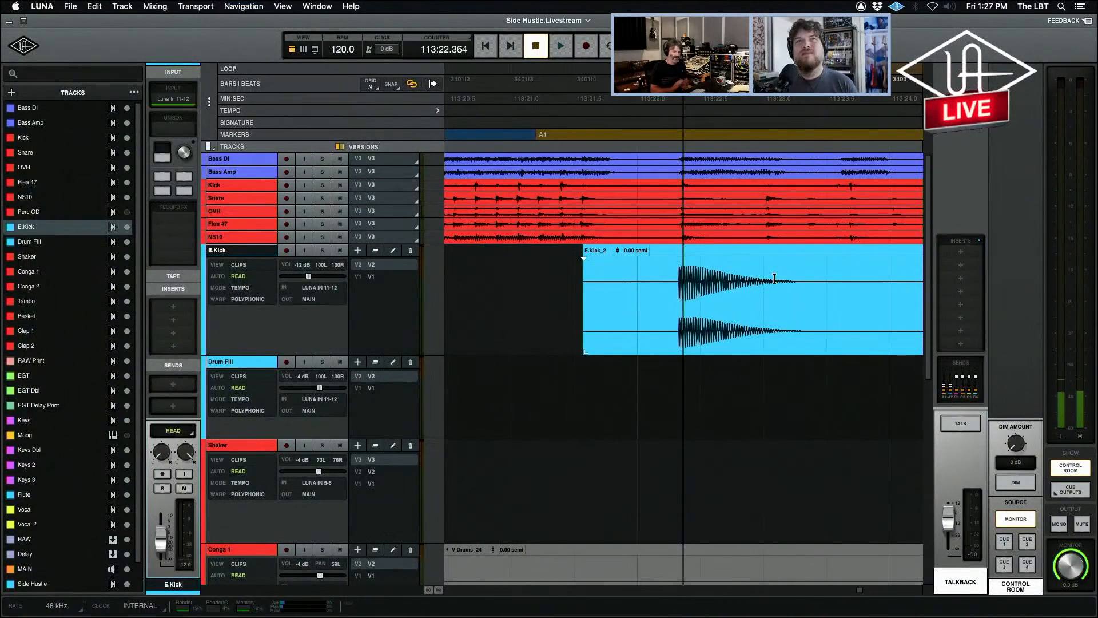
Select the first few waveform cycles at the start of the first E.Kick hit.
key("t")
key("t")
key("t")
key("t")
left_click_drag(614, 276, 715, 288)
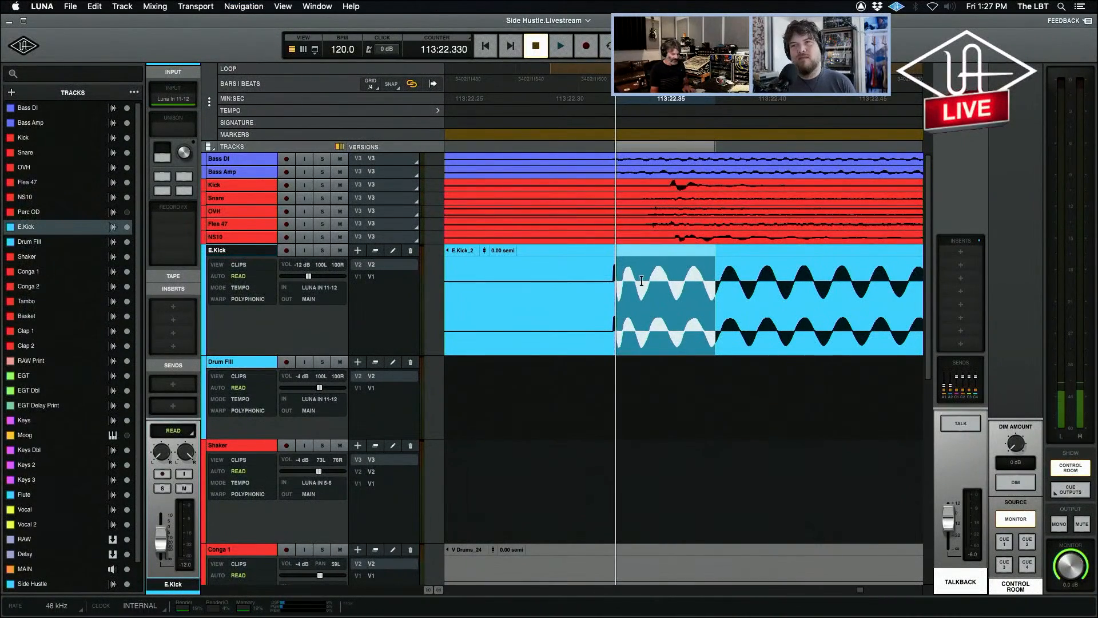
key("r")
key("r")
key("r")
key("r")
key("r")
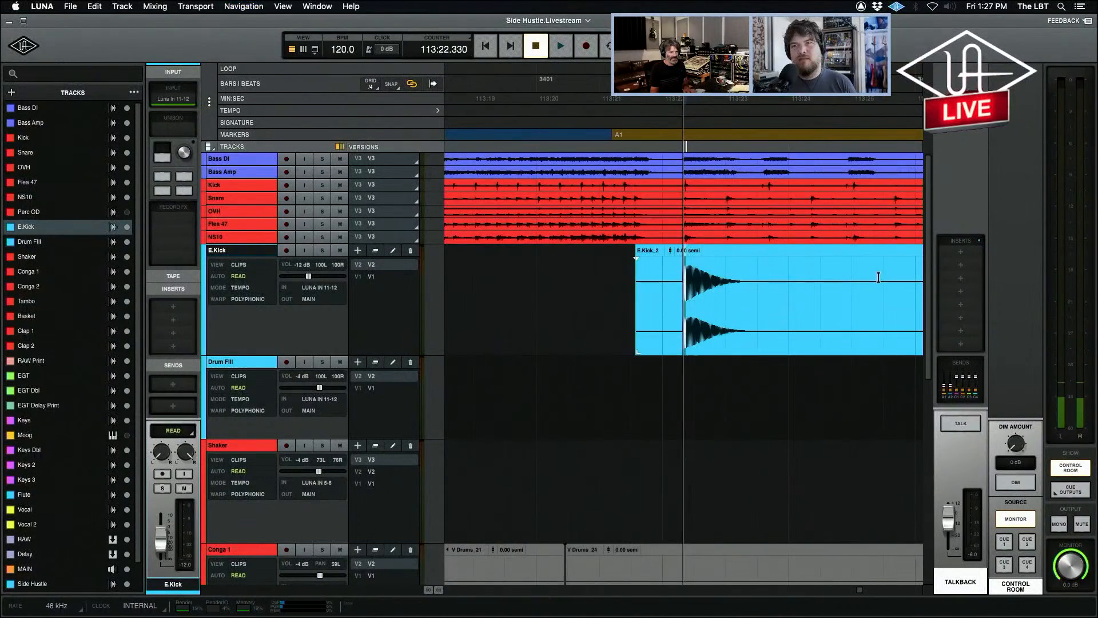
Place the playhead at the second E.Kick hit and examine how its start aligns with the Kick track.
left_click(855, 278)
key("t")
key("t")
key("t")
key("t")
key("r")
key("r")
key("t")
key("t")
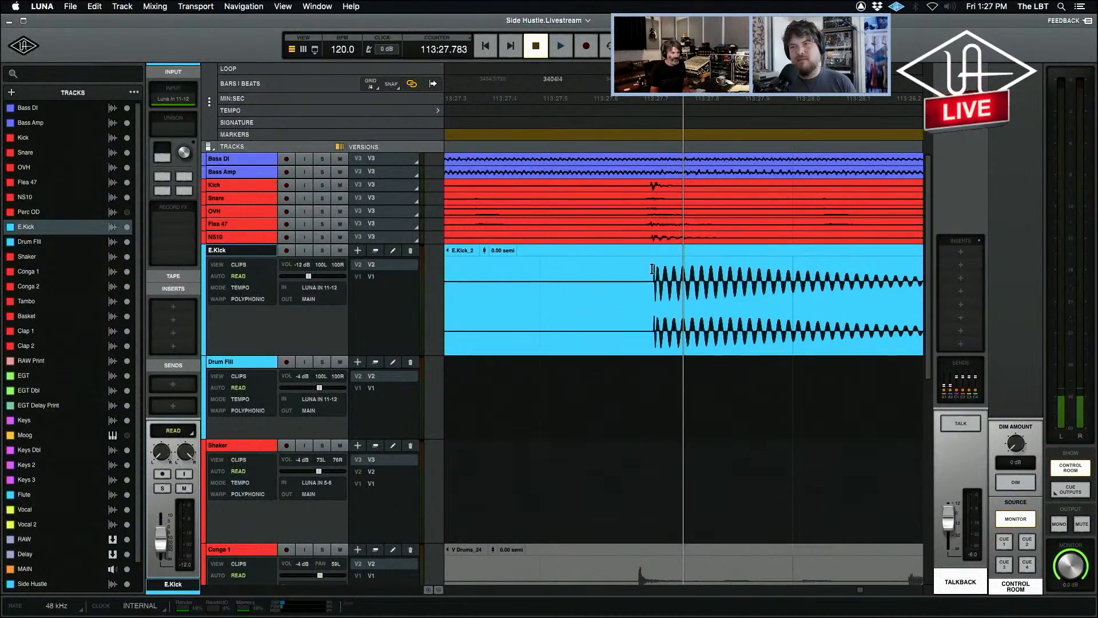
key("r")
key("r")
key("r")
key("r")
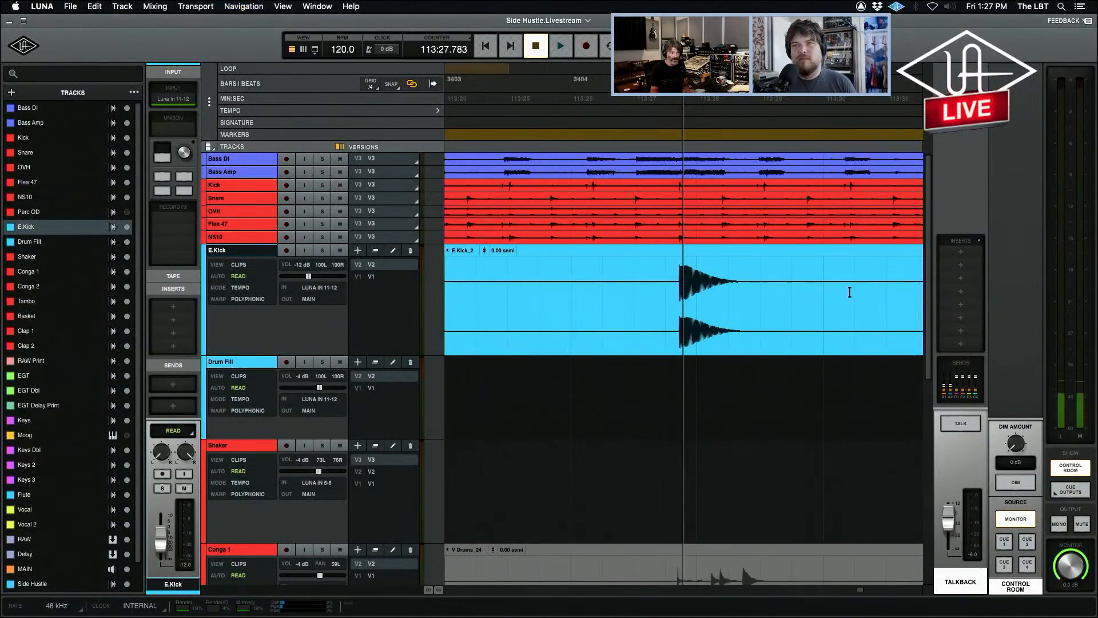
Place the playhead at the third E.Kick hit and examine it up close and among the surrounding hits.
left_click(850, 273)
key("t")
key("t")
key("t")
key("t")
key("t")
key("r")
key("r")
key("r")
key("r")
key("r")
key("r")
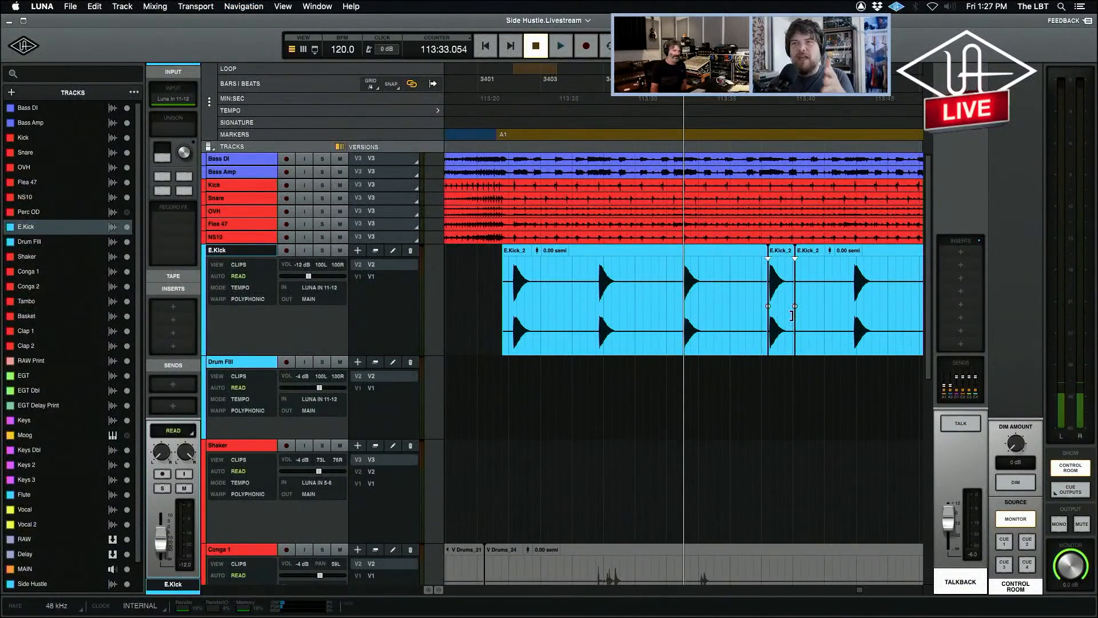
Play the song from just before the A1 marker to hear the electronic kick enter with the live drums.
left_click(484, 291)
left_click(465, 289)
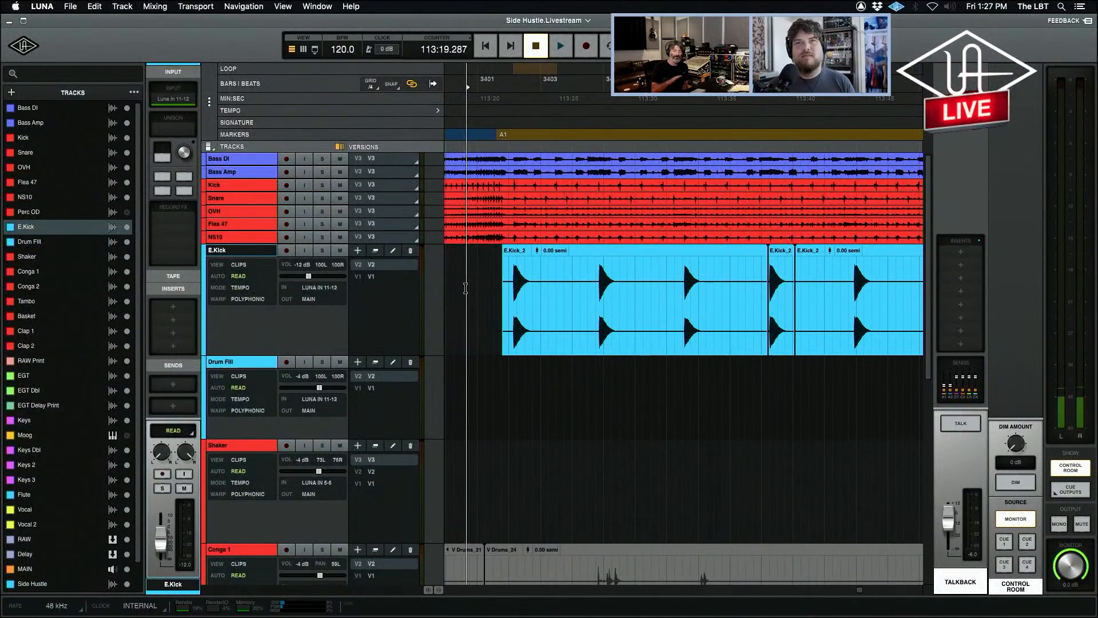
key("super+minus")
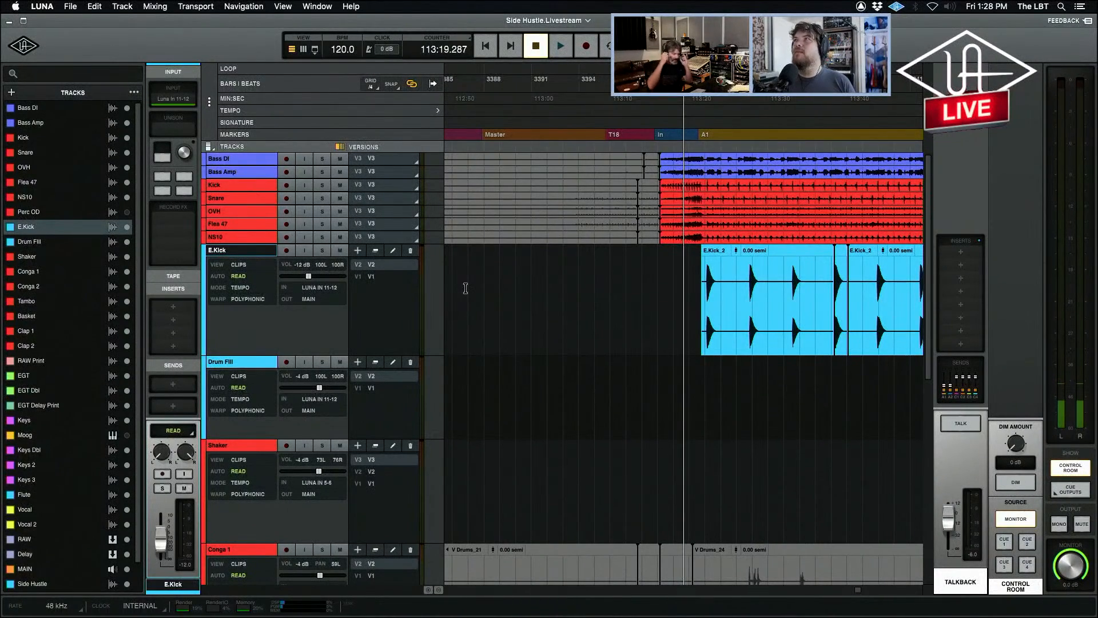
left_click(675, 284)
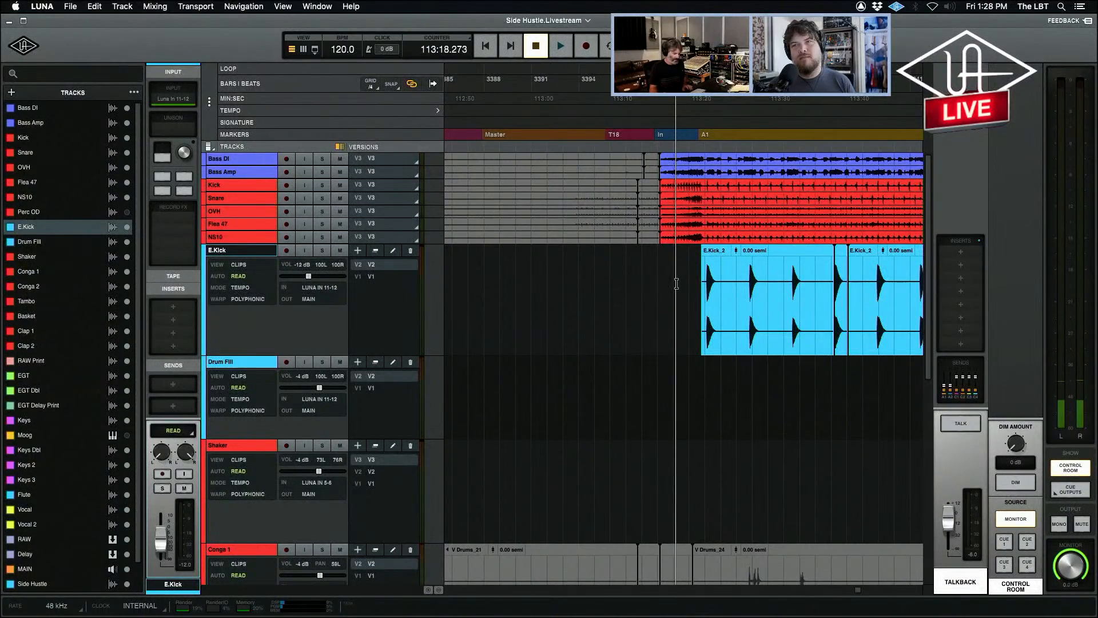
key("r")
key("space")
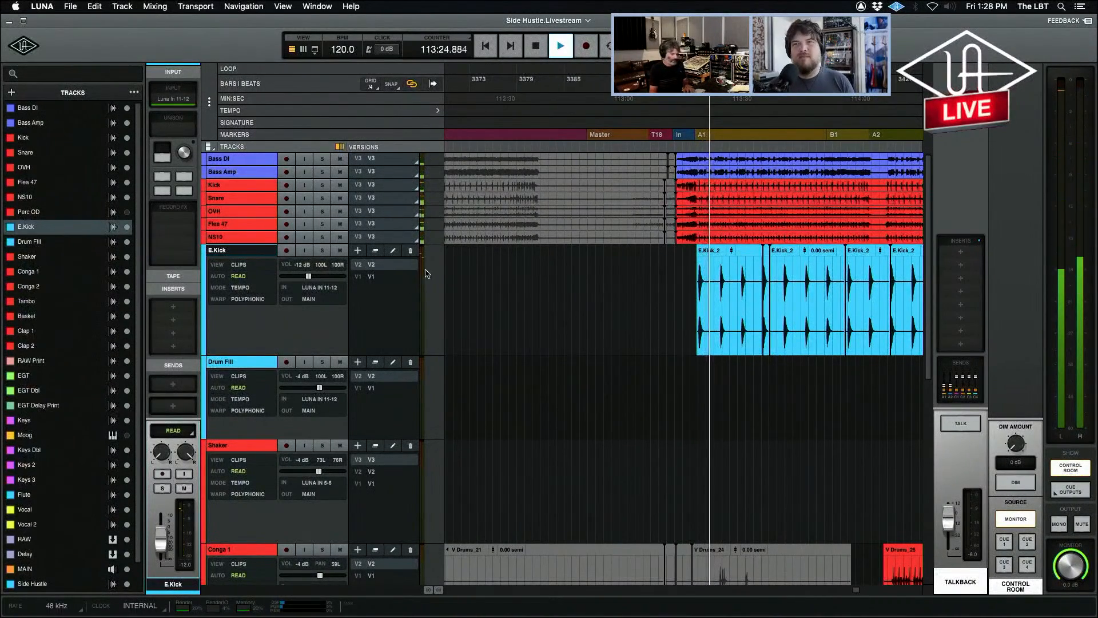
key("t")
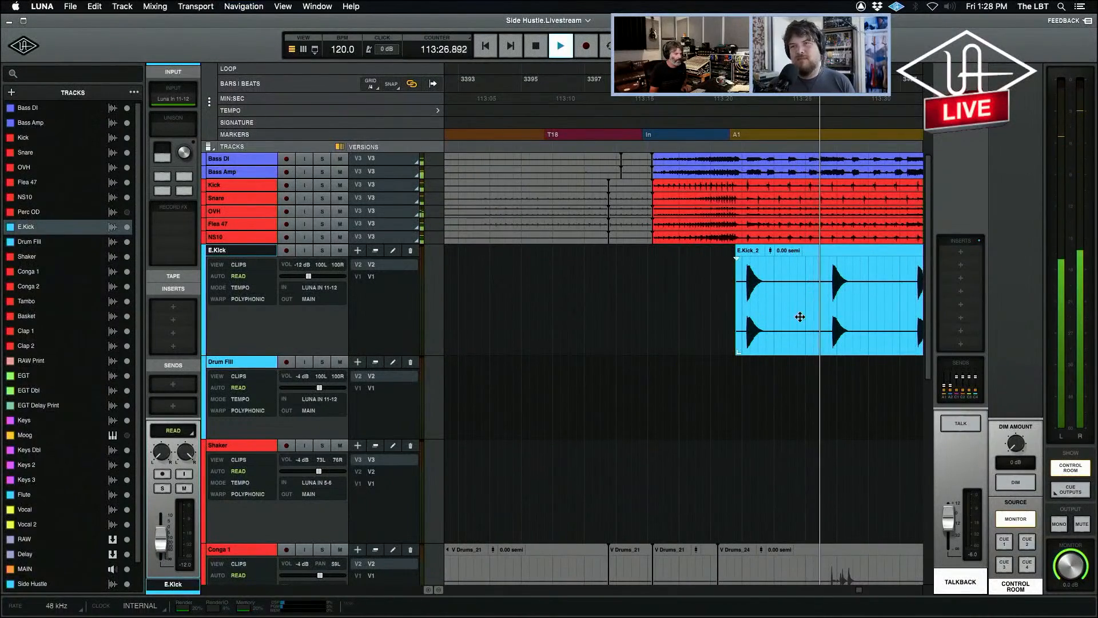
key("r")
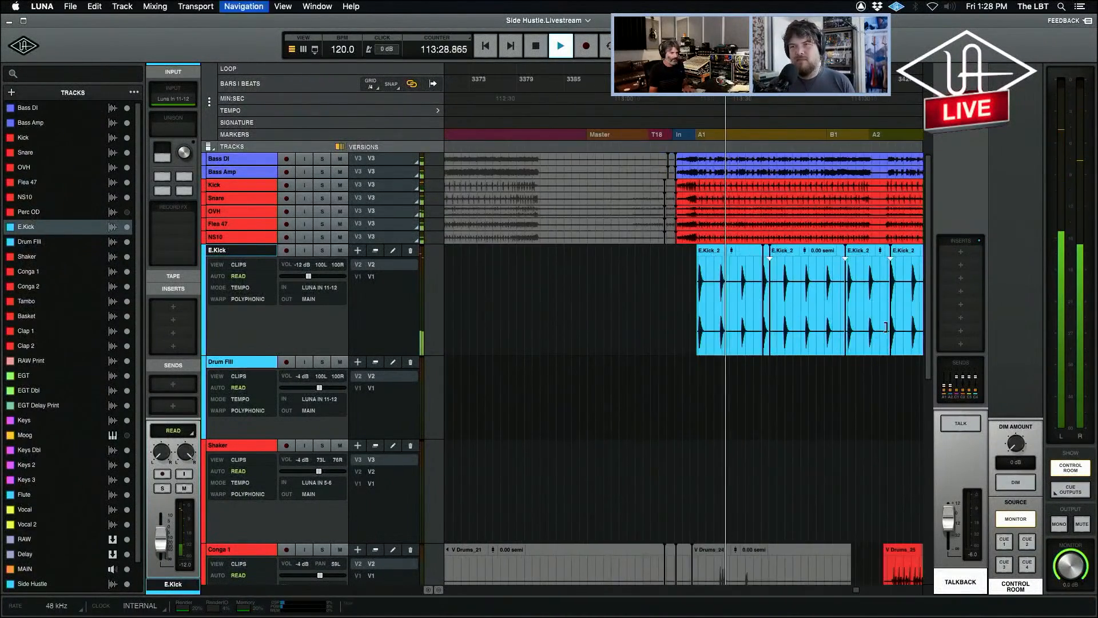
key("r")
key("space")
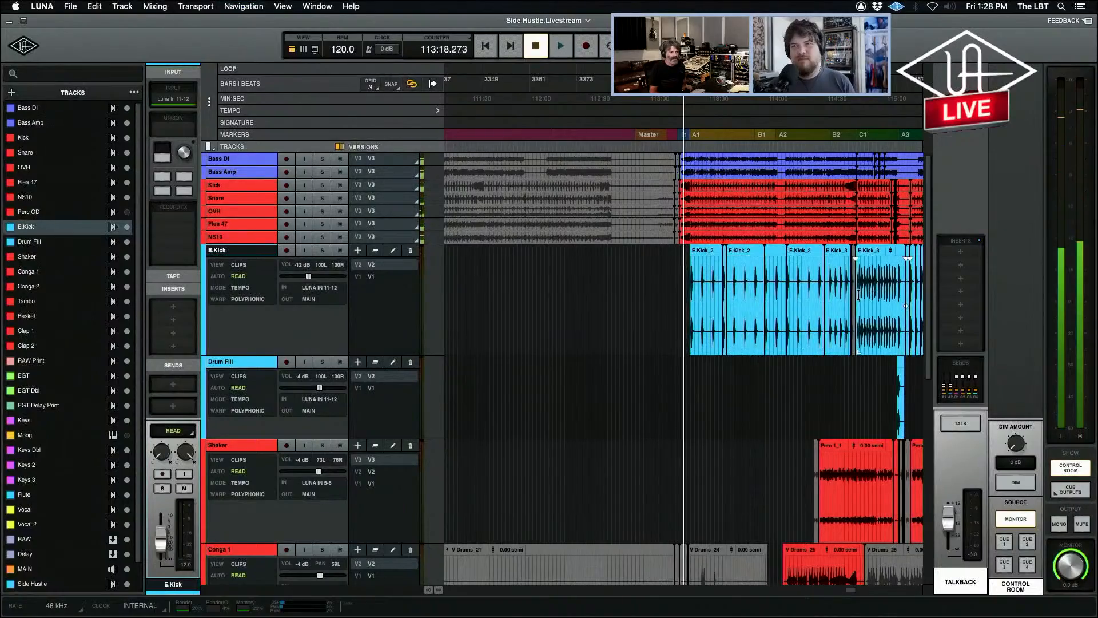
Play from just before the B2 marker and mute E.Kick partway through to compare the drums without it.
key("t")
left_click(788, 284)
key("r")
key("r")
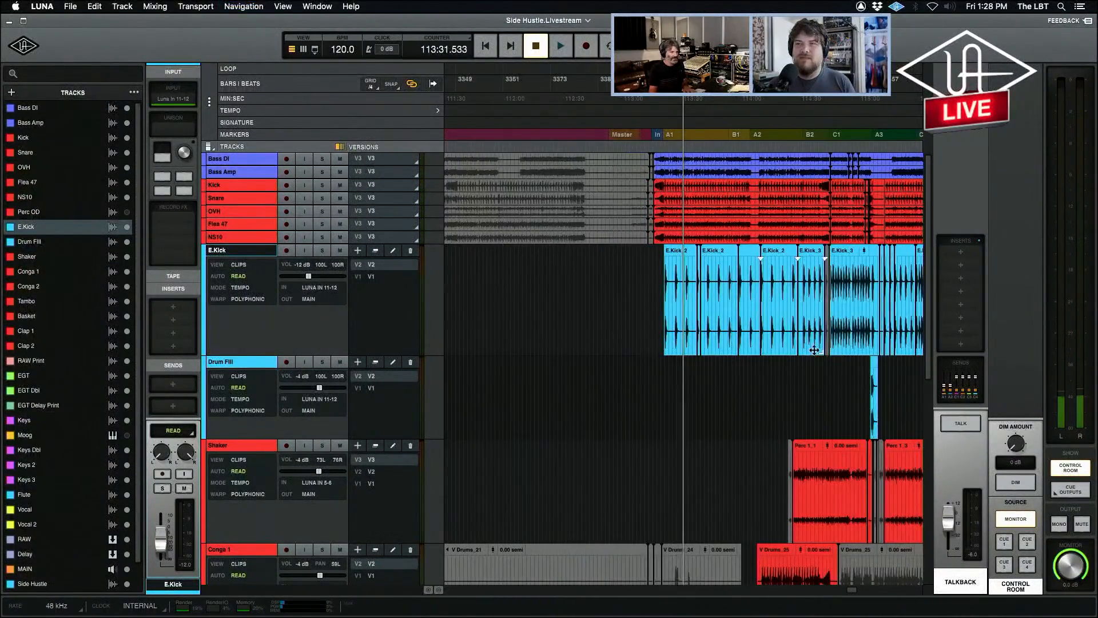
left_click(802, 365)
key("t")
key("t")
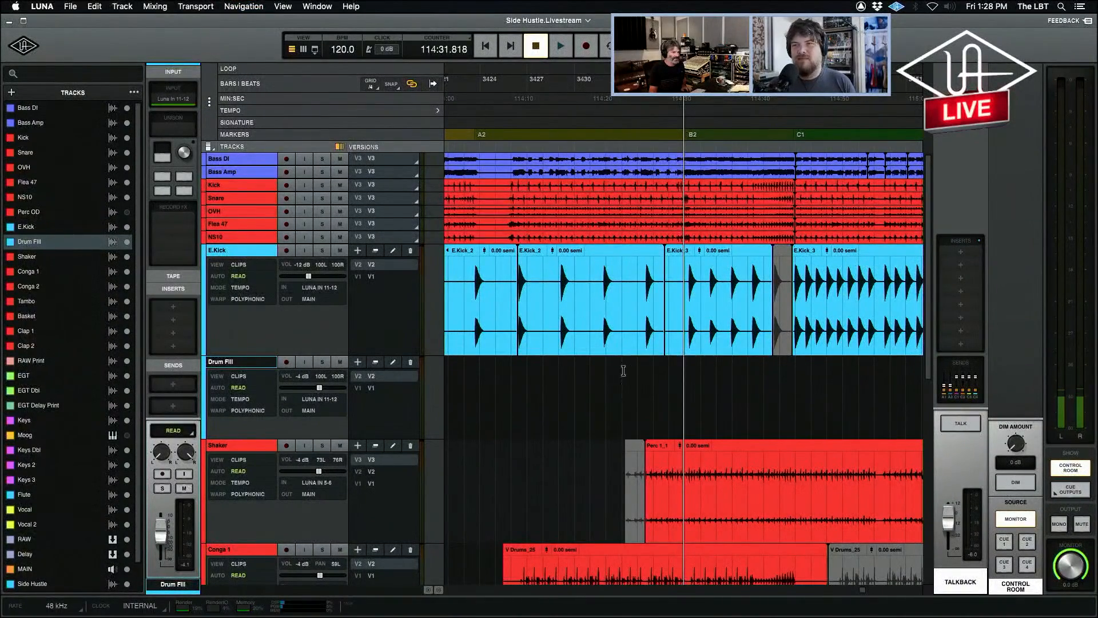
key("space")
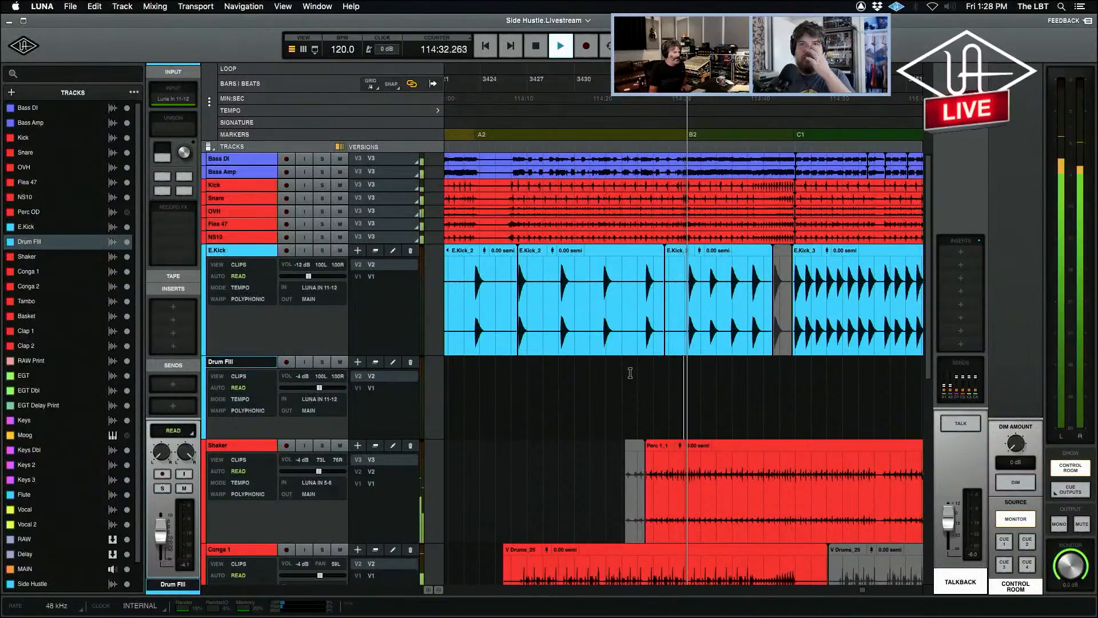
left_click(341, 251)
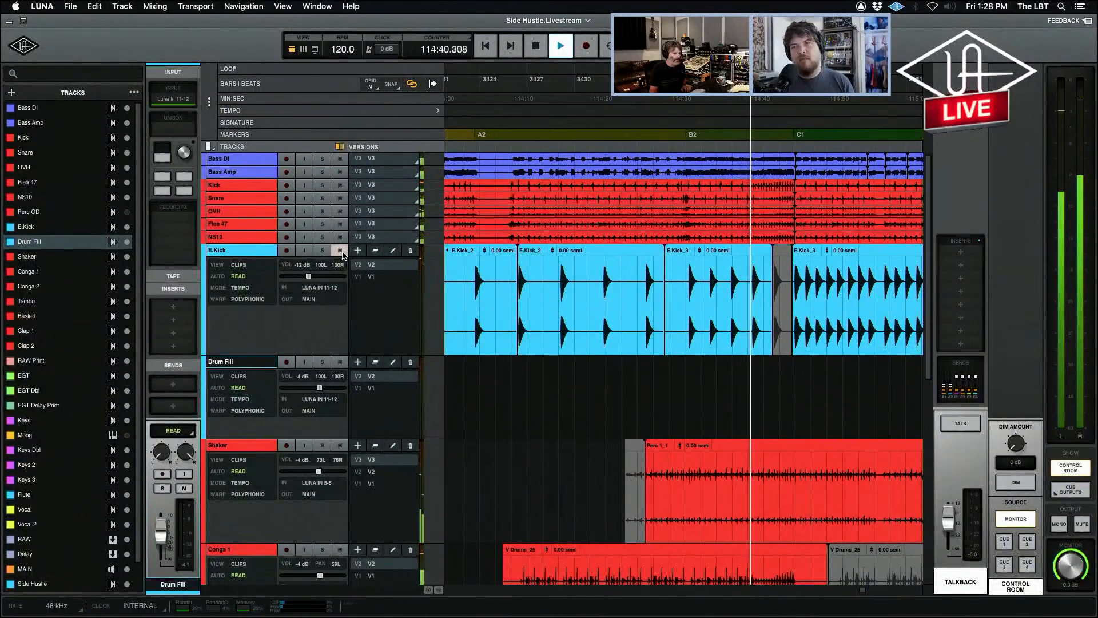
key("space")
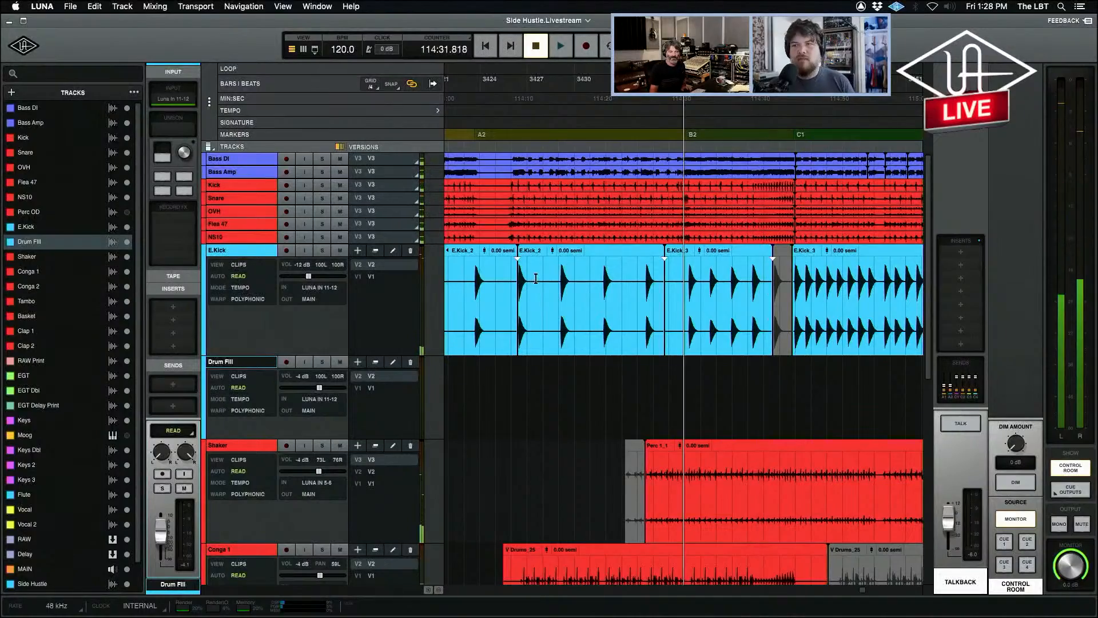
Play the section again and carry on from just before the C1 marker with E.Kick in the mix.
key("space")
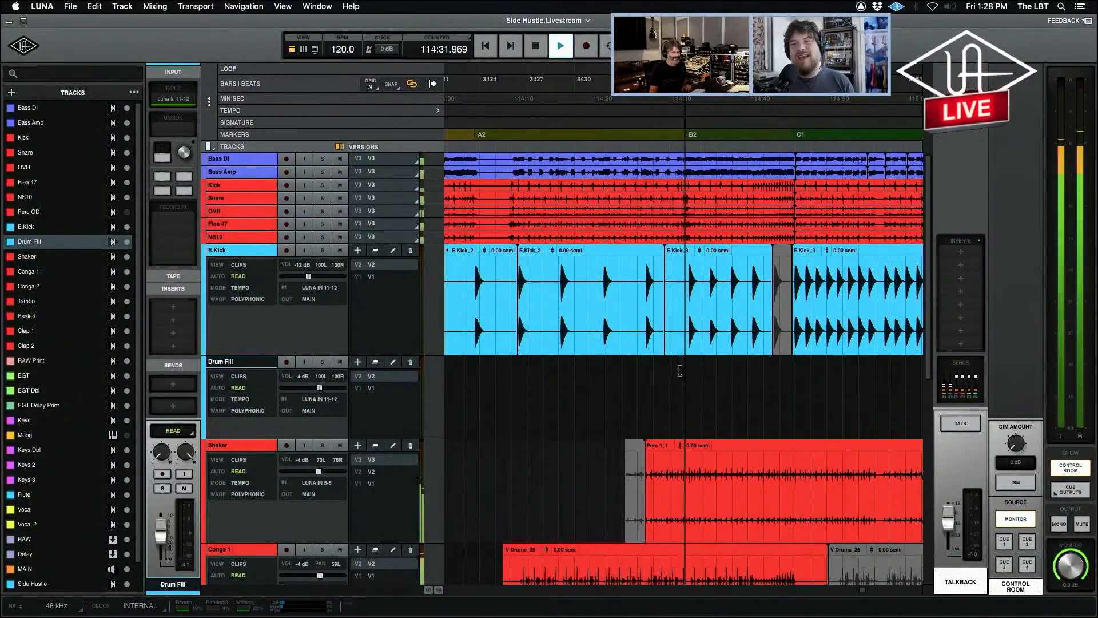
left_click(791, 378)
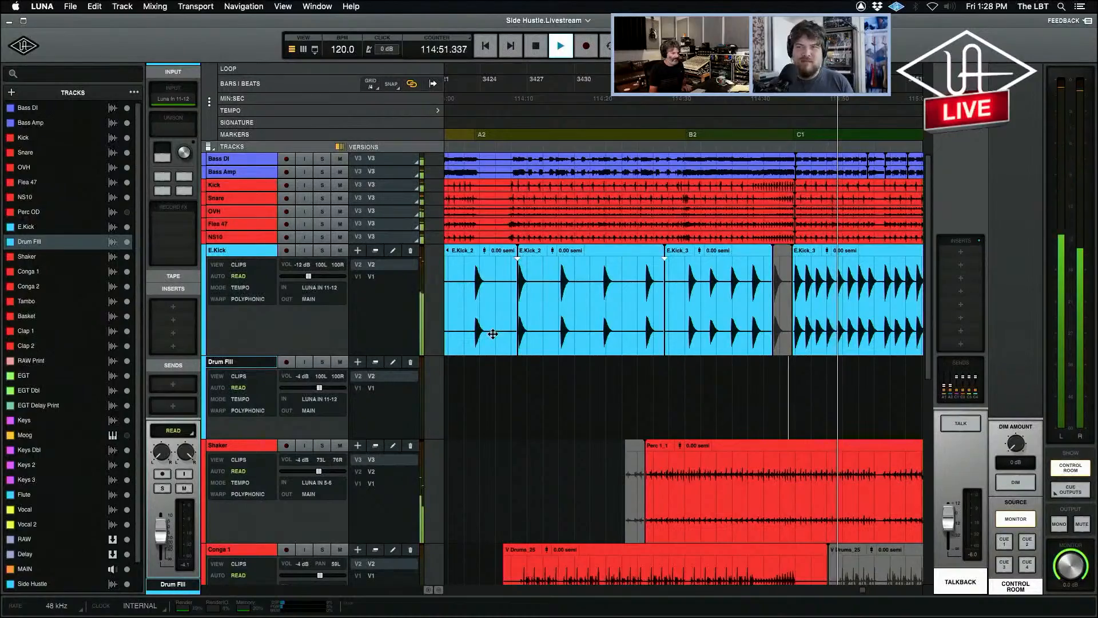
key("r")
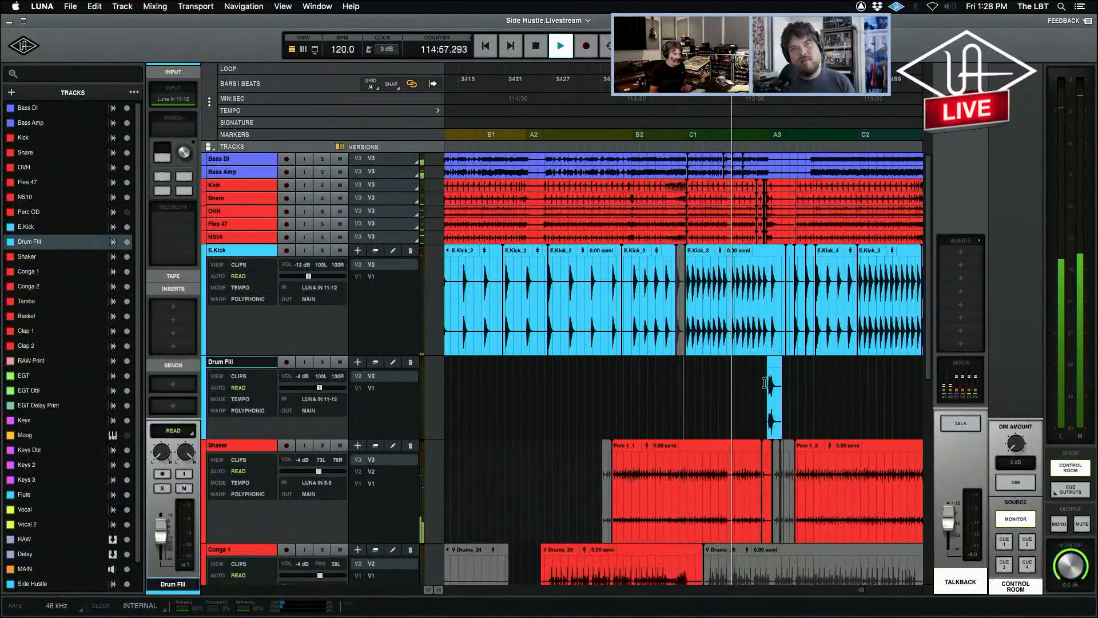
Play the Drum Fill clip in context, starting shortly before the A3 marker.
key("space")
key("space")
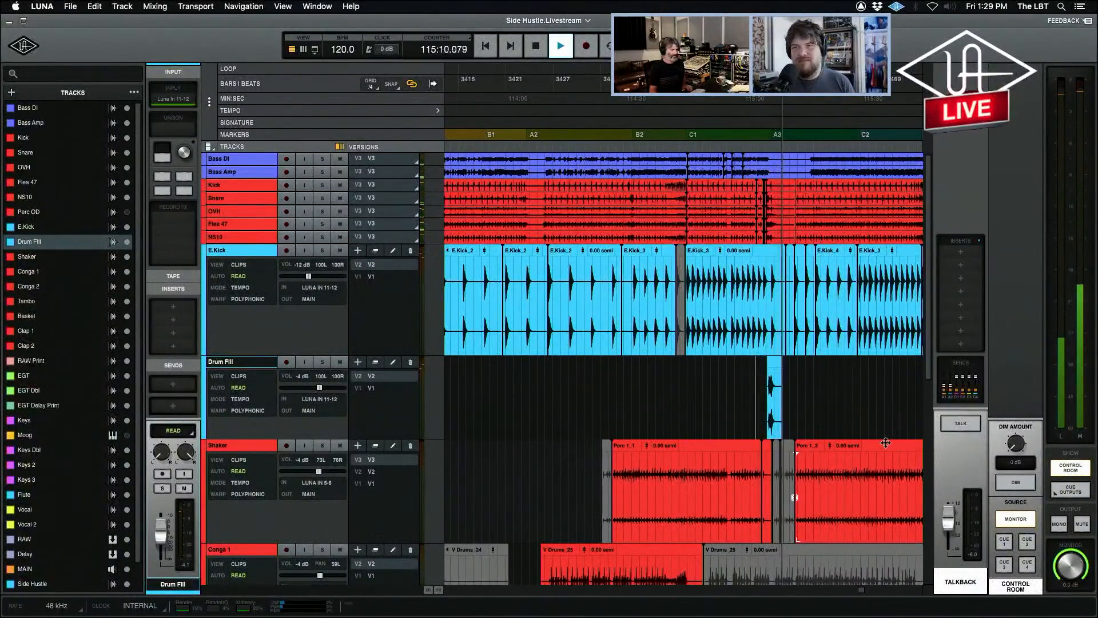
key("space")
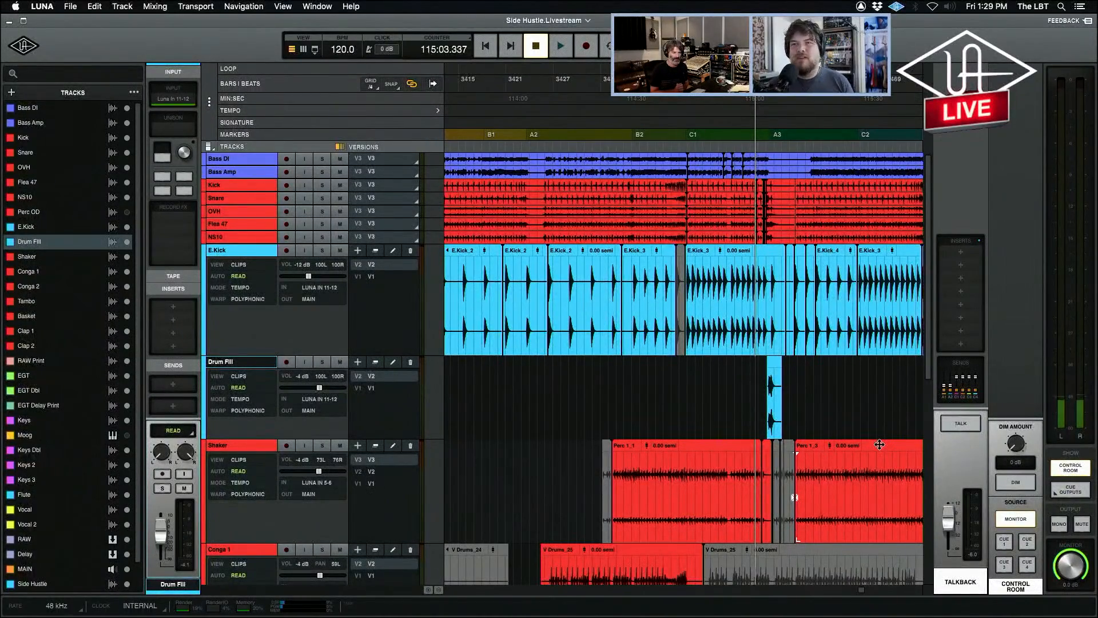
key("r")
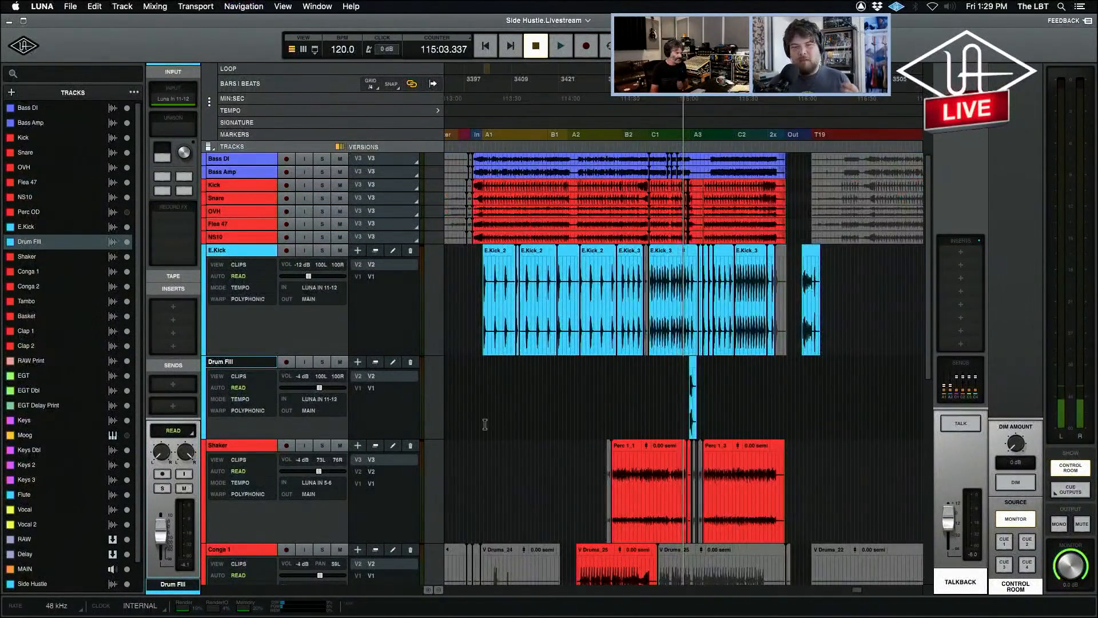
Select the E.Kick track and play the final hit of its isolated last clip, just after the T19 marker.
left_click(238, 252)
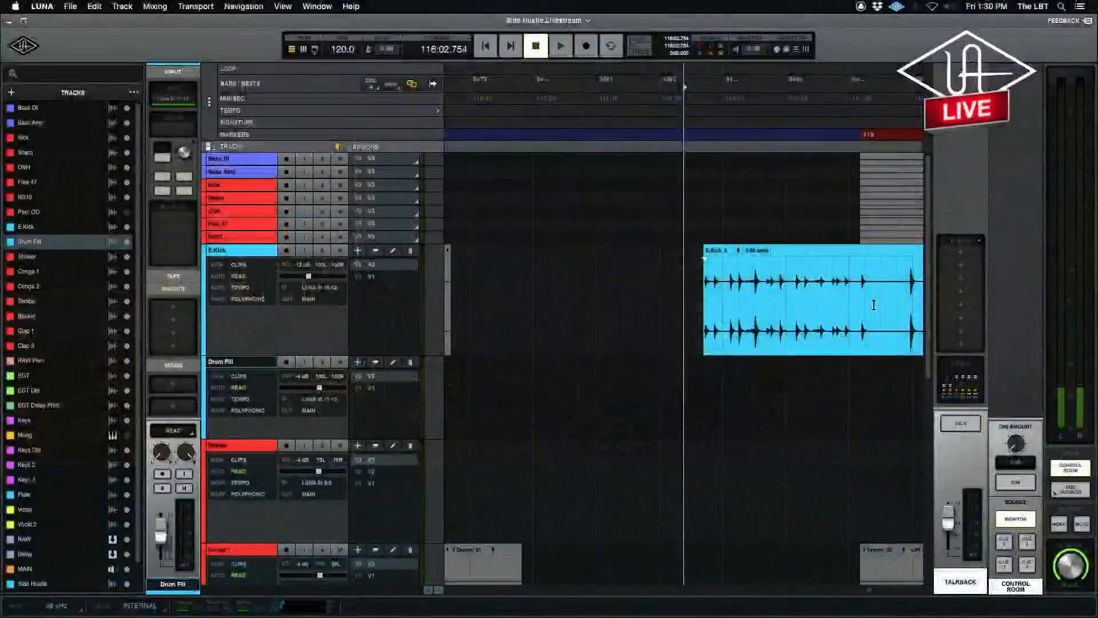
left_click(896, 275)
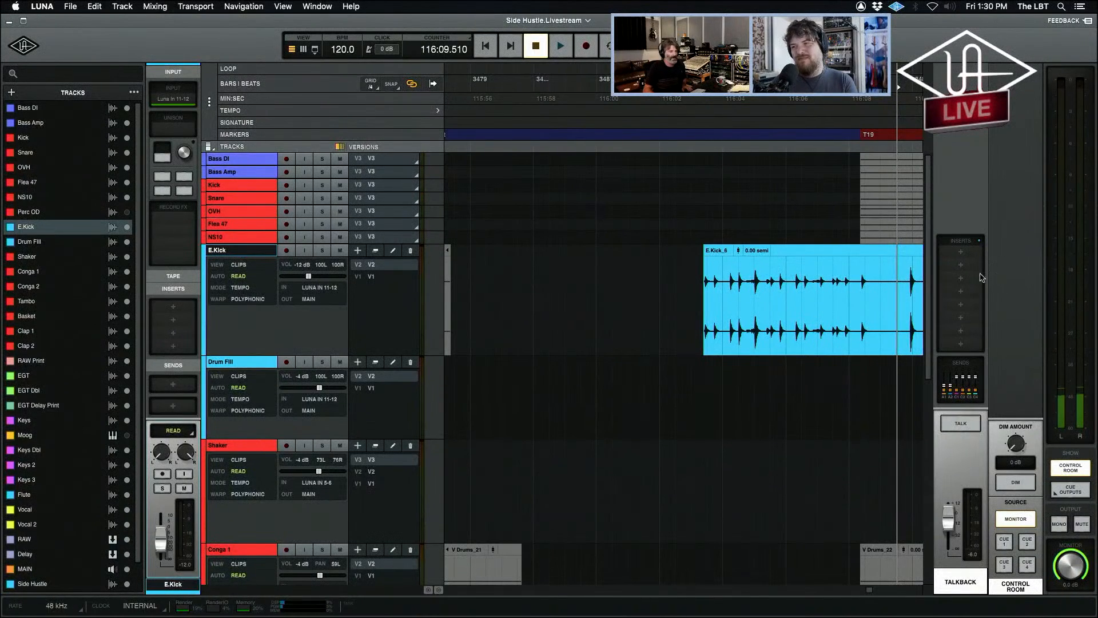
key("space")
key("space")
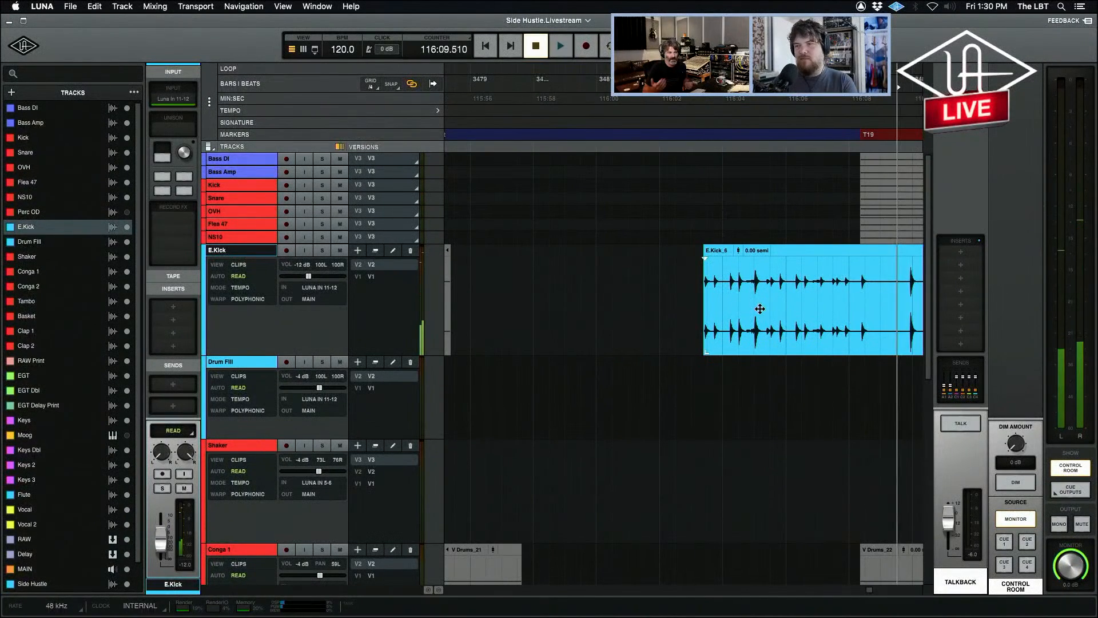
Play the isolated E.Kick clip from partway in, before the T19 marker, through the end.
key("r")
key("r")
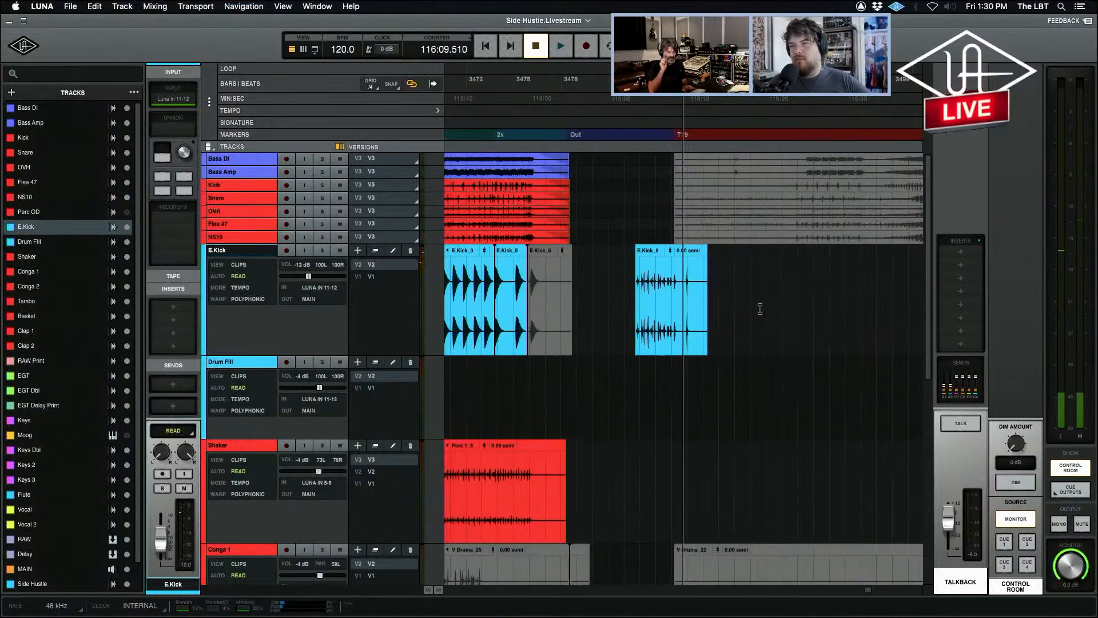
left_click(654, 283)
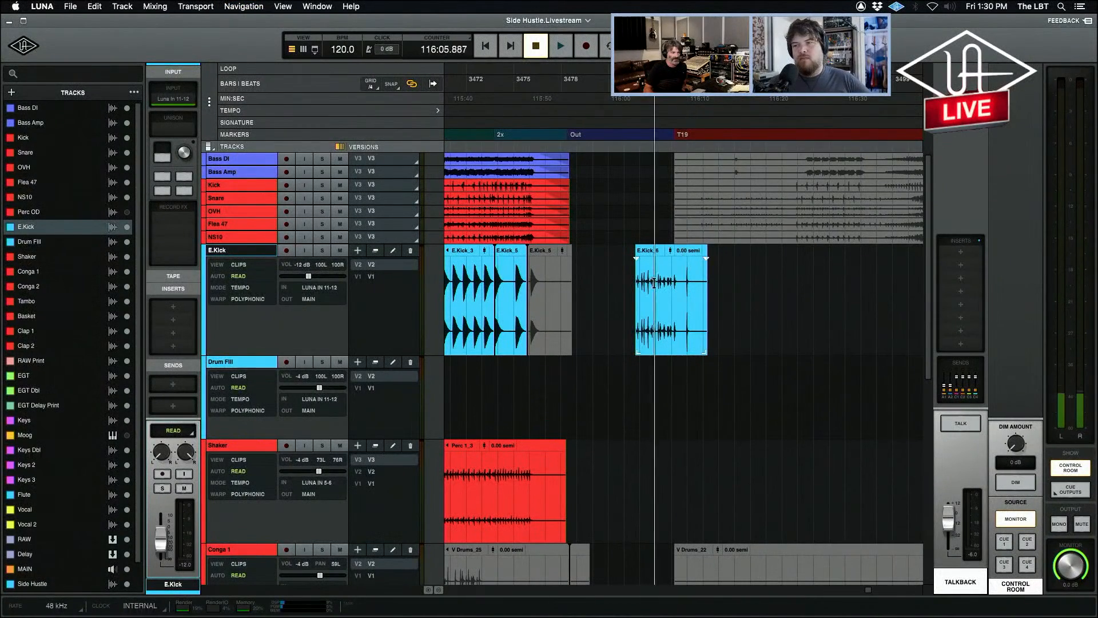
key("space")
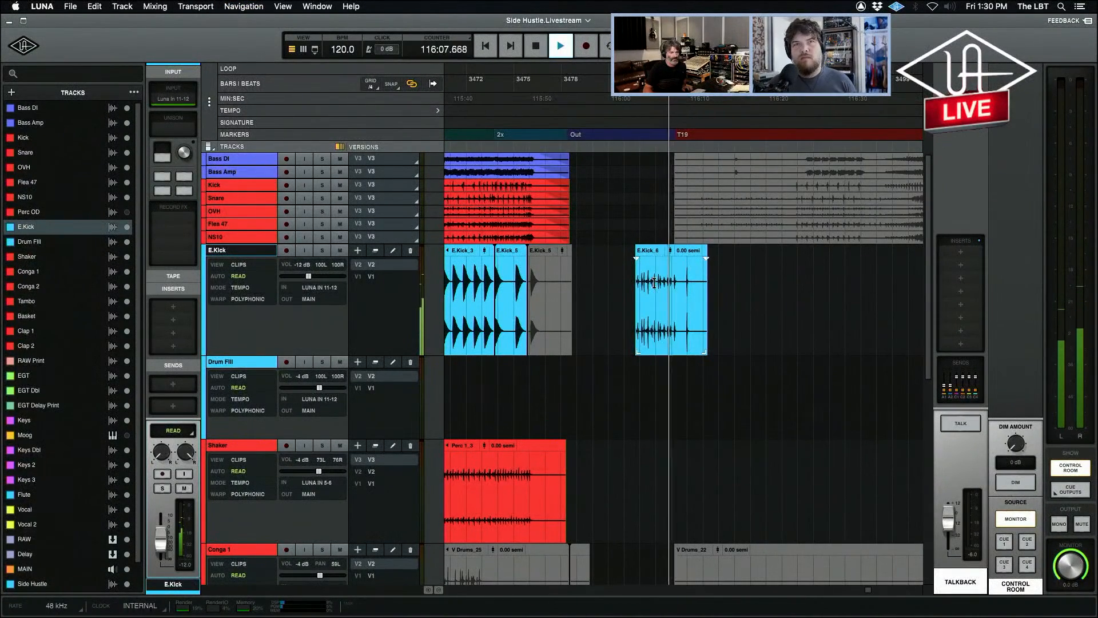
key("space")
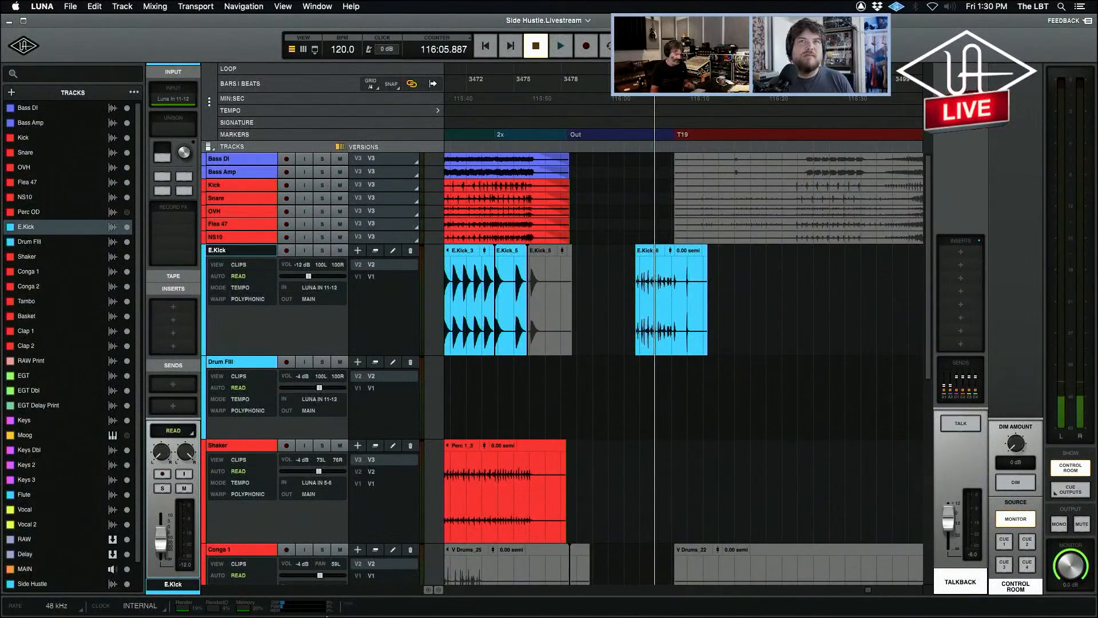
Briefly record-enable E.Kick and Drum Fill to view their input controls.
key("r")
key("r")
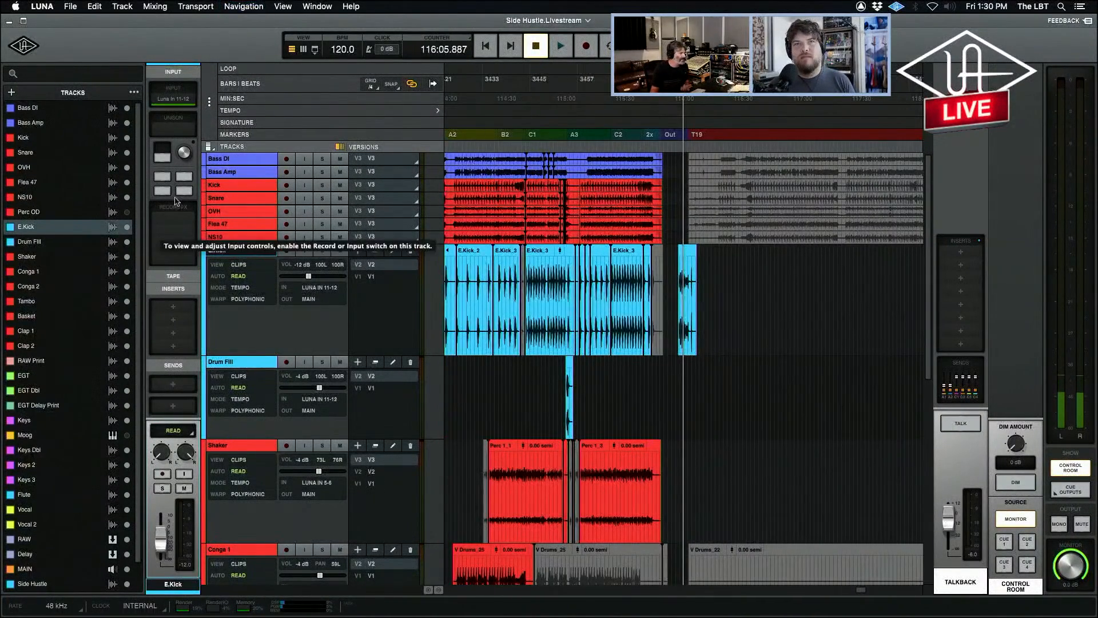
left_click(162, 474)
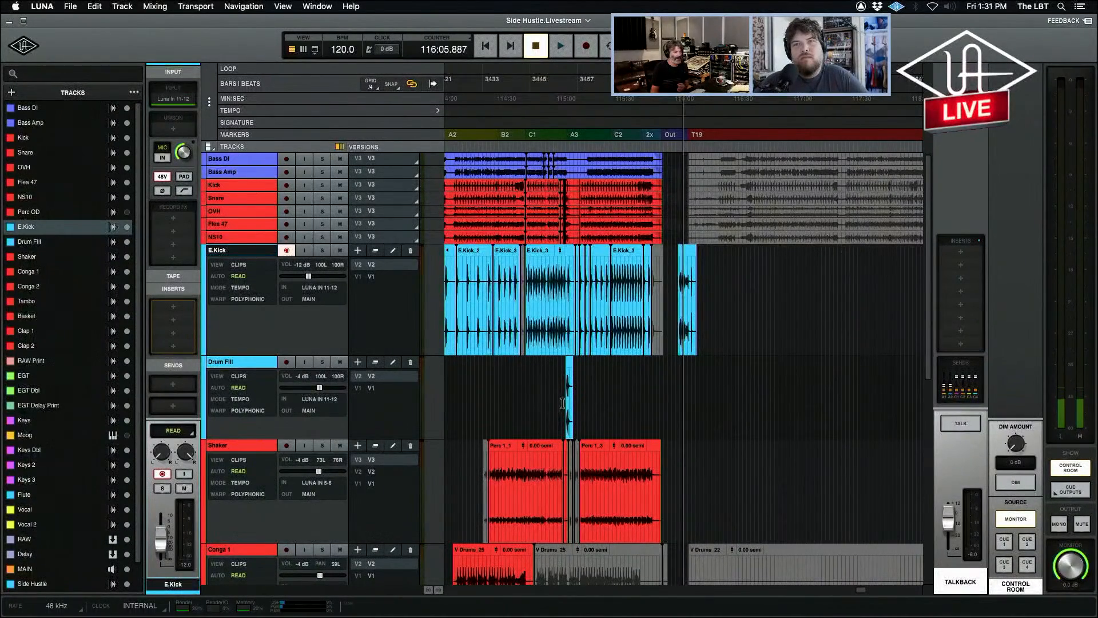
left_click(287, 250)
left_click(284, 361)
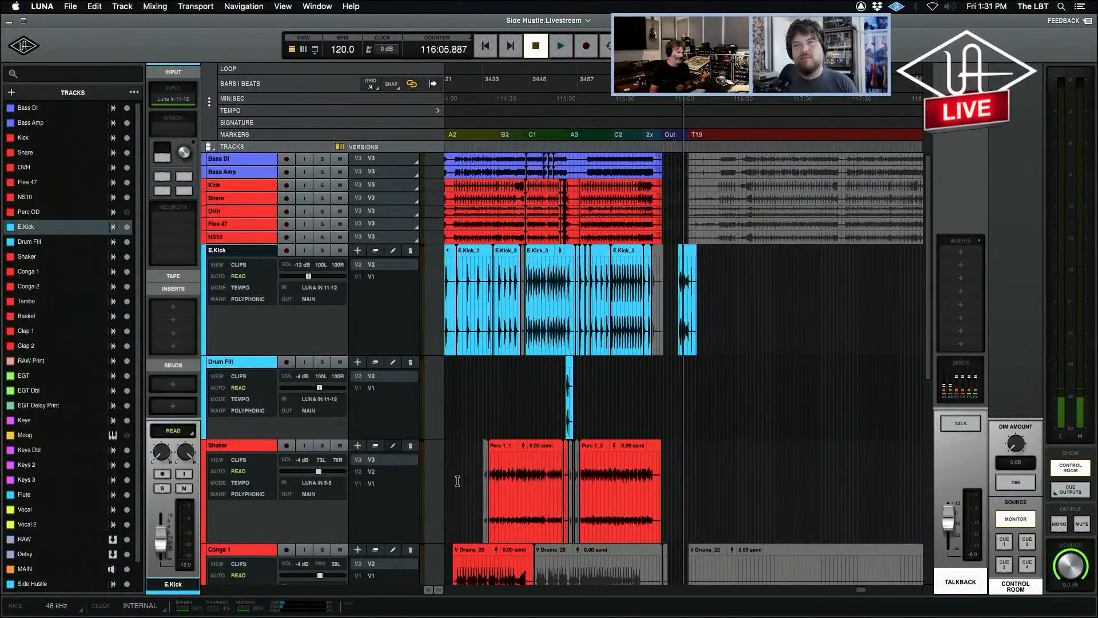
Place the playhead on the Conga 2 track shortly after the A3 marker, ahead of the tambourine, basket and clap parts.
scroll(705, 475, "down", 1)
scroll(704, 475, "down", 5)
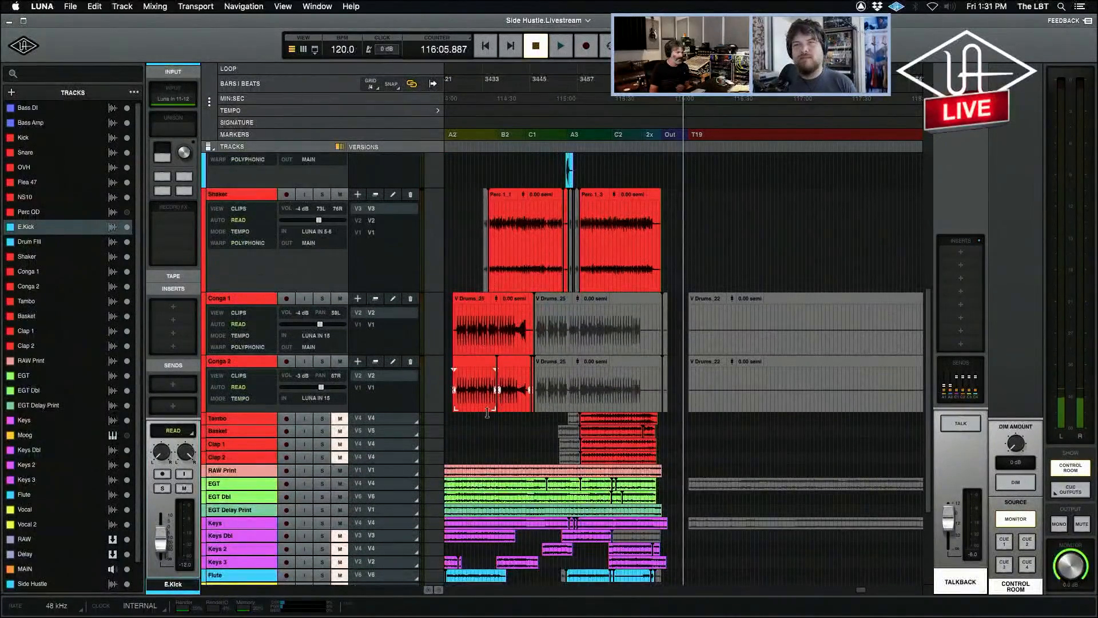
key("r")
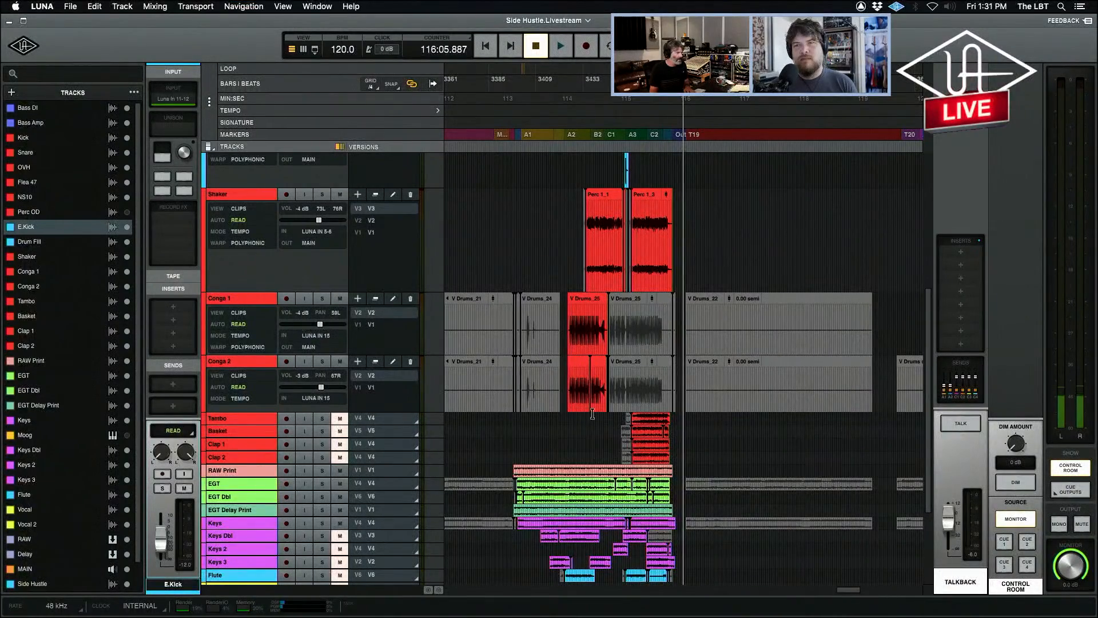
left_click(638, 384)
key("t")
key("t")
key("t")
left_click(610, 380)
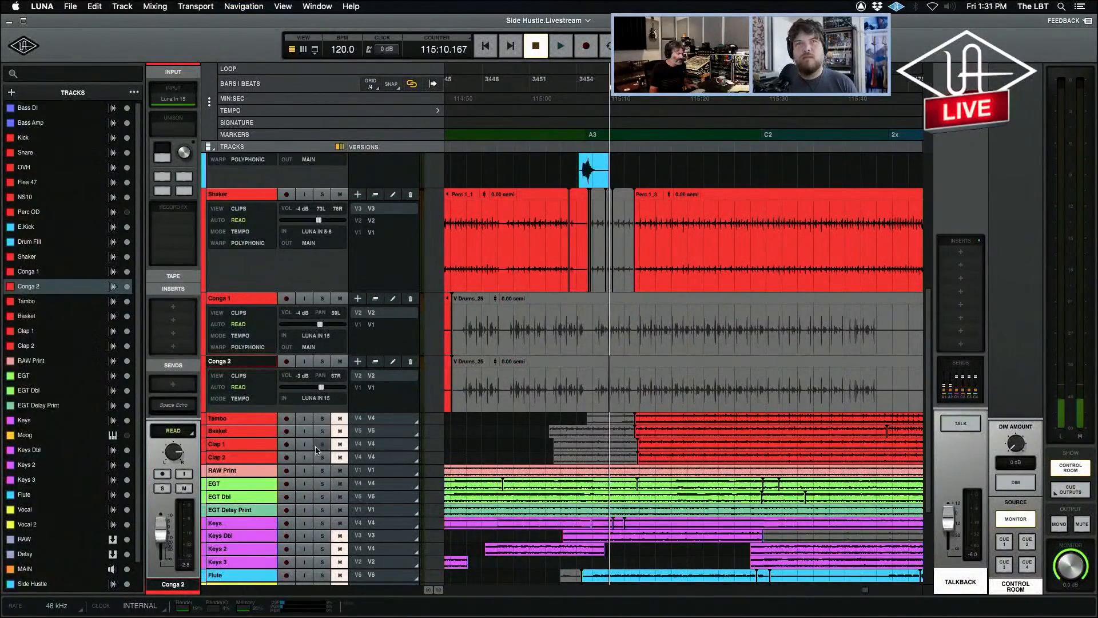
Select the Tambo, Basket, Clap 1 and Clap 2 tracks together and increase their height.
left_click(237, 460)
left_click(236, 421, "shift")
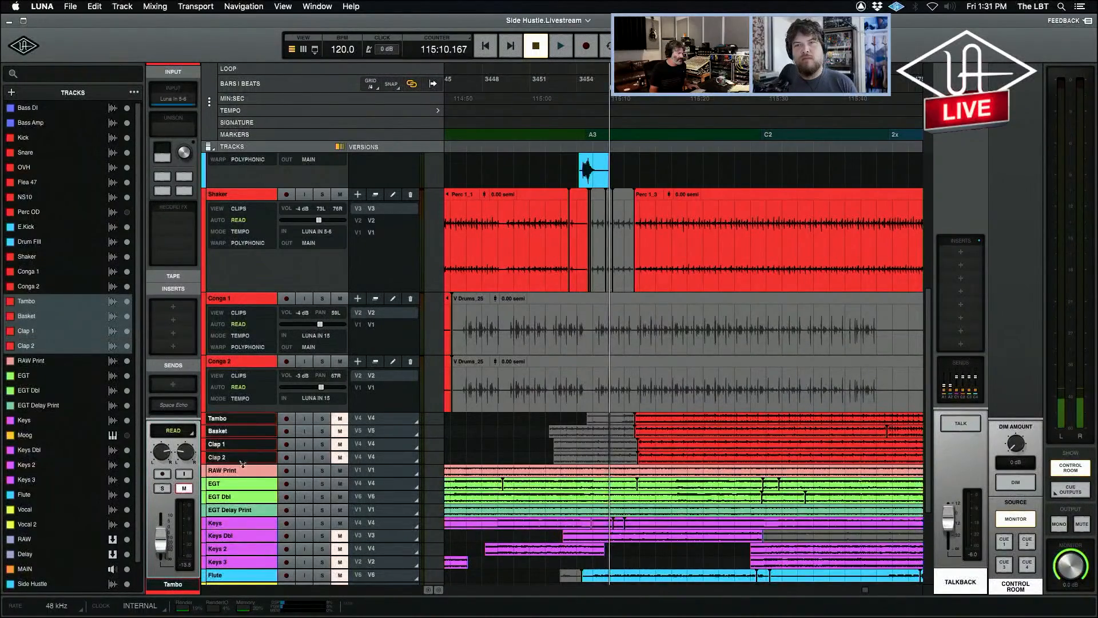
left_click_drag(239, 462, 240, 520)
Unmute the Tambo track and play it from just after the A3 marker, soloing it briefly.
left_click(240, 245)
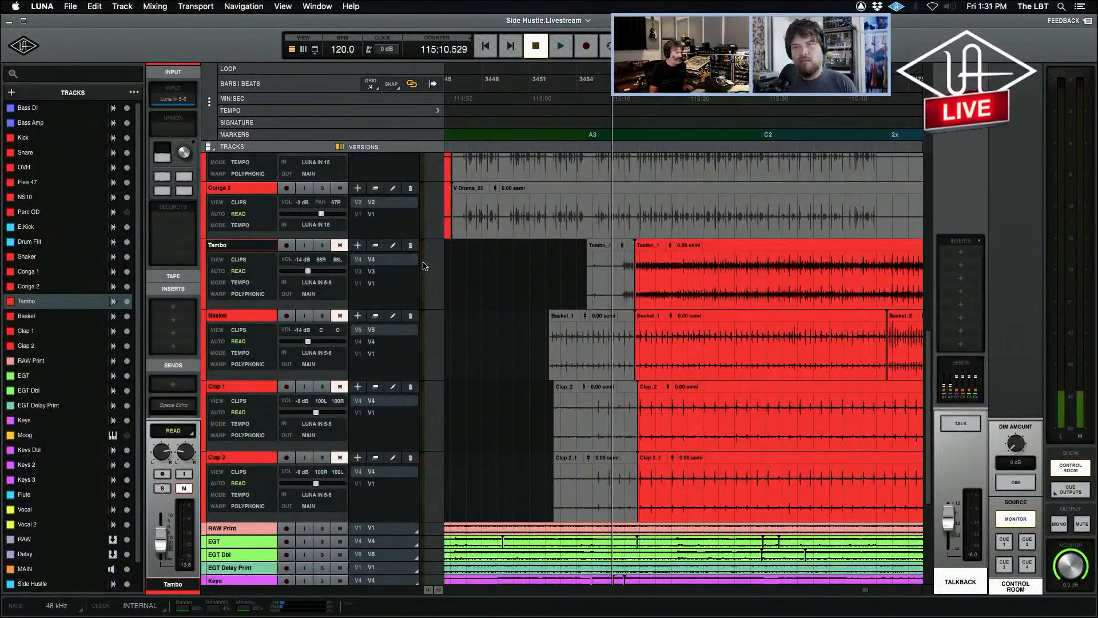
left_click(342, 246)
key("space")
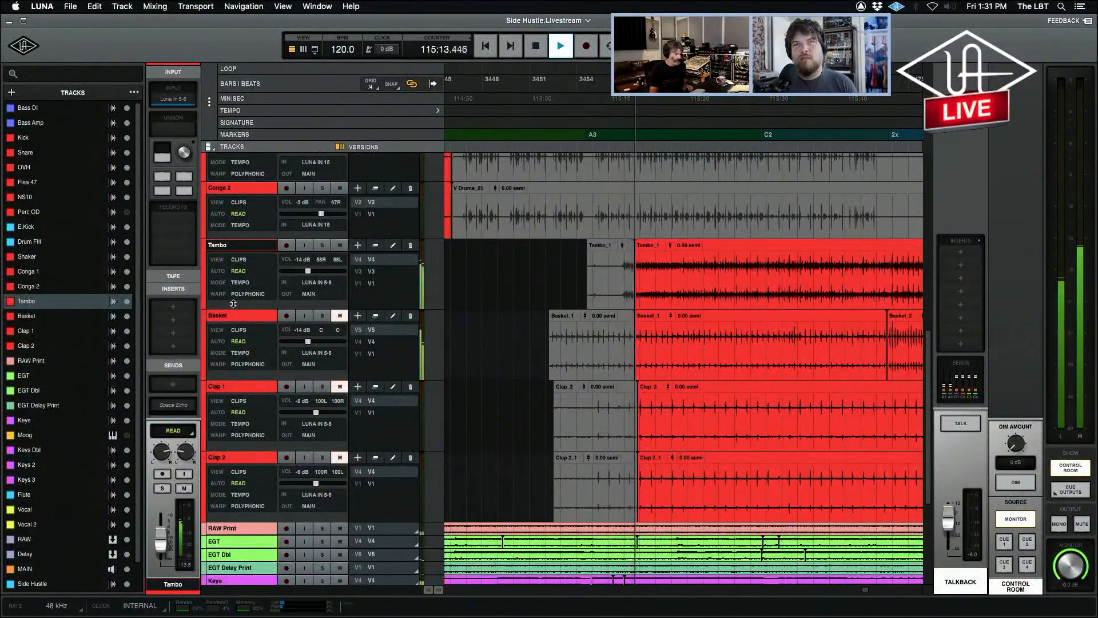
left_click(322, 246)
left_click(322, 246)
Toggle the Basket track's mute during playback, place the playhead inside its Basket_1 clip and stop playback.
left_click(339, 317)
left_click(339, 316)
left_click(672, 333)
key("space")
left_click(359, 329)
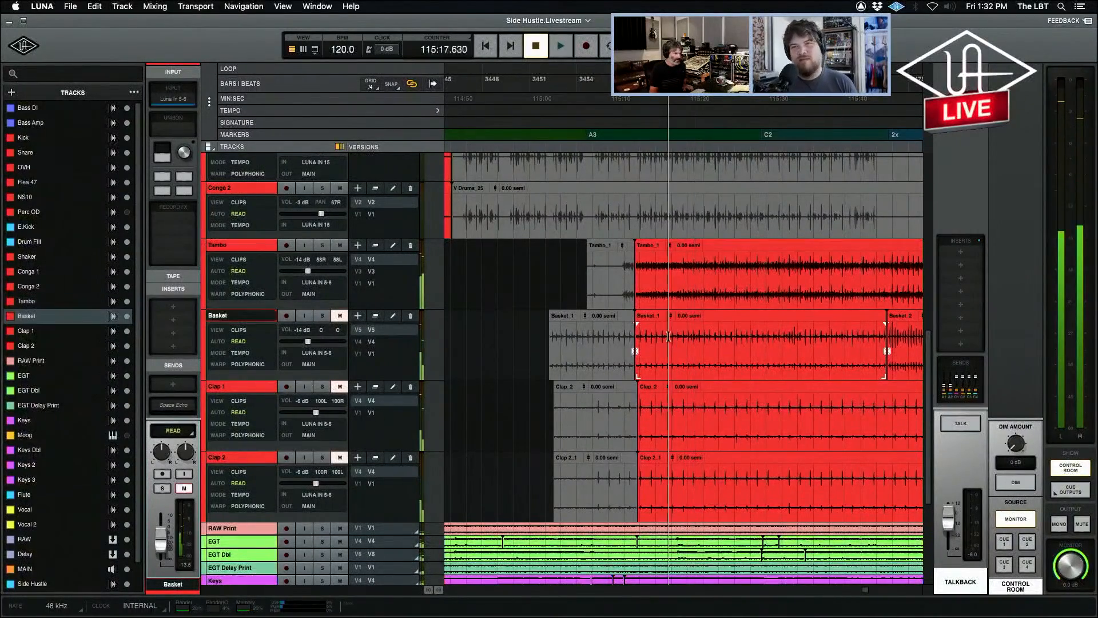
Unmute and solo the Basket track, play it on its own shortly after the A3 marker and stop playback.
left_click(339, 316)
left_click(322, 316)
key("space")
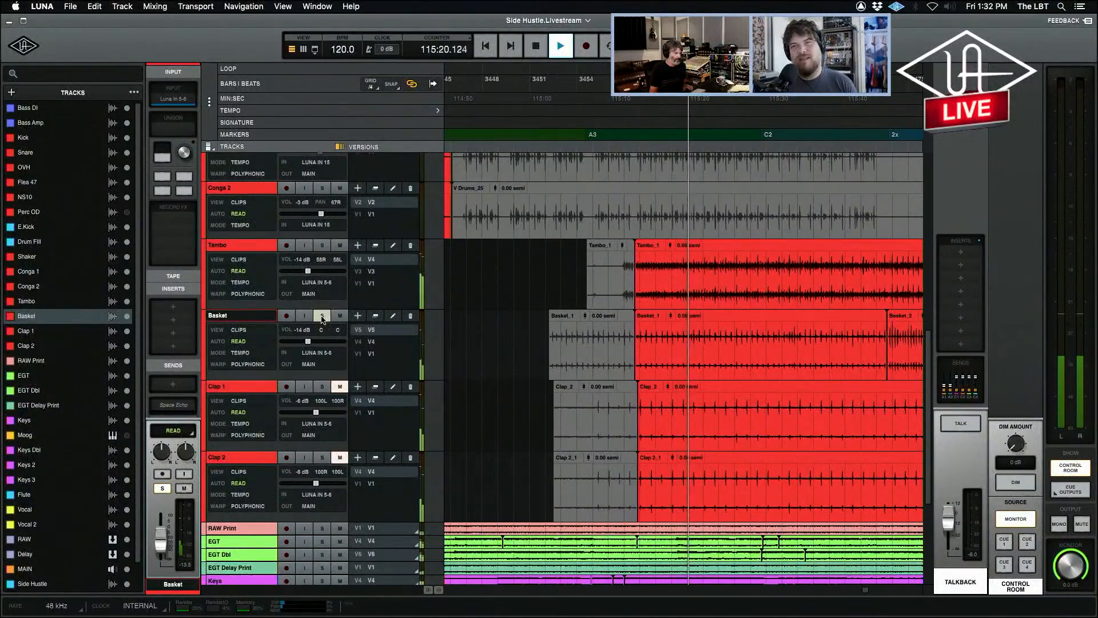
key("space")
Record-arm the Basket track, inspect its Neve 1084 preamp and API 2500 compressor, close both plug-ins and disarm the track.
left_click(286, 316)
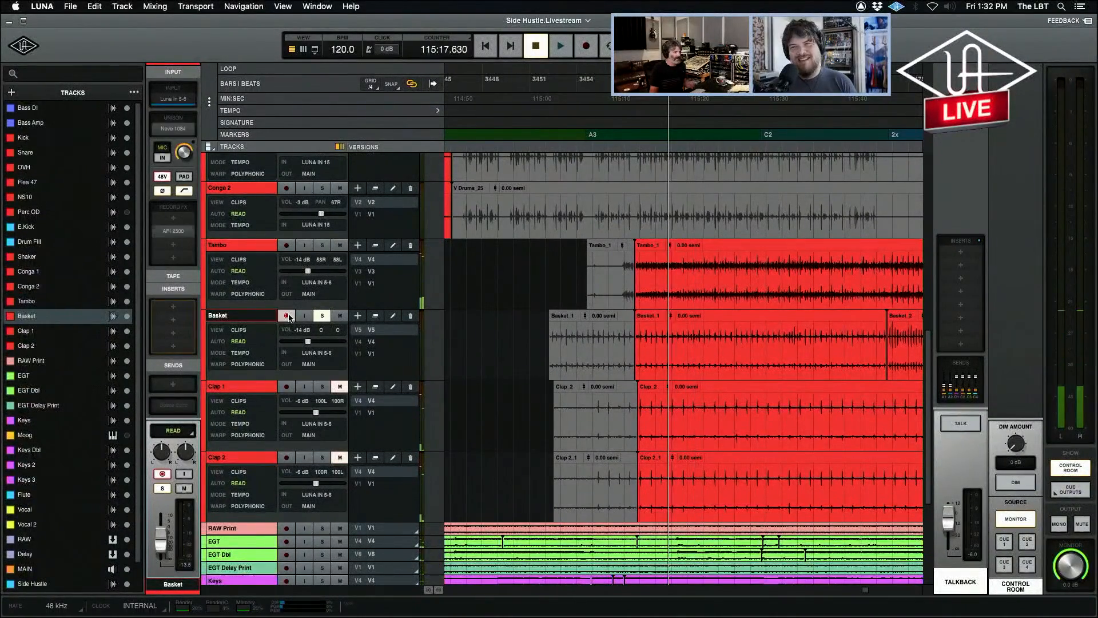
left_click(174, 129)
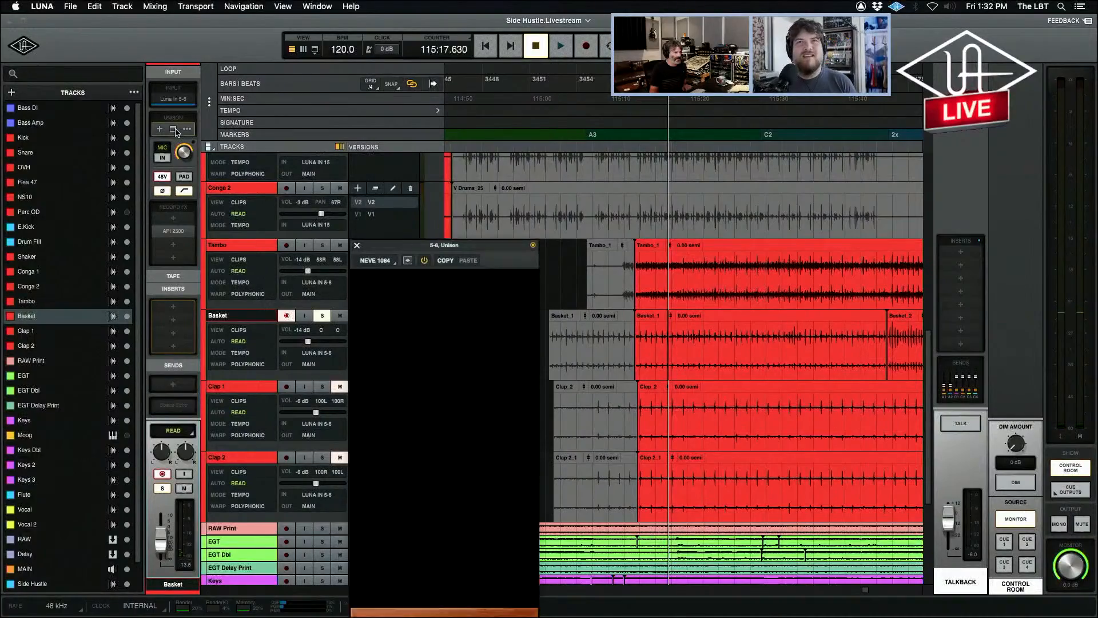
left_click(174, 231)
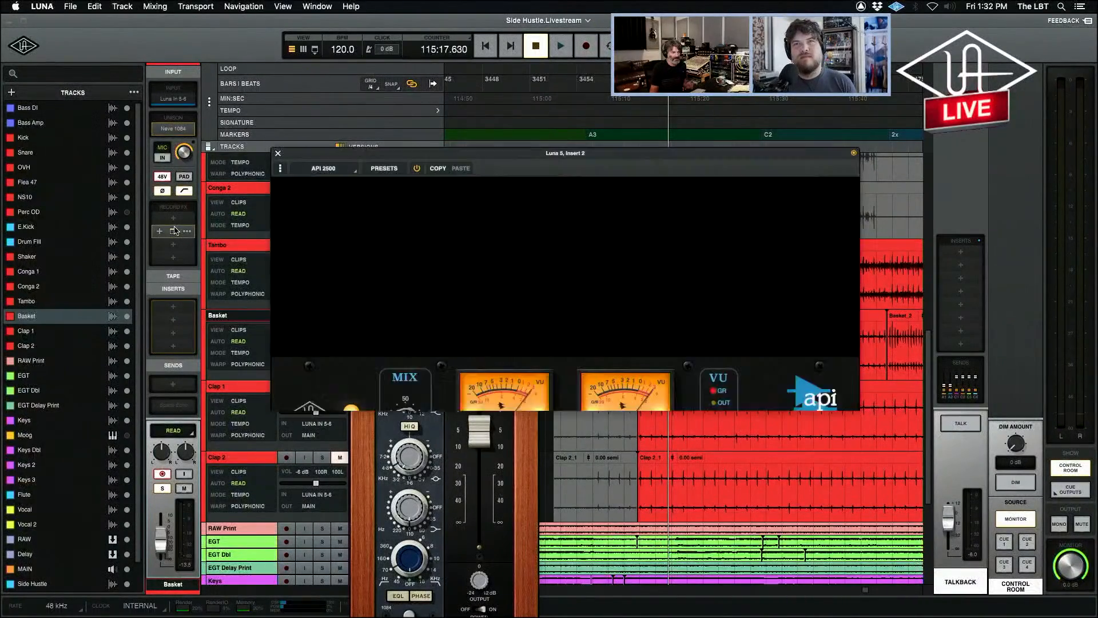
left_click(277, 153)
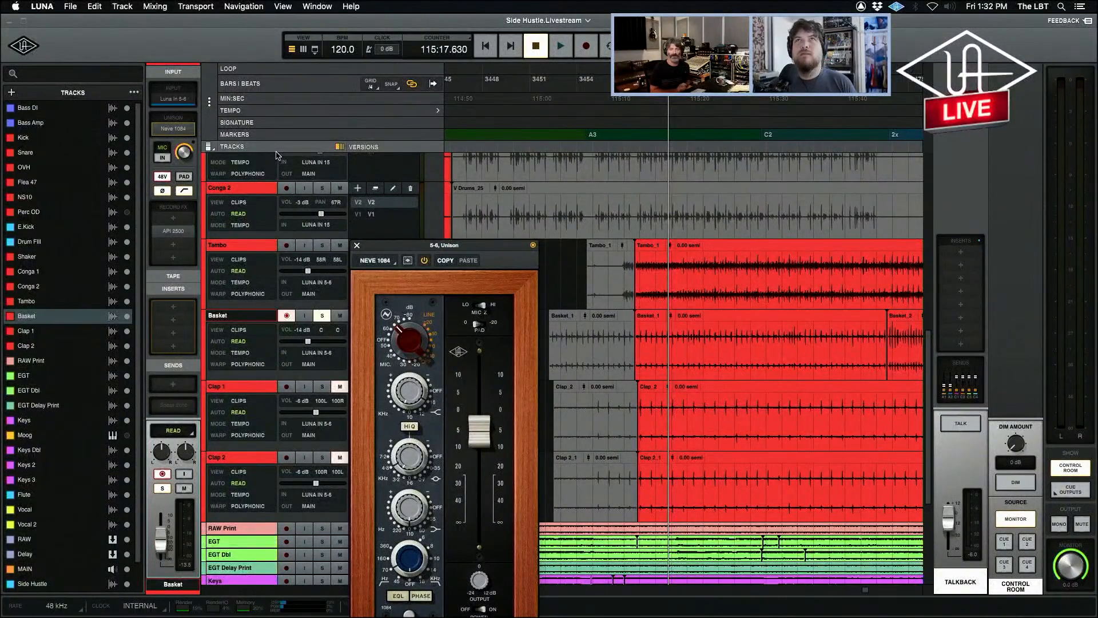
left_click(358, 245)
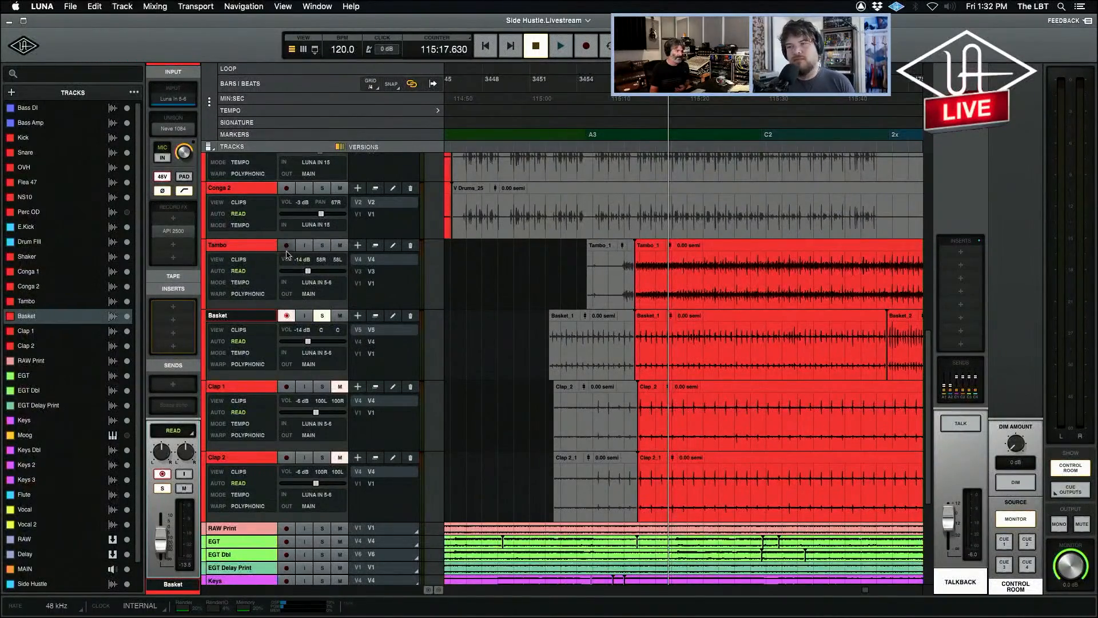
left_click(286, 316)
Record-arm Clap 1 briefly, unmute it and move the solo from Basket to Clap 1.
left_click(285, 387)
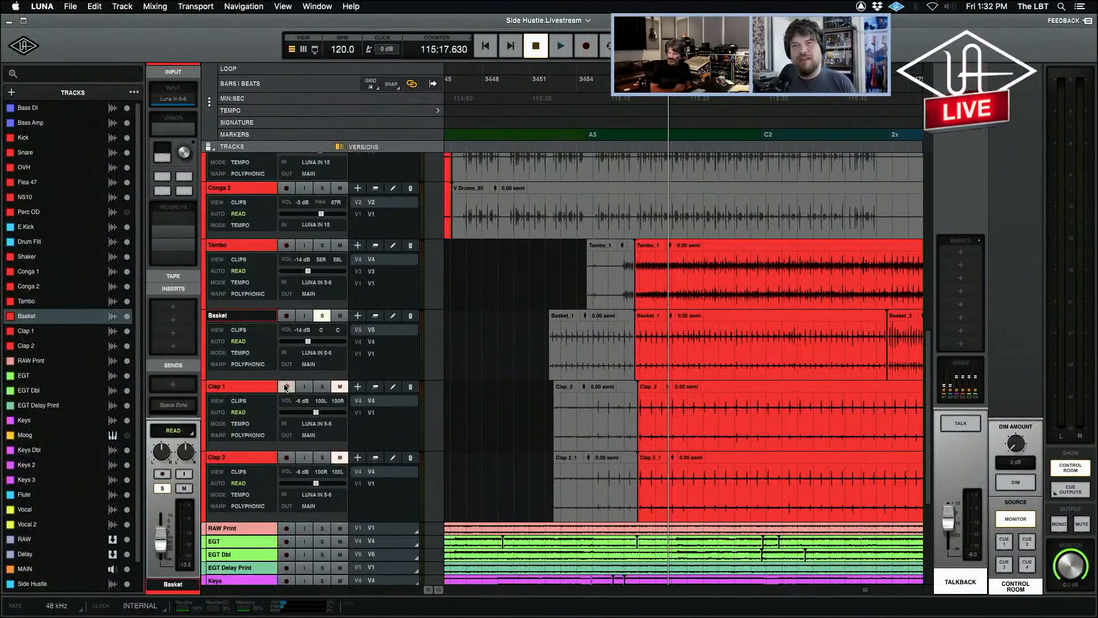
left_click(286, 387)
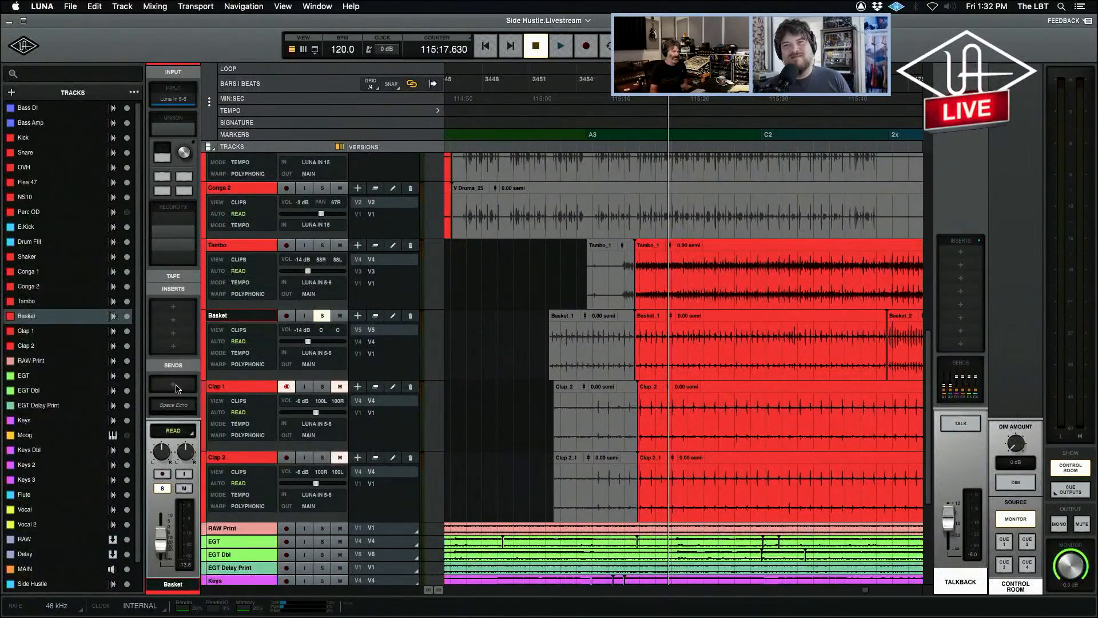
left_click(341, 387)
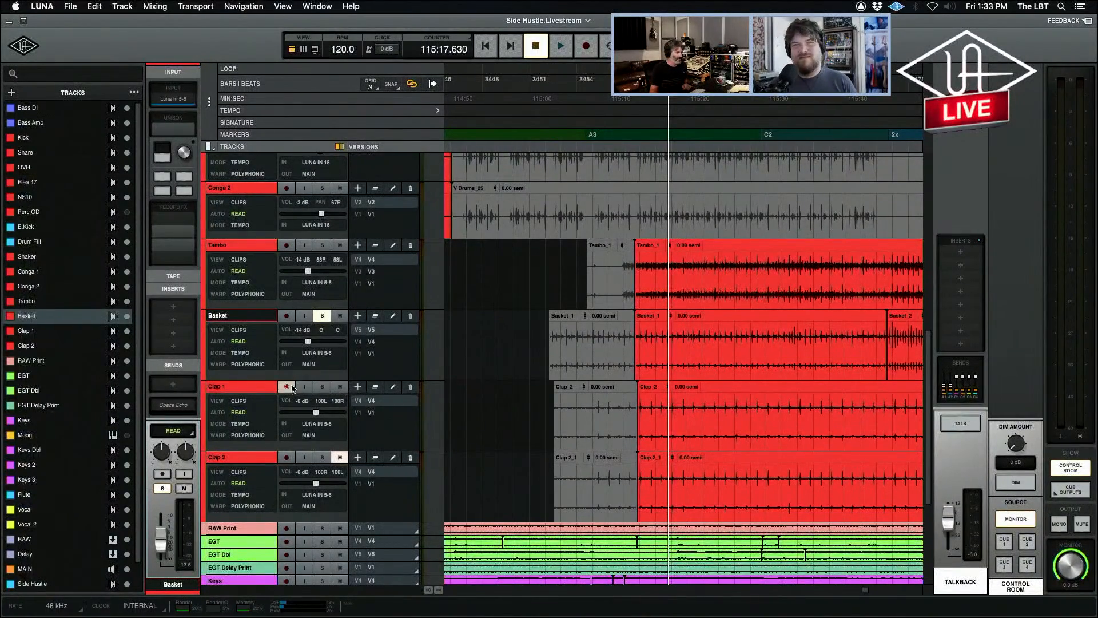
left_click(322, 316)
left_click(321, 388)
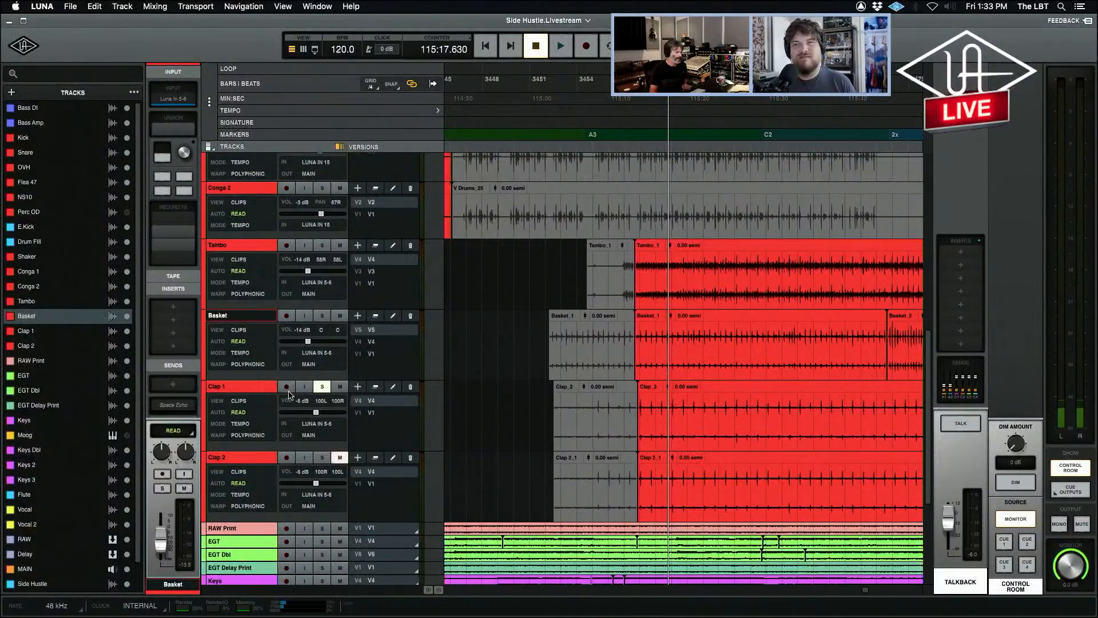
Unmute Clap 2, audition both clap tracks soloed together, and unsolo them to hear the full mix before stopping.
key("space")
left_click(322, 458)
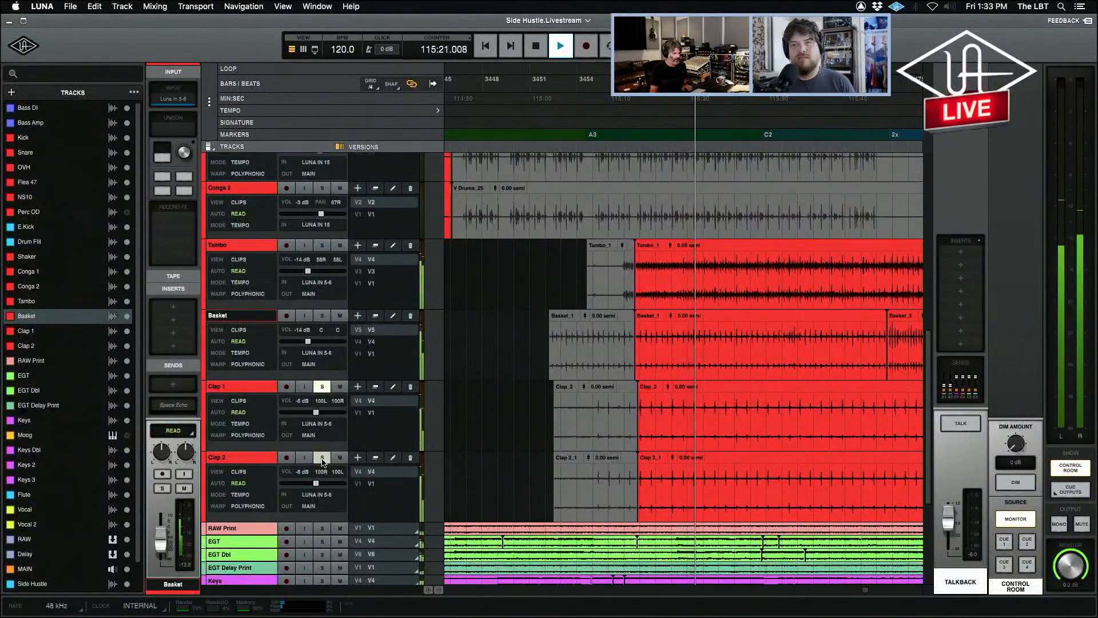
left_click(323, 458)
left_click(322, 388)
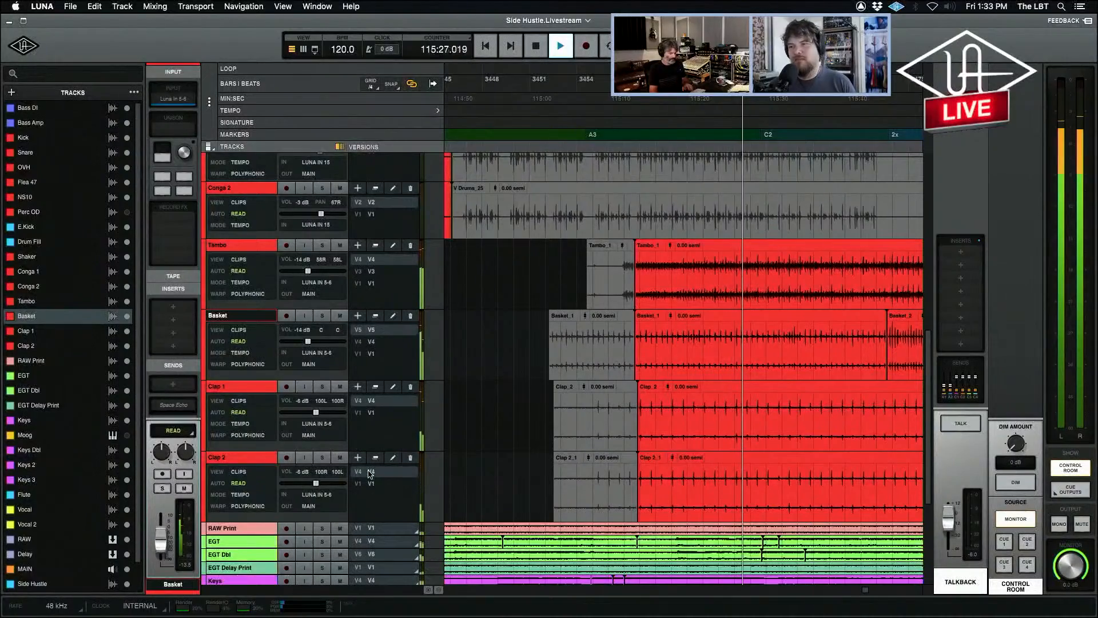
key("space")
Show the mixer, select the Clap 1 and Clap 2 channels together and return to the timeline.
key("super+equal")
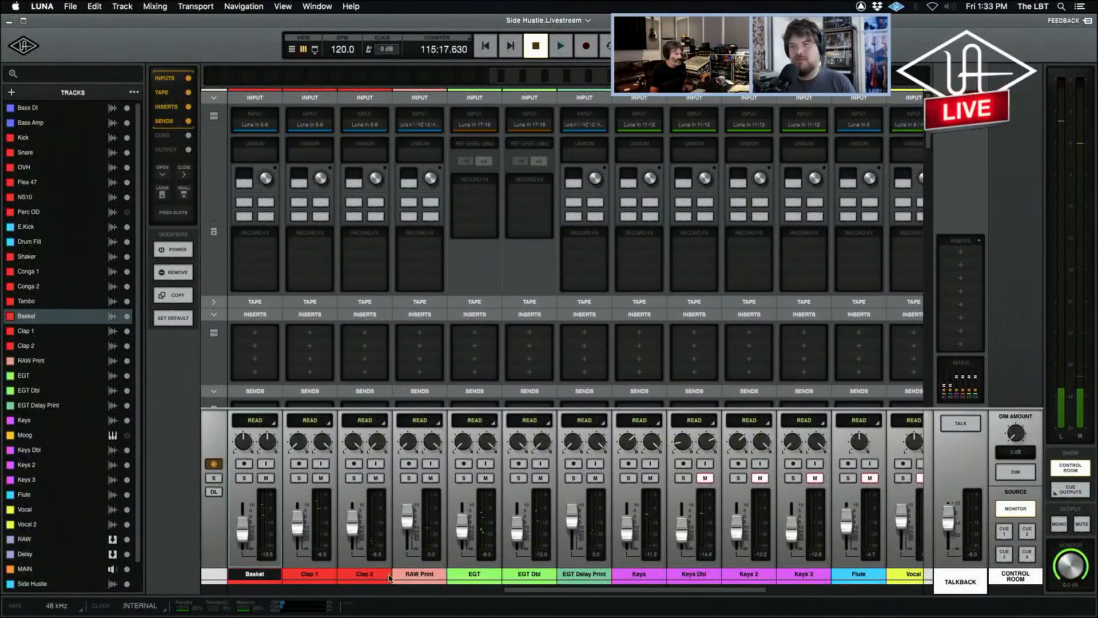
left_click(314, 574)
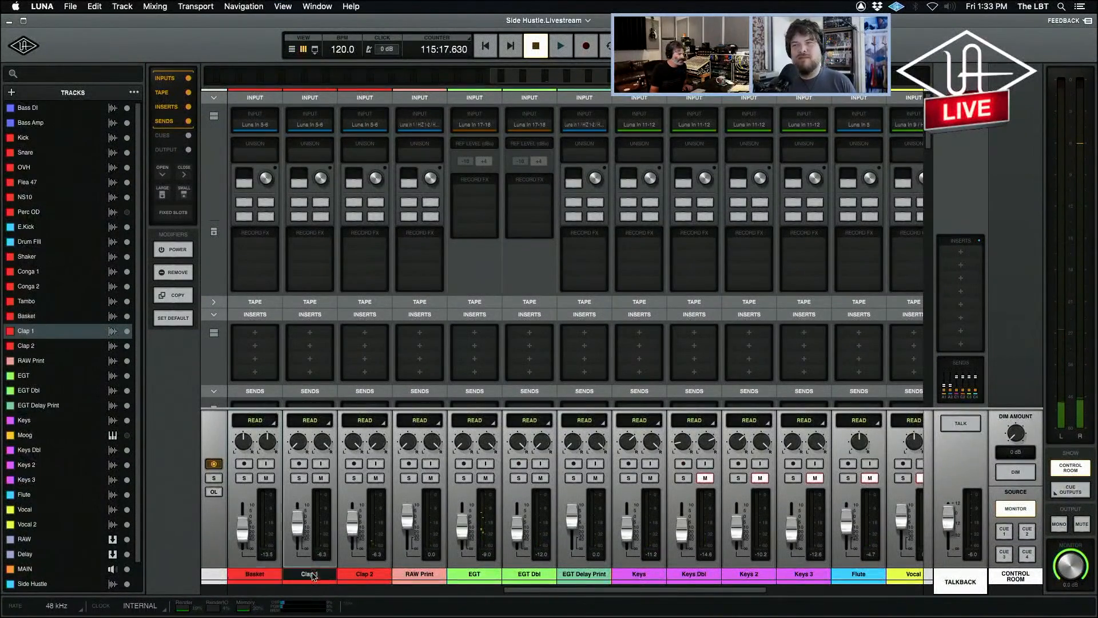
left_click(368, 575)
left_click(322, 578, "shift")
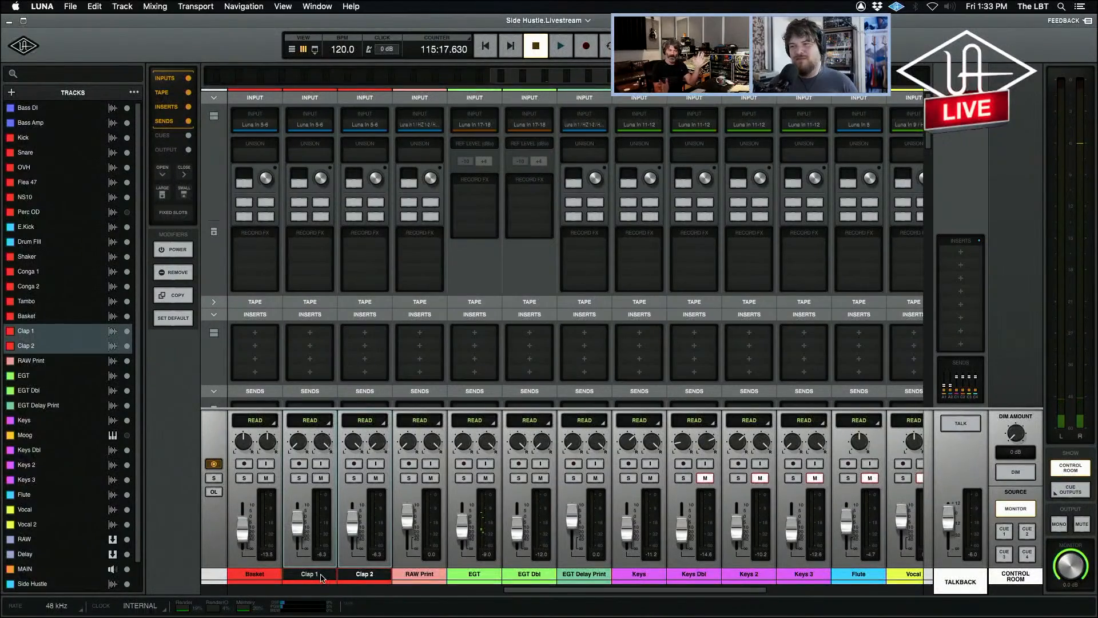
key("super+equal")
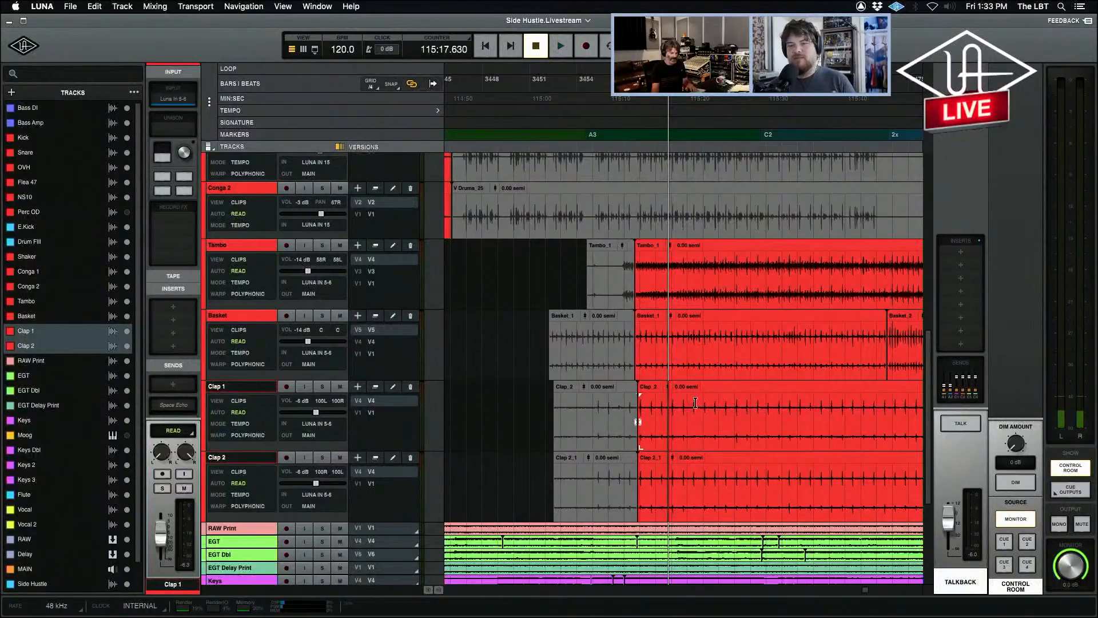
Play the song from the mixer, solo the Clap 2 channel briefly and stop playback.
key("super+equal")
key("space")
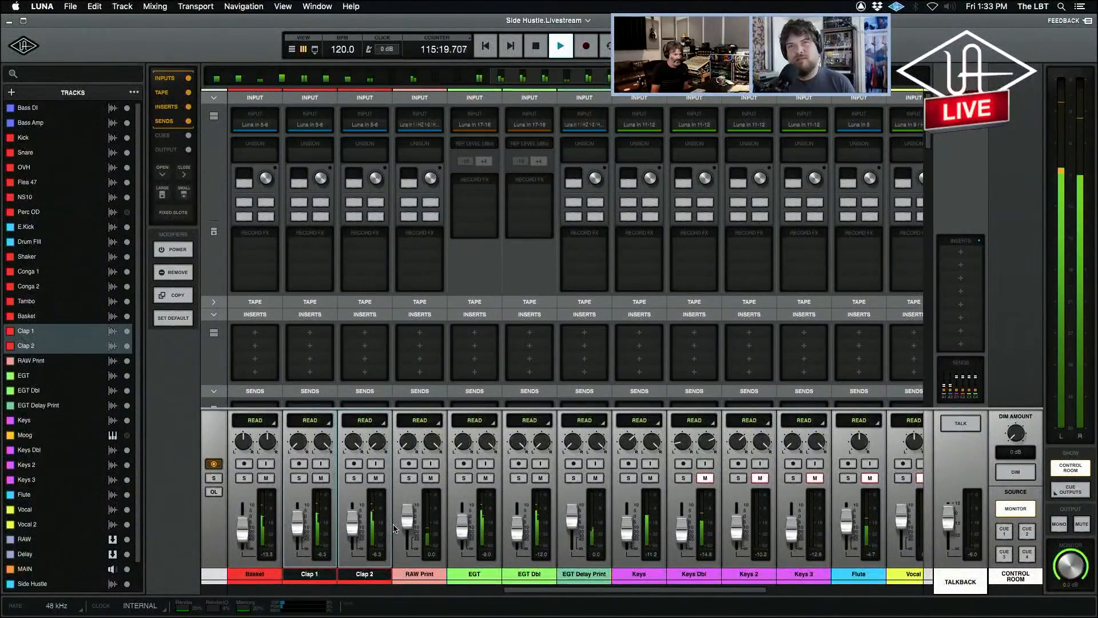
left_click(354, 477)
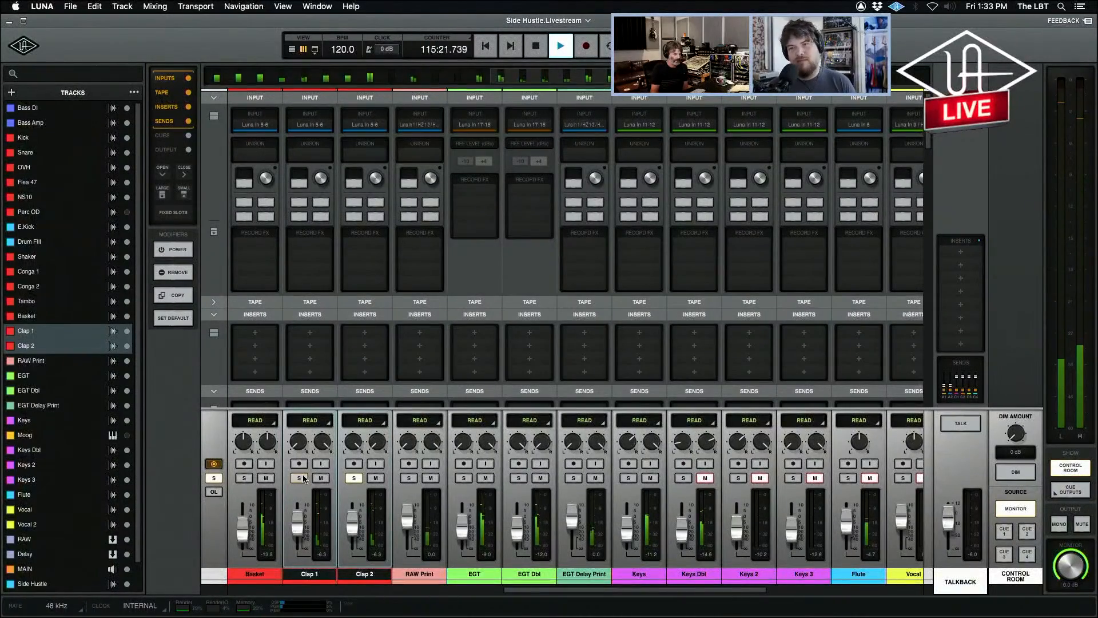
left_click(355, 478)
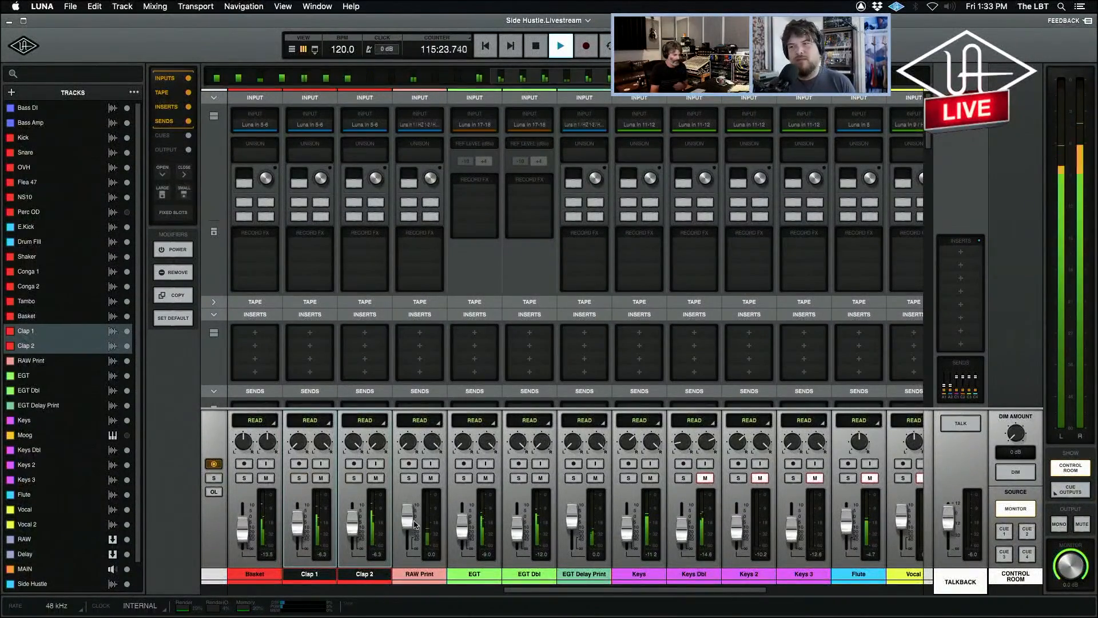
key("space")
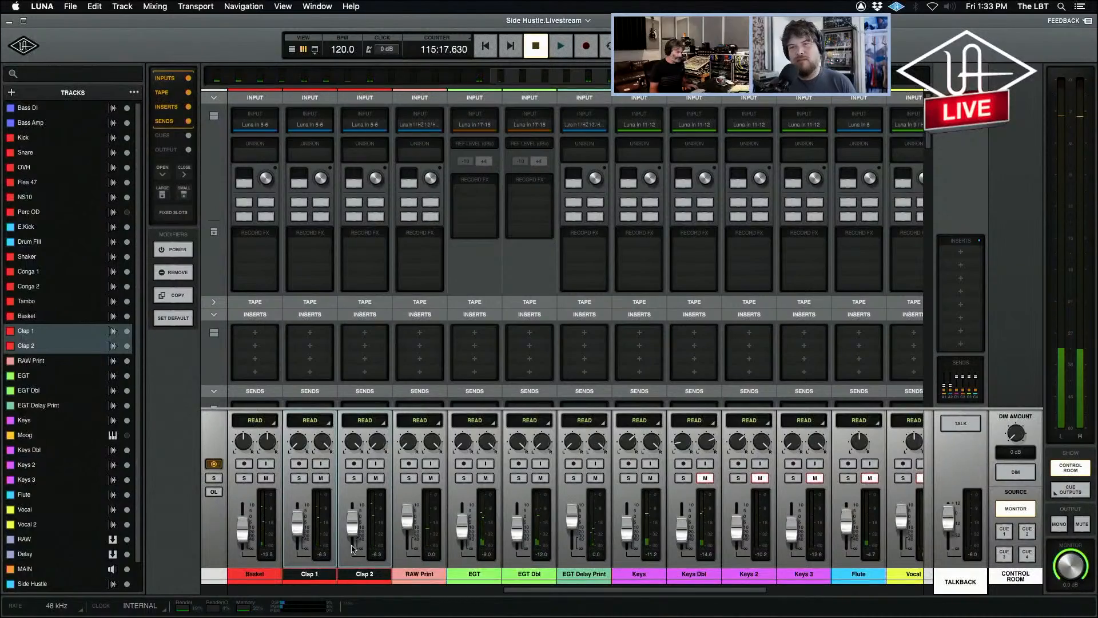
Select and solo the RAW Print track, audition it from shortly after the A3 marker and unsolo it.
left_click(416, 574)
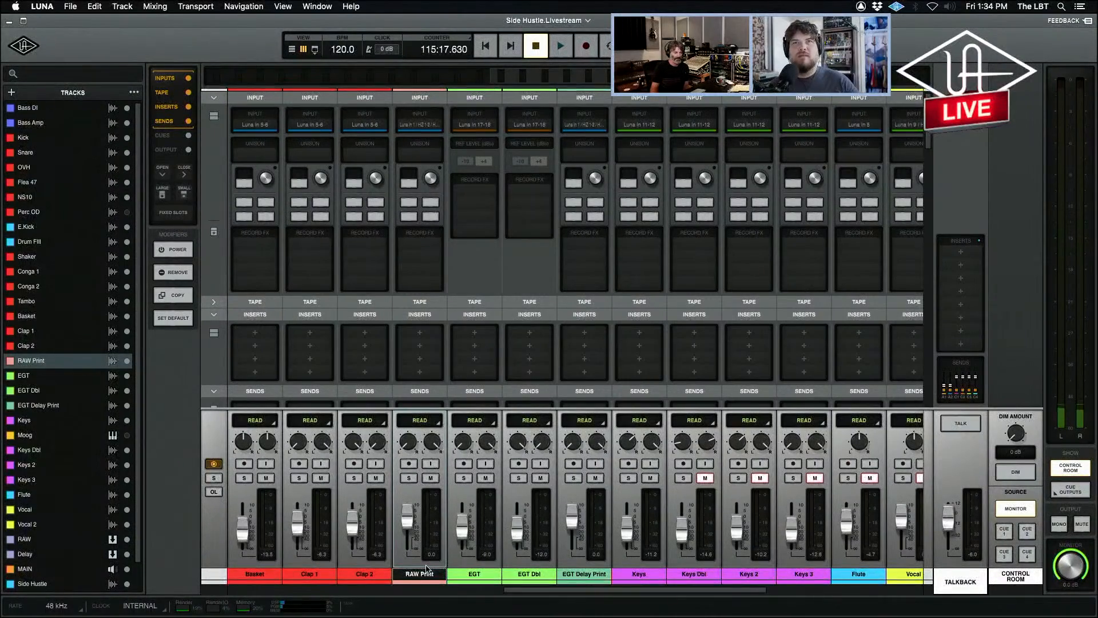
left_click(407, 481)
key("super+equal")
key("space")
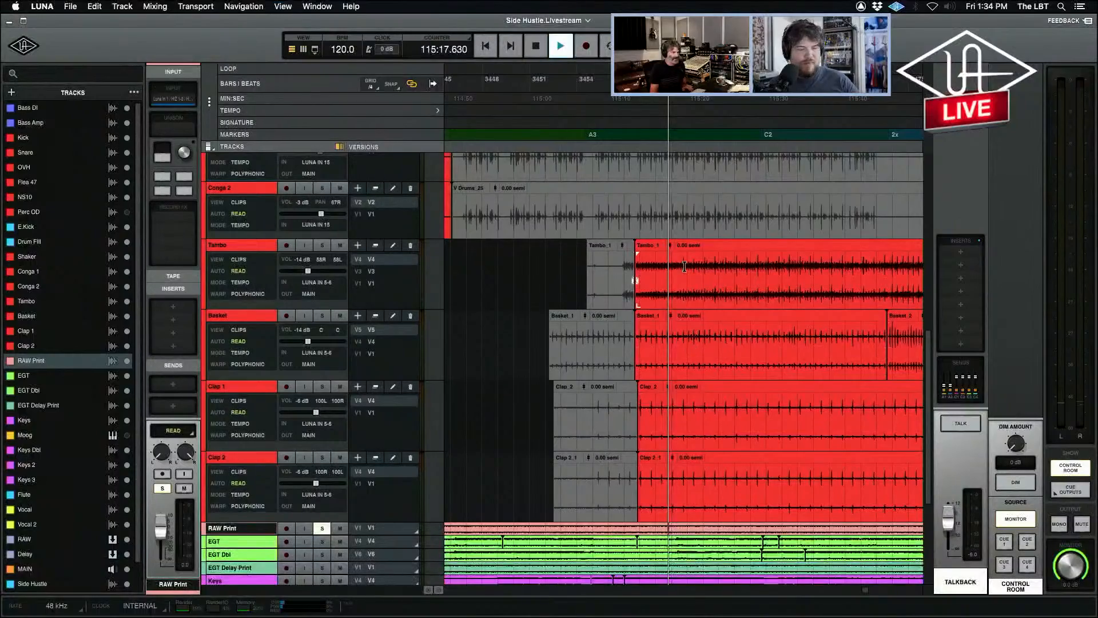
key("space")
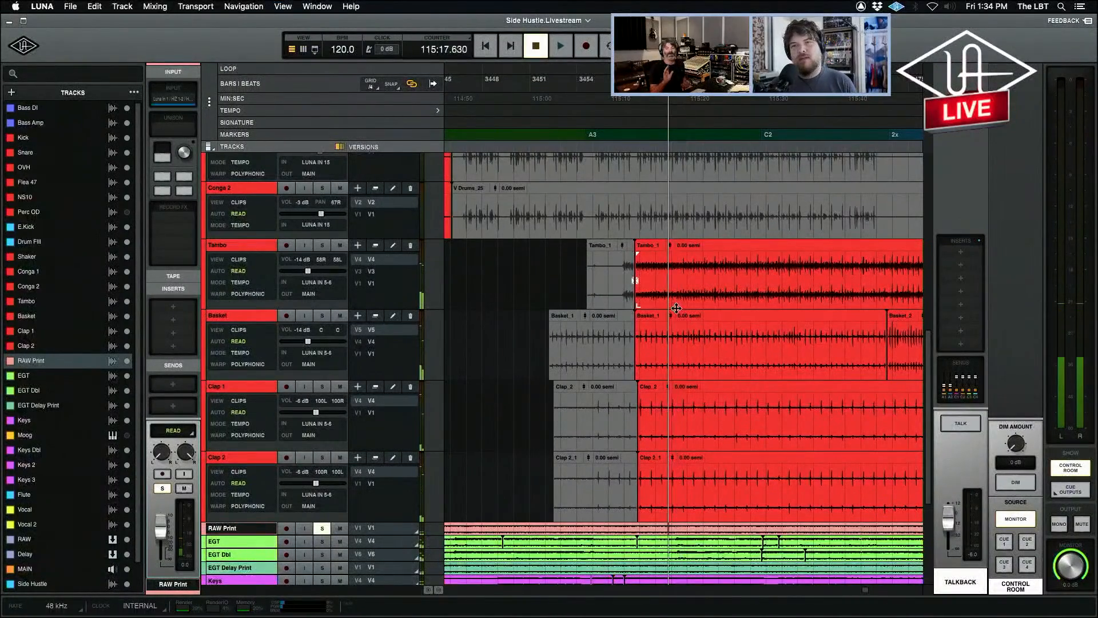
left_click(678, 314)
key("space")
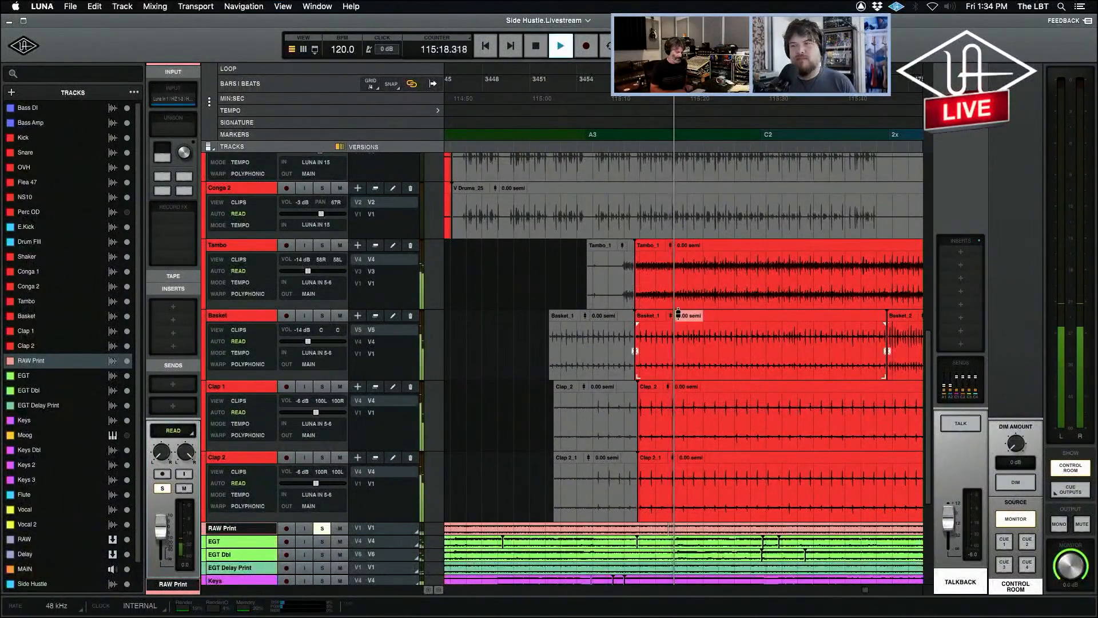
key("super+equal")
key("space")
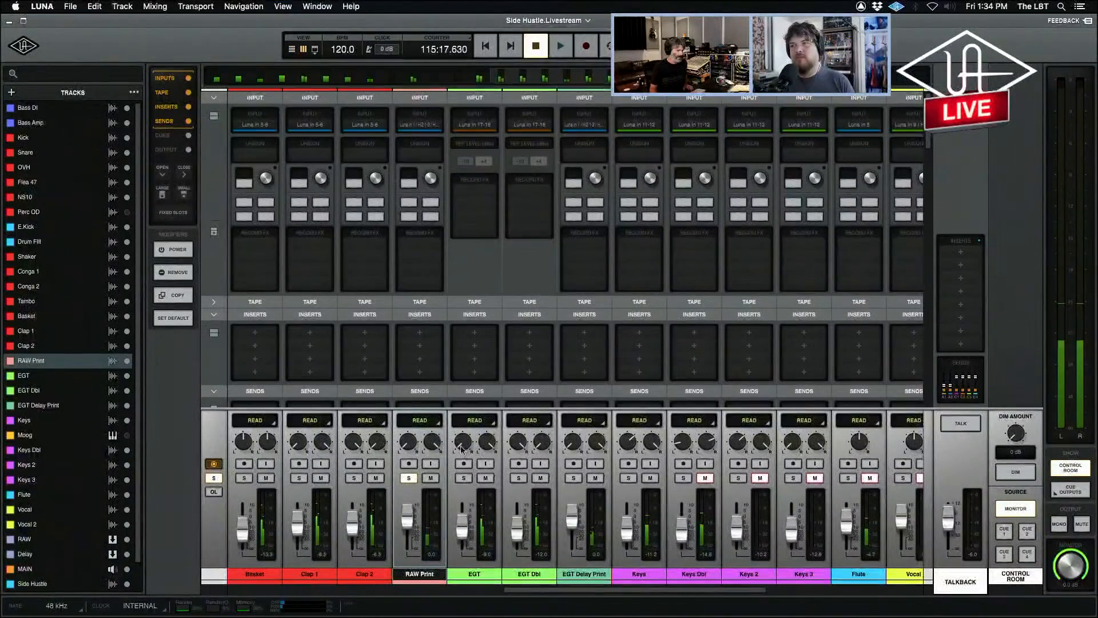
left_click(411, 479)
Solo the EGT Delay Print channel, play it on its own, stop playback and unsolo it.
left_click(574, 479)
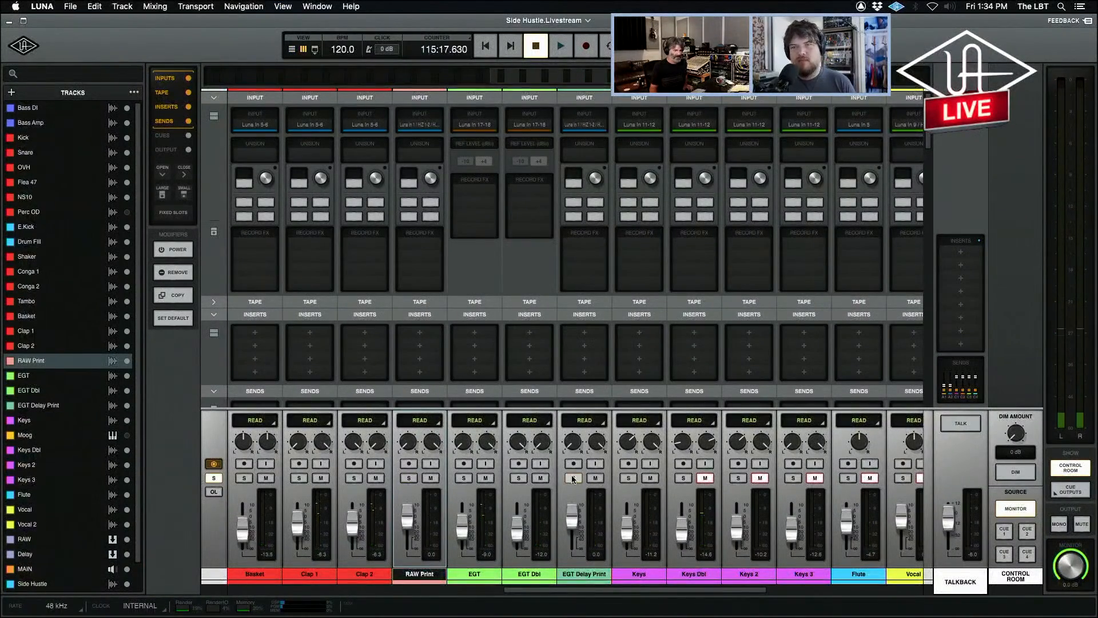
key("space")
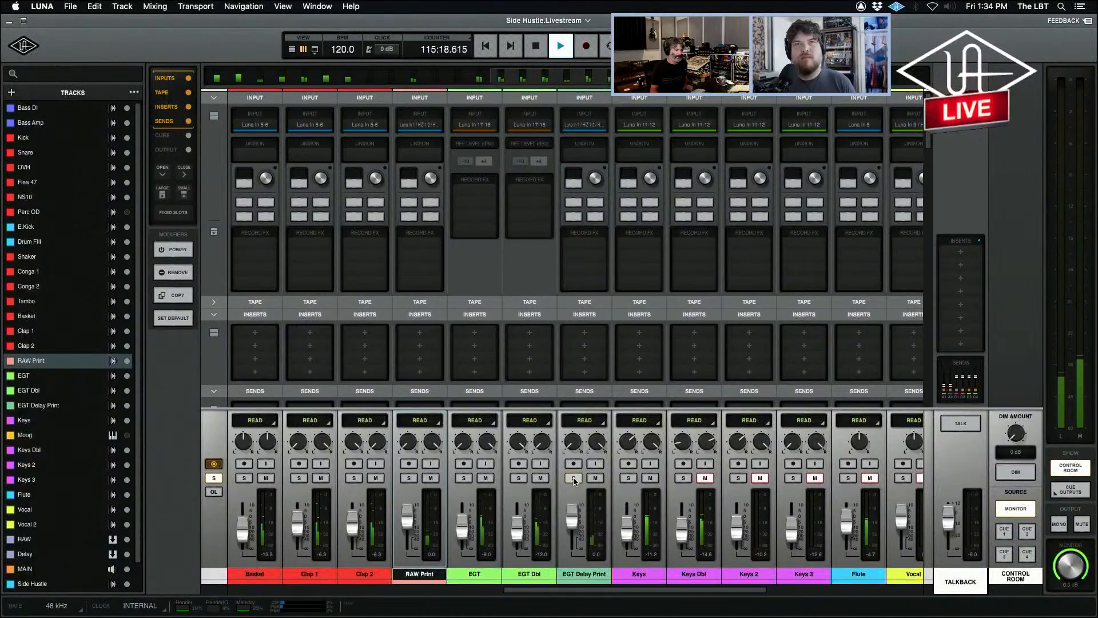
key("space")
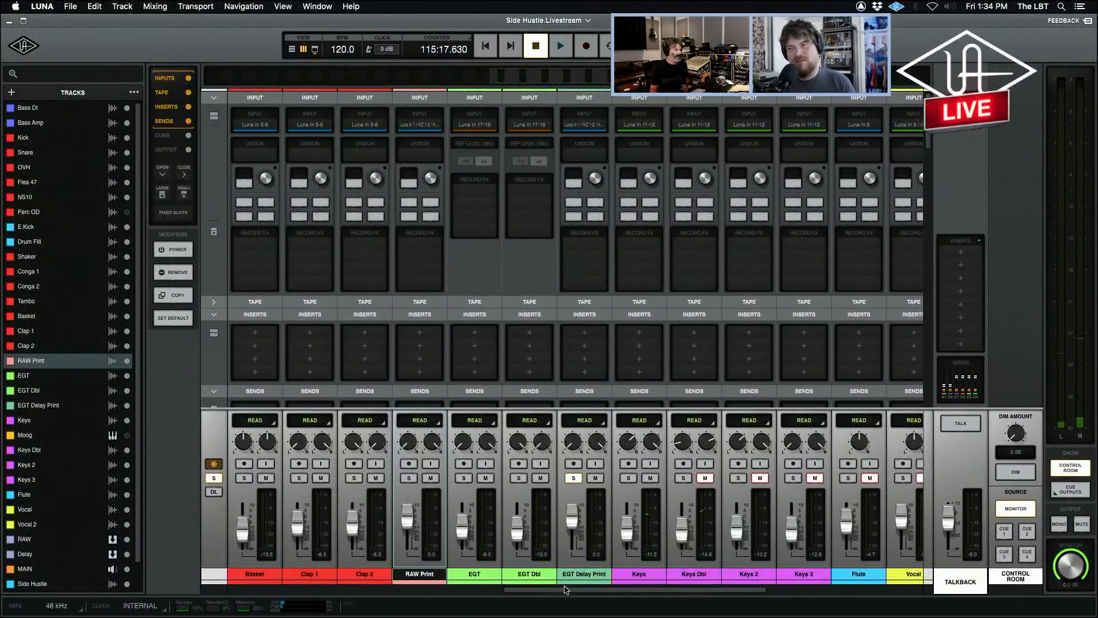
left_click(575, 479)
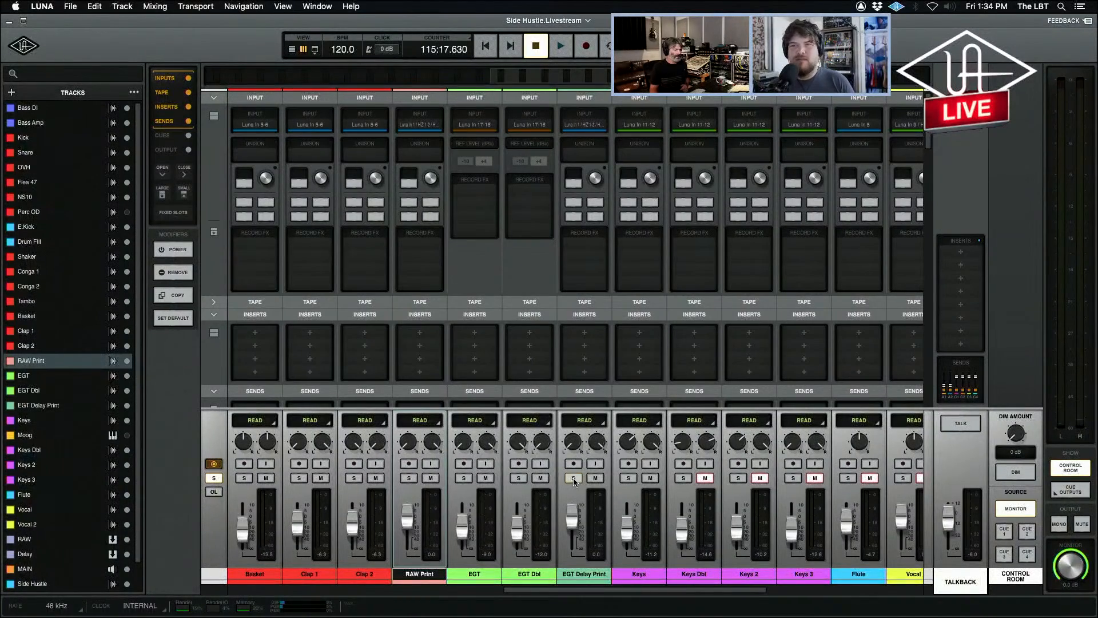
left_click(575, 479)
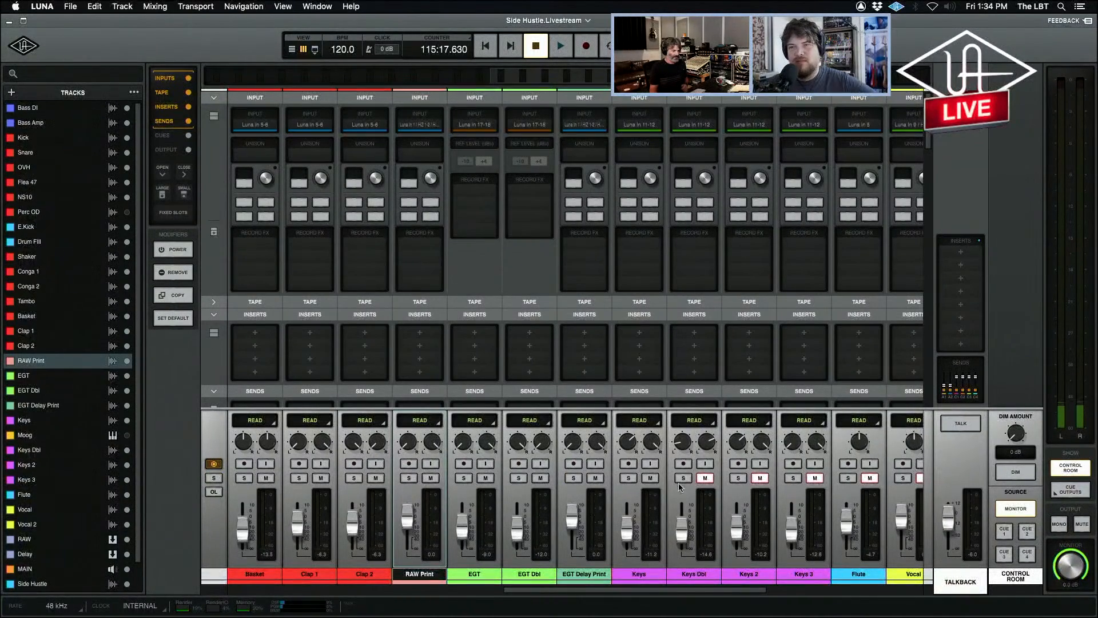
Examine the keys tracks' clips in the timeline and the effect sends on their mixer channels.
key("super+equal")
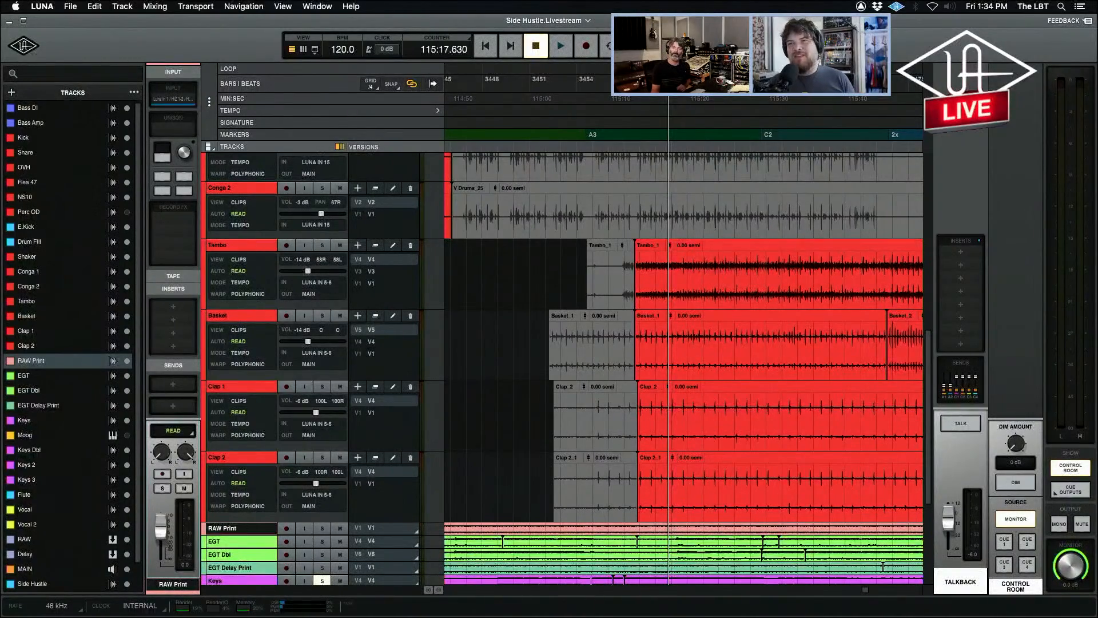
scroll(831, 566, "down", 4)
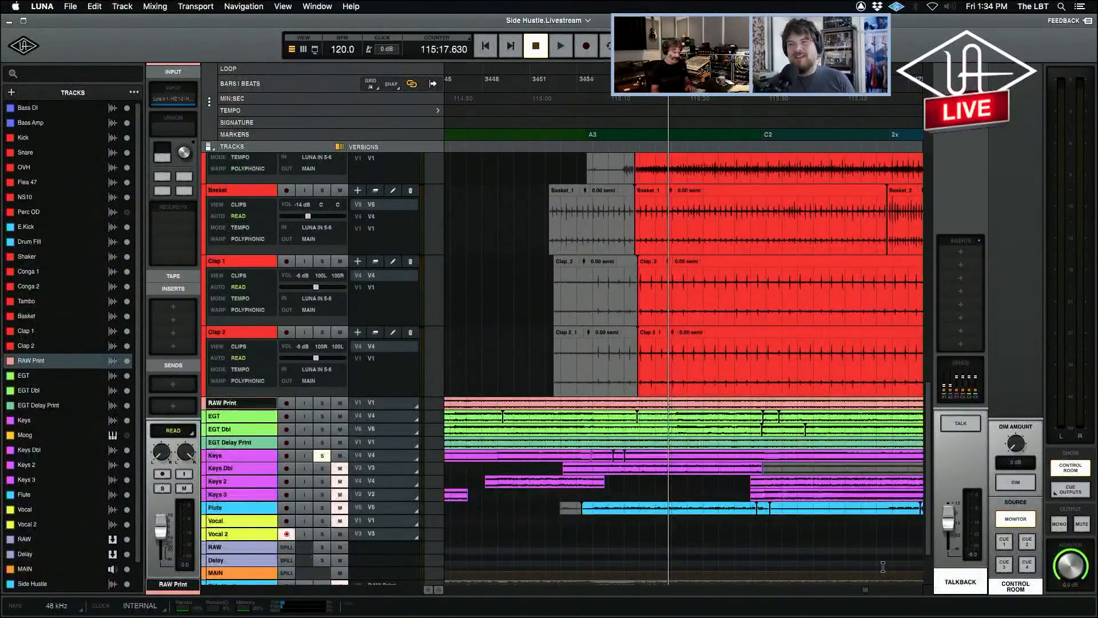
key("r")
key("super+equal")
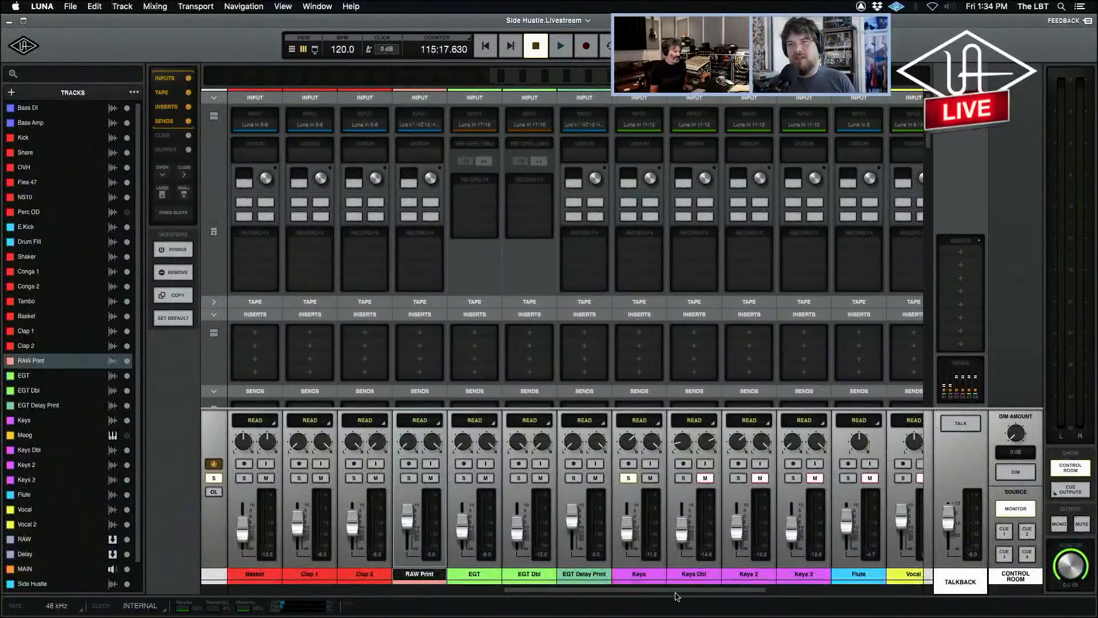
scroll(695, 582, "down", 4)
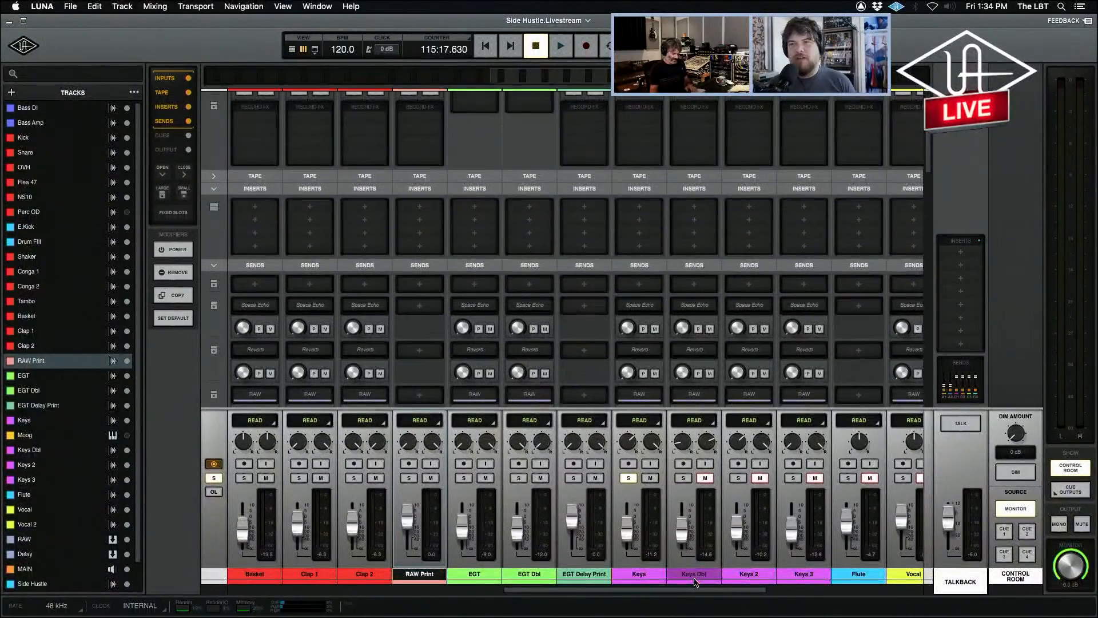
Return to the timeline, locate the keys clips and place the playhead at the start of the first Keys Dbl clip.
key("super+equal")
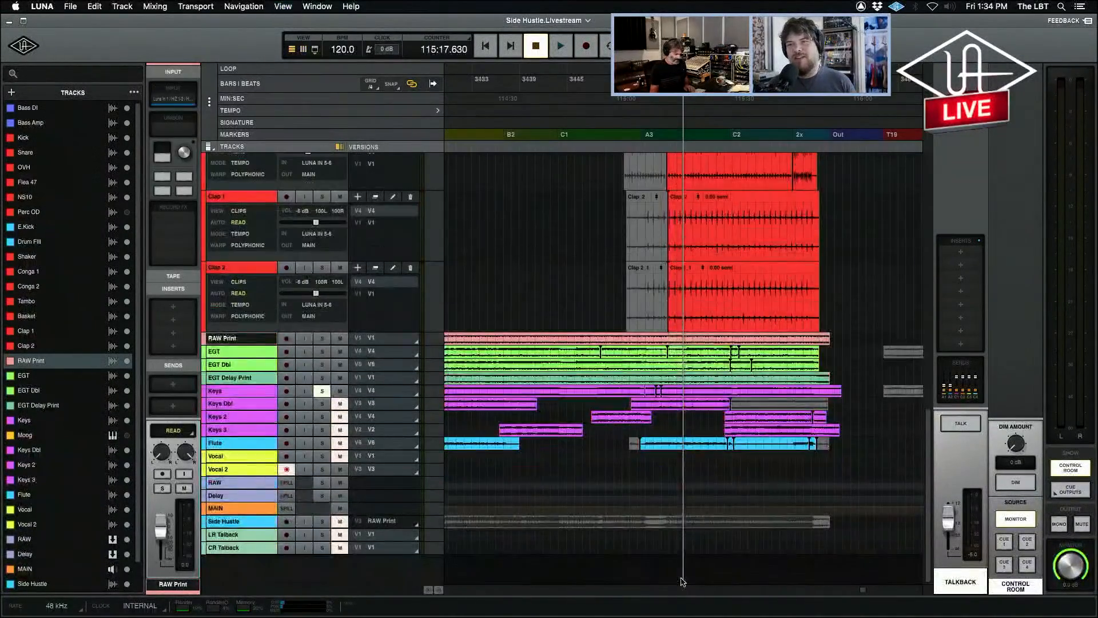
left_click(451, 407)
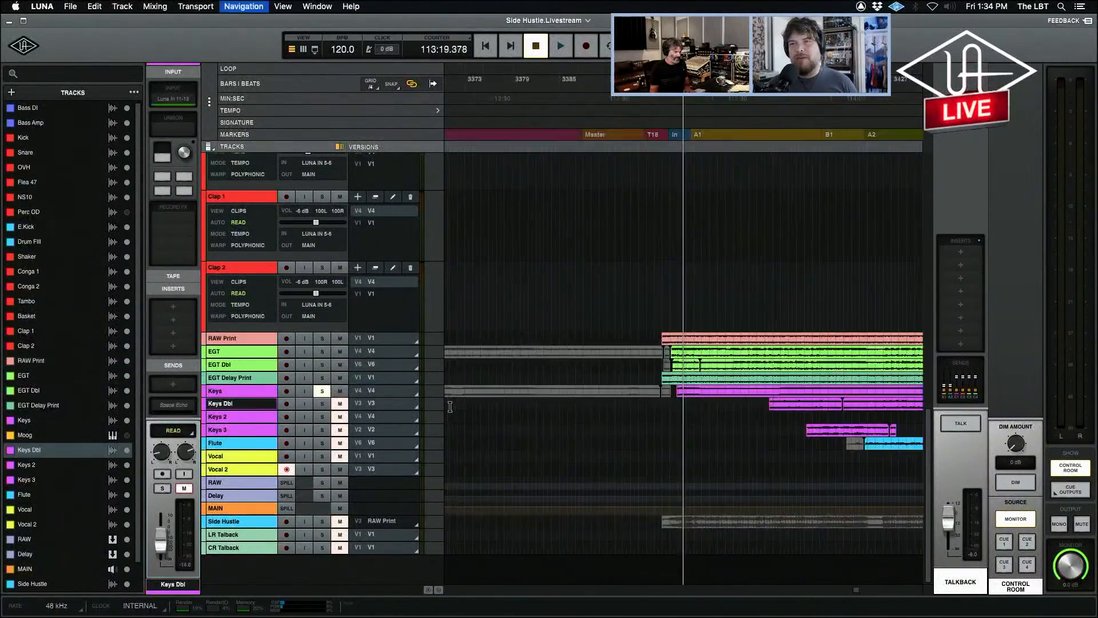
key("r")
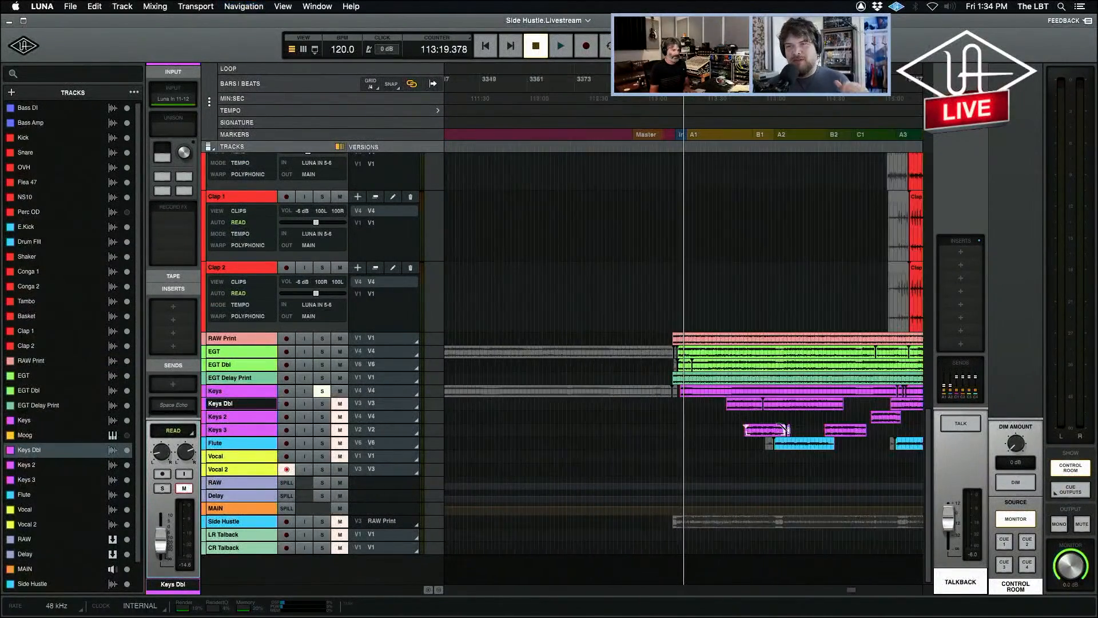
left_click(730, 418)
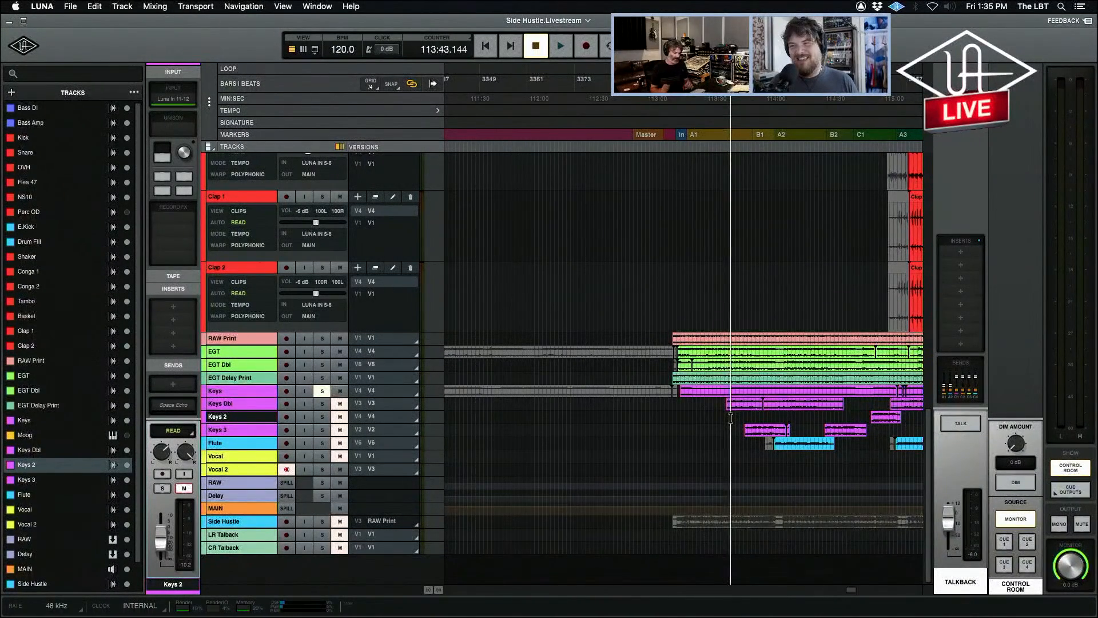
Solo the Keys channel, play it briefly from the playhead and stop playback with the mixer showing.
key("super+equal")
key("super+equal")
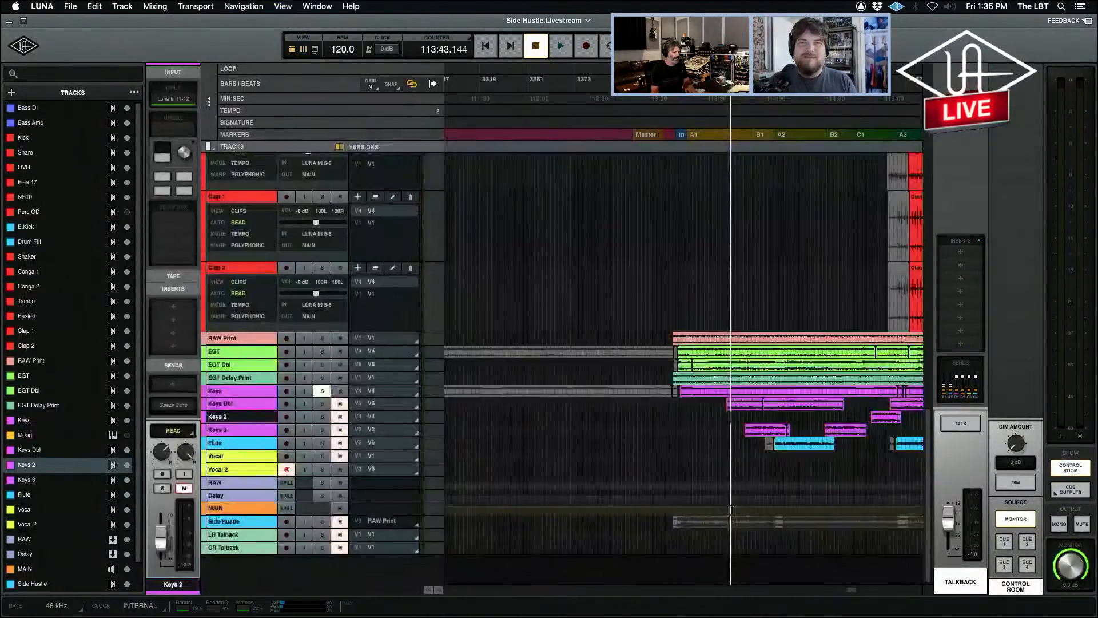
key("super+equal")
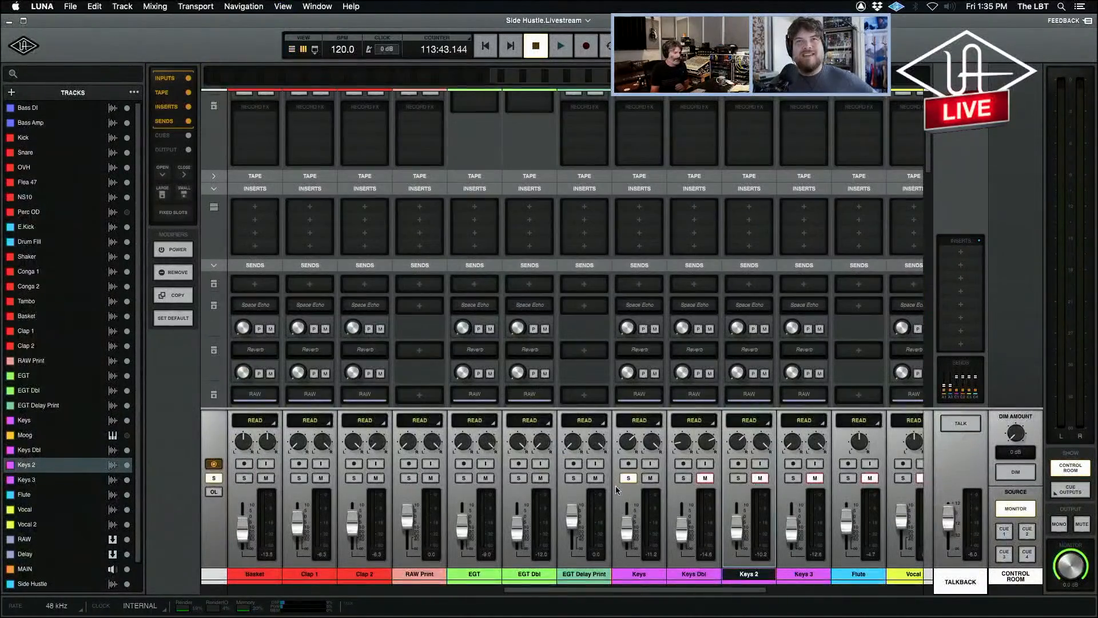
left_click(630, 479)
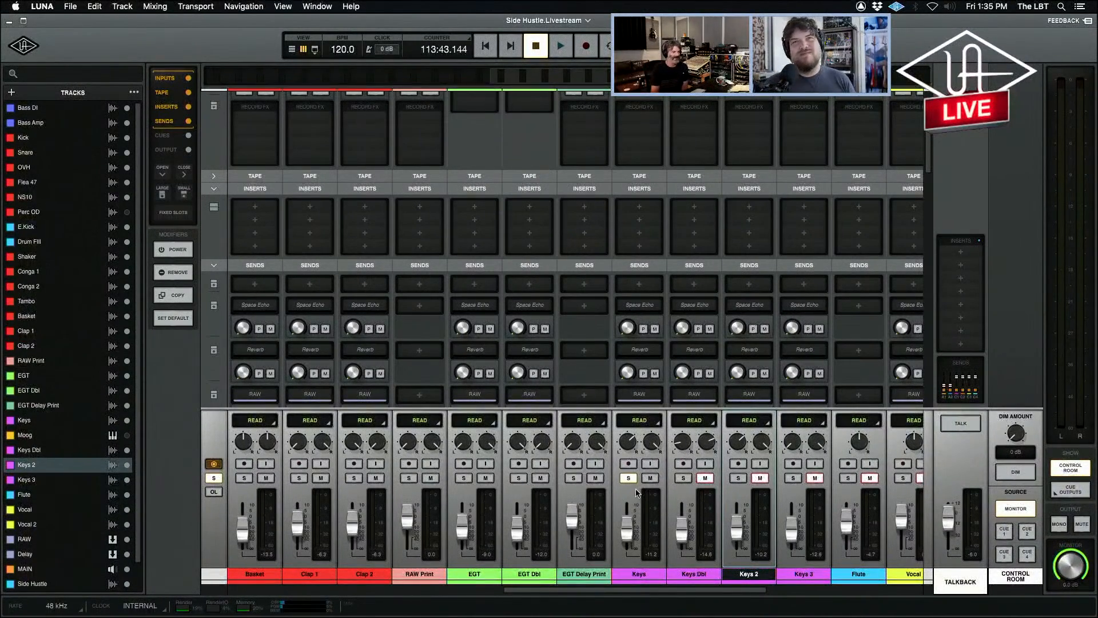
scroll(663, 400, "up", 5)
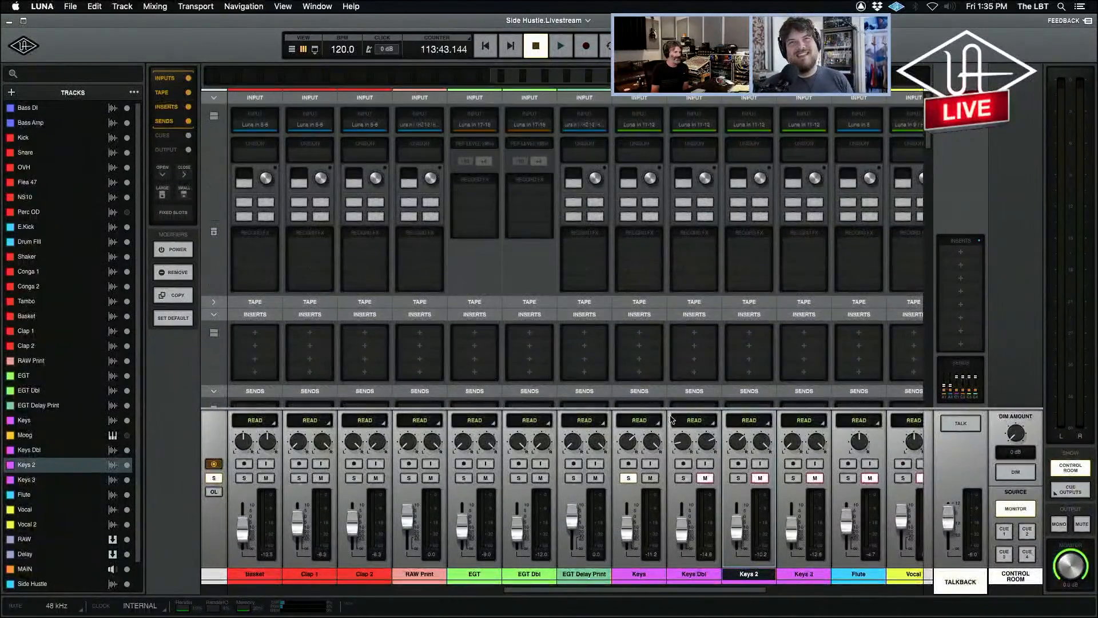
left_click(626, 479)
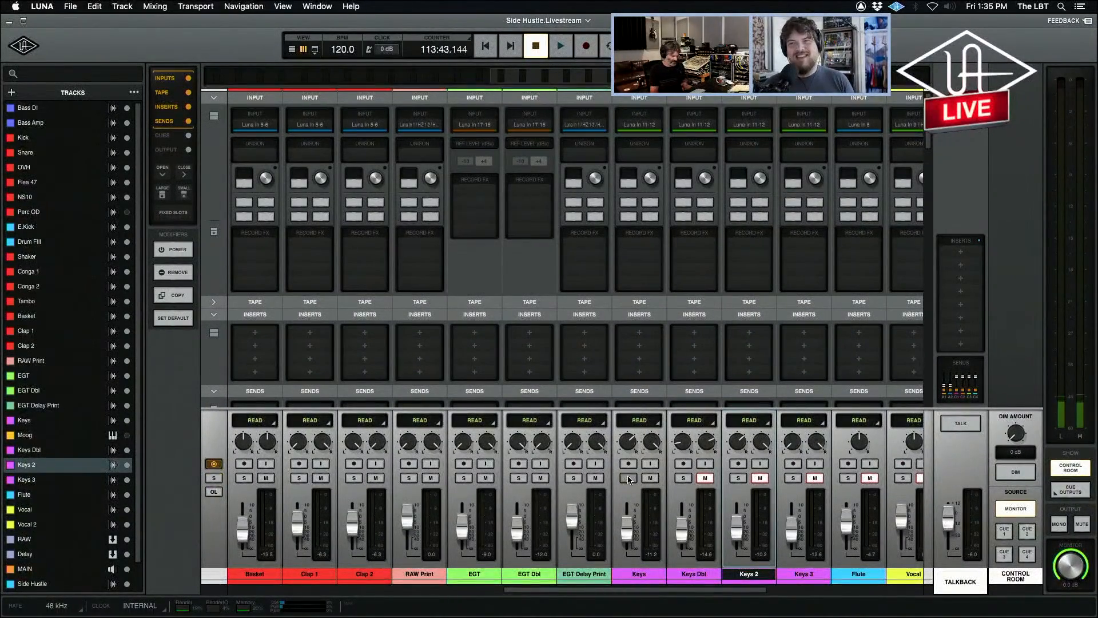
left_click(628, 478)
key("super+equal")
key("space")
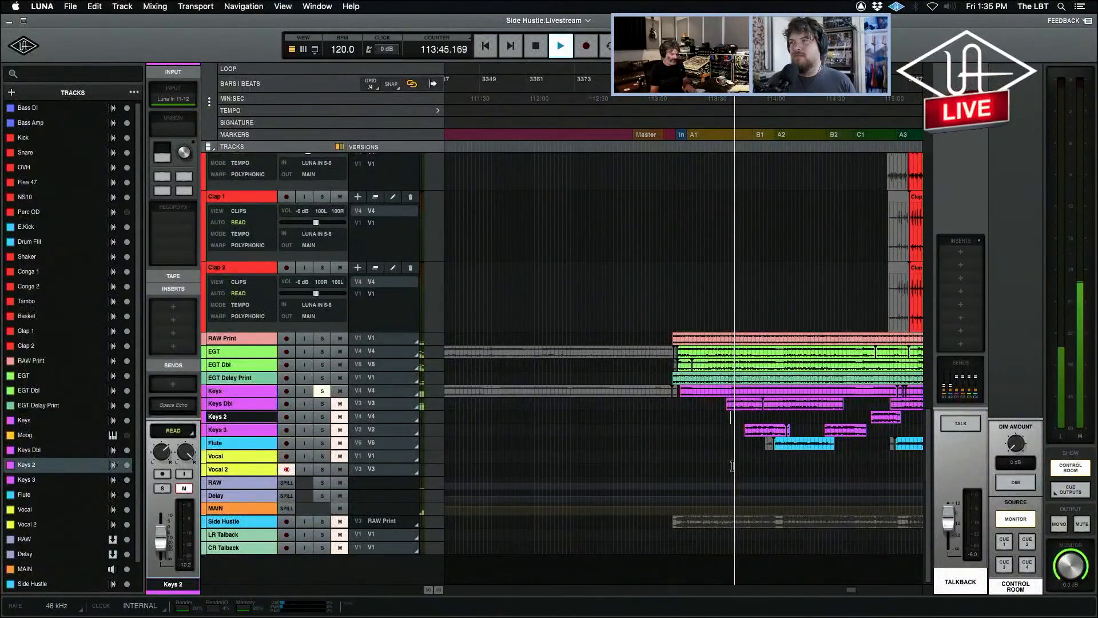
key("super+equal")
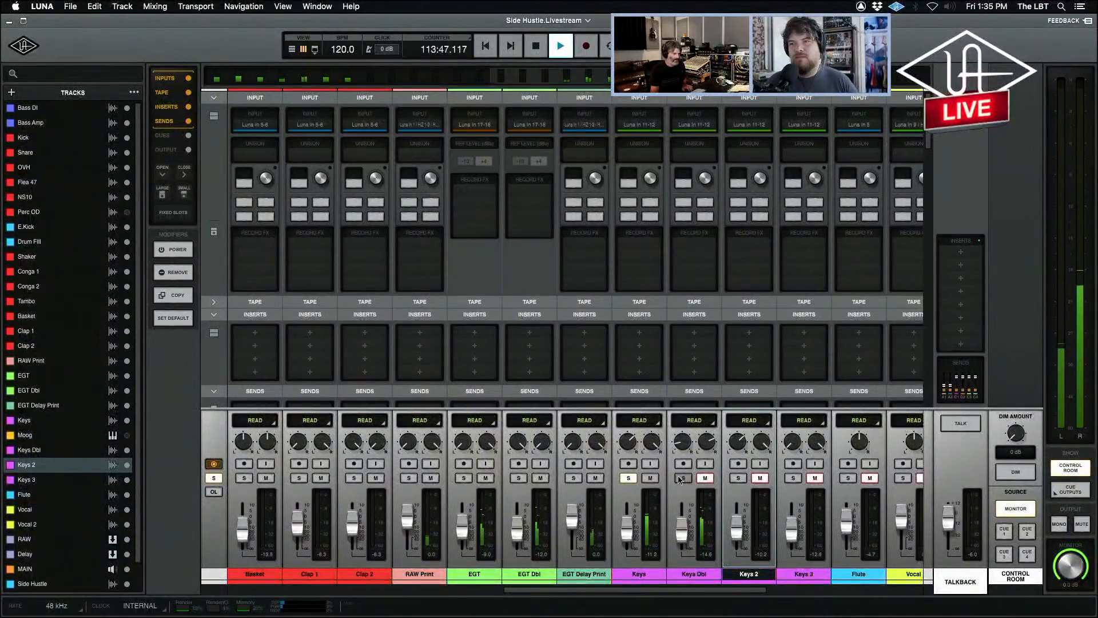
key("space")
Unsolo the Keys channel, then solo and unmute the Keys Dbl channel.
left_click(628, 478)
left_click(685, 478)
left_click(705, 478)
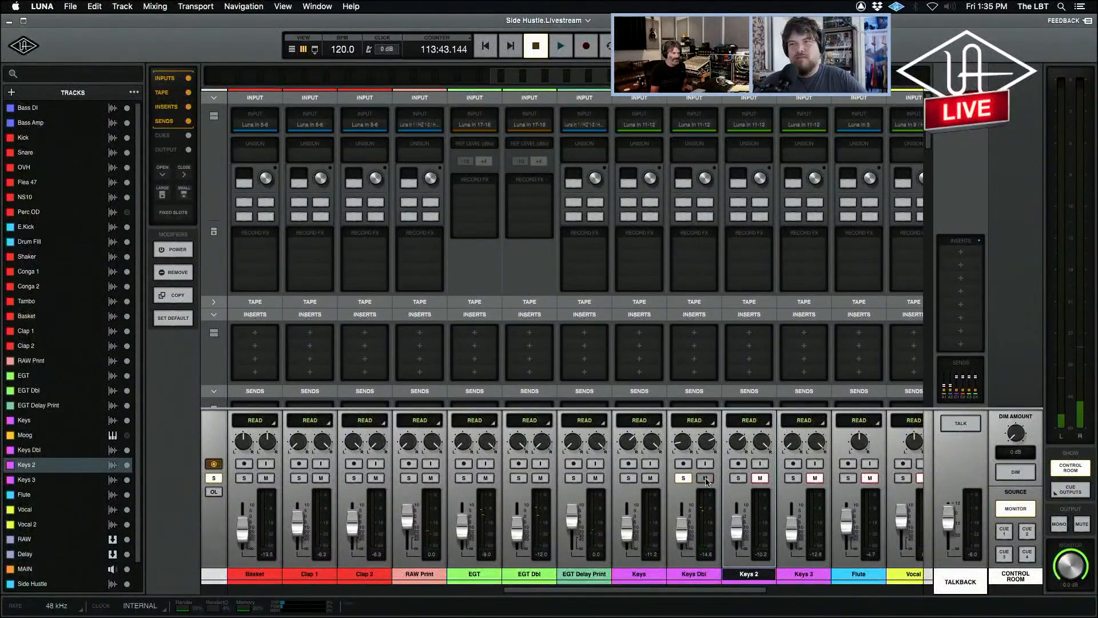
Record-arm Keys Dbl, inspect its UA 176 and Neve 1084 plug-in settings and close both windows.
left_click(684, 463)
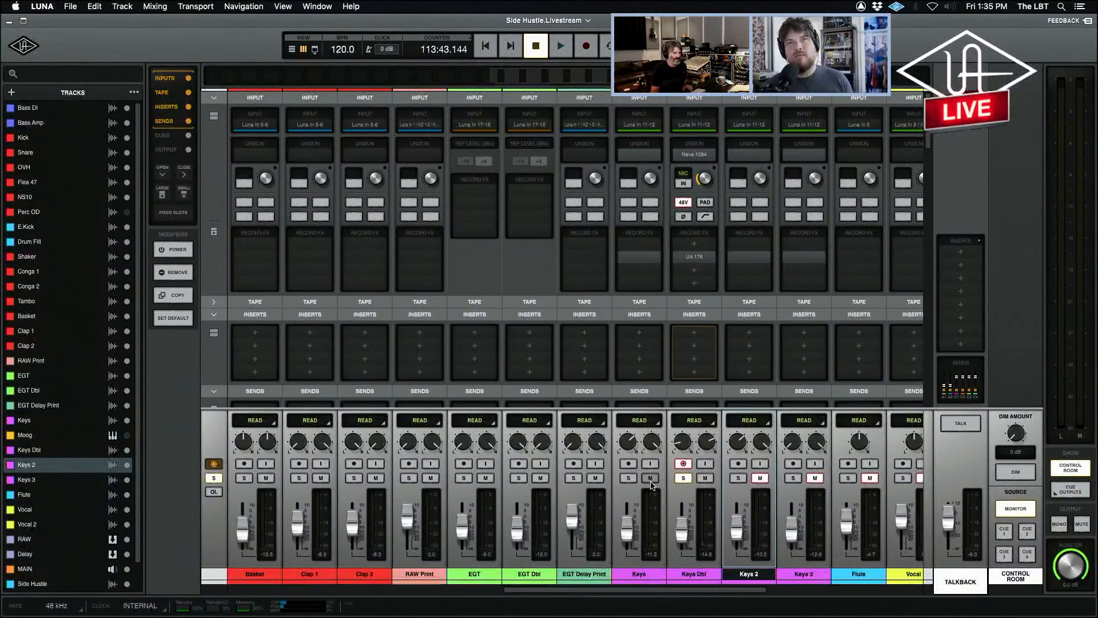
left_click(695, 256)
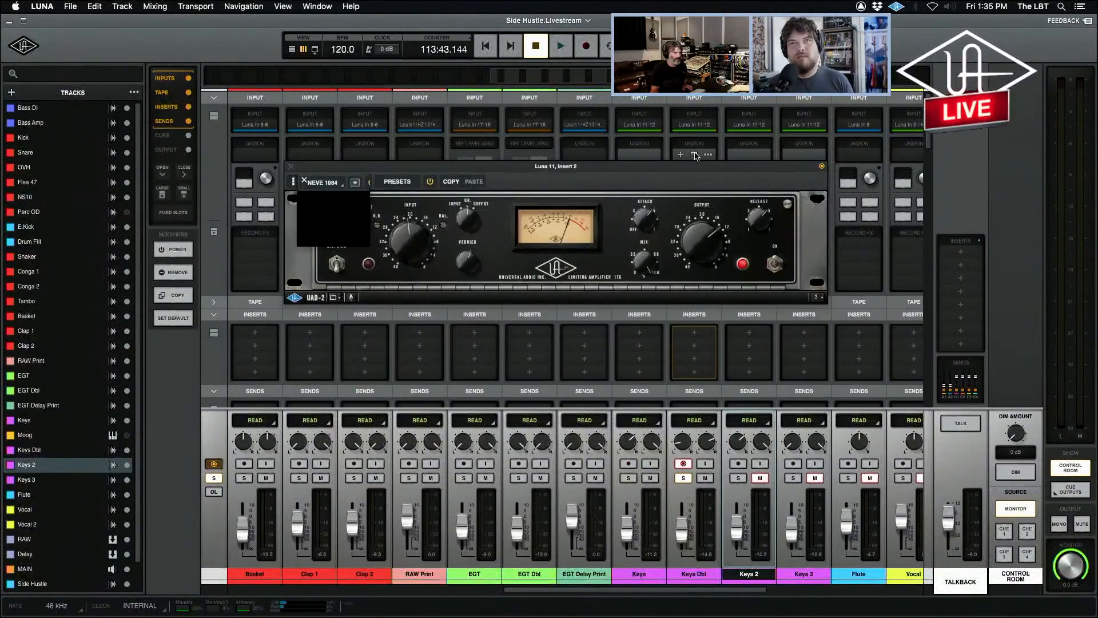
left_click(696, 156)
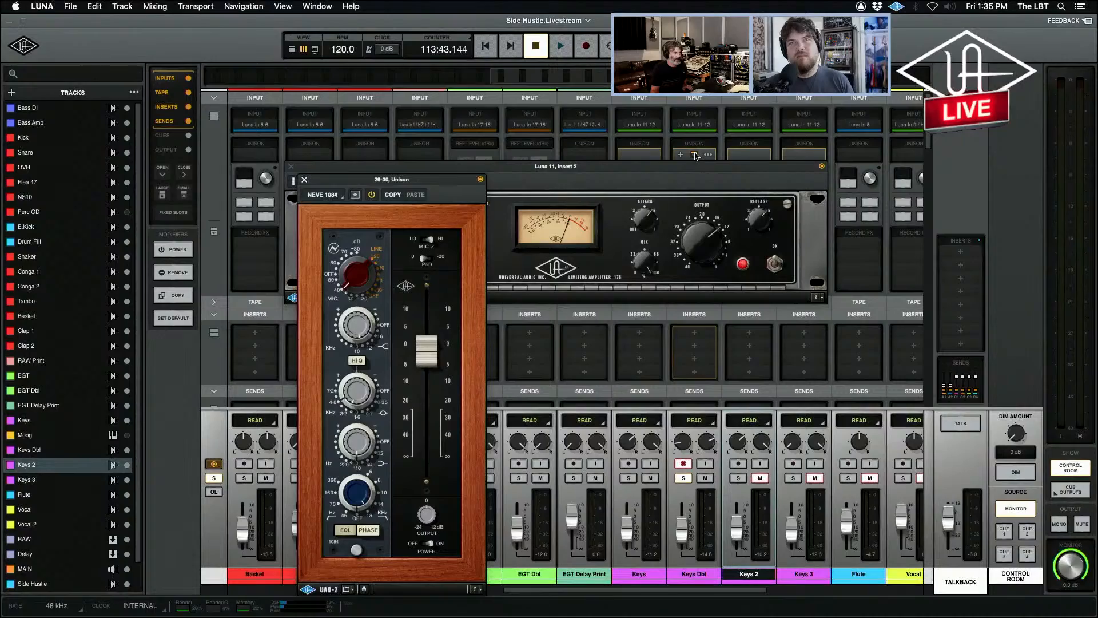
left_click(305, 182)
left_click(291, 167)
Record-arm Keys, inspect its Neve 1084 and UA 176 plug-ins, close them, disarm the channel and solo it.
left_click(629, 463)
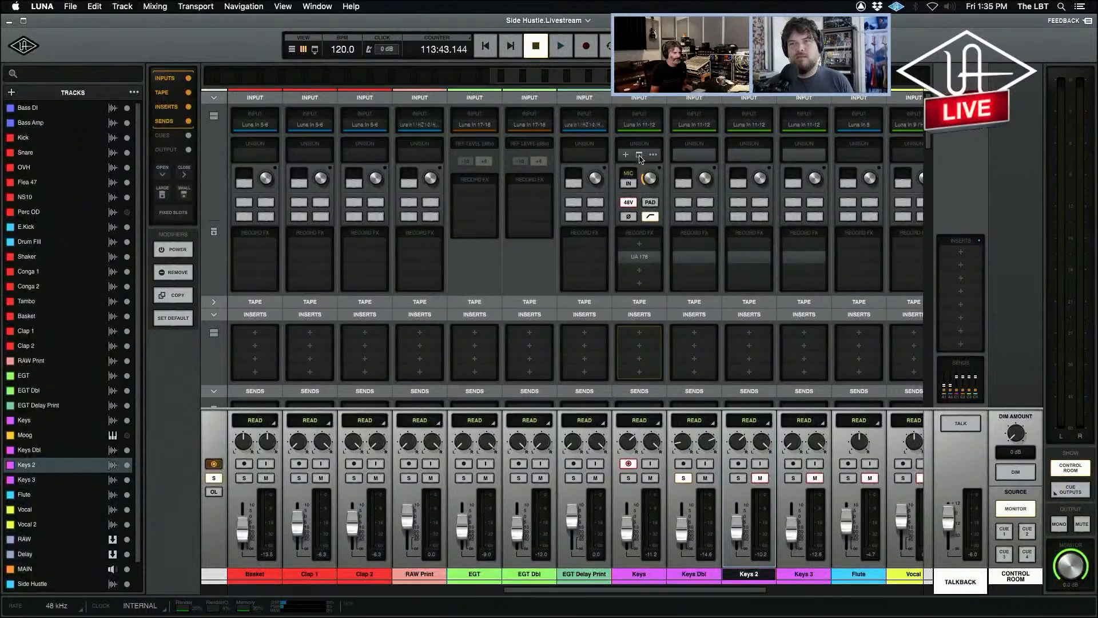
left_click(639, 155)
left_click(640, 257)
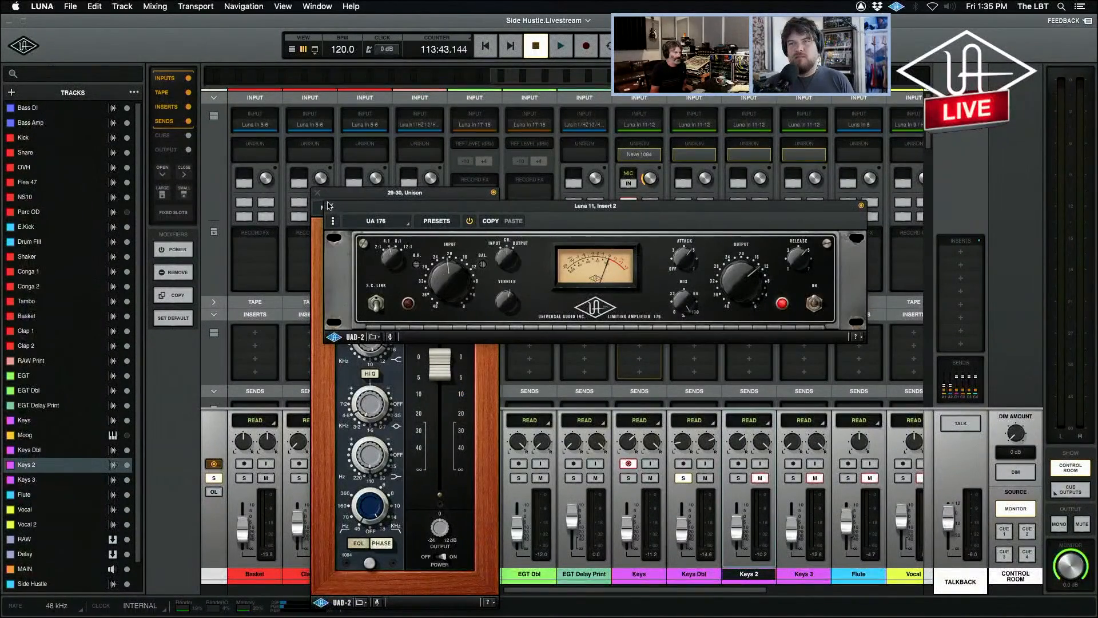
left_click(330, 205)
left_click(317, 193)
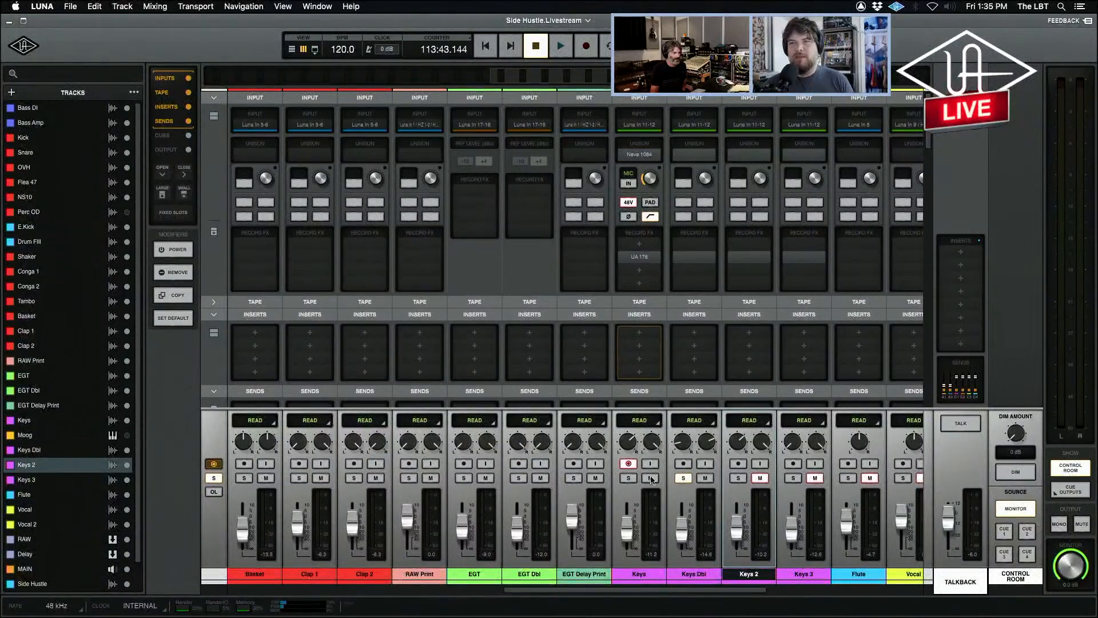
left_click(628, 463)
left_click(629, 479)
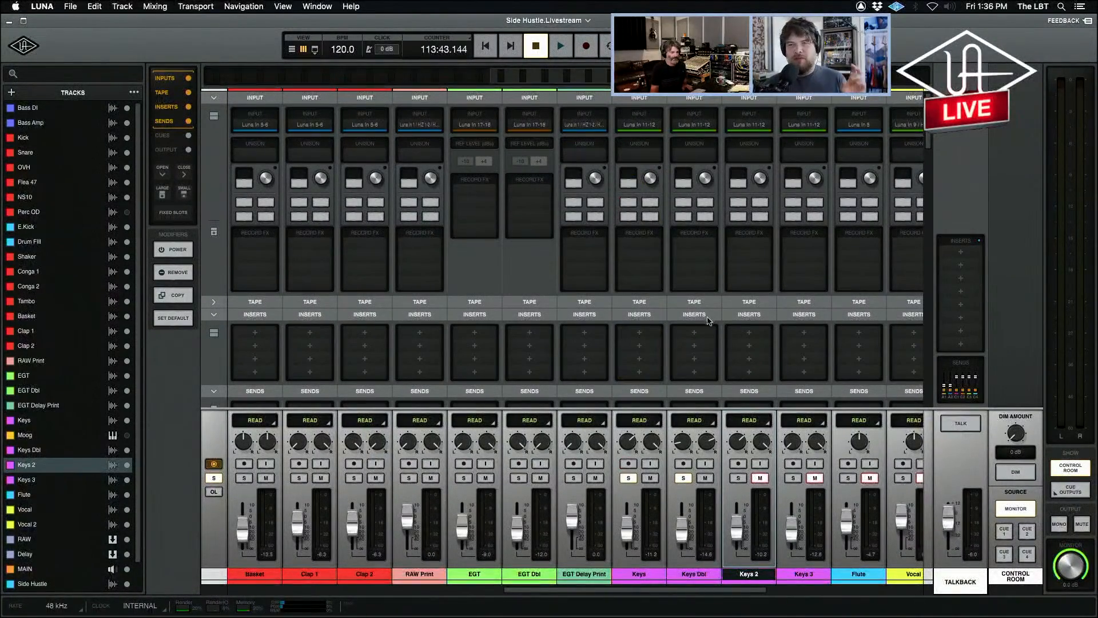
right_click(650, 575)
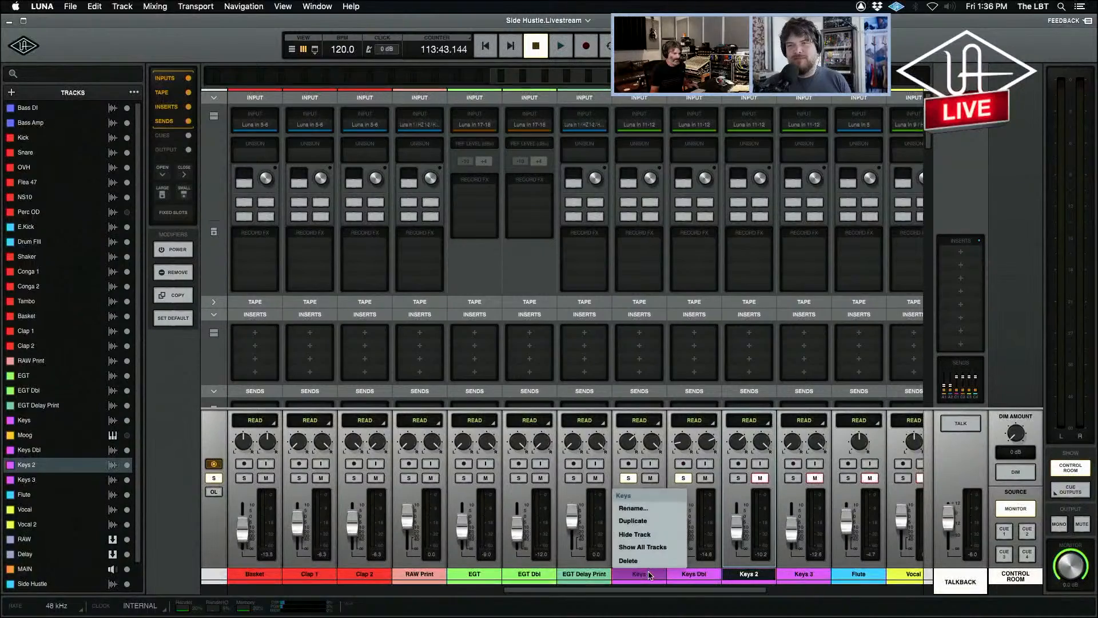
left_click(641, 572)
right_click(642, 572)
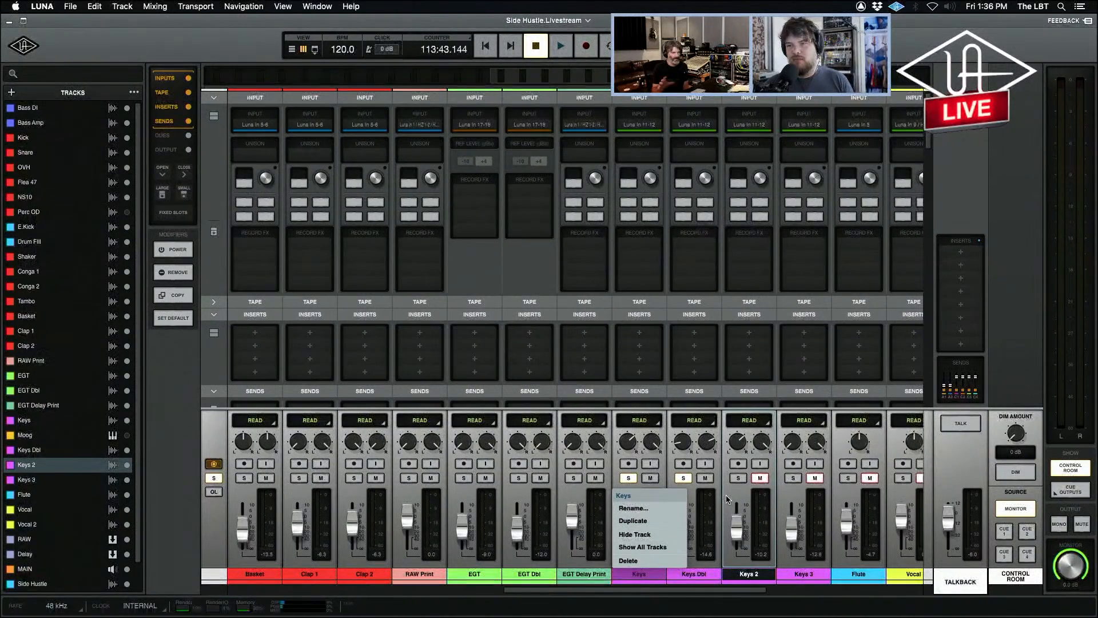
left_click(709, 534)
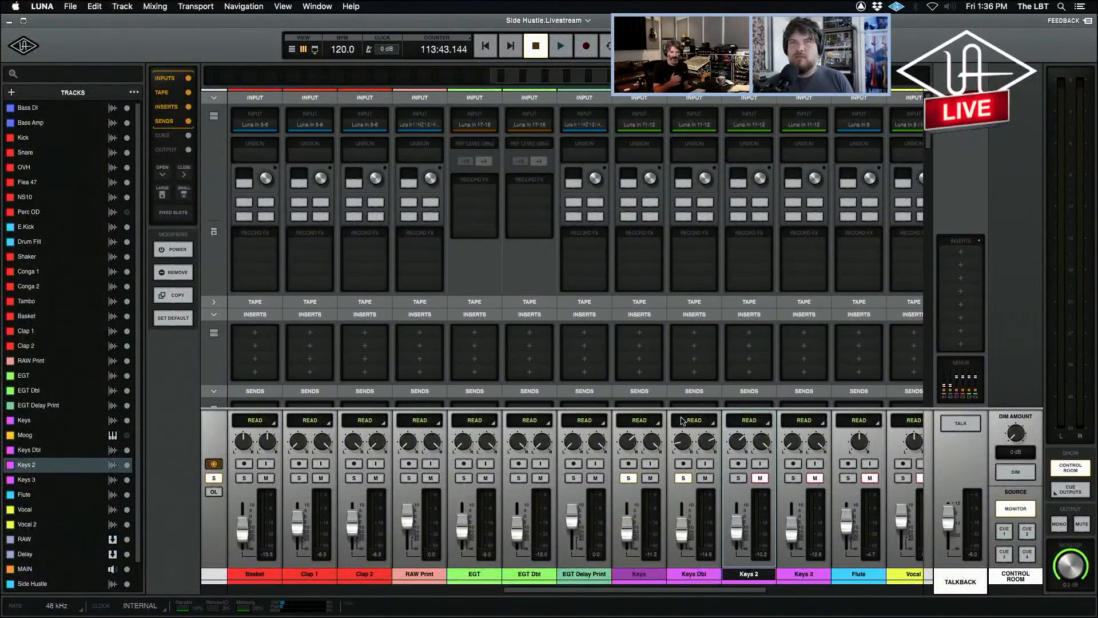
Record-arm Keys and Keys Dbl in turn to compare their input settings, then disarm and leave only Keys Dbl soloed.
left_click(628, 463)
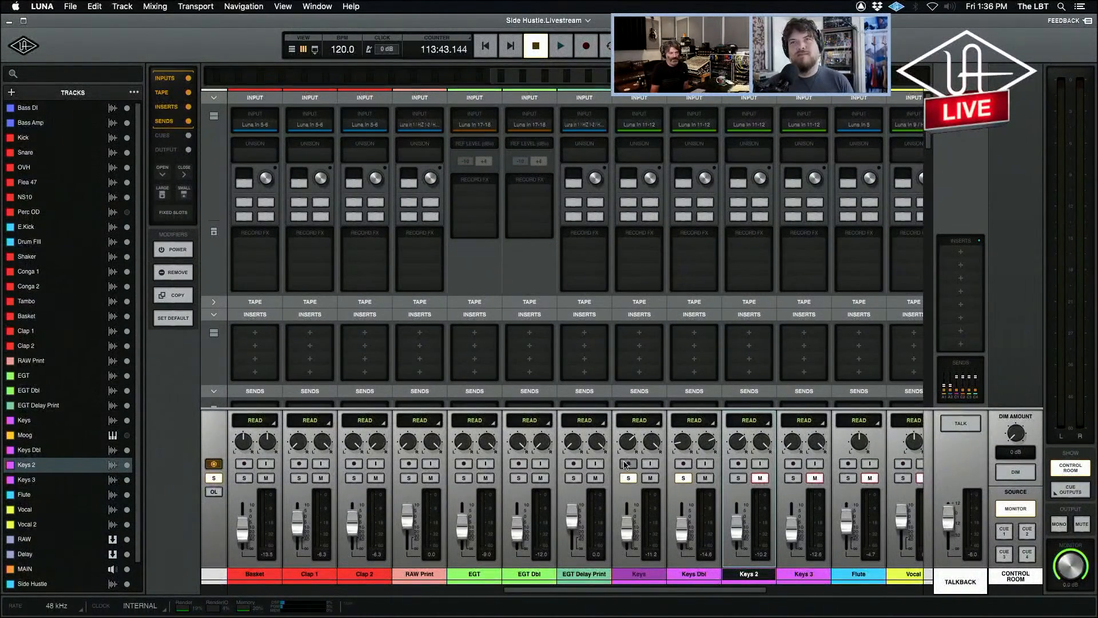
mouse_move(627, 154)
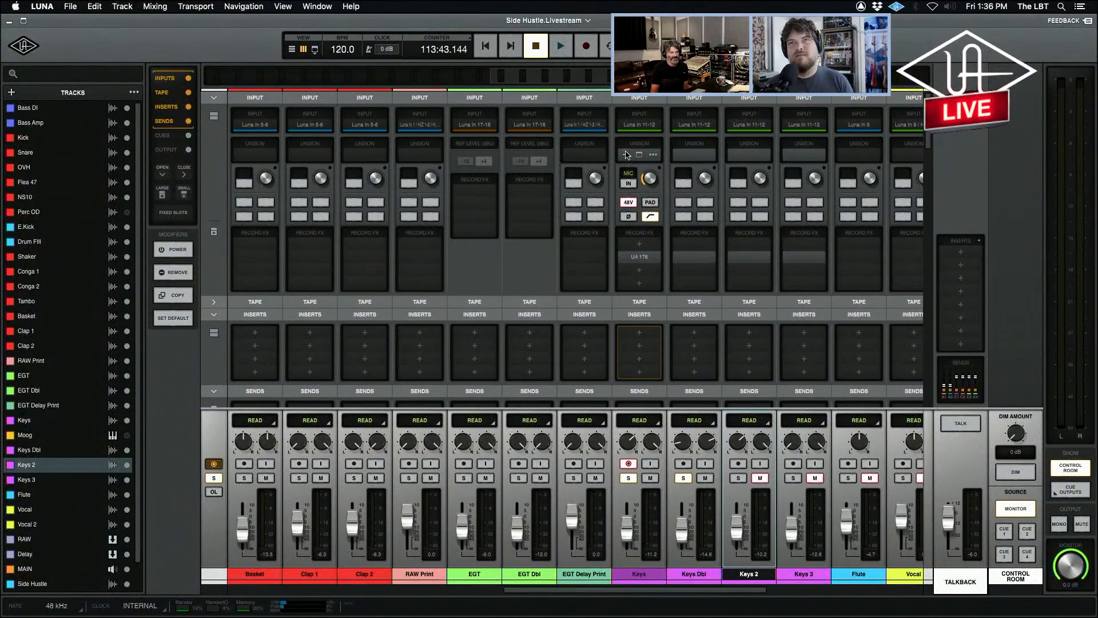
left_click(684, 464)
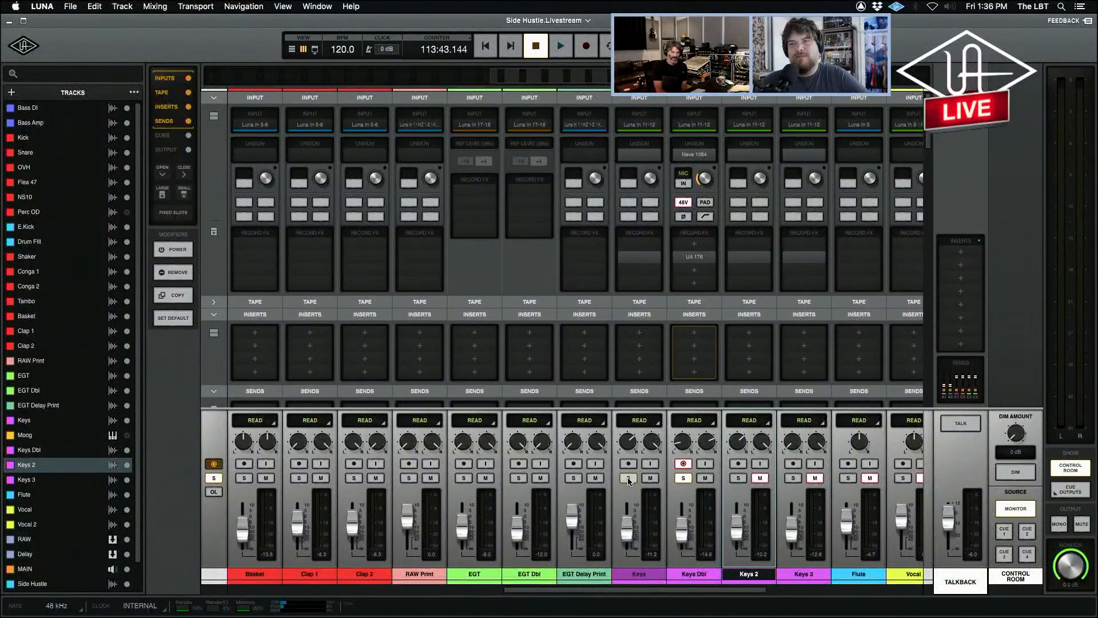
left_click(681, 479)
left_click(683, 463)
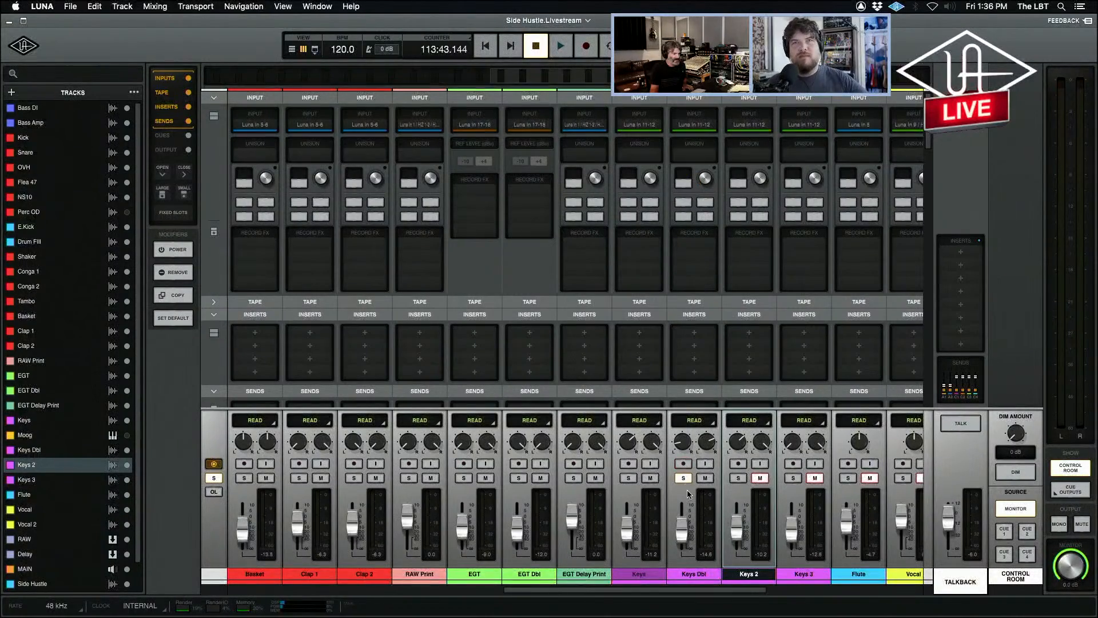
Play the song while switching the solo between Keys and Keys Dbl to compare them, ending on Keys Dbl, and stop.
key("space")
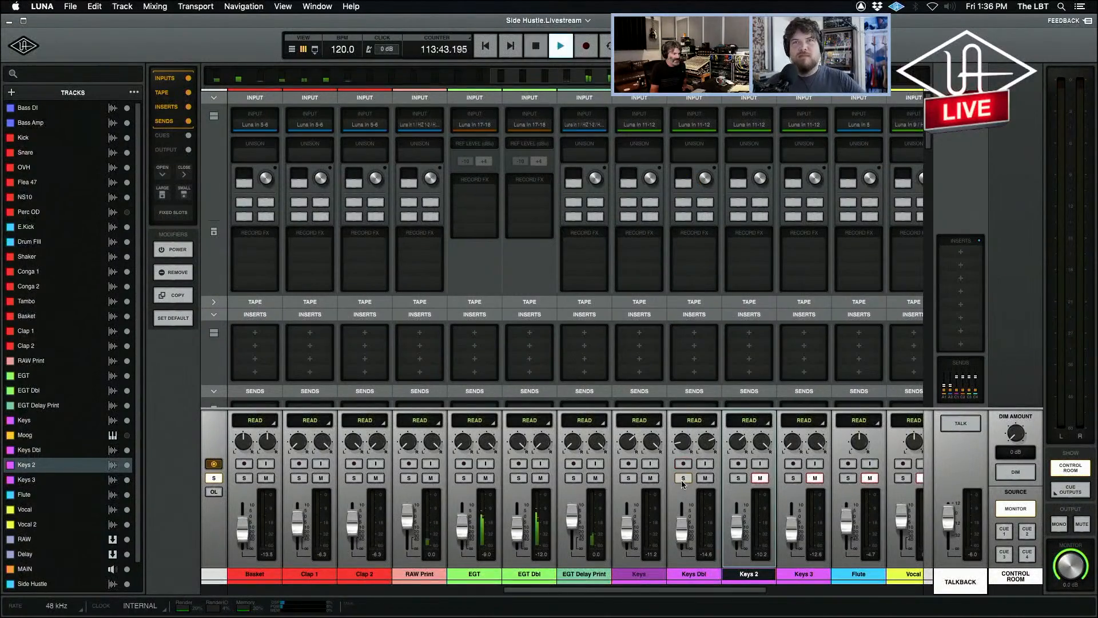
left_click(629, 478)
left_click(684, 478)
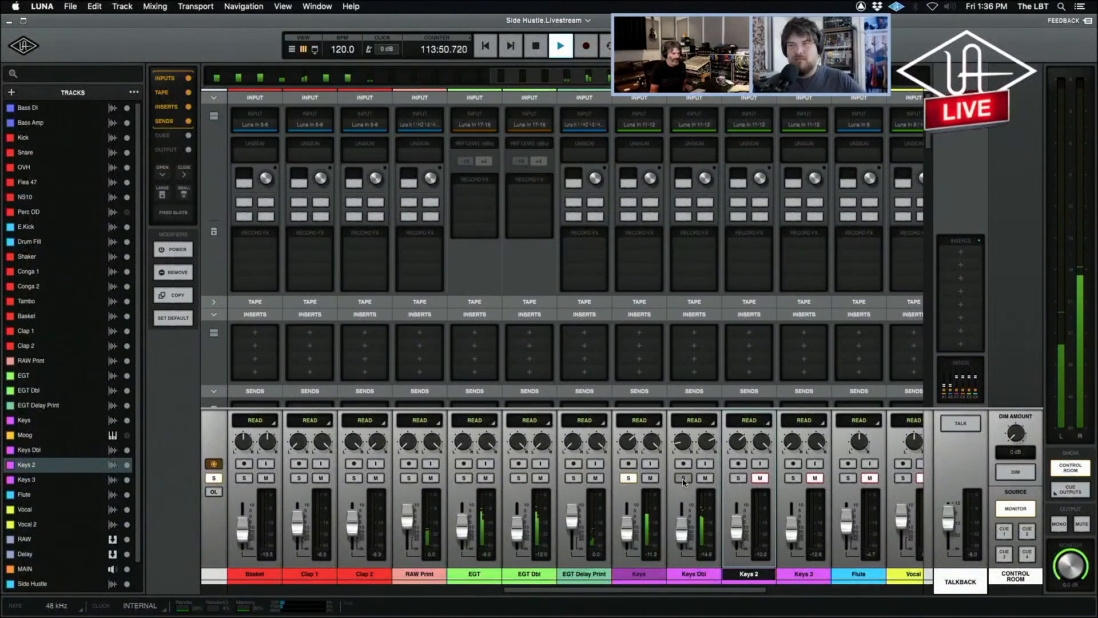
left_click(683, 479)
left_click(630, 479)
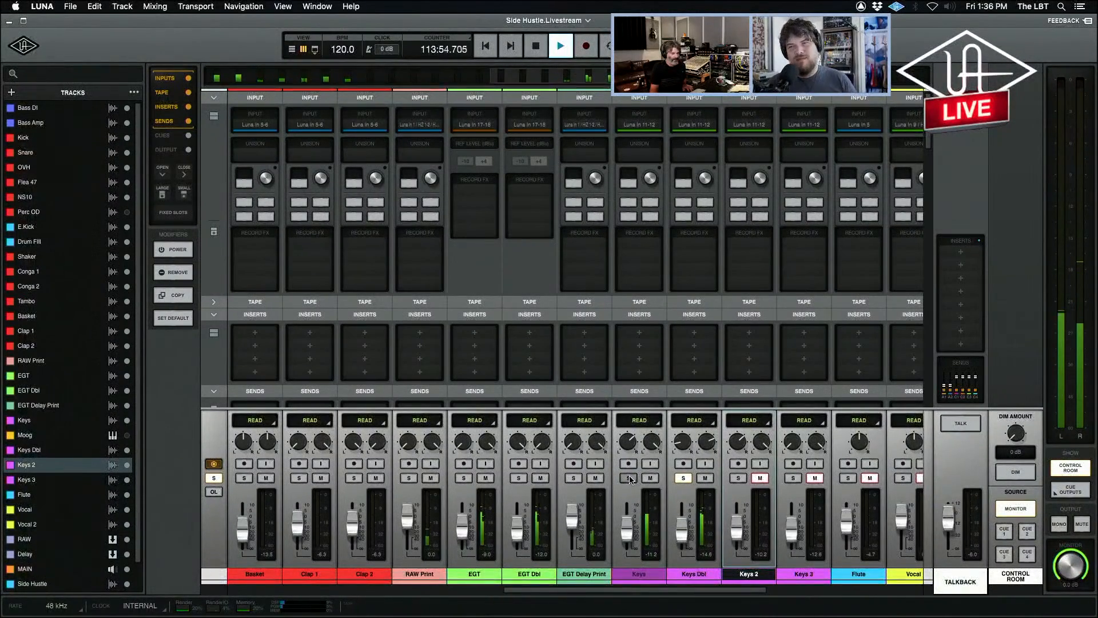
key("space")
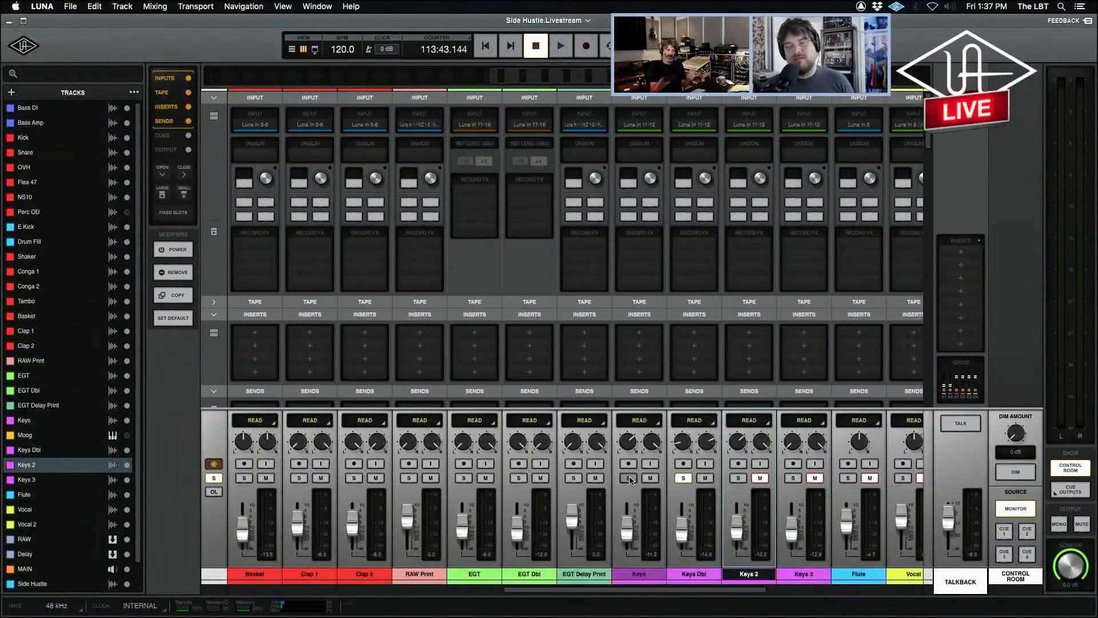
Solo the Keys channel in place of Keys Dbl and start playback from the playhead.
left_click(629, 477)
left_click(684, 478)
key("space")
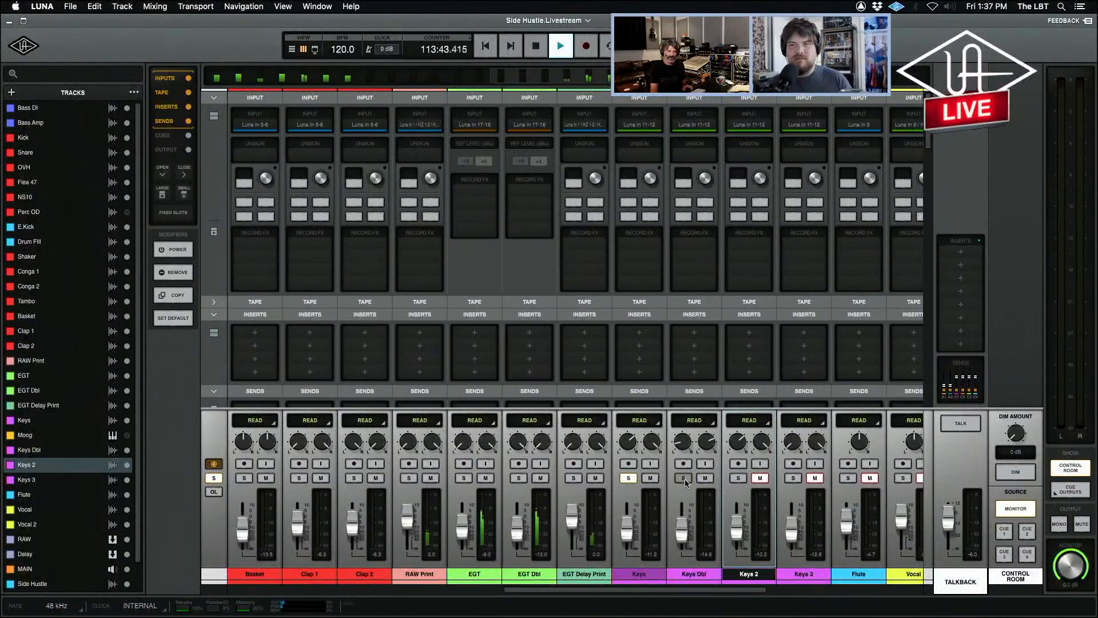
Switch the solo from Keys to Keys Dbl, play the passage to hear the double alone, stop, and clear the solo.
key("space")
left_click(628, 477)
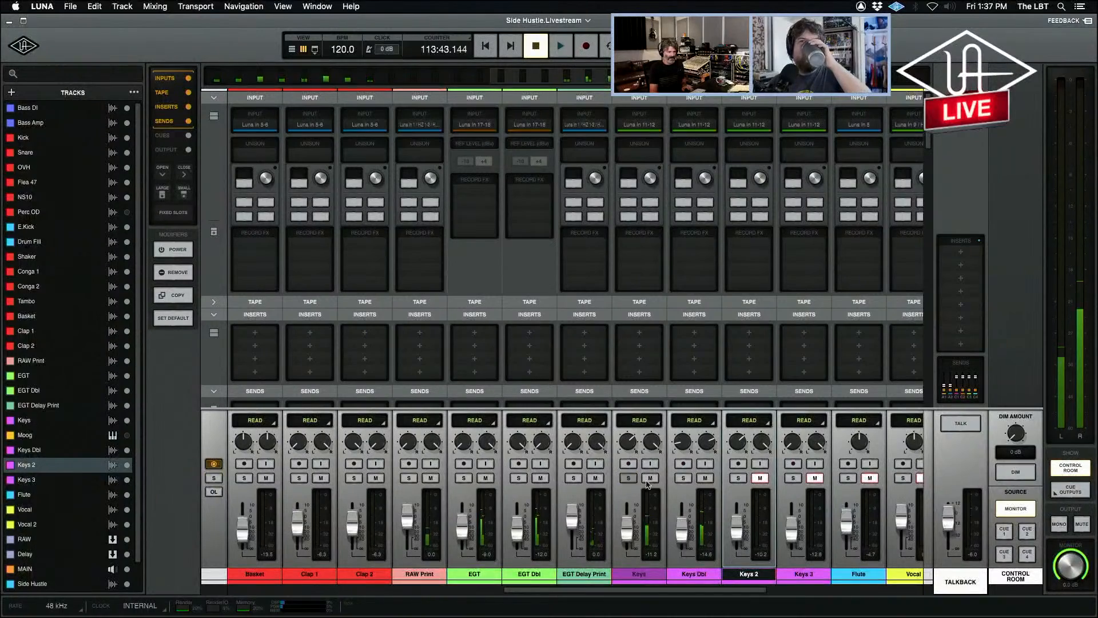
left_click(683, 477)
key("space")
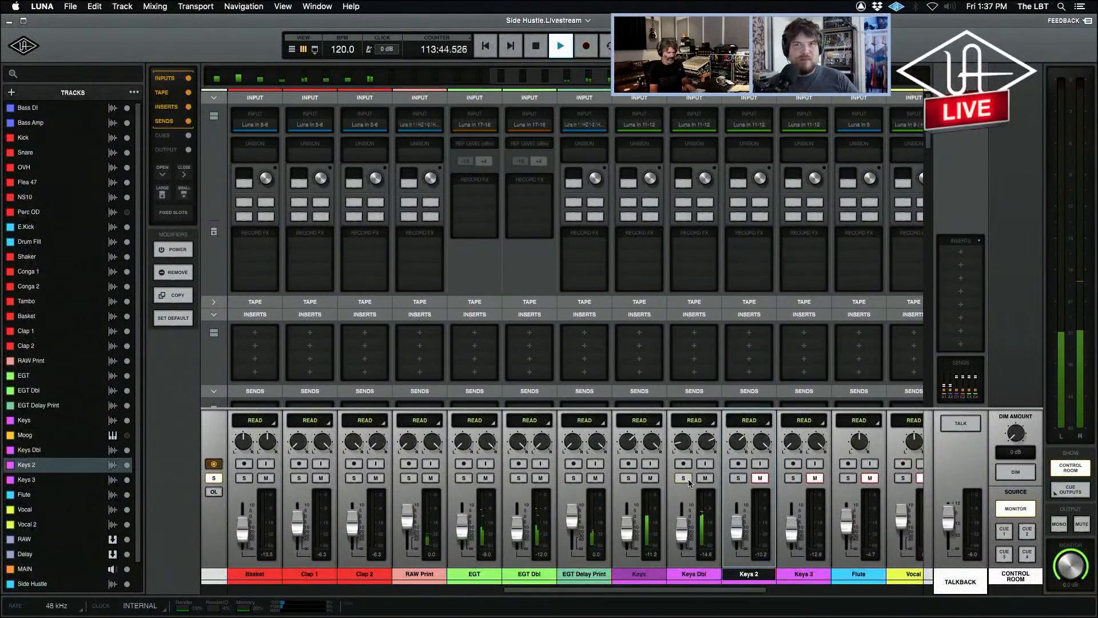
key("space")
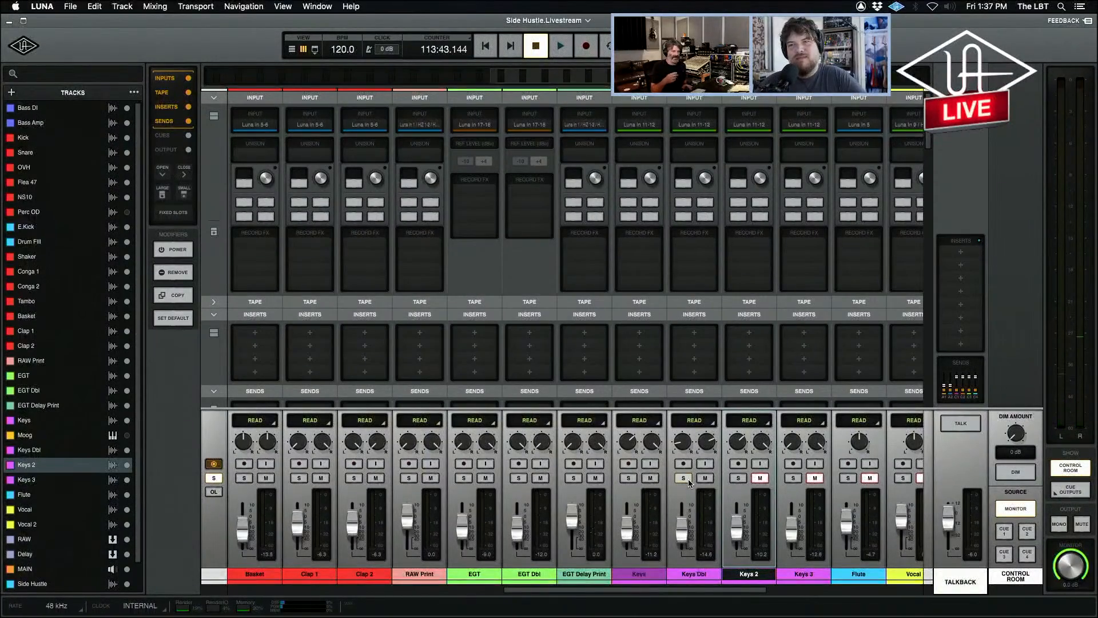
left_click(687, 480)
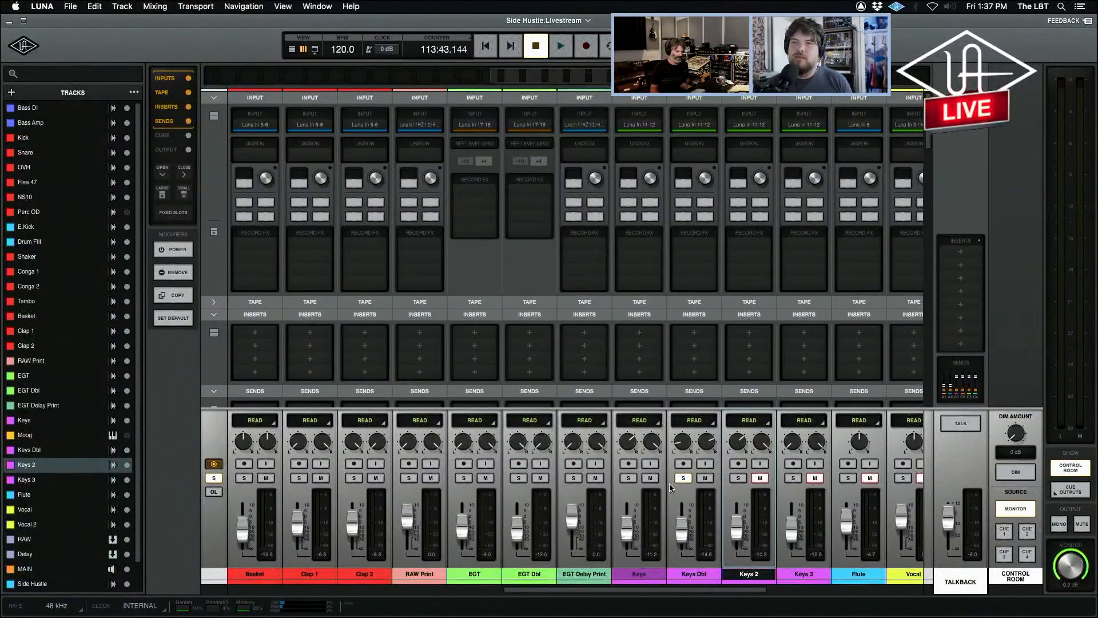
left_click(683, 479)
Switch to the timeline view and enlarge the Keys and Keys Dbl tracks together to show their waveforms.
key("super+equal")
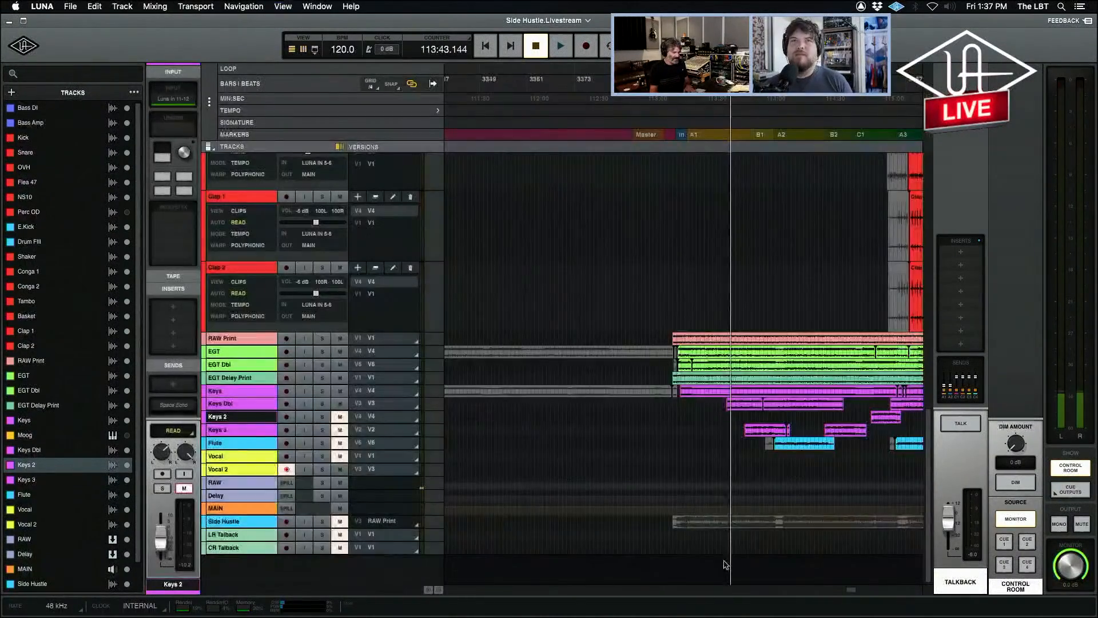
key("r")
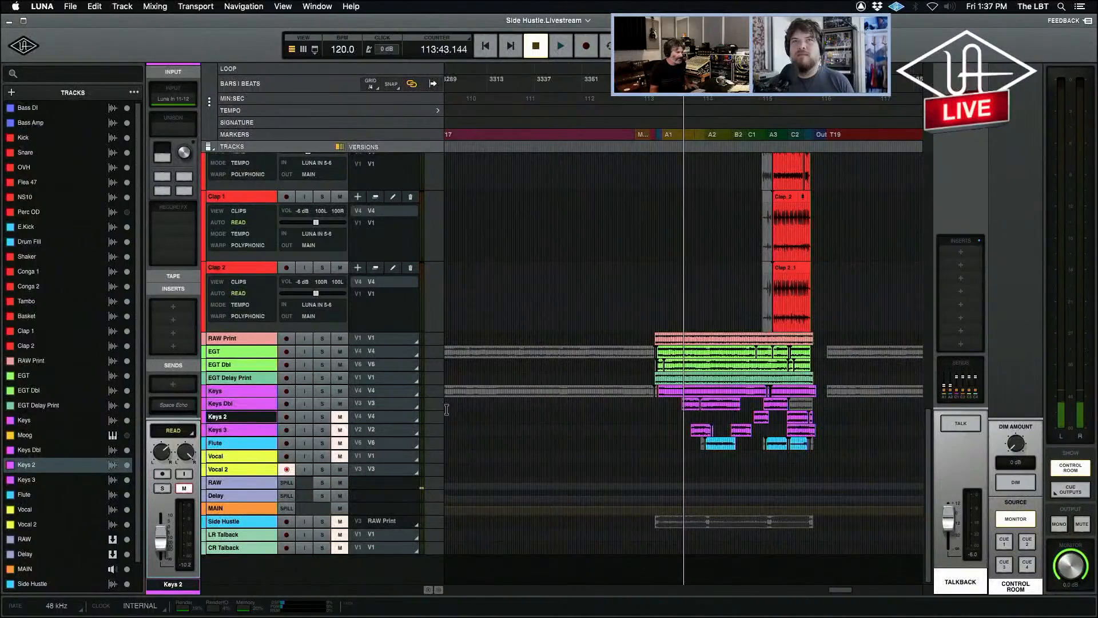
left_click(225, 404)
left_click(226, 392, "shift")
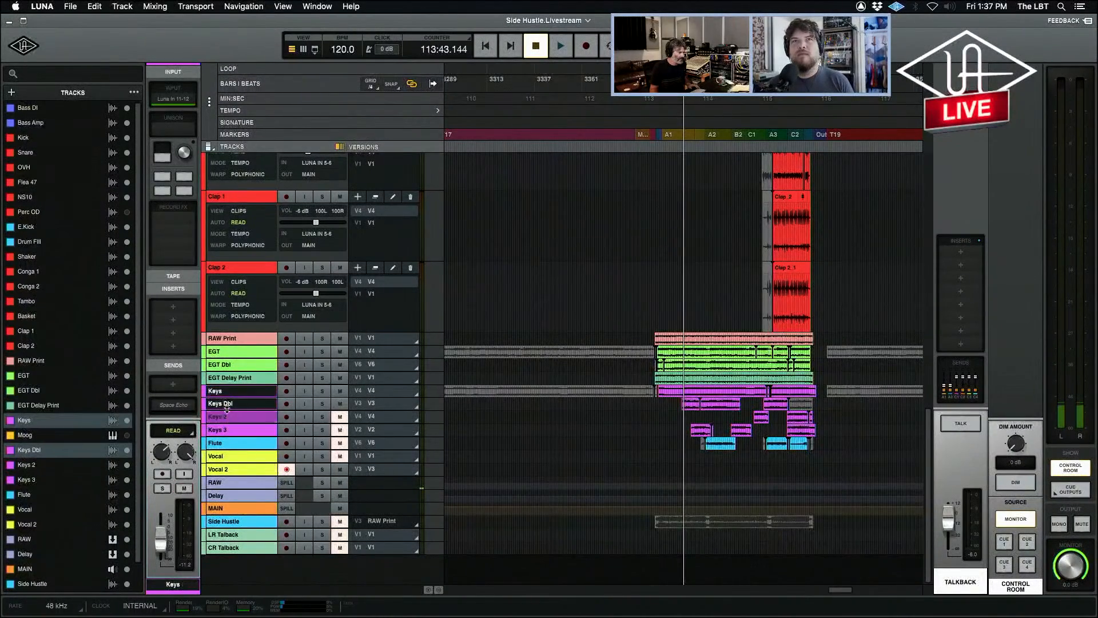
left_click_drag(227, 408, 234, 516)
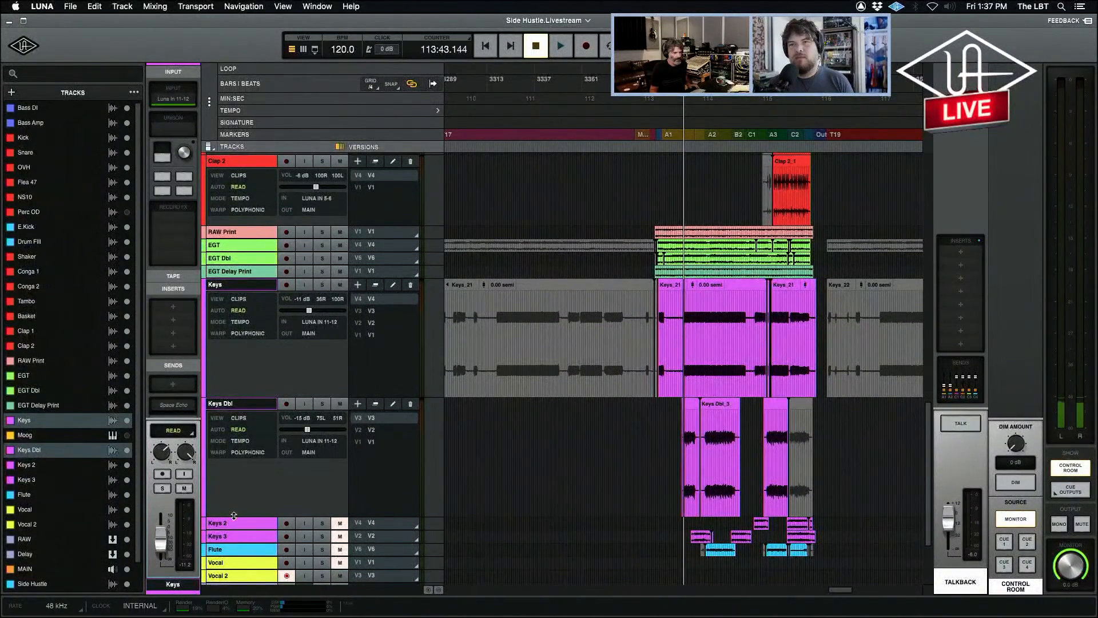
Play from just after the B2 marker with Keys soloed, remove the solo to hear it in the mix, and stop.
left_click(730, 318)
key("t")
key("t")
key("t")
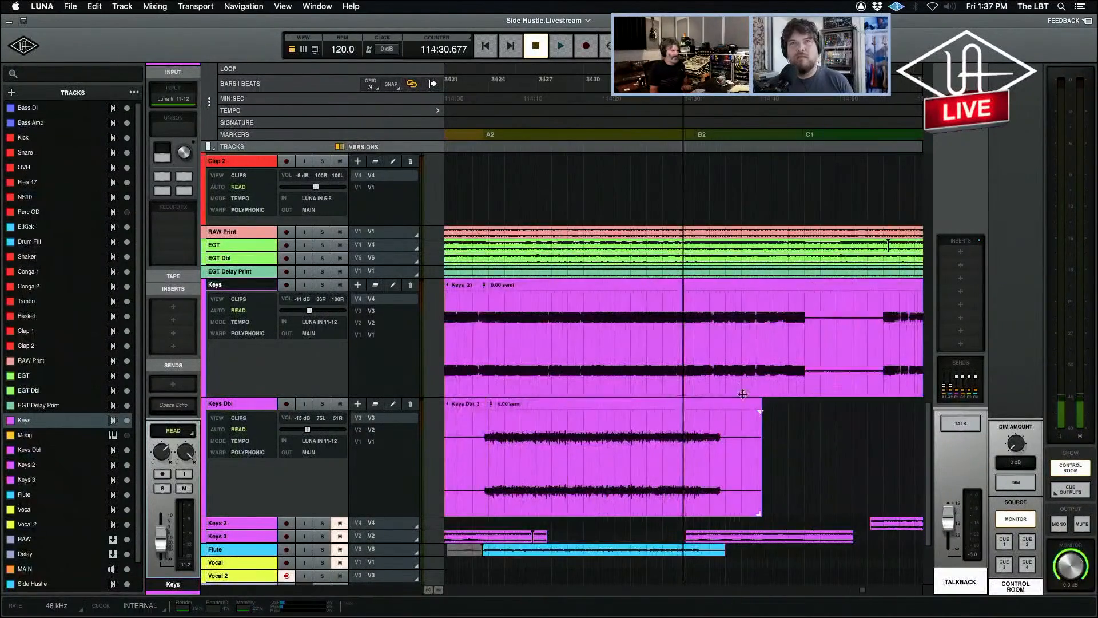
left_click(715, 314)
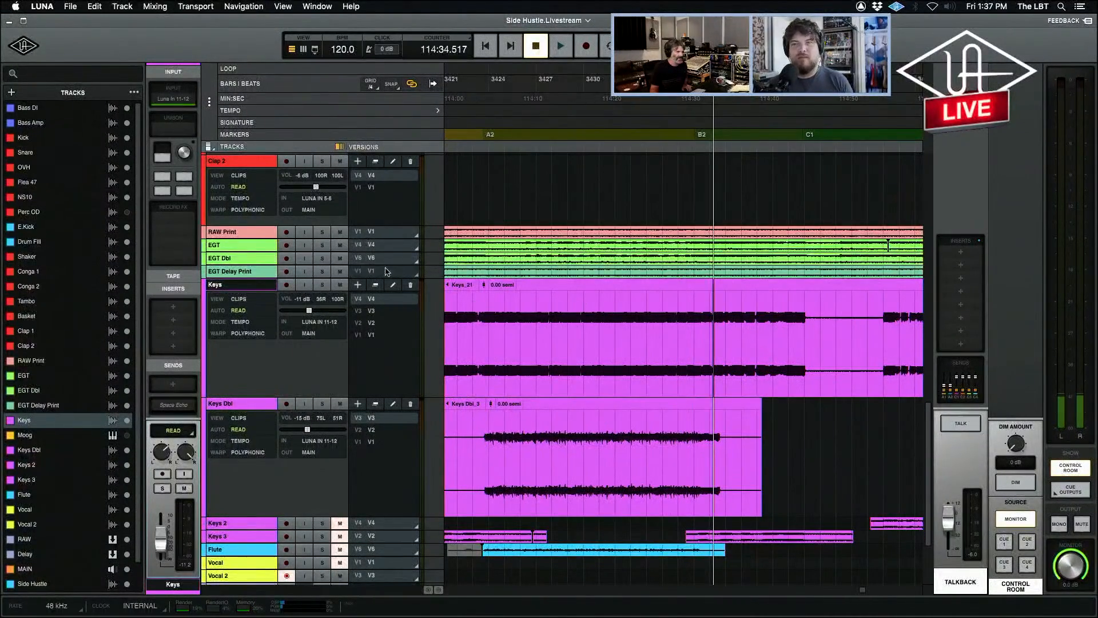
left_click(322, 285)
key("space")
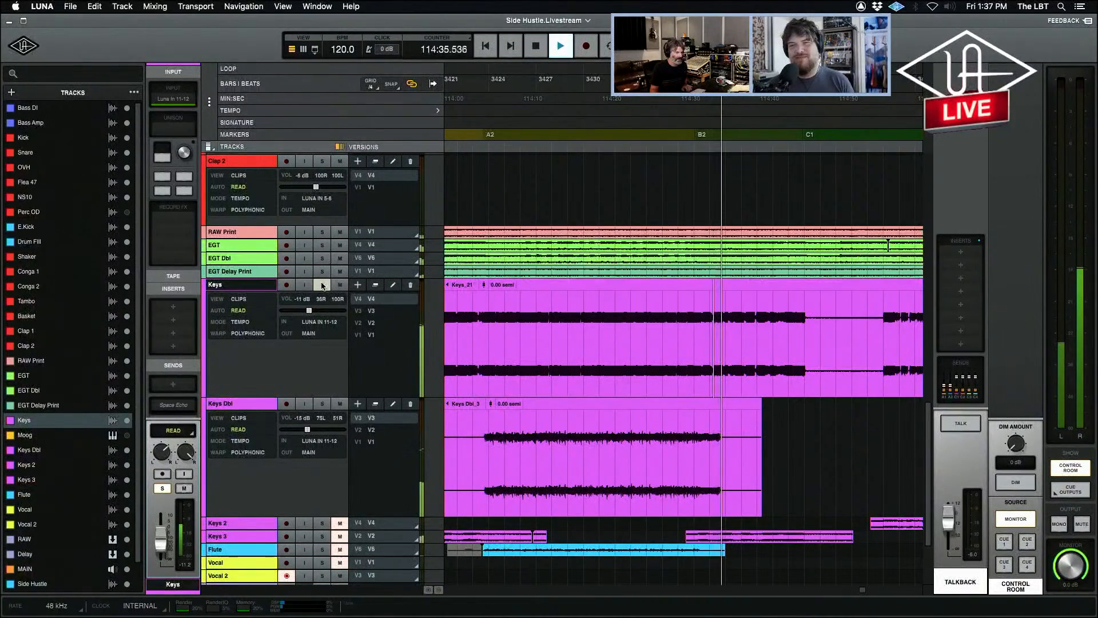
left_click(323, 284)
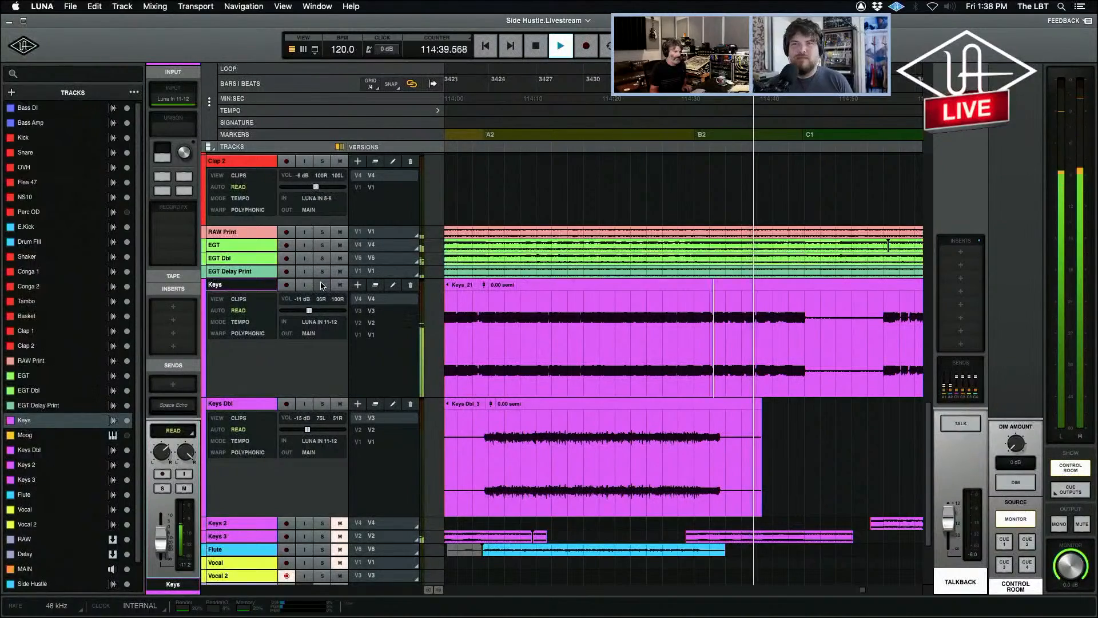
key("space")
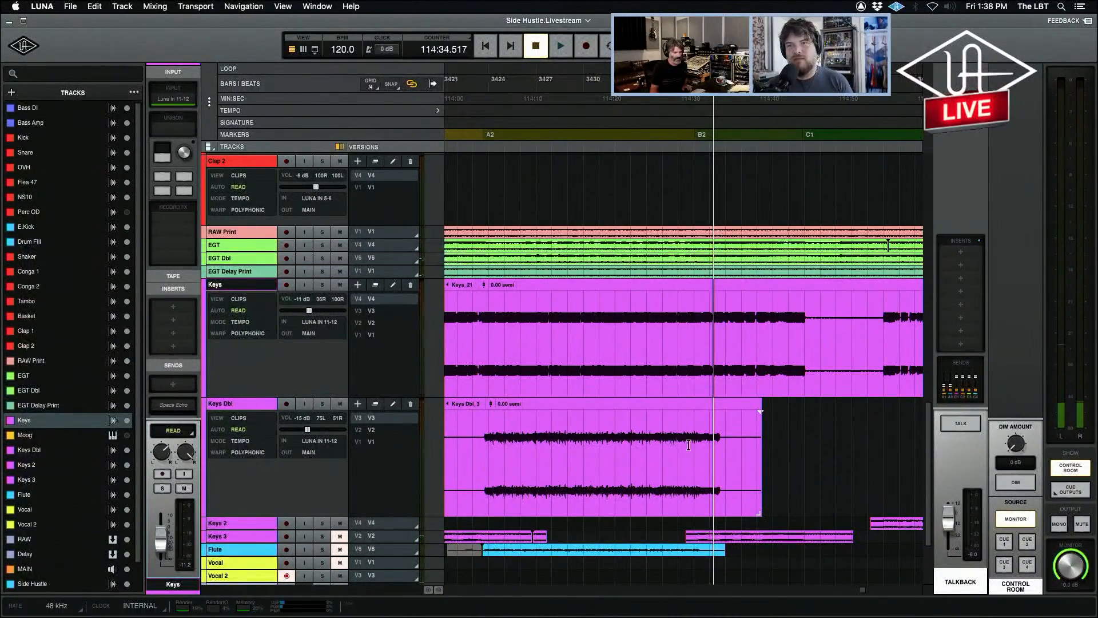
Select a passage of the Keys Dbl clip between A2 and B2, and enlarge the Keys 2 and Keys 3 tracks.
left_click_drag(700, 435, 543, 433)
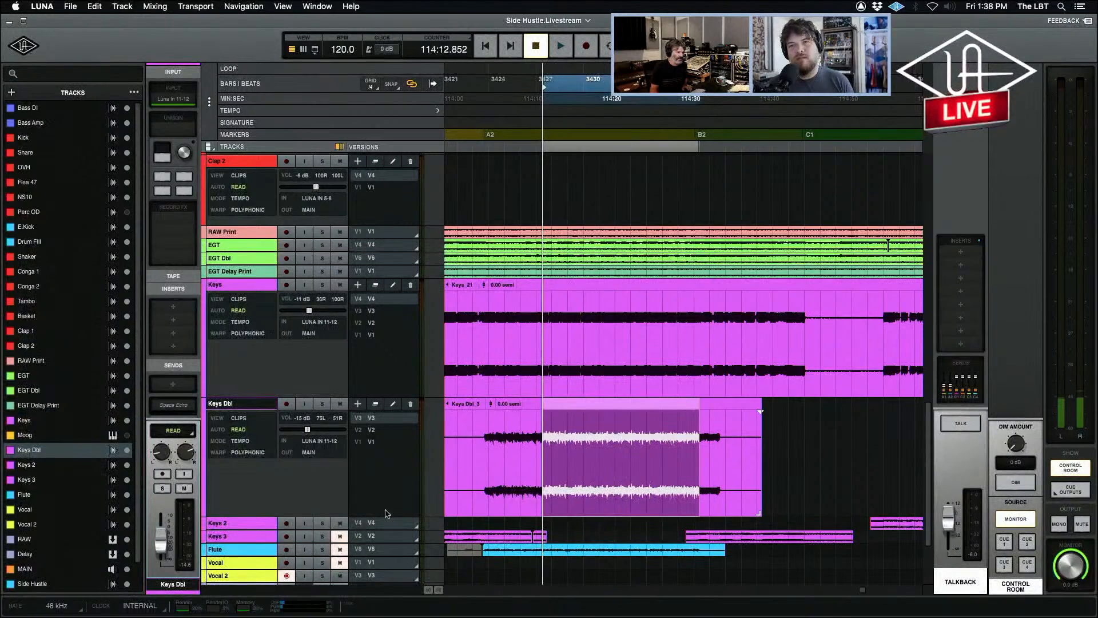
left_click_drag(237, 528, 286, 601)
scroll(793, 569, "down", 5)
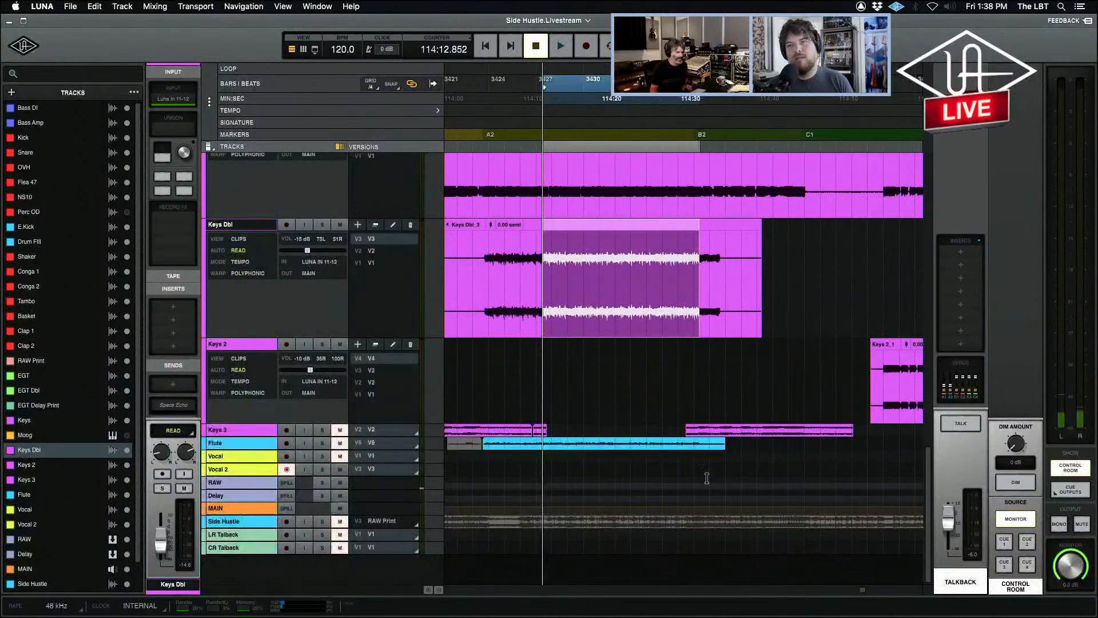
left_click_drag(243, 437, 240, 526)
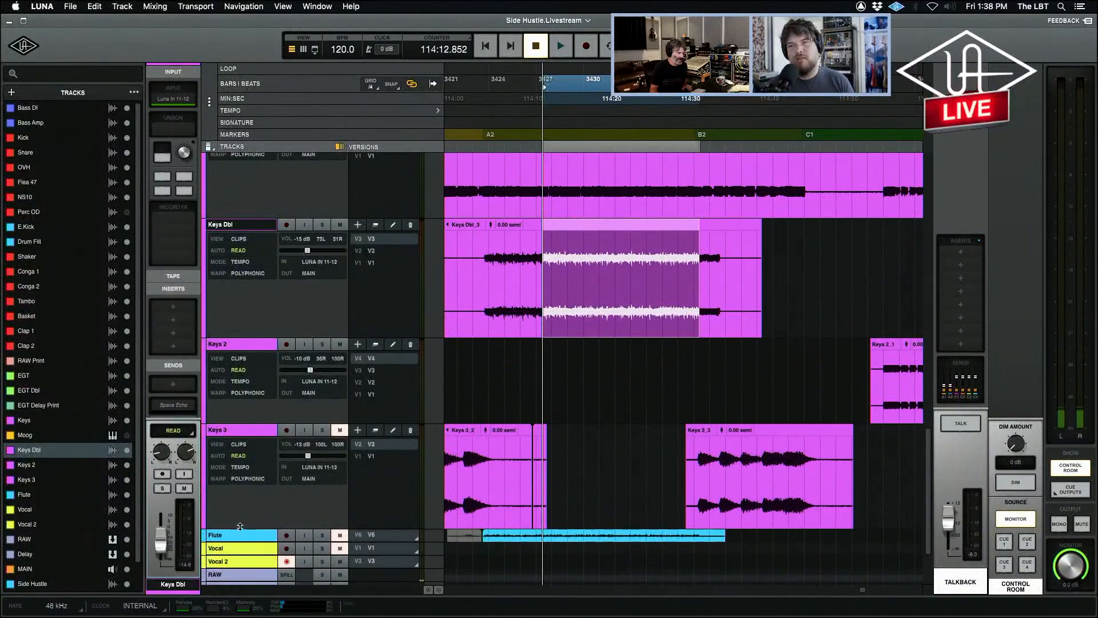
Solo and unmute Keys 3, audition the selected passage, and place the playhead at the B2 marker.
left_click(322, 430)
left_click(340, 430)
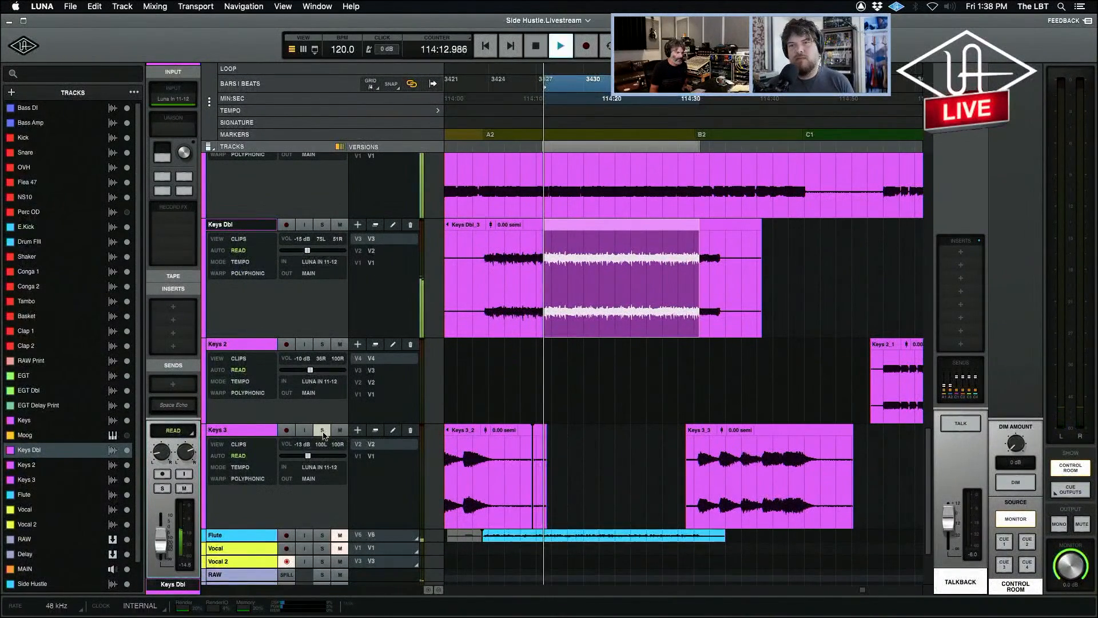
left_click(695, 398)
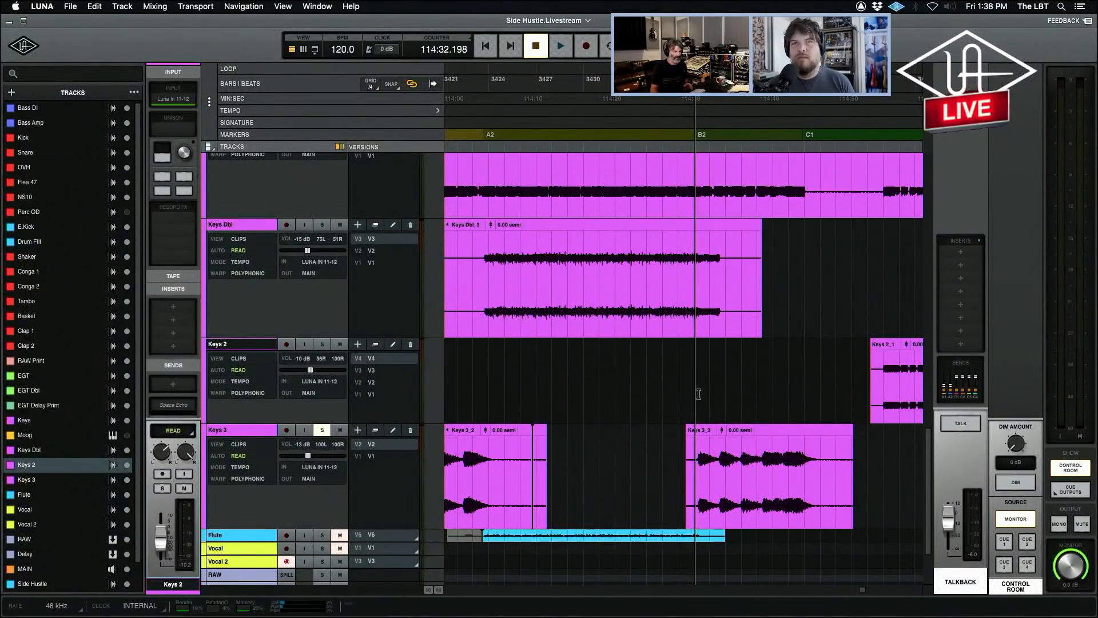
Remove the Keys 3 solo and play the mix from just before B2 to check how Keys Dbl ends against Keys 3.
left_click(526, 301)
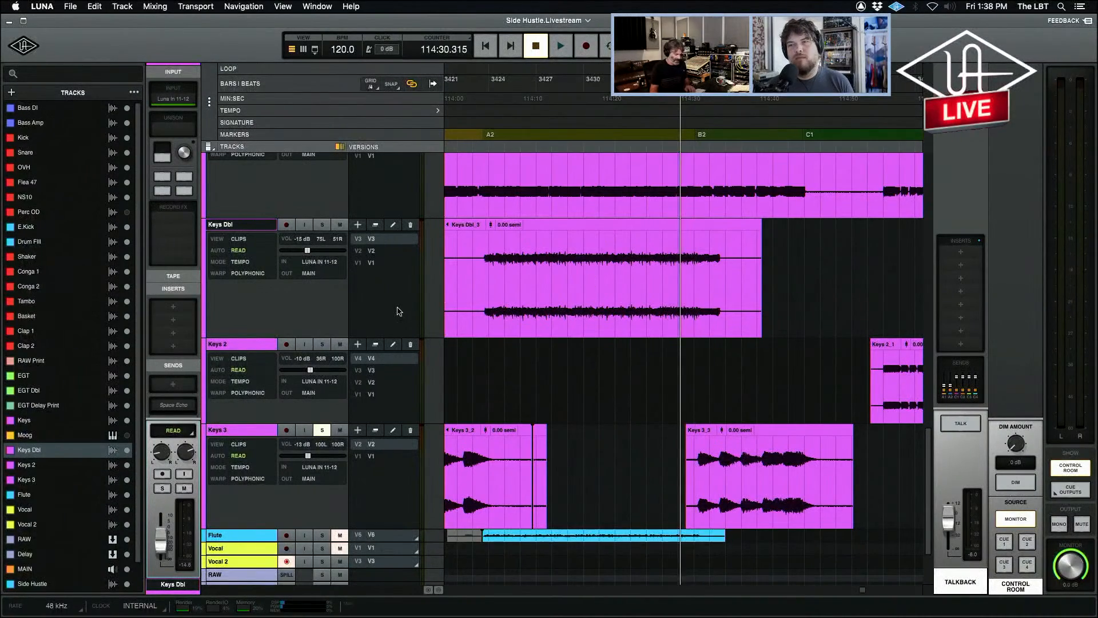
key("r")
key("r")
key("t")
key("t")
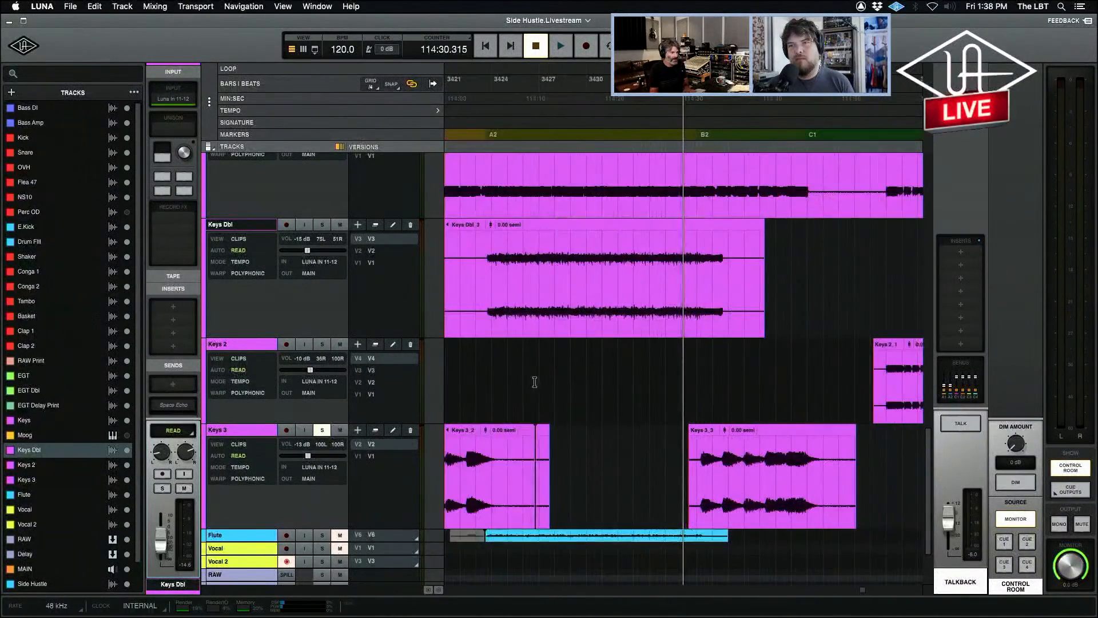
key("t")
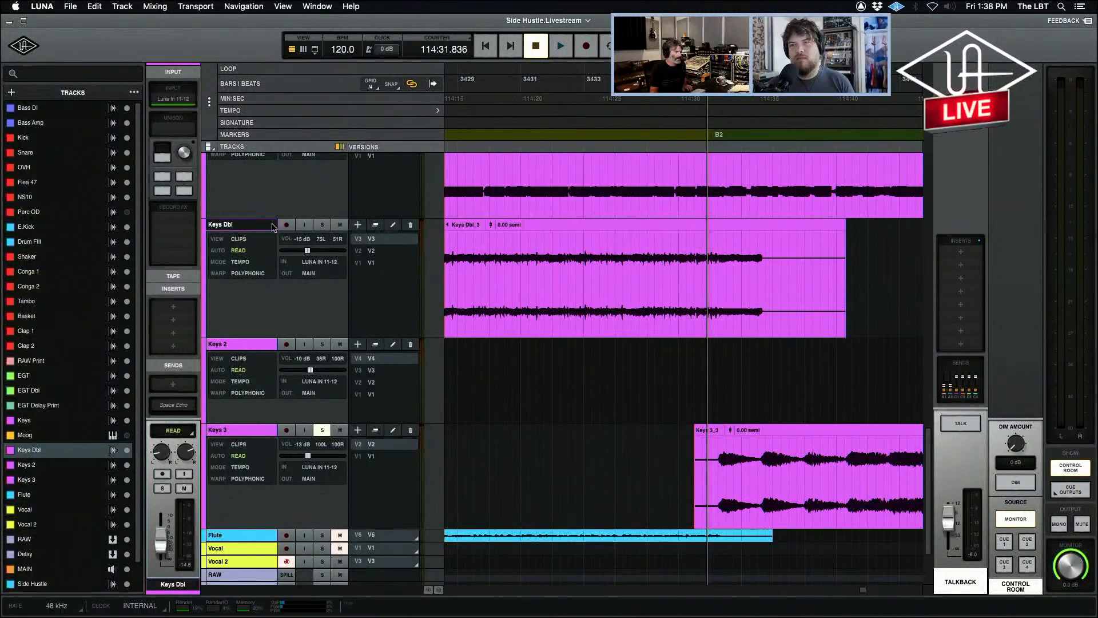
left_click(323, 430)
key("space")
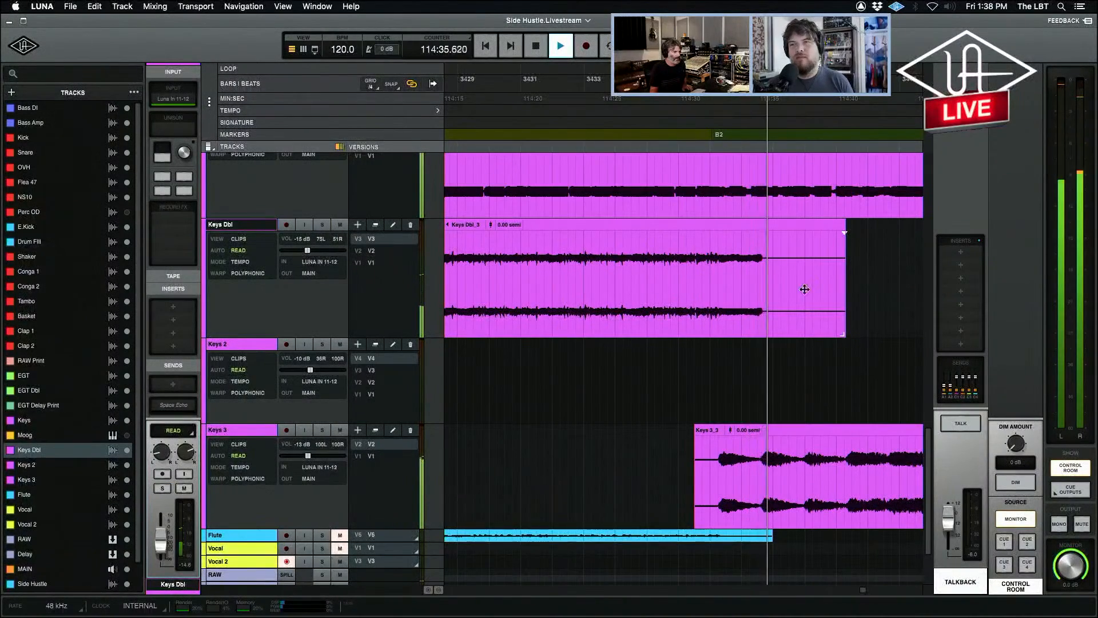
key("space")
key("space")
Mute the tail of the Keys Dbl clip from the B2 marker onward and play across the edit.
left_click_drag(864, 256, 715, 277)
key("super+m")
key("space")
left_click(693, 246)
key("space")
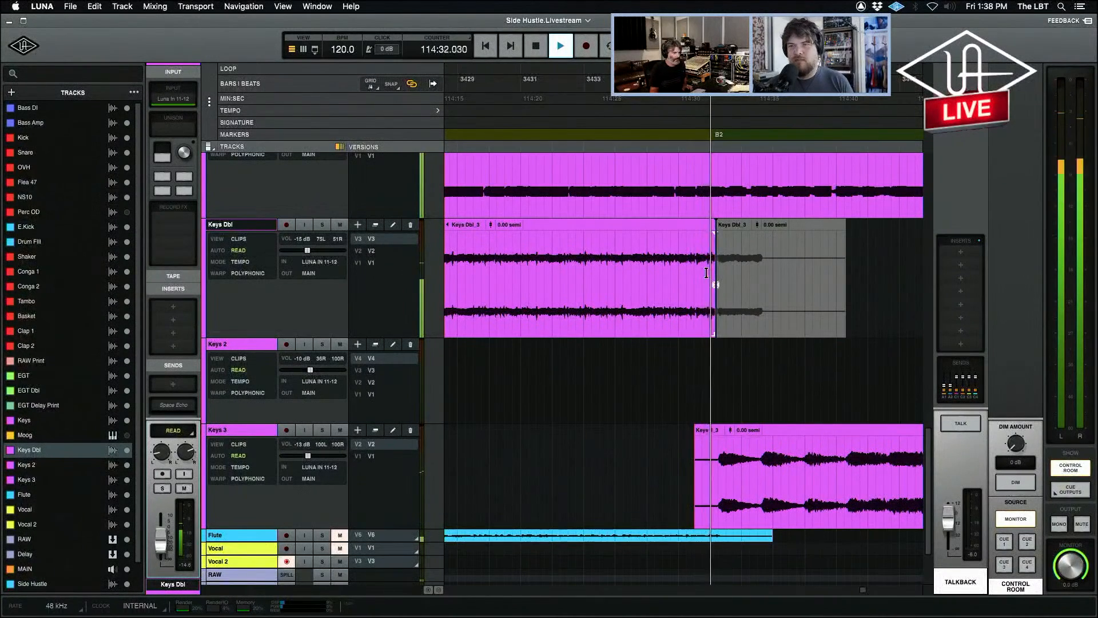
key("space")
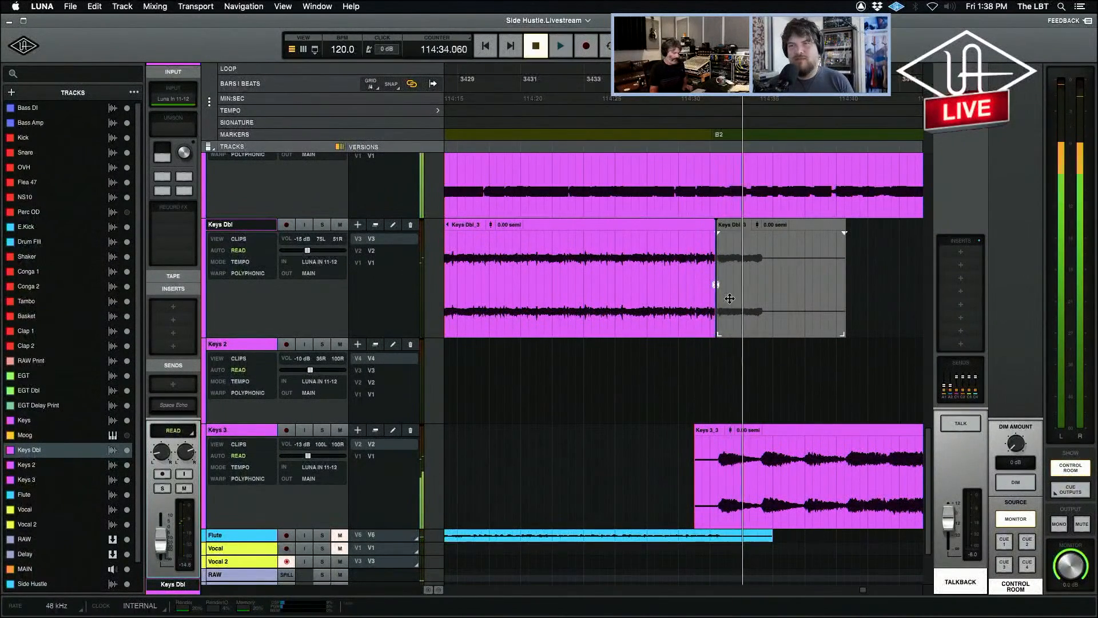
Add a short fade-out to the end of the active Keys Dbl clip just before B2.
key("t")
left_click_drag(728, 316, 708, 286)
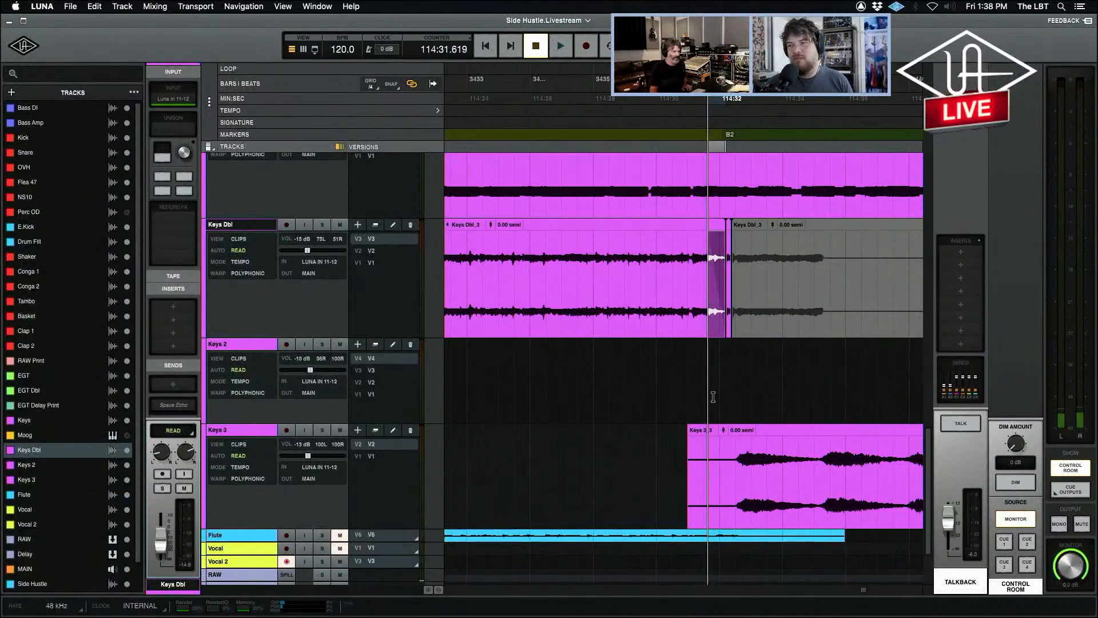
key("f")
Solo Keys 3 and play it from the B2 marker, remove the solo to compare it within the mix, and stop.
left_click(705, 456)
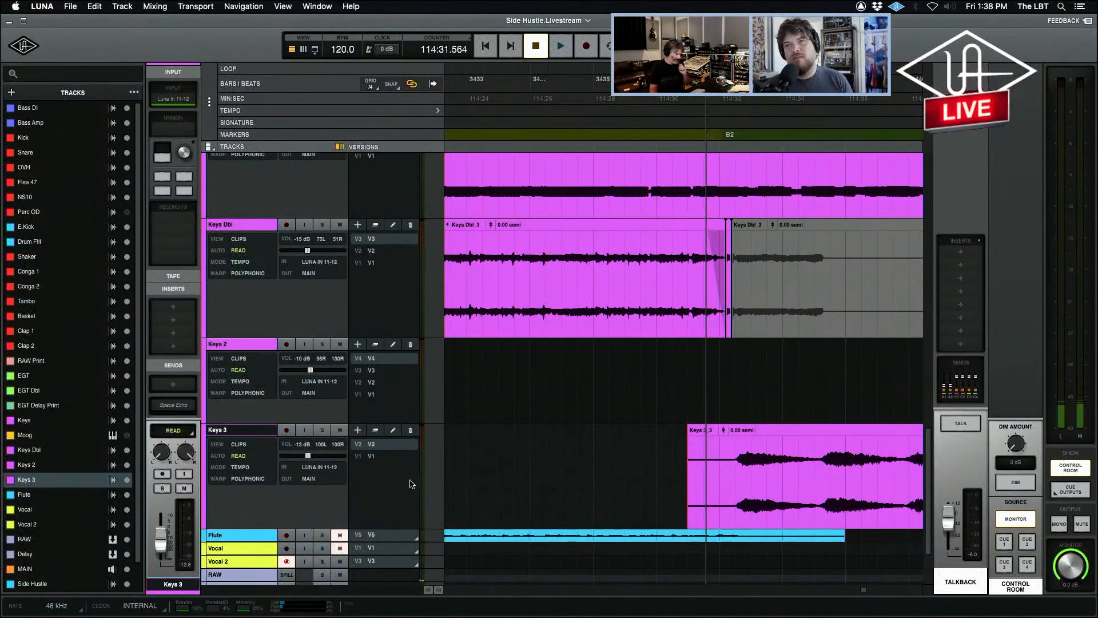
left_click(321, 430)
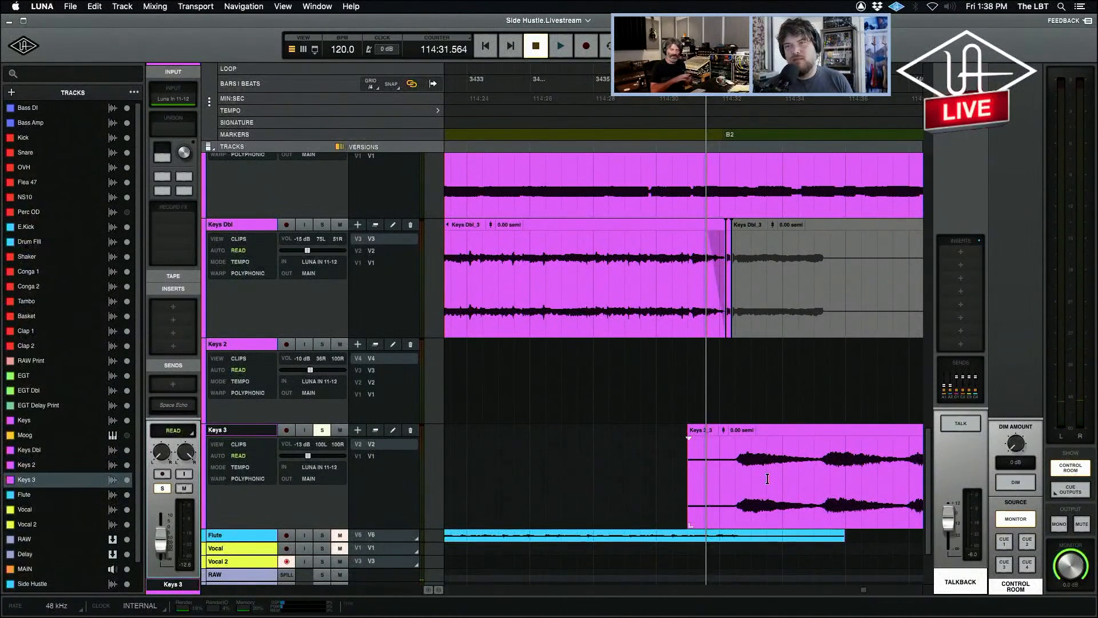
key("r")
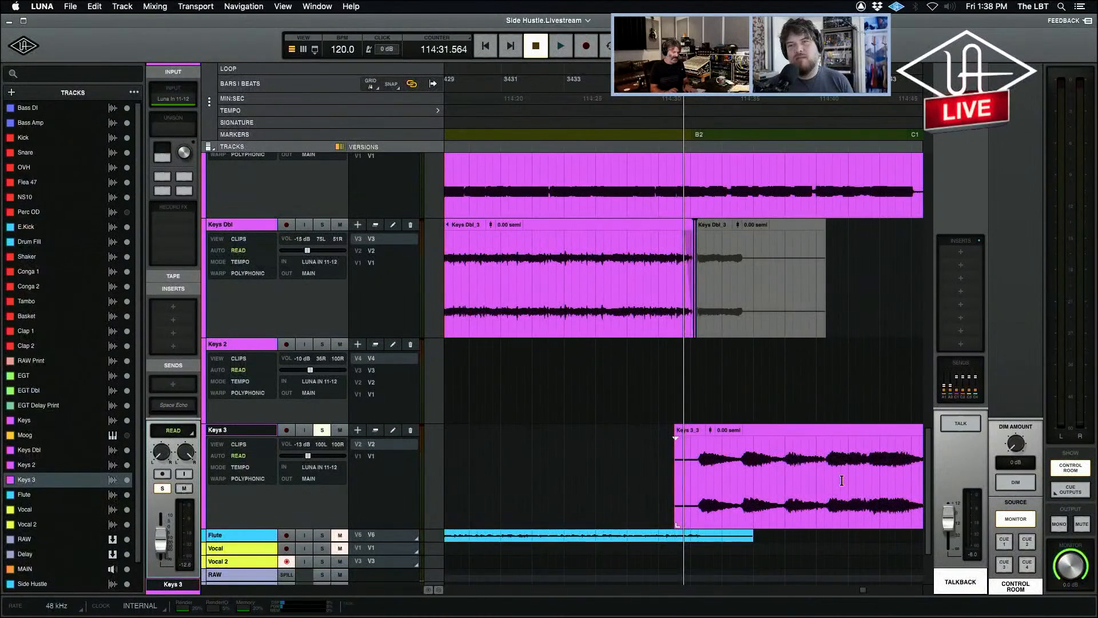
key("r")
left_click(691, 450)
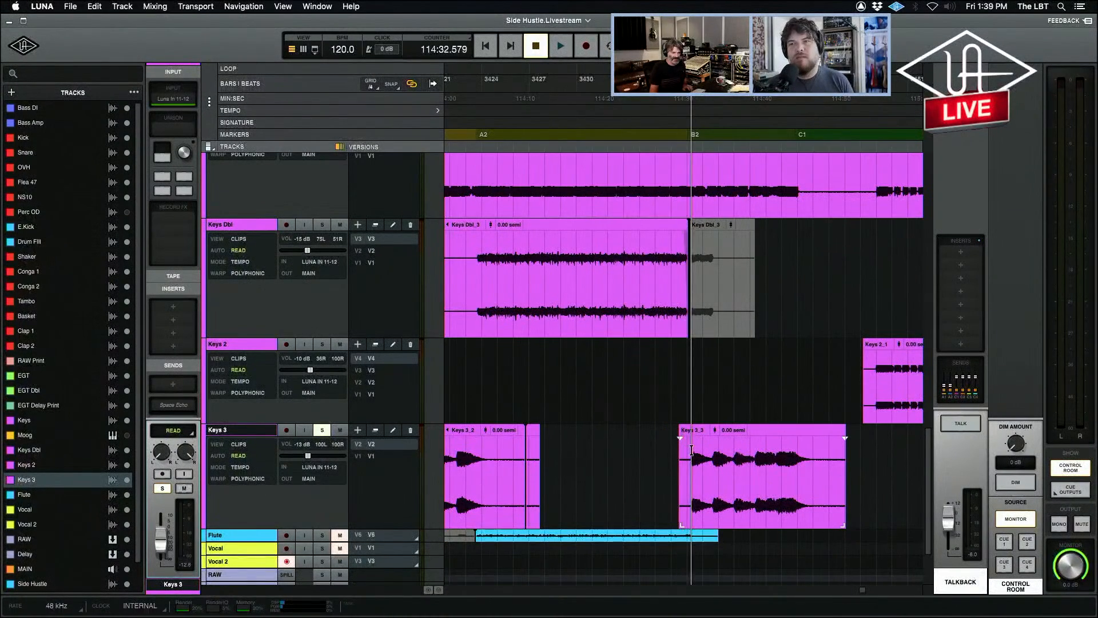
key("space")
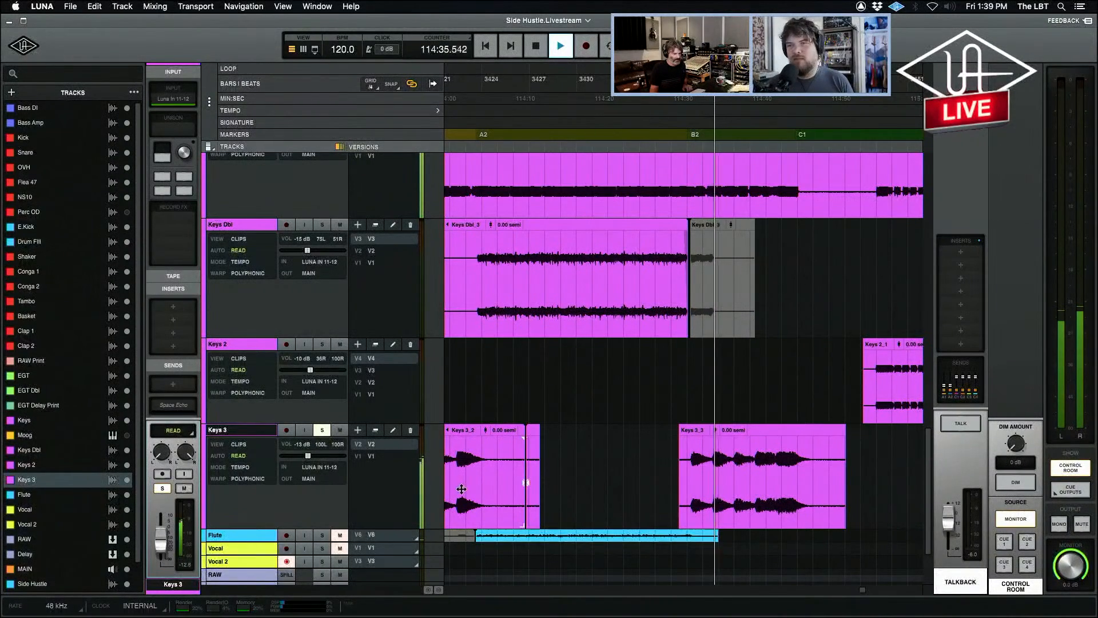
left_click(322, 430)
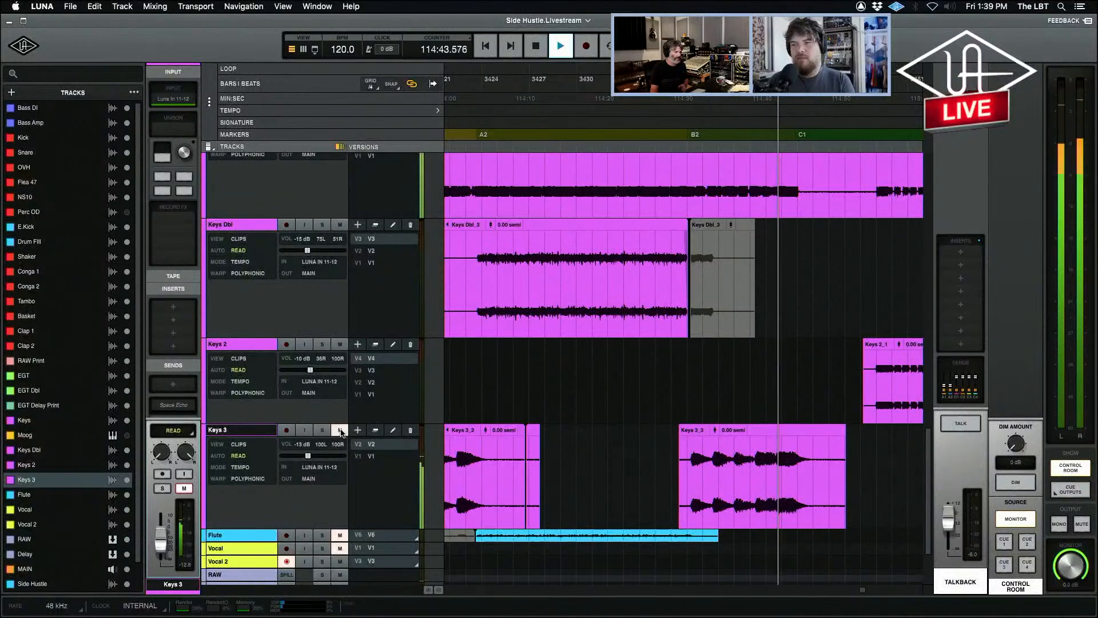
key("space")
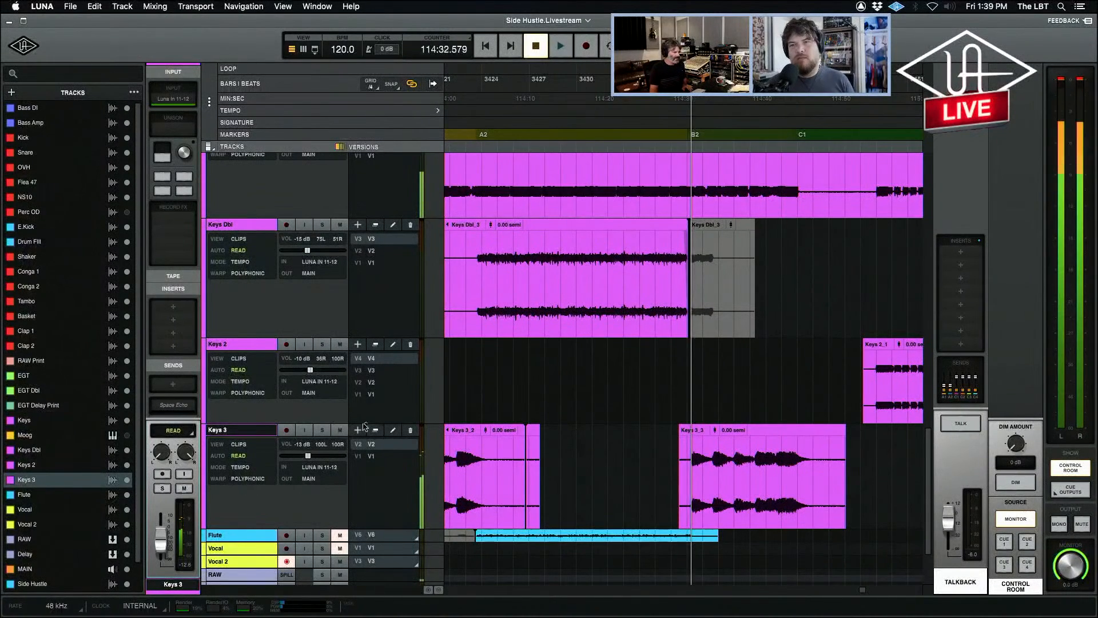
Raise the Keys 3 volume to -10 dB and play from B2, toggling its solo on and off to check the level.
left_click_drag(309, 458, 311, 457)
key("space")
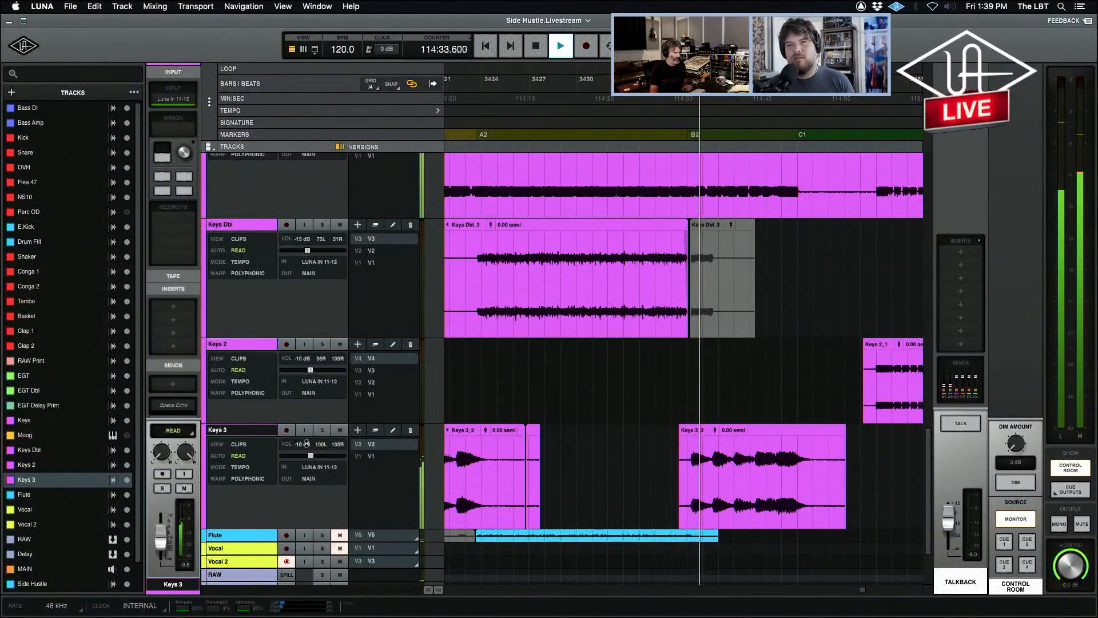
left_click(323, 432)
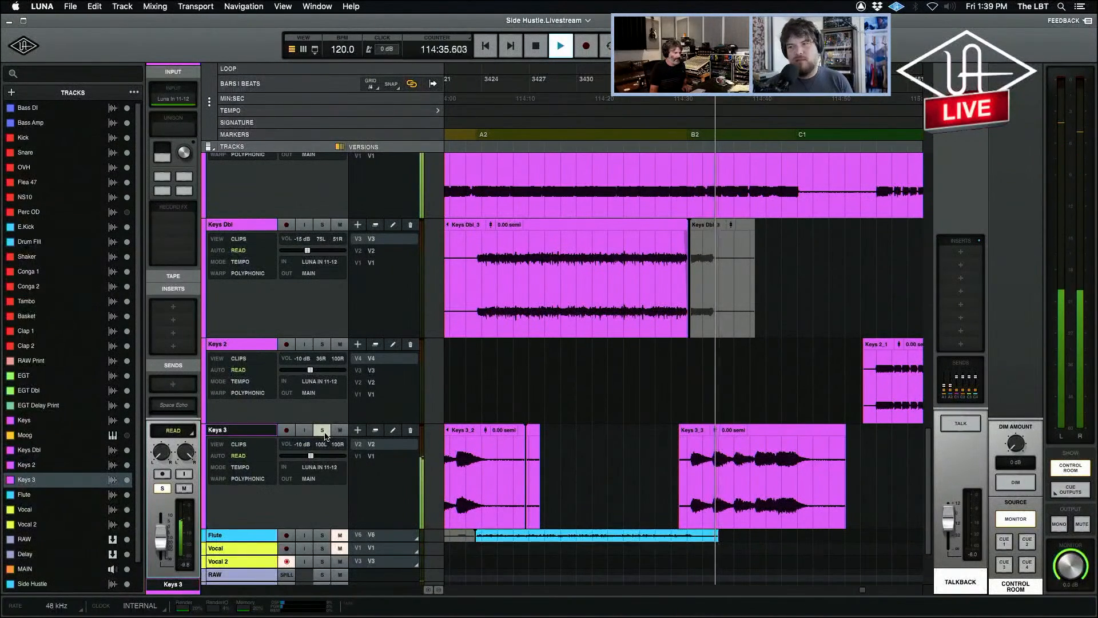
left_click(323, 432)
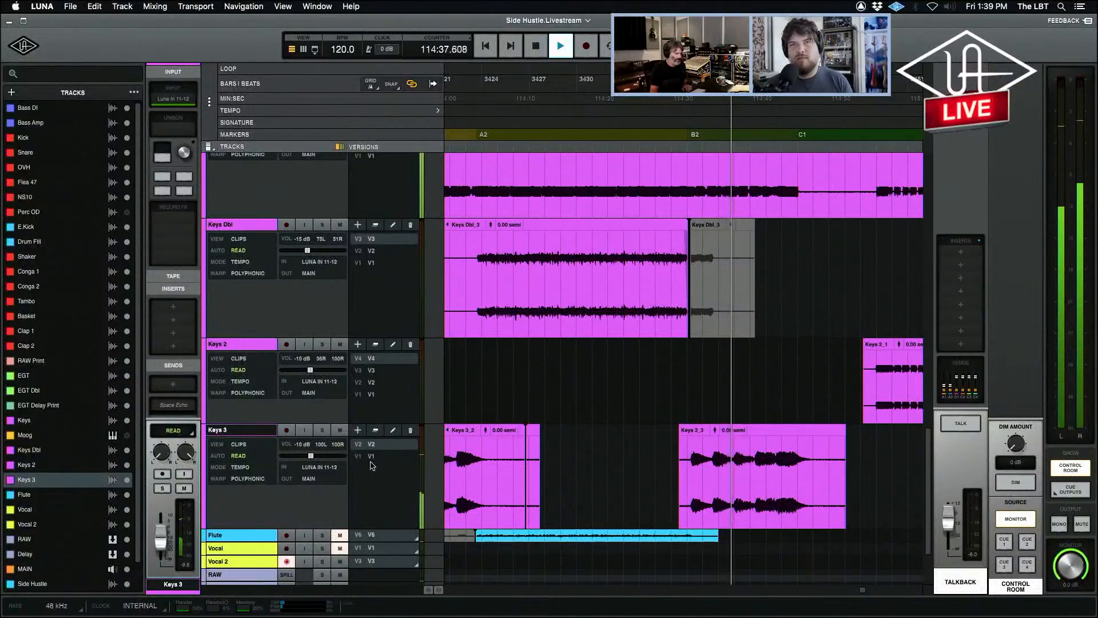
Stop playback, play the first Keys 2 clip between C1 and A3 with the track soloed, and mute Keys 2.
key("r")
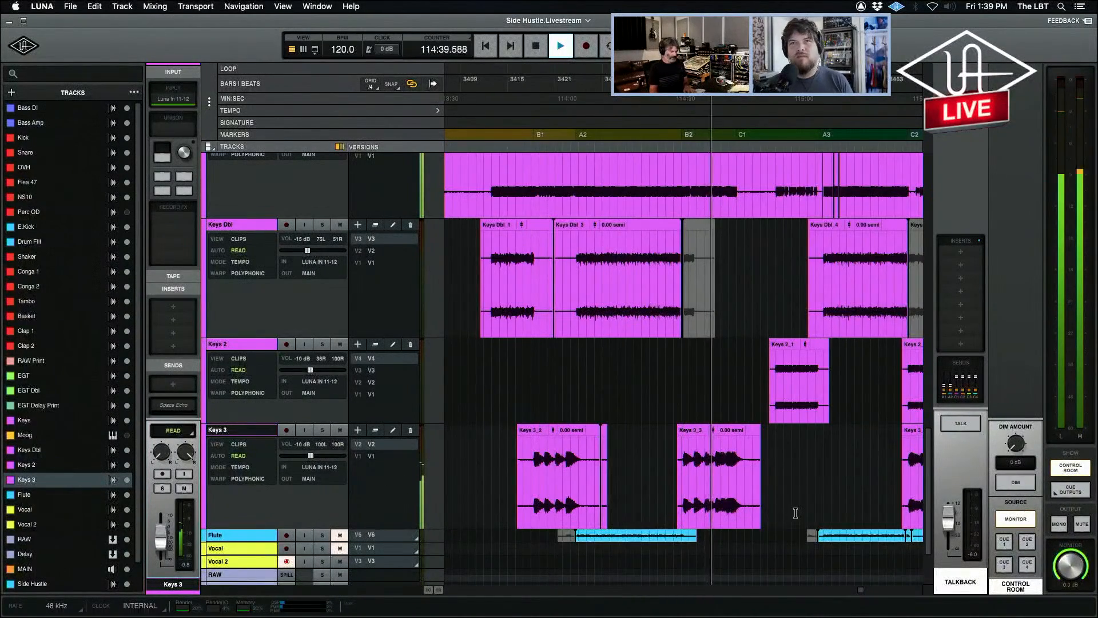
key("r")
key("space")
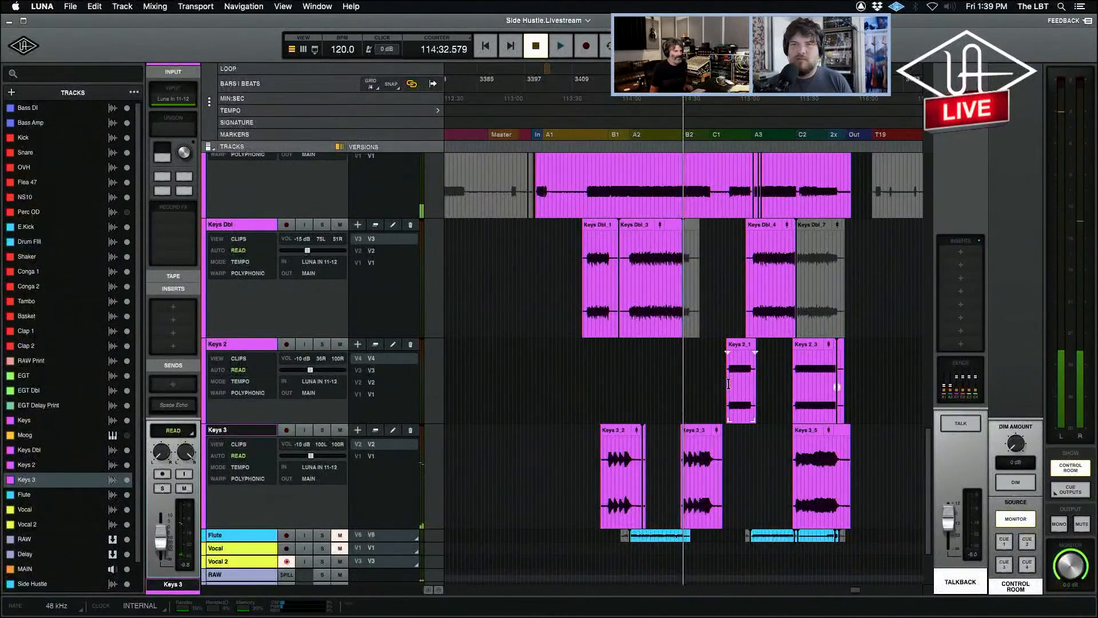
left_click(731, 281)
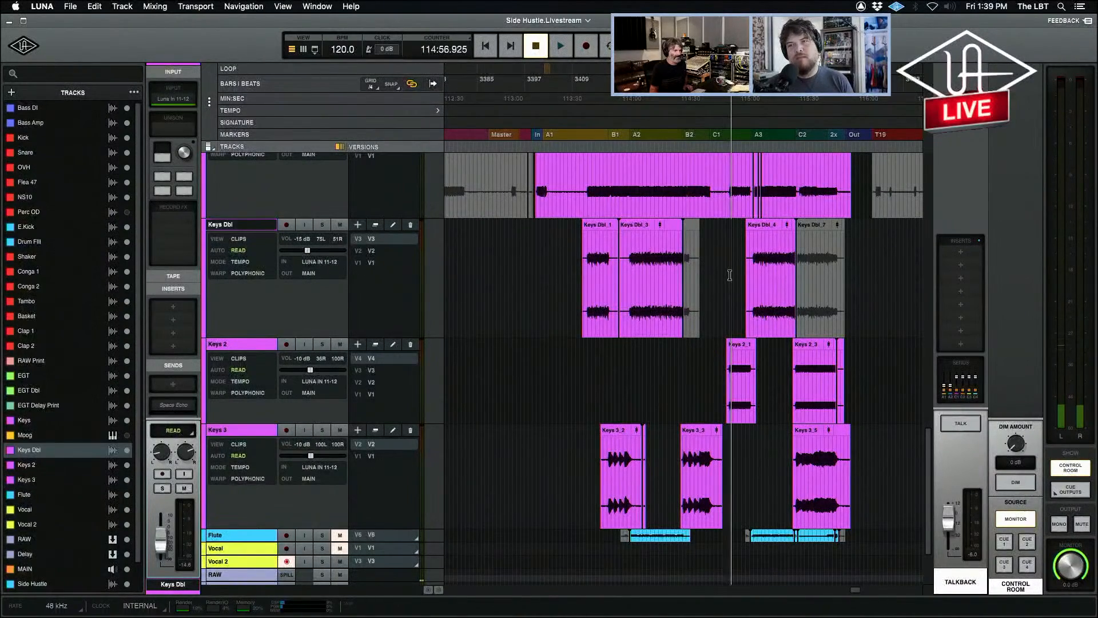
scroll(731, 281, "down", 1)
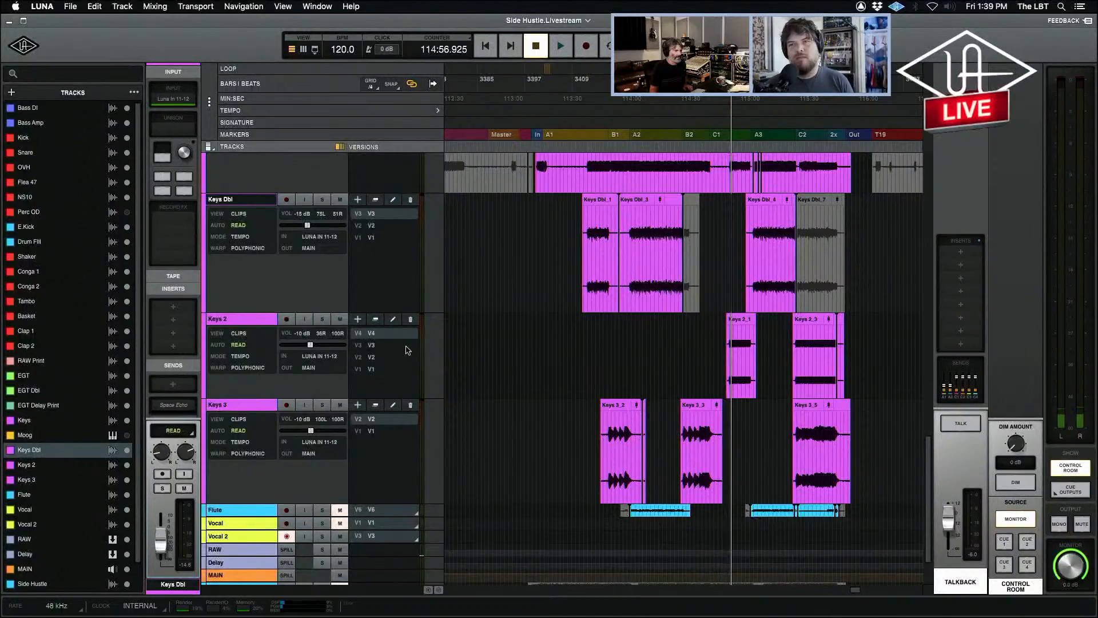
scroll(408, 350, "down", 2)
scroll(408, 350, "up", 6)
scroll(408, 350, "down", 4)
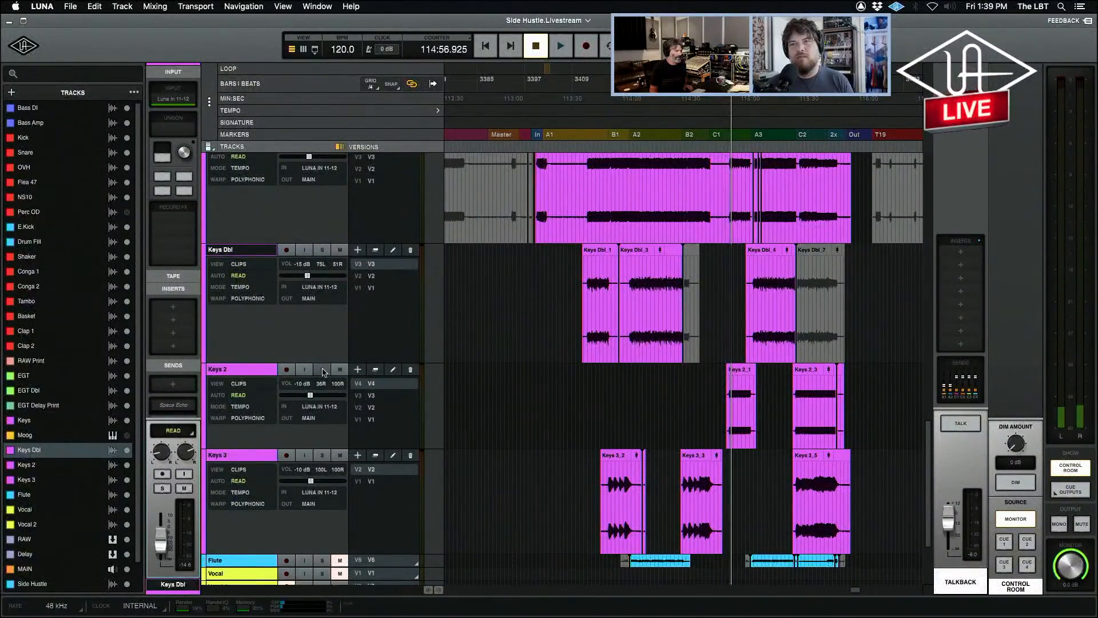
key("space")
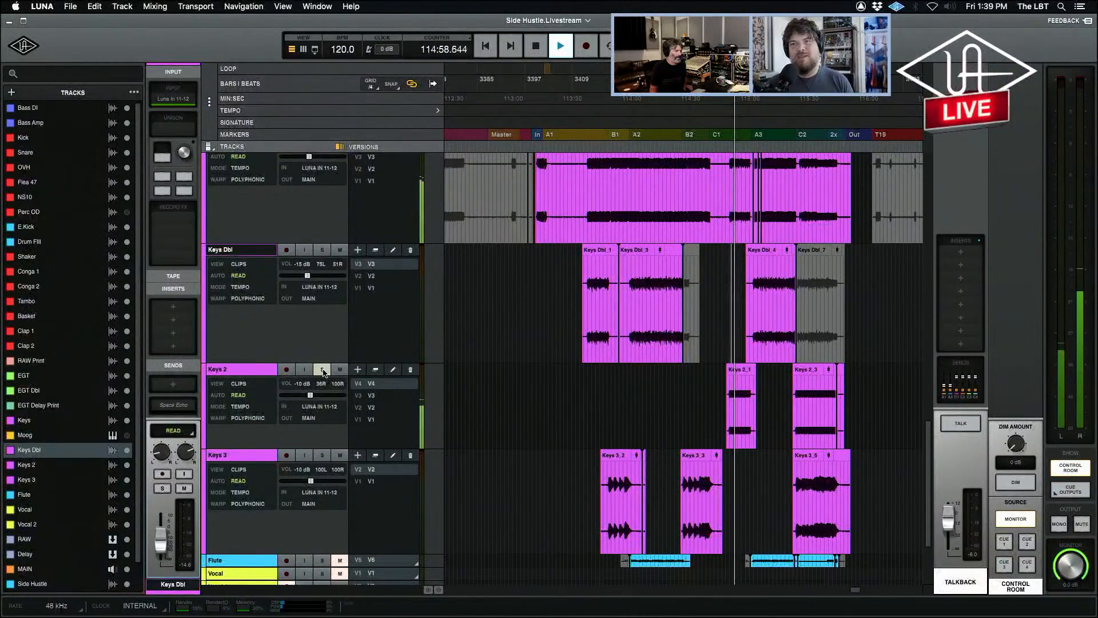
key("space")
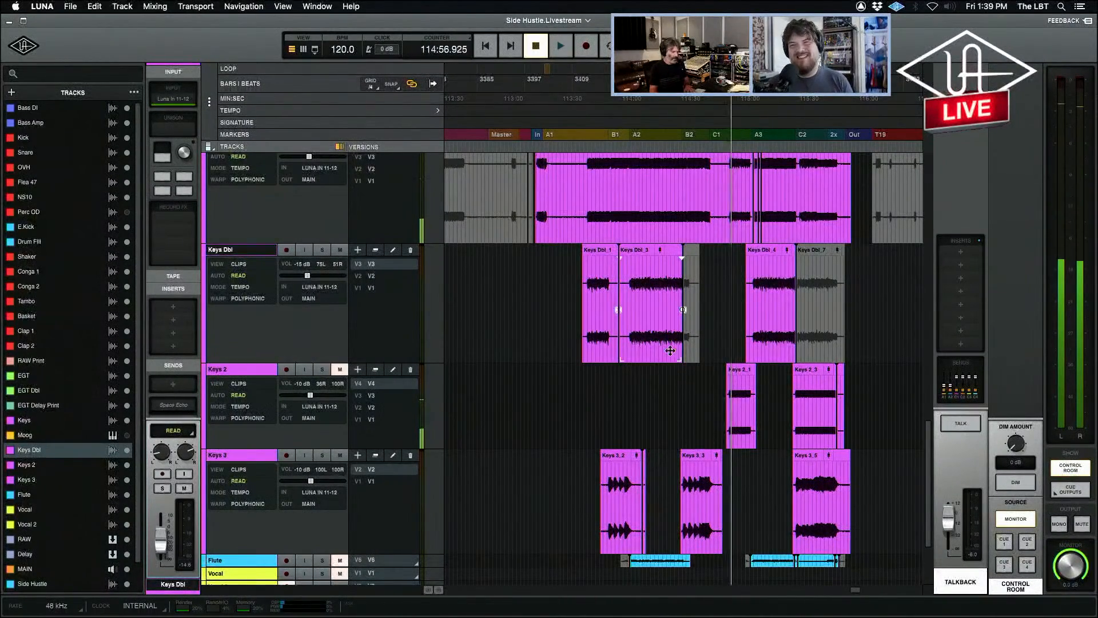
Place the playhead just before the Keys phrase between C1 and A3 and play it soloed and in the mix.
key("t")
key("t")
key("t")
left_click(671, 266)
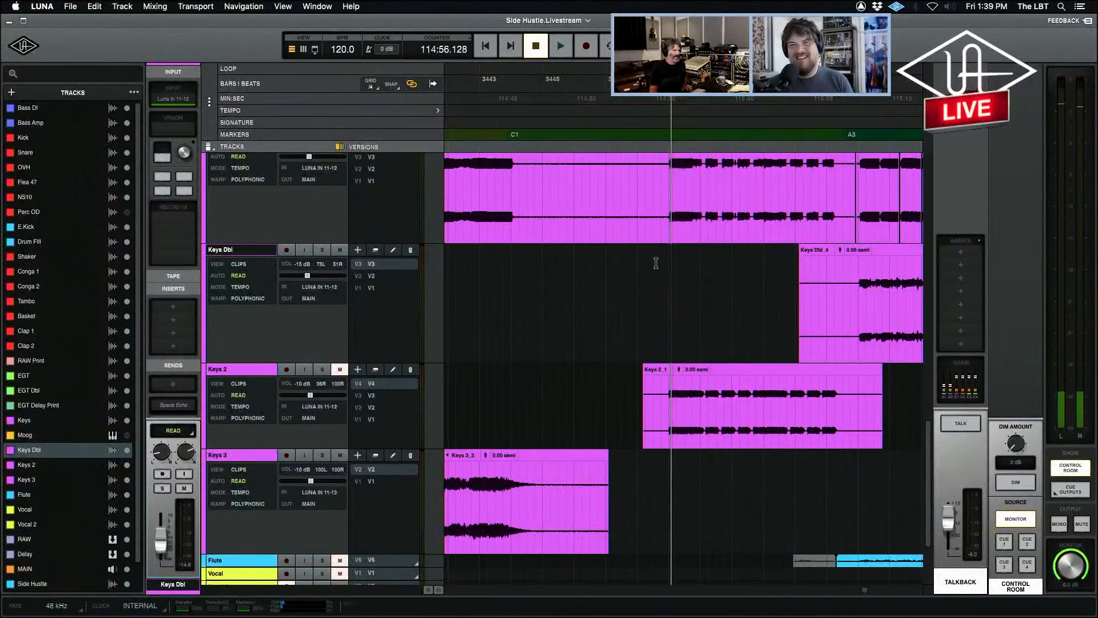
left_click(665, 169)
scroll(338, 229, "down", 2)
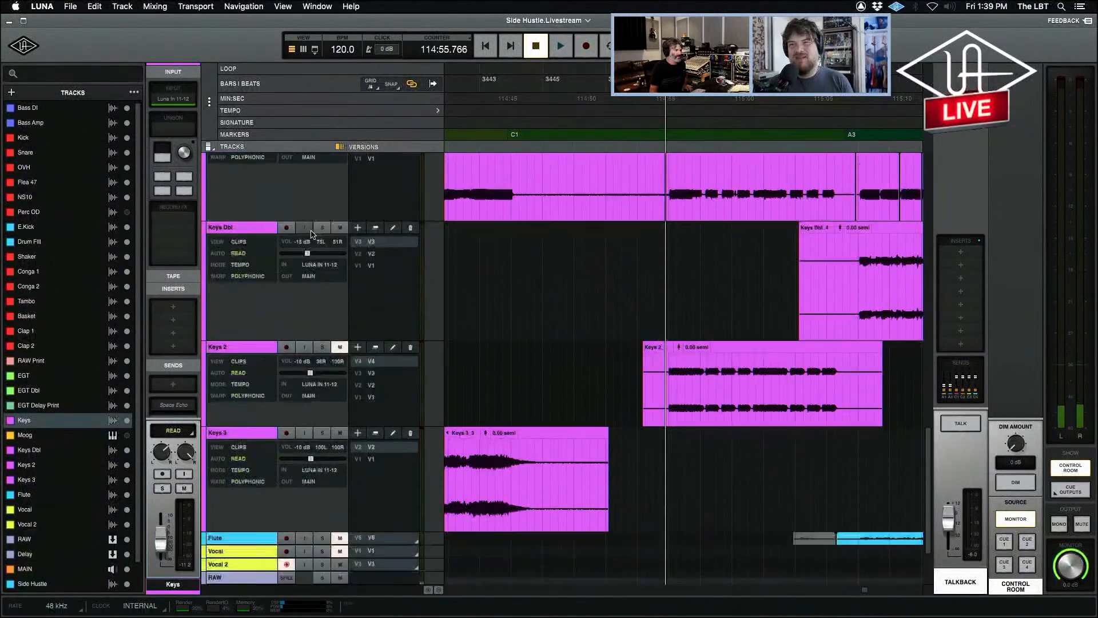
scroll(337, 229, "up", 4)
left_click(325, 210)
key("space")
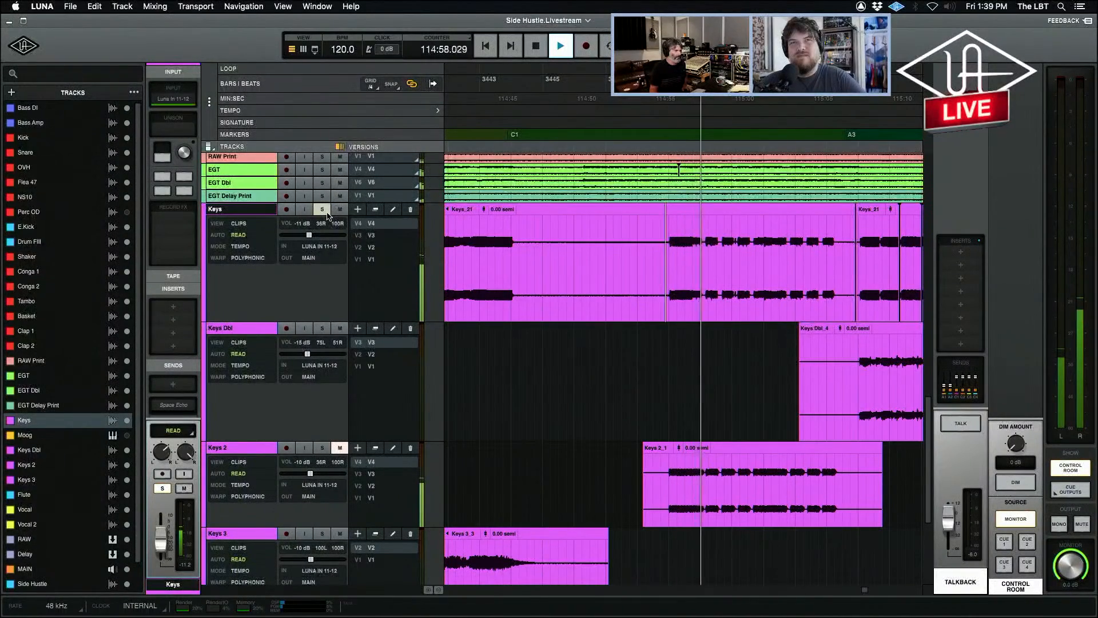
left_click(324, 209)
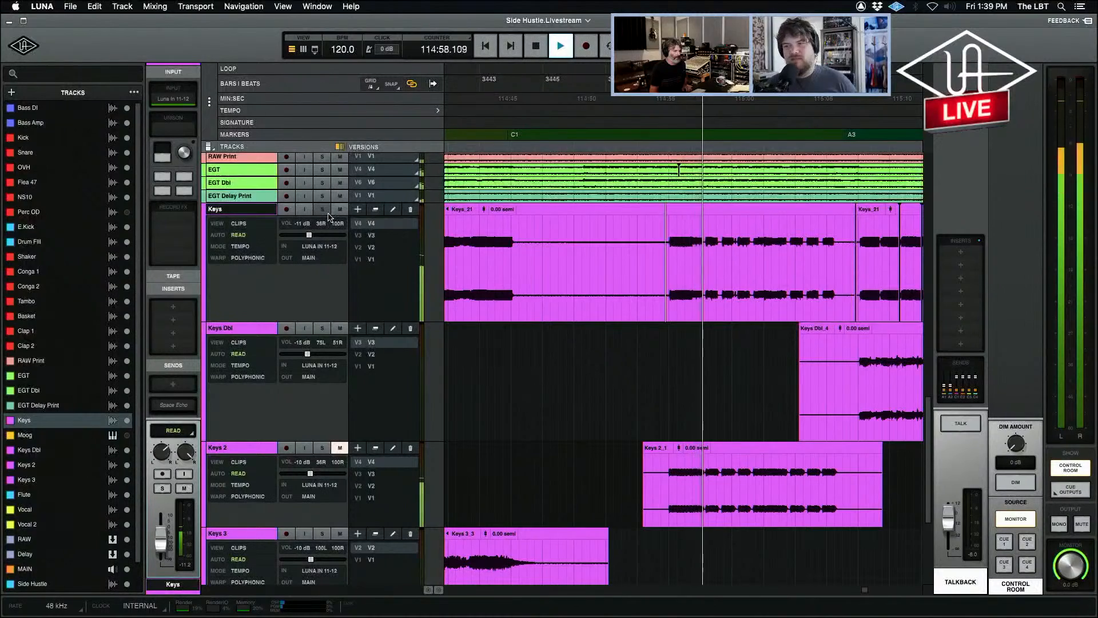
key("space")
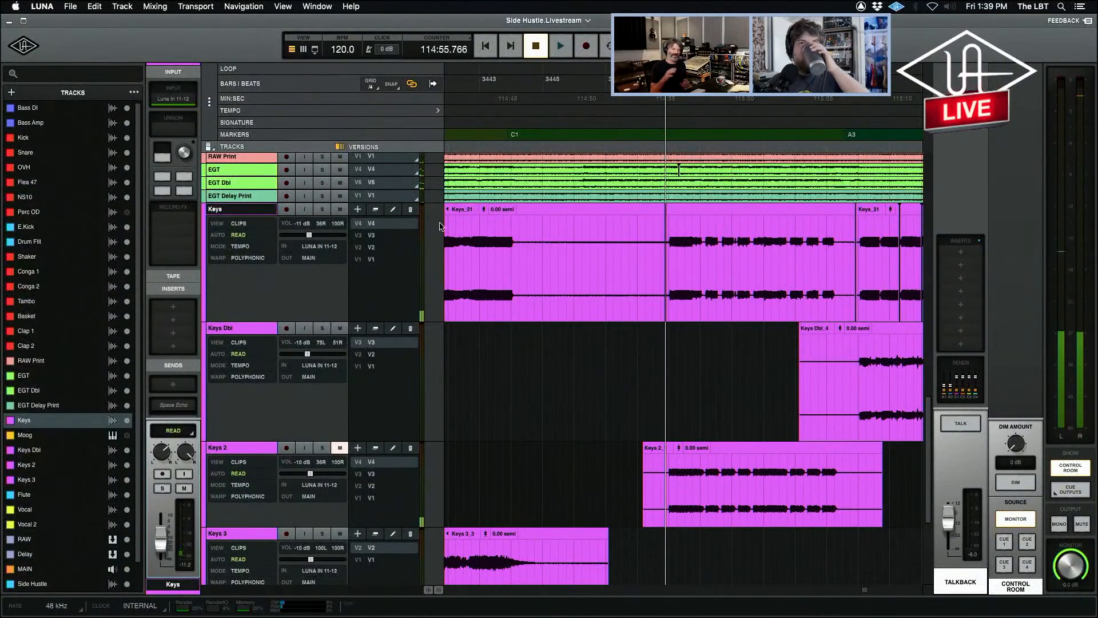
Solo Keys again to replay the phrase before A3, stop, and remove the solo.
left_click(323, 211)
key("space")
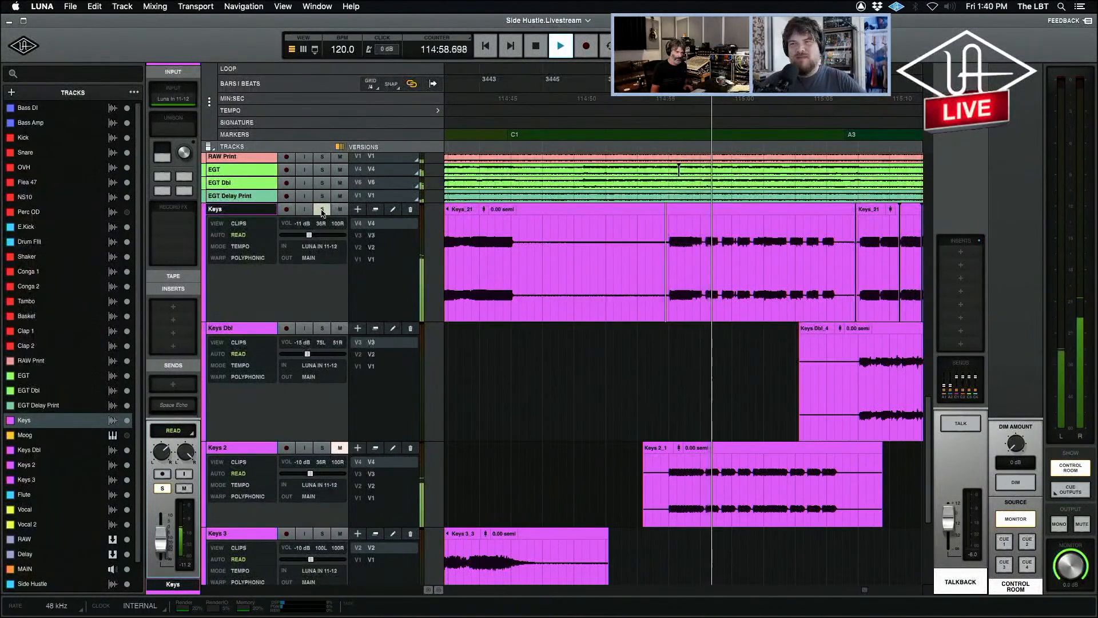
key("space")
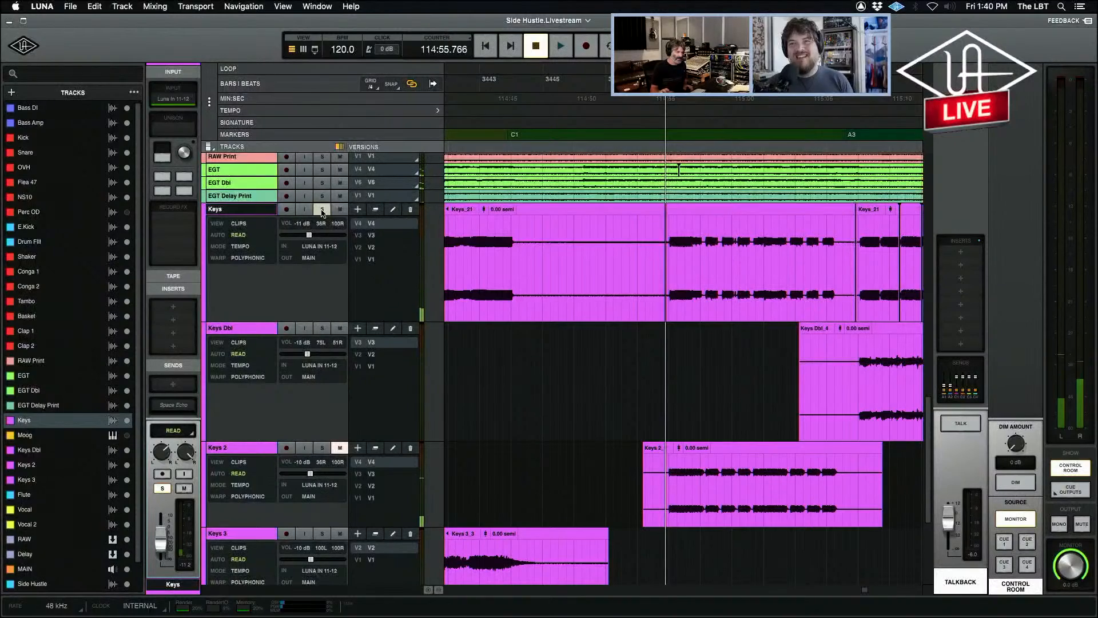
left_click(322, 211)
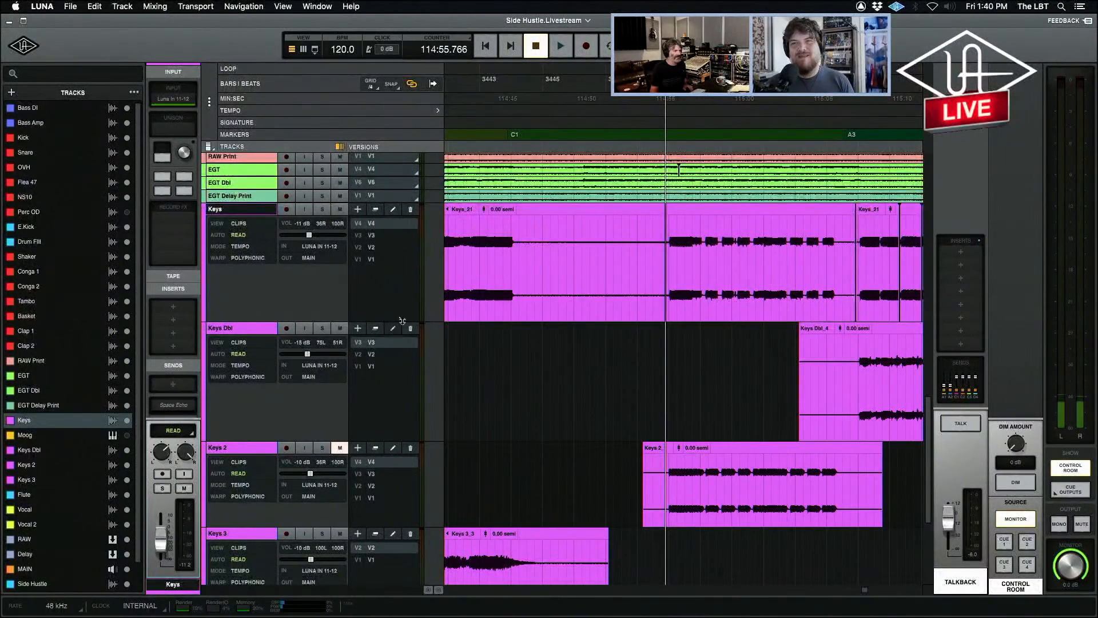
Unmute and solo Keys 2 to audition its first clip, replay it unsoloed in the mix past A3, and stop.
key("space")
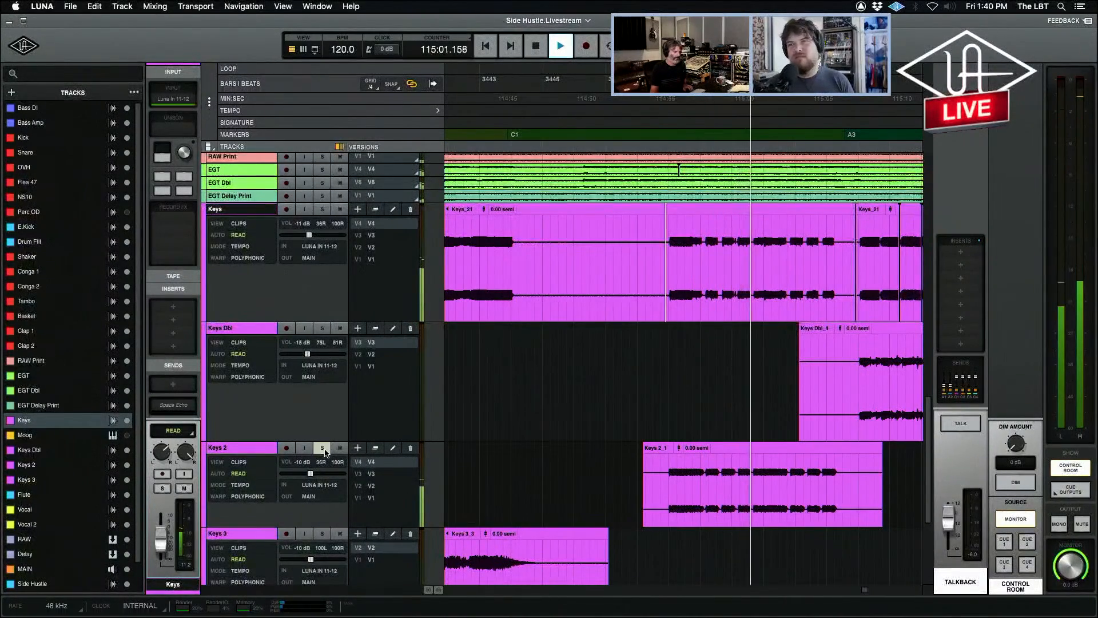
key("space")
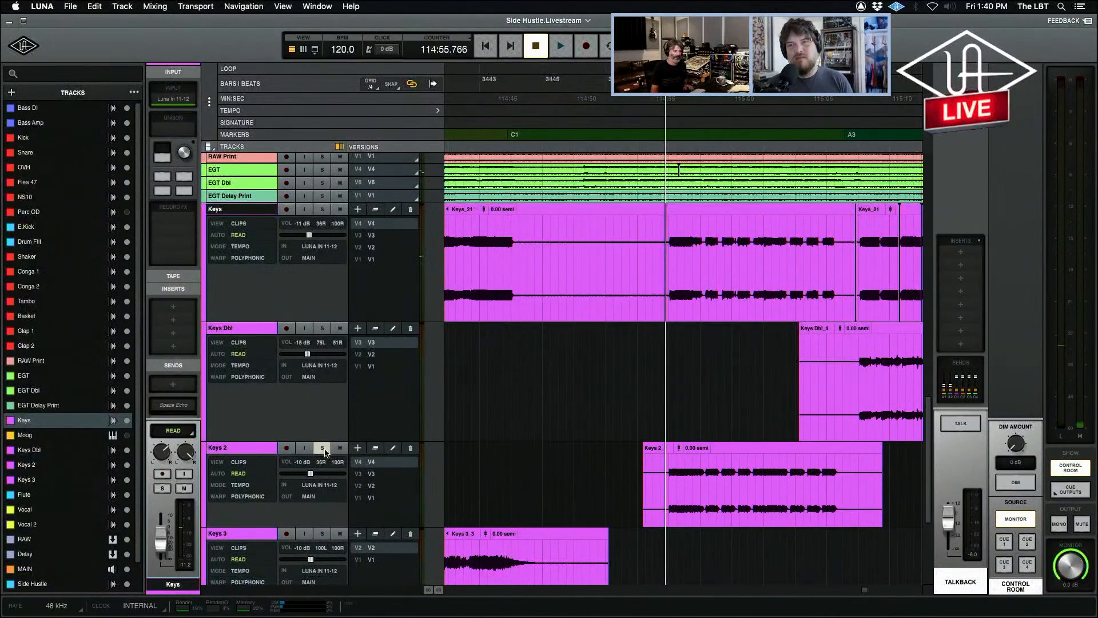
key("space")
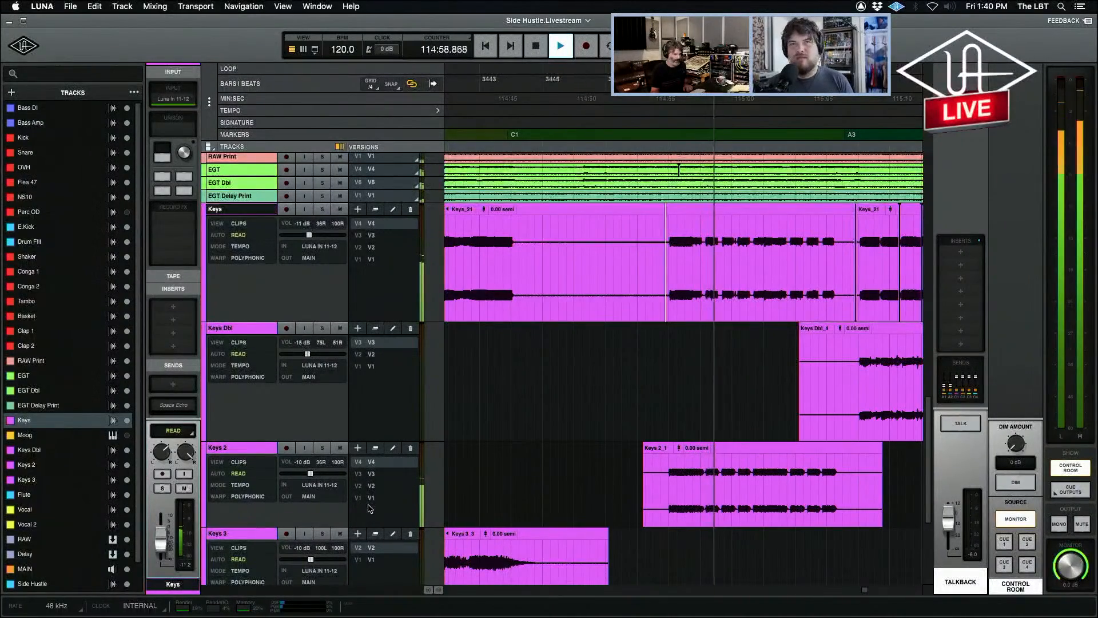
key("r")
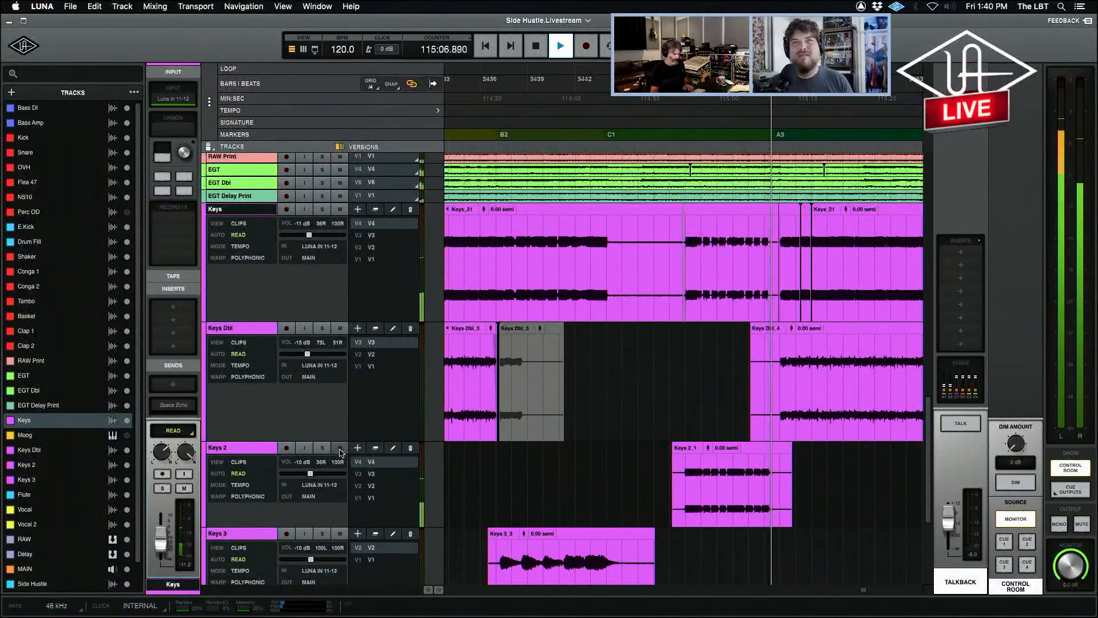
key("r")
key("space")
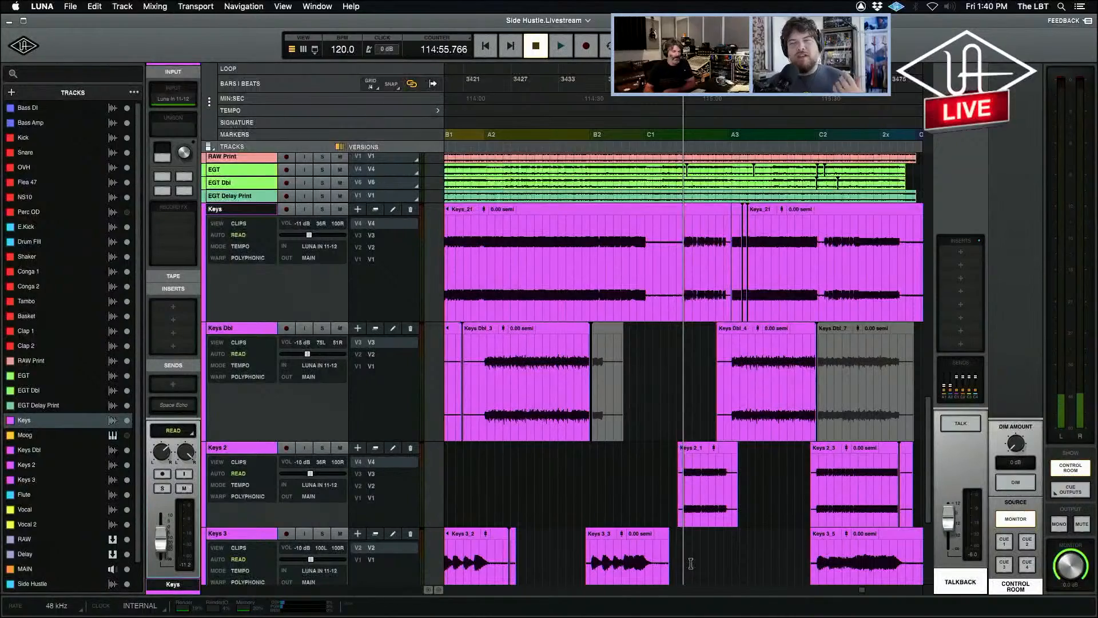
Increase the height of the Flute track to show its clips and controls in full.
scroll(725, 556, "down", 2)
scroll(725, 557, "down", 2)
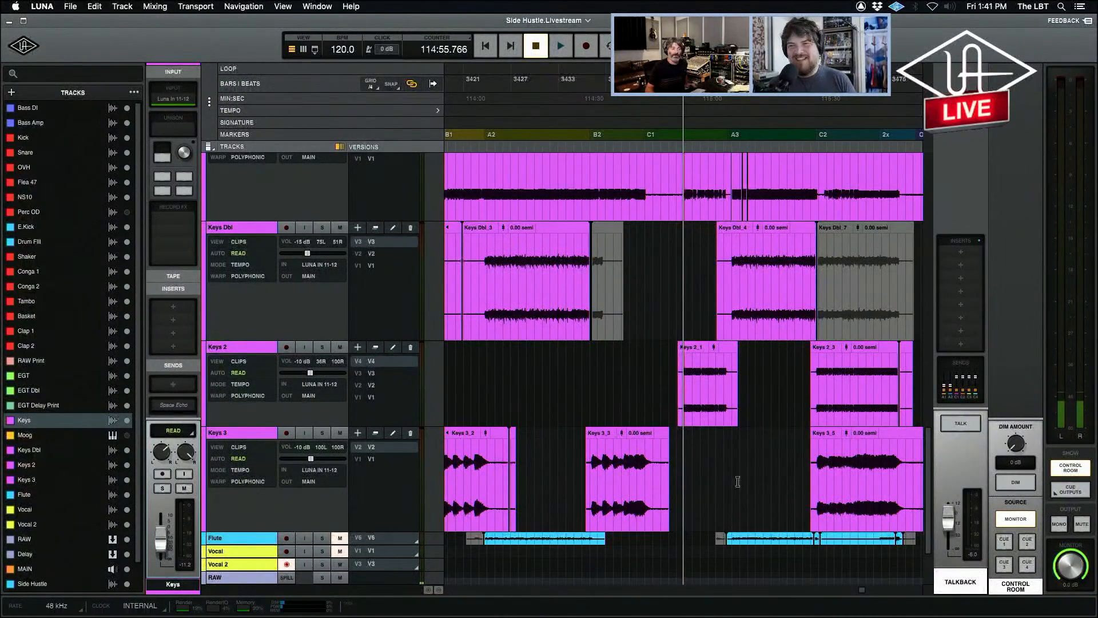
mouse_move(929, 485)
left_mouse_down()
mouse_move(925, 212)
mouse_move(927, 464)
left_mouse_up()
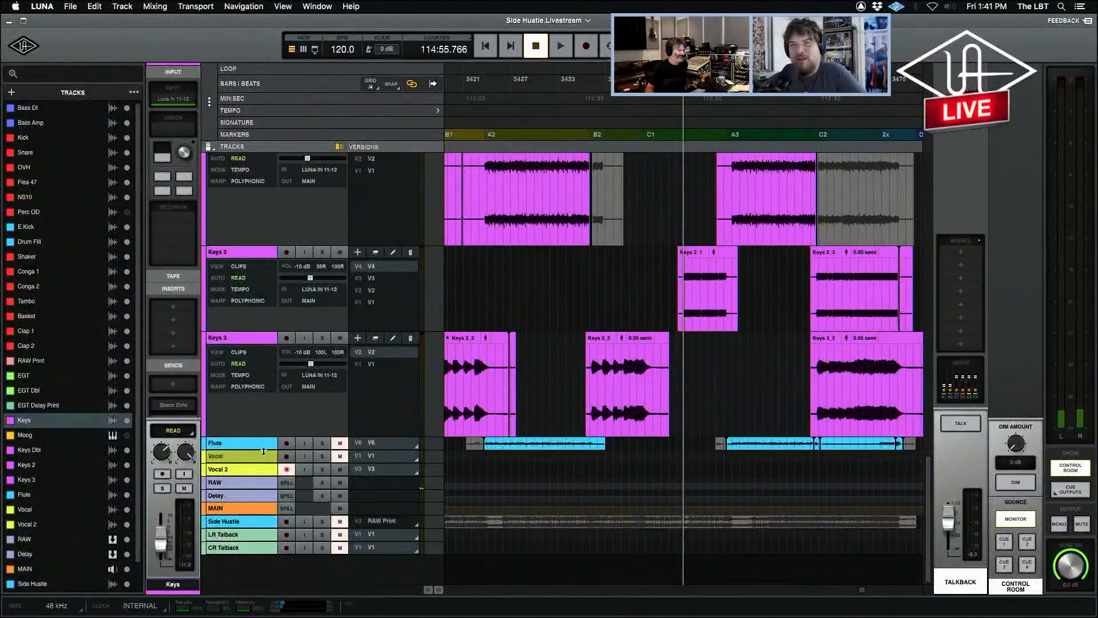
left_click_drag(252, 450, 275, 563)
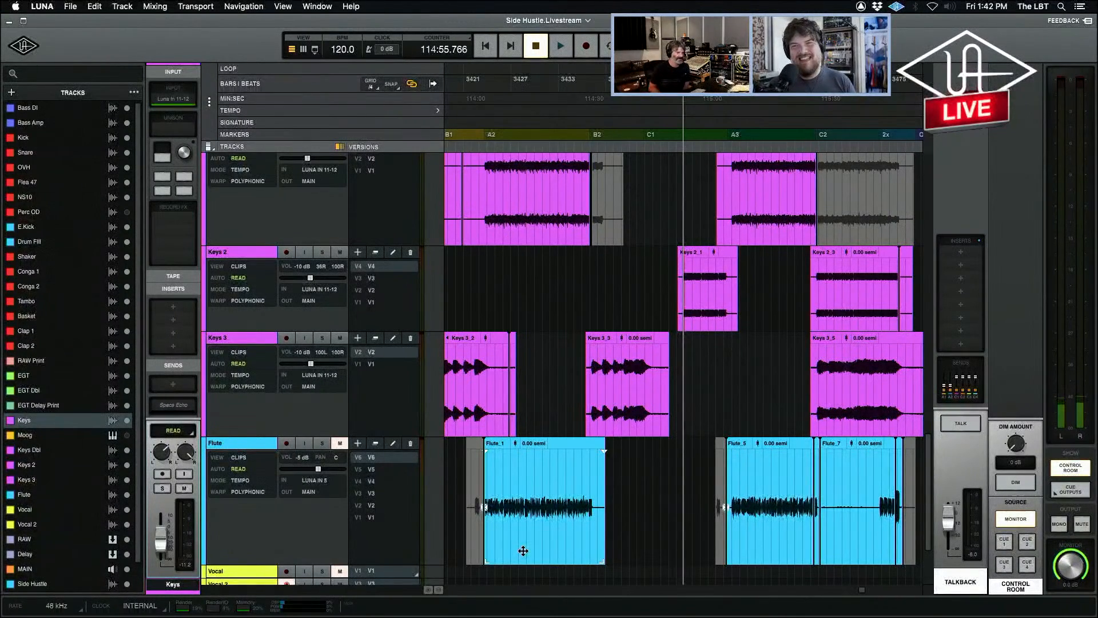
Place the playhead just before the active Flute clip at A2 and start playback.
key("t")
key("t")
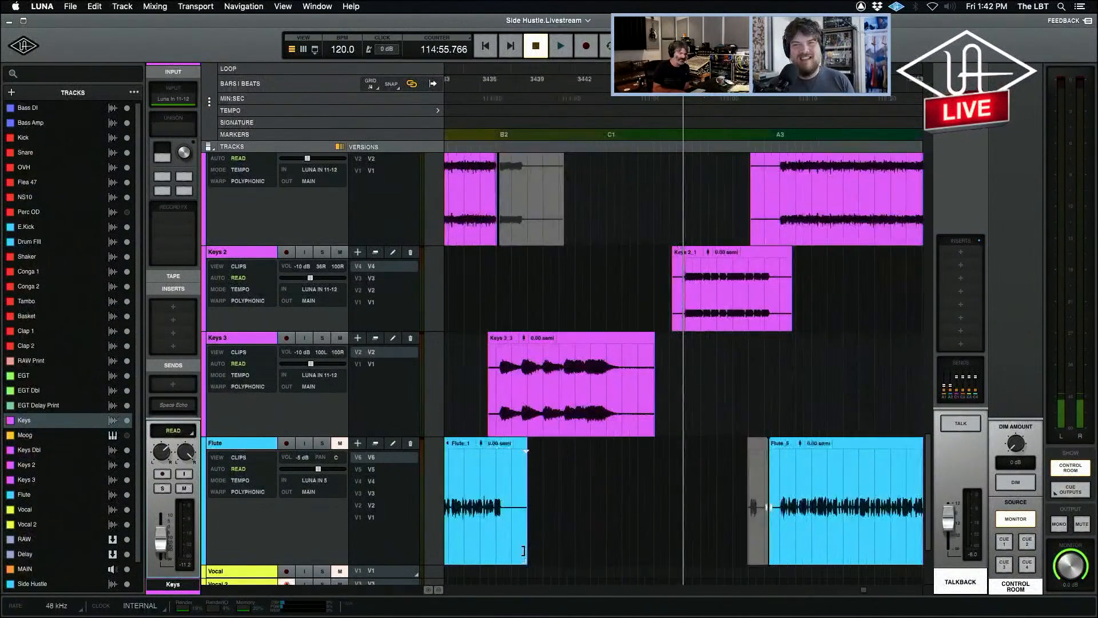
key("r")
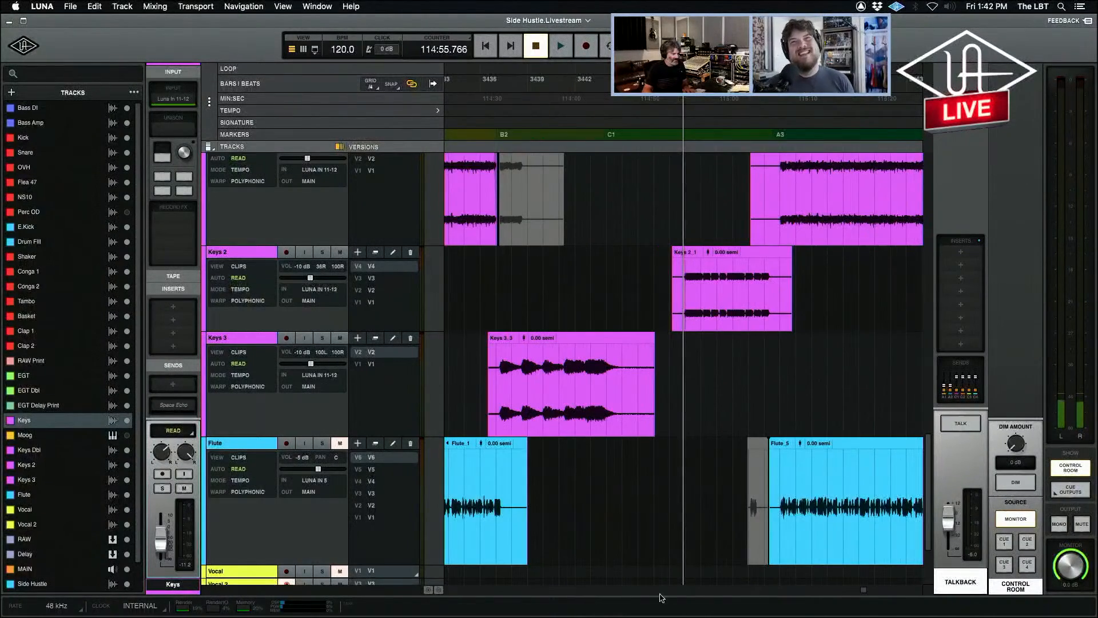
key("r")
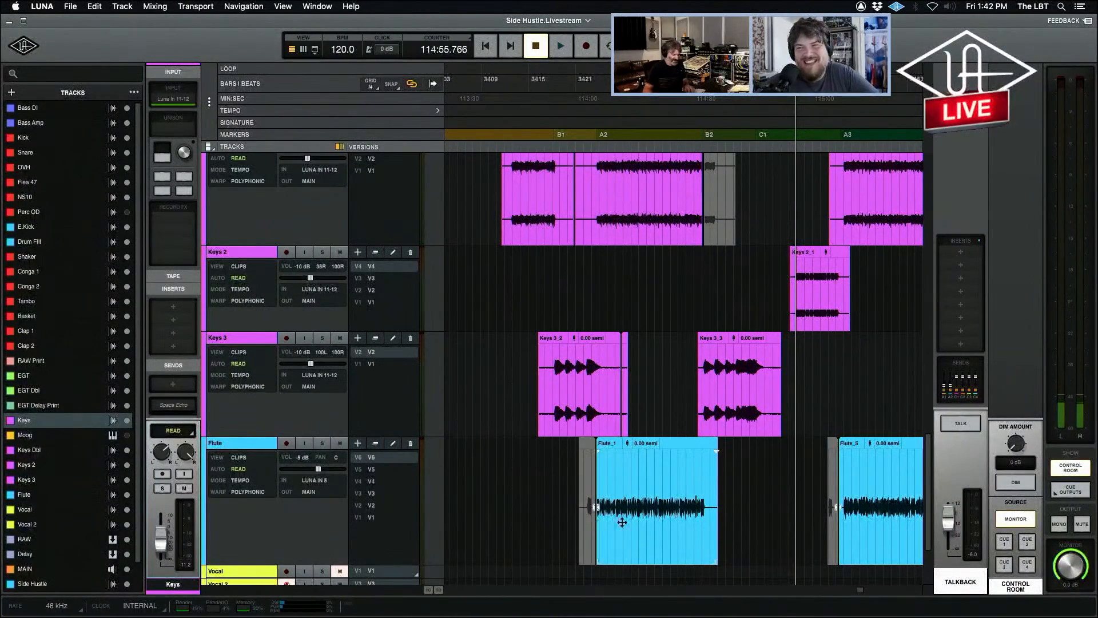
scroll(675, 514, "right", 3)
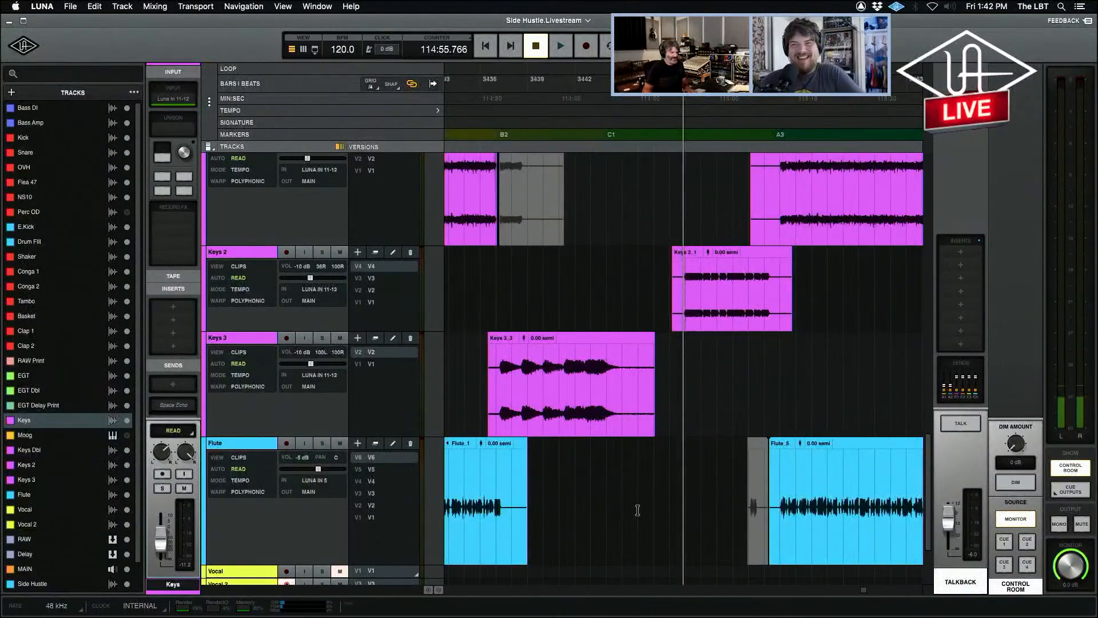
left_click(476, 482)
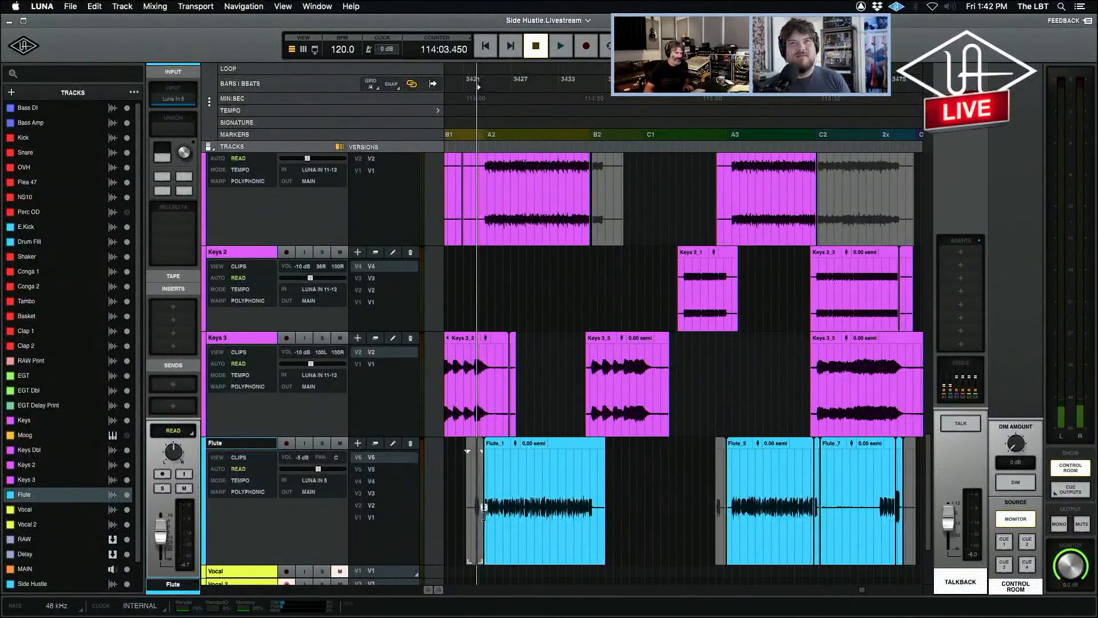
key("space")
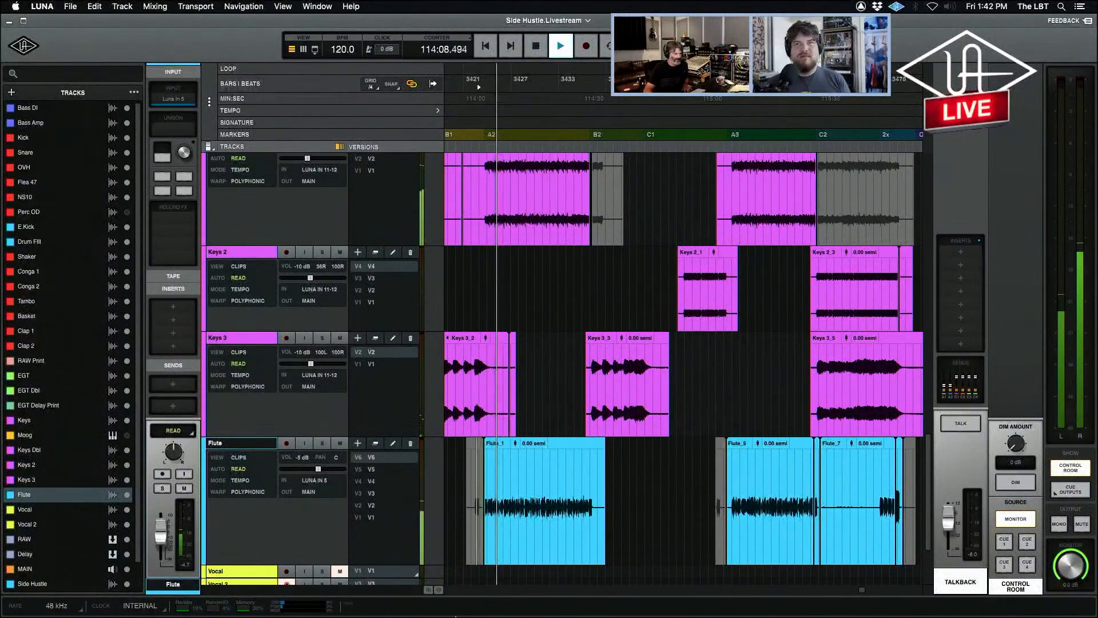
Toggle the Flute's mute and solo during playback to compare it with the mix, leave it unmuted and unsoloed, and stop.
left_click(340, 444)
left_click(340, 444)
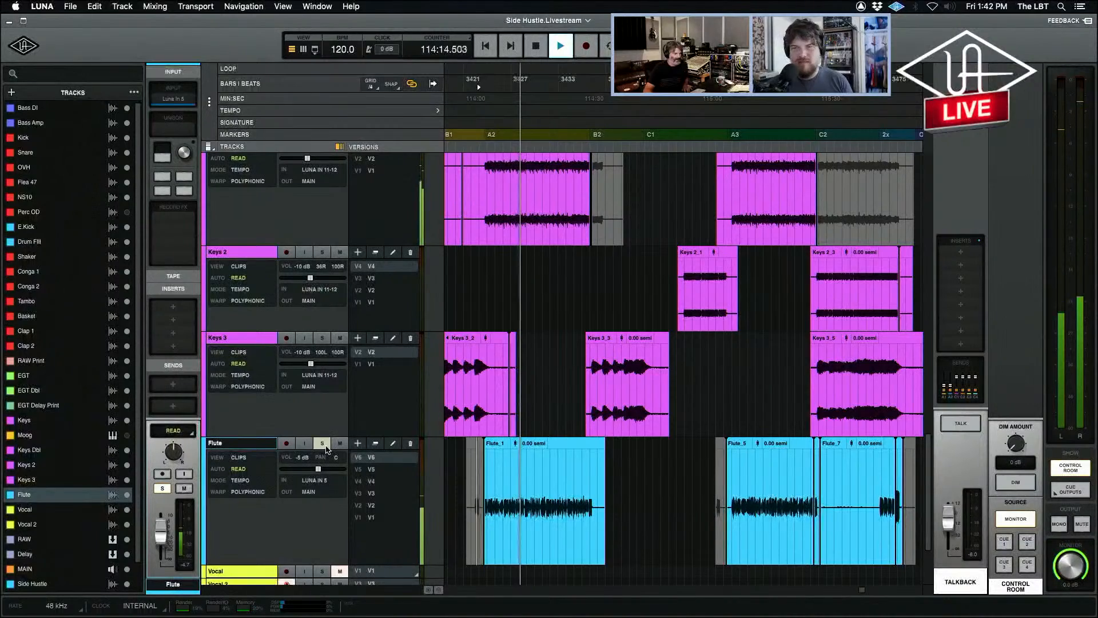
left_click(324, 445)
left_click(324, 445)
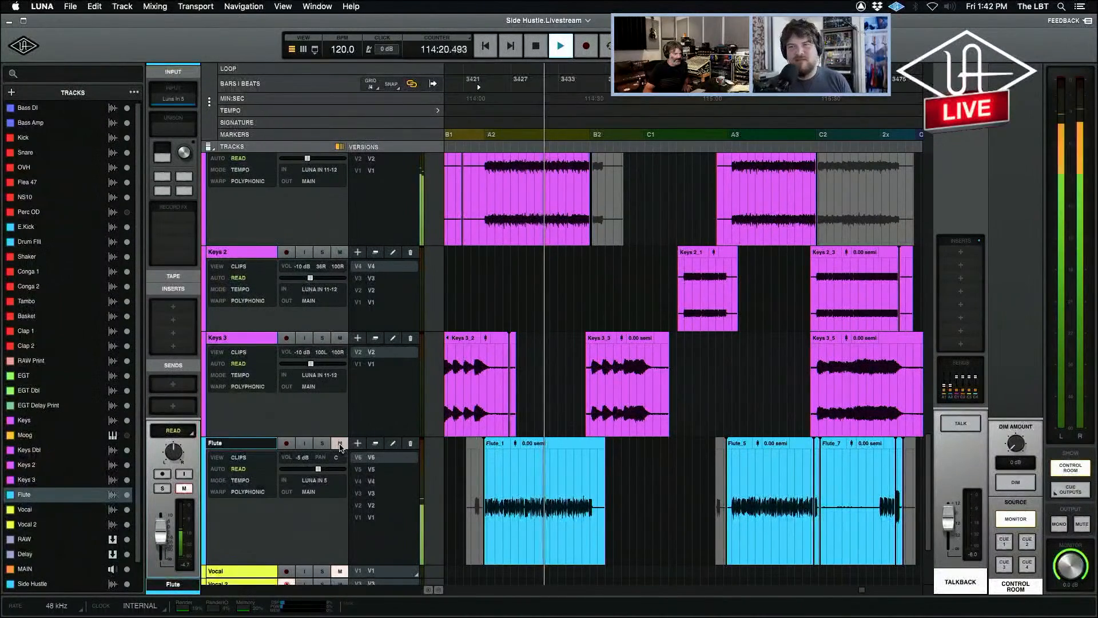
left_click(340, 446)
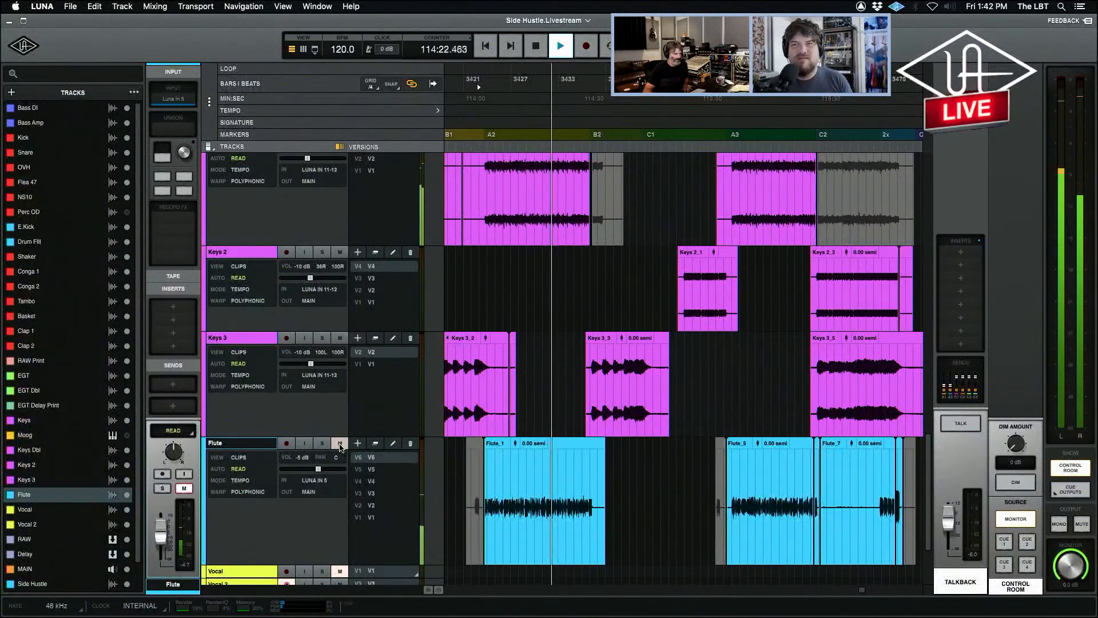
left_click(340, 446)
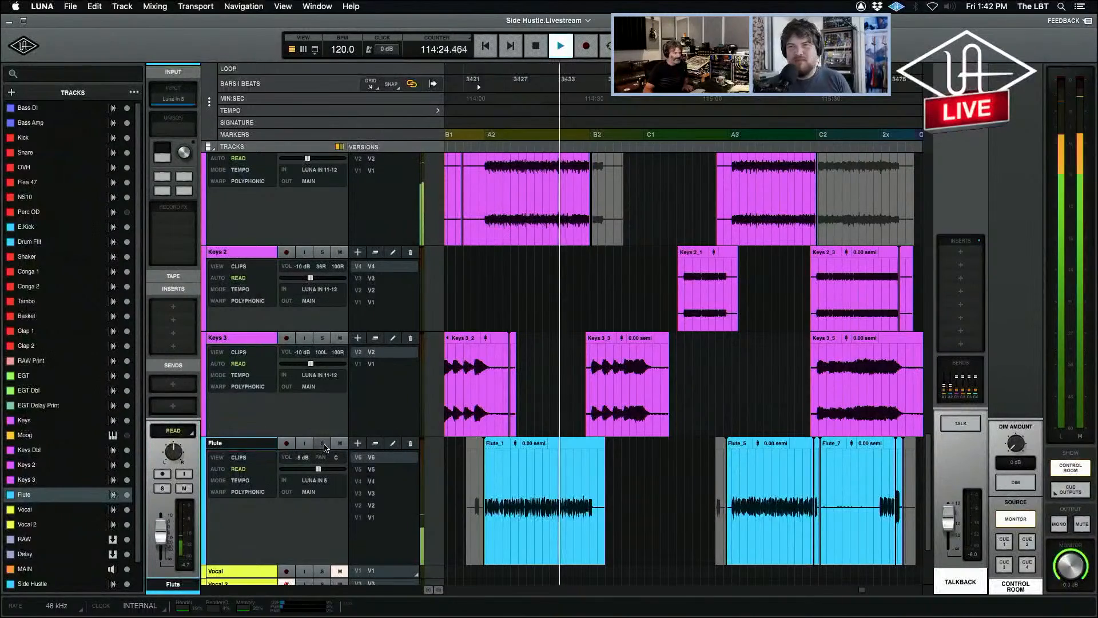
left_click(322, 444)
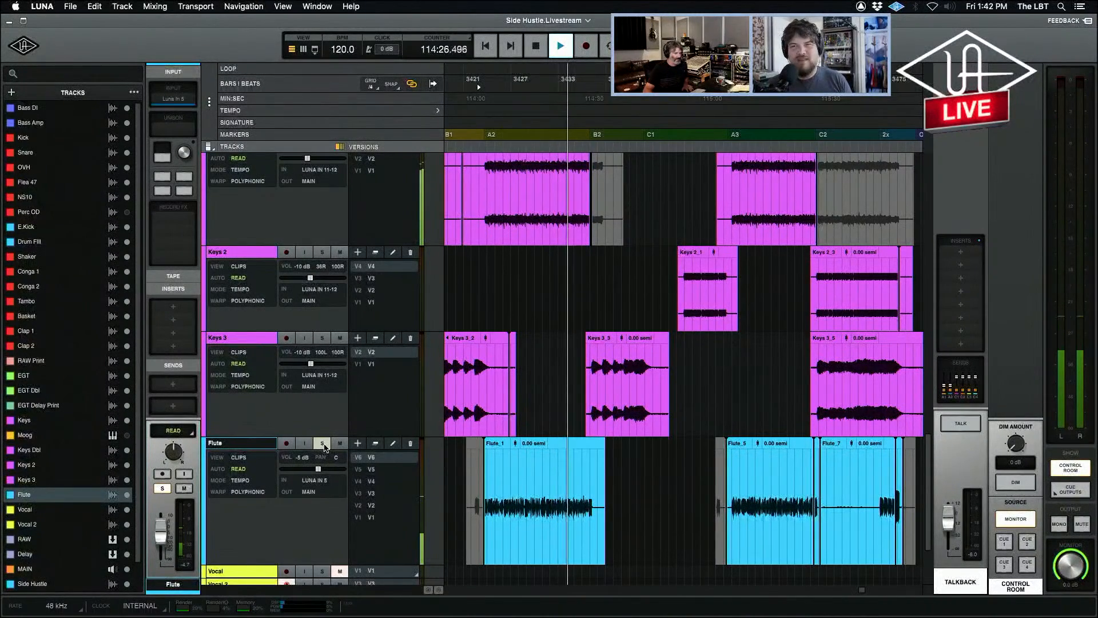
left_click(322, 444)
left_click(562, 509)
key("space")
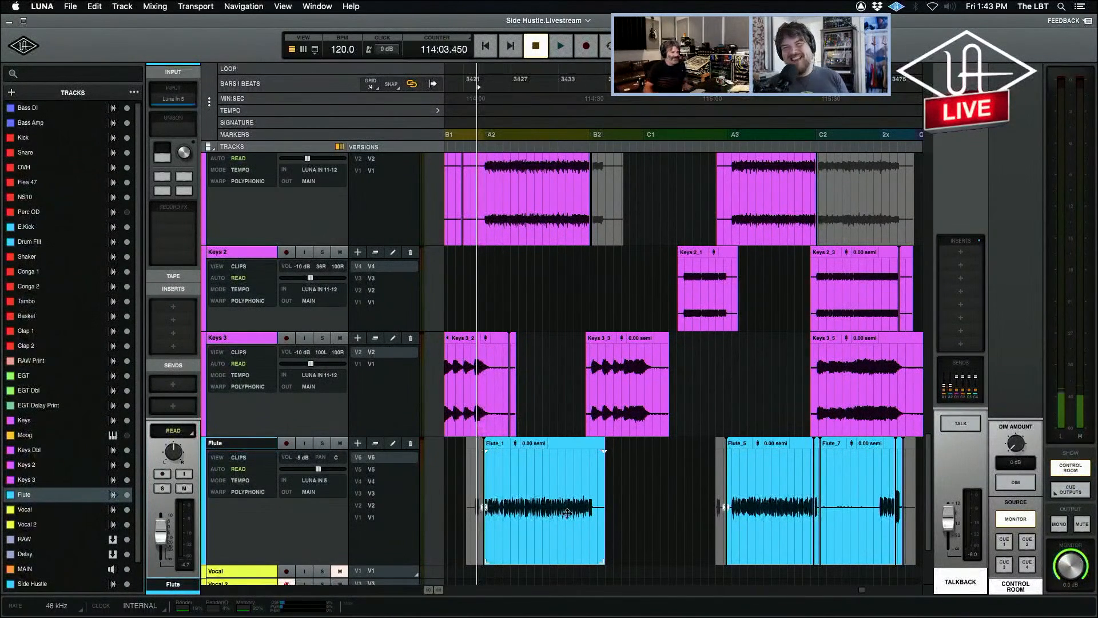
Play the Flute clip in section A3 within the mix from partway through the clip, and stop.
left_click(879, 497)
left_click(757, 494)
key("space")
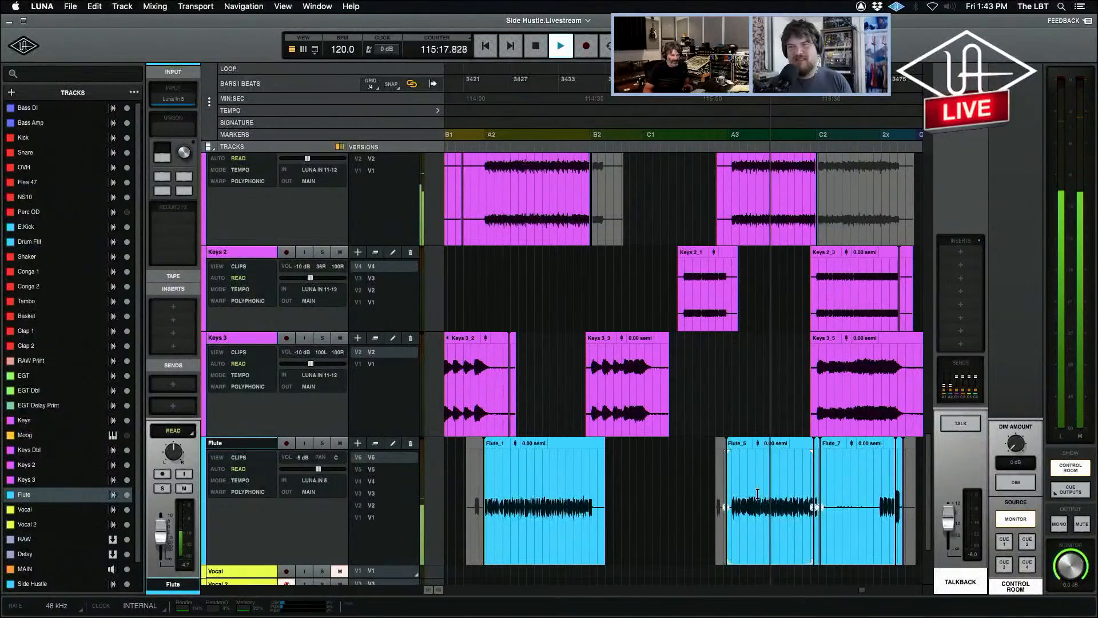
key("space")
Place the playhead at the 2x marker where the last Flute phrase starts, audition it through to its end, and stop.
left_click(879, 495)
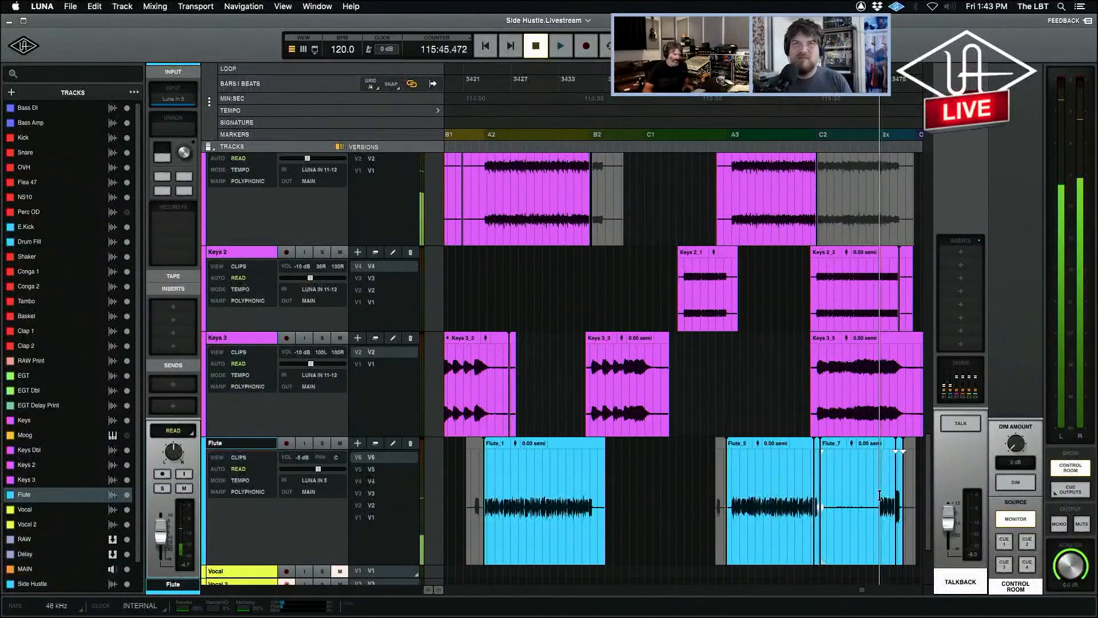
key("t")
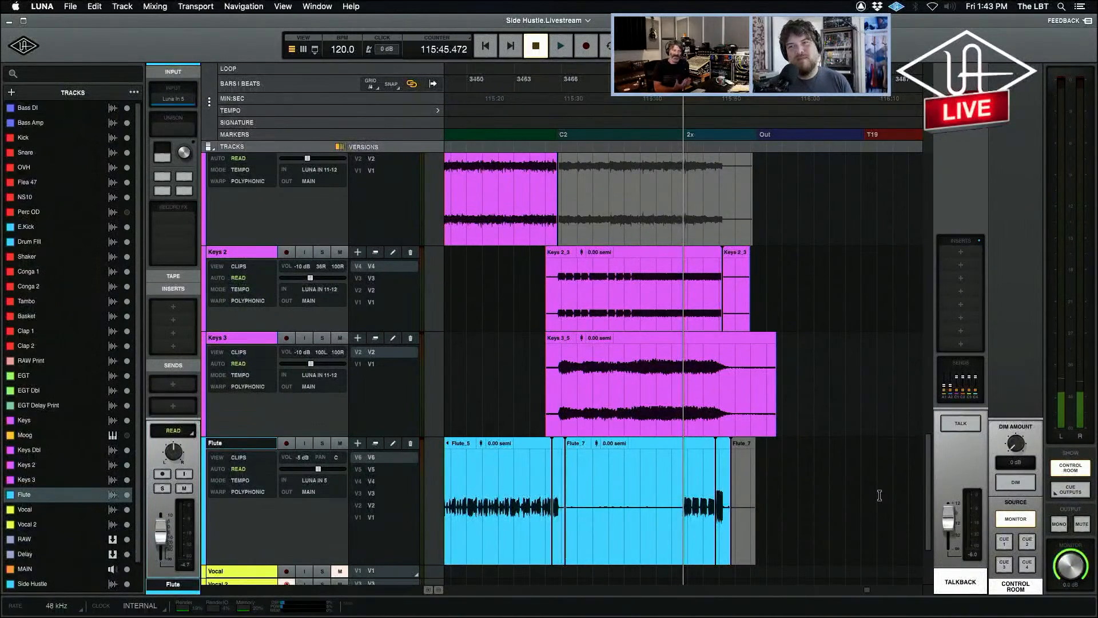
key("r")
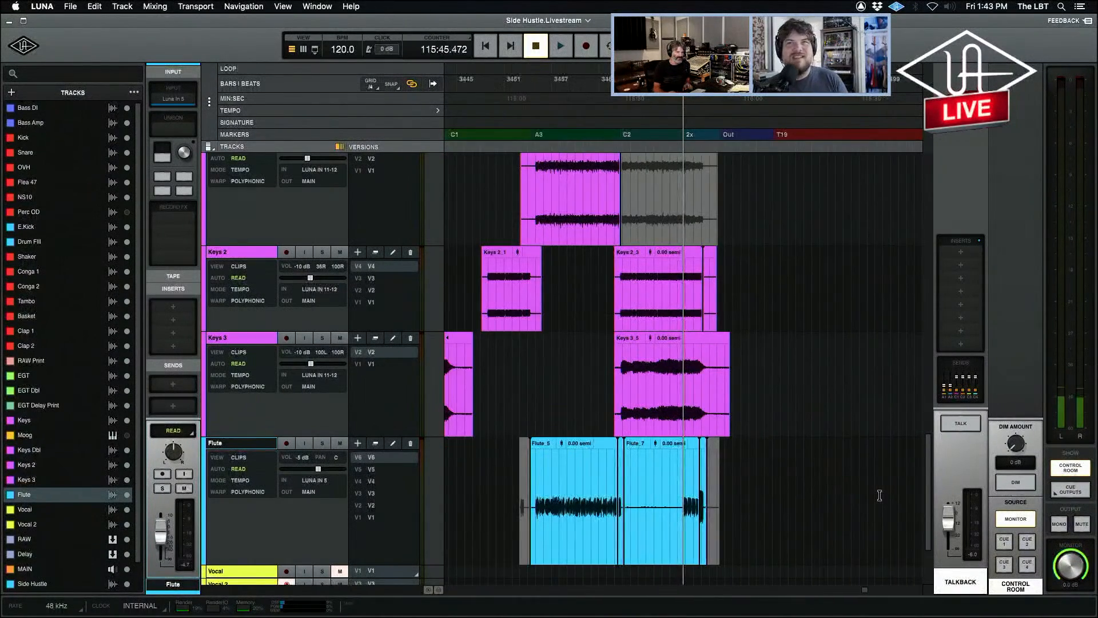
key("t")
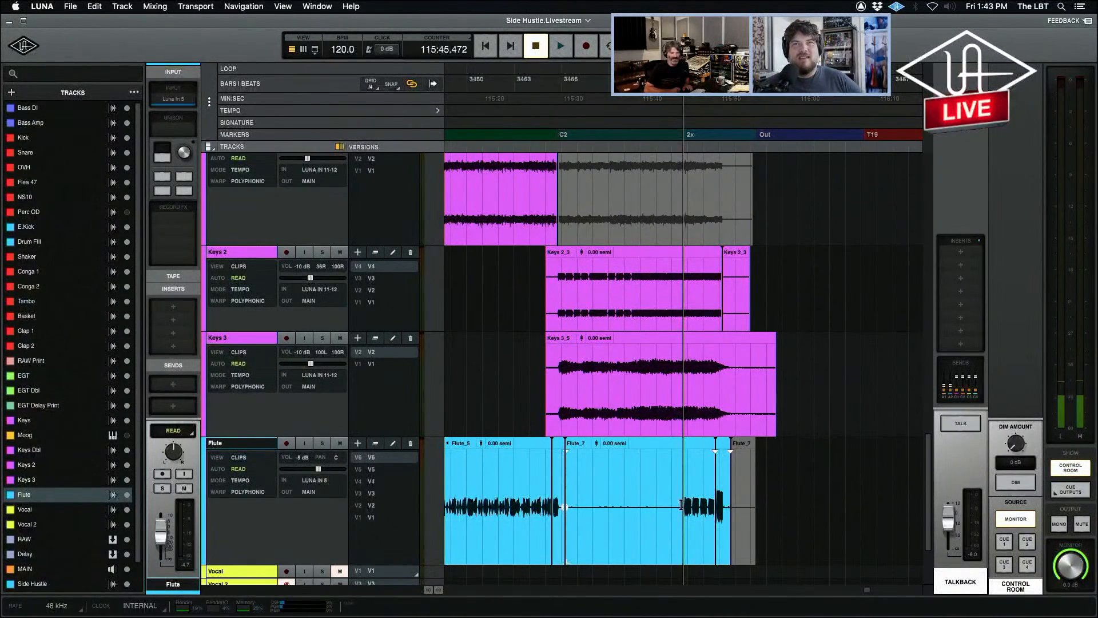
key("space")
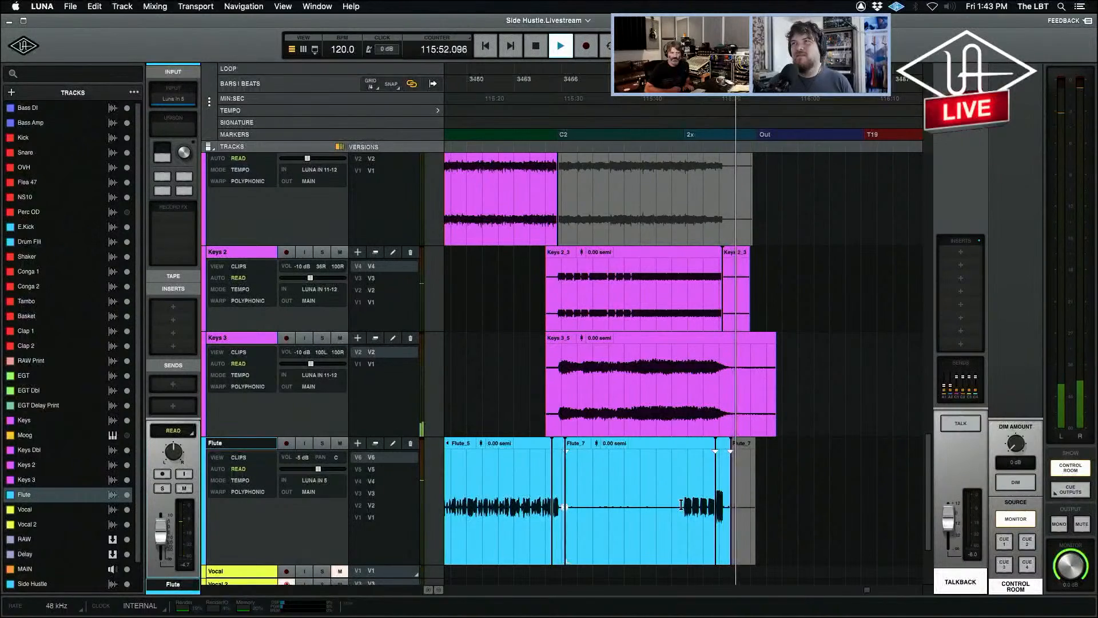
key("space")
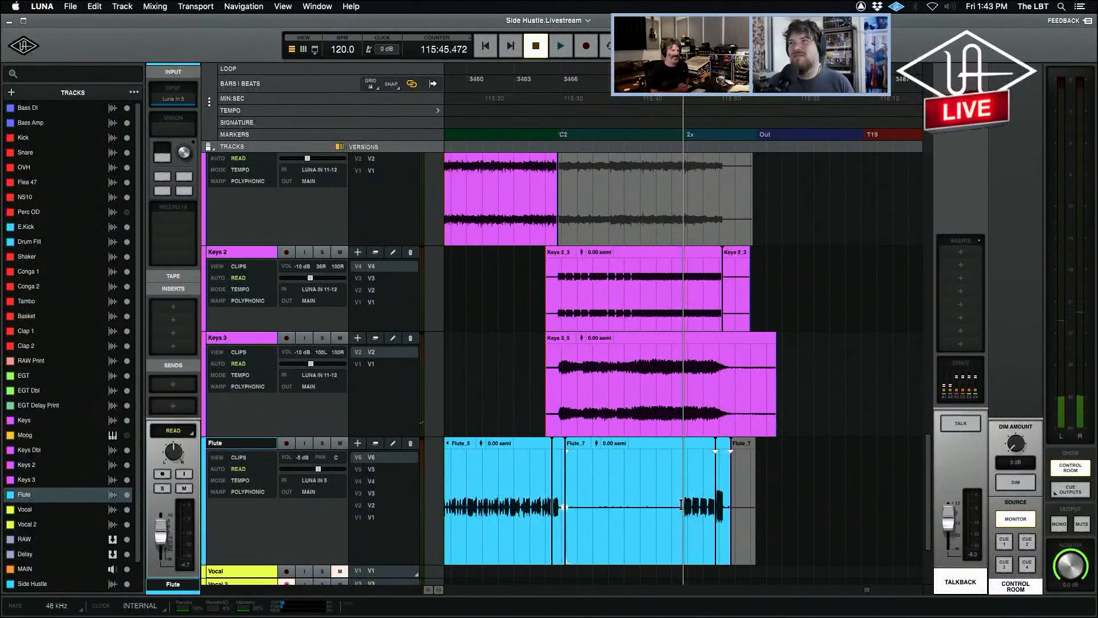
Record-arm the Flute track to reveal its input chain, and briefly open its Neve 1084 Unison preamp window.
key("r")
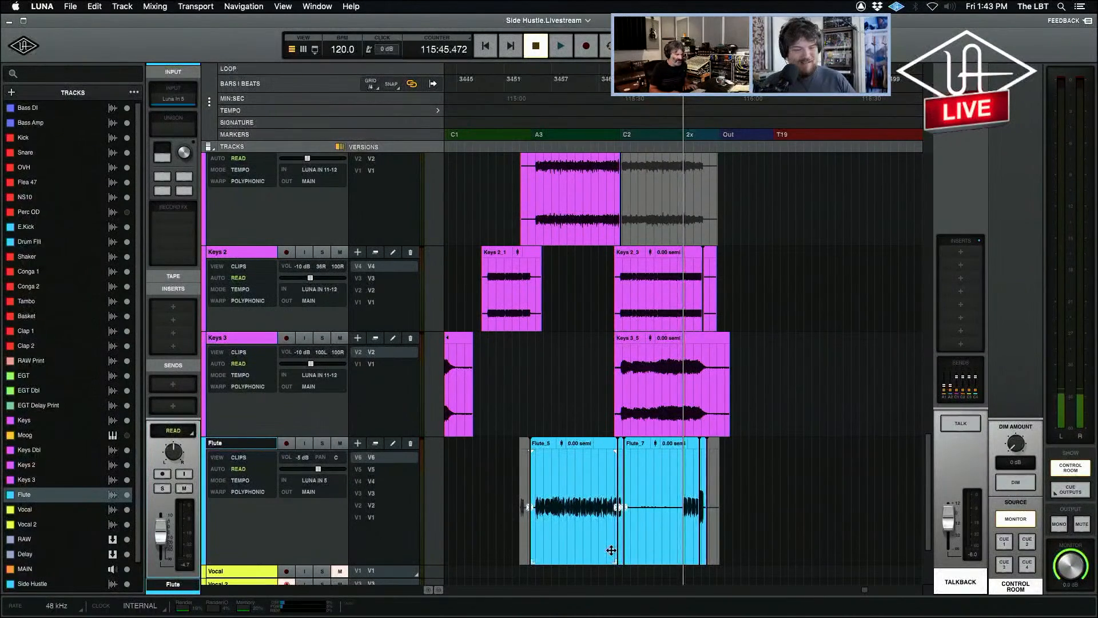
key("r")
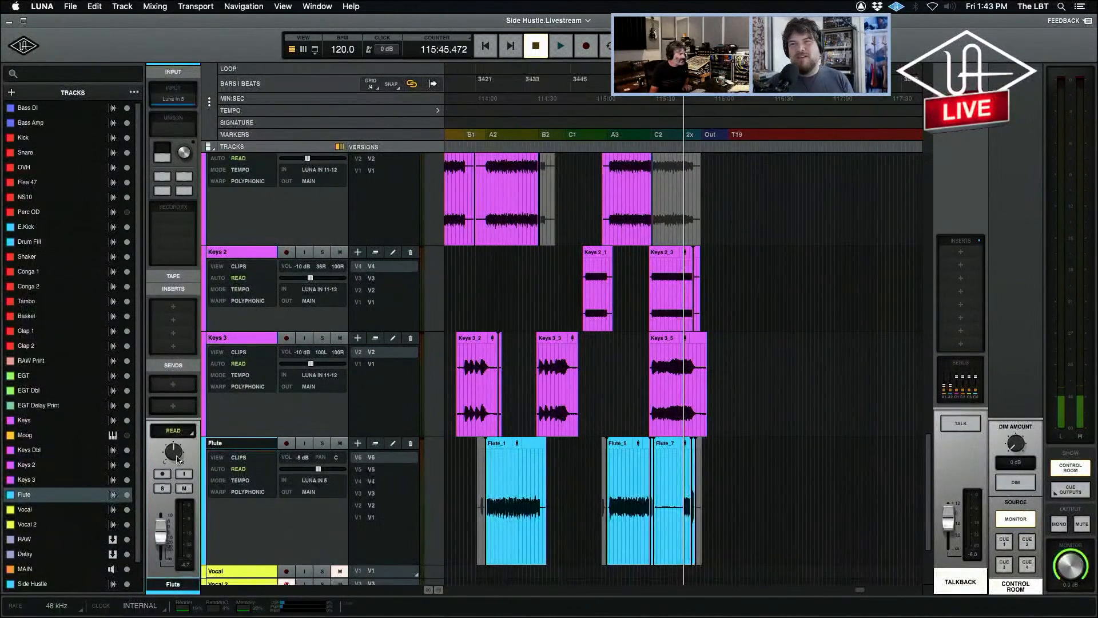
left_click(162, 474)
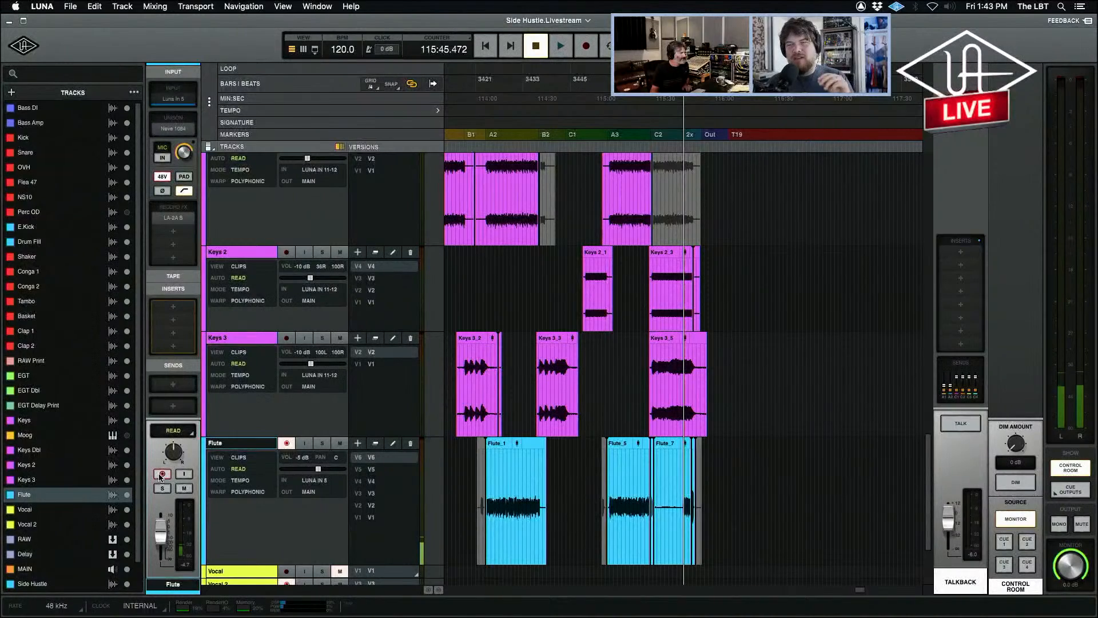
mouse_move(166, 133)
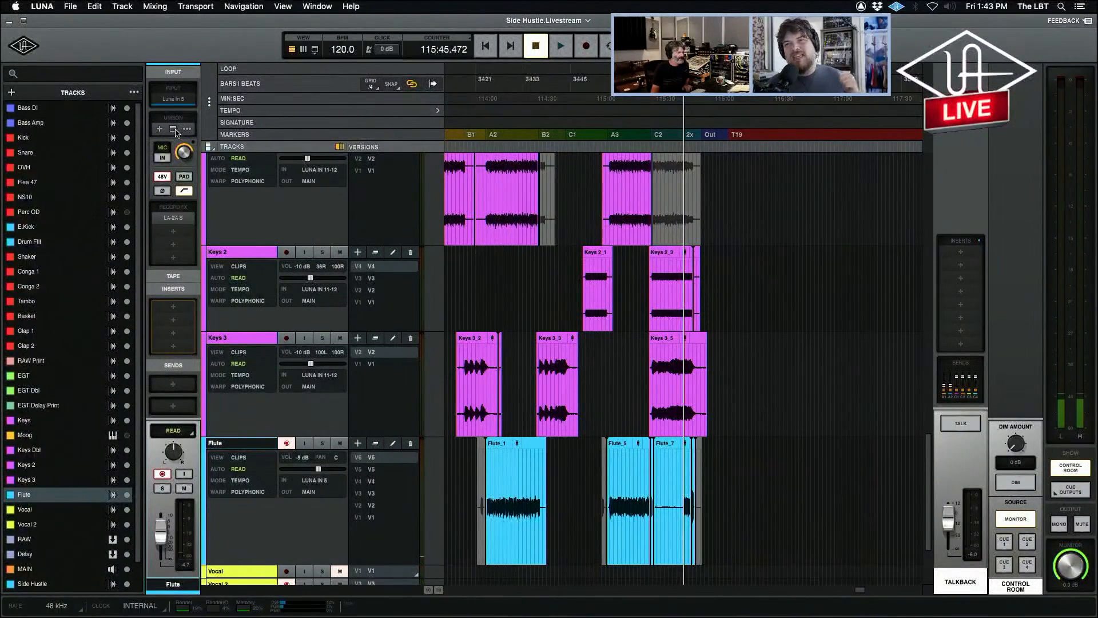
left_click(173, 130)
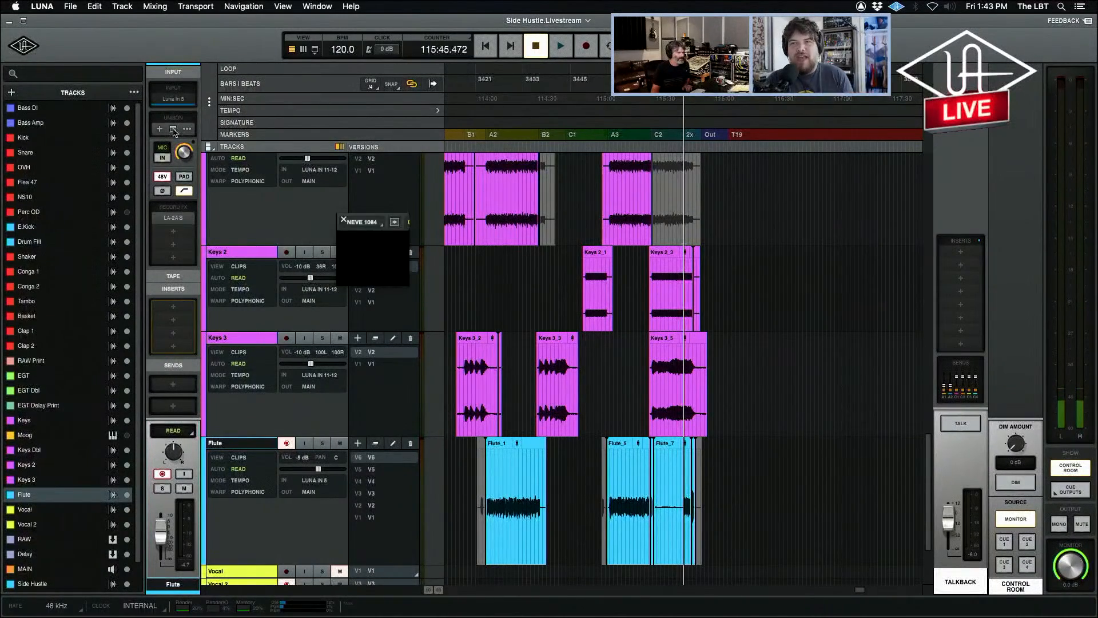
left_click(344, 219)
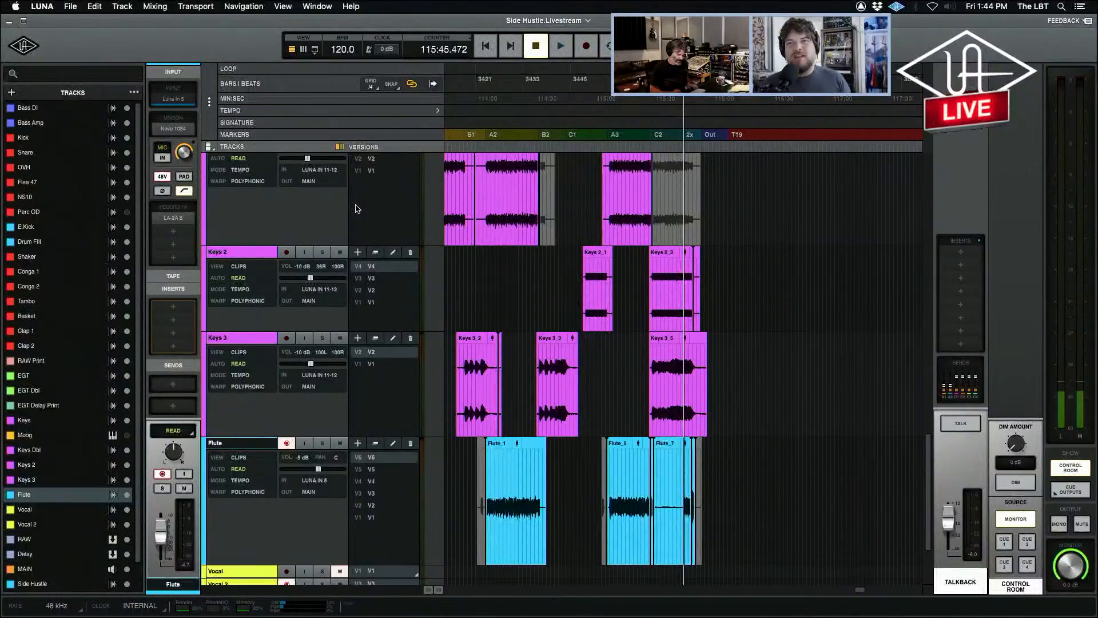
Return to the compact all-track overview framed on the song from Master to T19, and disarm recording on Flute and Vocal 2.
key("e")
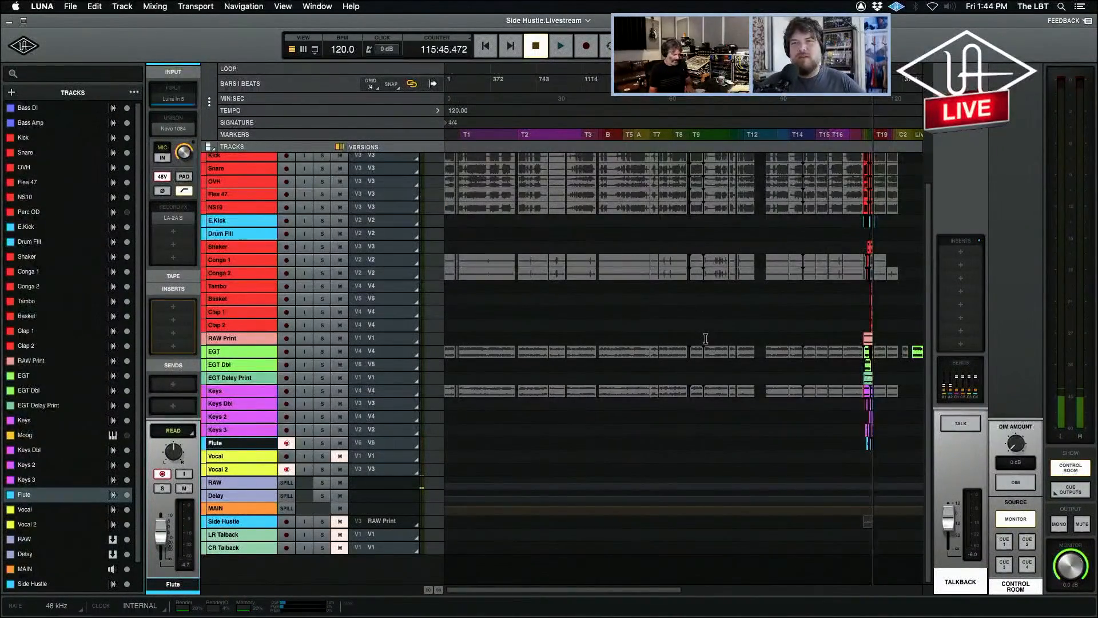
key("t")
key("t")
key("t")
key("t")
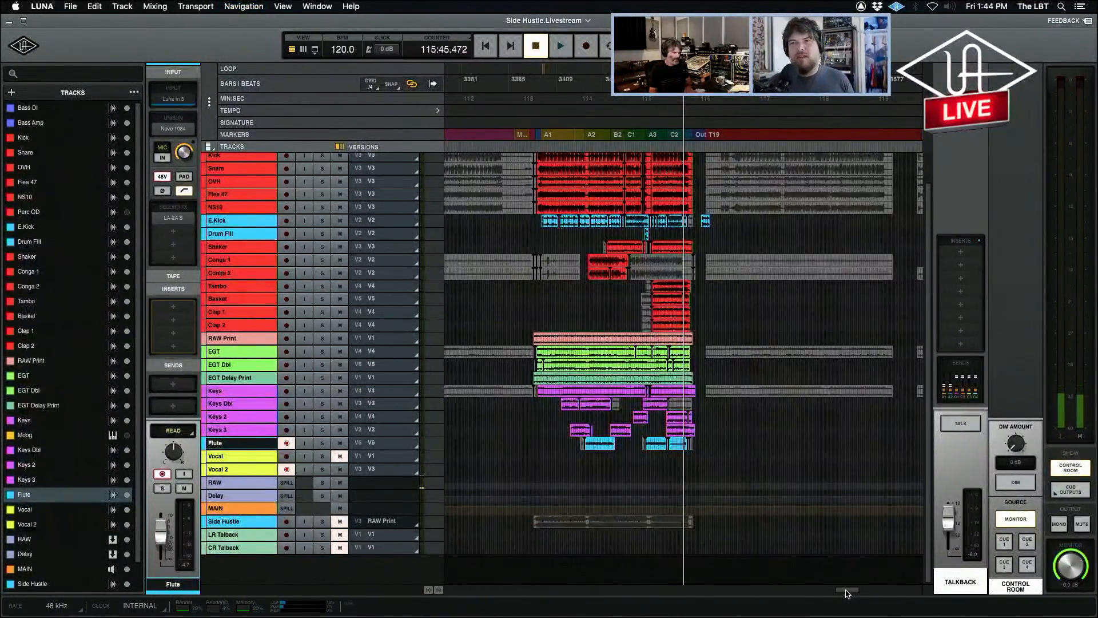
key("t")
scroll(803, 535, "left", 5)
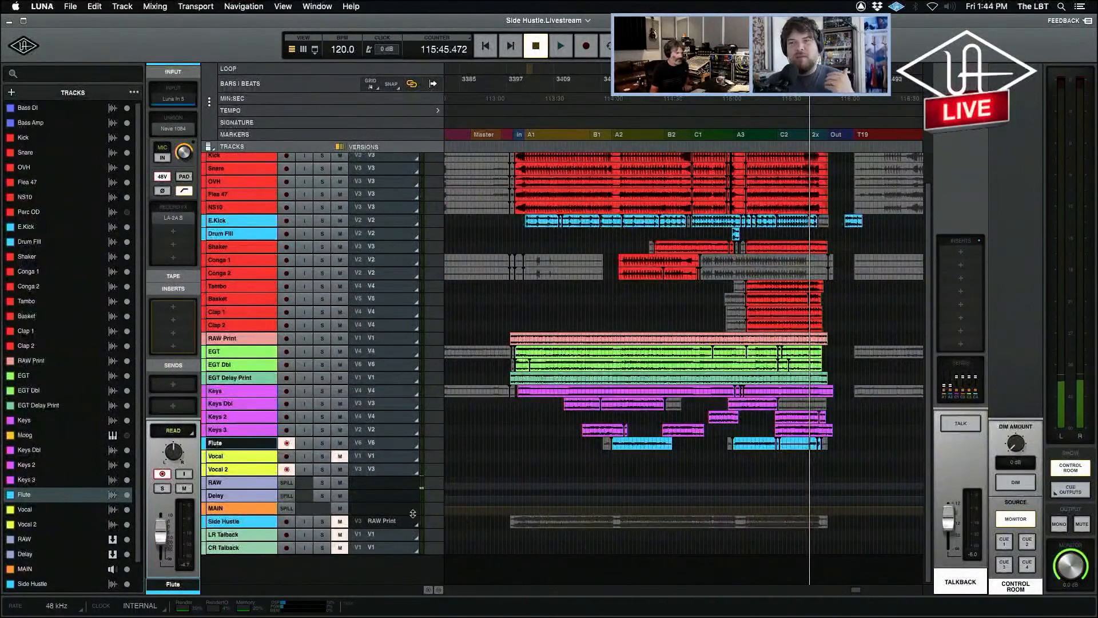
left_click(287, 443)
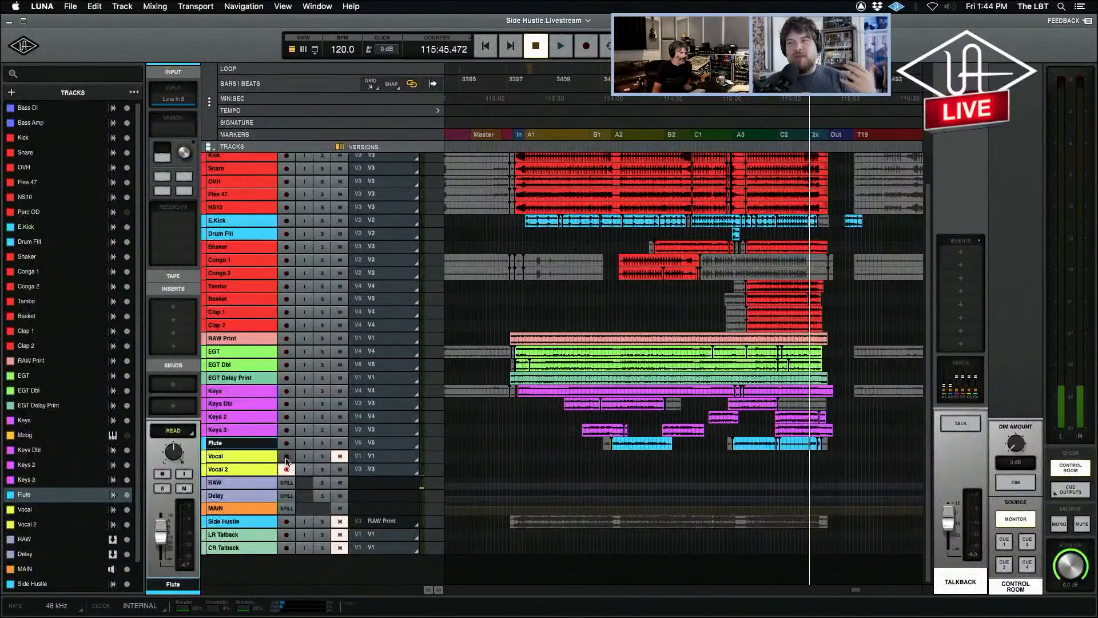
left_click(286, 456)
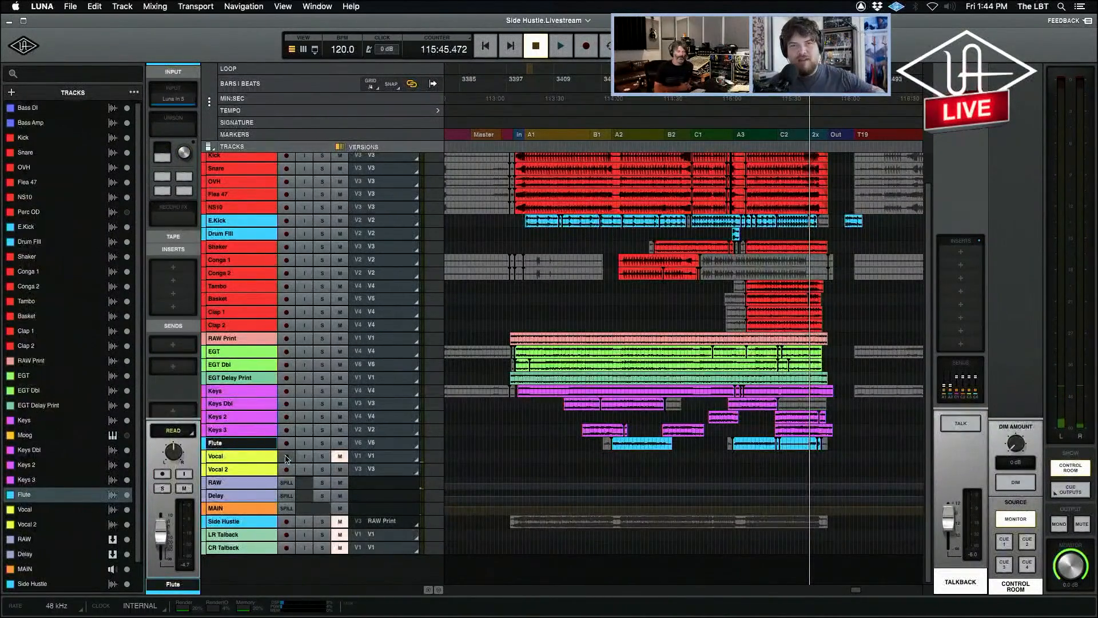
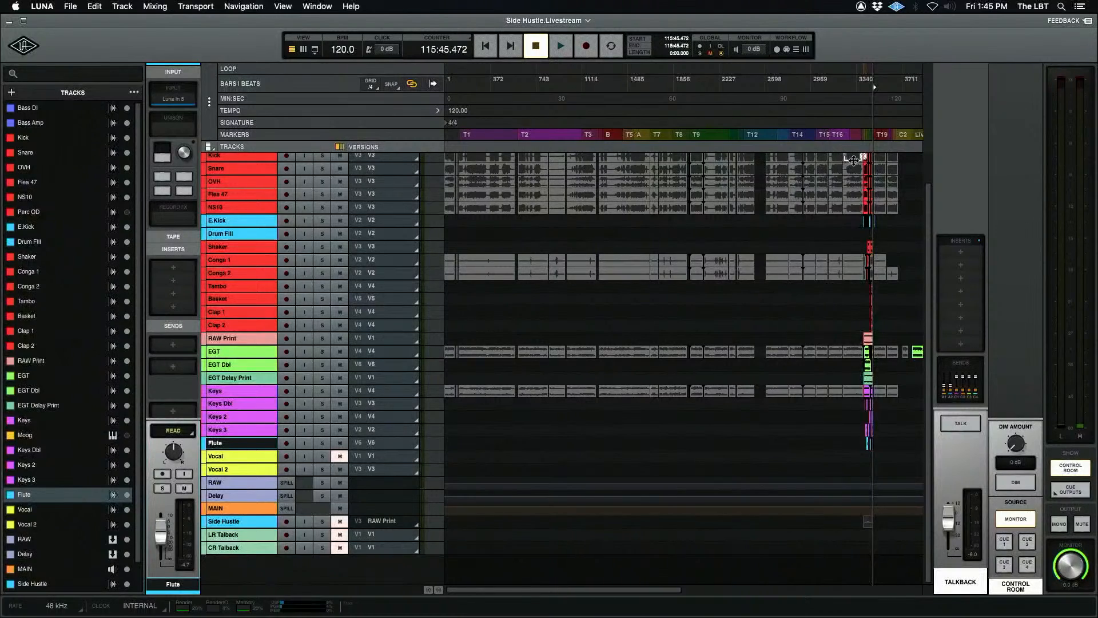
Highlight the takes after the song on the Drum Fill lane: first the T19 range, then the T20 range extended onto Shaker.
left_click(869, 231)
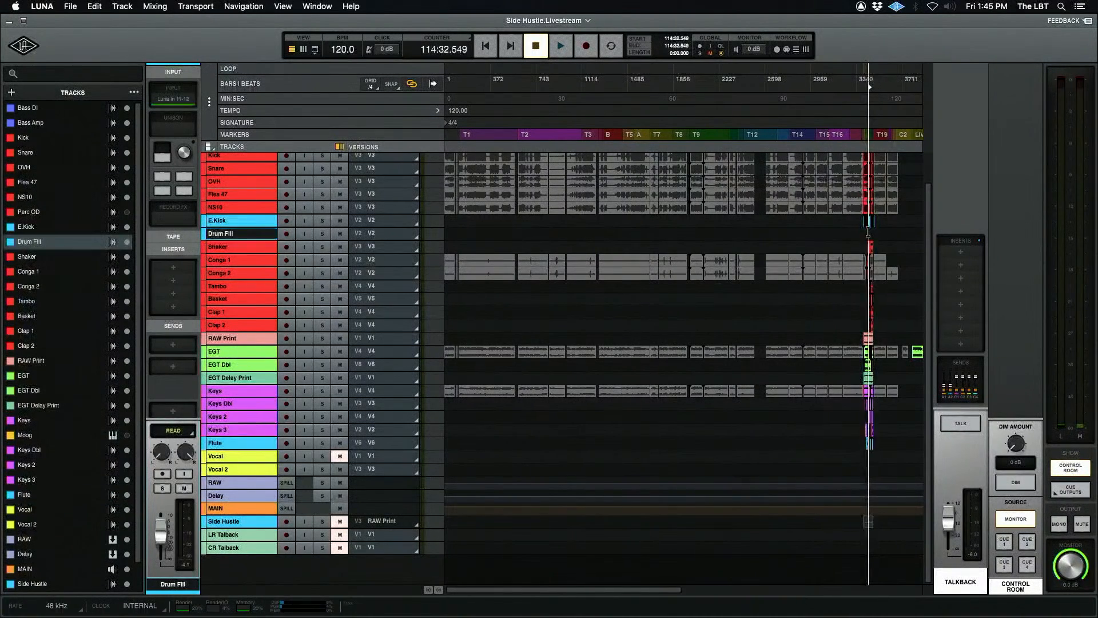
key("super+equal")
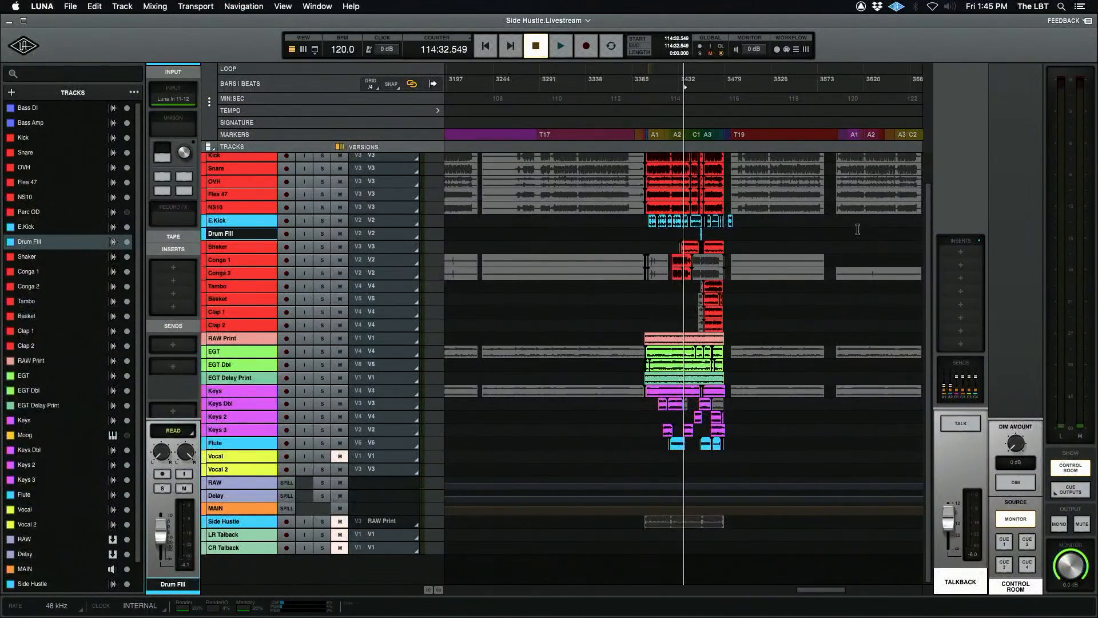
left_click_drag(735, 227, 845, 246)
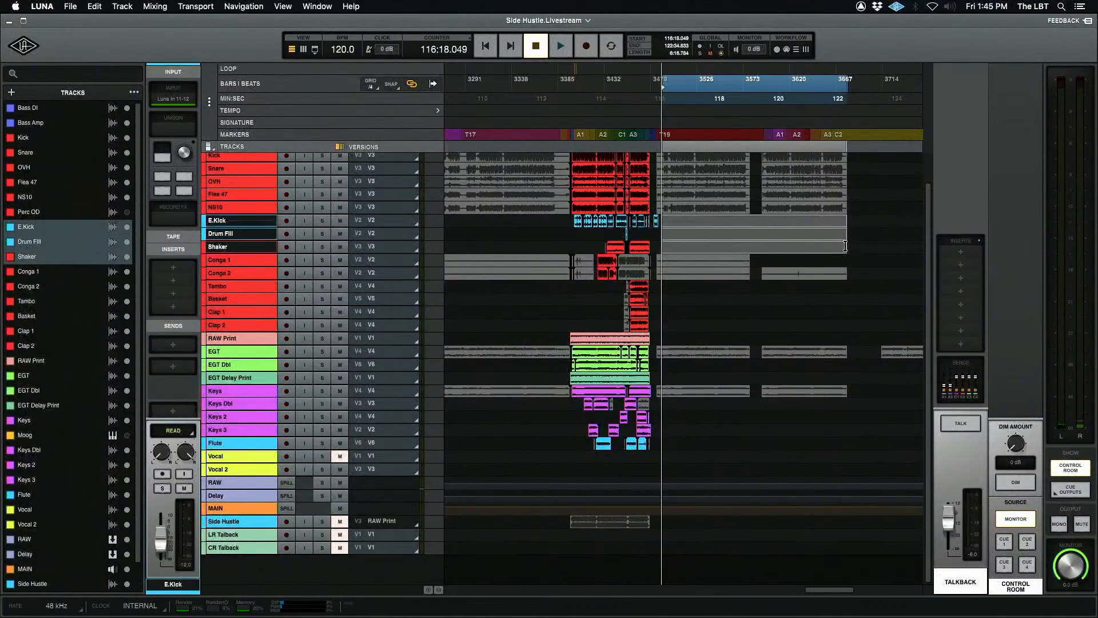
left_click_drag(659, 231, 745, 235)
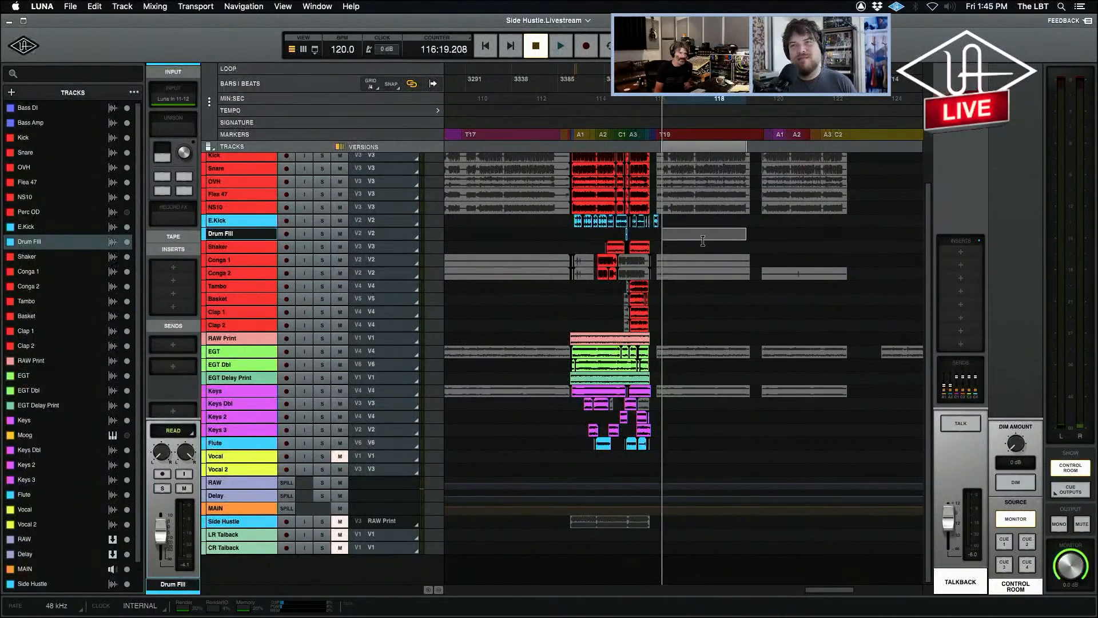
left_click_drag(764, 231, 852, 243)
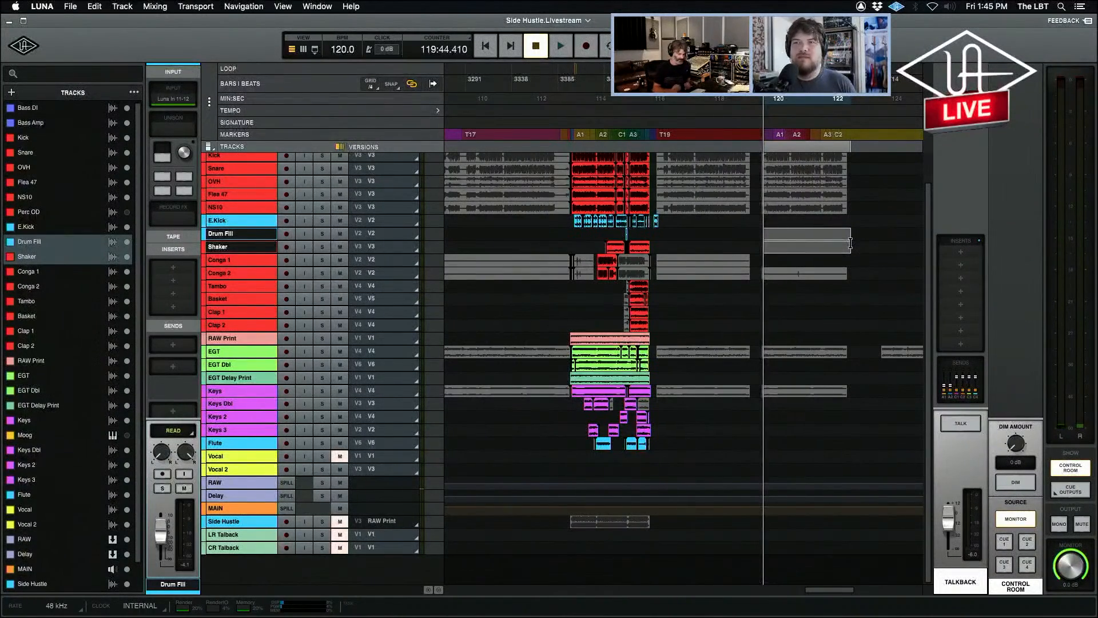
Enlarge the Vocal and Vocal 2 tracks to show their full controls and versions beneath the song's arrangement.
scroll(851, 243, "up", 5)
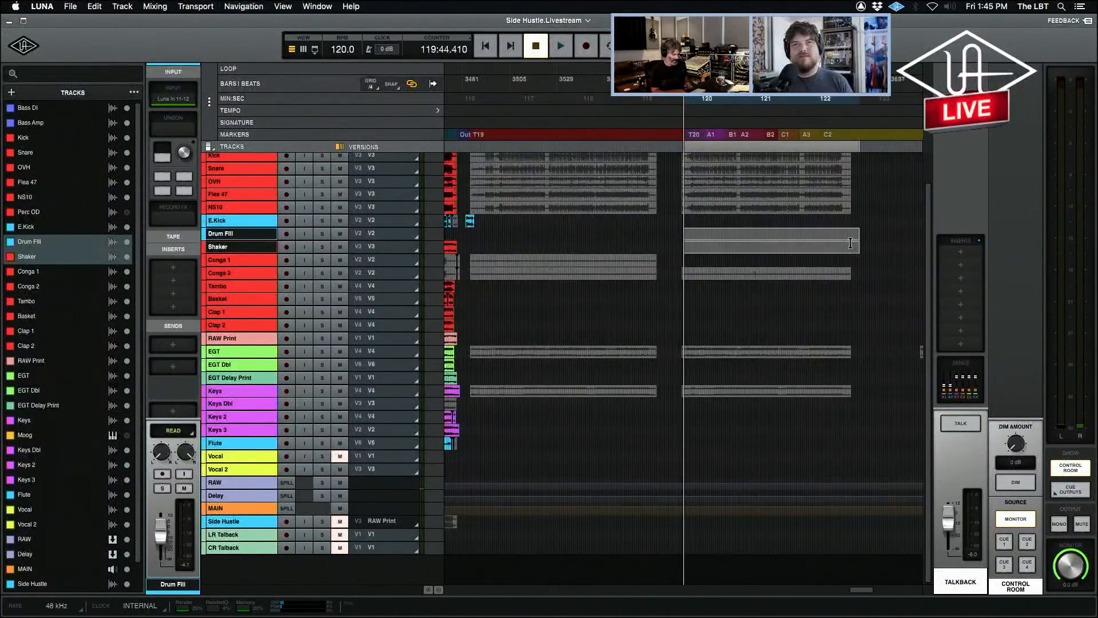
left_click_drag(867, 590, 850, 592)
scroll(850, 592, "up", 4)
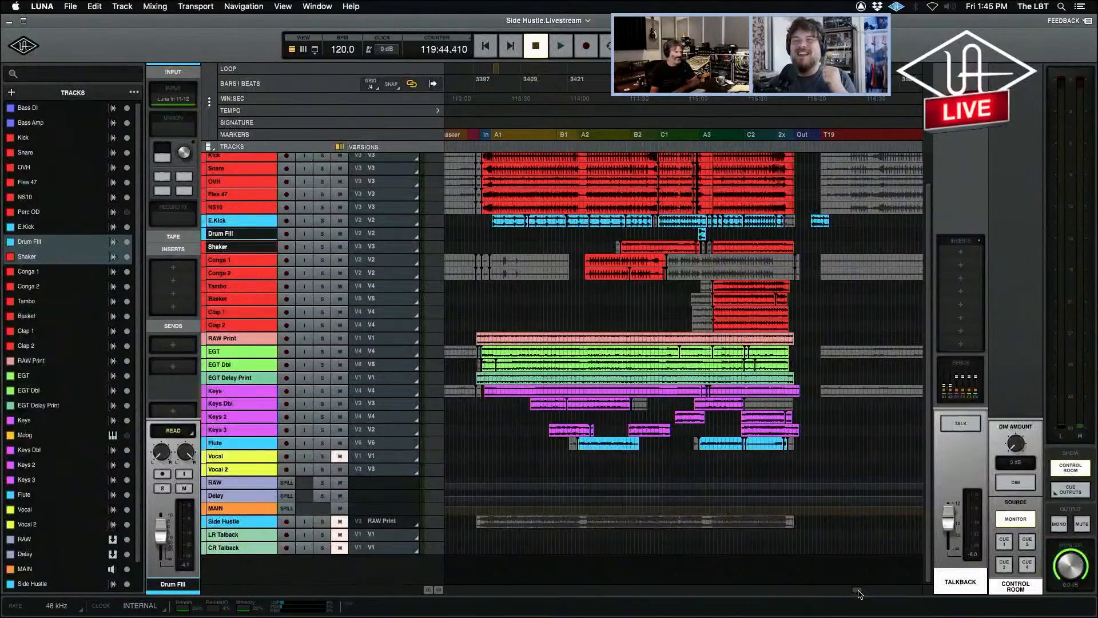
left_click_drag(232, 462, 460, 588)
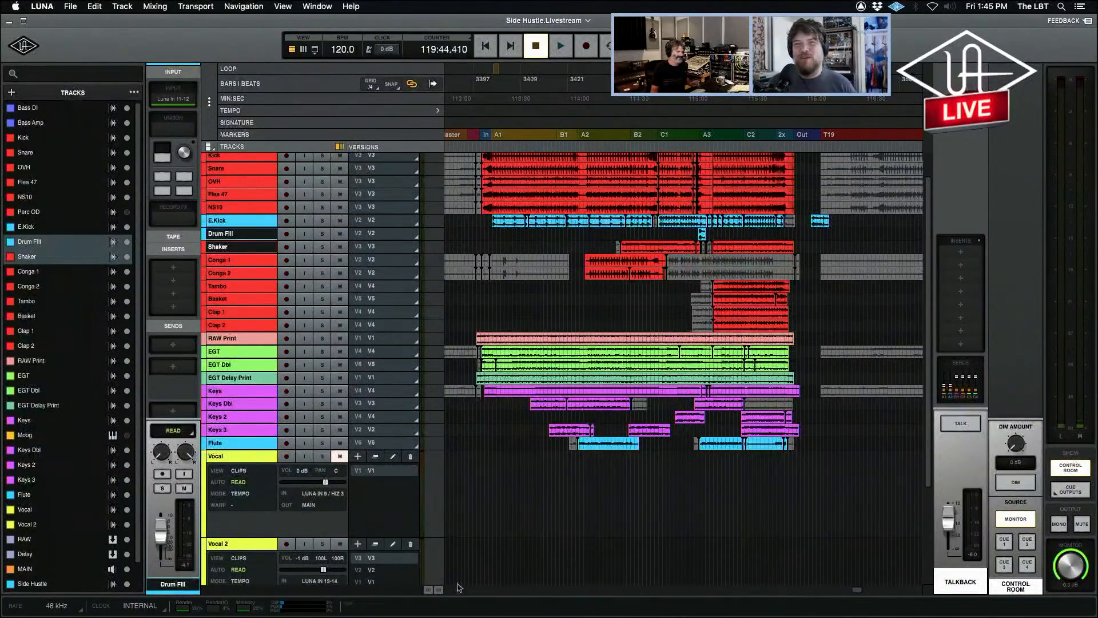
left_click_drag(928, 478, 927, 521)
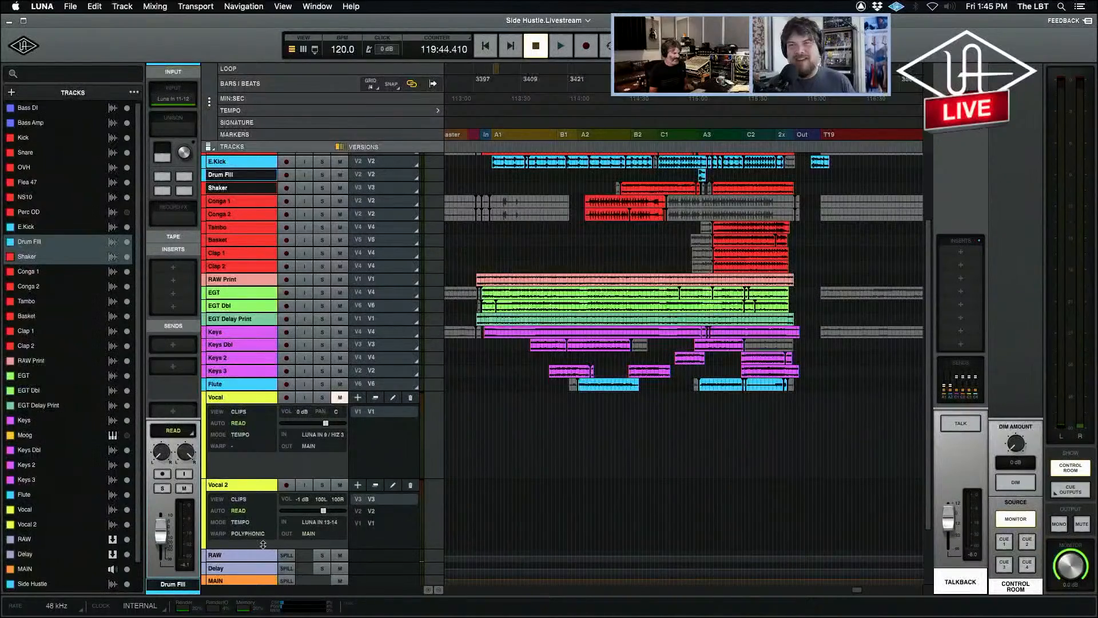
left_click_drag(261, 546, 259, 553)
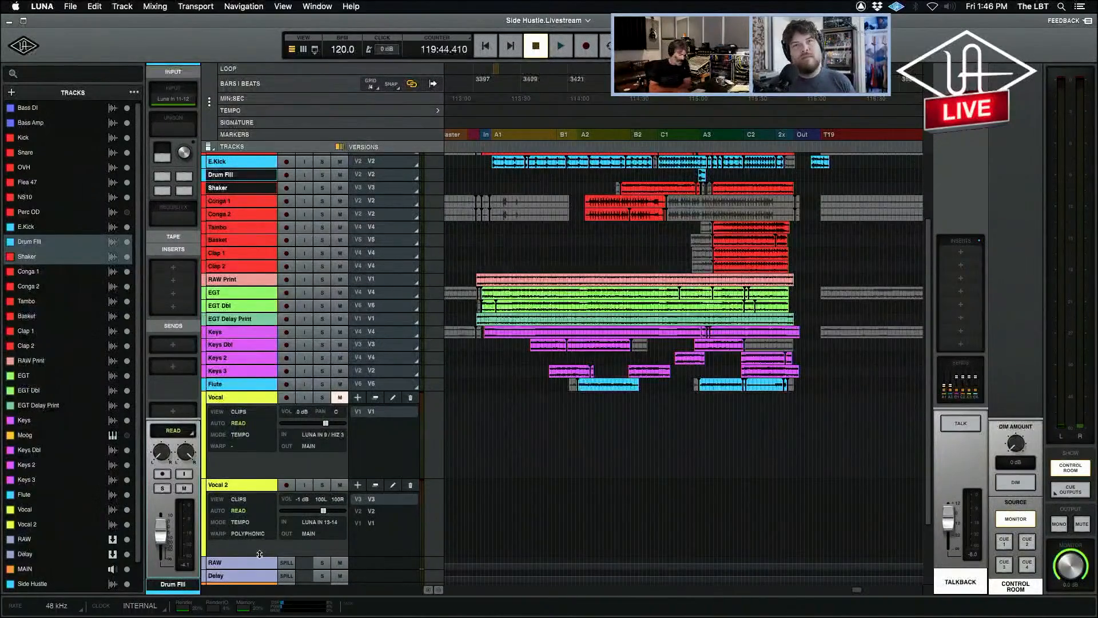
Switch to the mixer and bring the Vocal and Vocal 2 channels into view alongside the buses.
key("super+equal")
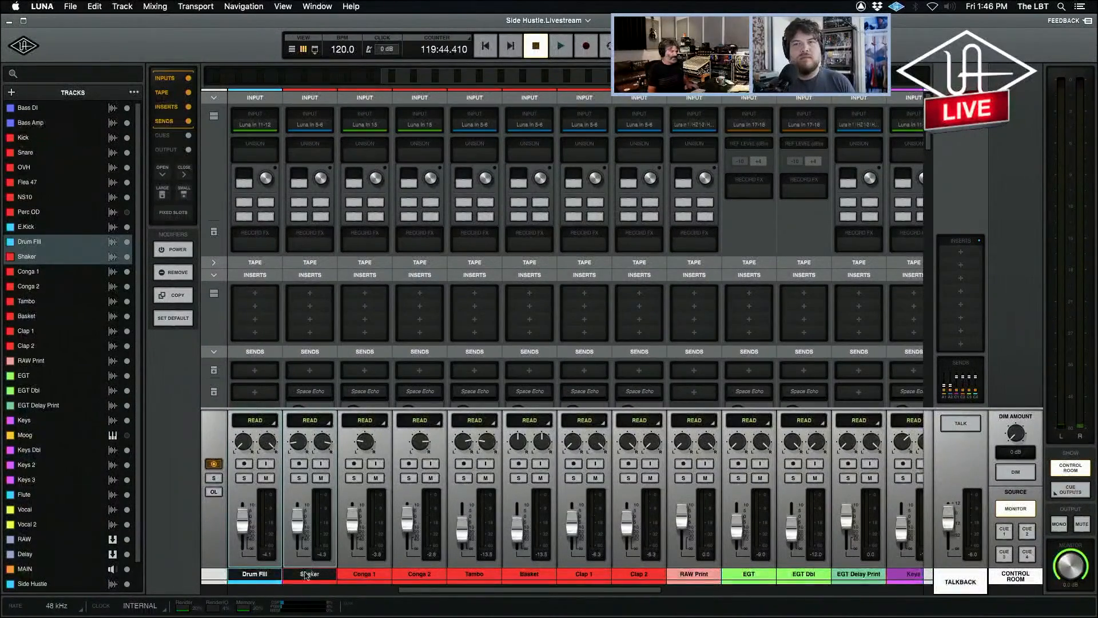
left_click(307, 572)
left_click_drag(492, 592, 773, 599)
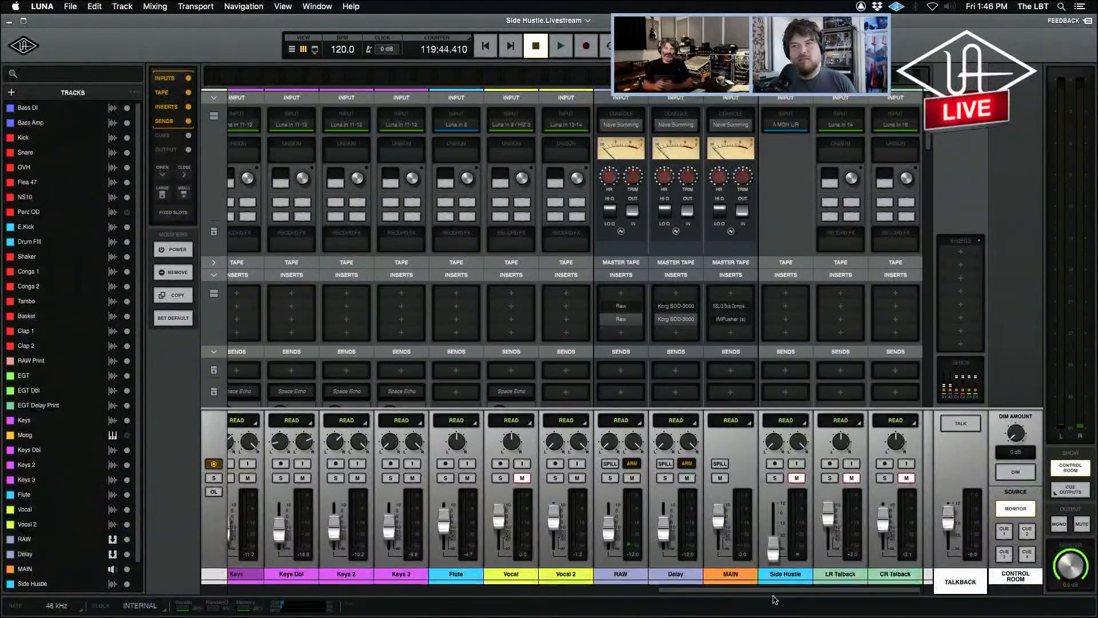
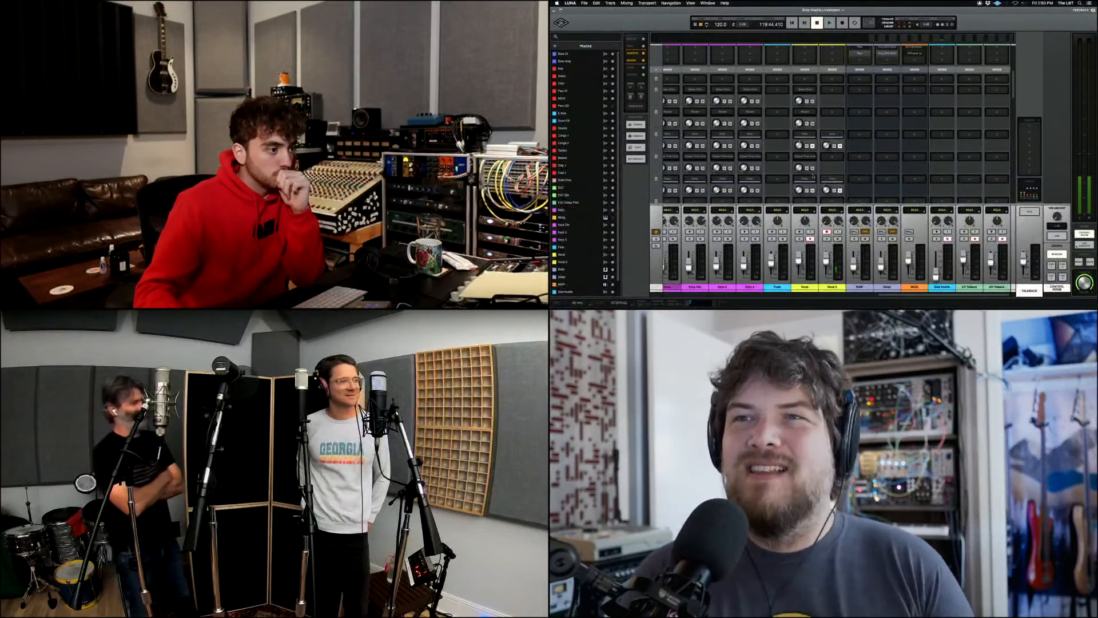
Show the channels' cue mixes in the mixer, and lower and raise the RAW bus's cue level again.
scroll(860, 183, "down", 5)
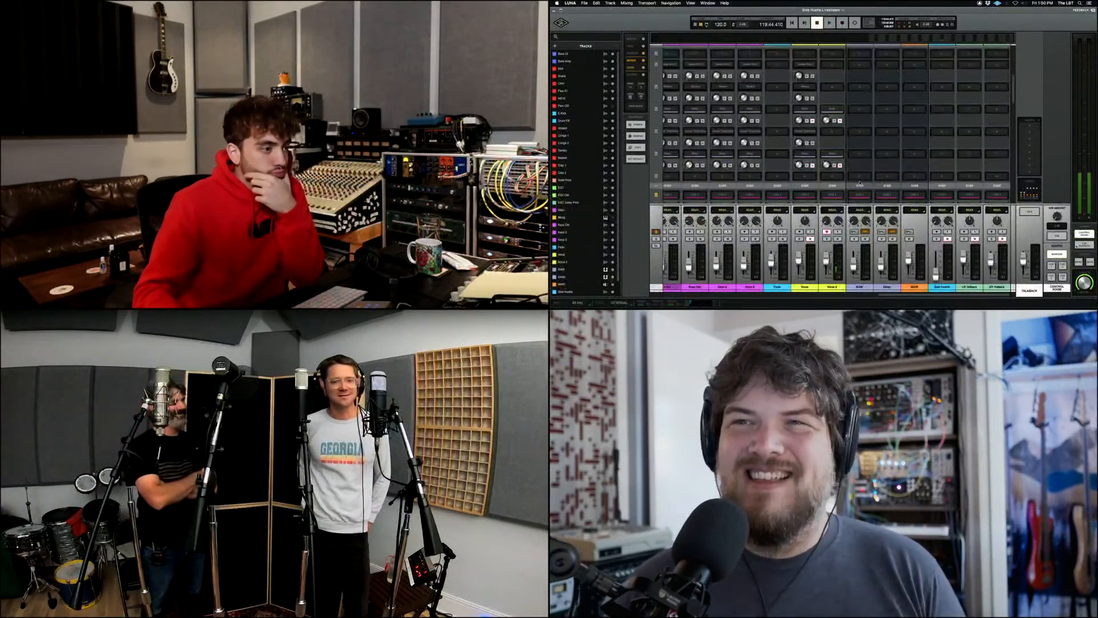
scroll(860, 183, "down", 4)
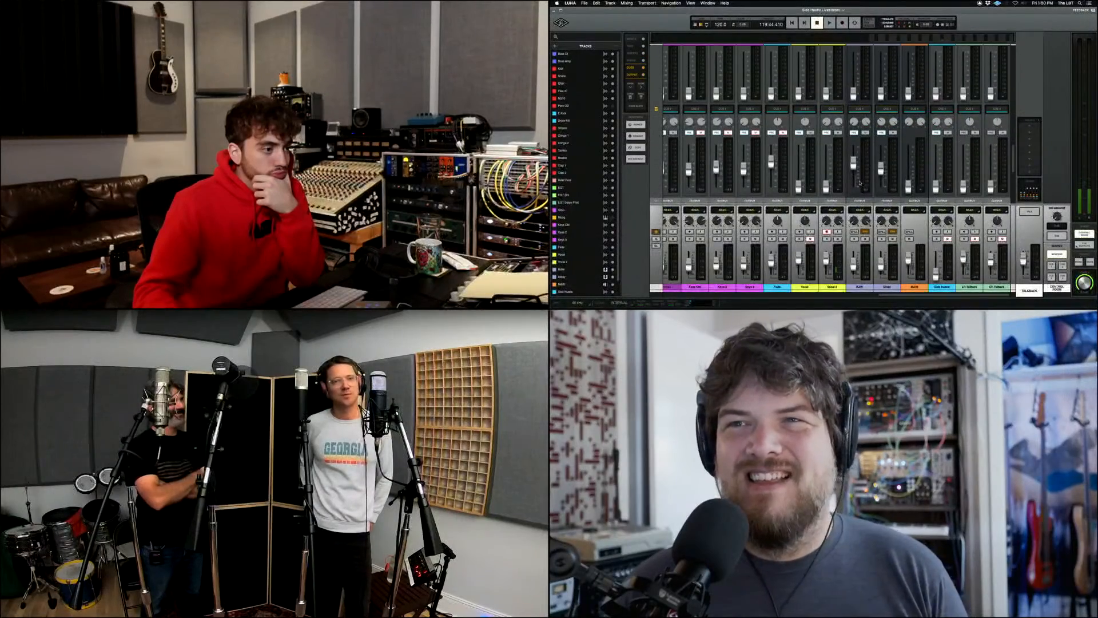
scroll(859, 183, "up", 5)
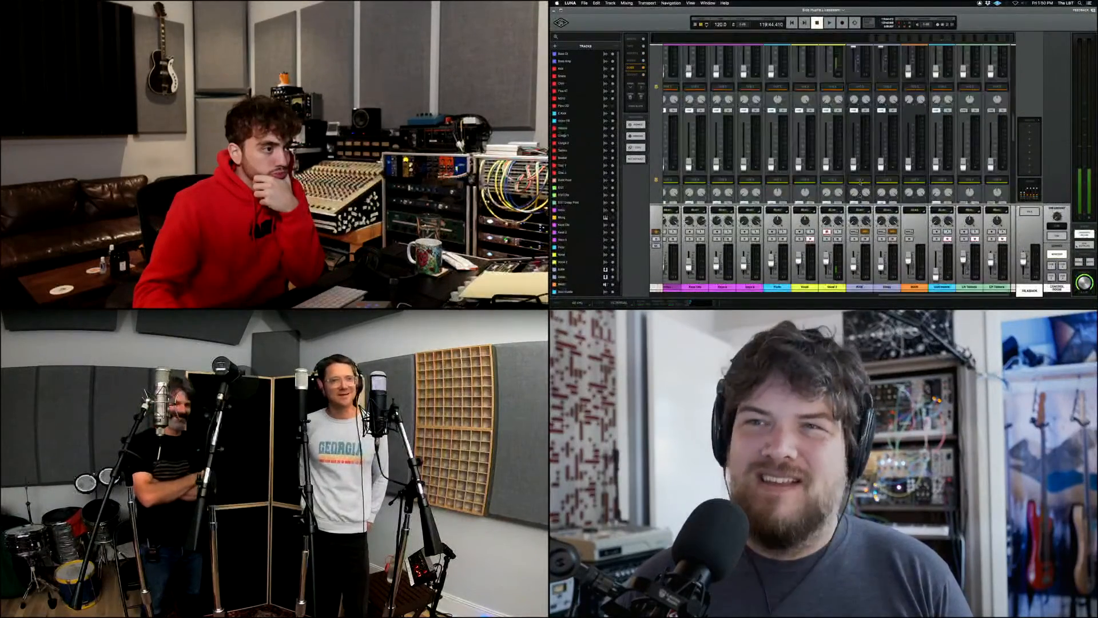
scroll(859, 182, "up", 2)
scroll(860, 183, "down", 3)
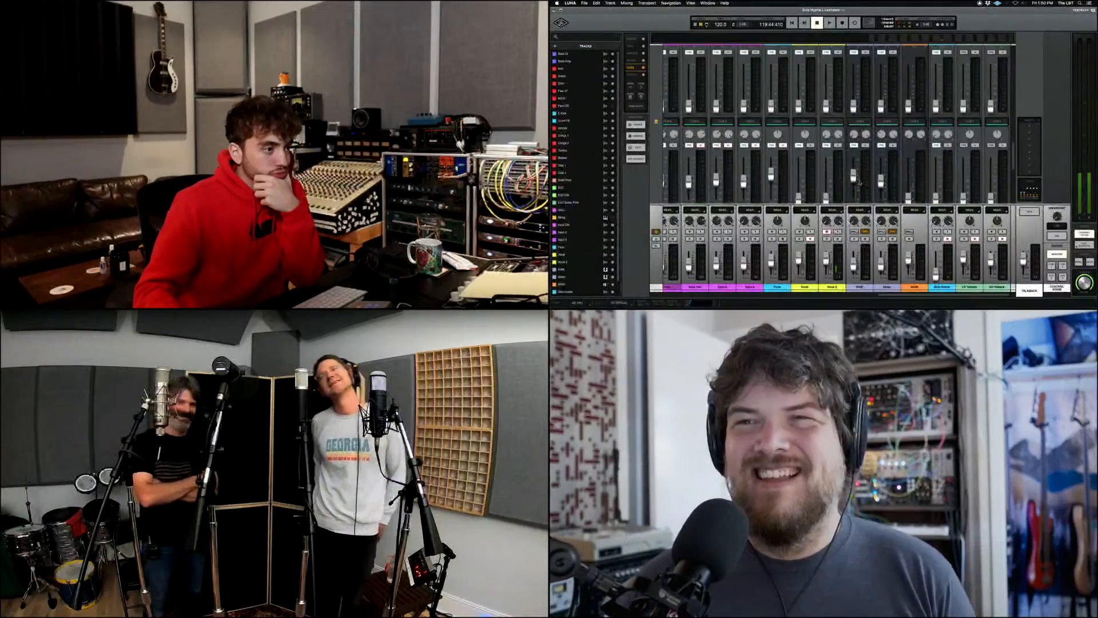
left_click_drag(855, 144, 858, 164)
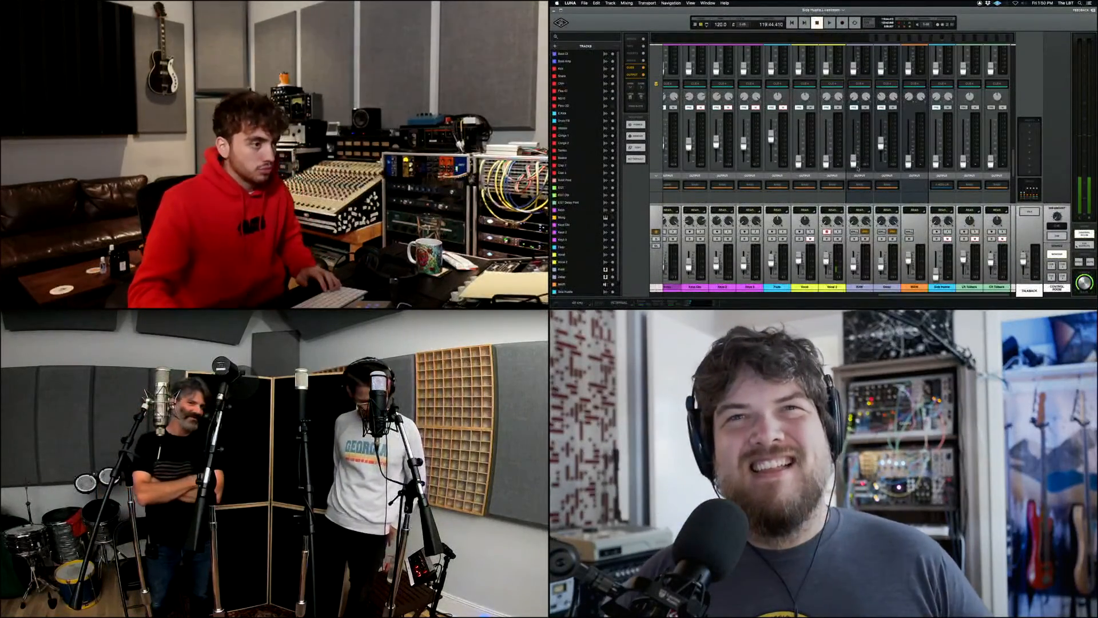
left_click_drag(858, 165, 857, 151)
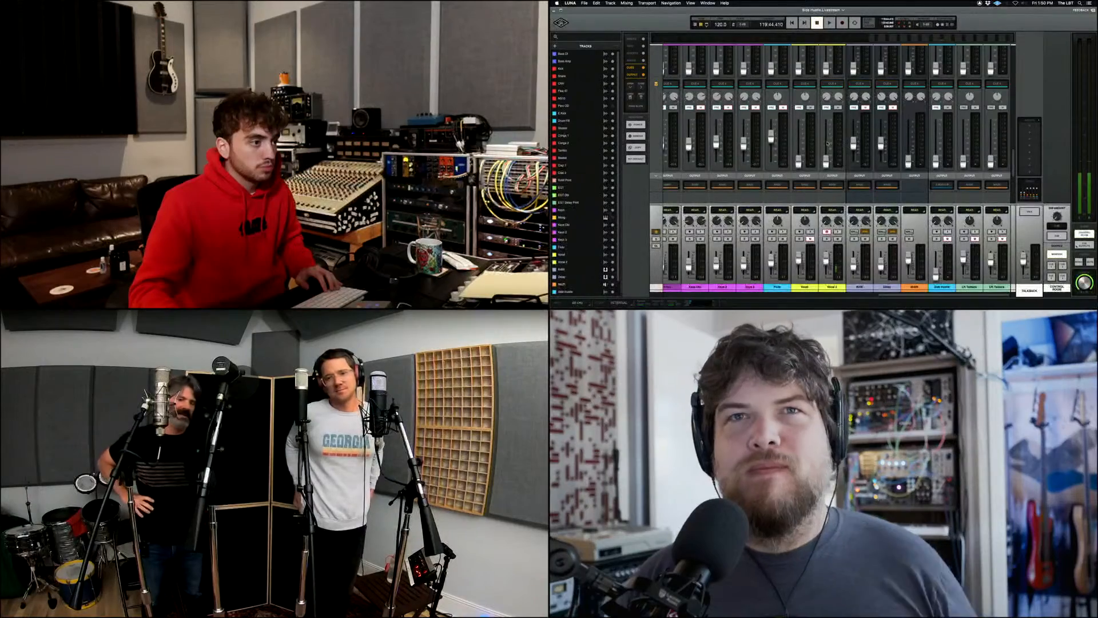
Review the cue levels and sends across the channels, ending at the Vocal 2 input and record effects.
scroll(841, 143, "up", 3)
scroll(827, 143, "up", 3)
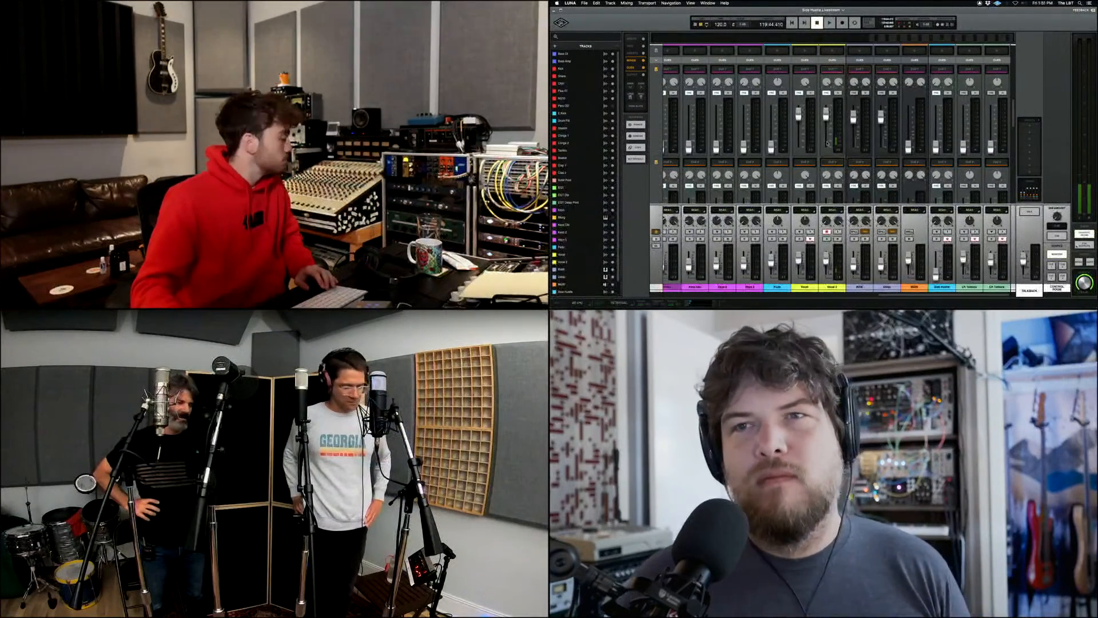
scroll(827, 143, "down", 3)
scroll(827, 143, "up", 5)
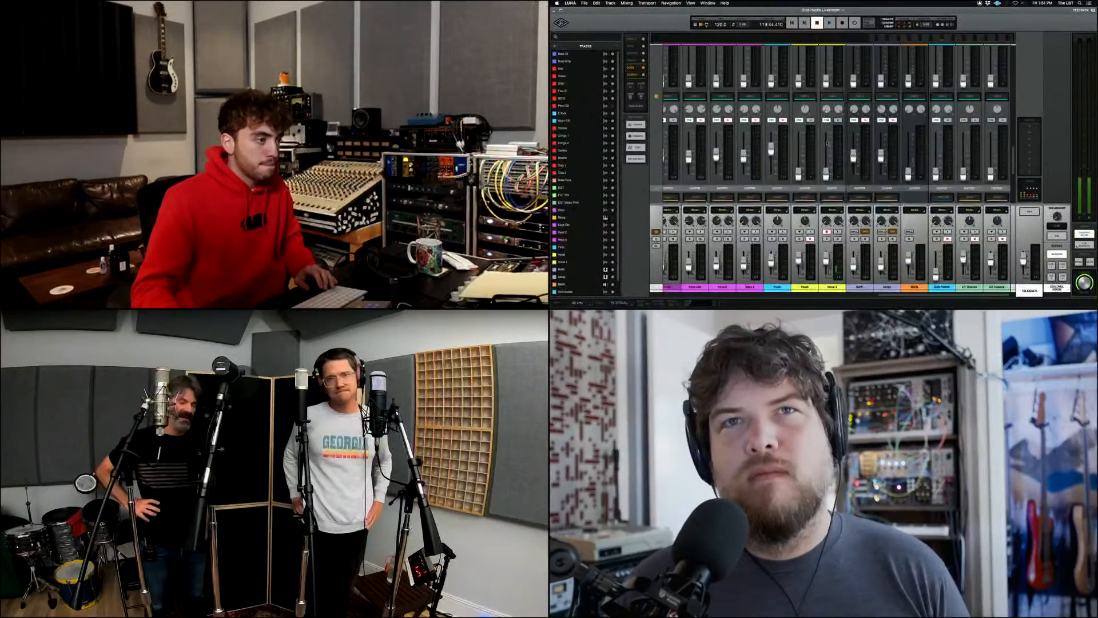
scroll(827, 143, "up", 6)
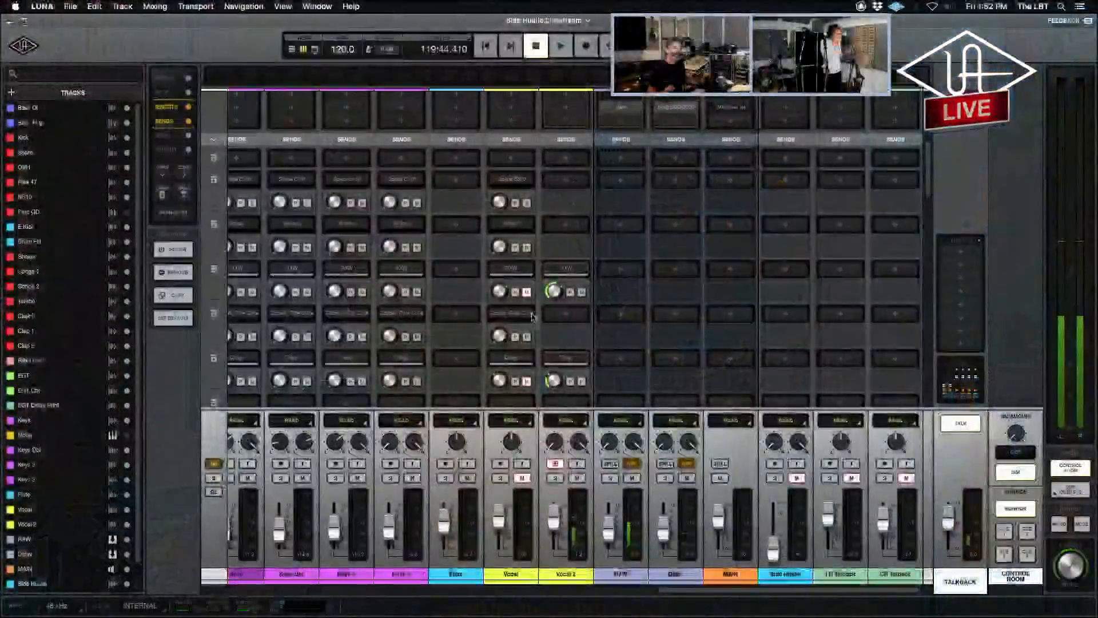
key("super+equal")
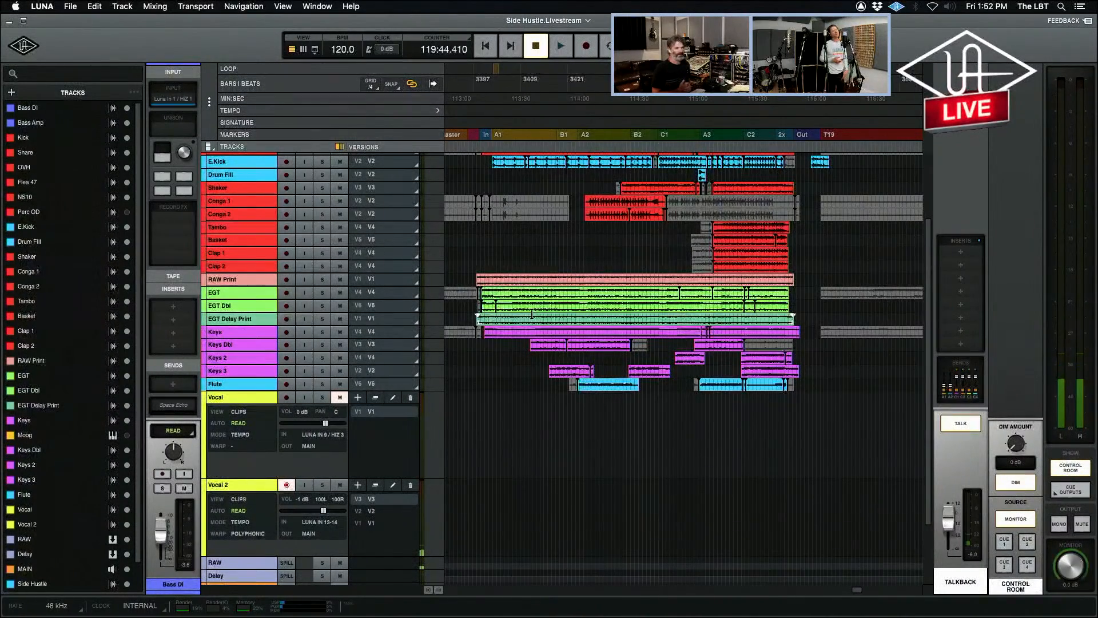
key("super+equal")
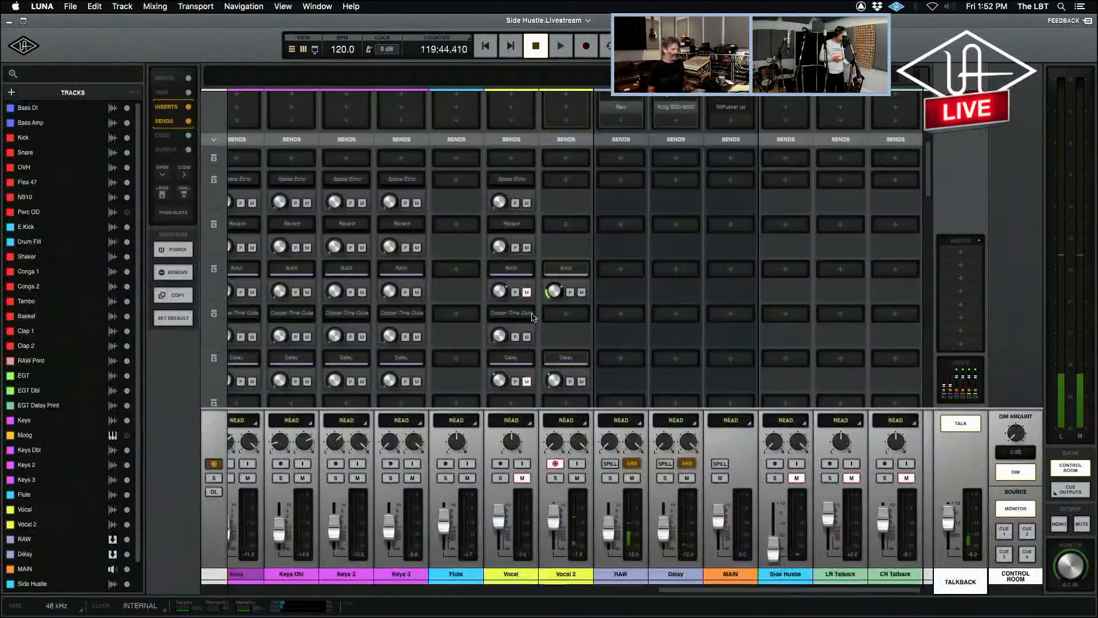
scroll(589, 480, "up", 5)
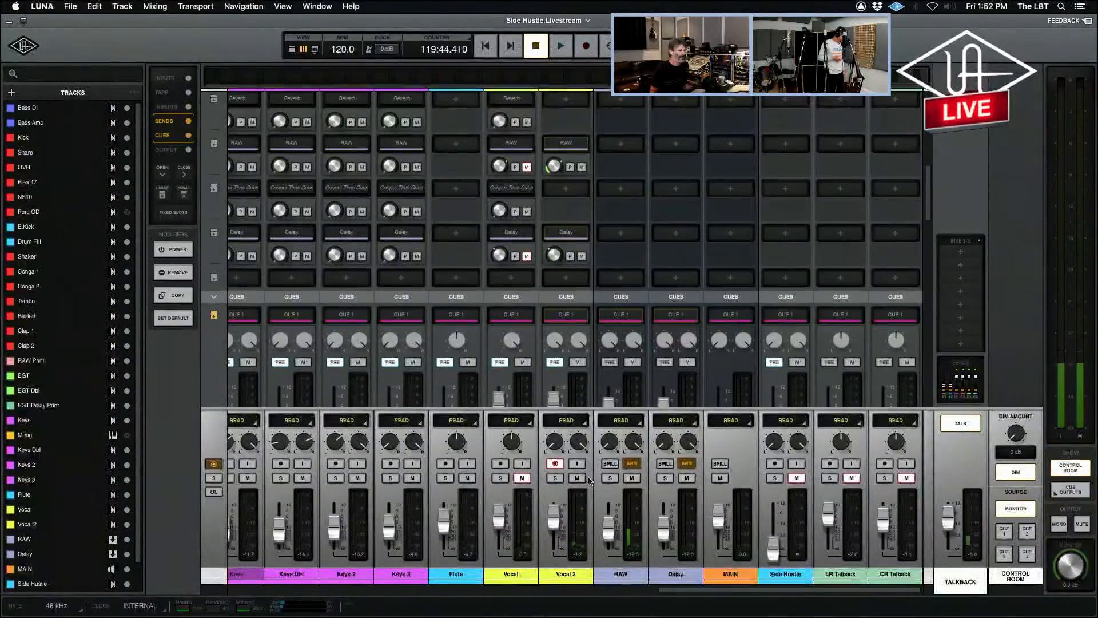
scroll(581, 491, "up", 3)
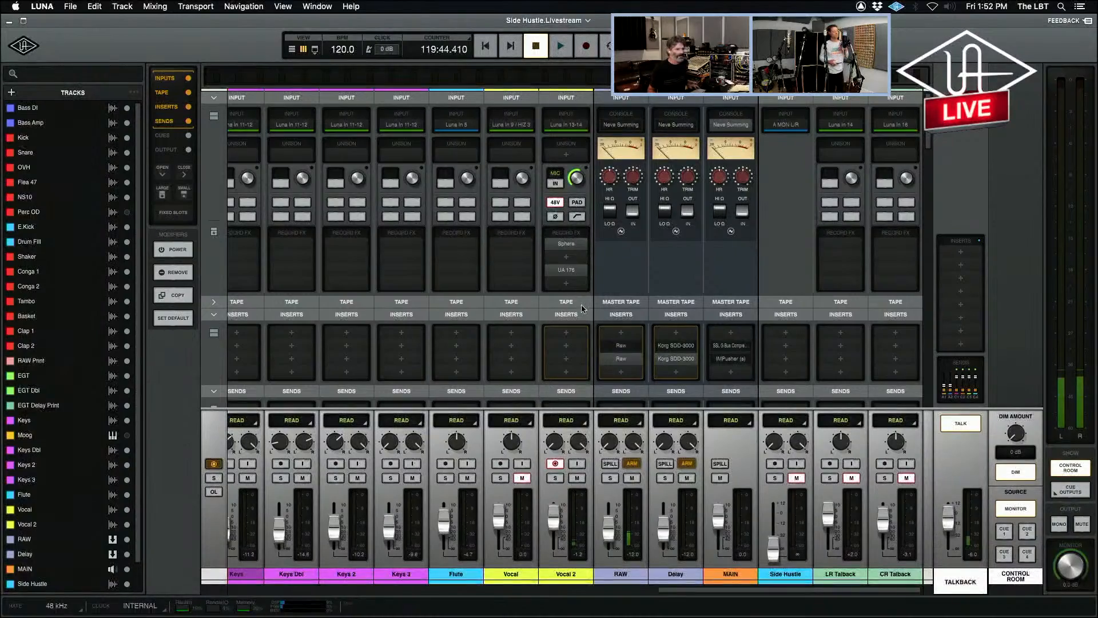
Open the UA 176 limiter from Vocal 2's record effects and move its window clear of the vocal and bus channels.
left_click(567, 272)
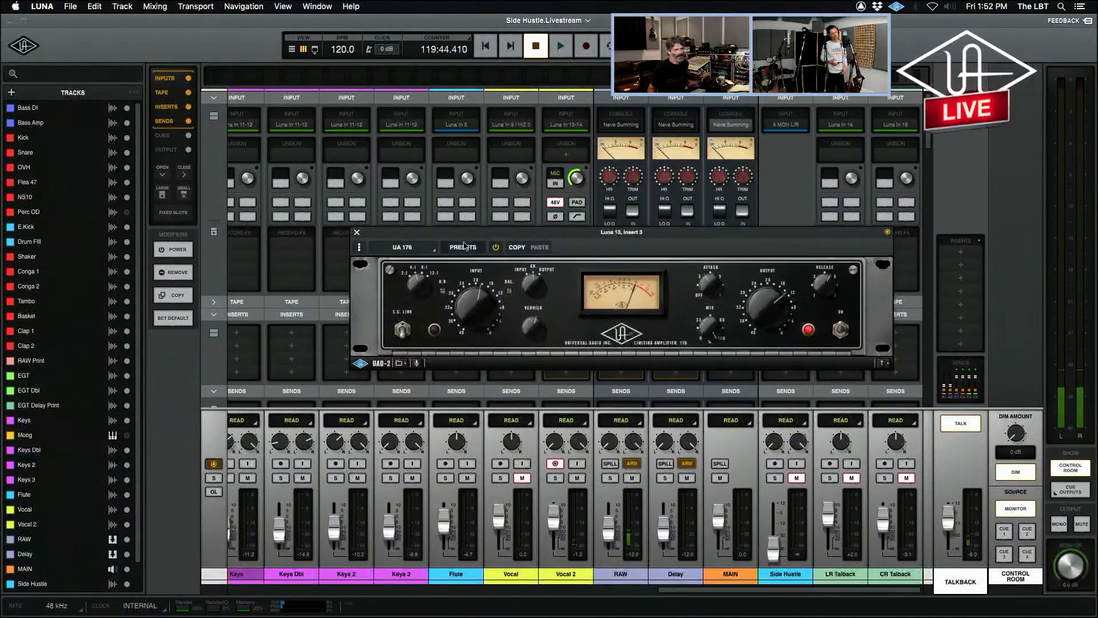
left_click_drag(452, 235, 442, 372)
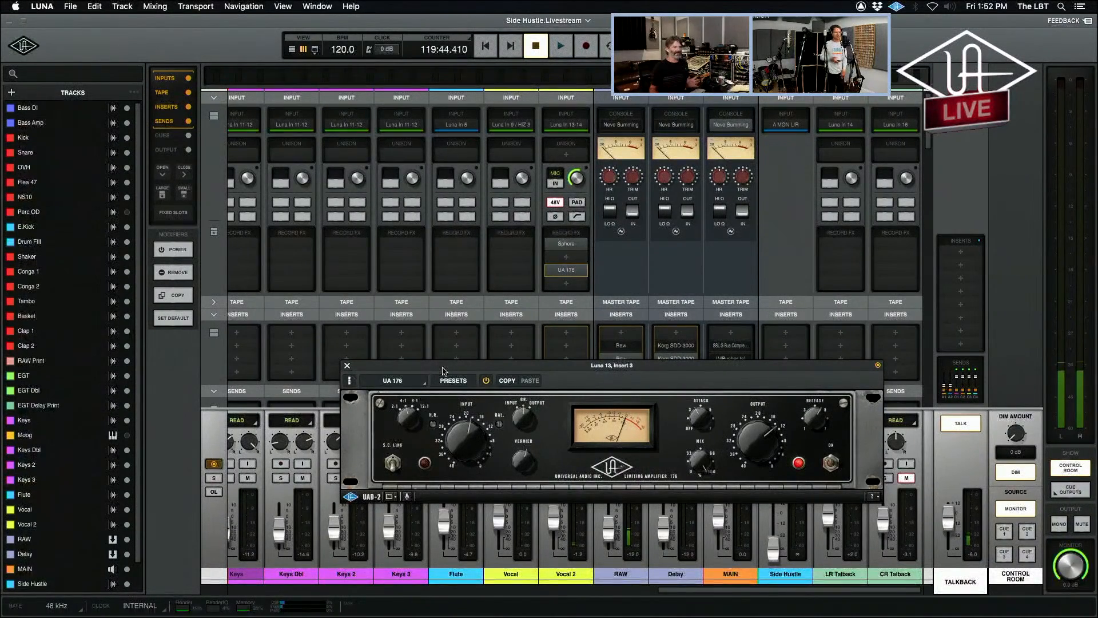
left_click_drag(442, 371, 304, 314)
left_click_drag(458, 321, 235, 231)
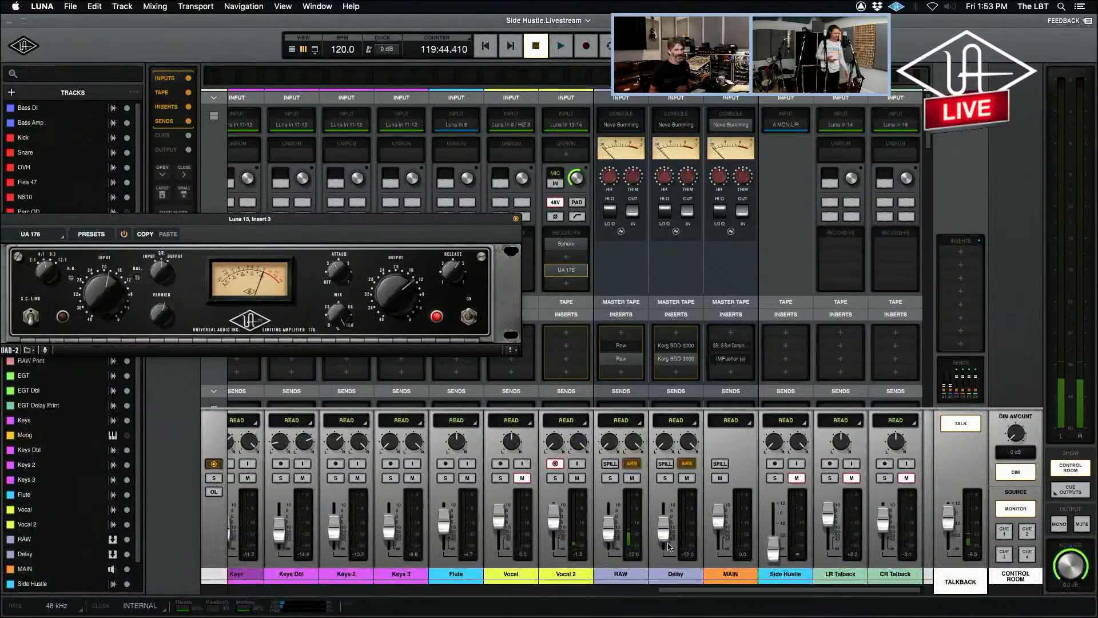
Inspect the second Raw distortion on the RAW bus and the second Korg SDD-3000 on the Delay bus, closing each plug-in window again.
left_click(628, 359)
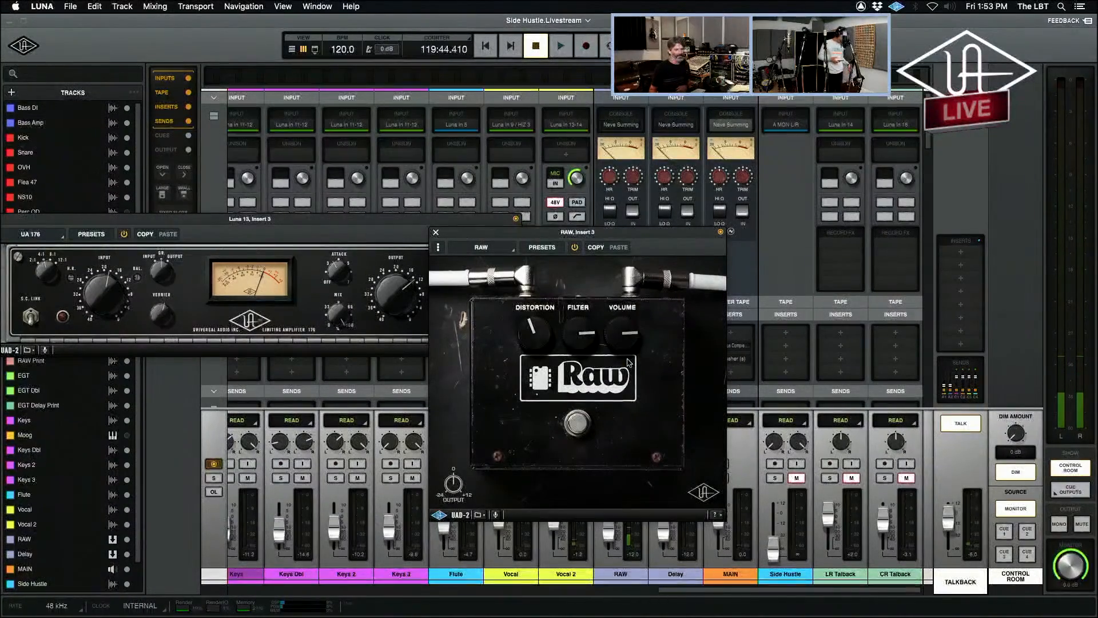
left_click(435, 234)
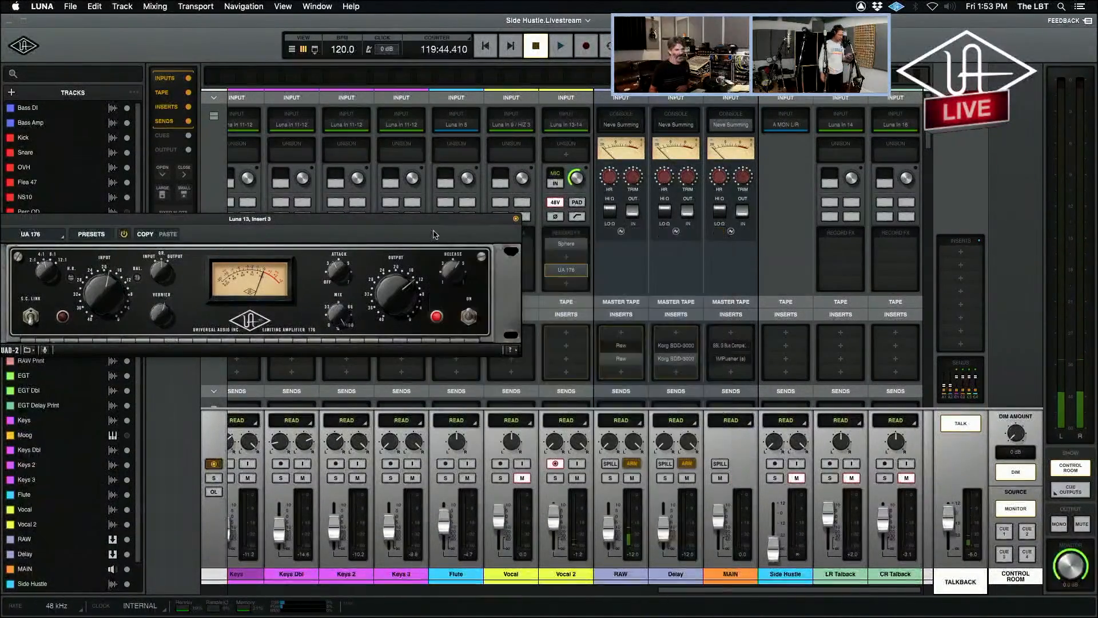
left_click(675, 359)
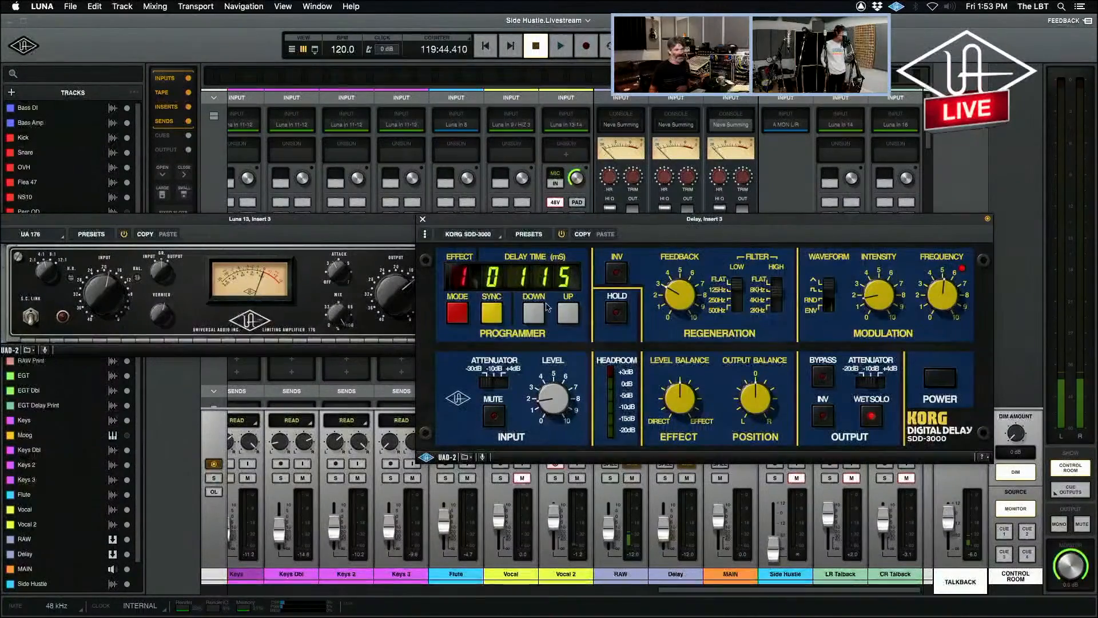
left_click(424, 220)
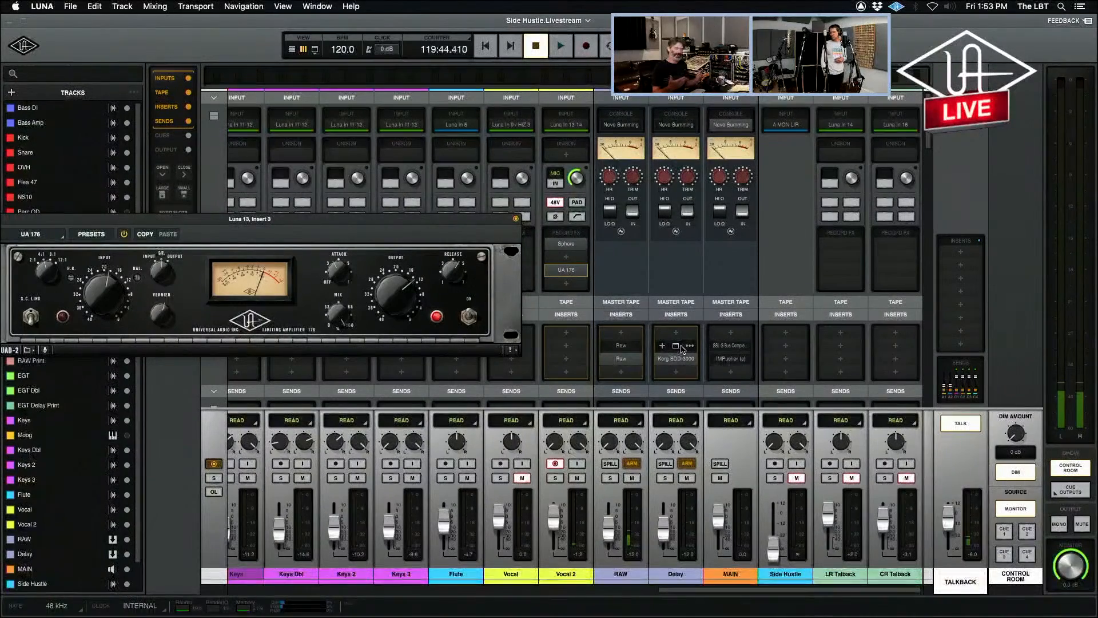
left_click(621, 360)
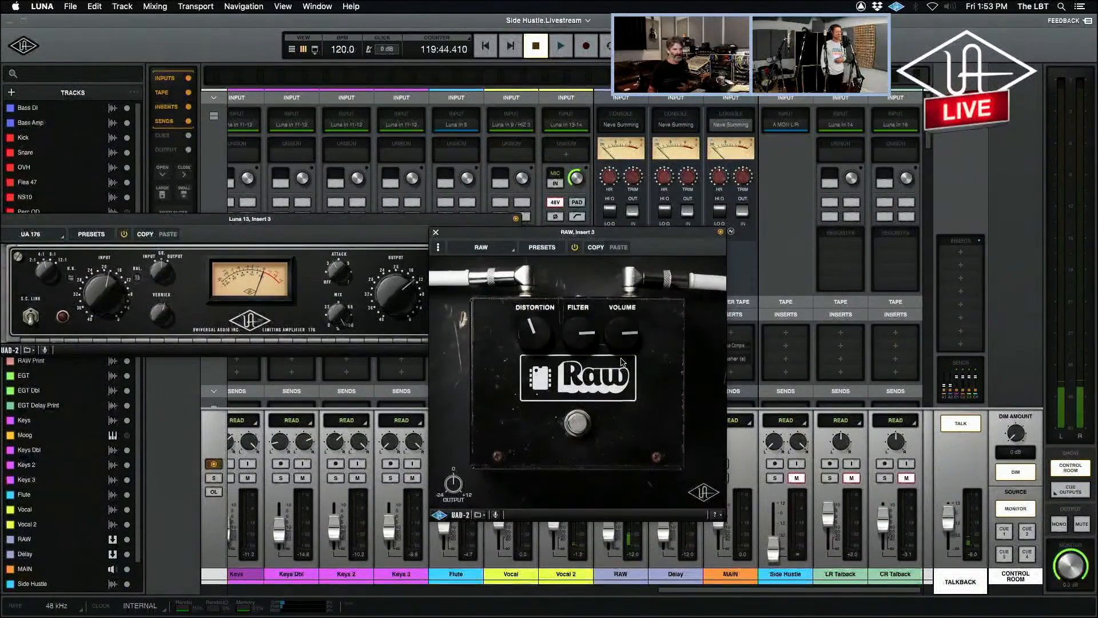
left_click(436, 232)
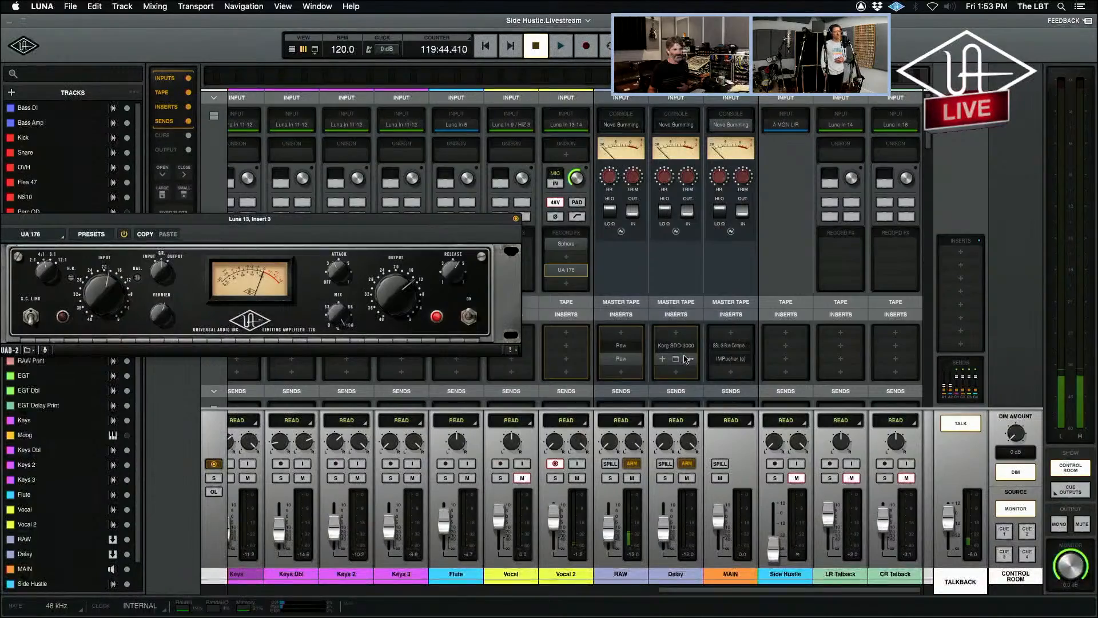
left_click(685, 357)
left_click(423, 220)
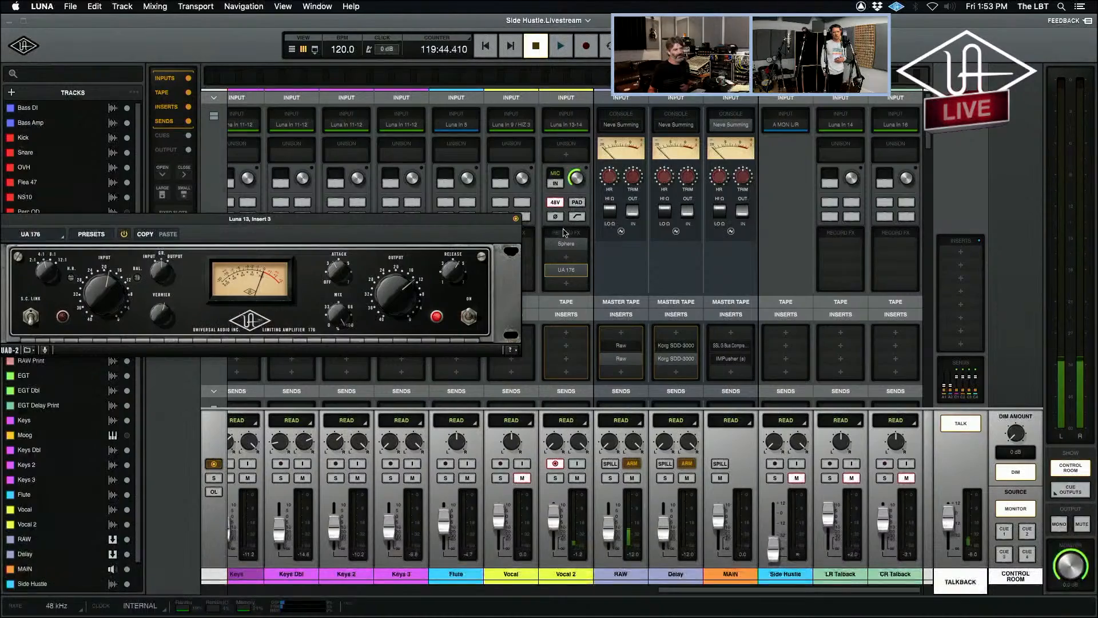
Open the Sphere microphone plug-in from Vocal 2's record effects, dismiss its notice, and close it after viewing.
left_click(567, 245)
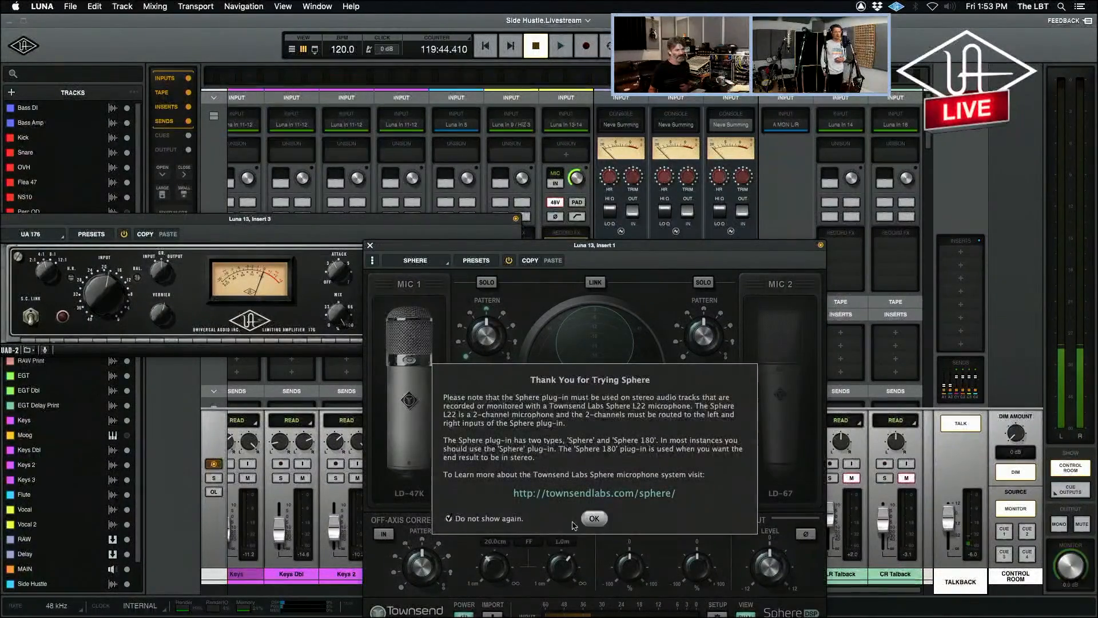
left_click(584, 516)
left_click_drag(401, 245, 664, 65)
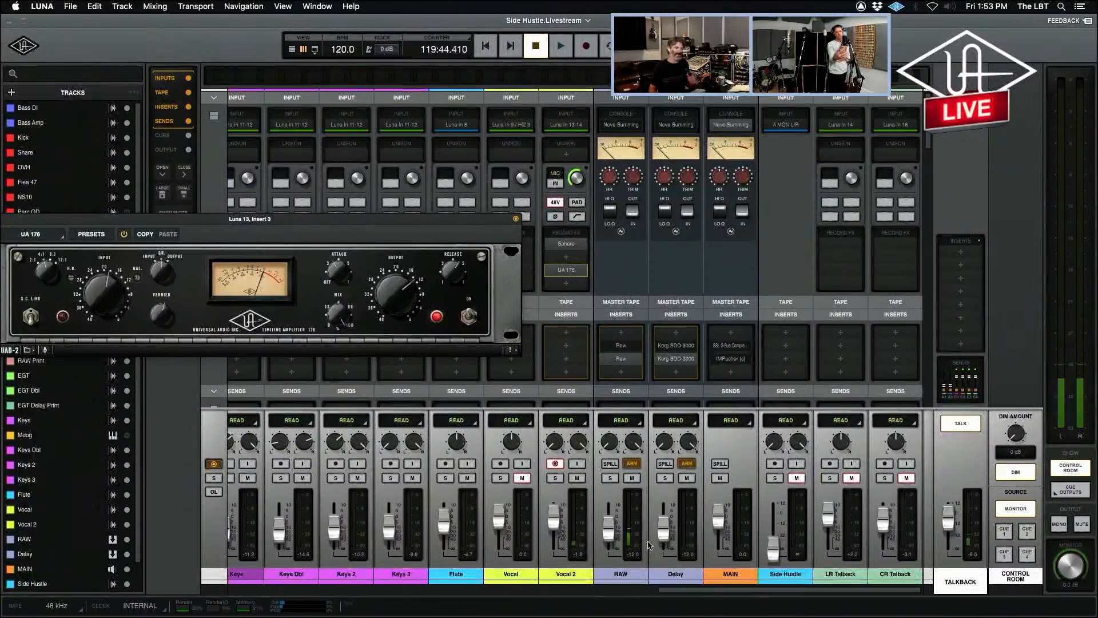
mouse_move(561, 271)
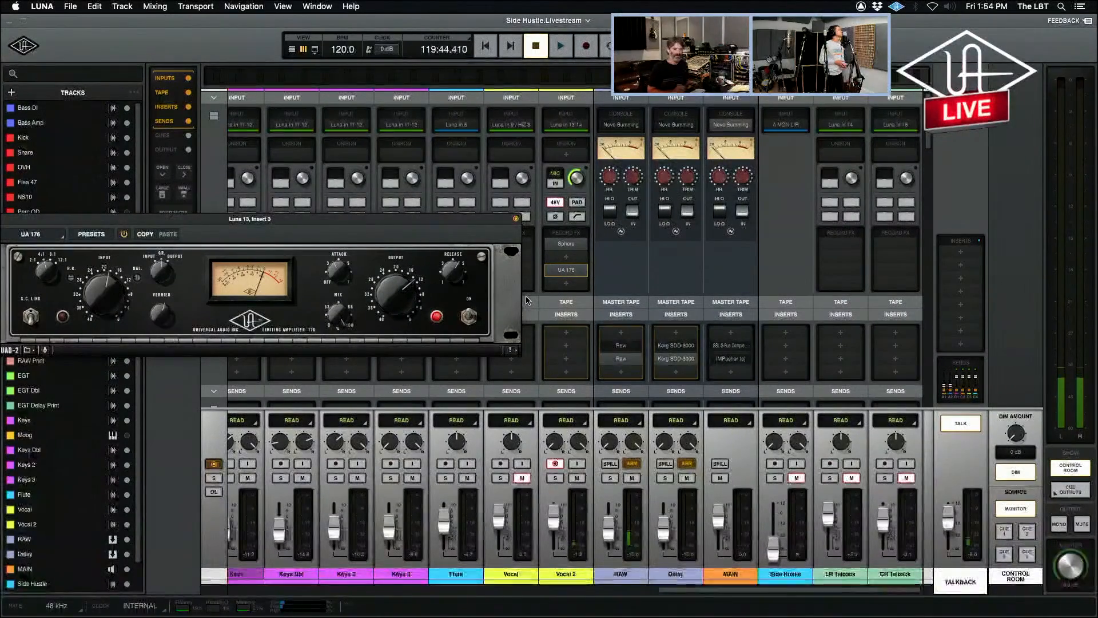
Return to the timeline, close the UA 176 window, and place the playhead on the Keys 3 lane just before the In marker.
key("super+equal")
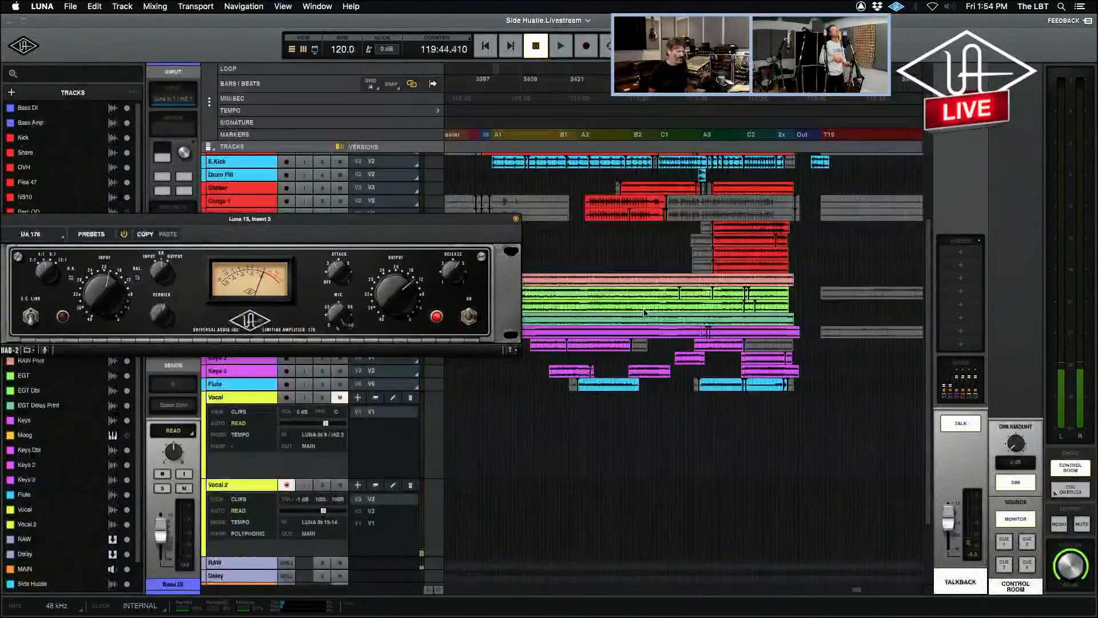
left_click_drag(14, 220, 48, 228)
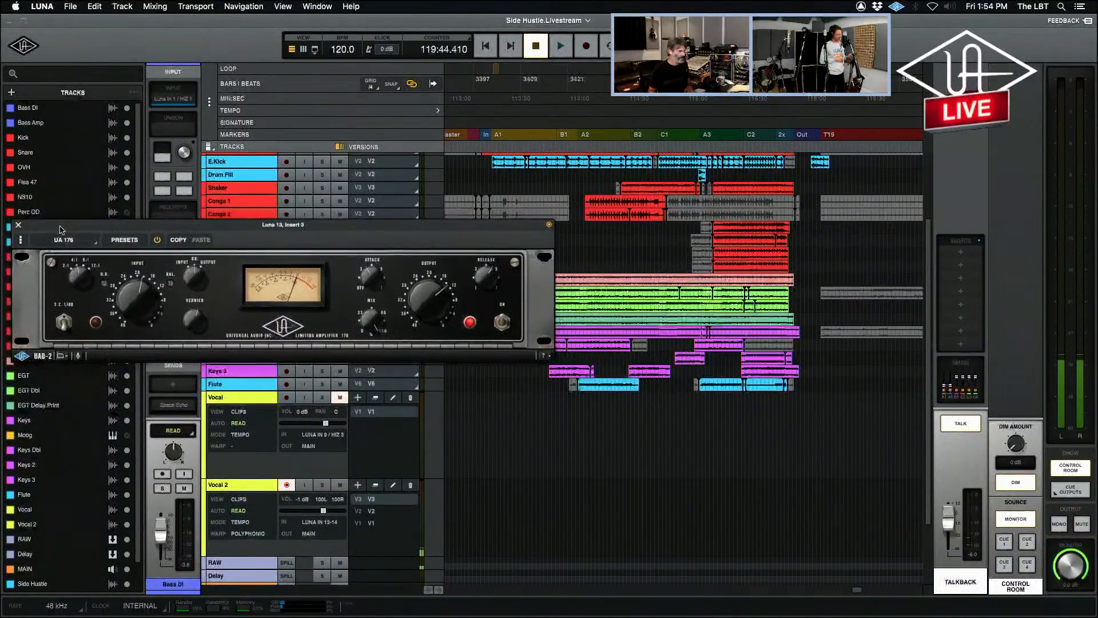
left_click(18, 226)
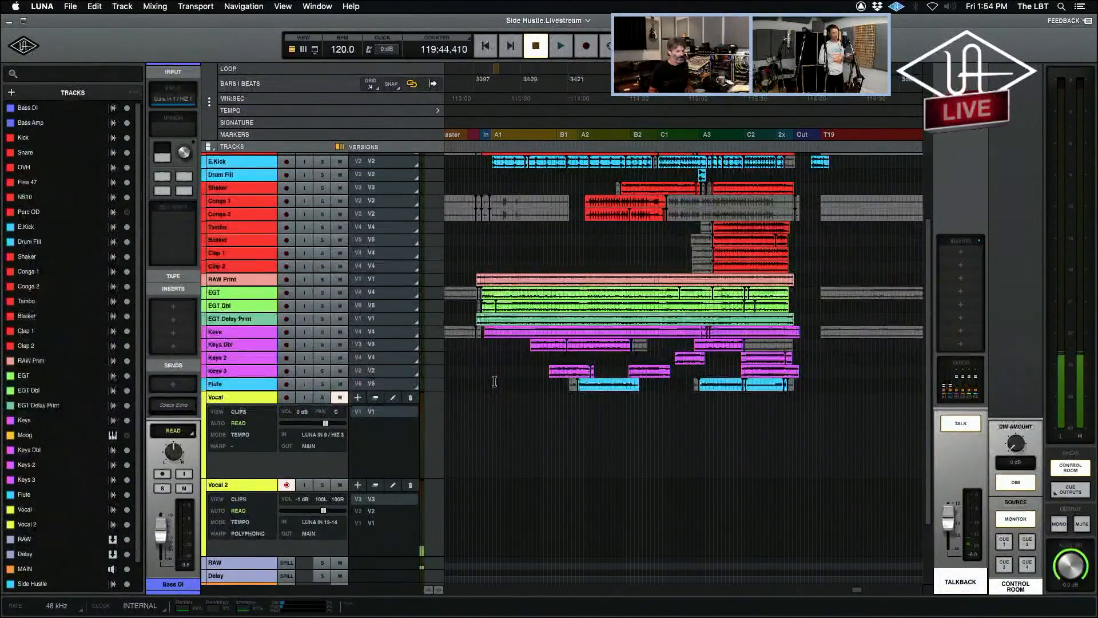
left_click(479, 369)
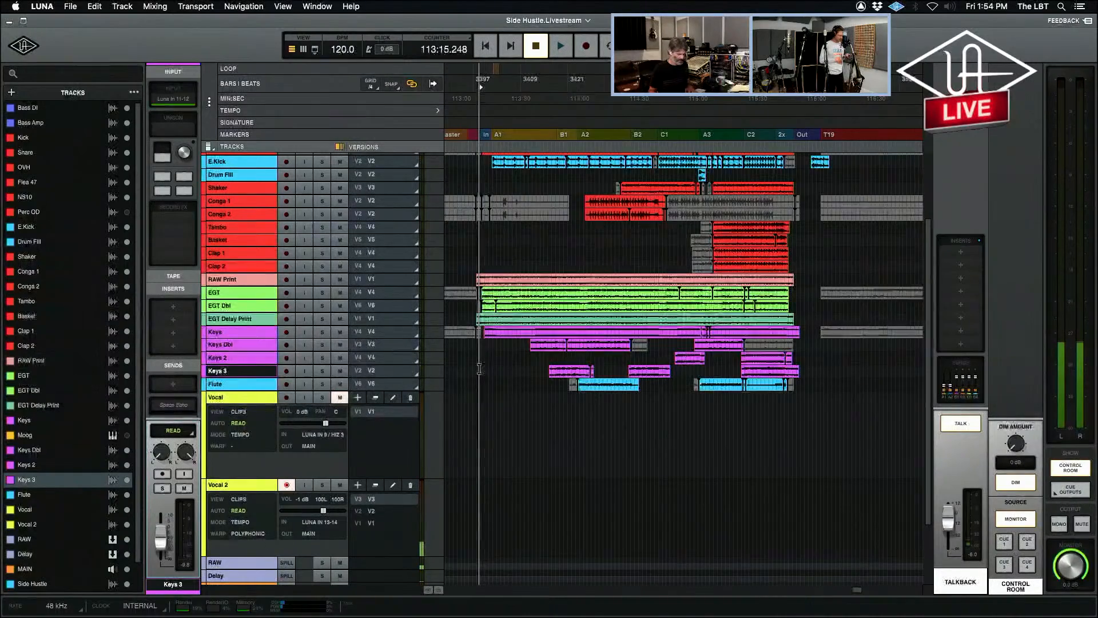
key("t")
key("t")
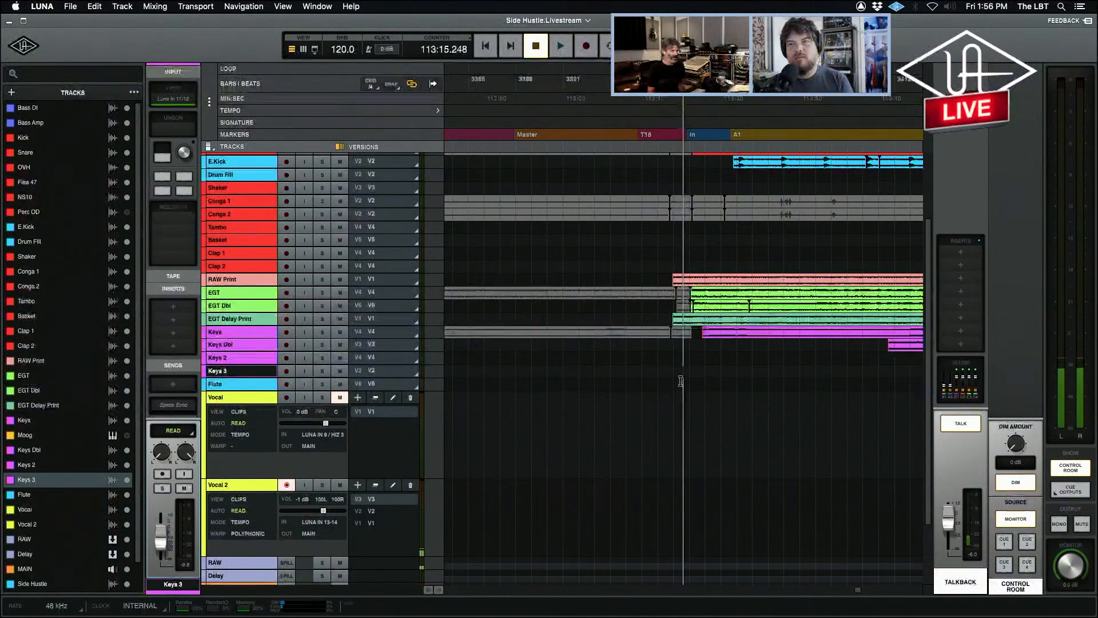
Start recording a new take on Vocal 2 from the playhead position just before the In marker.
key("super+=")
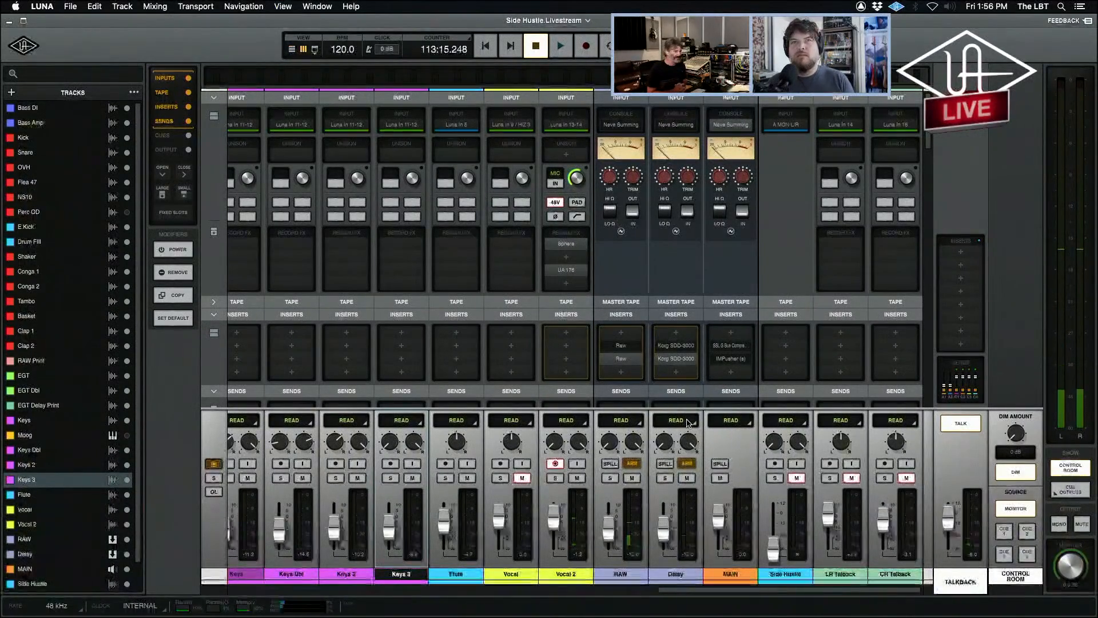
key("super+=")
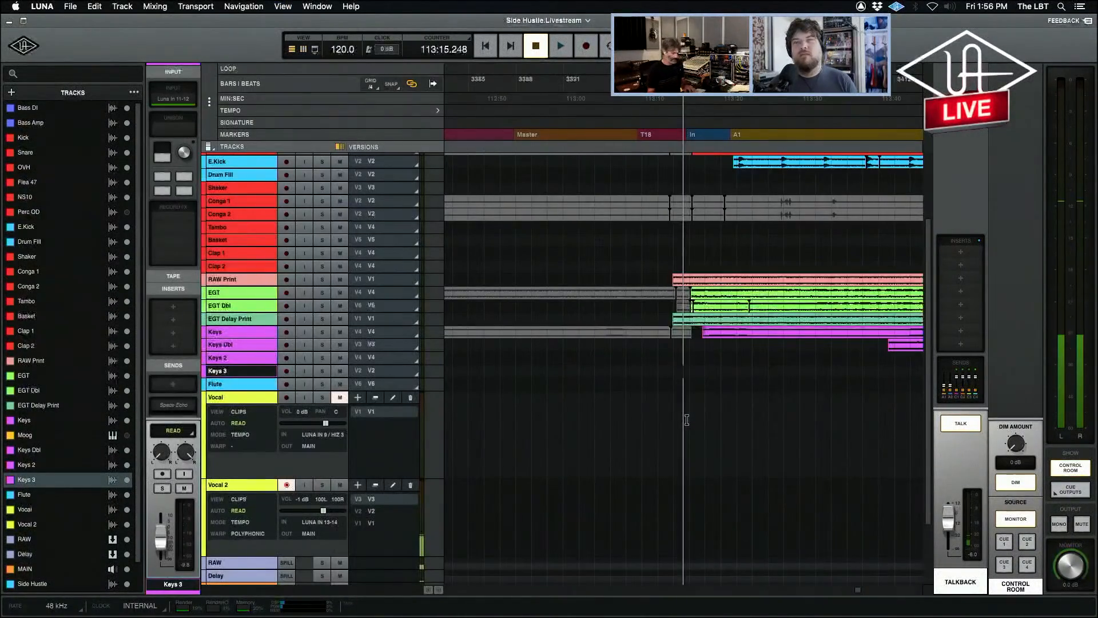
key("space")
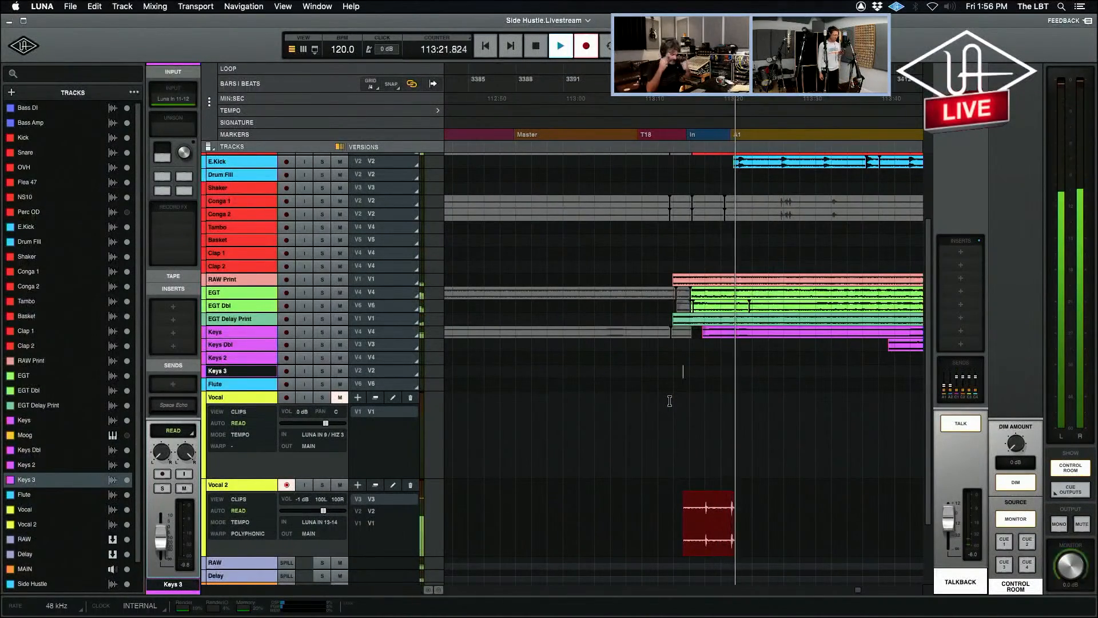
Bring up Vocal 2's UA 176 limiter in the mixer during the take and move its window clear of the vocal channels.
key("super+equal")
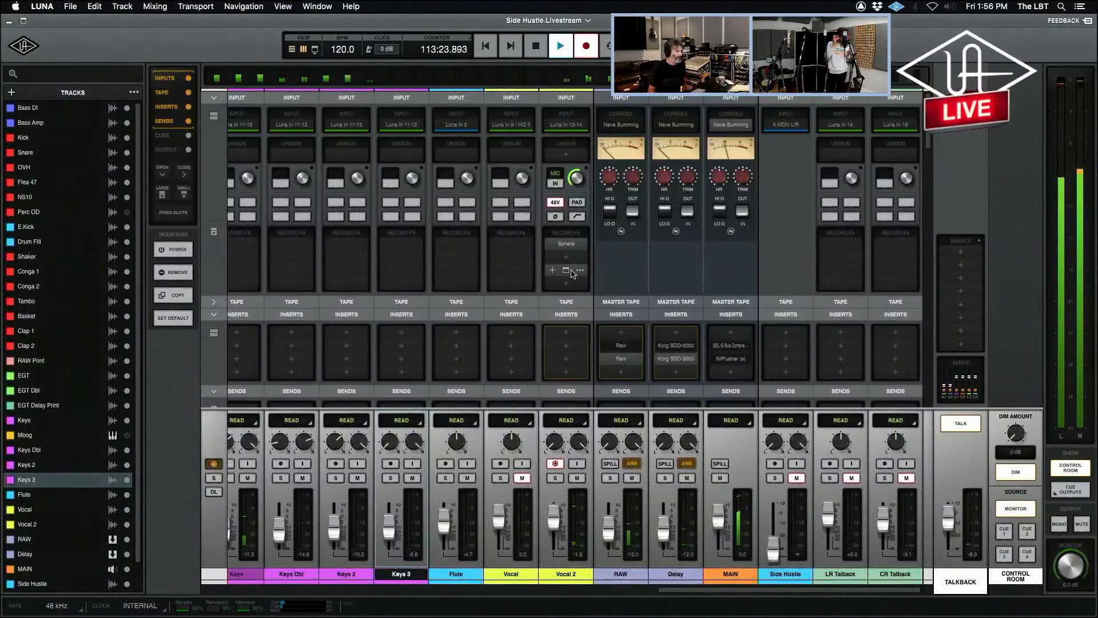
left_click(566, 270)
left_click_drag(405, 159, 719, 101)
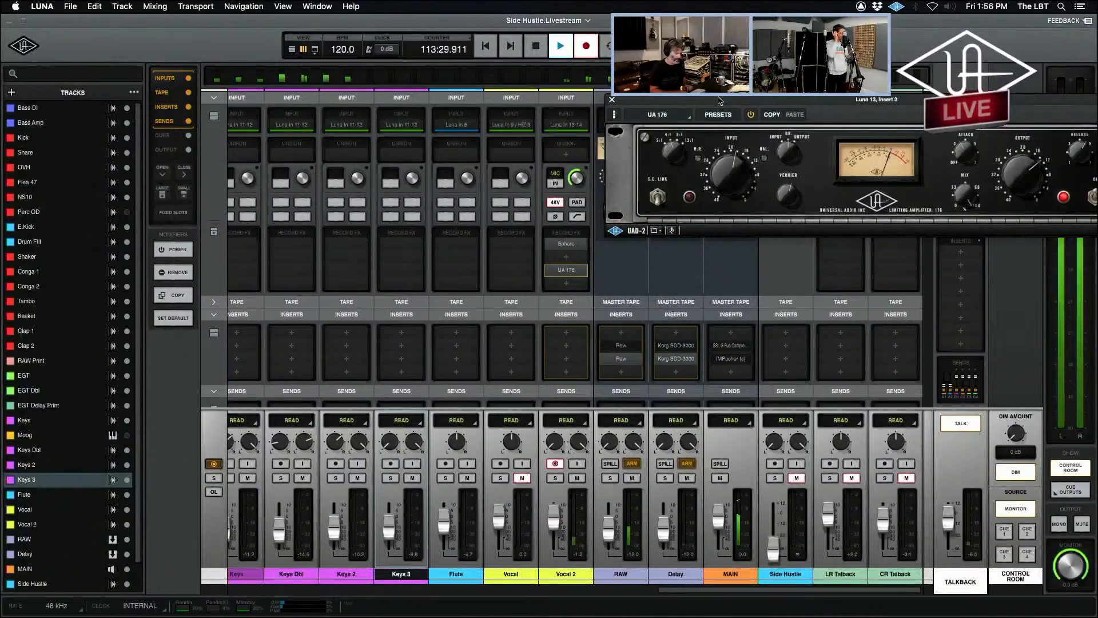
Engage the low-cut filter on Vocal 2's input and switch off the talkback while the take continues.
key("super+equal")
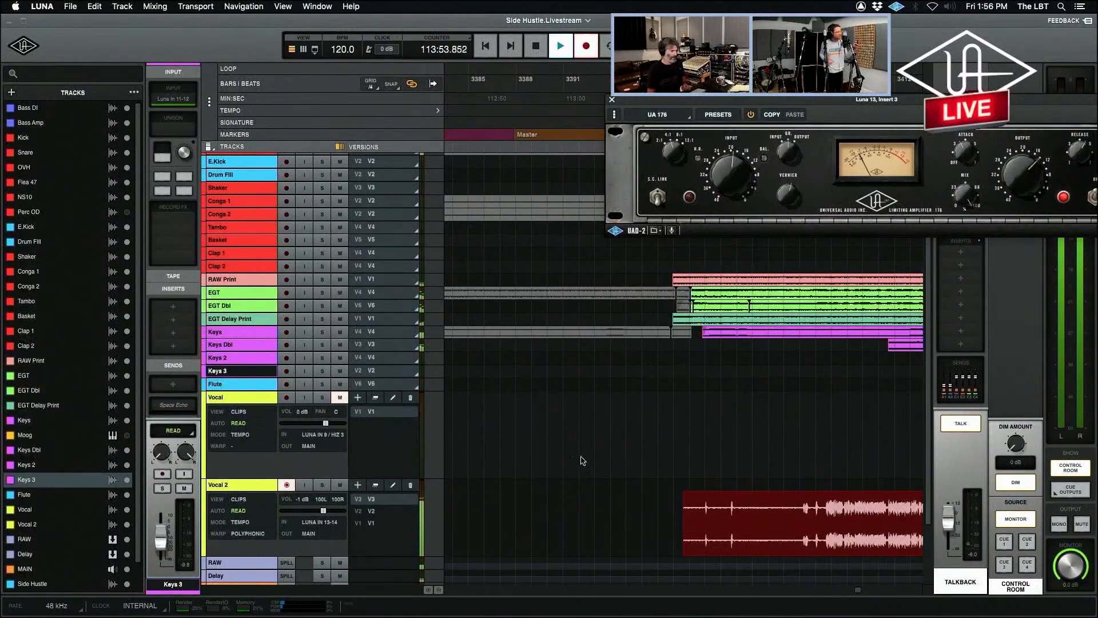
key("super+equal")
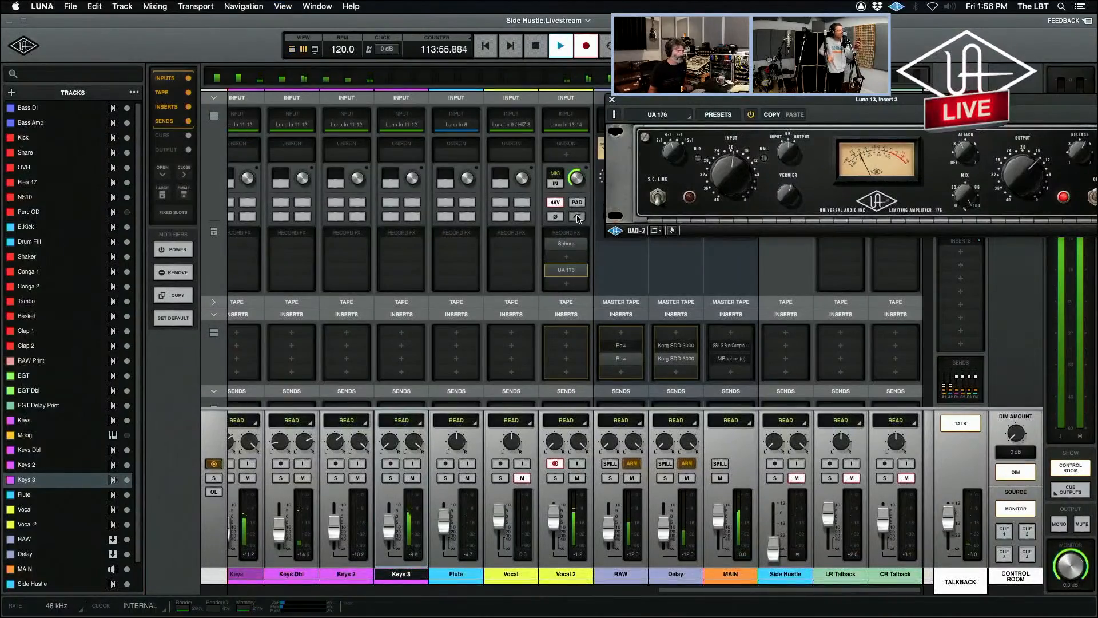
left_click(578, 217)
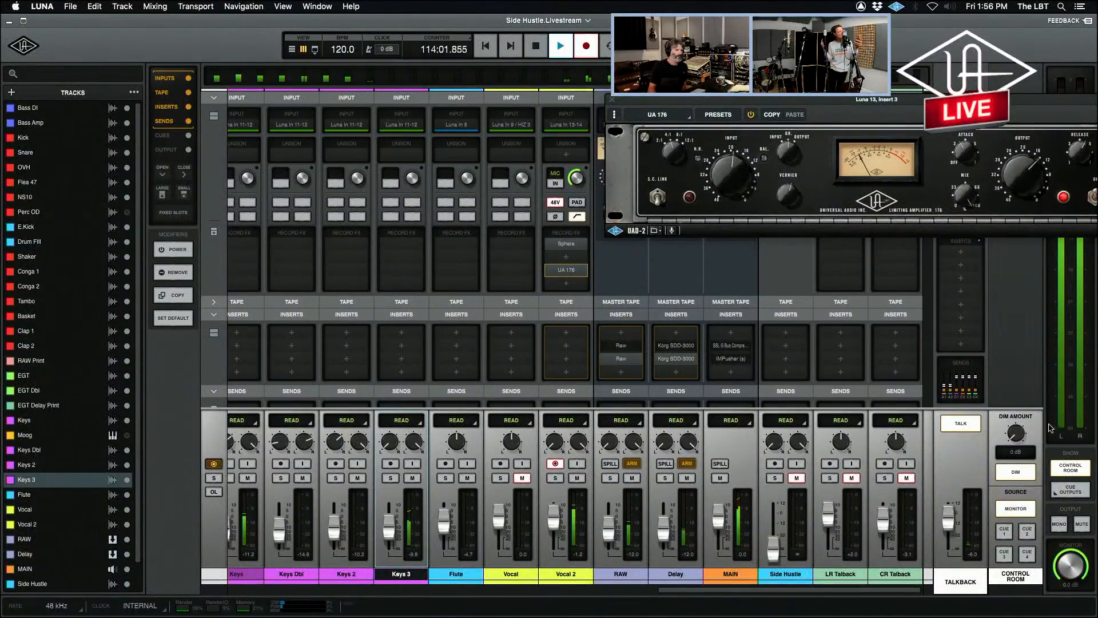
left_click(966, 426)
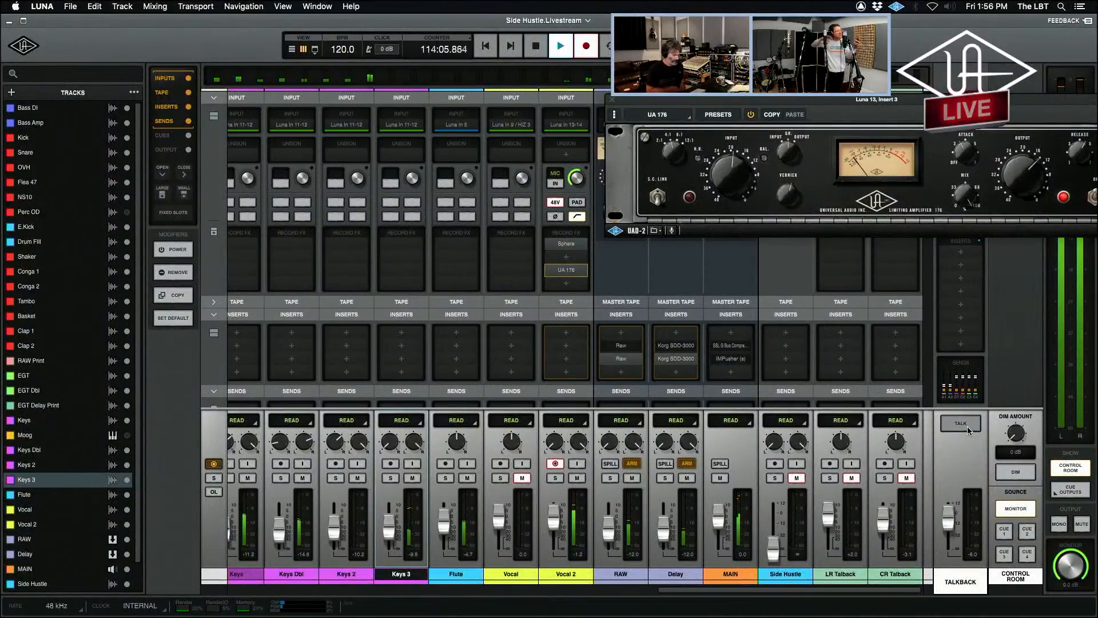
Zoom the timeline out around the Vocal 2 take, close the UA 176 window, and stop recording.
key("super+equal")
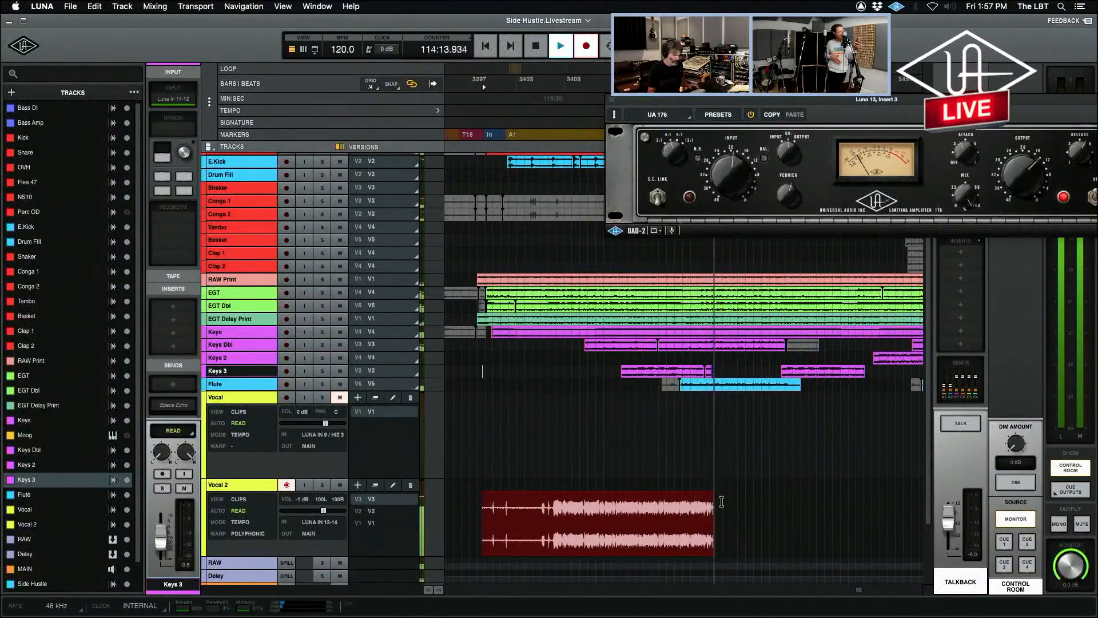
key("super+equal")
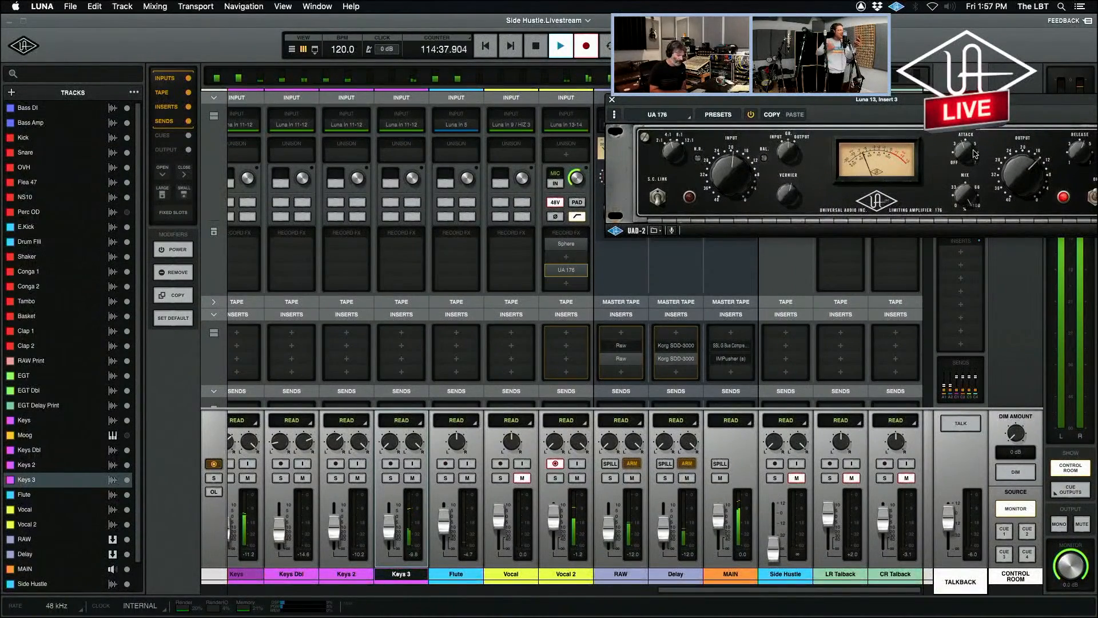
key("super+equal")
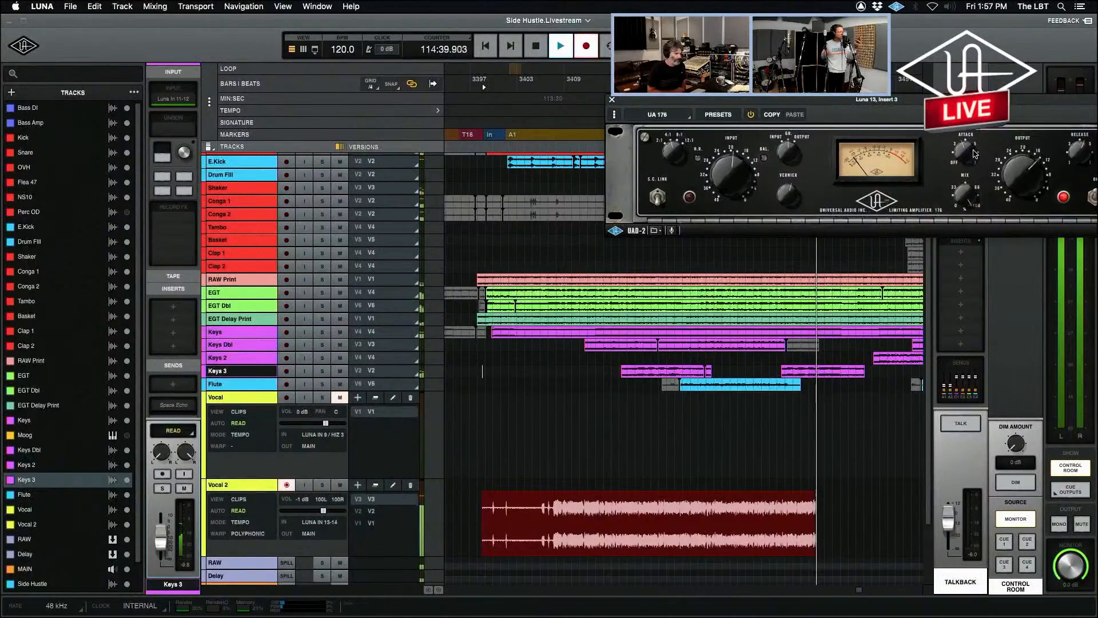
key("r")
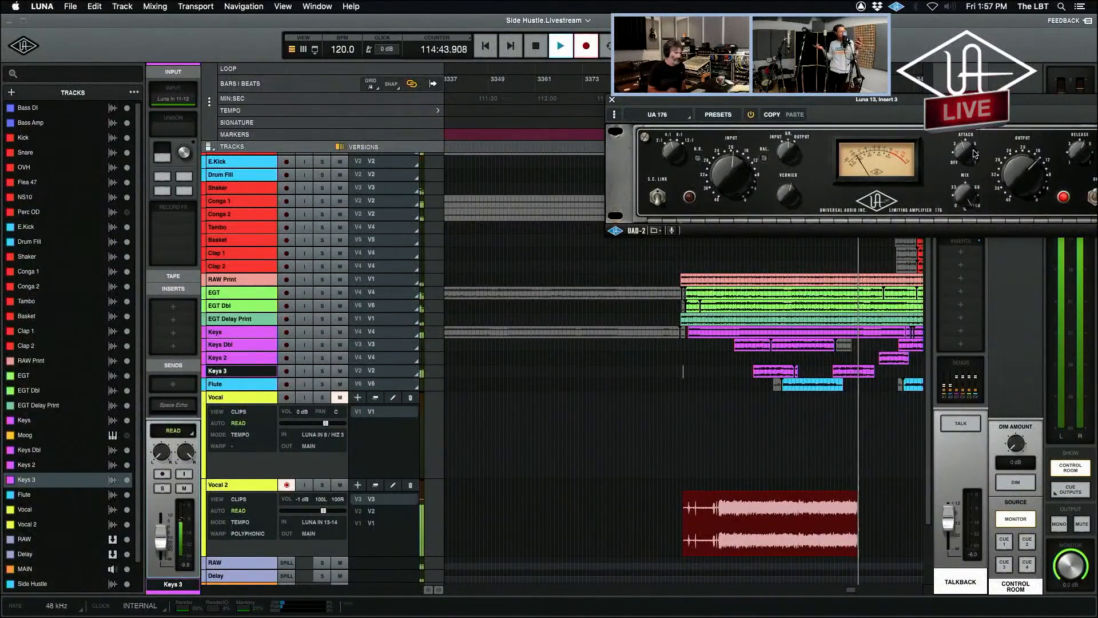
left_click(612, 100)
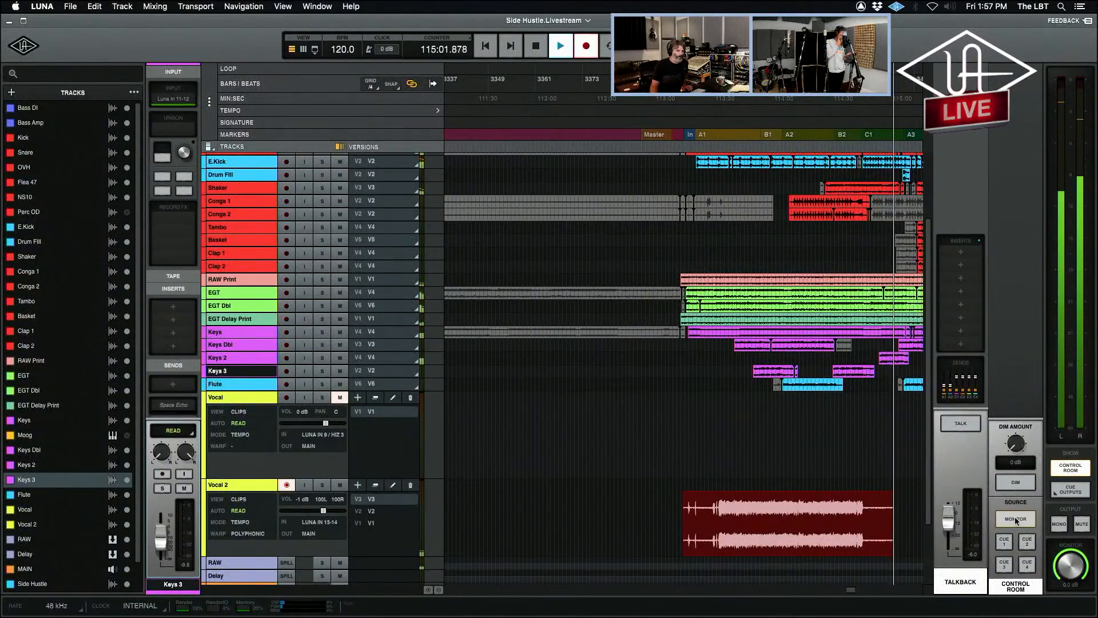
key("space")
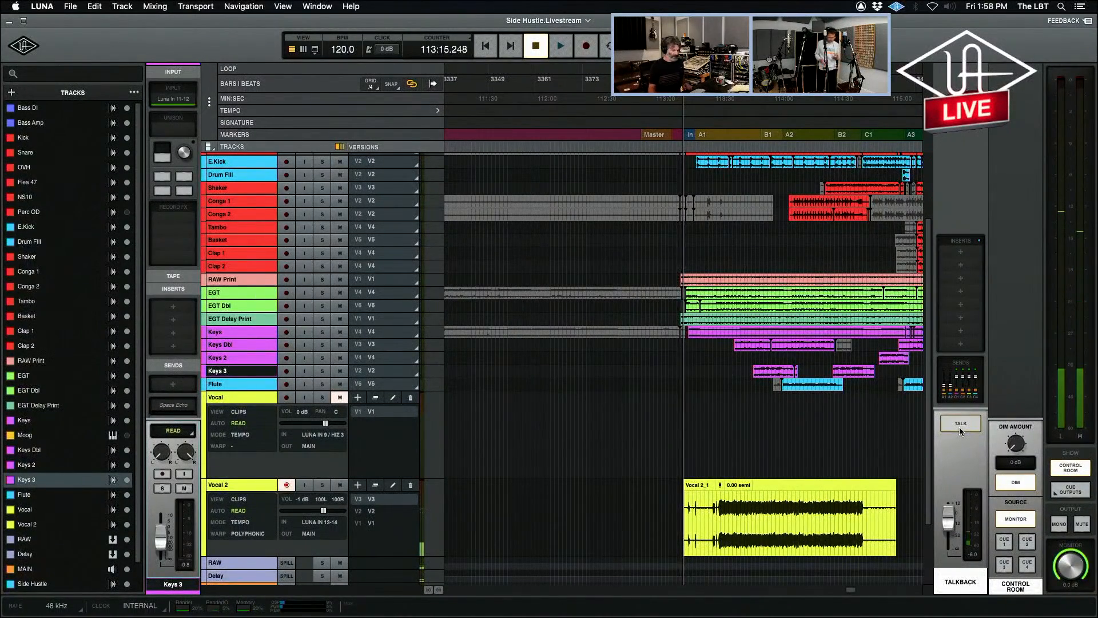
Return to the mixer and disarm Vocal 2 for recording.
key("super+equal")
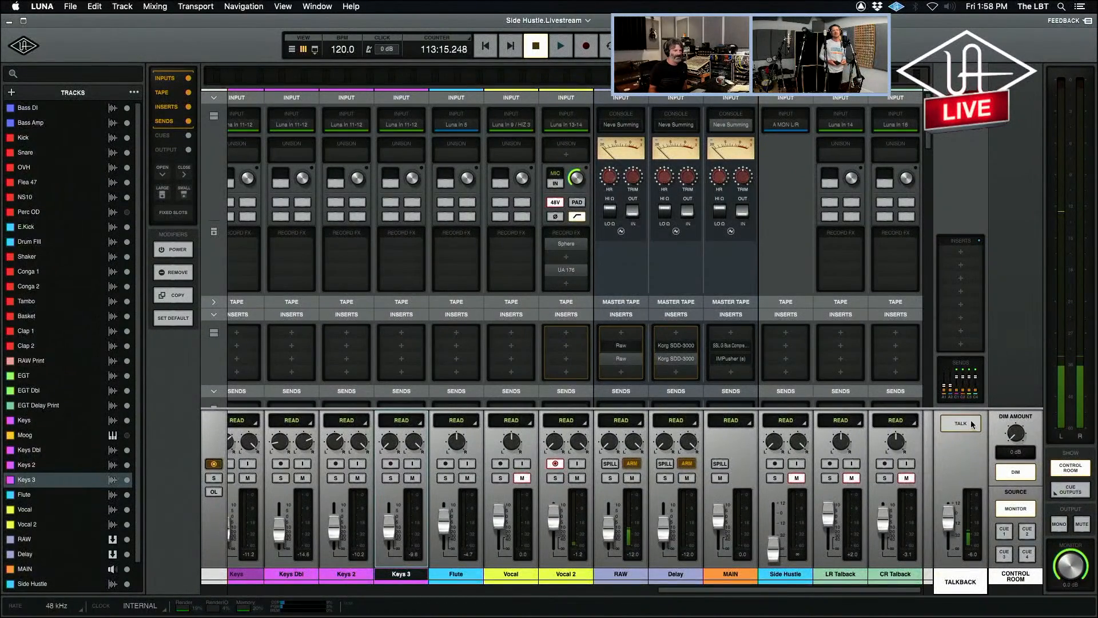
key("super+equal")
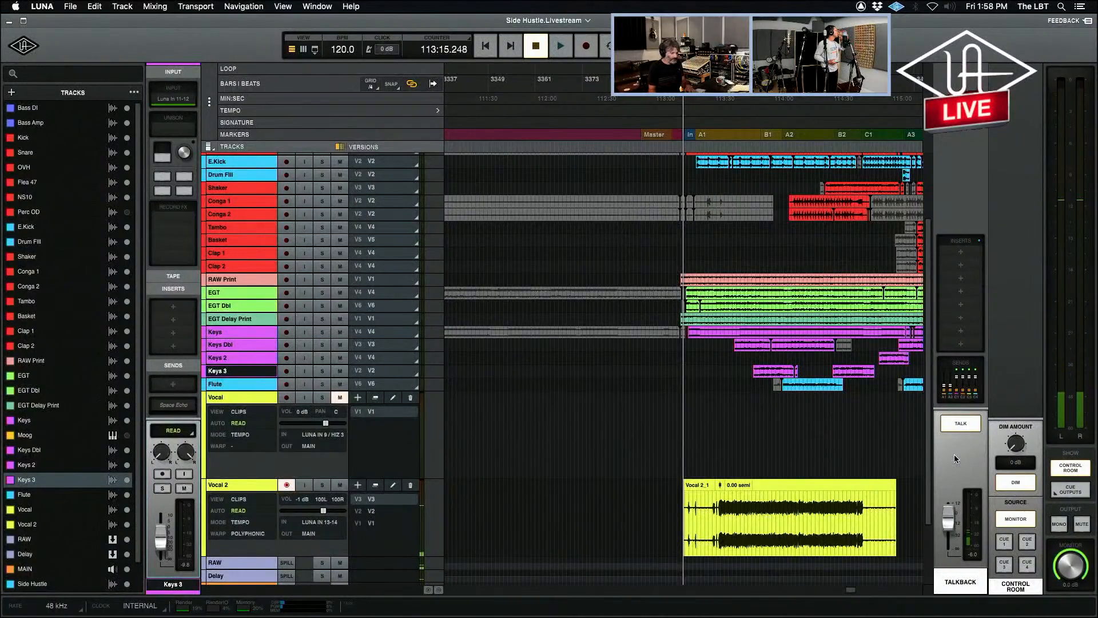
key("super+equal")
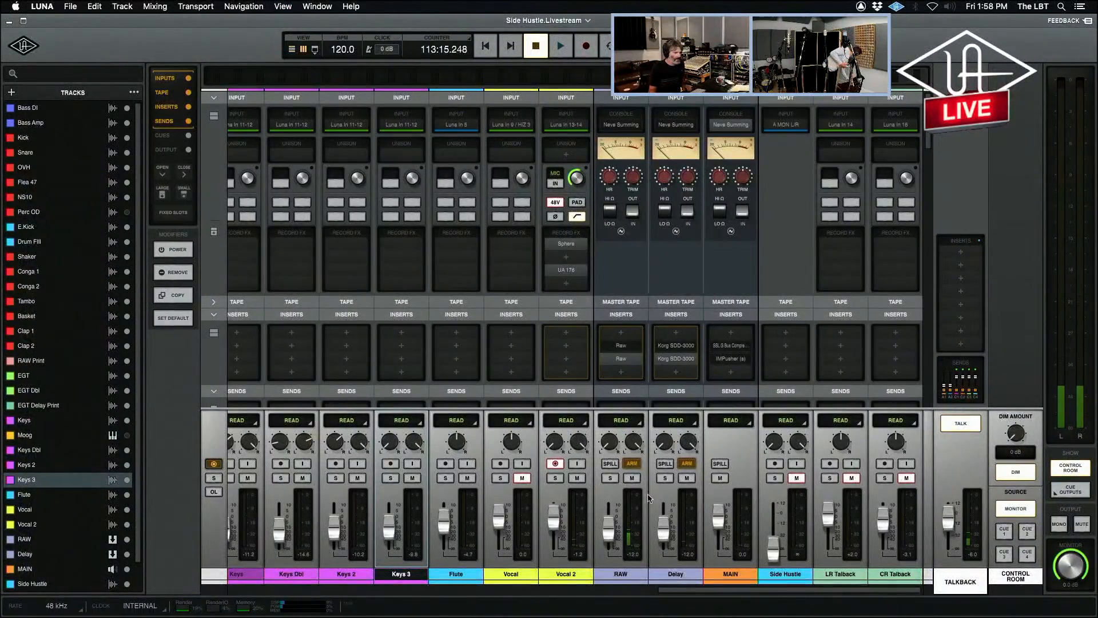
left_click(555, 464)
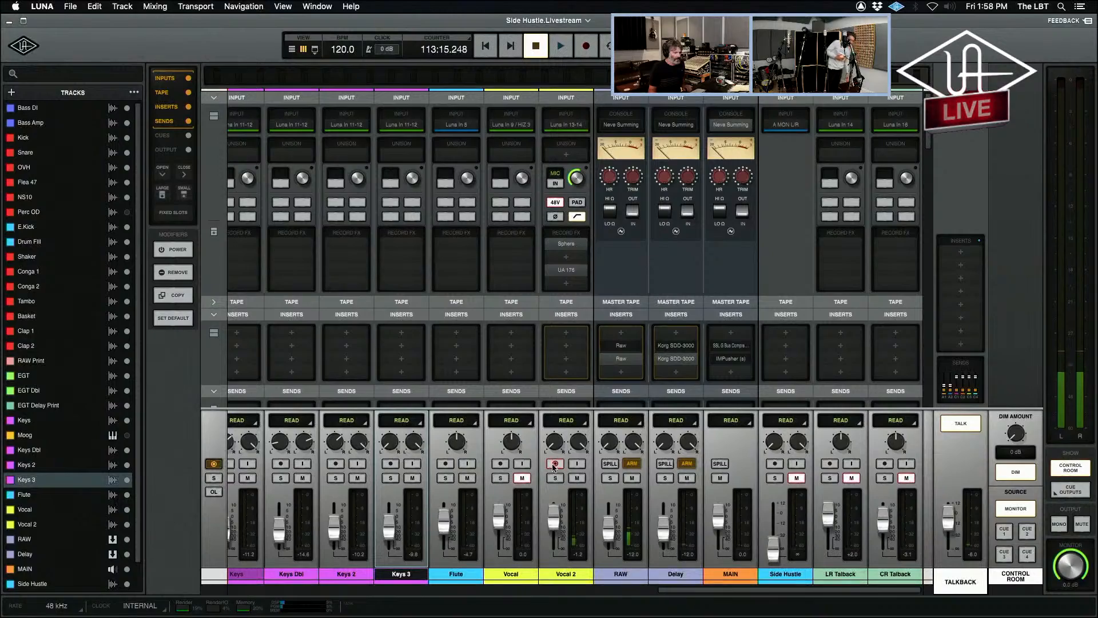
left_click(554, 464)
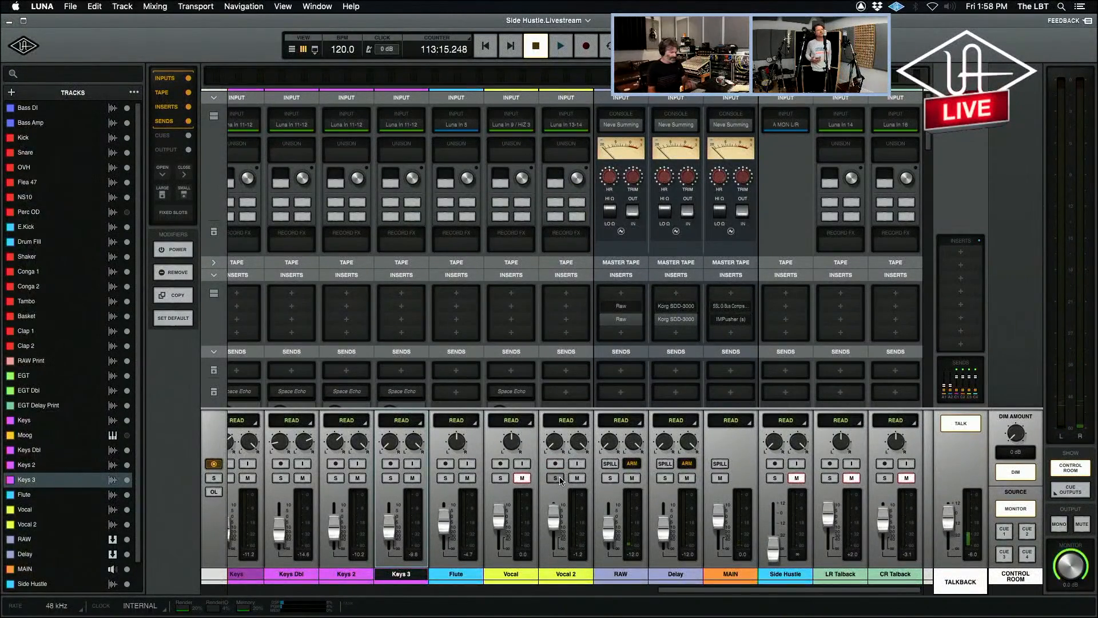
Play the new Vocal 2 take from 113:34.957, toggling solo on the RAW bus, the Delay bus and Vocal 2, and stop playback.
key("super+equal")
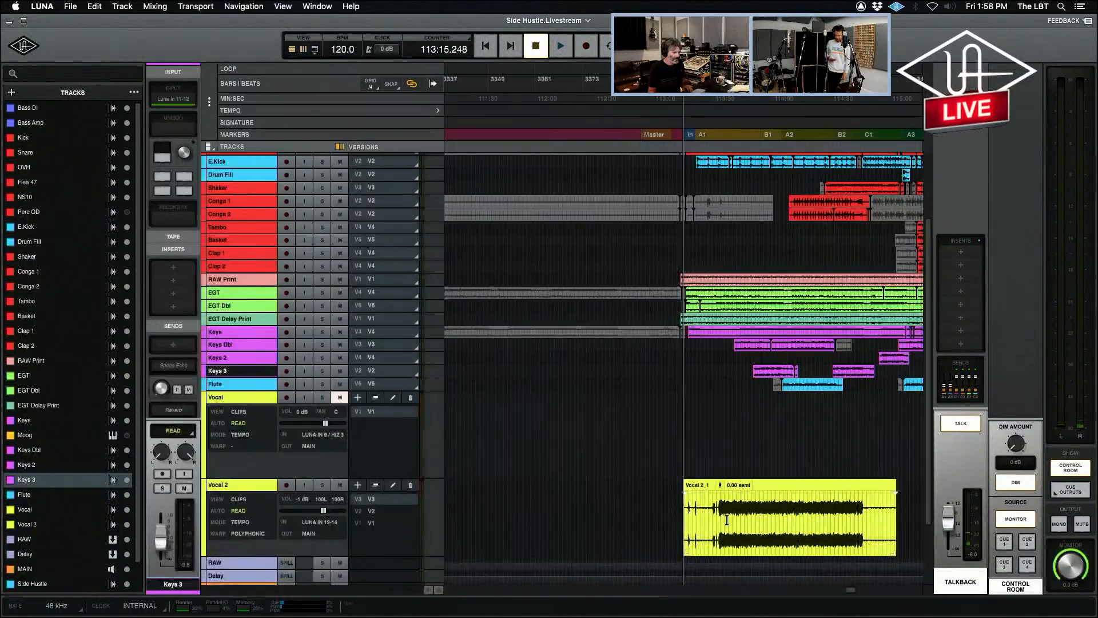
left_click(722, 503)
key("super+equal")
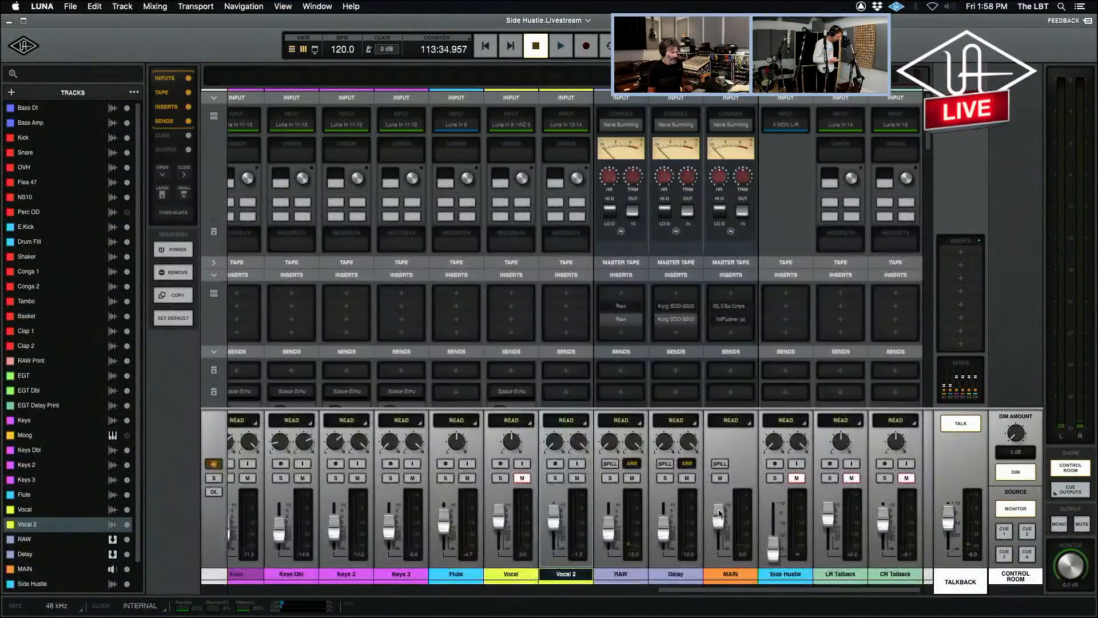
key("space")
left_click(610, 478)
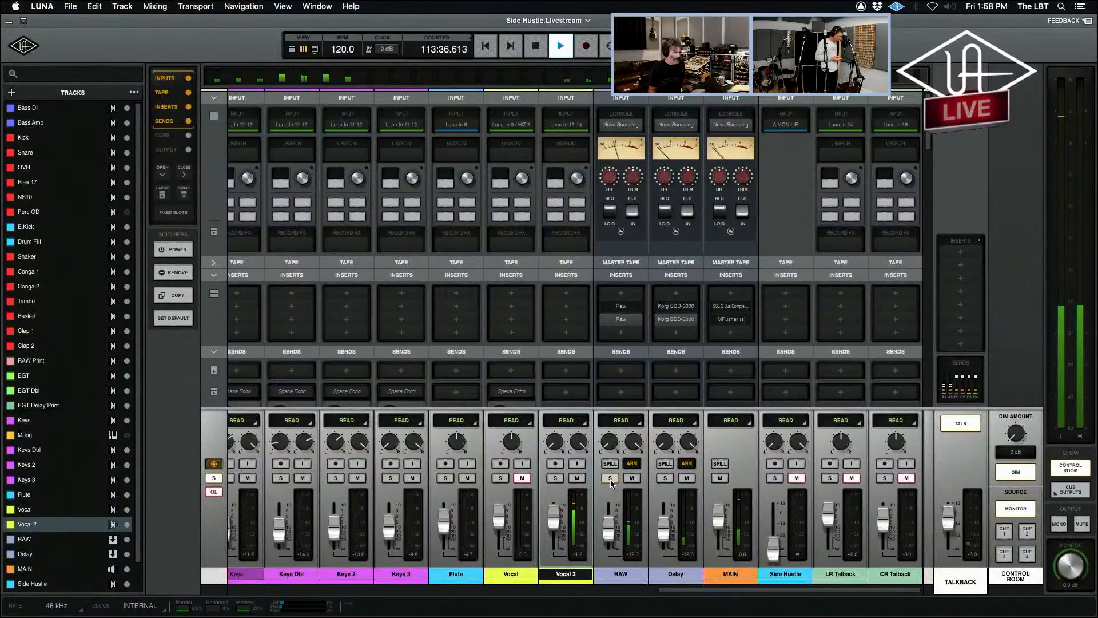
left_click(610, 478)
left_click(664, 478)
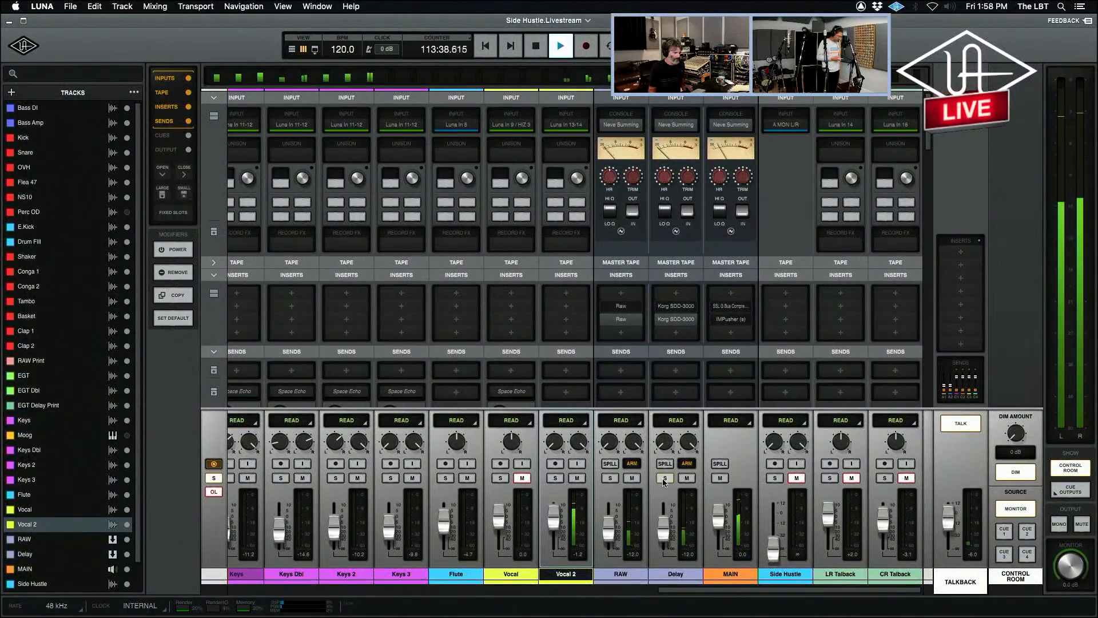
left_click(665, 478)
left_click(555, 478)
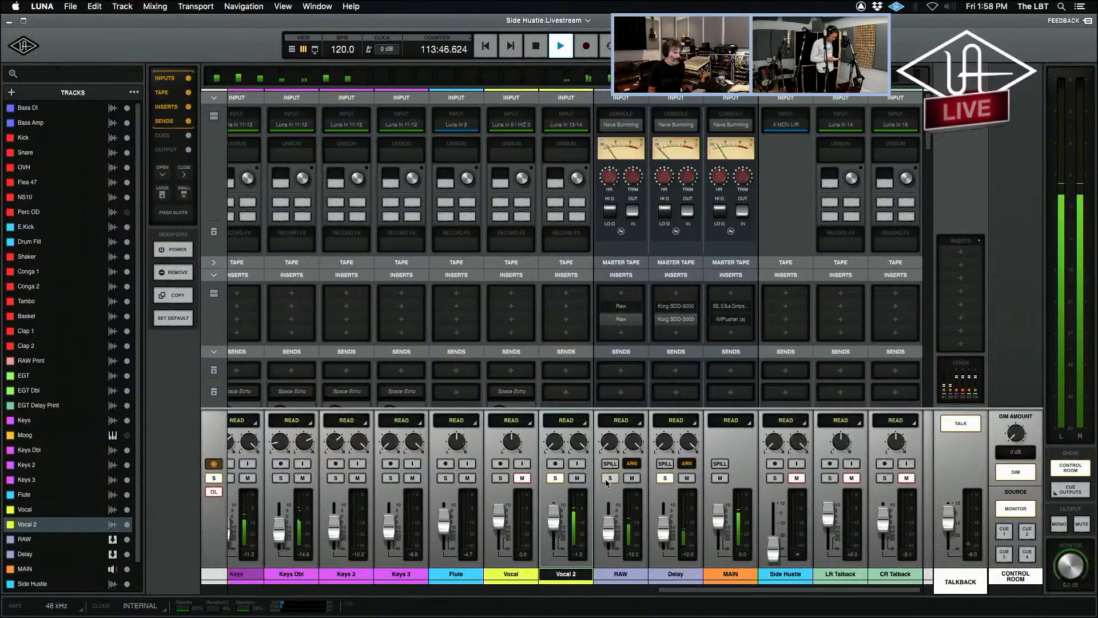
key("space")
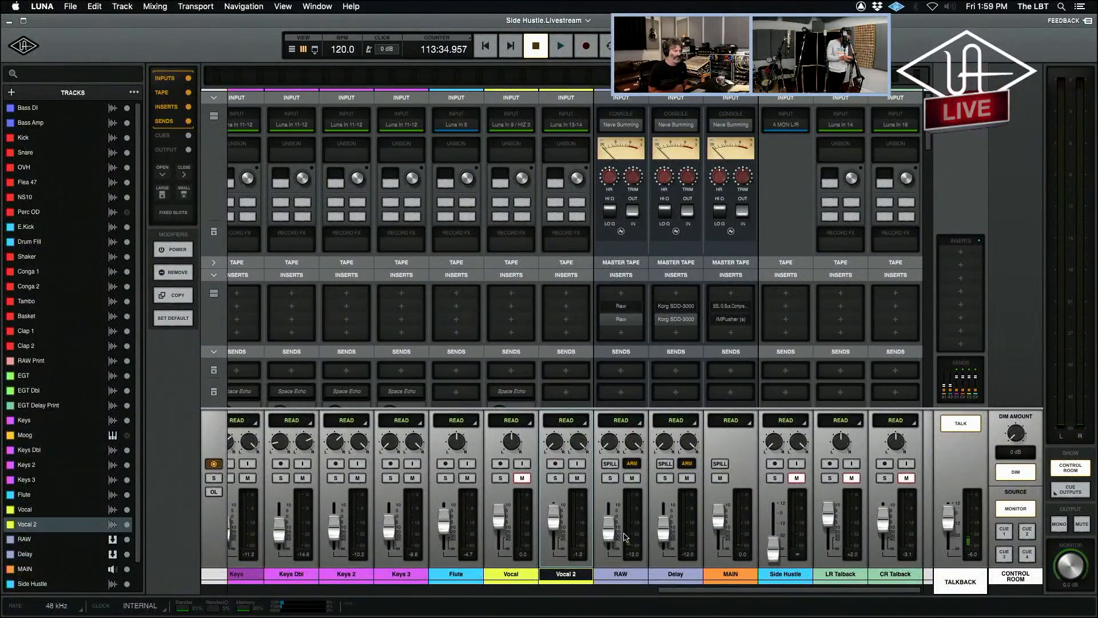
Deselect Vocal 2, view the UA 176 limiter in its record effects, and close the plug-in window.
left_click(575, 576)
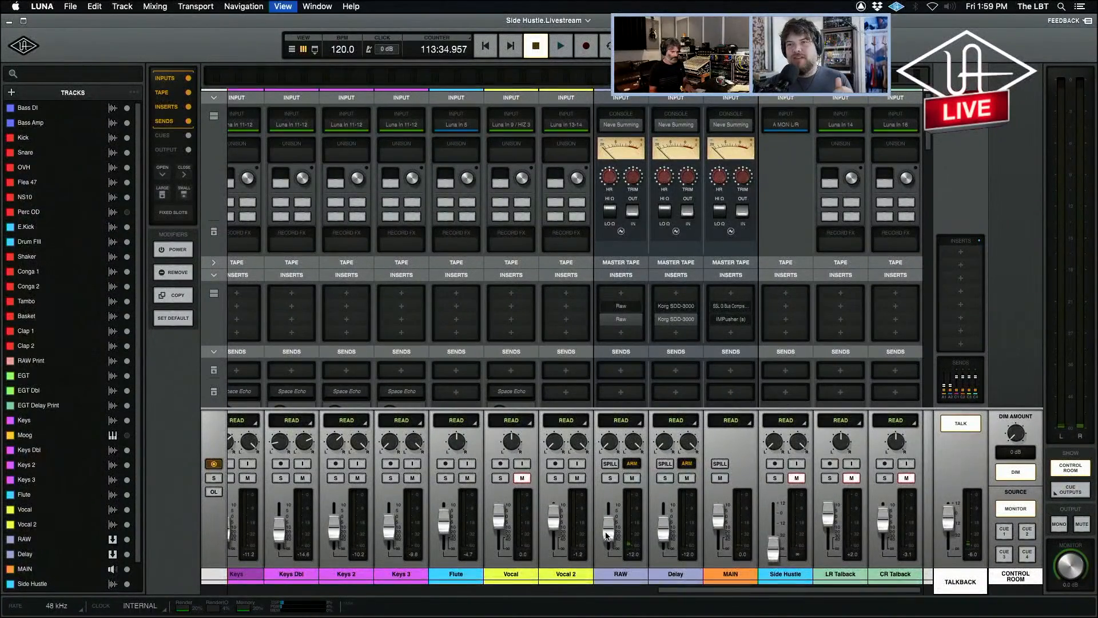
key("super+=")
key("super+=")
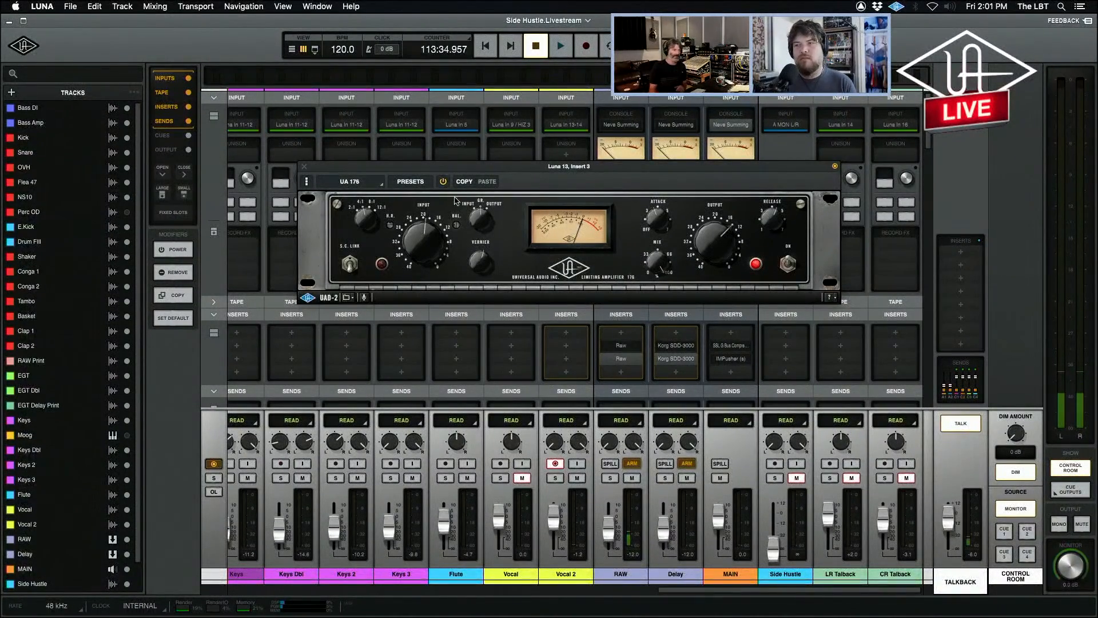
left_click(305, 168)
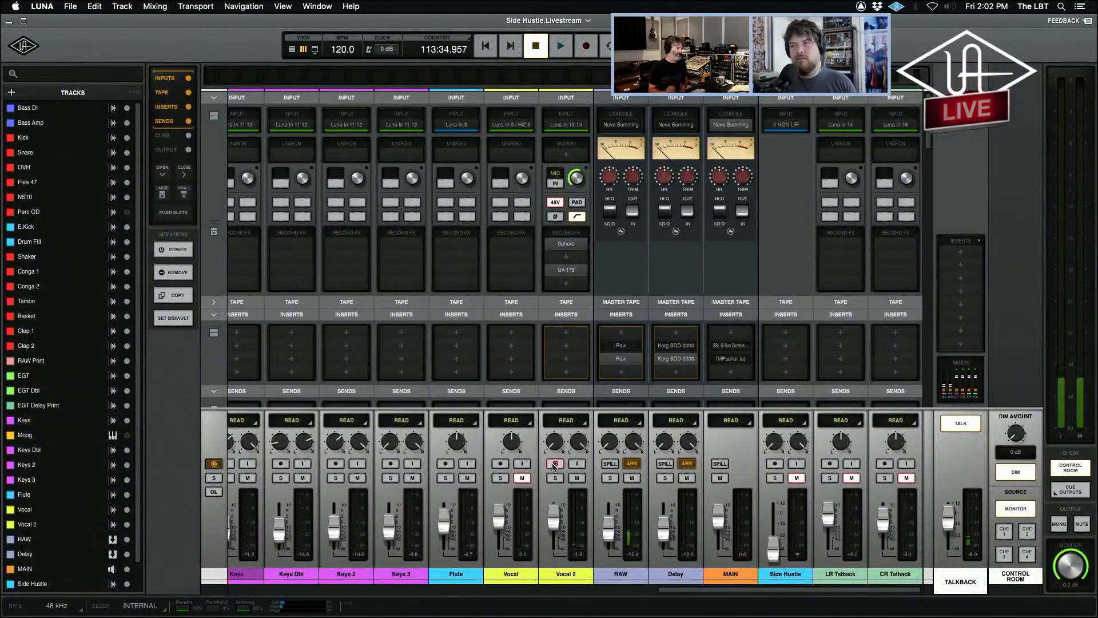
Disarm Vocal 2, arm the Vocal track for recording instead, and unmute it.
left_click(555, 464)
left_click(501, 464)
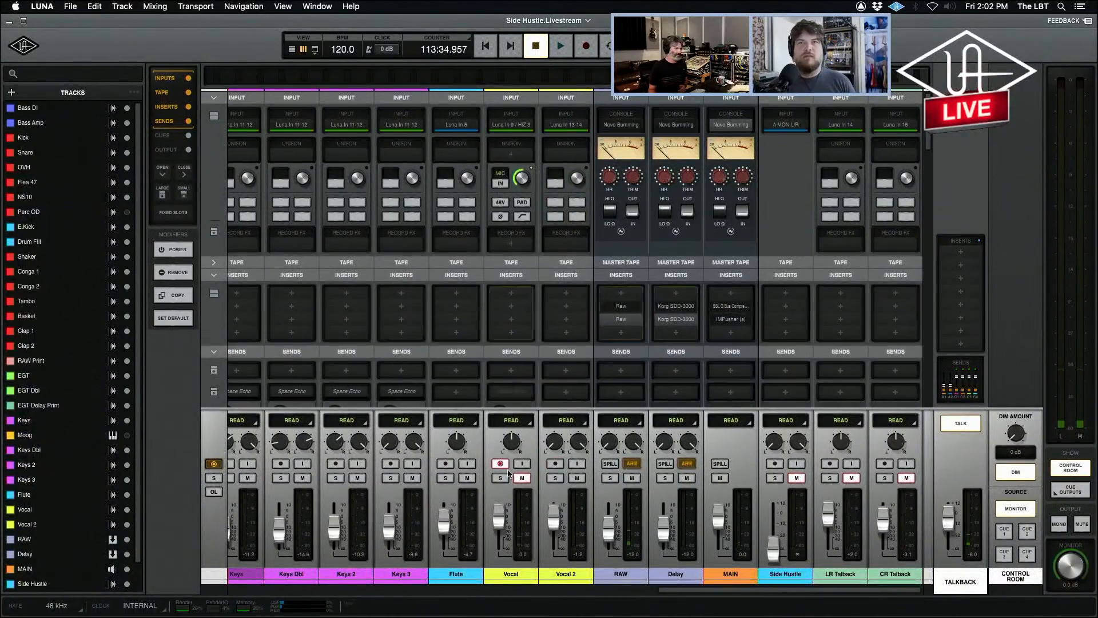
left_click(522, 478)
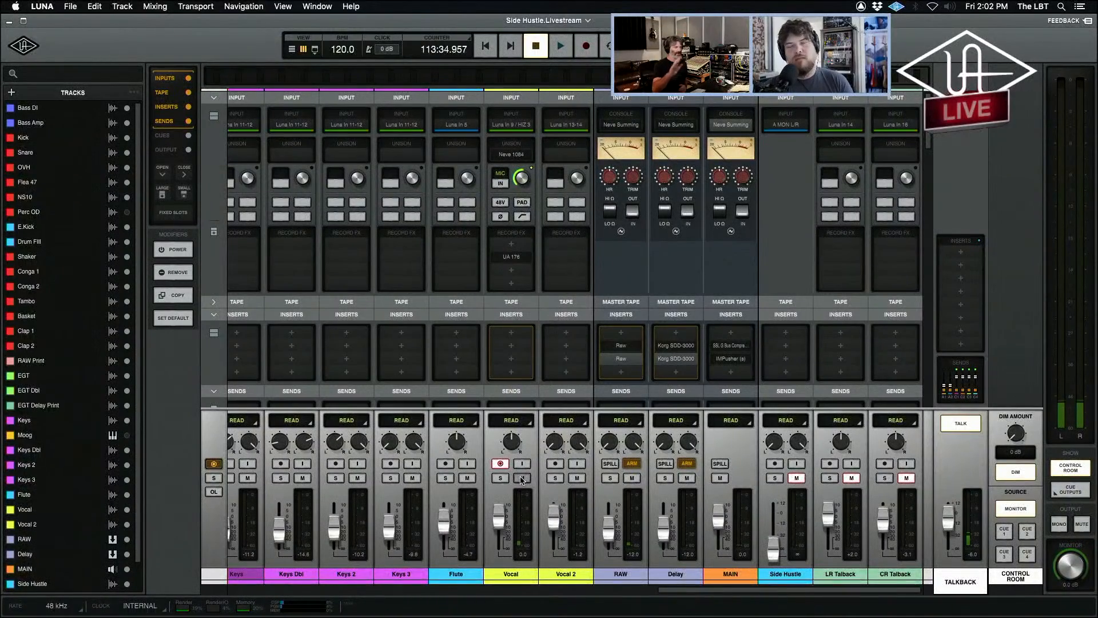
Remove the Neve 1084 preamp from the Vocal track's Unison slot, disarm that track, and rearm Vocal 2.
left_click(502, 184)
mouse_move(511, 156)
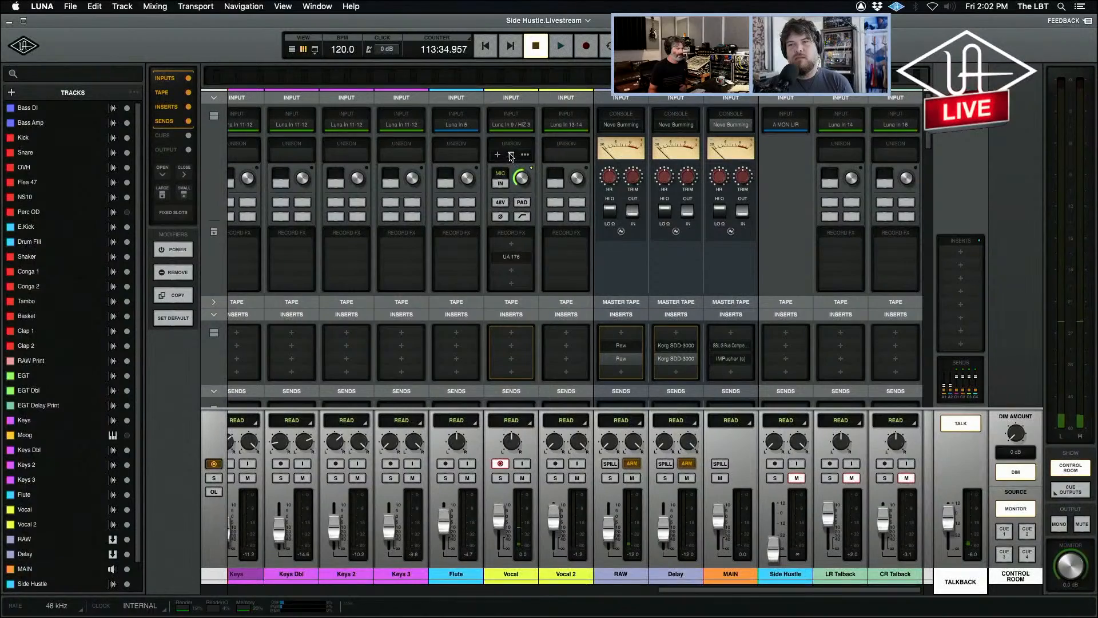
left_click(525, 156)
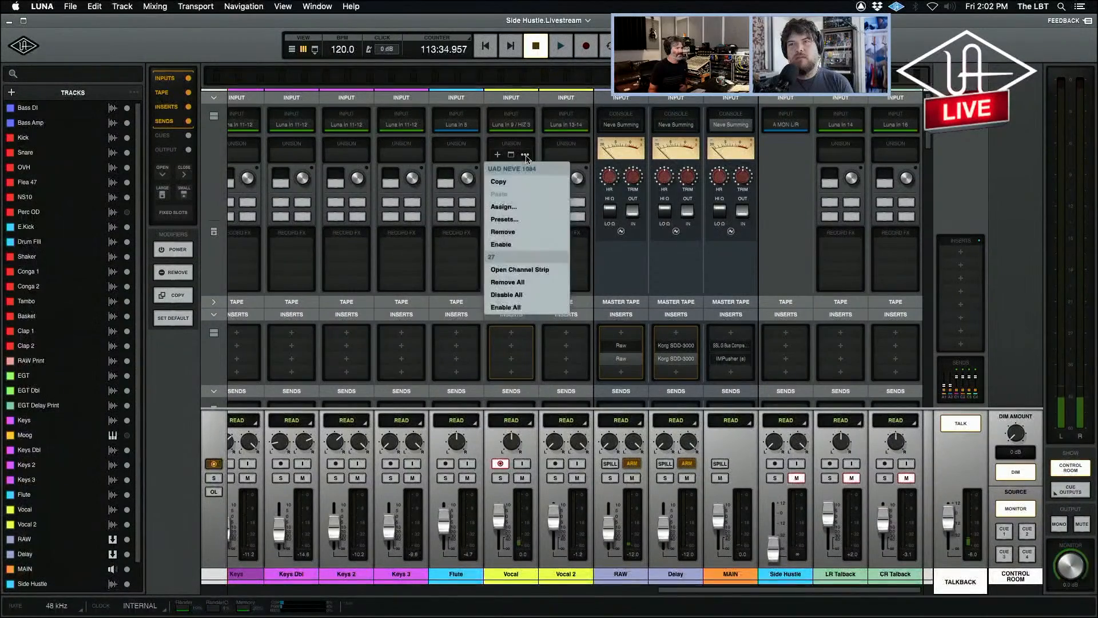
left_click(525, 233)
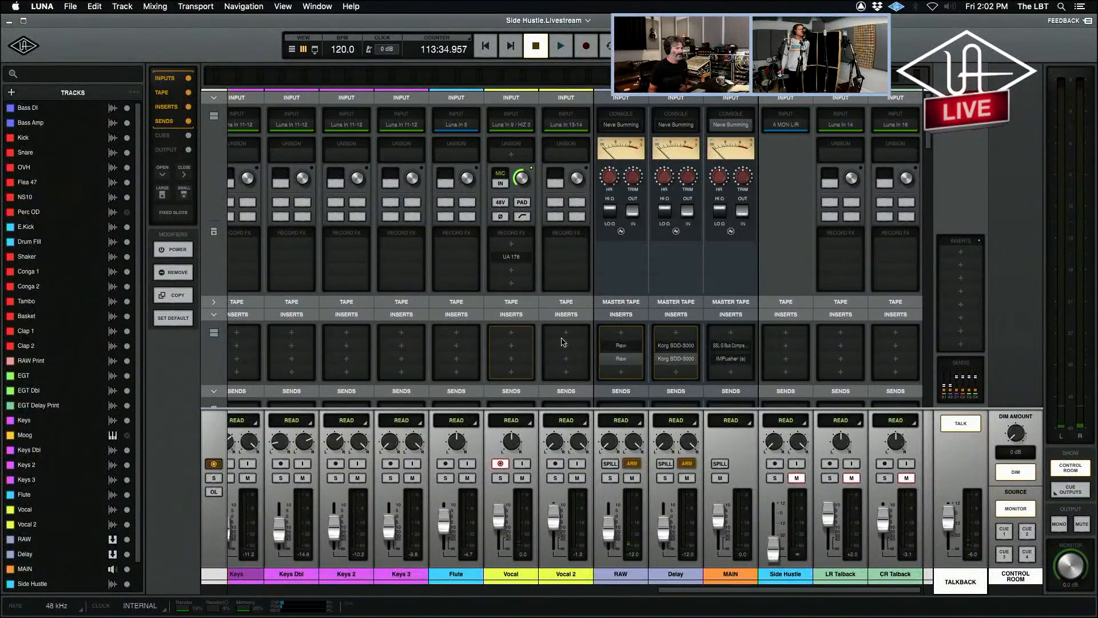
left_click(499, 464)
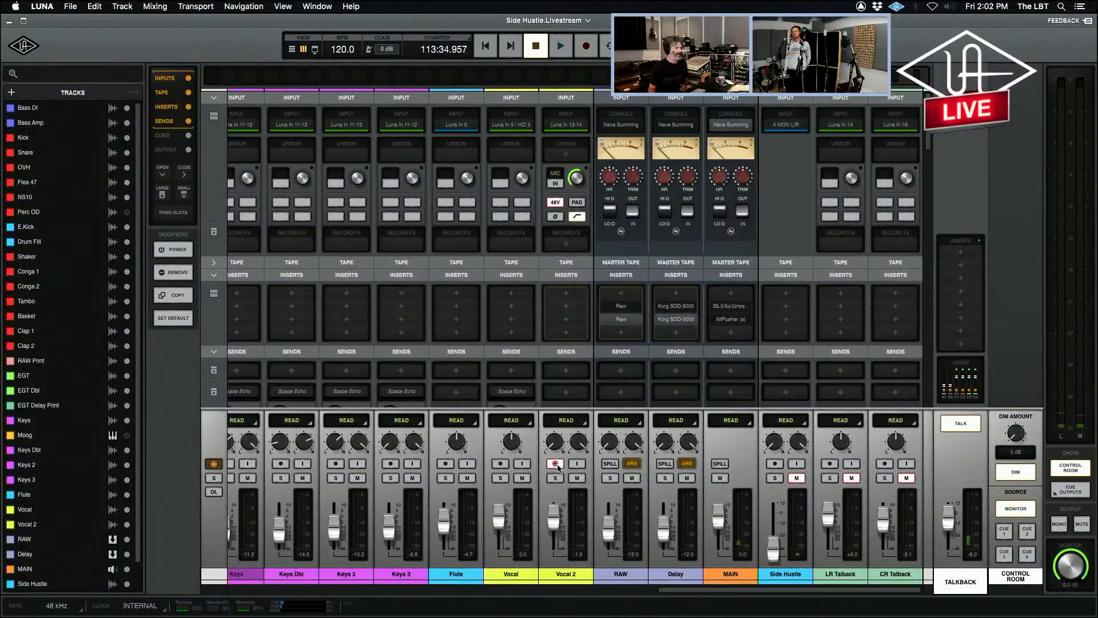
Disarm Vocal 2 and arm the Vocal track for recording.
left_click(556, 464)
left_click(557, 465)
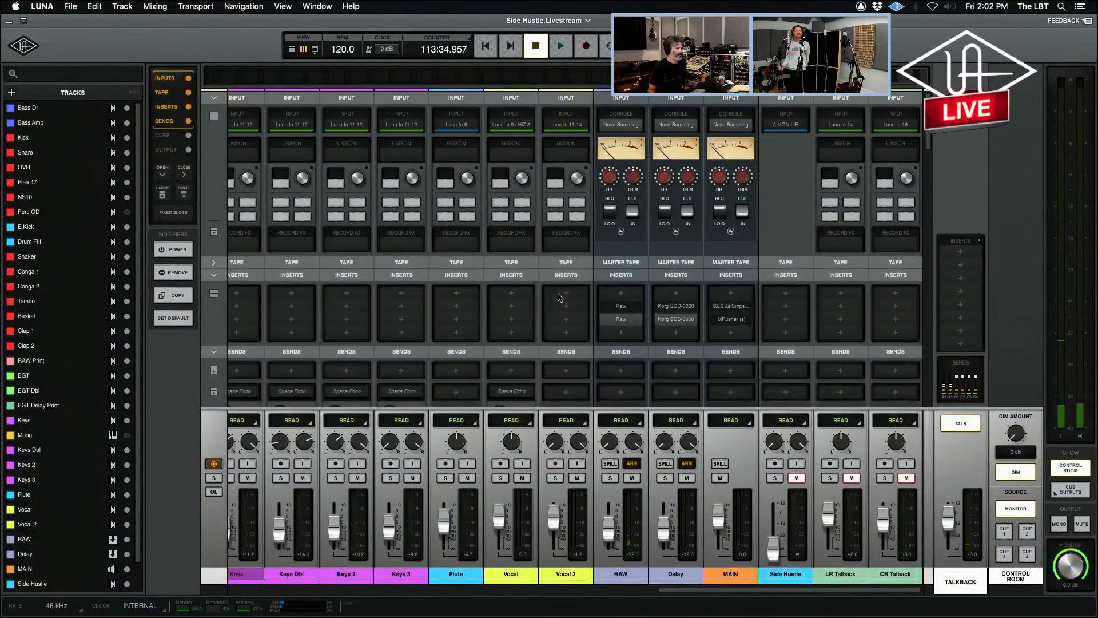
left_click(501, 464)
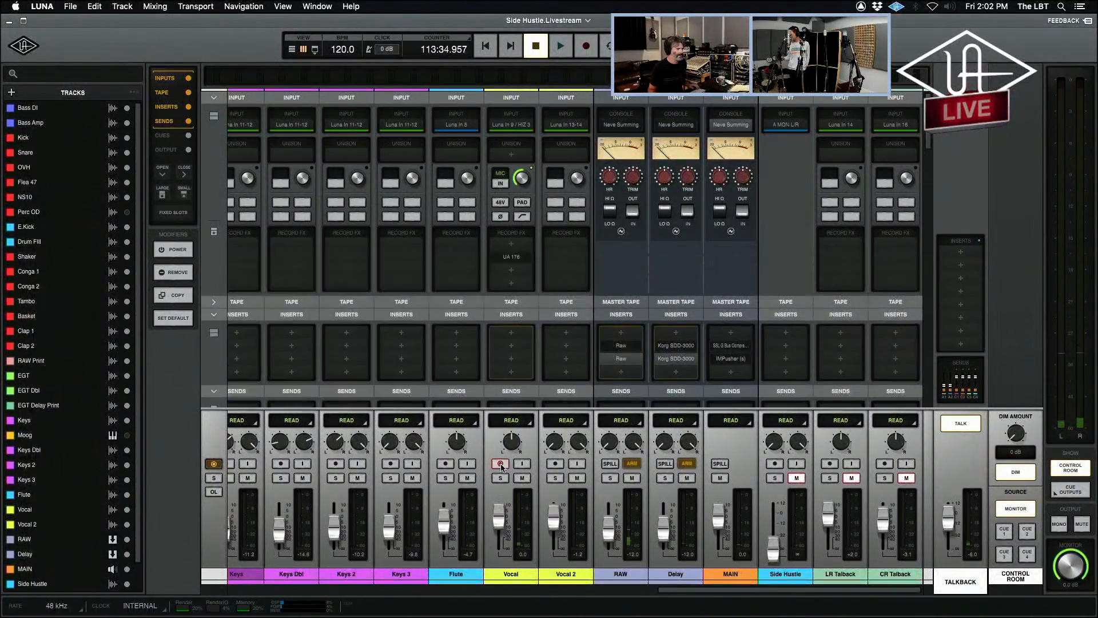
Enable the UA 176 limiter in the Vocal track's record effects, and remove it from its second slot.
left_click(525, 257)
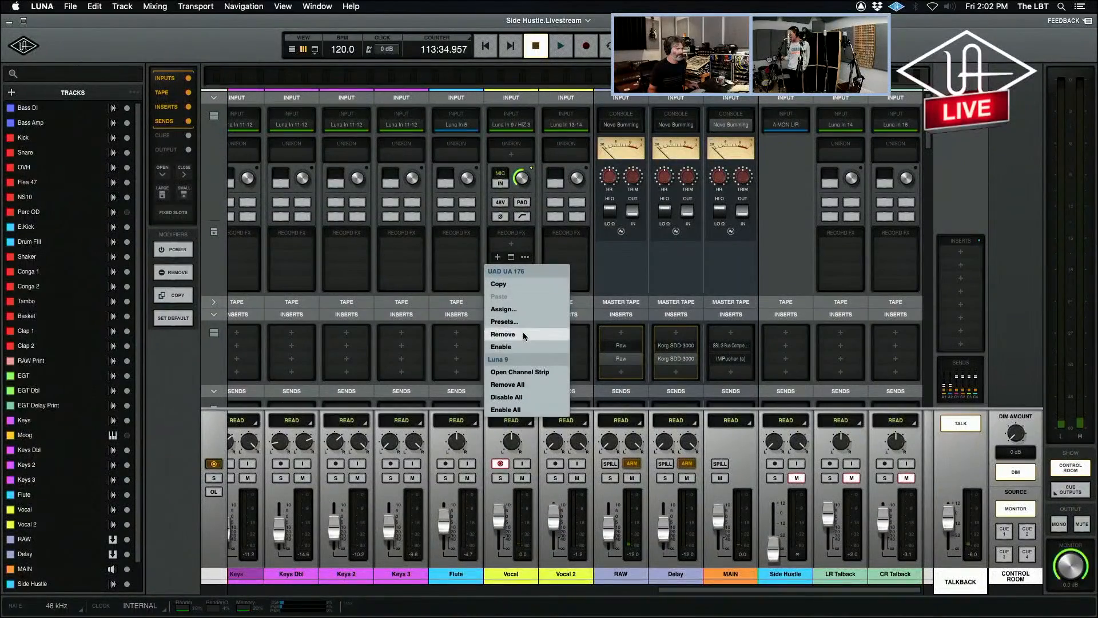
left_click(521, 347)
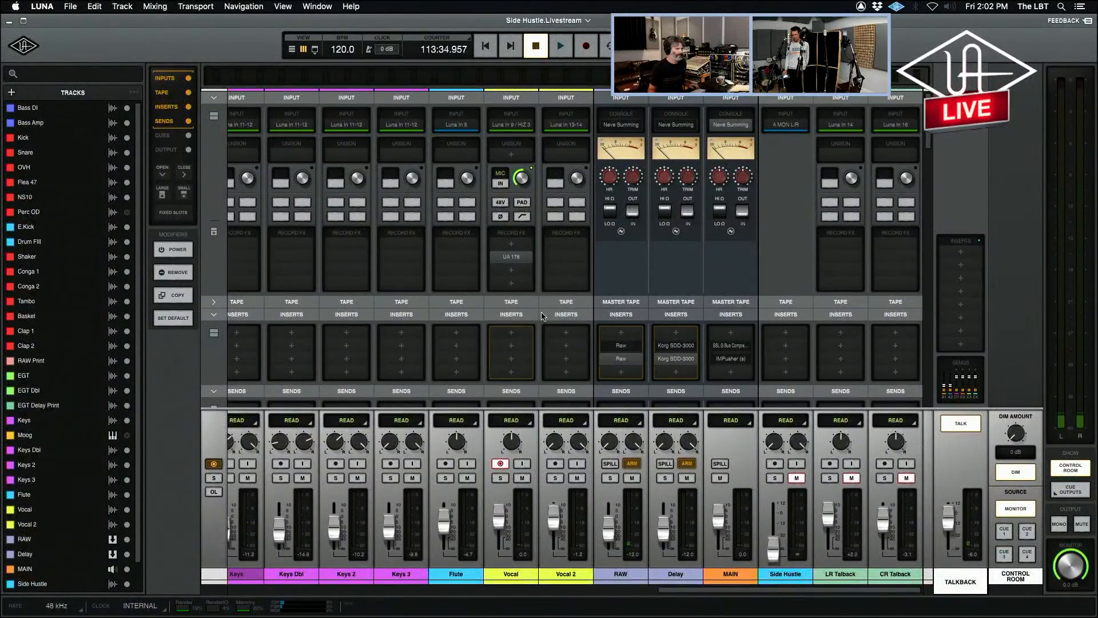
left_click(499, 464)
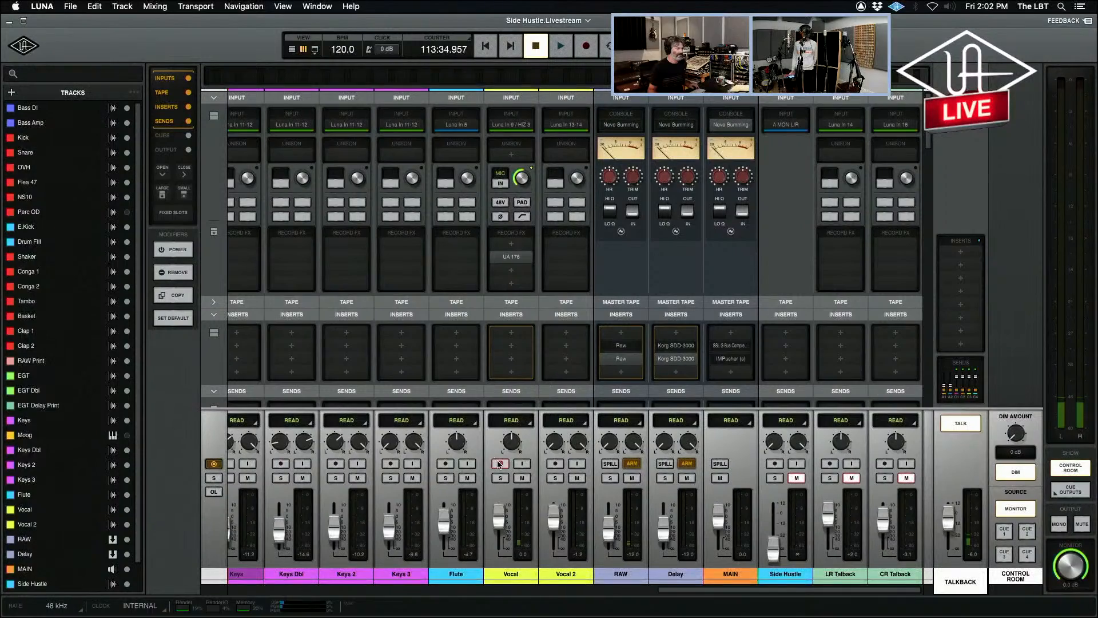
left_click(525, 257)
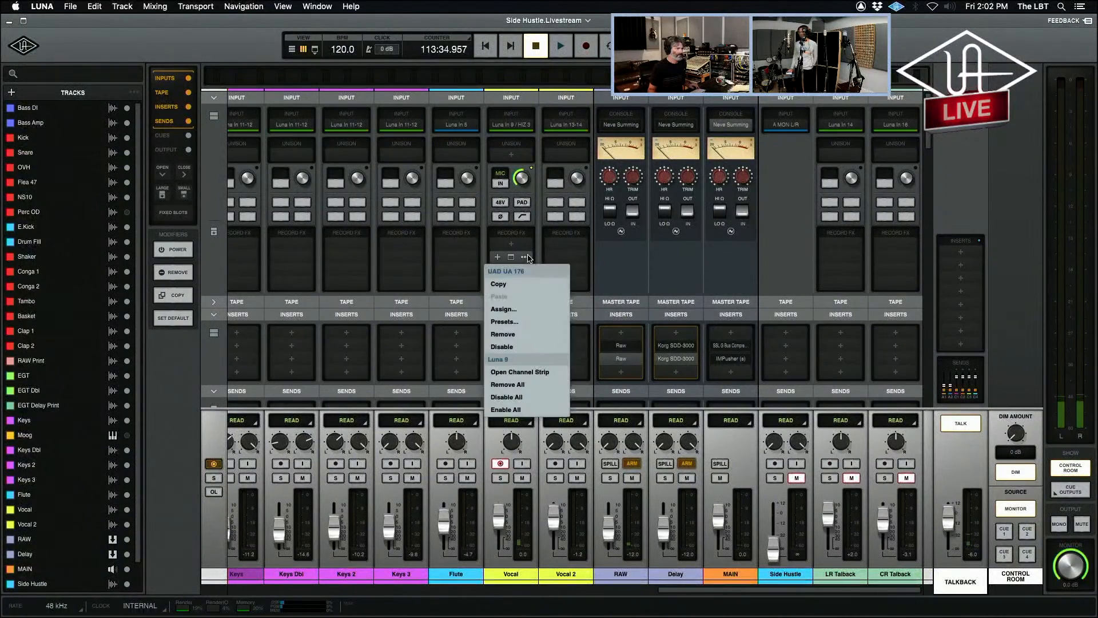
left_click(528, 335)
Arm Vocal 2 briefly to copy its UA 176 limiter into the Vocal track's third record effects slot, and close the plug-in window.
left_click(554, 464)
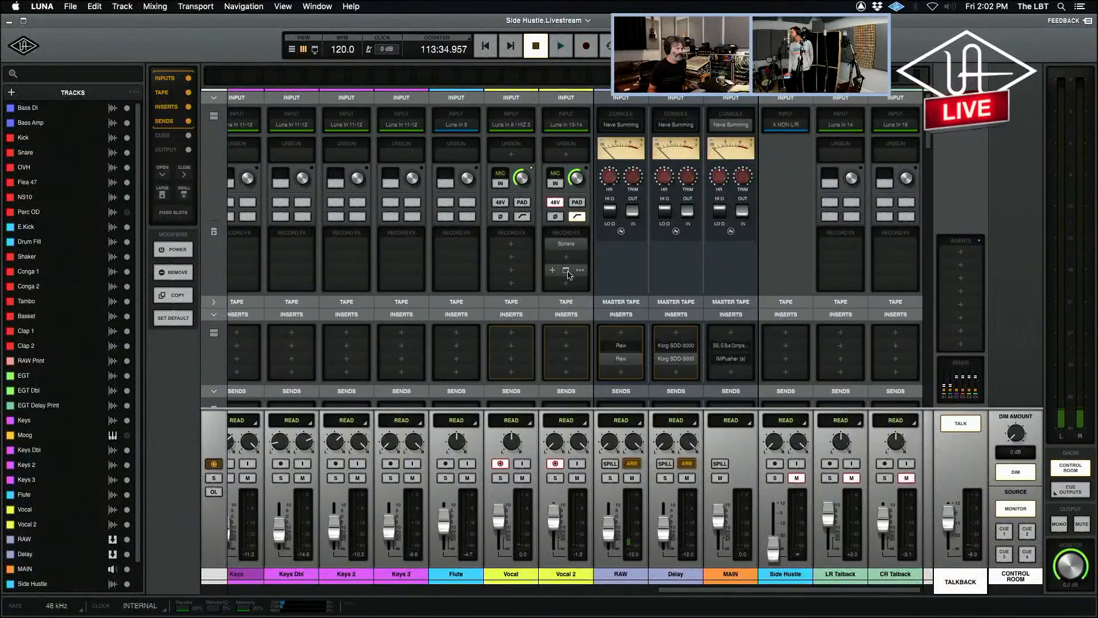
left_click(511, 271)
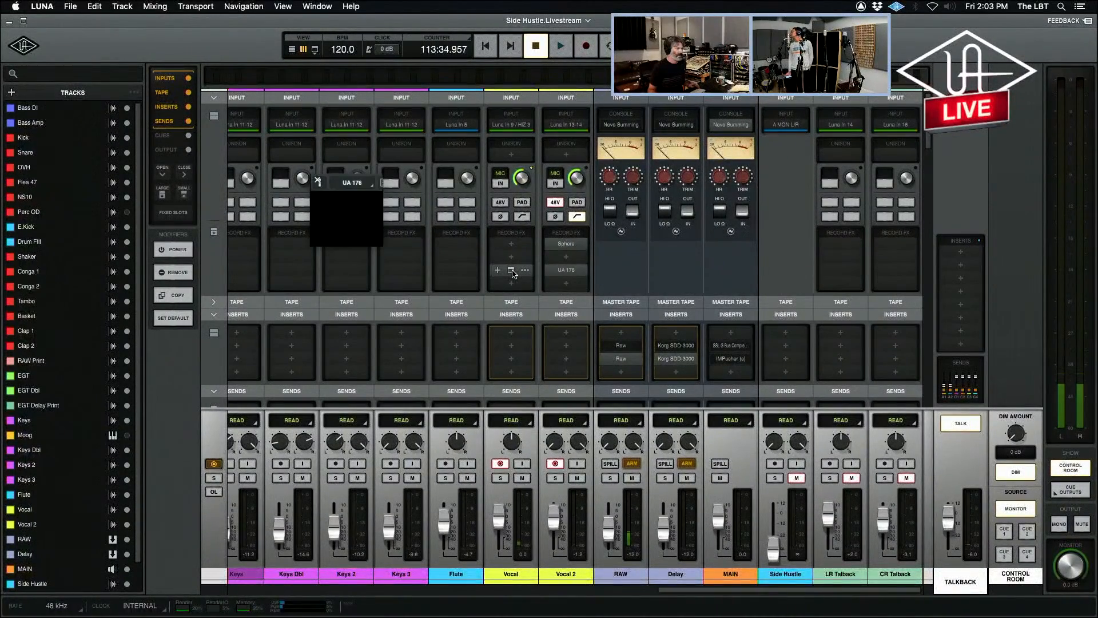
left_click(558, 465)
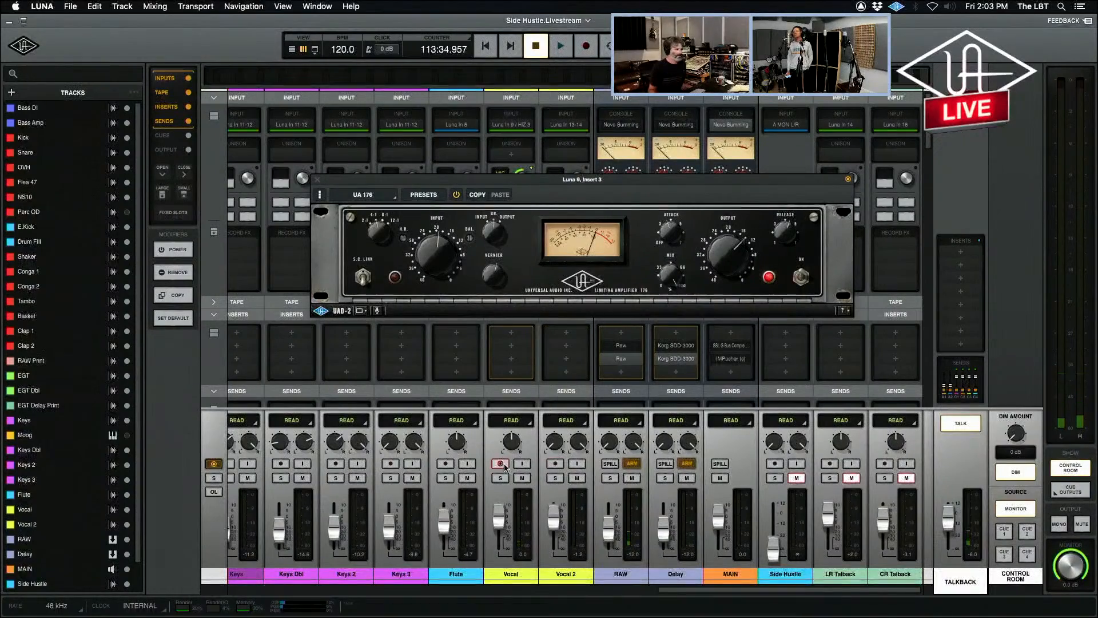
left_click(317, 182)
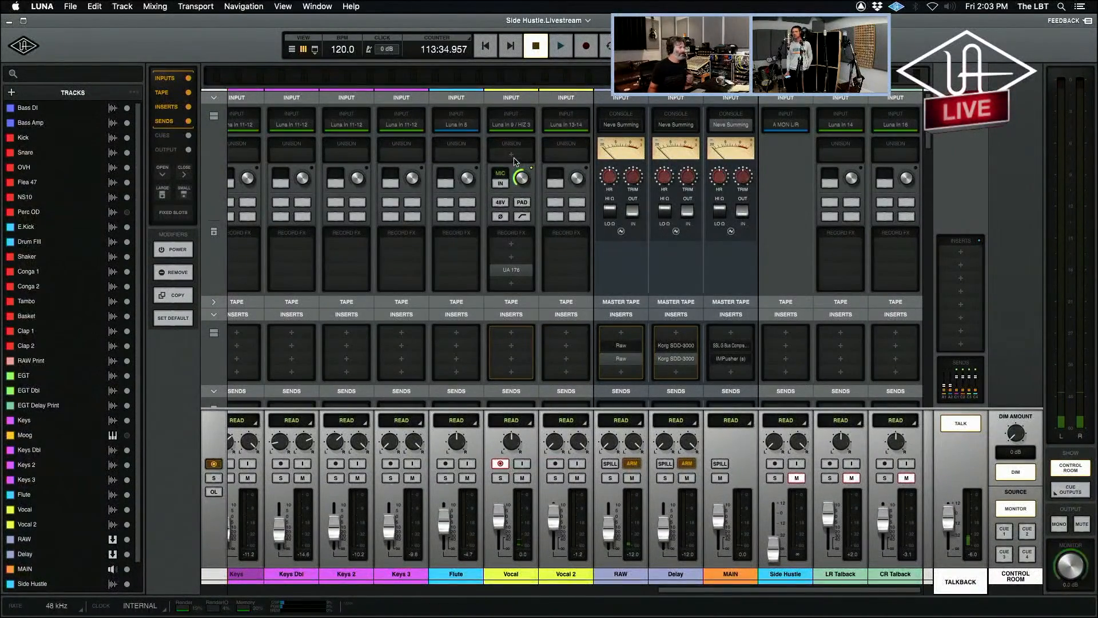
View the input routing choices for the Vocal track.
left_click(519, 127)
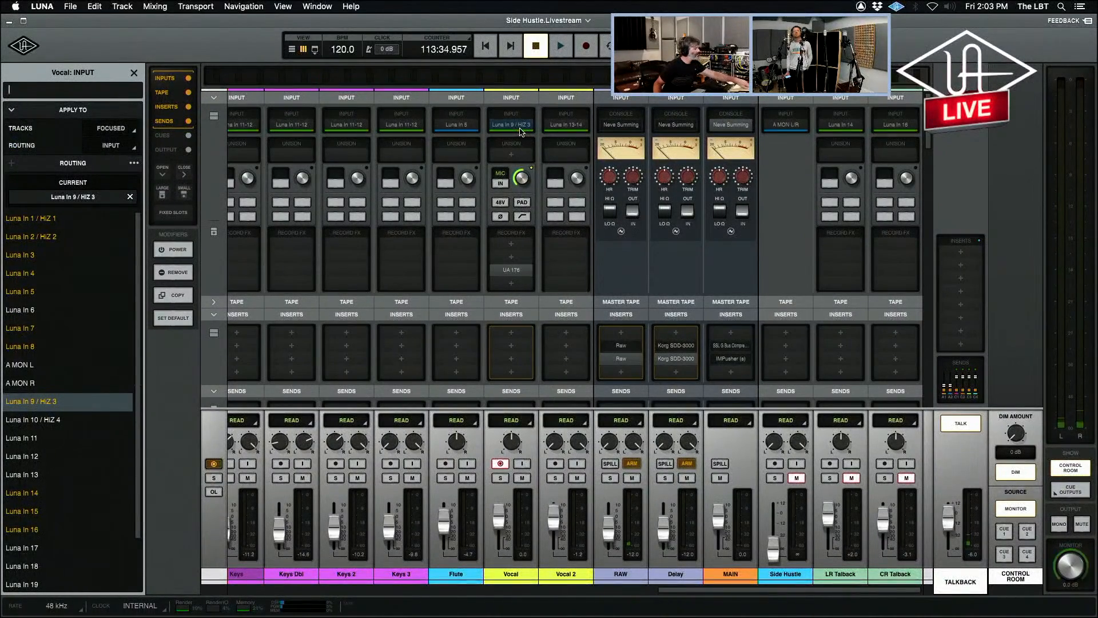
left_click(520, 127)
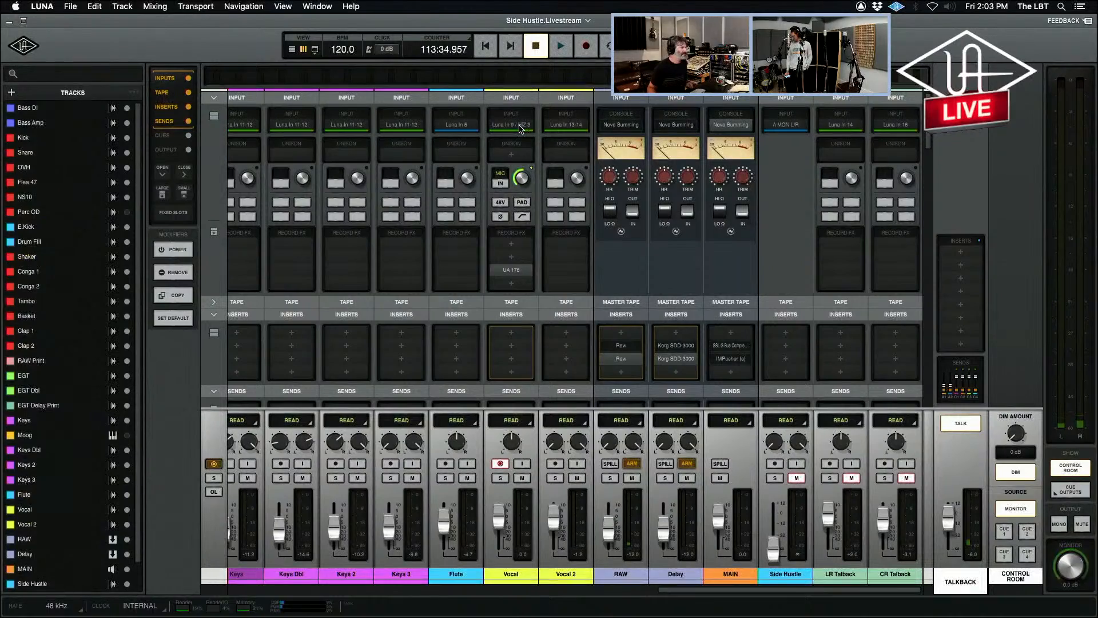
left_click(519, 127)
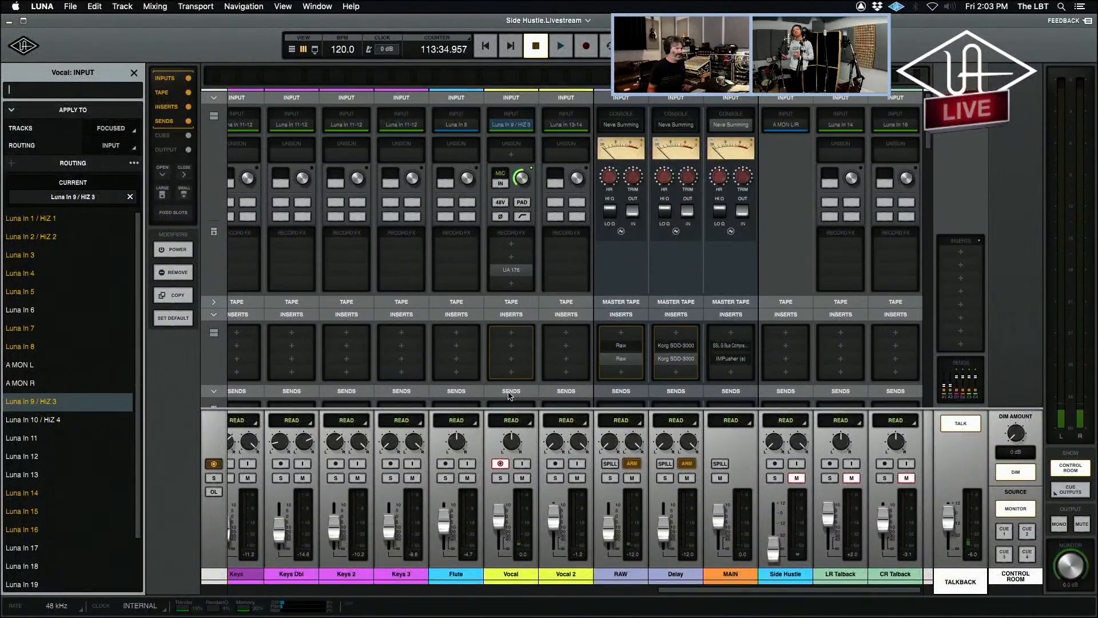
Mute Vocal 2's RAW and Delay sends and unmute the Vocal track's RAW send.
scroll(509, 395, "down", 10)
left_click(581, 267)
left_click(581, 356)
left_click(526, 267)
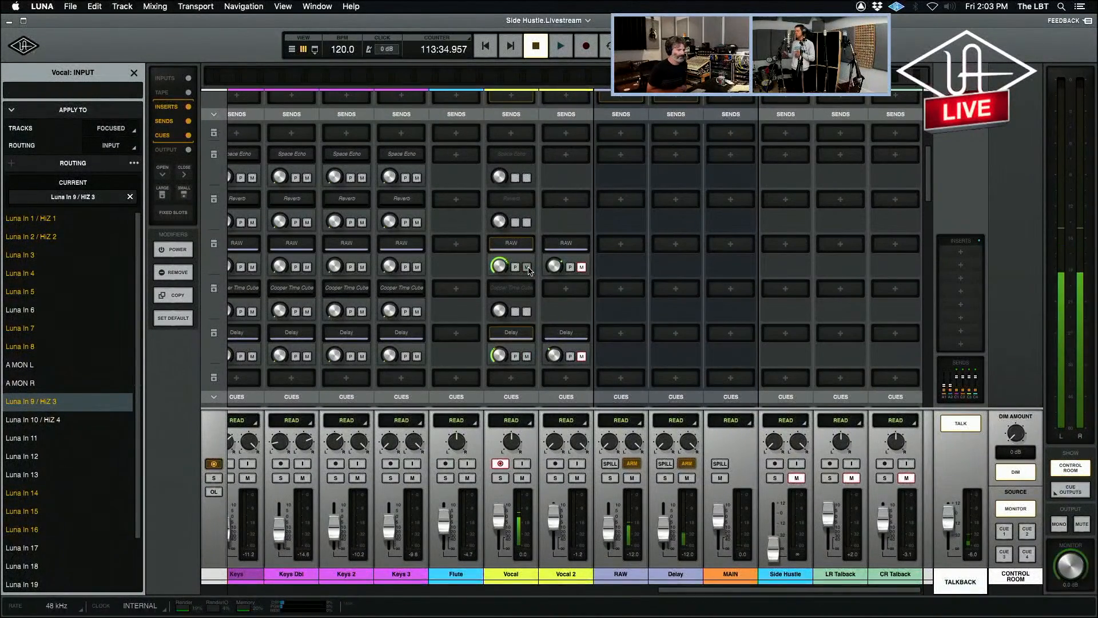
Switch to the timeline and place the playhead at 113:59.883 within the Vocal 2 clip.
key("super+equal")
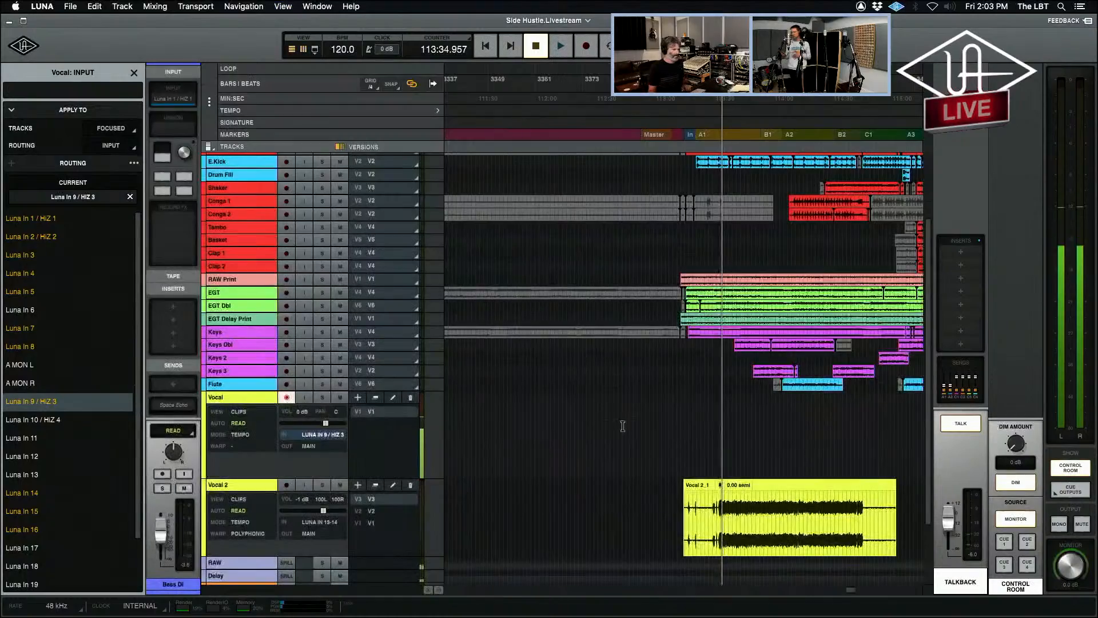
left_click(775, 517)
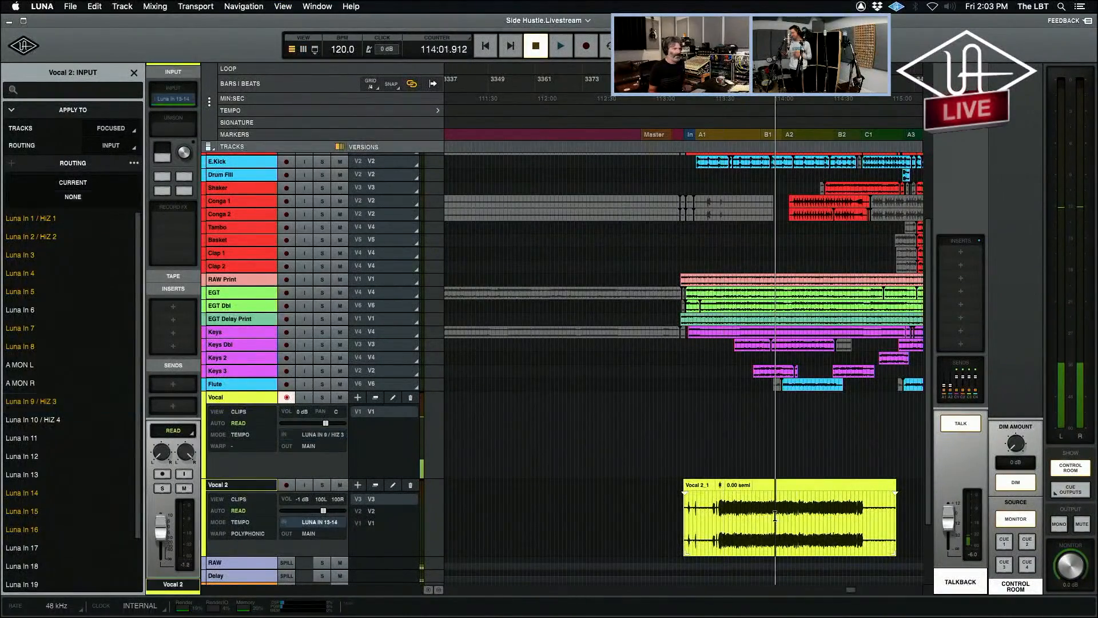
key("t")
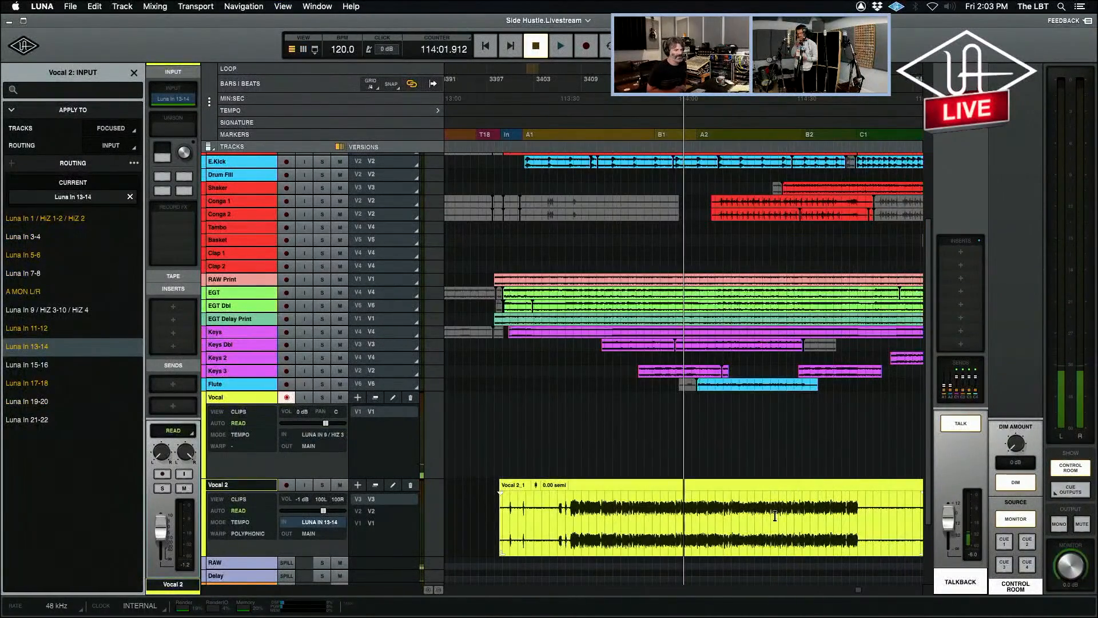
left_click(676, 516)
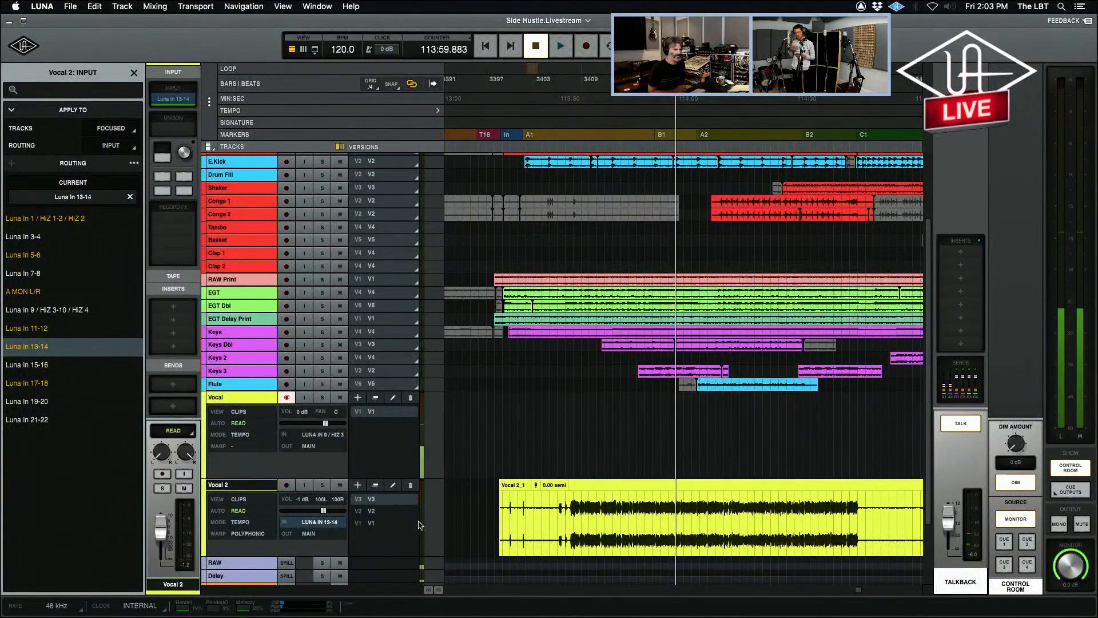
Return to the mixer and turn off the talkback.
key("super+equal")
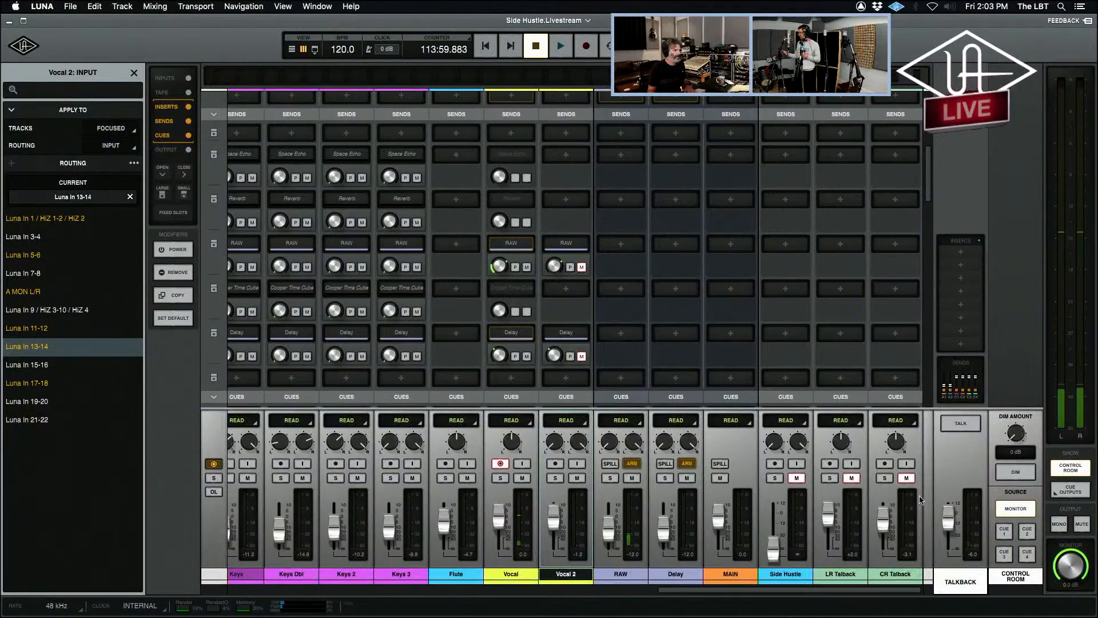
left_click(952, 424)
key("super+equal")
key("super+equal")
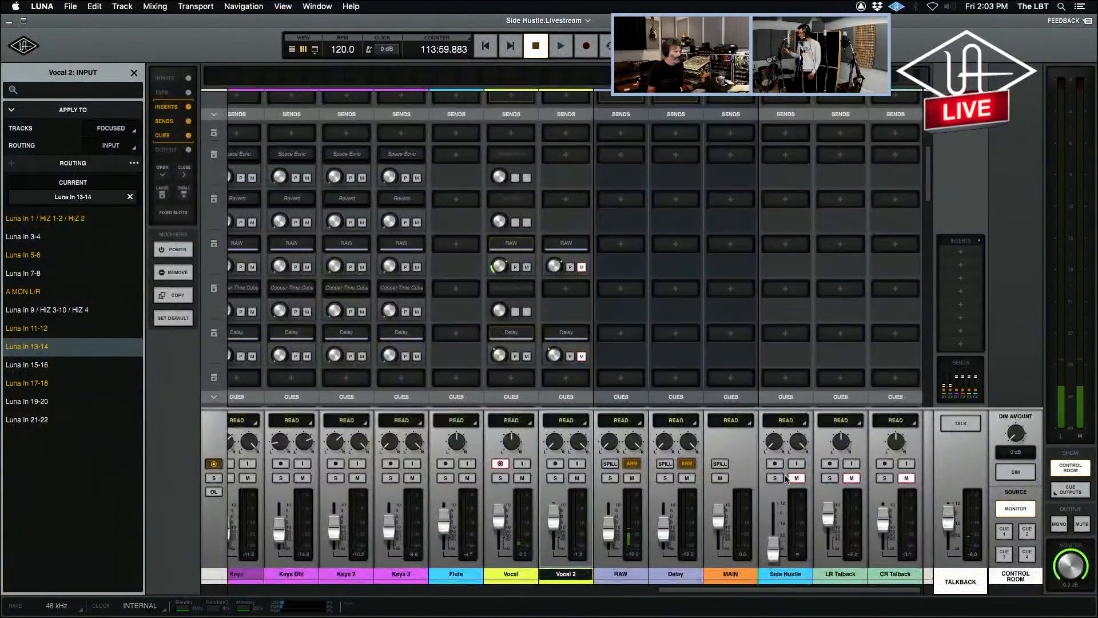
Mute Vocal 2 in the Cue 1 mix.
scroll(615, 382, "up", 5)
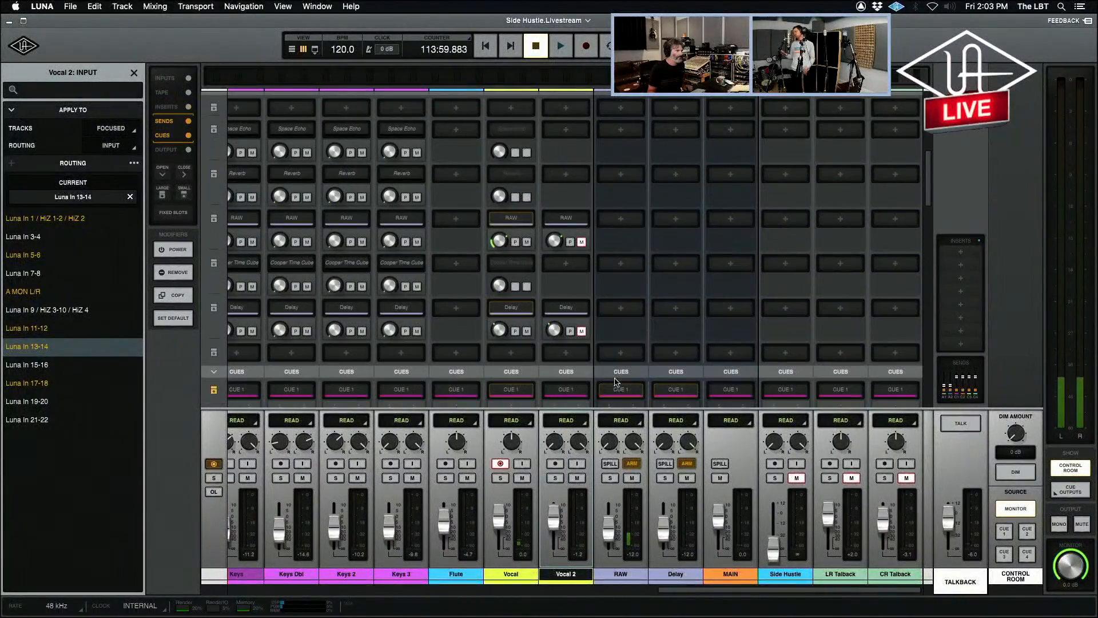
scroll(615, 382, "down", 6)
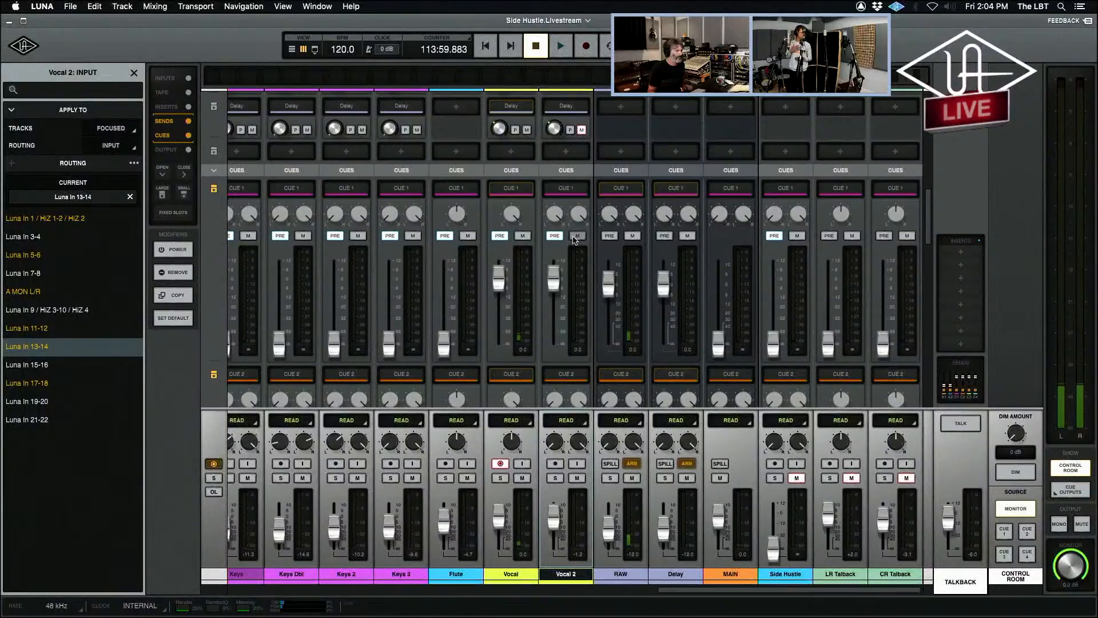
left_click(576, 236)
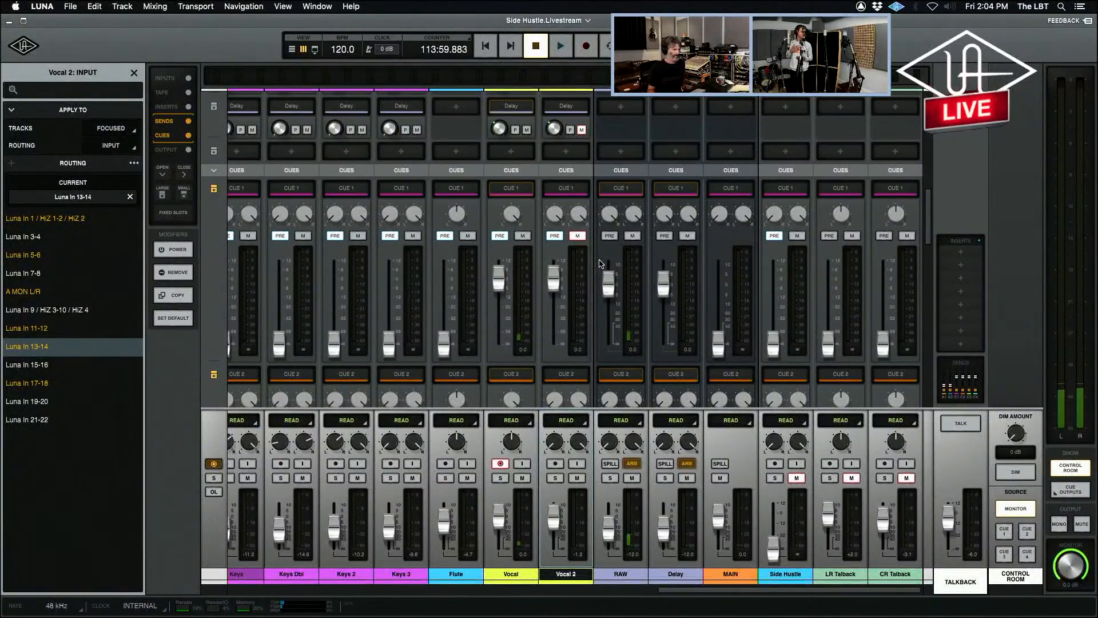
scroll(643, 325, "down", 3)
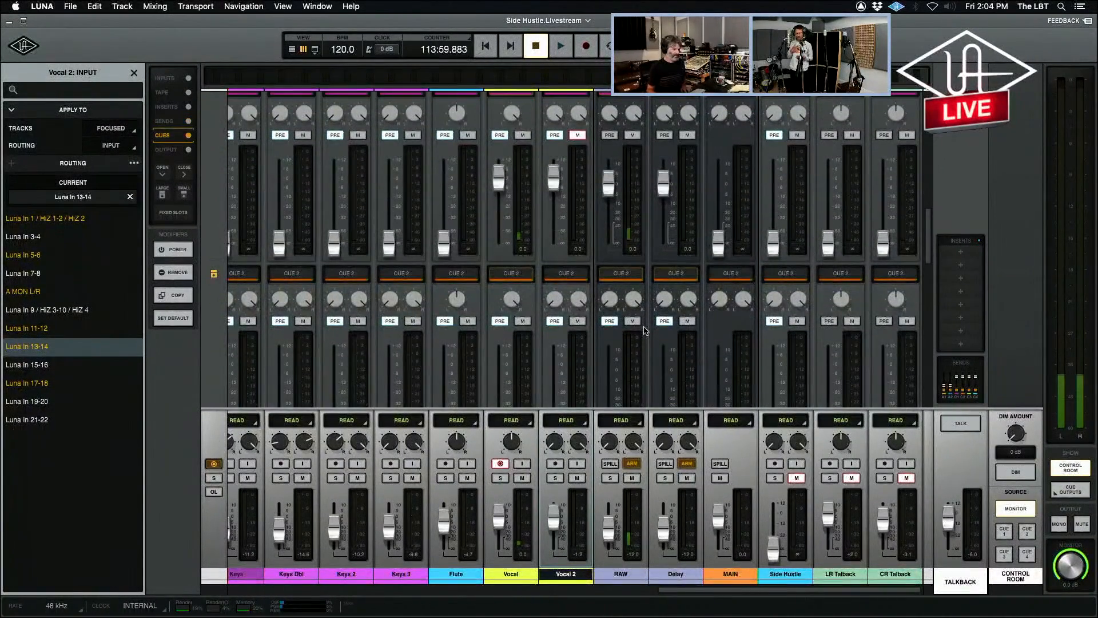
Start recording the Vocal track from 113:59.883, mute Vocal 2, and check the new take in the timeline.
key("super+space")
left_click(578, 479)
scroll(638, 484, "down", 2)
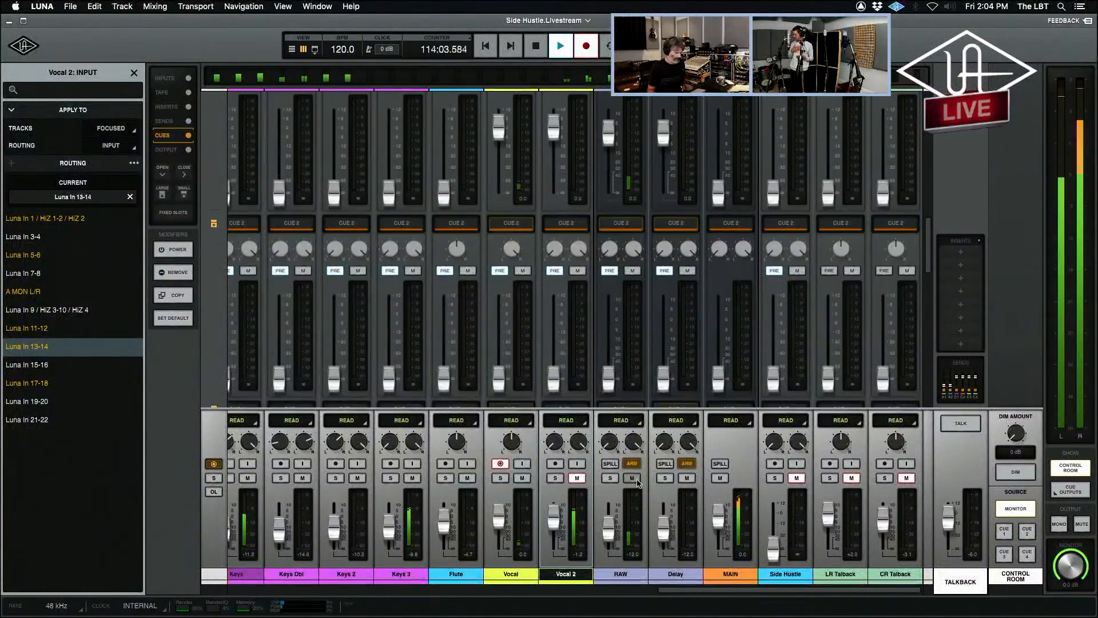
key("super+equal")
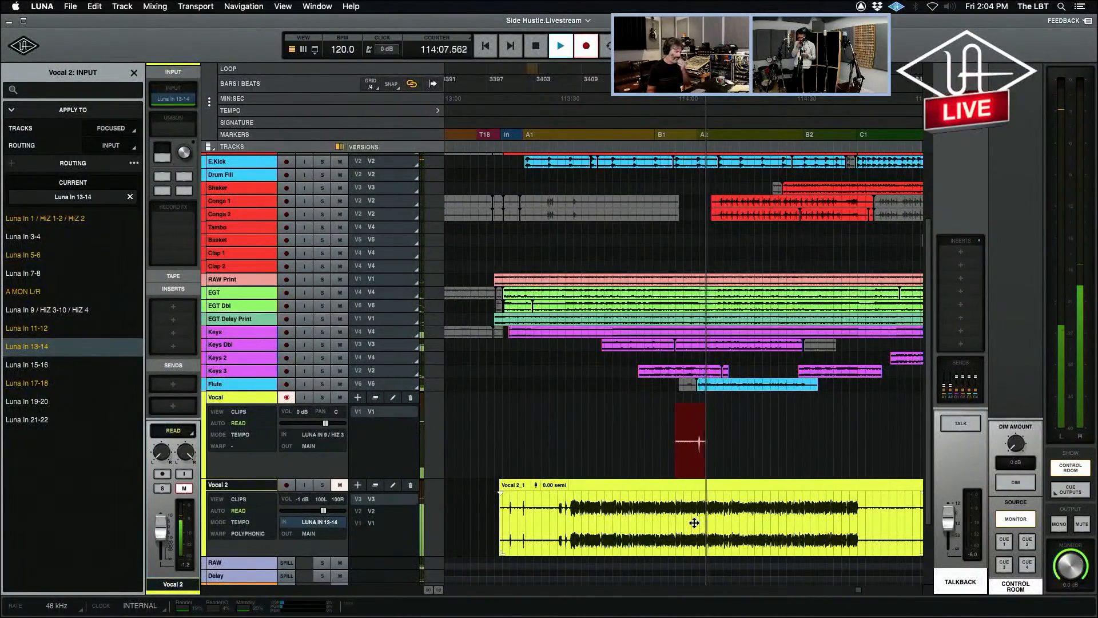
key("super+equal")
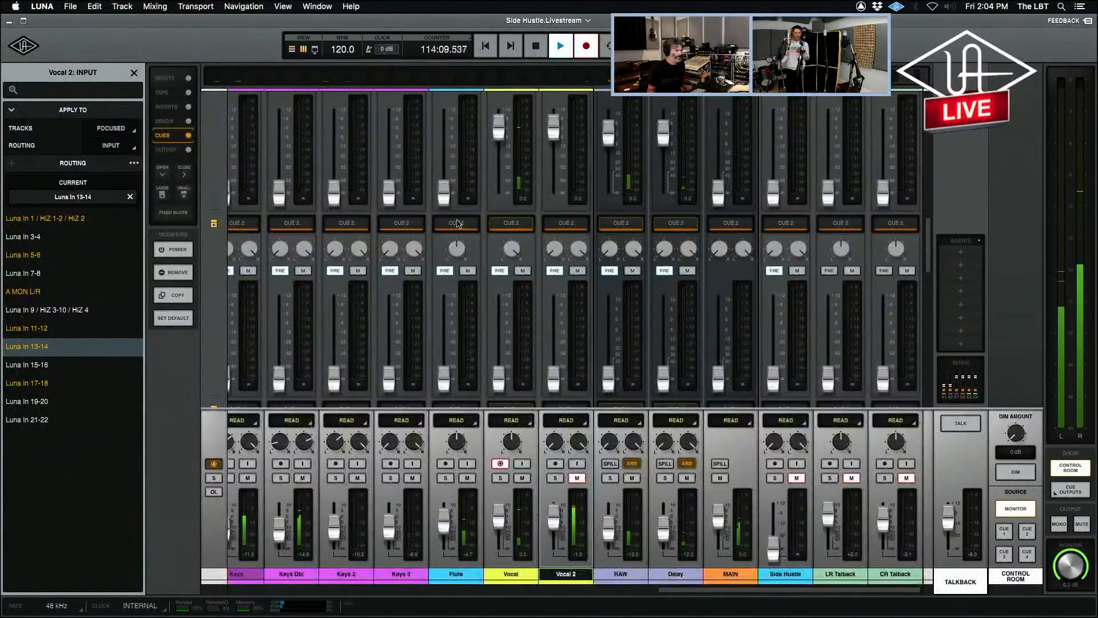
Open the Vocal track's UA 176 limiter from its record effects and move its window clear of the vocal channels.
scroll(487, 257, "up", 15)
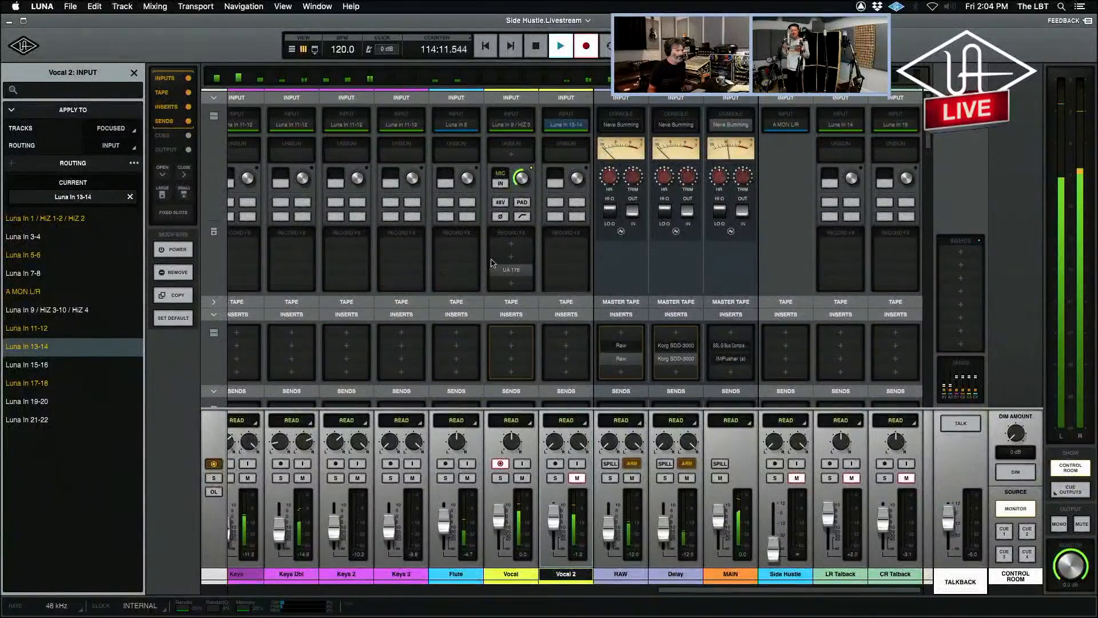
left_click(511, 270)
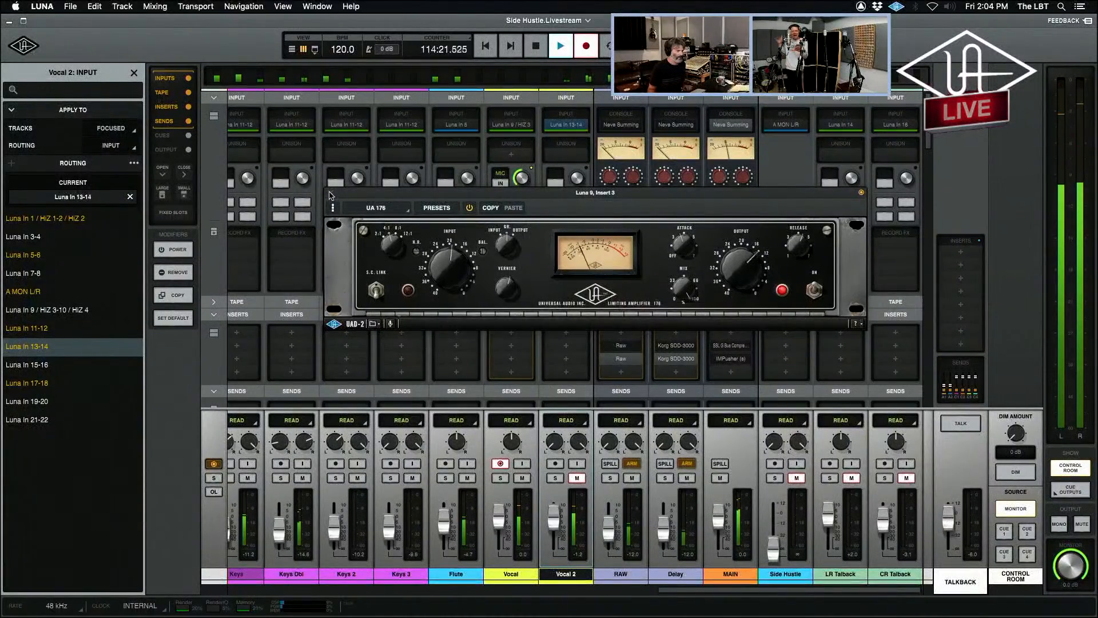
left_click_drag(329, 195, 652, 78)
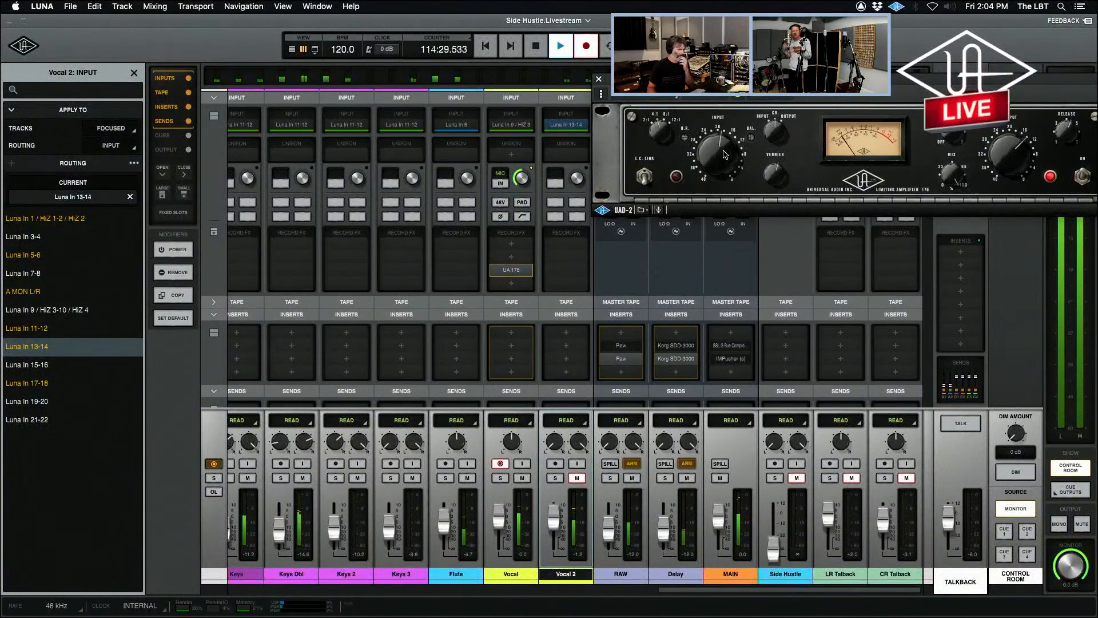
Show the timeline and rename the Vocal track's current version as Flea while the take records.
key("super+equal")
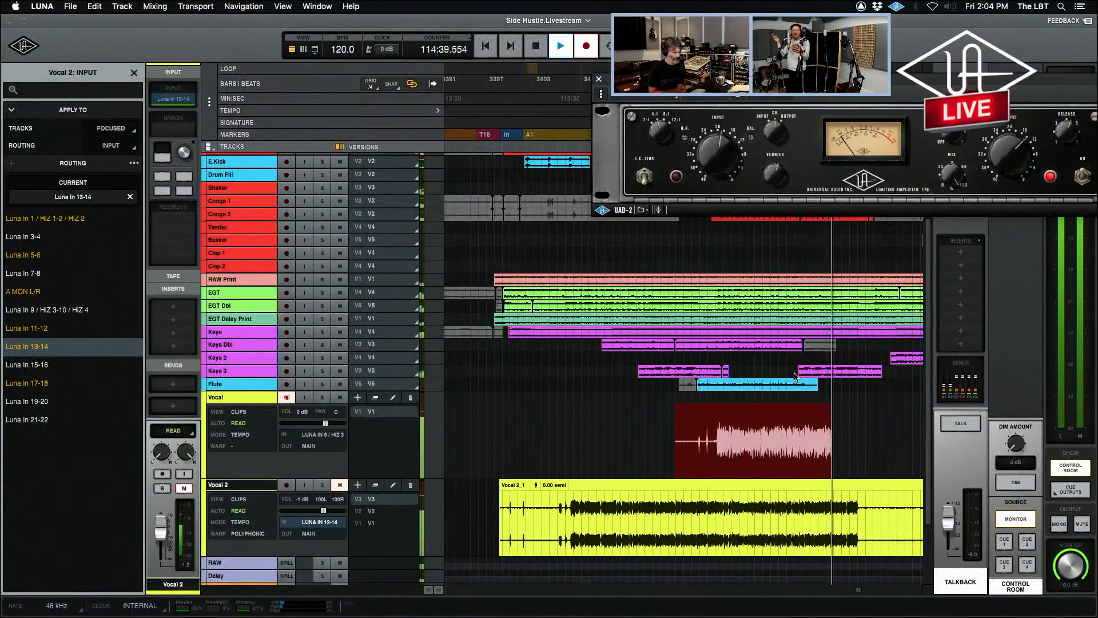
double_click(371, 412)
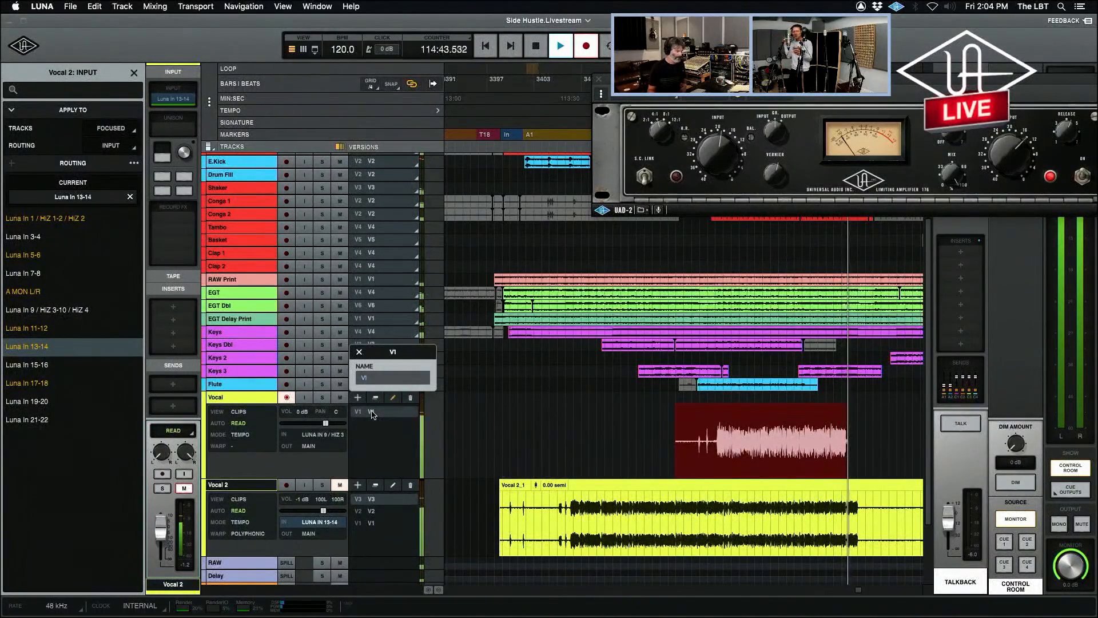
type("Fkea")
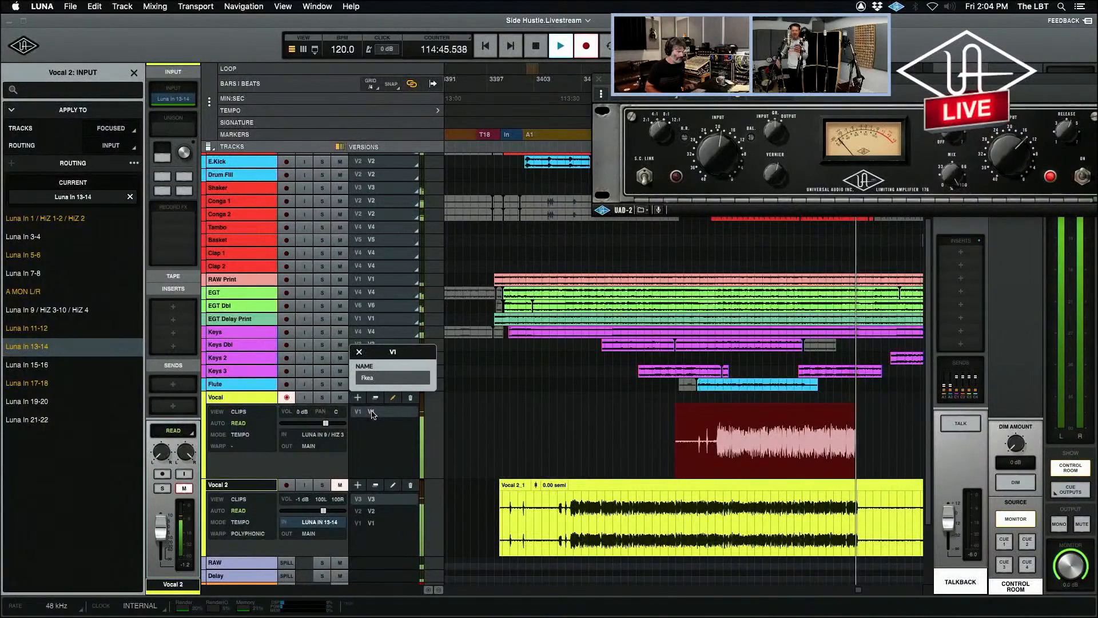
key("BackSpace")
key("BackSpace")
key("BackSpace")
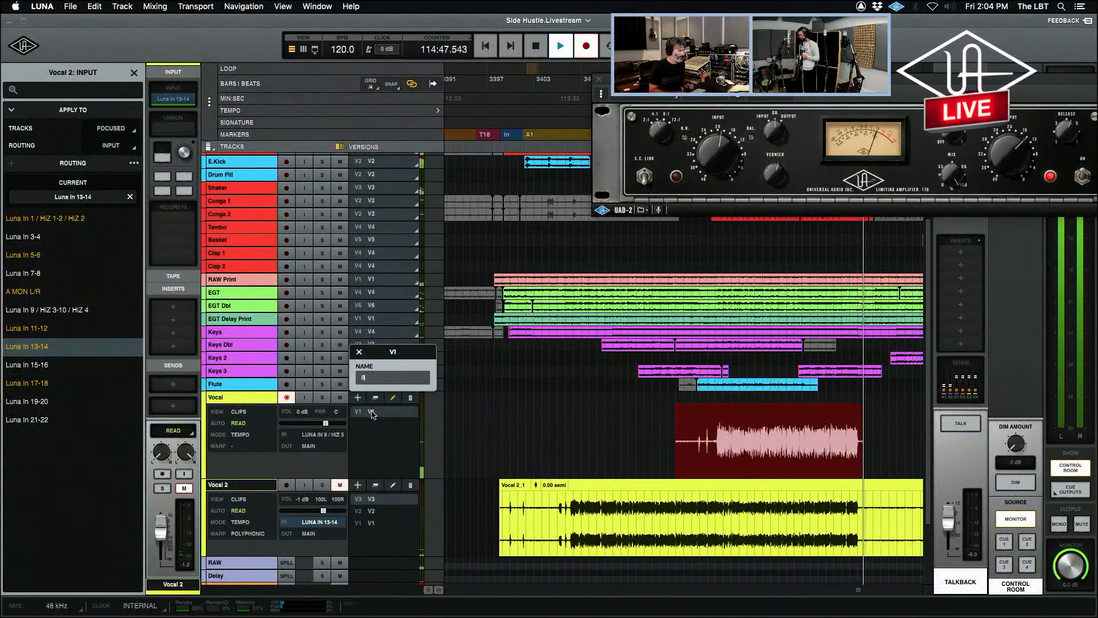
type("lea")
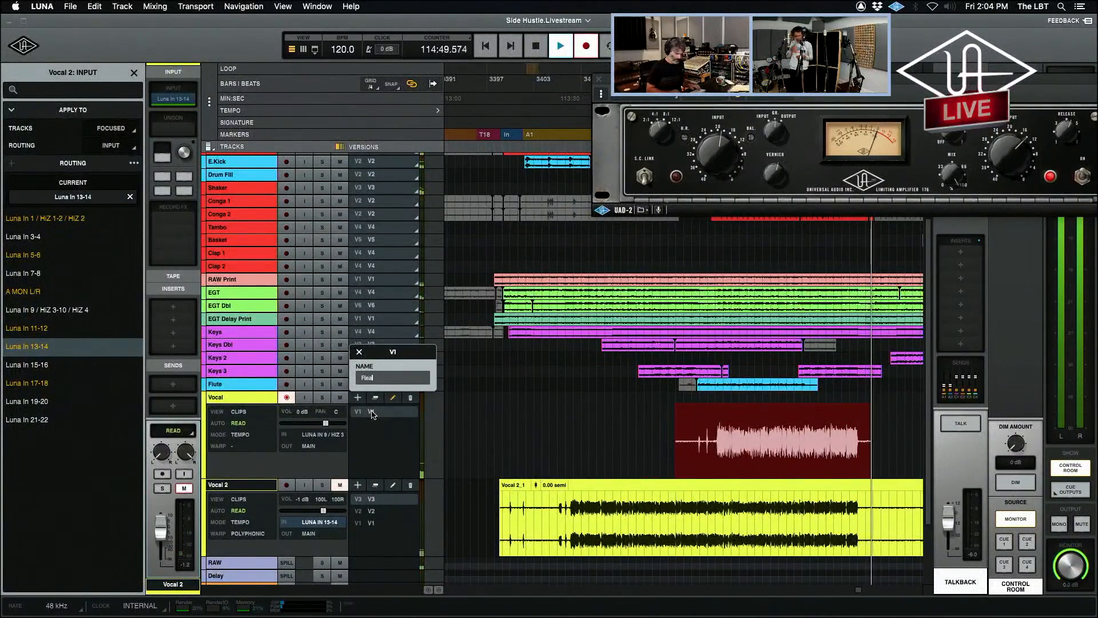
key("Return")
Stop recording the Flea take and close the UA 176 limiter window.
key("space")
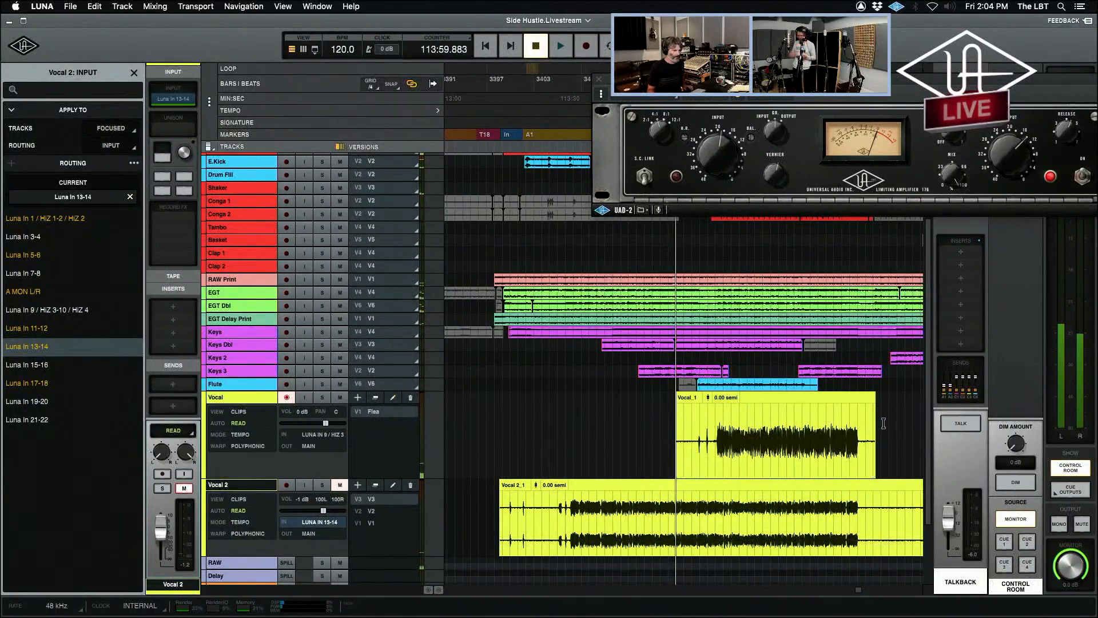
left_click(598, 79)
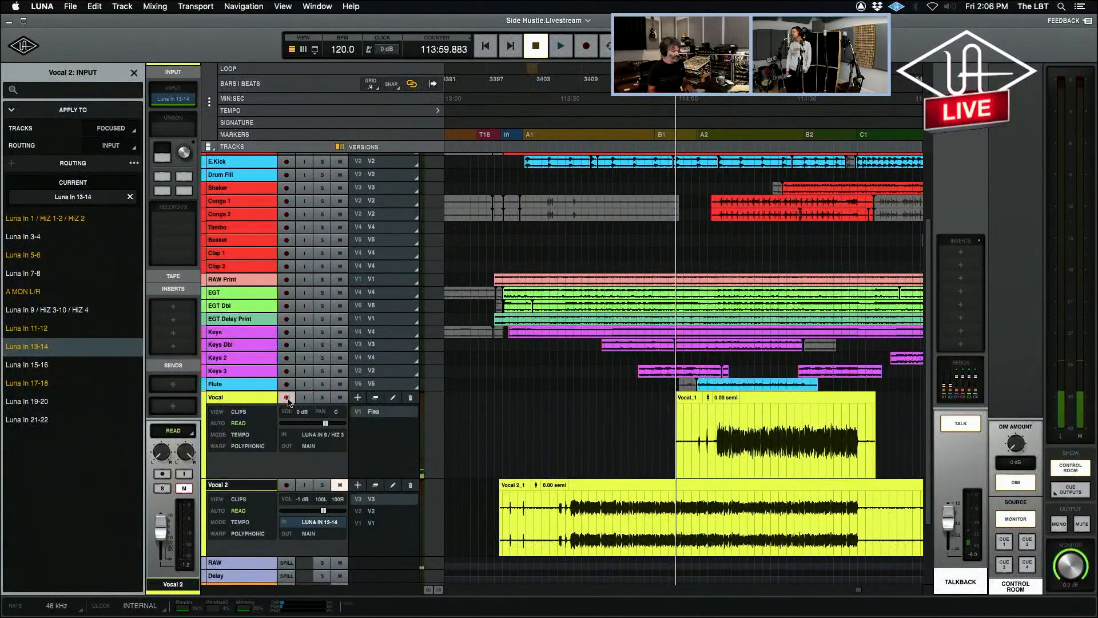
In the mixer, disarm the Vocal track, switch its input to Luna In 10 / HiZ 4, and rearm it for recording.
key("super+equal")
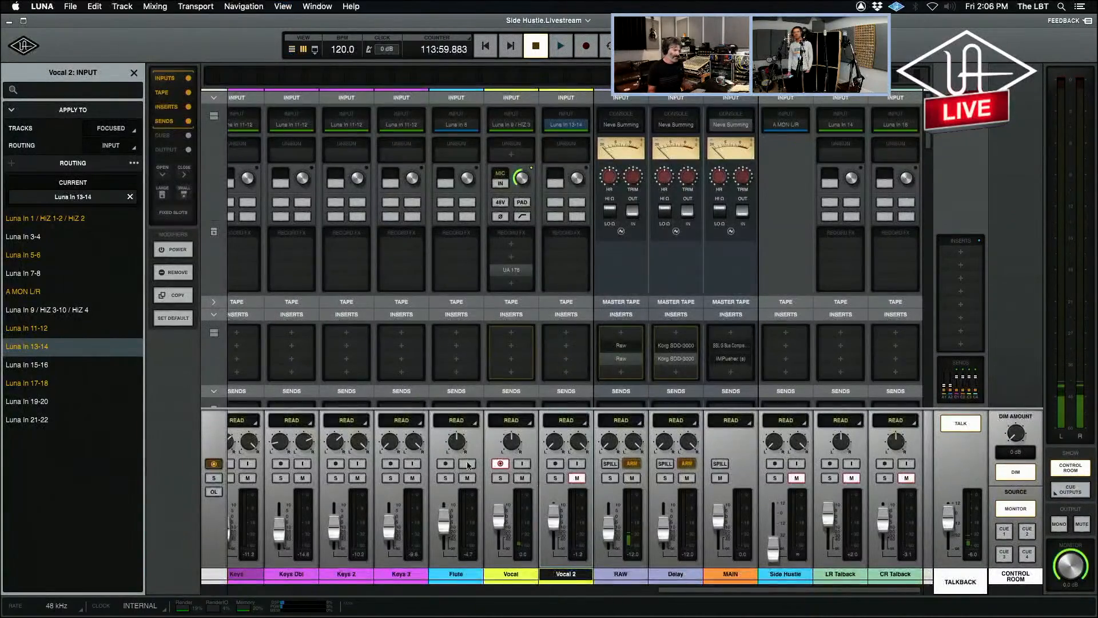
left_click(500, 464)
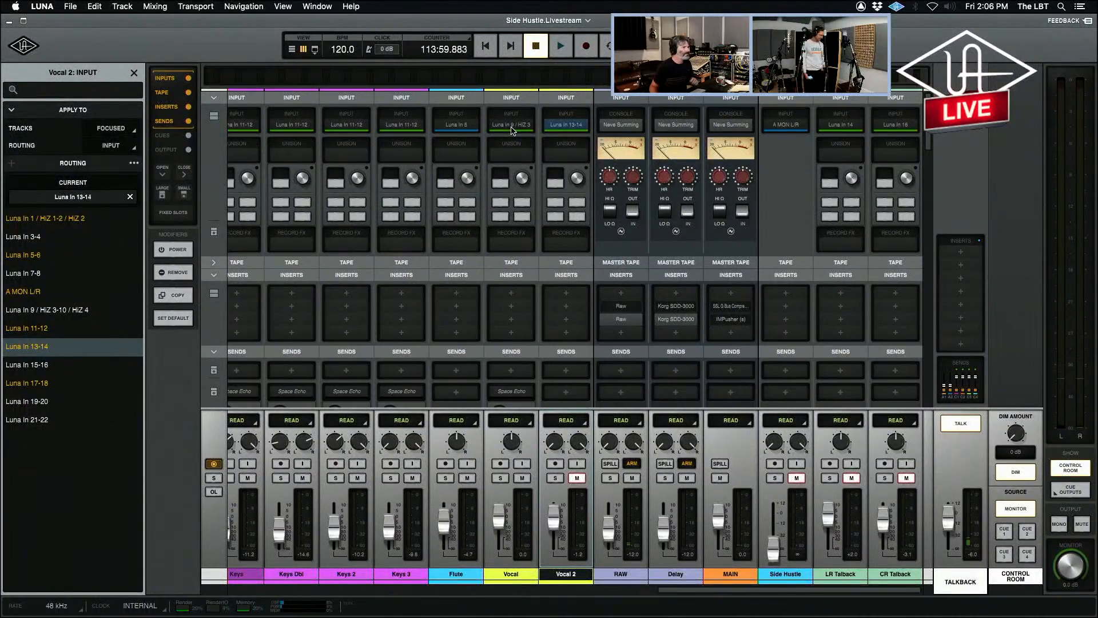
left_click(512, 130)
left_click(73, 421)
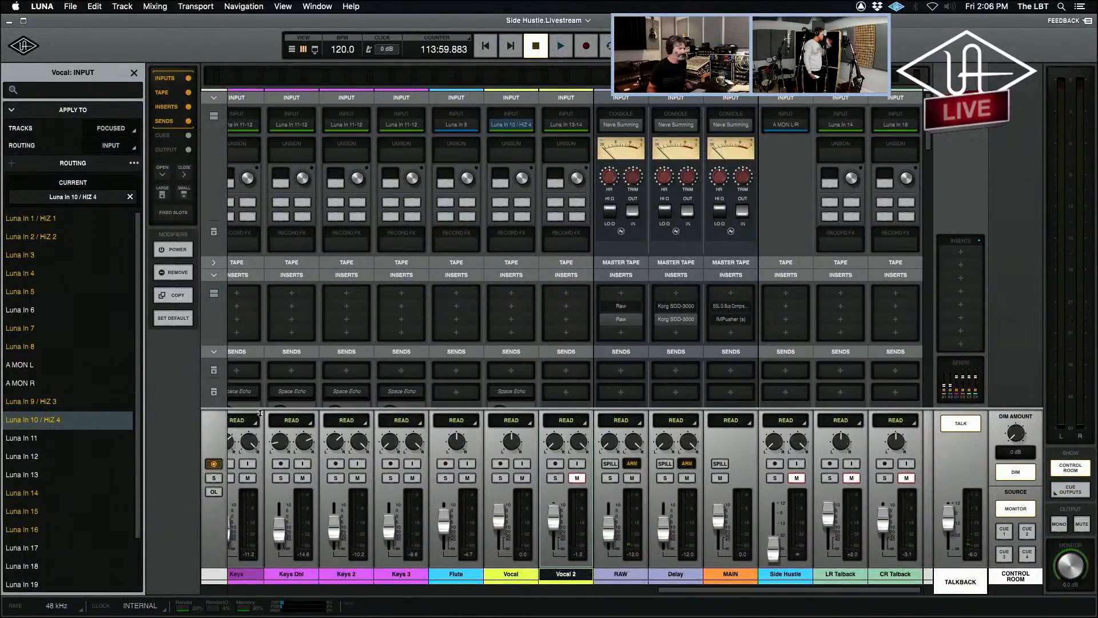
left_click(500, 463)
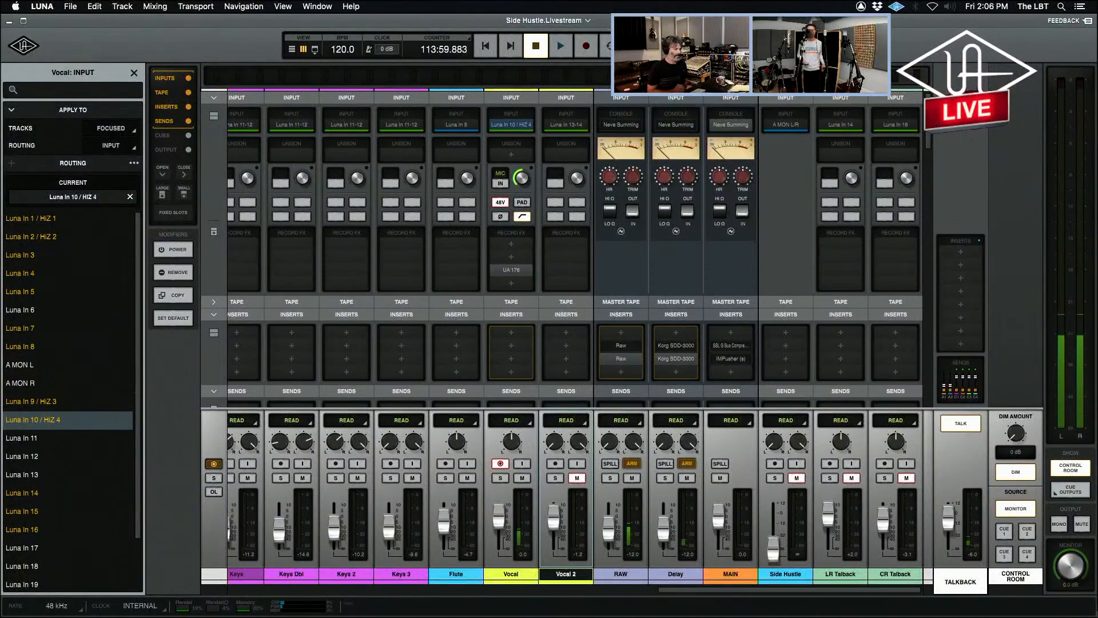
In the timeline, create a new version of the Vocal track and name it Sm7.
key("super+equal")
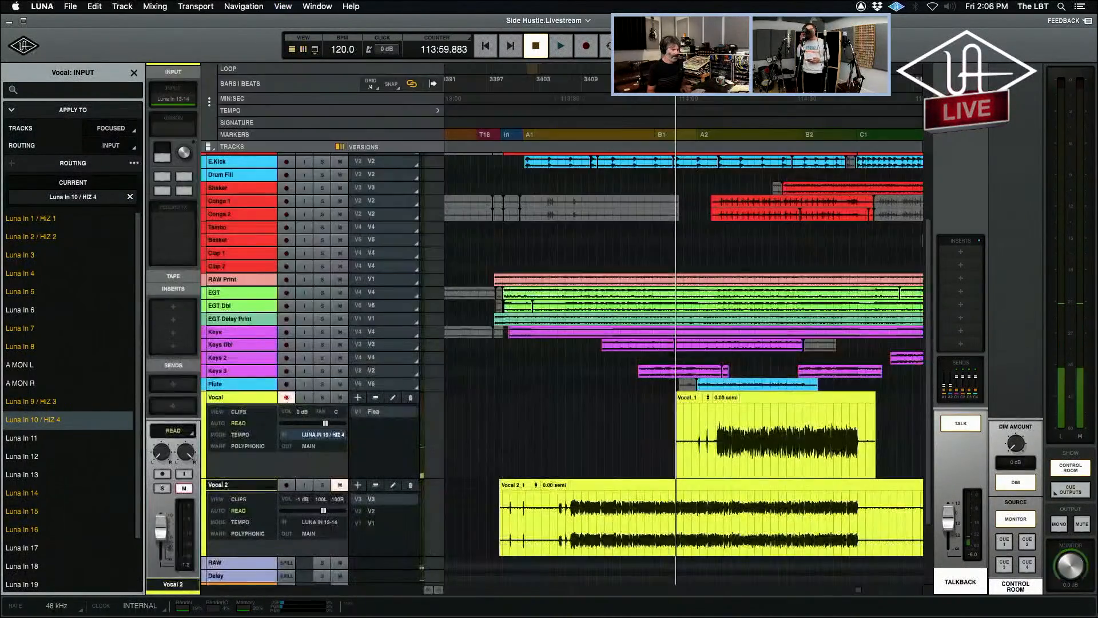
left_click(358, 397)
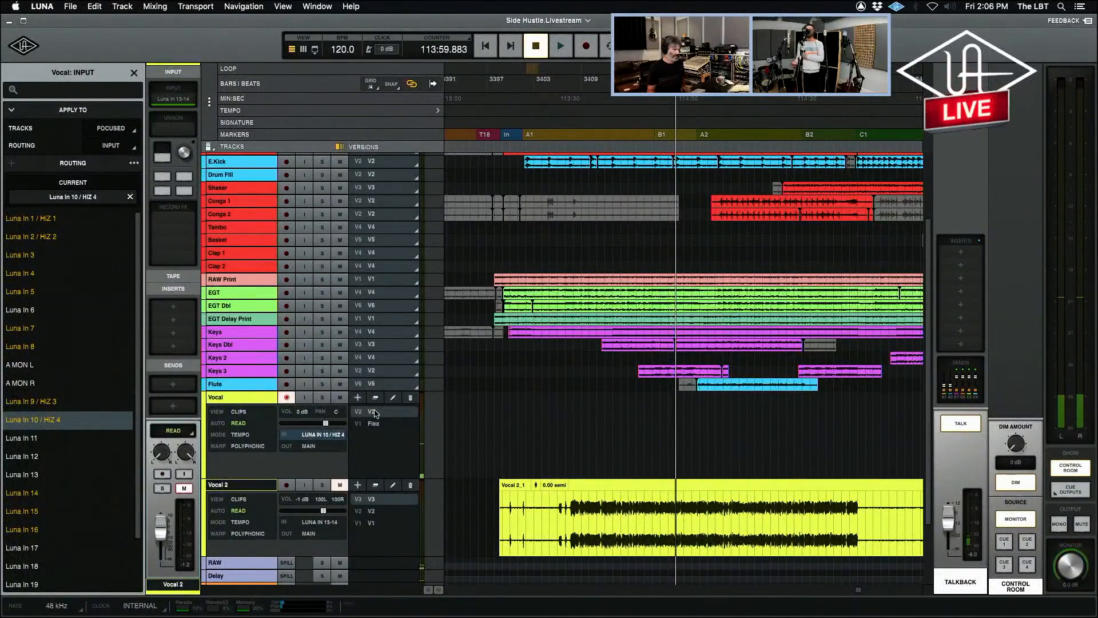
double_click(375, 413)
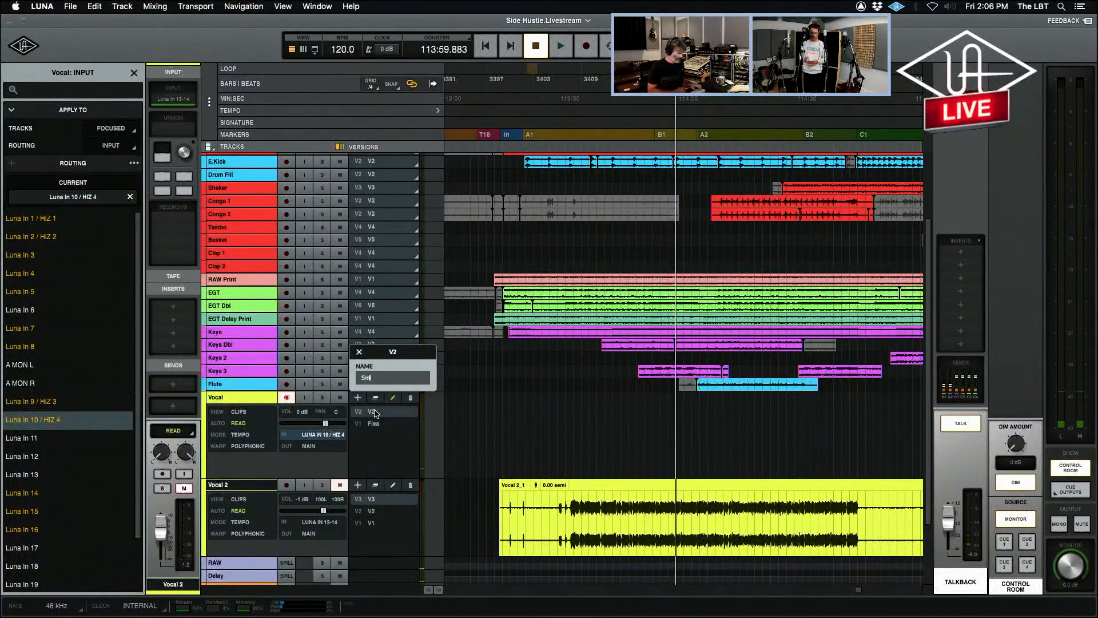
key("Return")
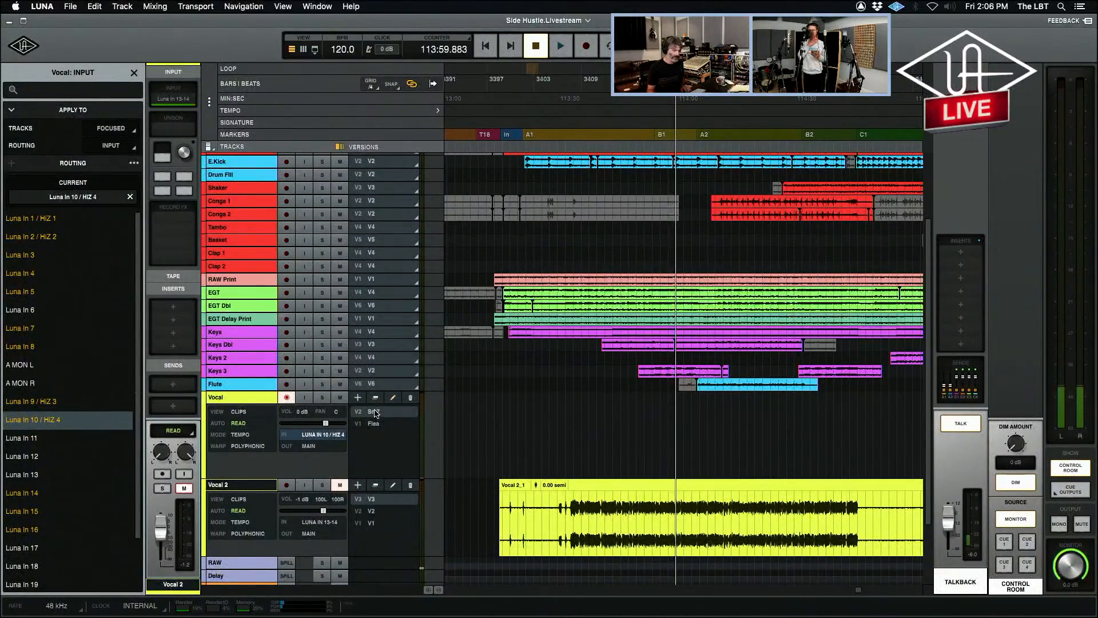
Start recording the Sm7 take with the talkback off, and open the Vocal track's UA 176 limiter from its record effects.
key("r")
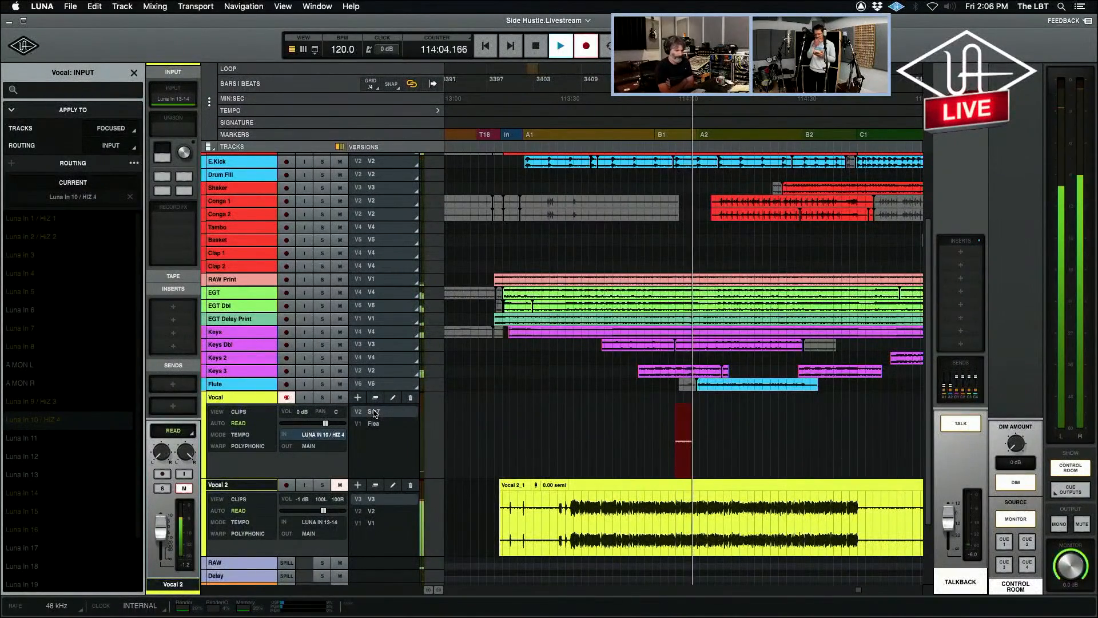
left_click(964, 426)
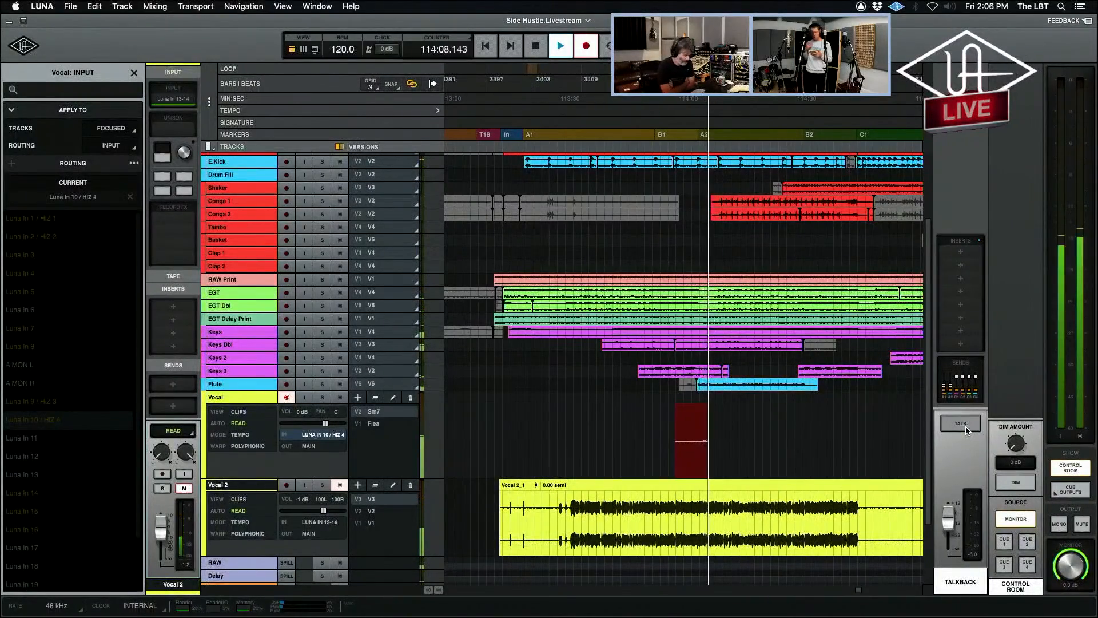
key("super+equal")
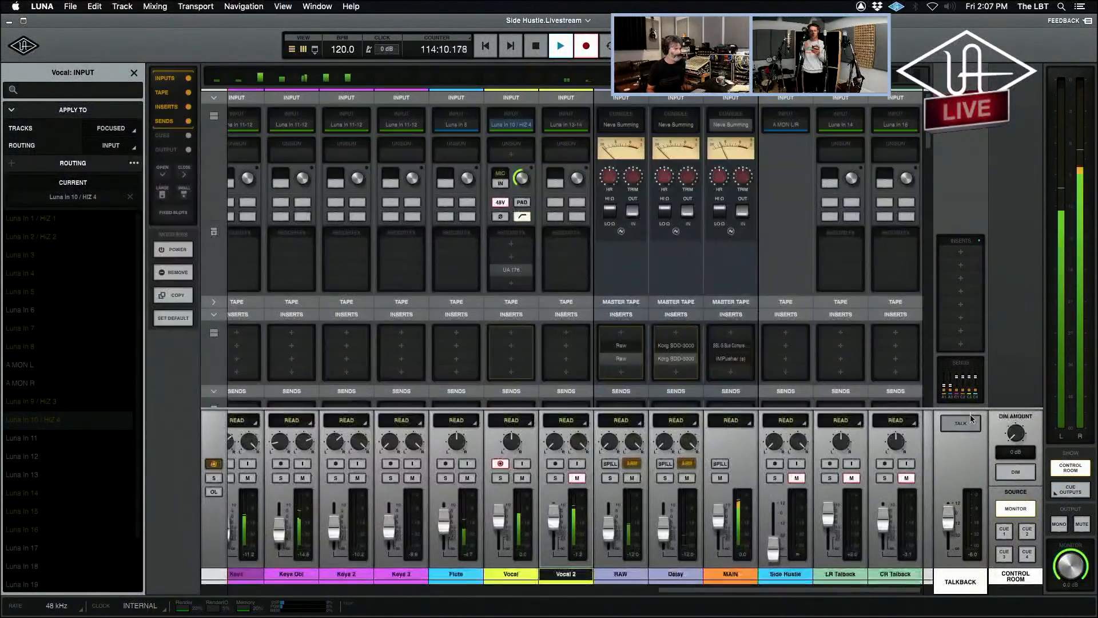
left_click(513, 271)
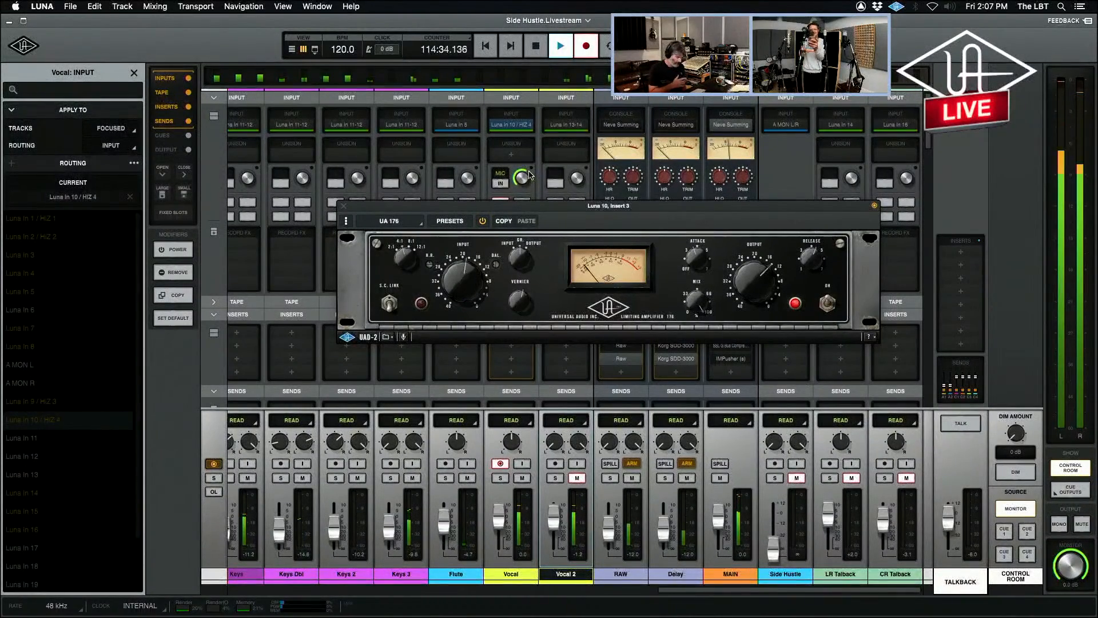
Return to the timeline, stop recording the Sm7 take, and turn on the talkback.
key("super+equal")
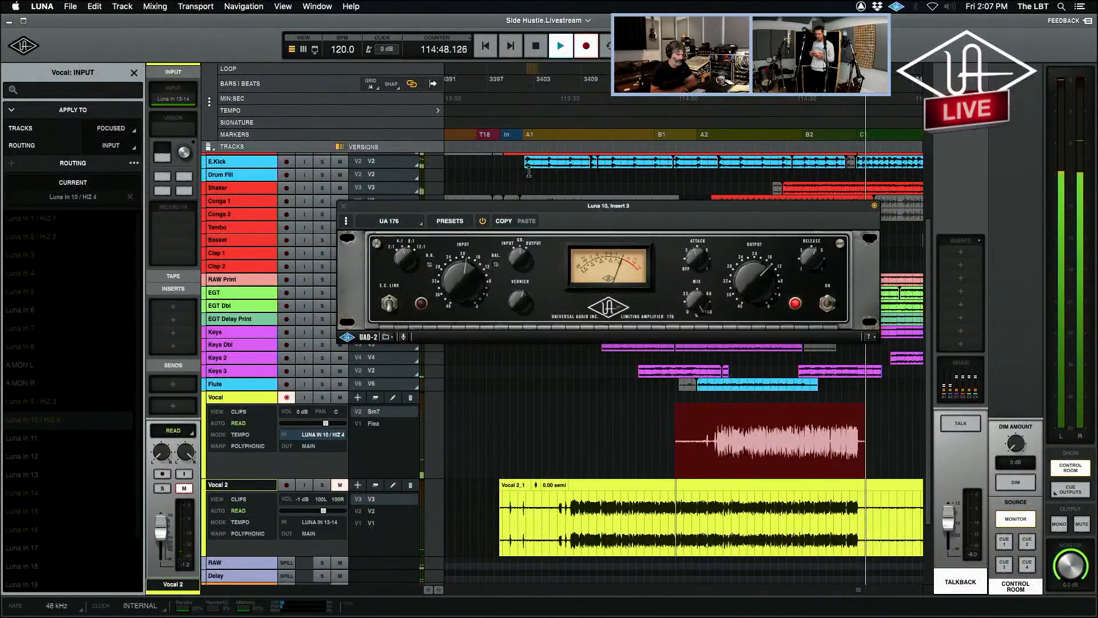
key("space")
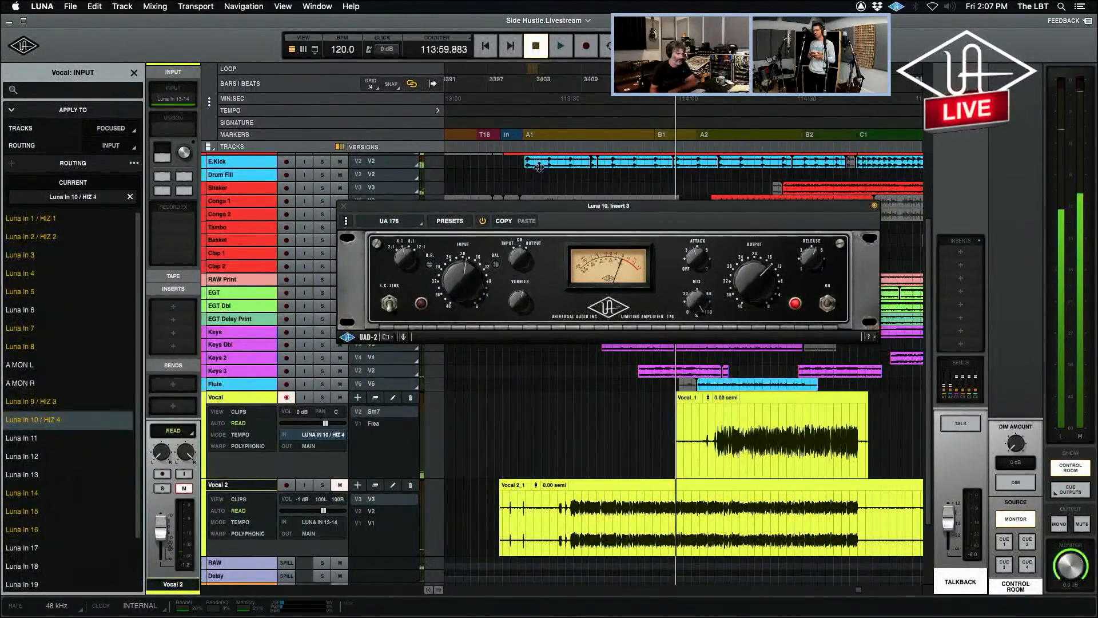
left_click(971, 424)
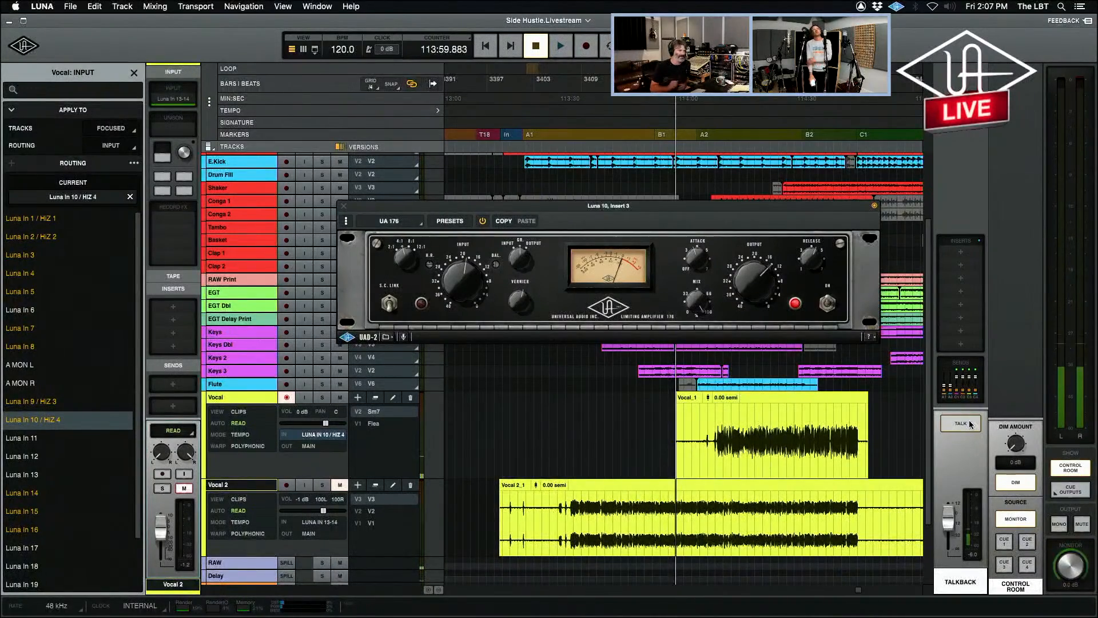
left_click(971, 424)
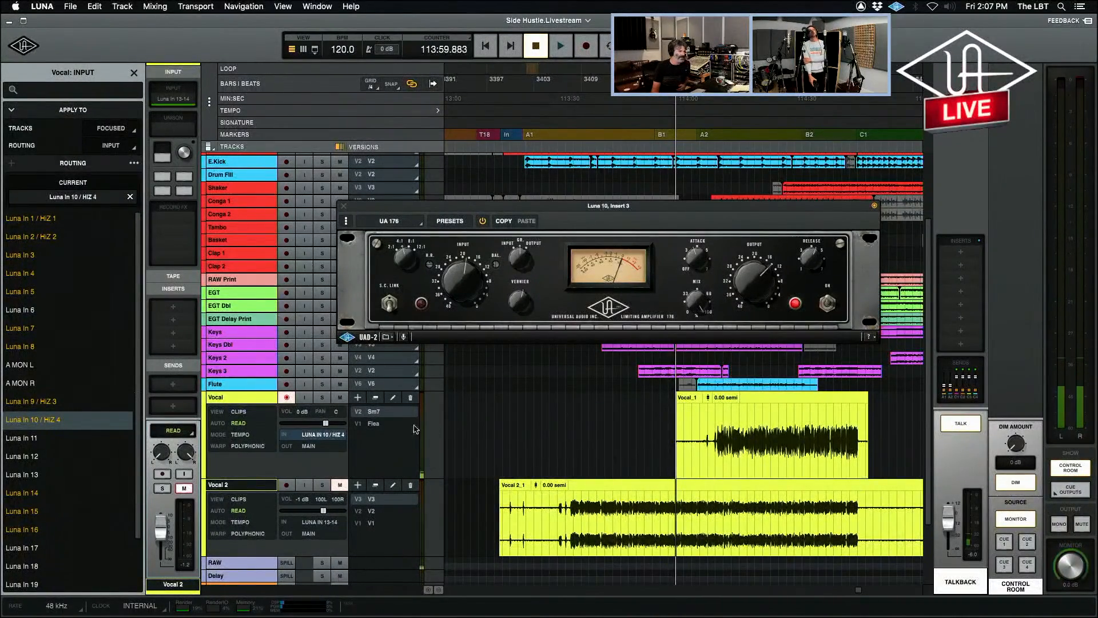
Add another new version to the Vocal track and name it F48.
left_click(357, 398)
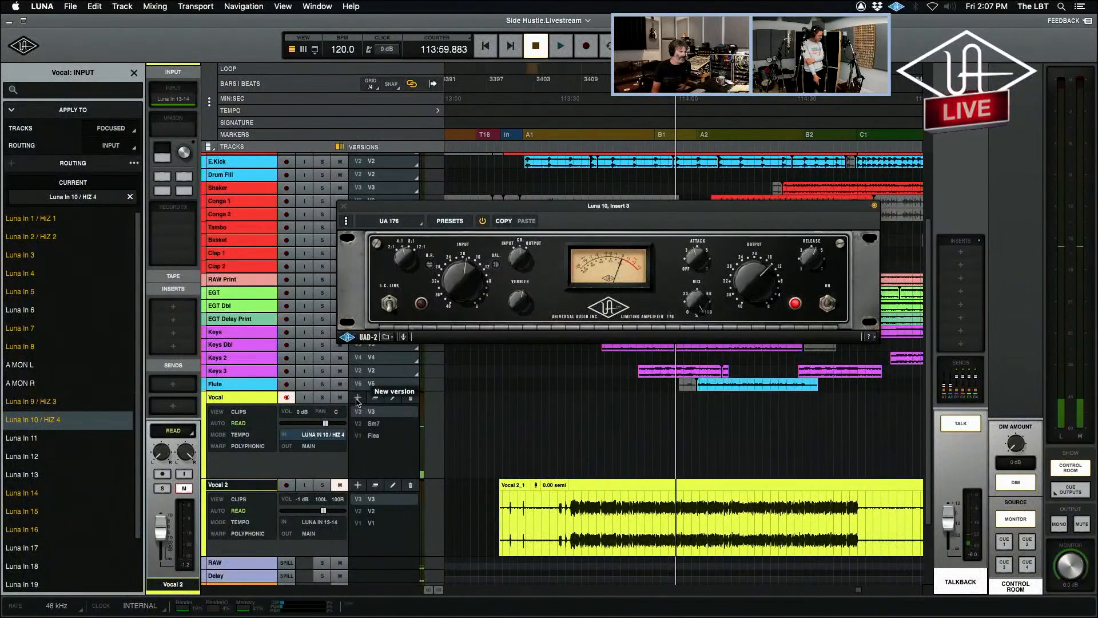
double_click(378, 412)
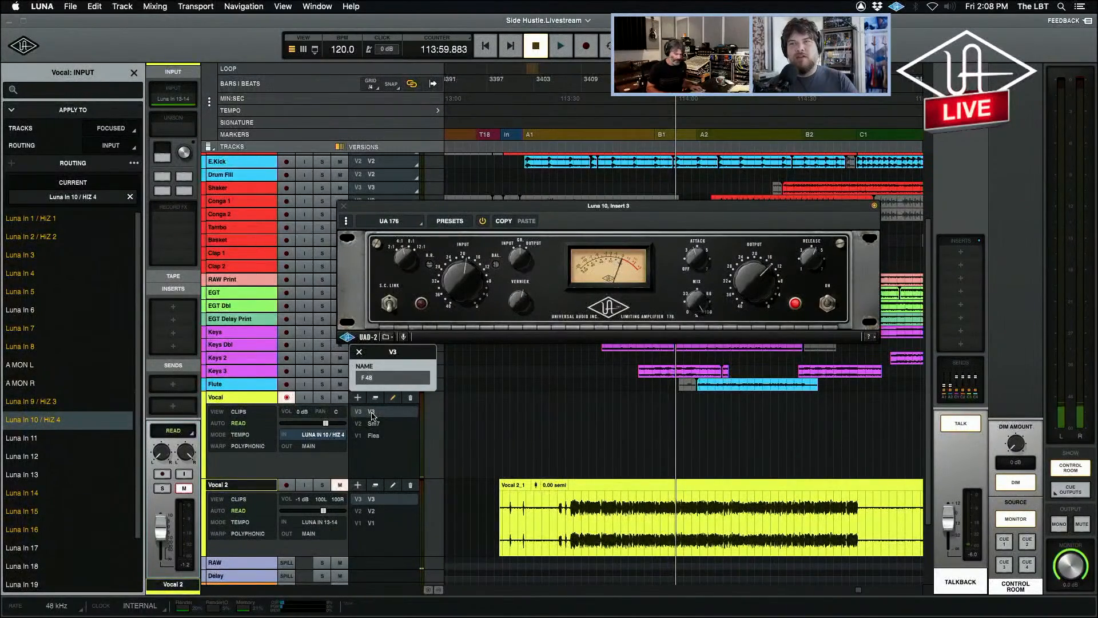
key("Return")
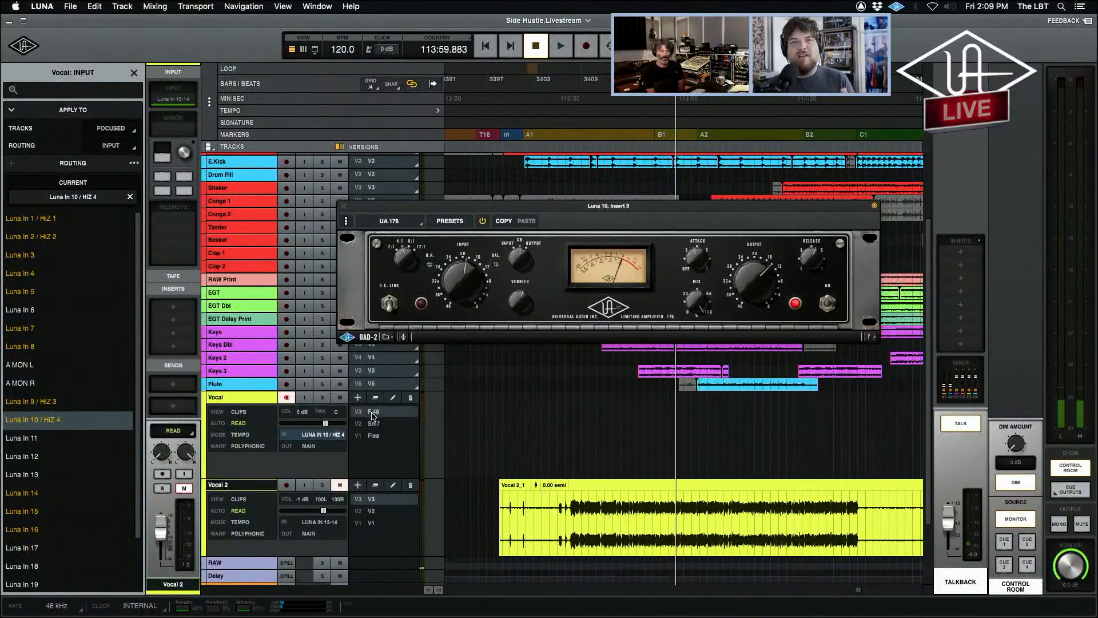
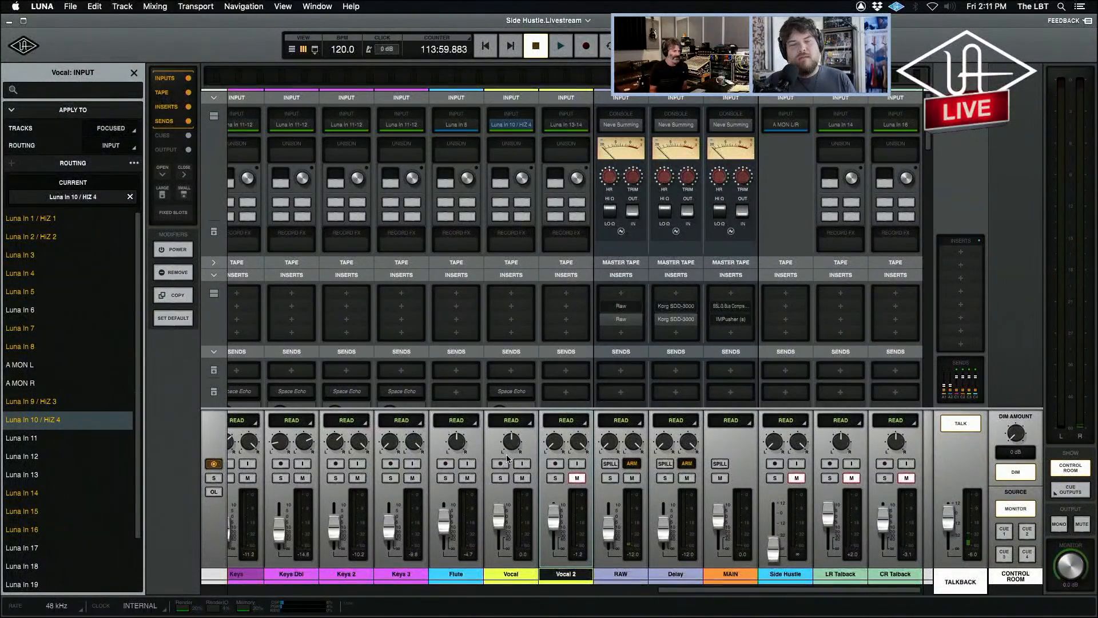
Change the input routing of the Vocal track to Luna In 15.
left_click(576, 478)
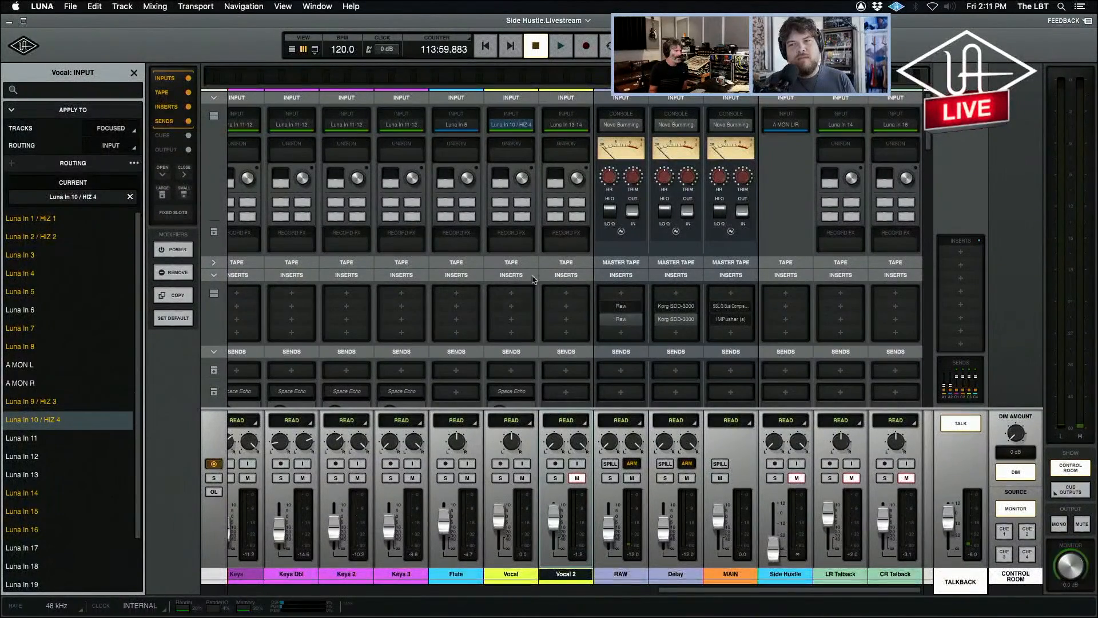
left_click(501, 463)
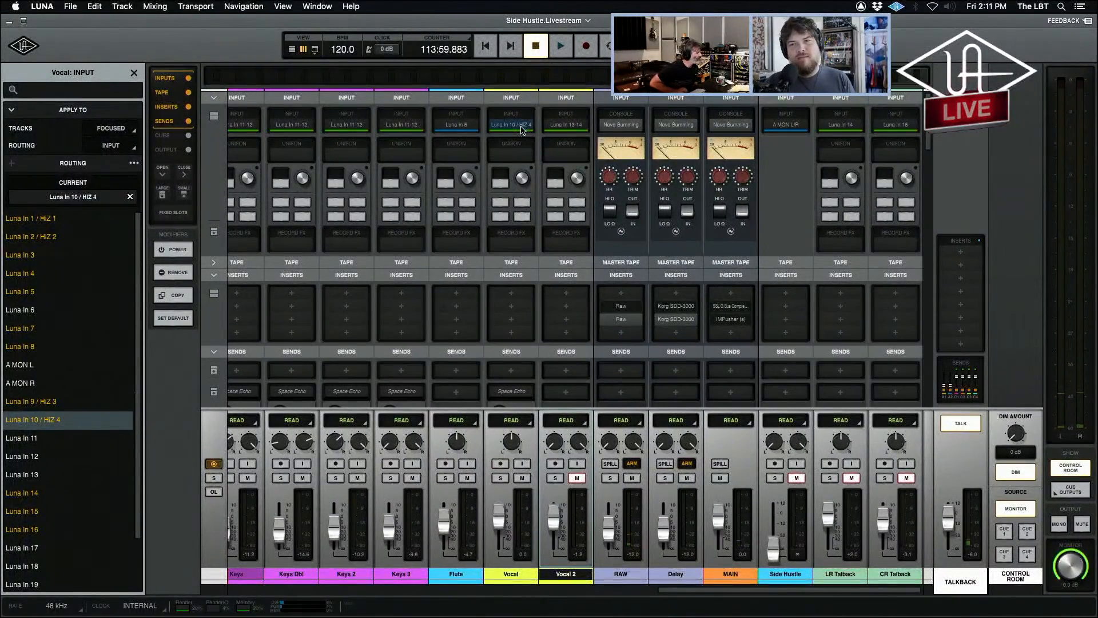
left_click(521, 129)
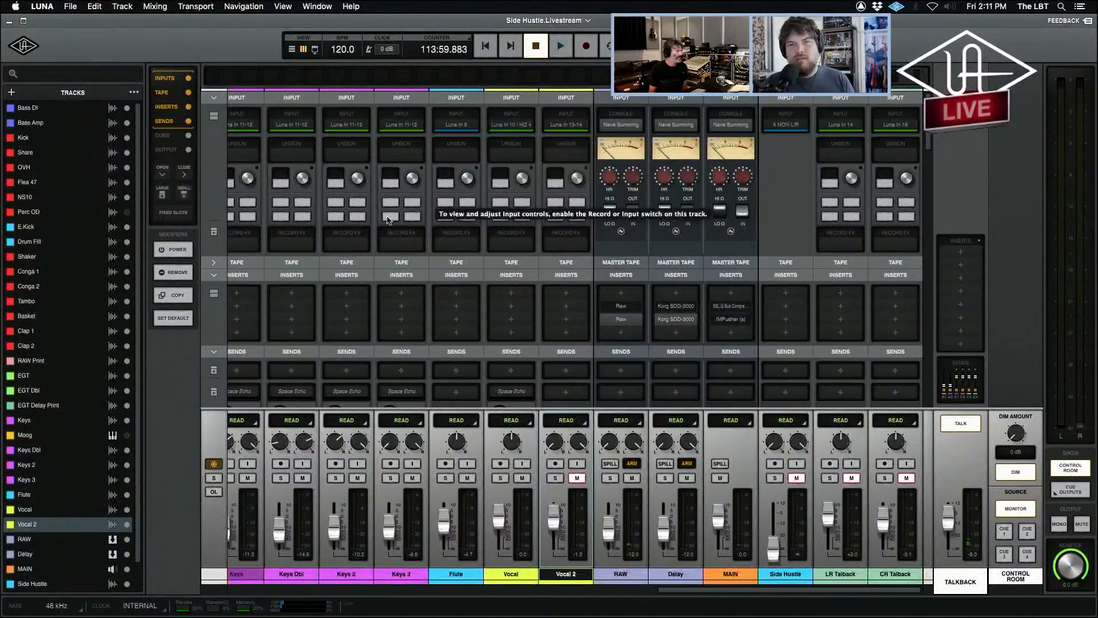
left_click(525, 129)
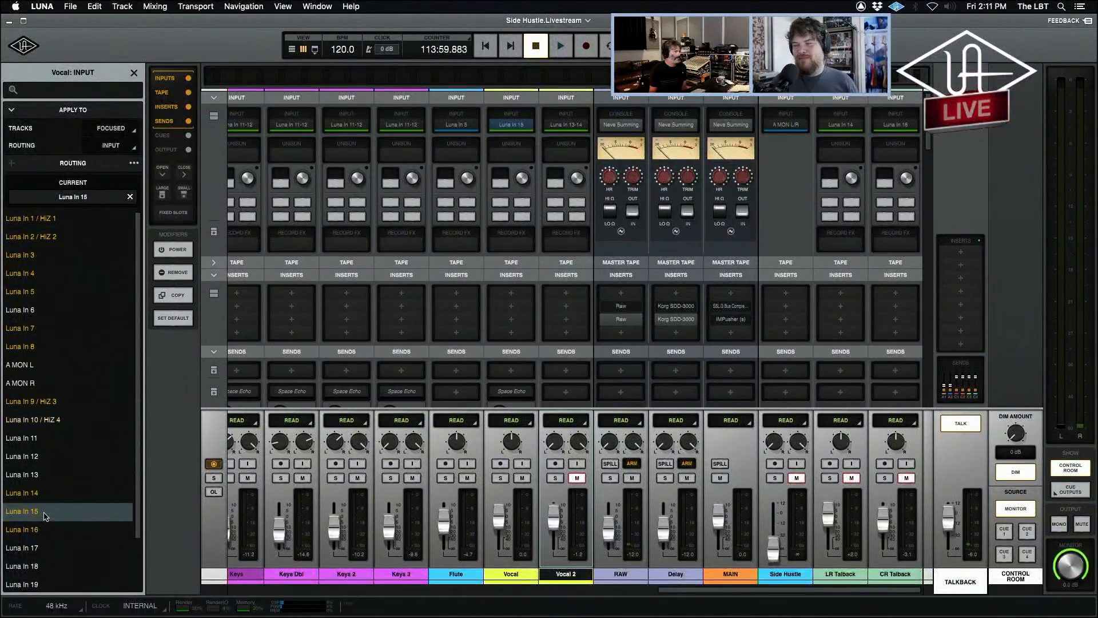
Arm the Vocal track with +48V enabled, and open its UA 176 record effect to check the level against the preamp gain.
left_click(500, 464)
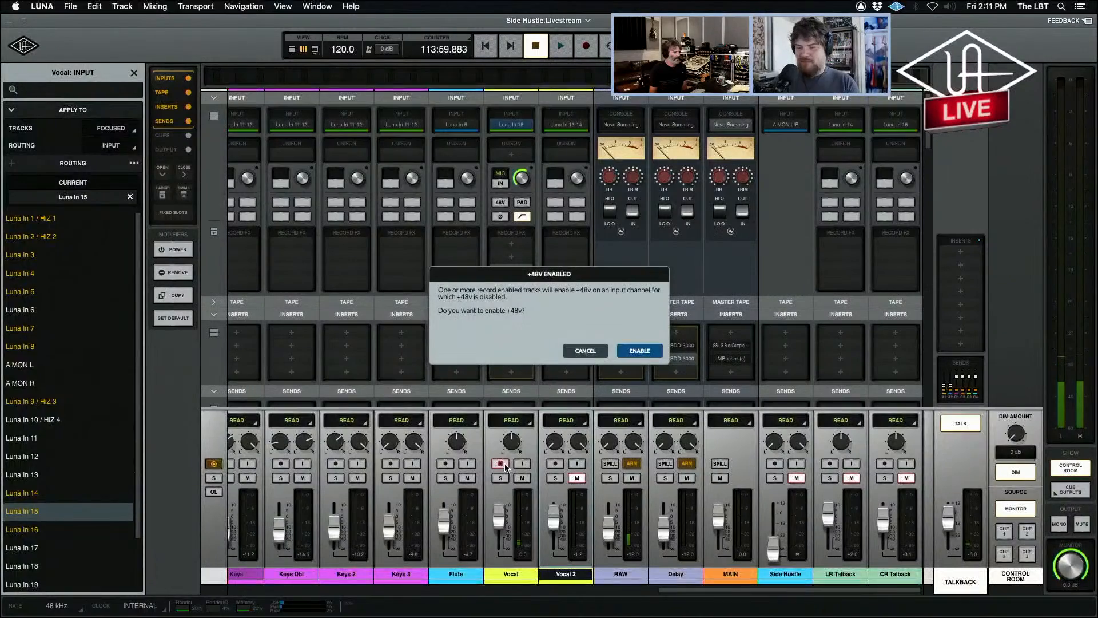
left_click(641, 350)
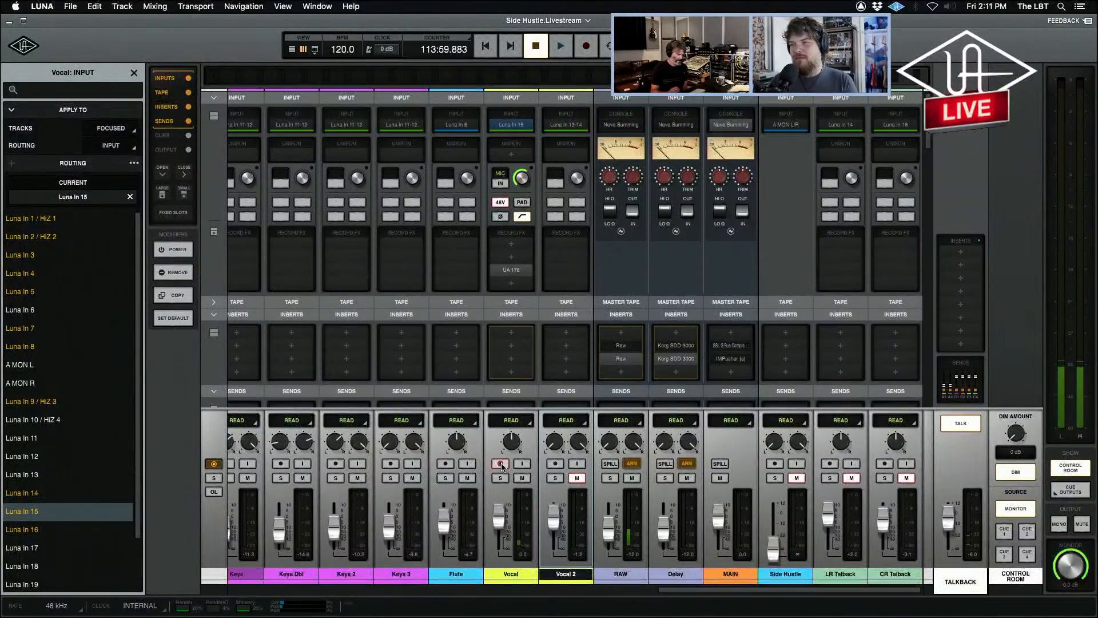
left_click(501, 464)
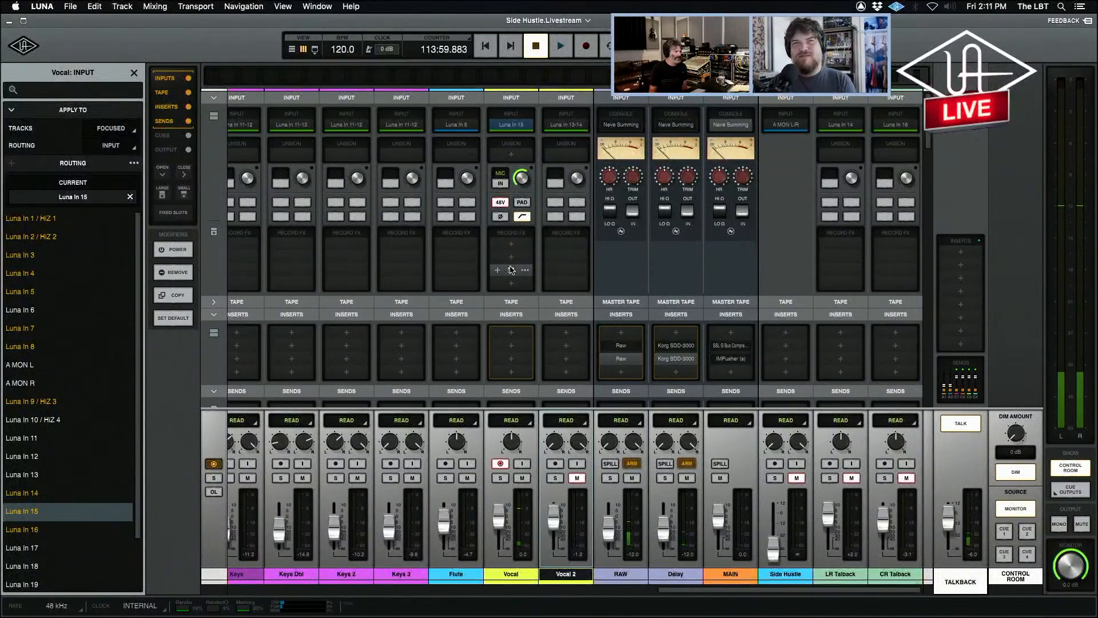
left_click(510, 270)
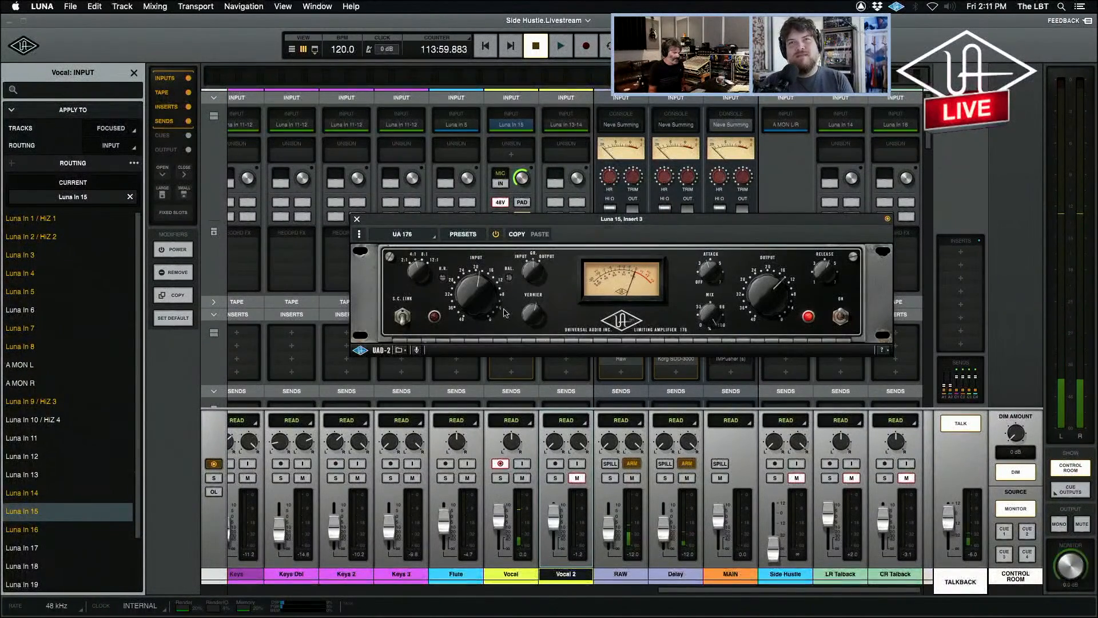
left_click(522, 176)
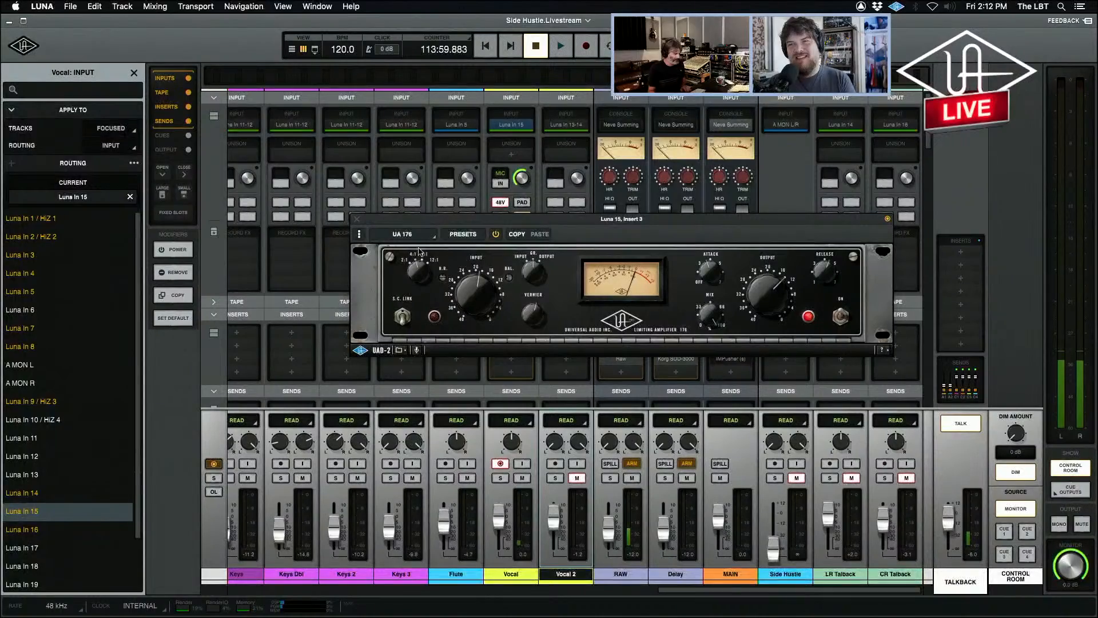
Return to the timeline, close the UA 176 window and start recording the F48 take.
key("super+equal")
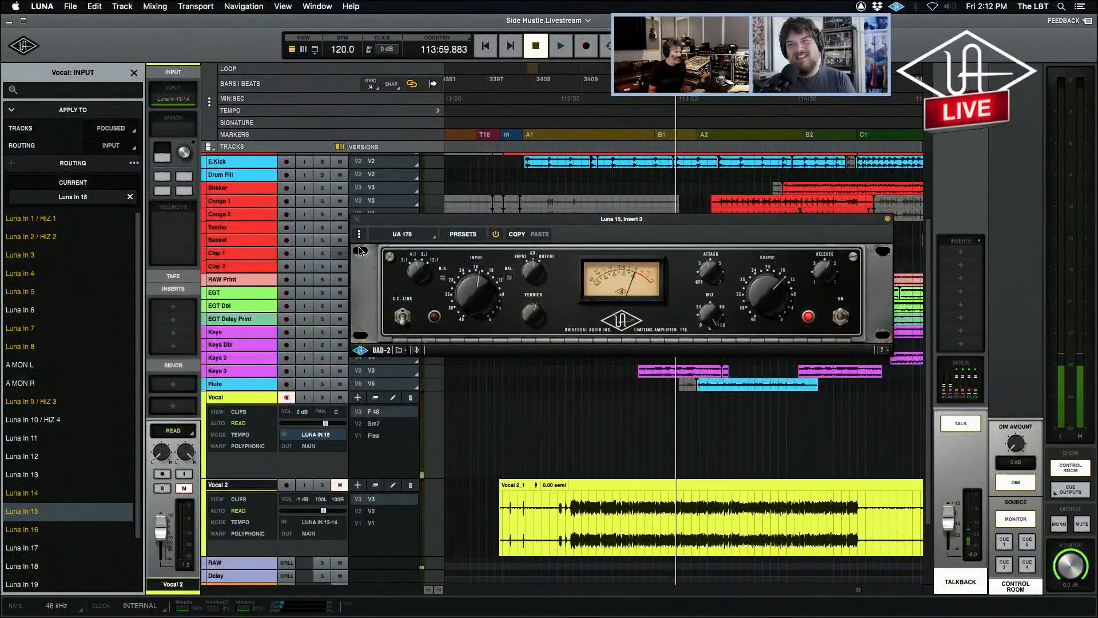
left_click(357, 220)
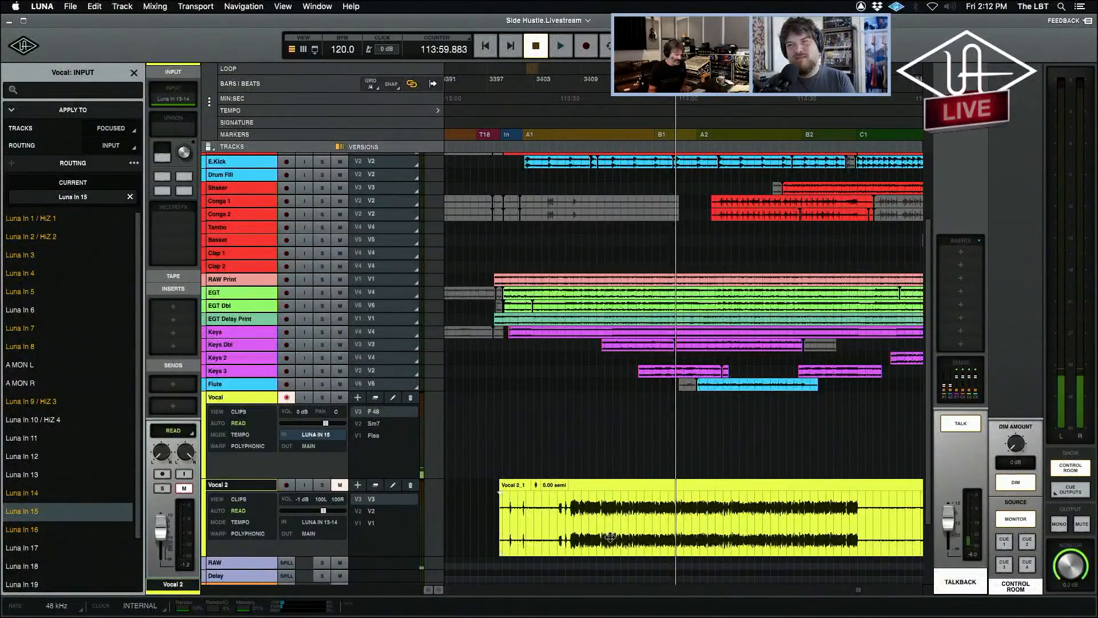
key("r")
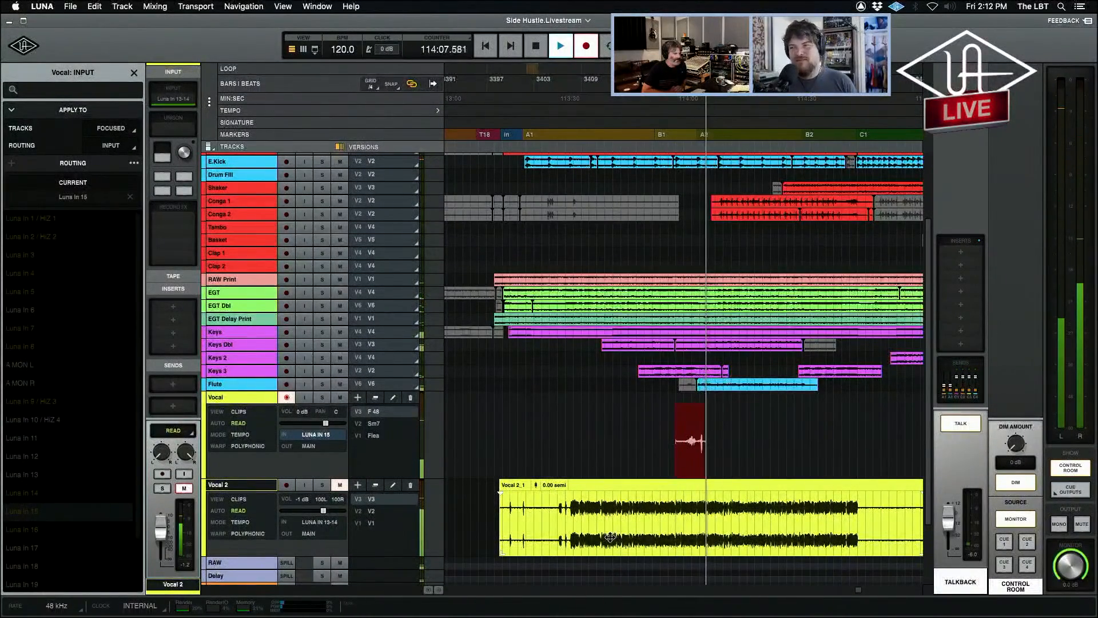
During recording, reopen the Vocal track's UA 176 limiter in the mixer and fine-tune the preamp gain and limiter output.
key("super+equal")
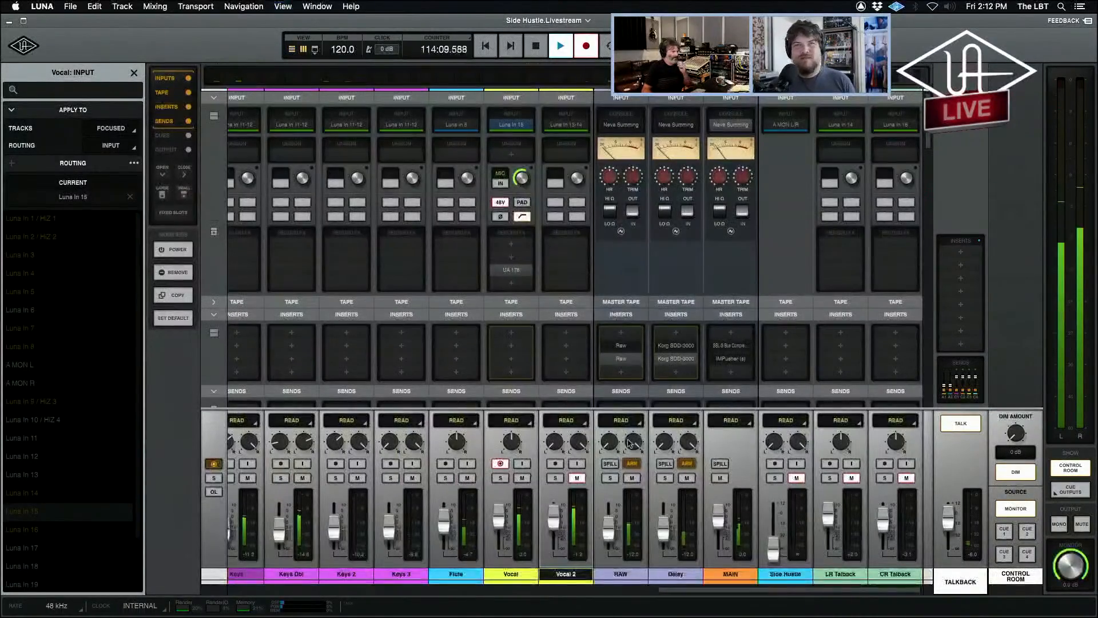
left_click(511, 269)
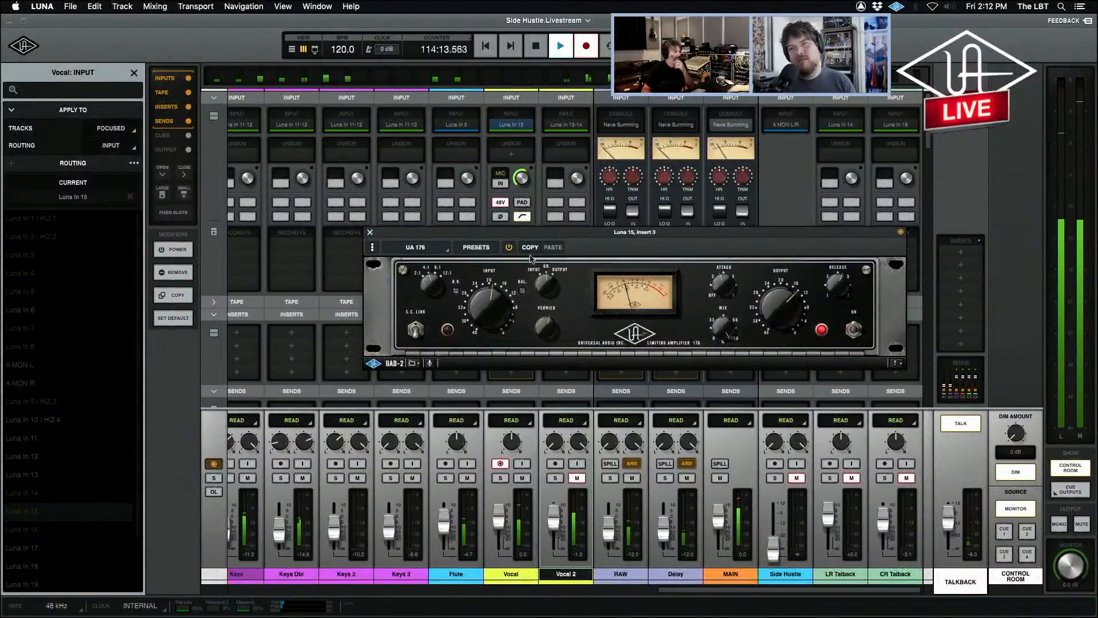
left_click(521, 175)
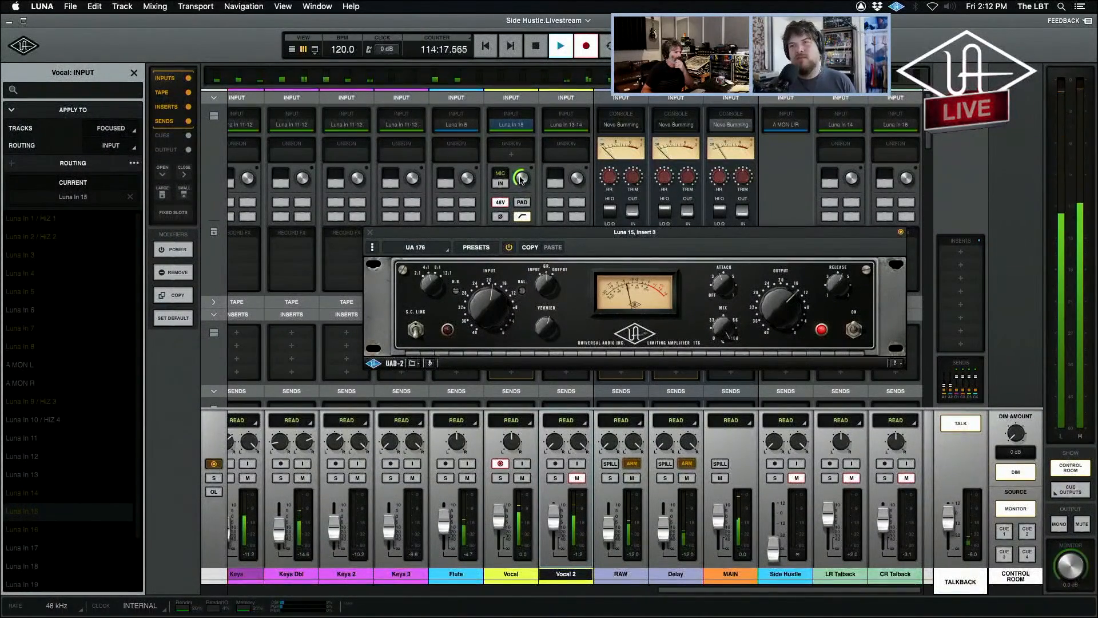
left_click(782, 308)
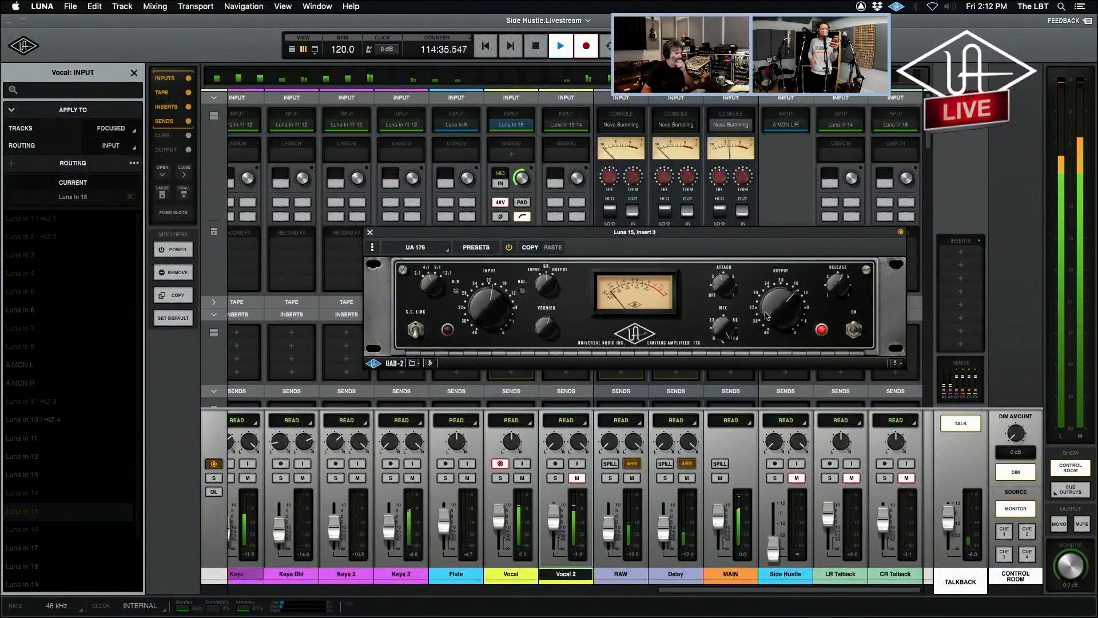
Turn off the talkback for the F48 take, stop recording when it is finished, and turn the talkback back on.
left_click(952, 423)
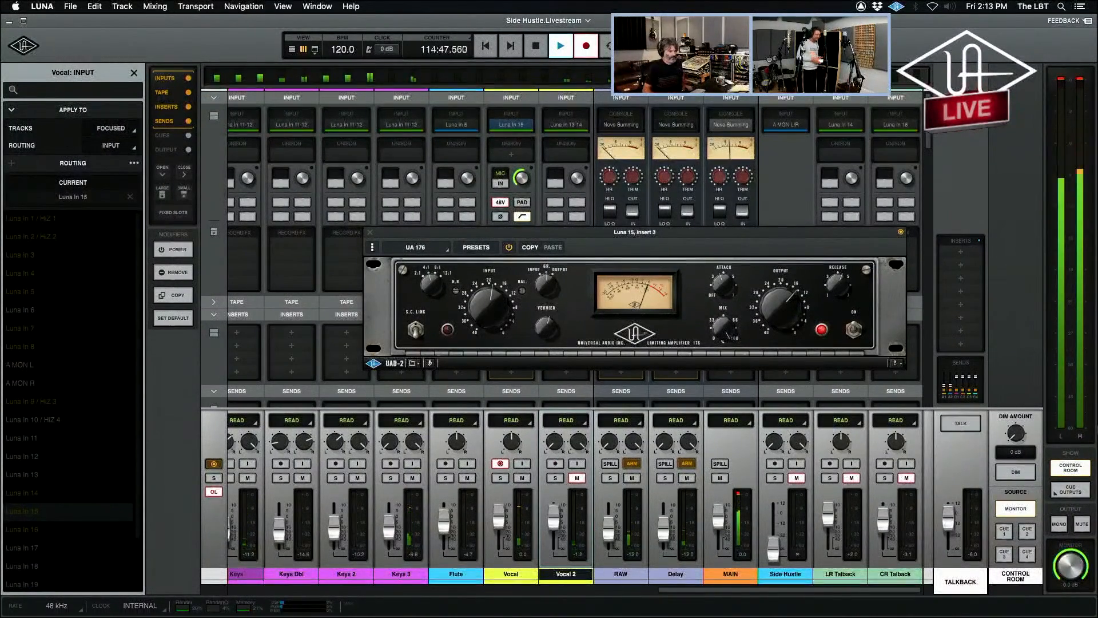
key("space")
left_click(958, 426)
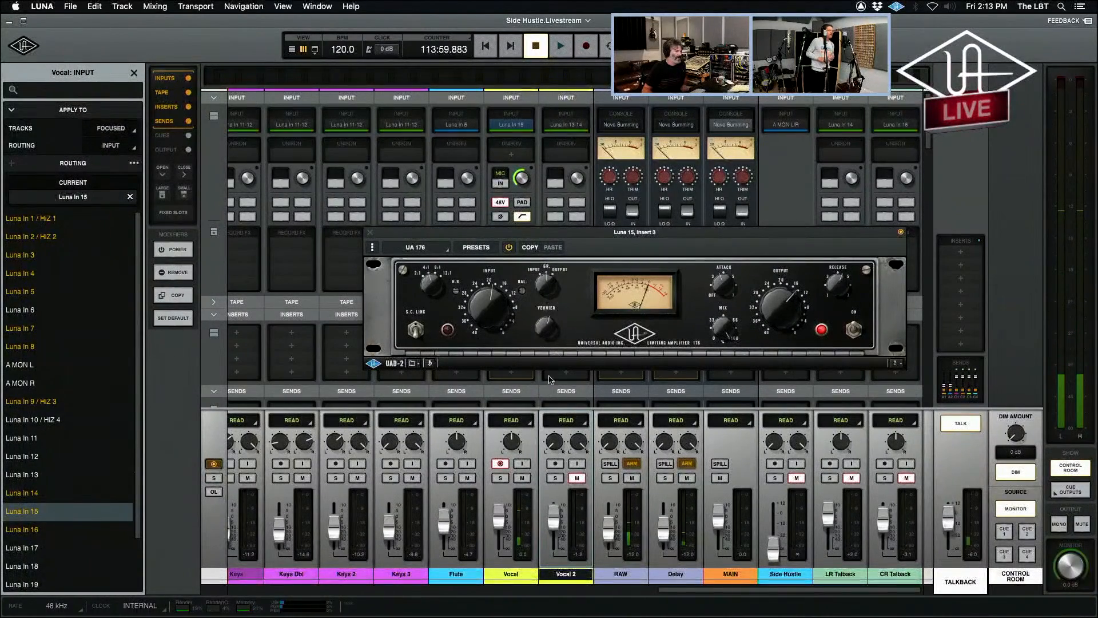
Disarm and mute the Vocal track, and unmute Vocal 2.
left_click(501, 466)
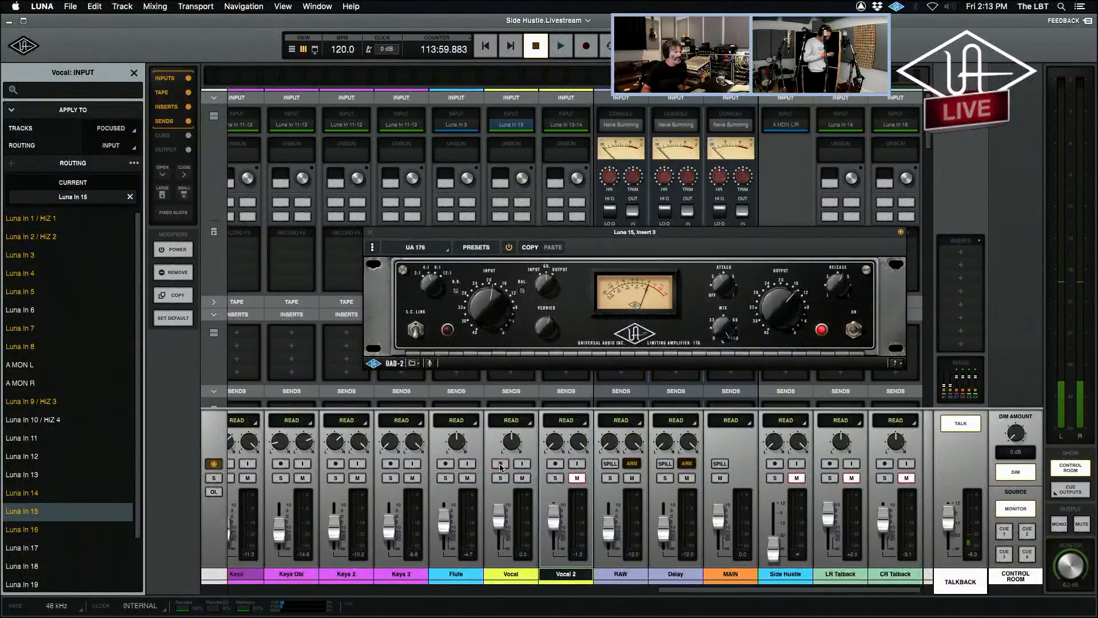
left_click(501, 464)
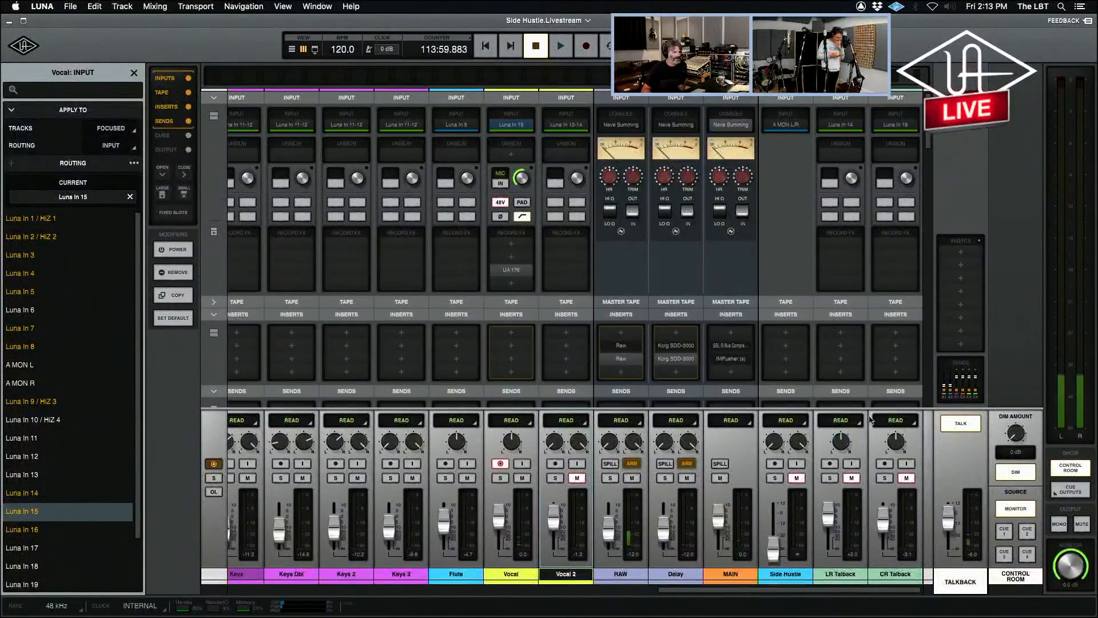
left_click(577, 478)
left_click(522, 478)
left_click(500, 463)
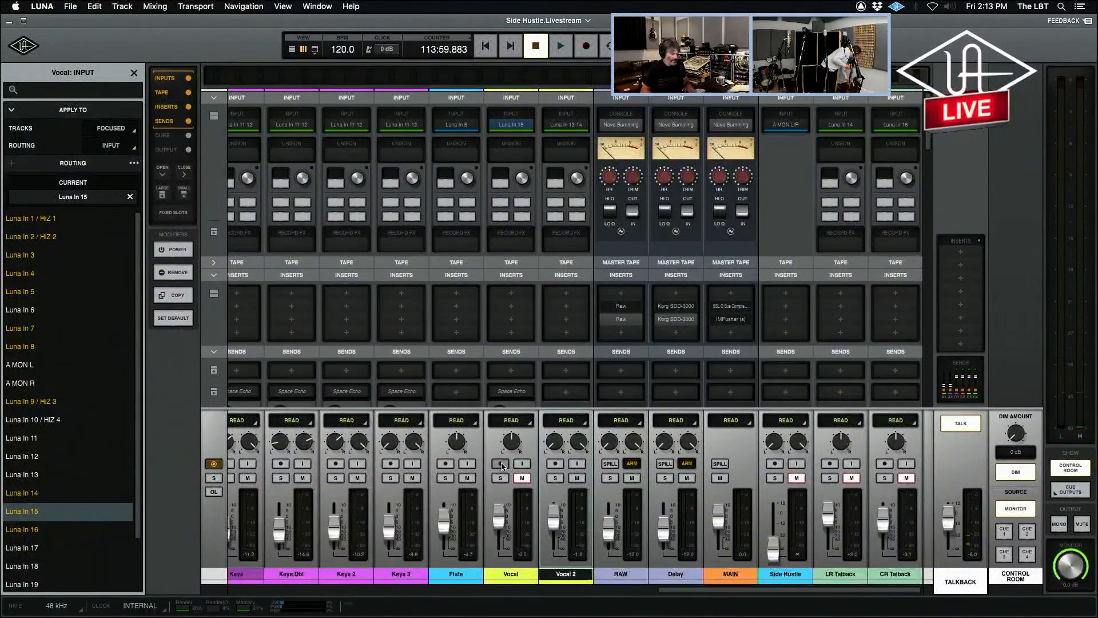
Place the timeline playhead just after the start of section A2, at about 114:08.6.
key("super+equal")
left_click(712, 508)
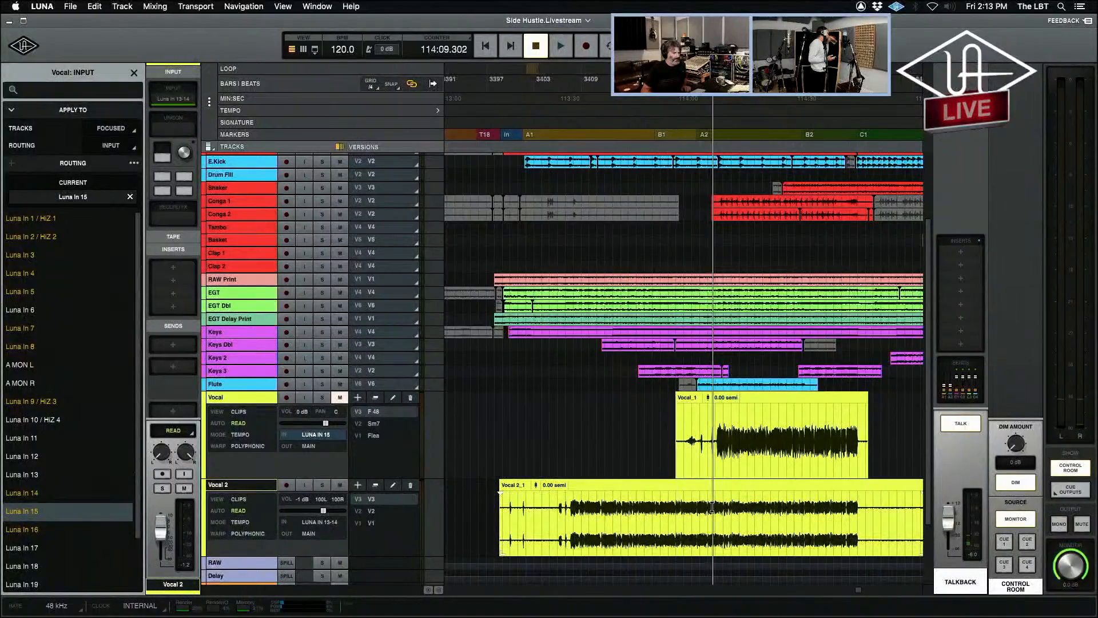
left_click(710, 508)
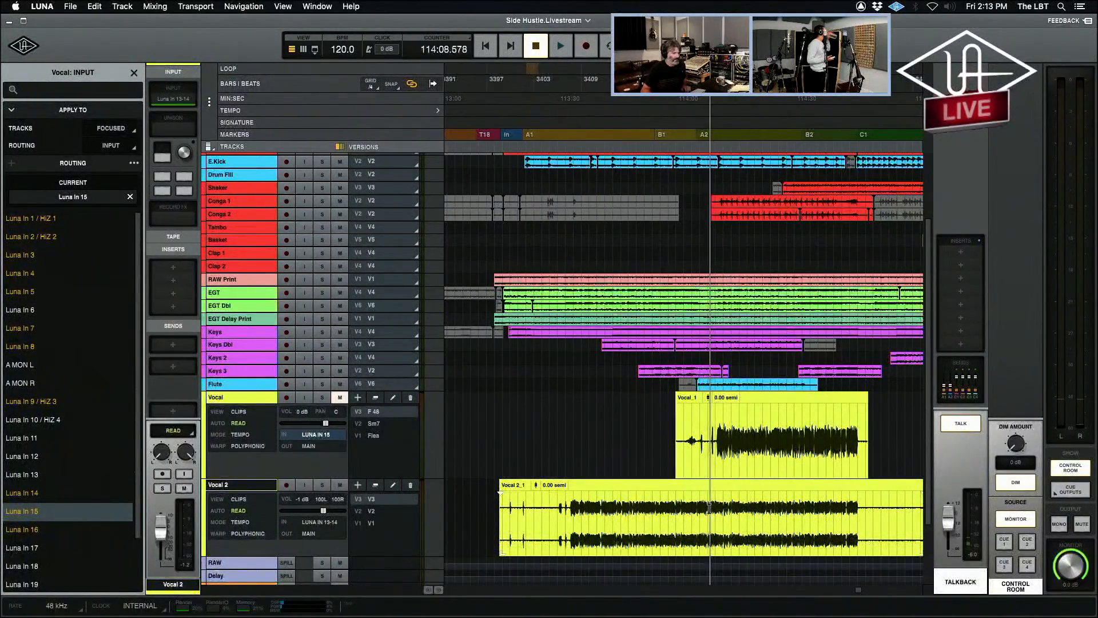
In the mixer, mute the RAW and Delay sends of the Vocal track.
key("super+equal")
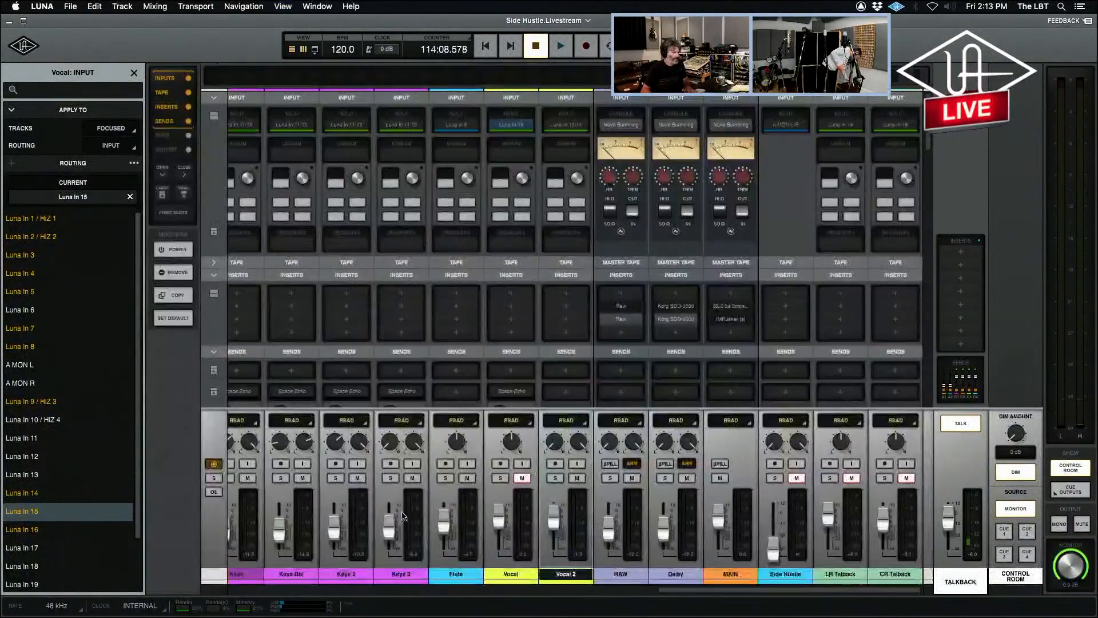
scroll(584, 401, "down", 5)
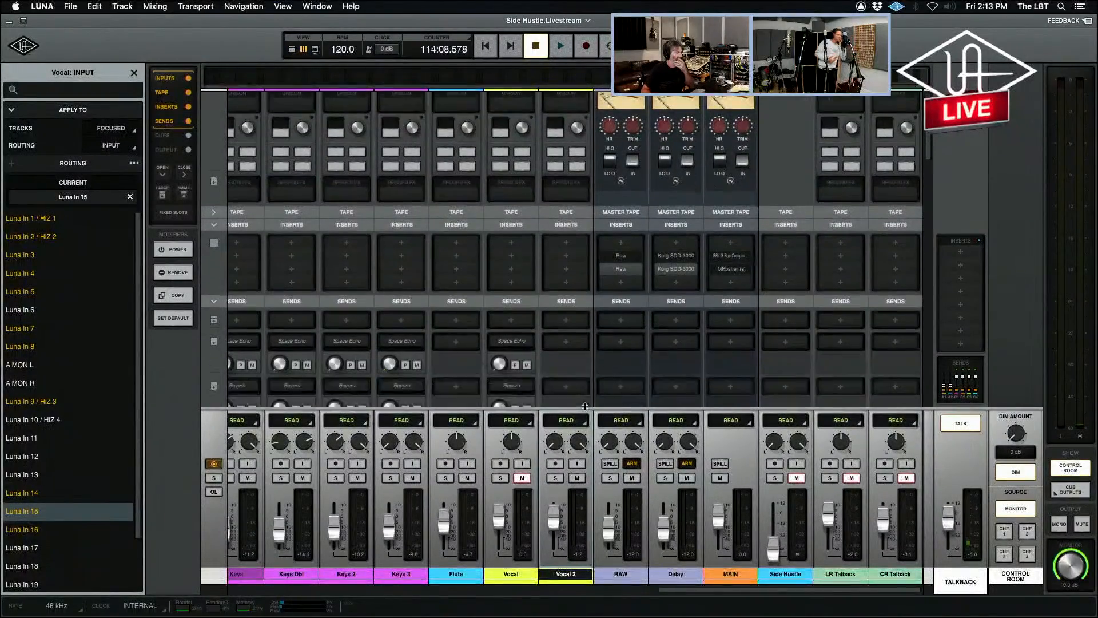
scroll(583, 343, "down", 3)
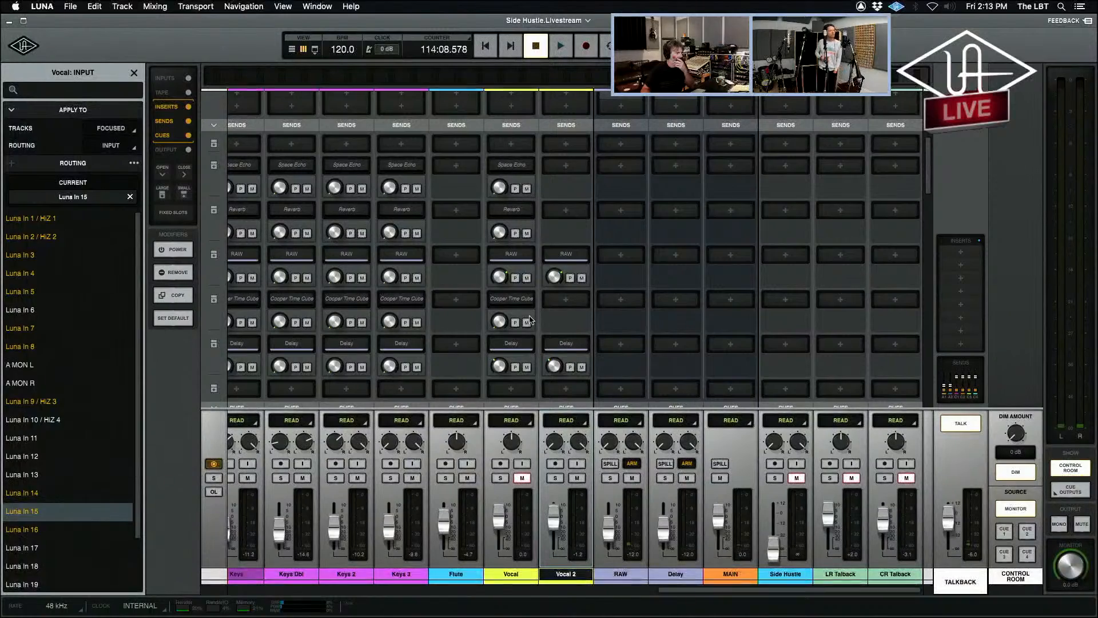
left_click(527, 278)
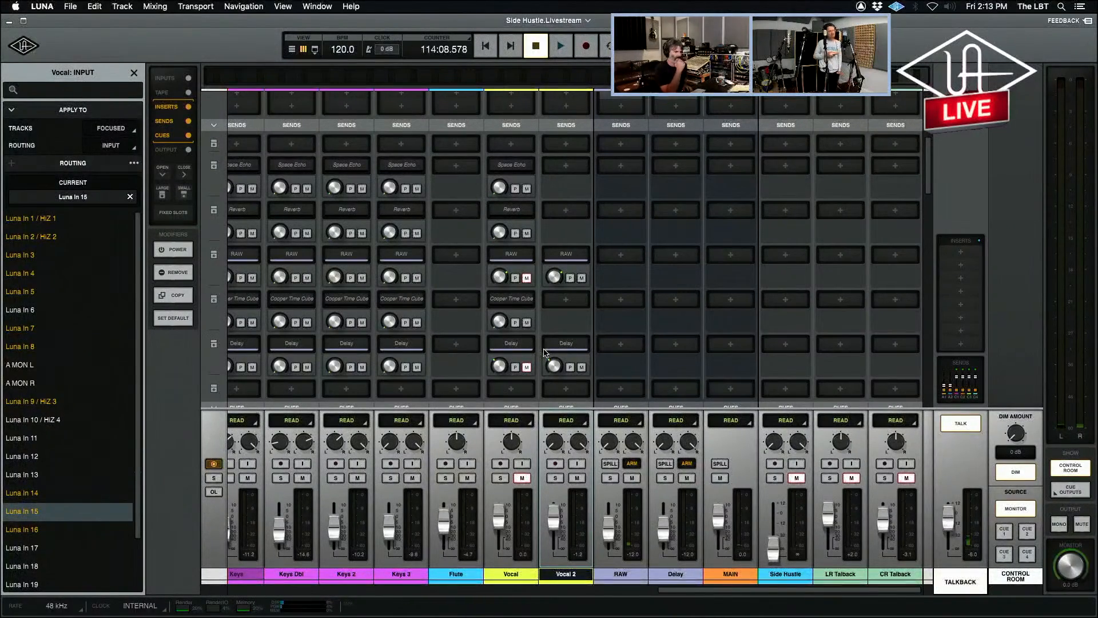
Turn off the talkback, play back Vocal 2 while lowering its fader to -2.7 dB, and stop playback.
left_click(972, 424)
key("space")
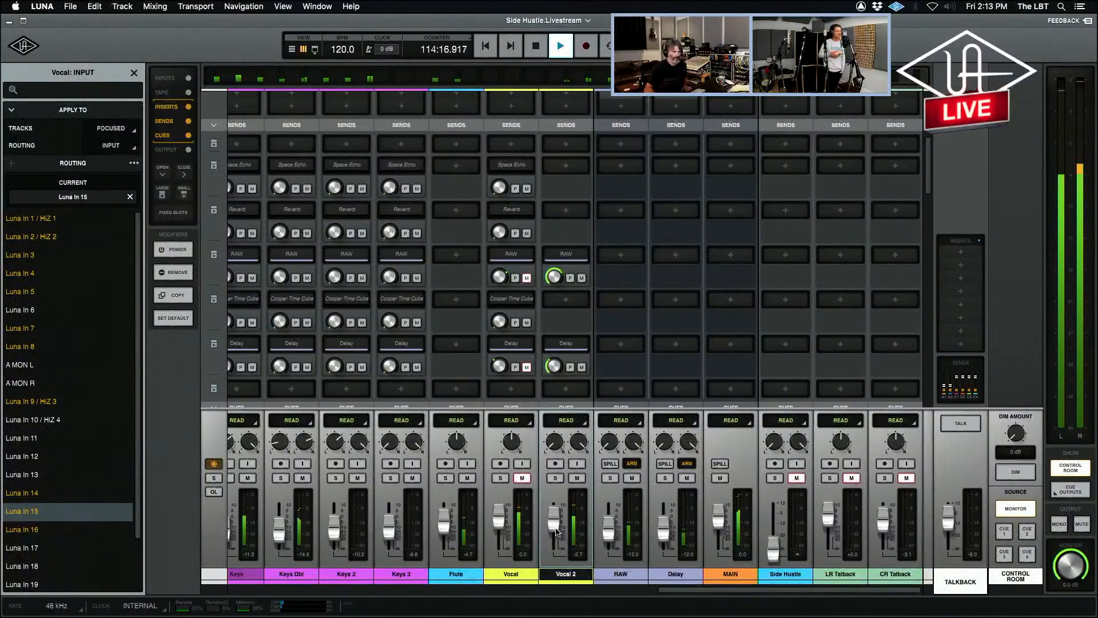
key("space")
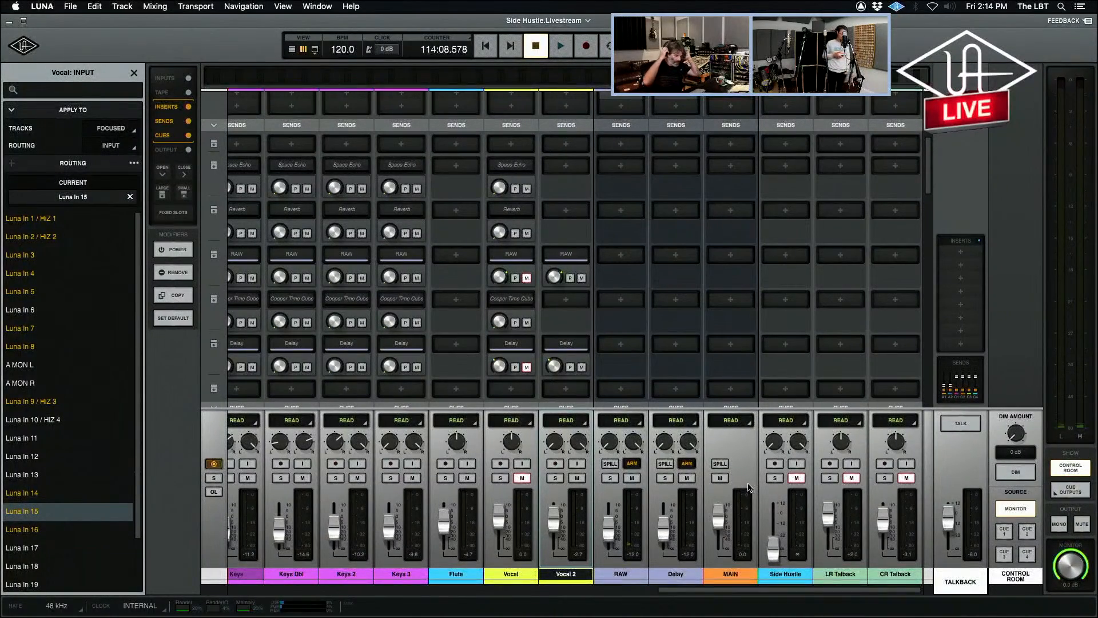
Mute the Vocal track in the Cue 1 mix.
scroll(603, 322, "down", 5)
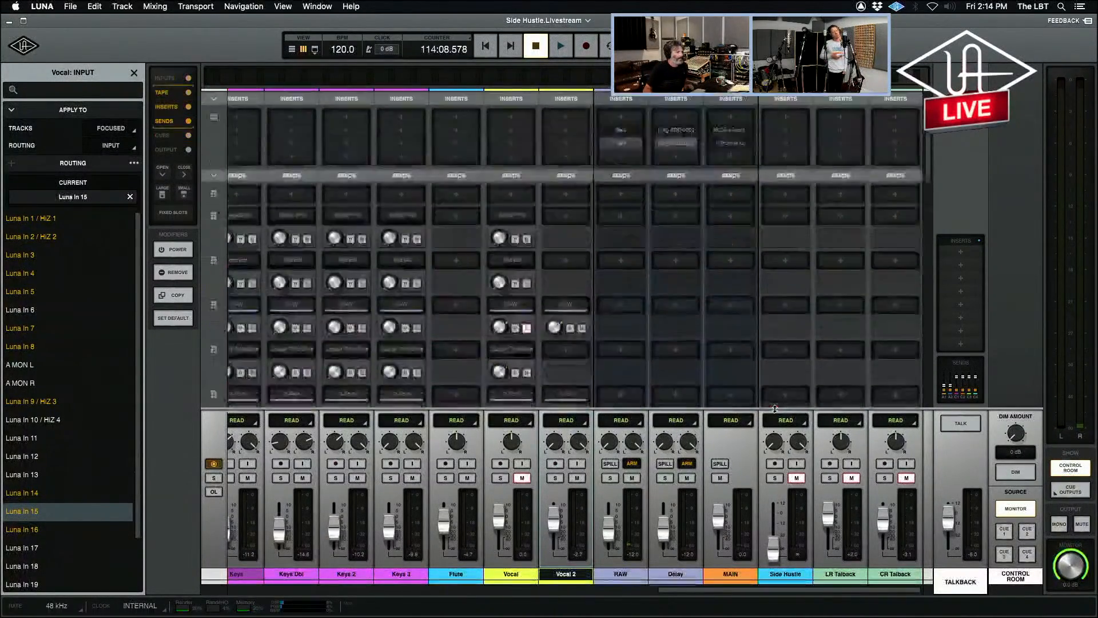
left_click(577, 322)
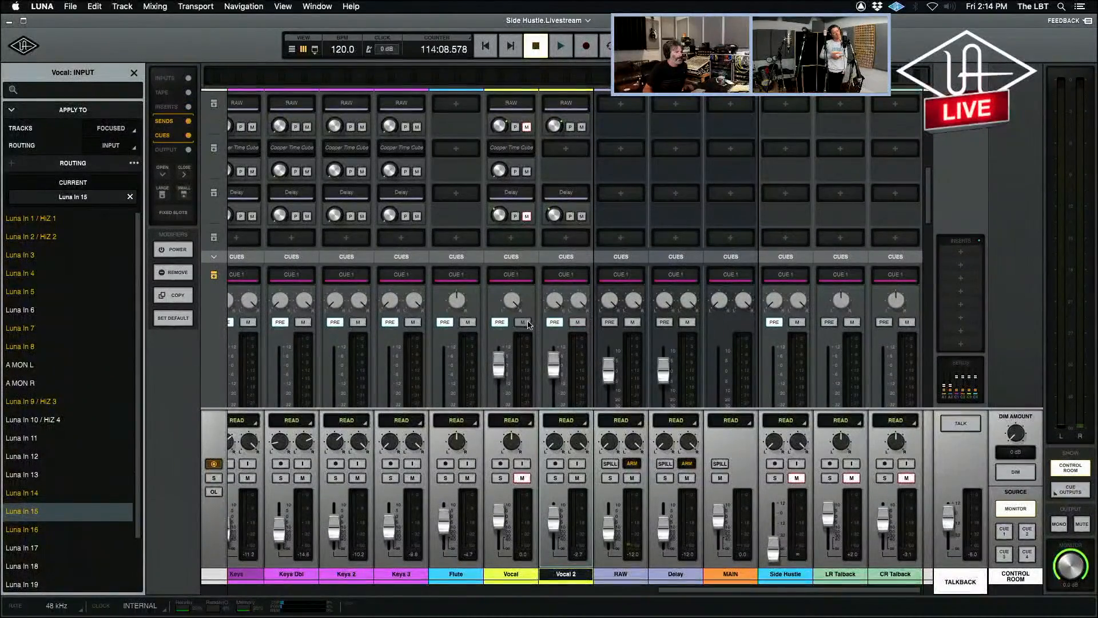
scroll(598, 338, "down", 2)
scroll(597, 338, "up", 4)
Move the timeline playhead to about 114:09.7 and start playback in the mixer while examining the cue mixes.
key("super+equal")
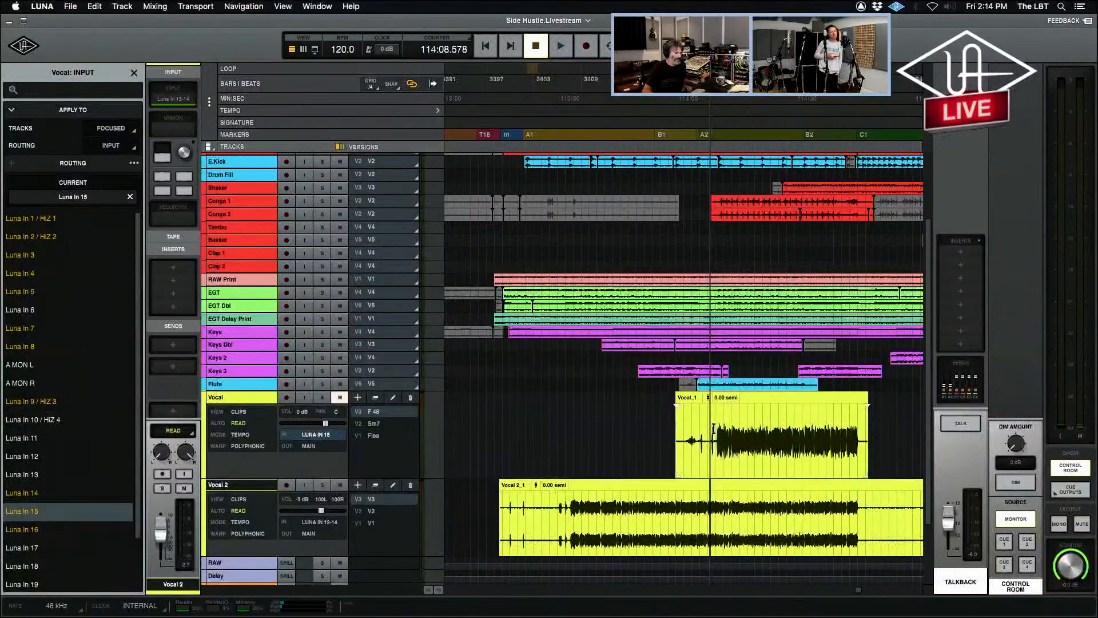
left_click(714, 430)
key("super+equal")
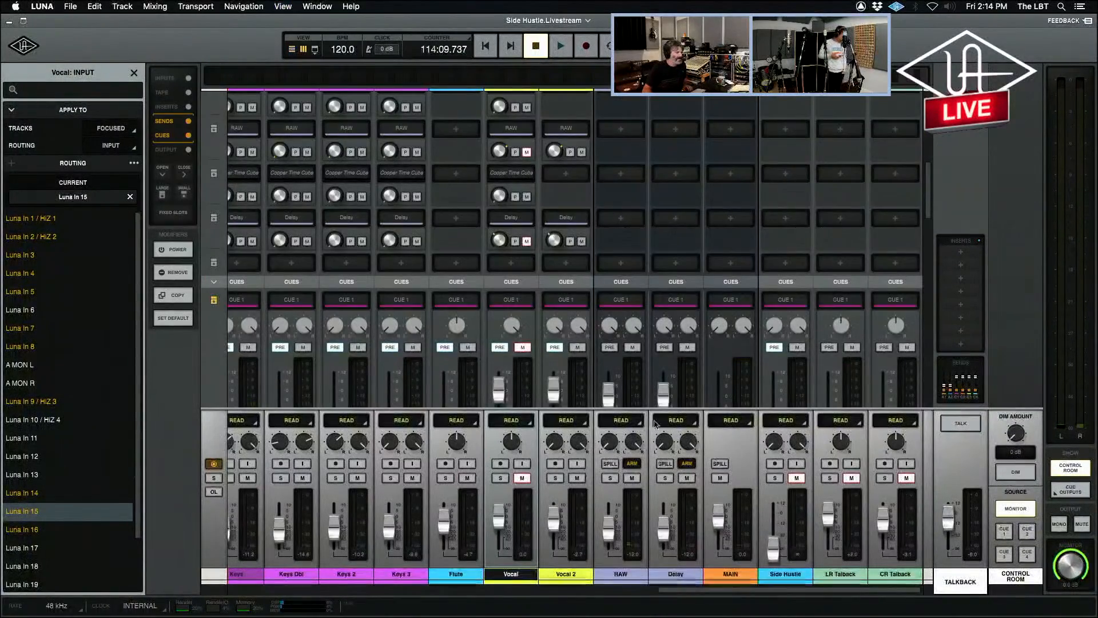
scroll(657, 405, "down", 5)
scroll(657, 405, "down", 3)
key("space")
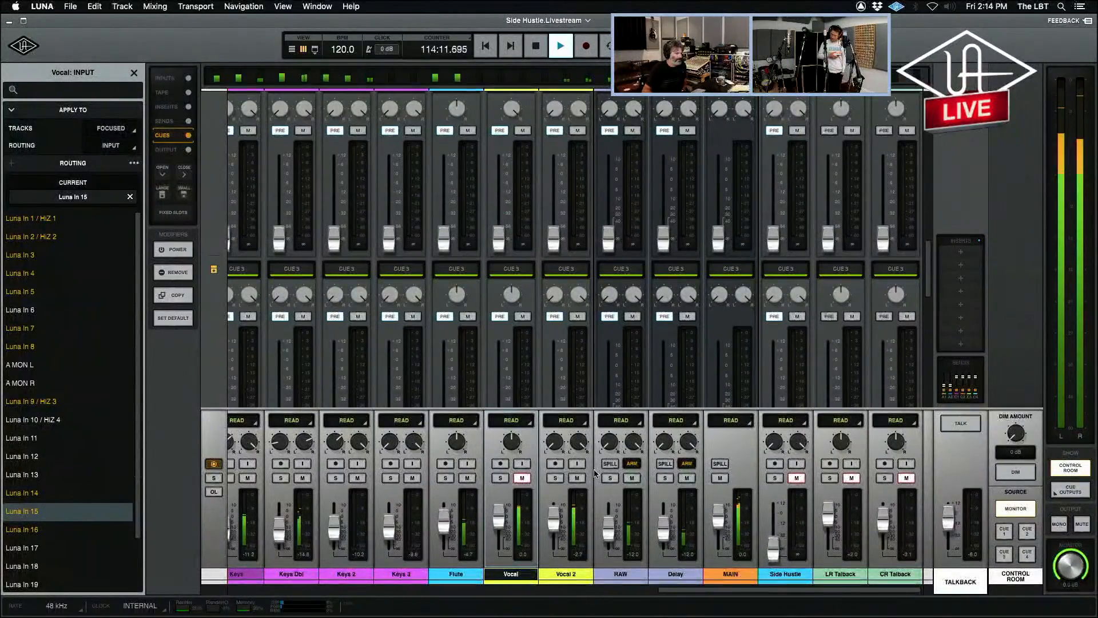
scroll(595, 472, "up", 3)
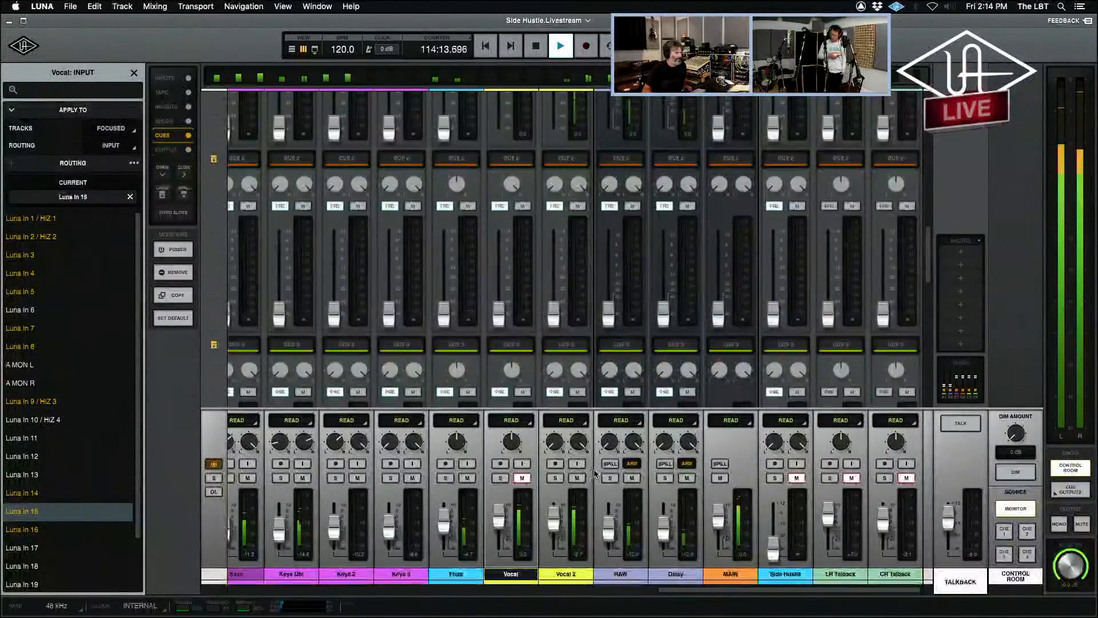
Collapse the Cue 1, Cue 2, Cue 3 and Cue 4 sections of the mixer to their small view.
scroll(595, 473, "up", 3)
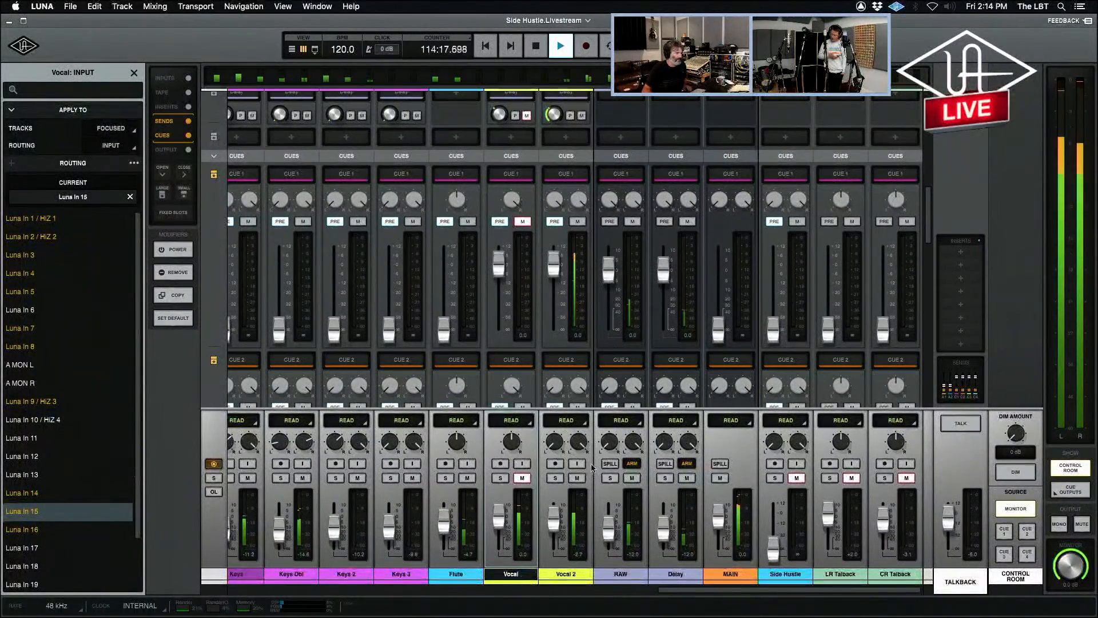
left_click(212, 179)
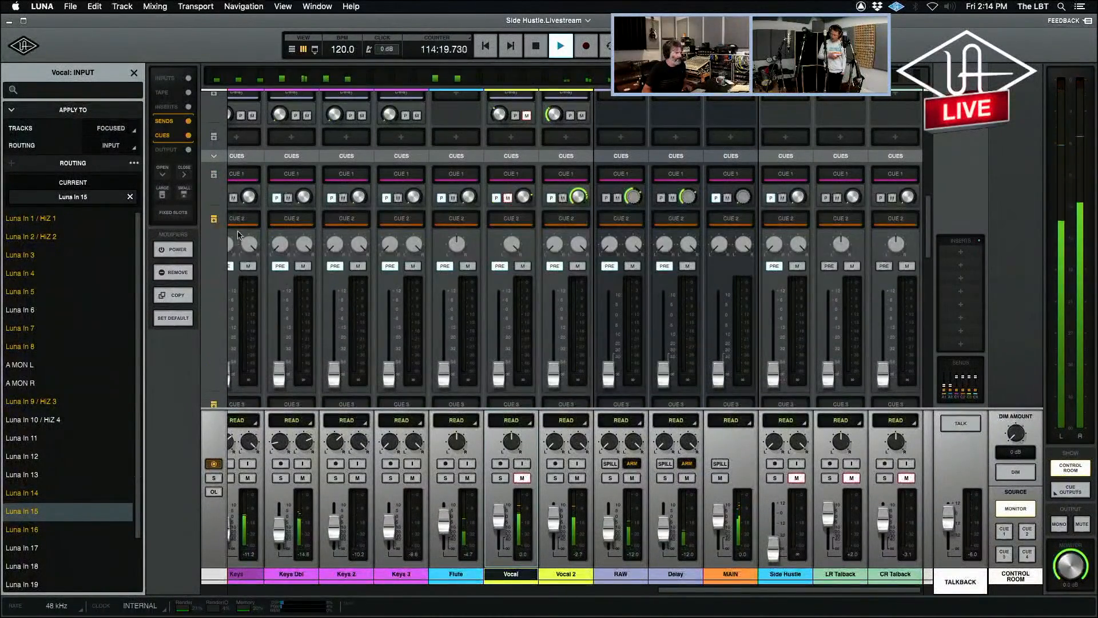
left_click(214, 219)
left_click(214, 264)
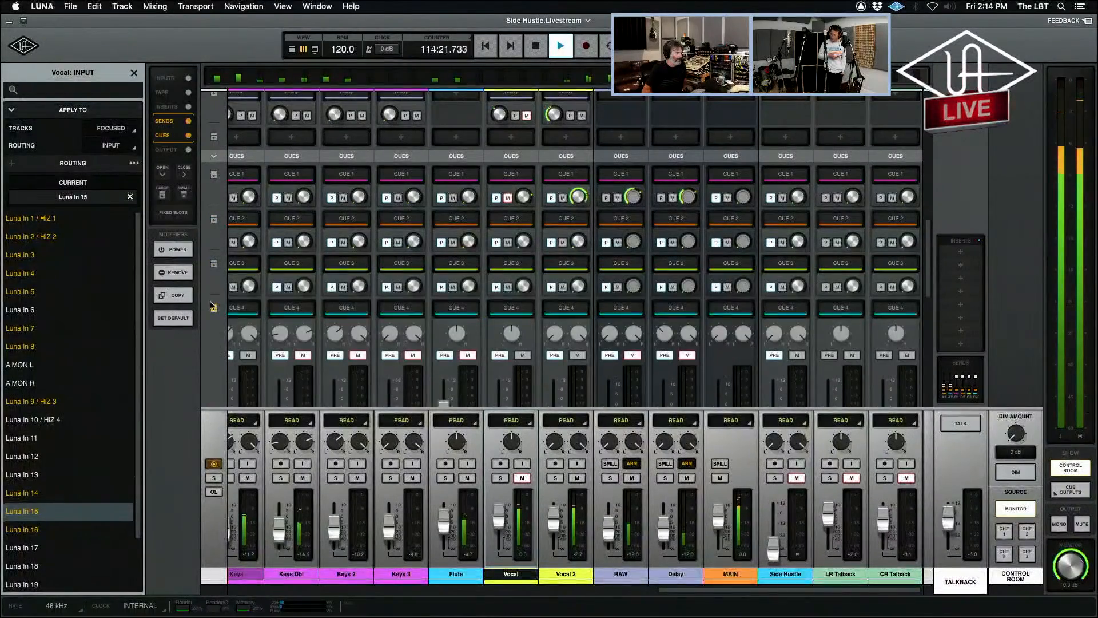
left_click(214, 310)
scroll(241, 349, "up", 5)
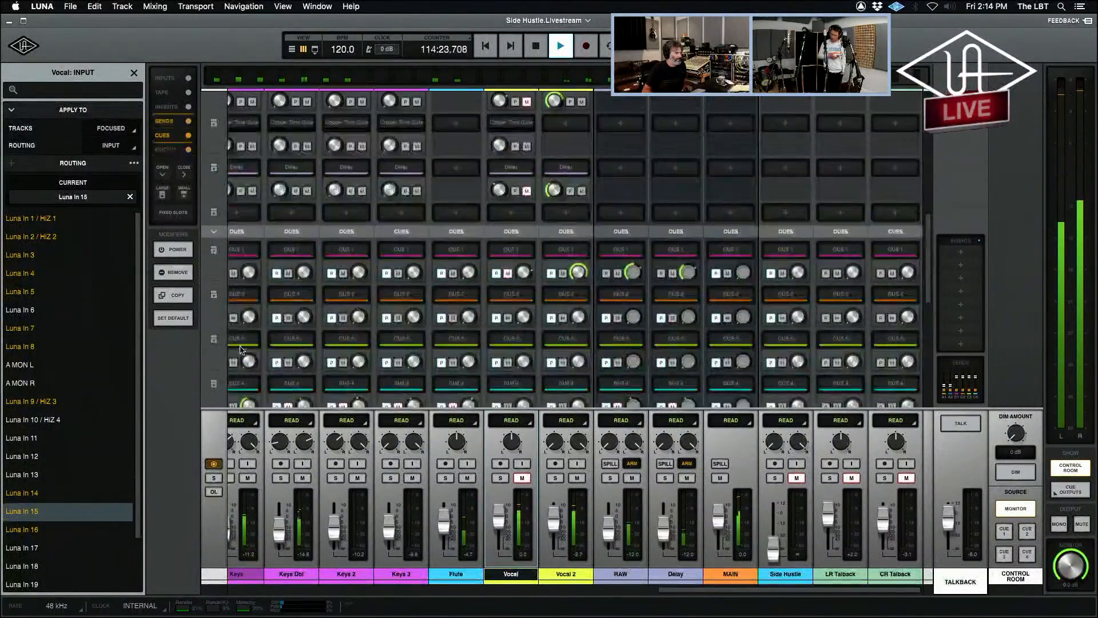
scroll(240, 350, "up", 2)
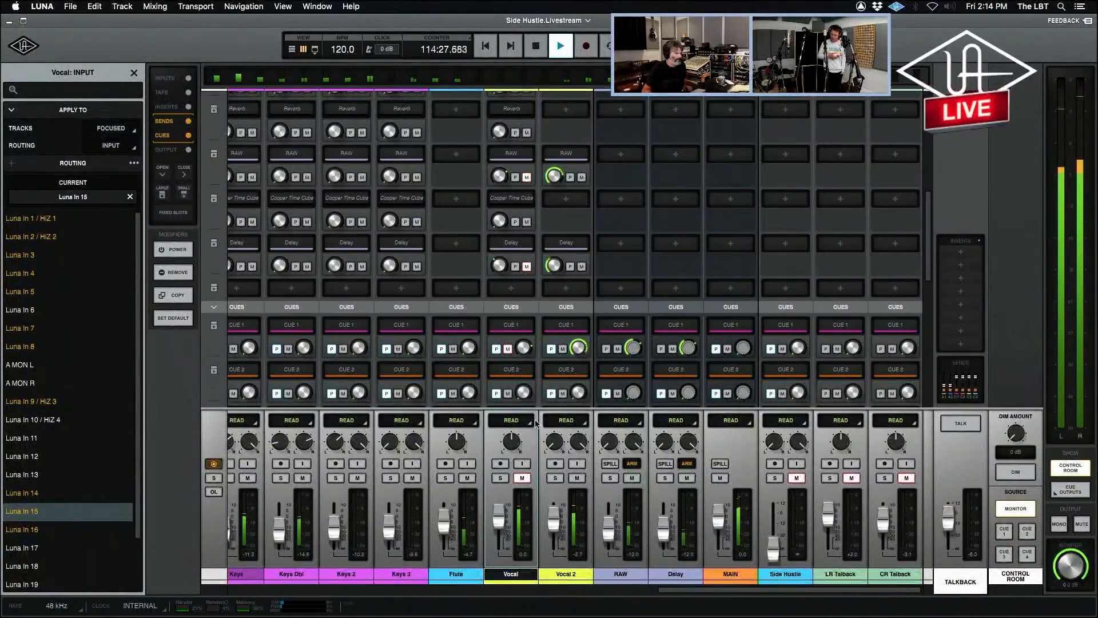
Stop playback, swap the channel mutes so Vocal is audible instead of Vocal 2, and turn on the talkback.
key("space")
left_click(579, 479)
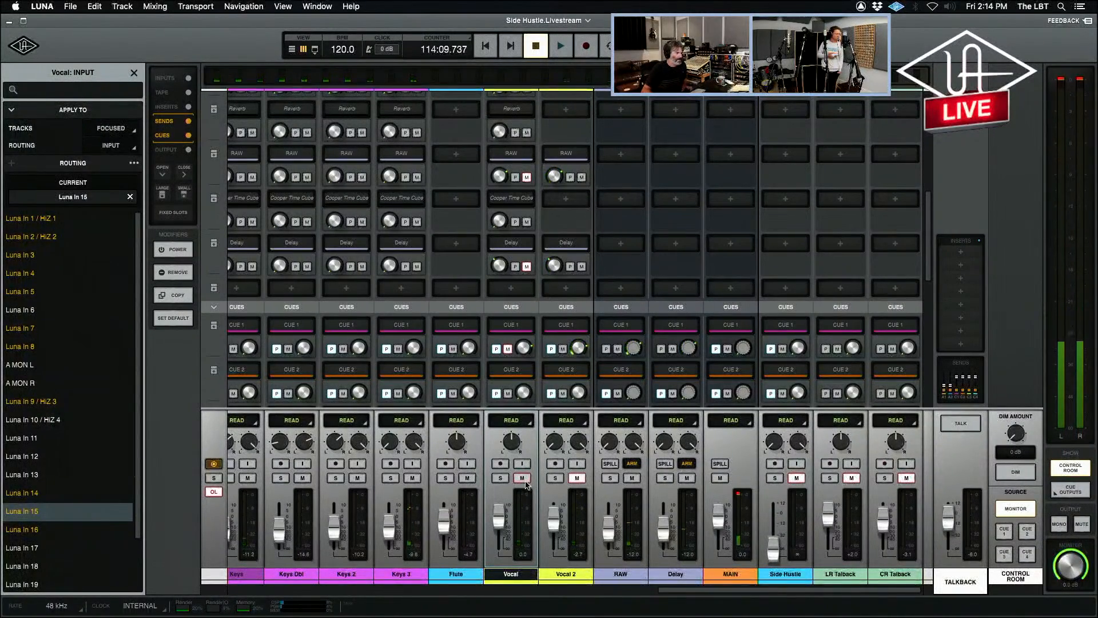
left_click(523, 479)
left_click(972, 425)
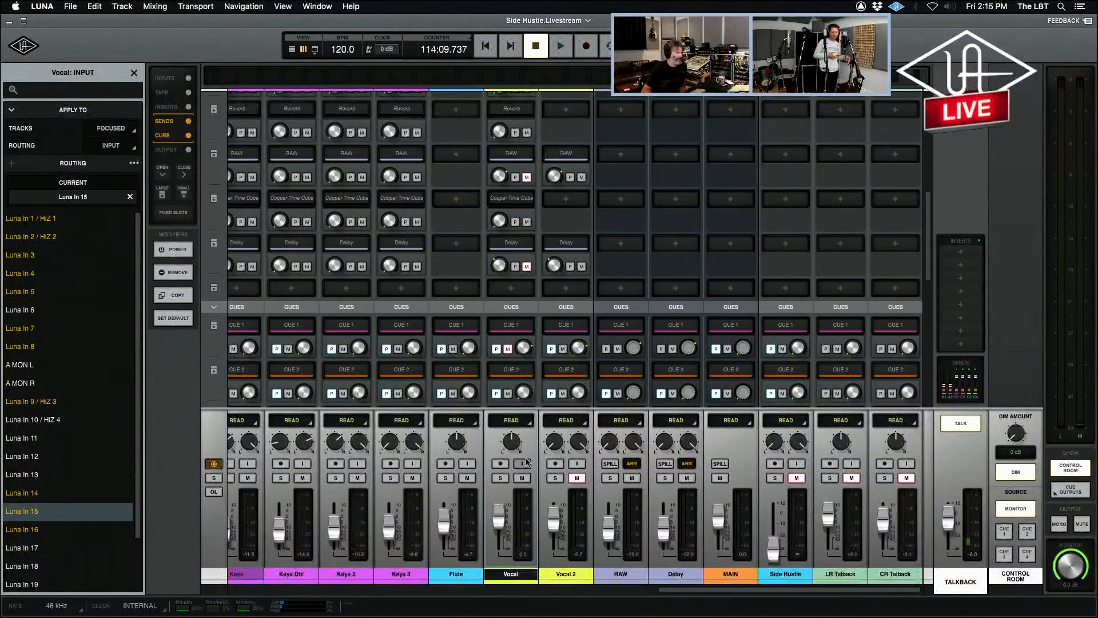
left_click(497, 463)
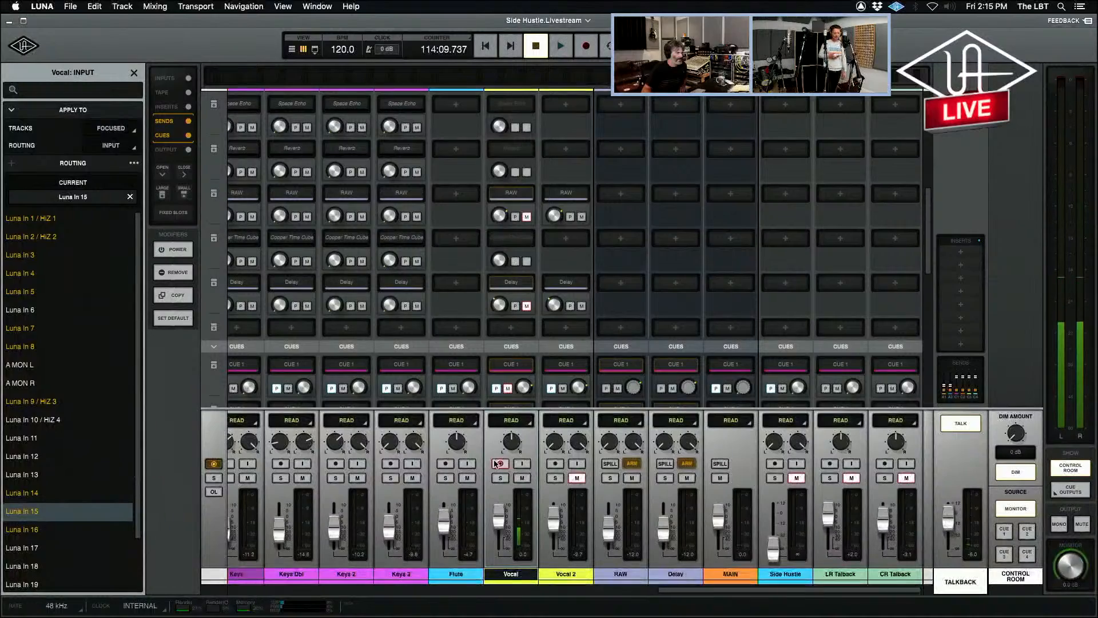
left_click(497, 463)
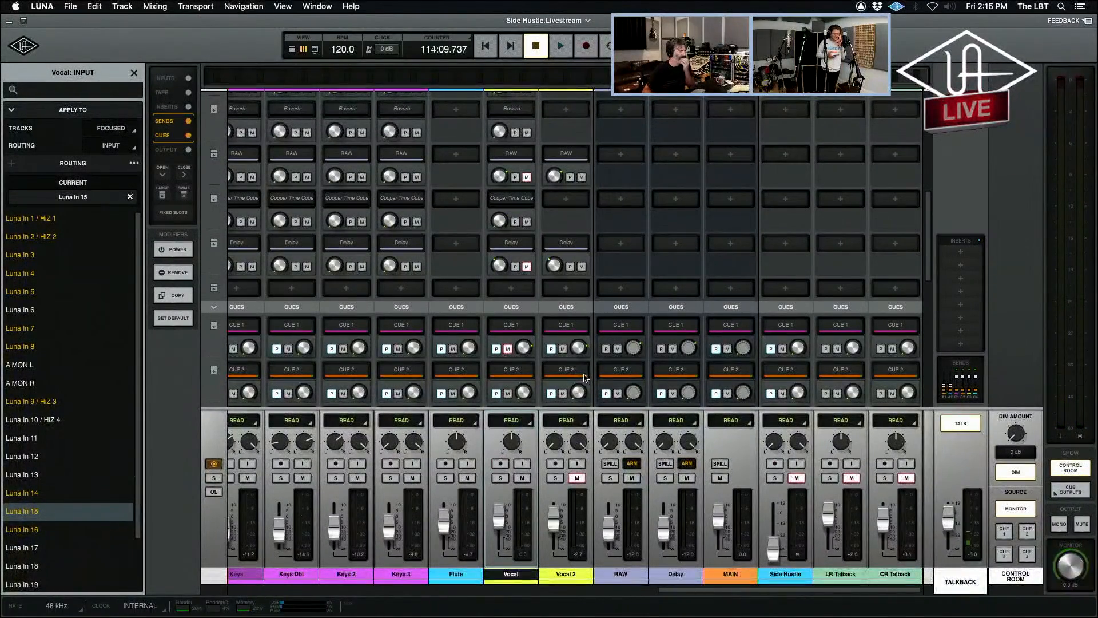
Mute Vocal 2's sends and Cue 1 mix instead of Vocal's, and play back Vocal while lowering its fader to -2.0 dB.
left_click(563, 349)
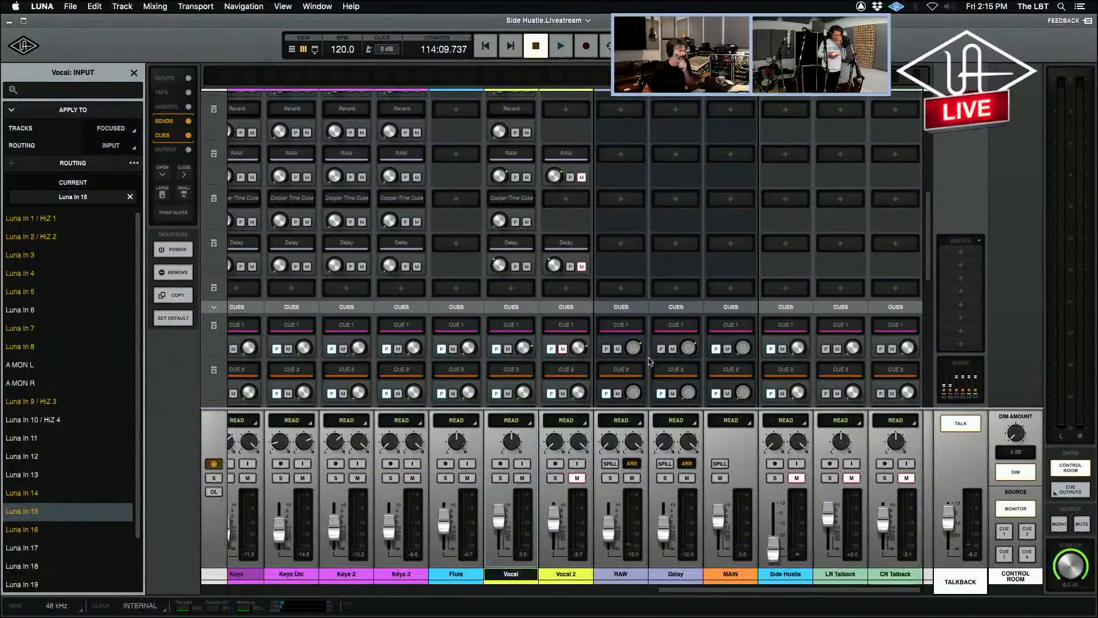
key("space")
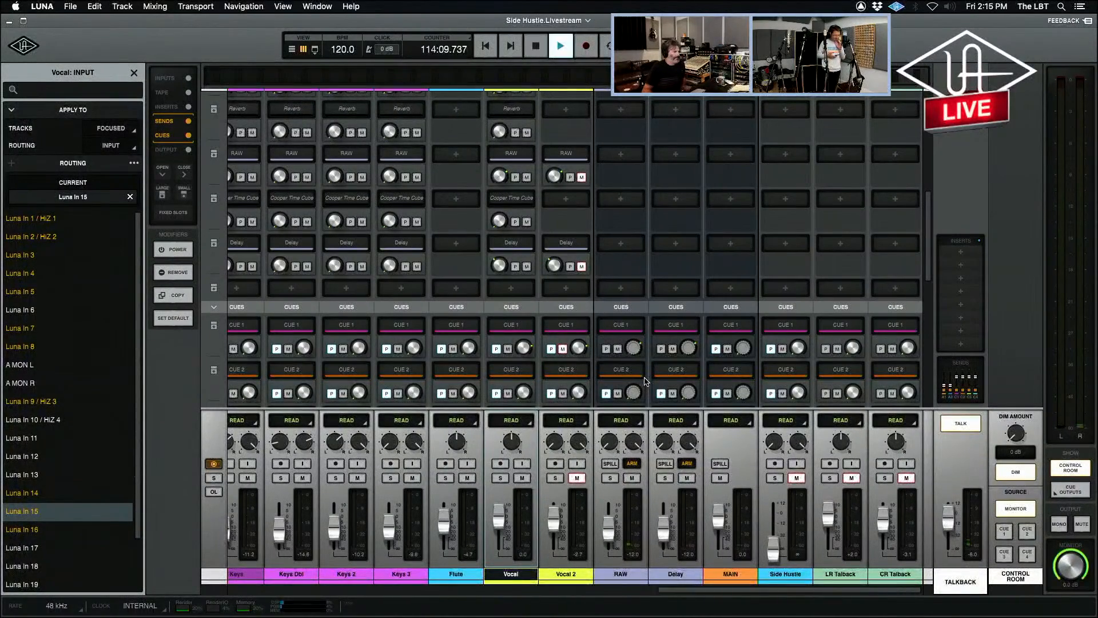
left_click_drag(500, 516, 501, 522)
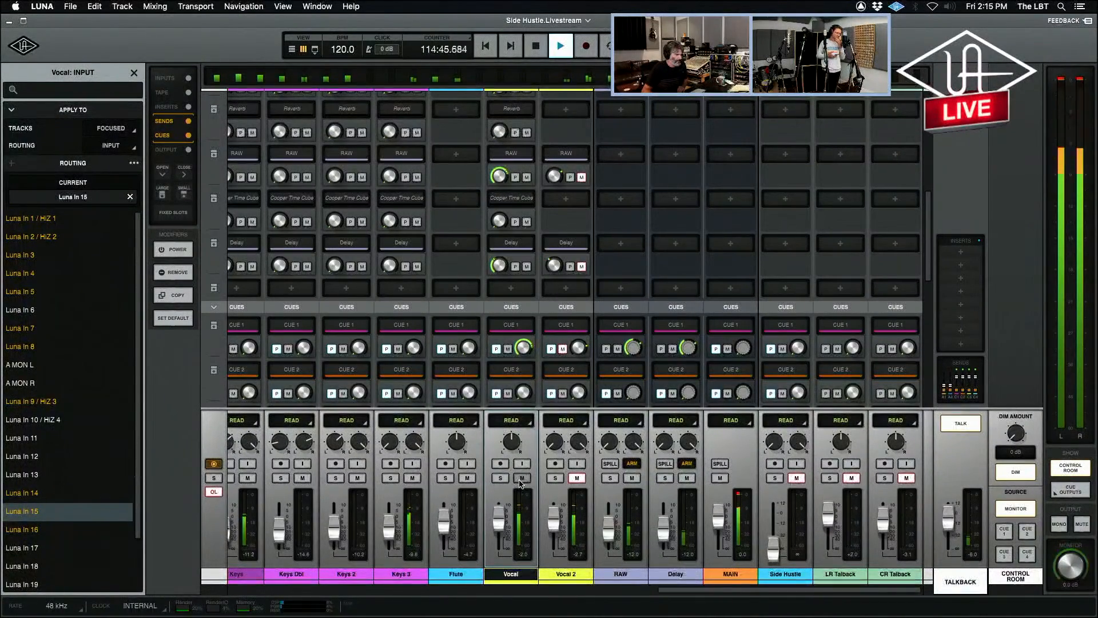
key("space")
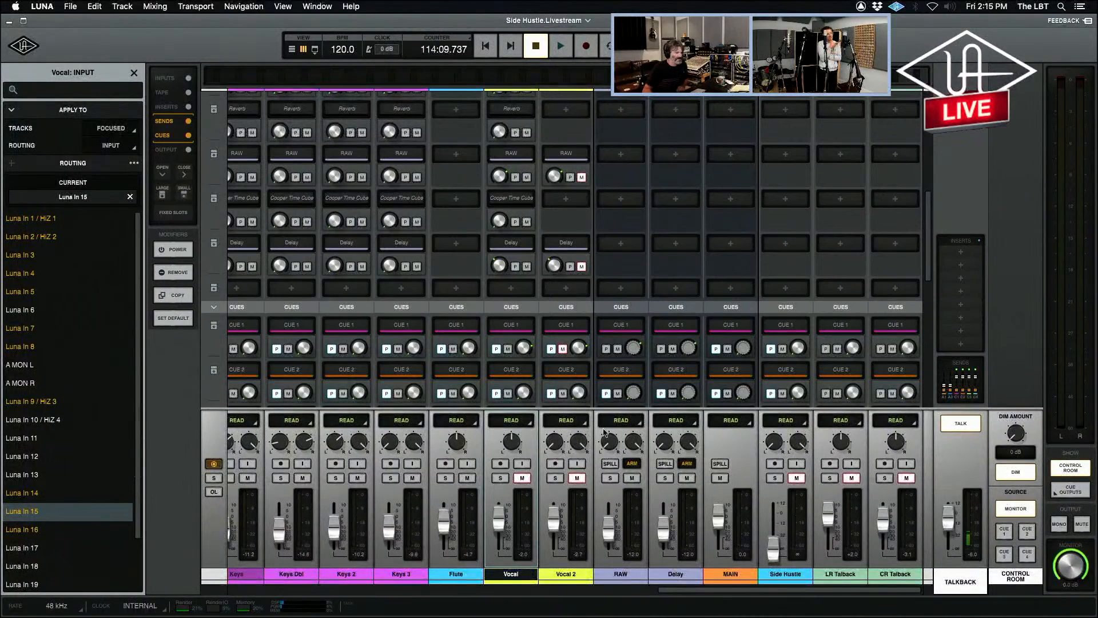
Briefly record-arm the Vocal track and mute its RAW and Delay sends and its Cue 1 mix.
left_click(500, 464)
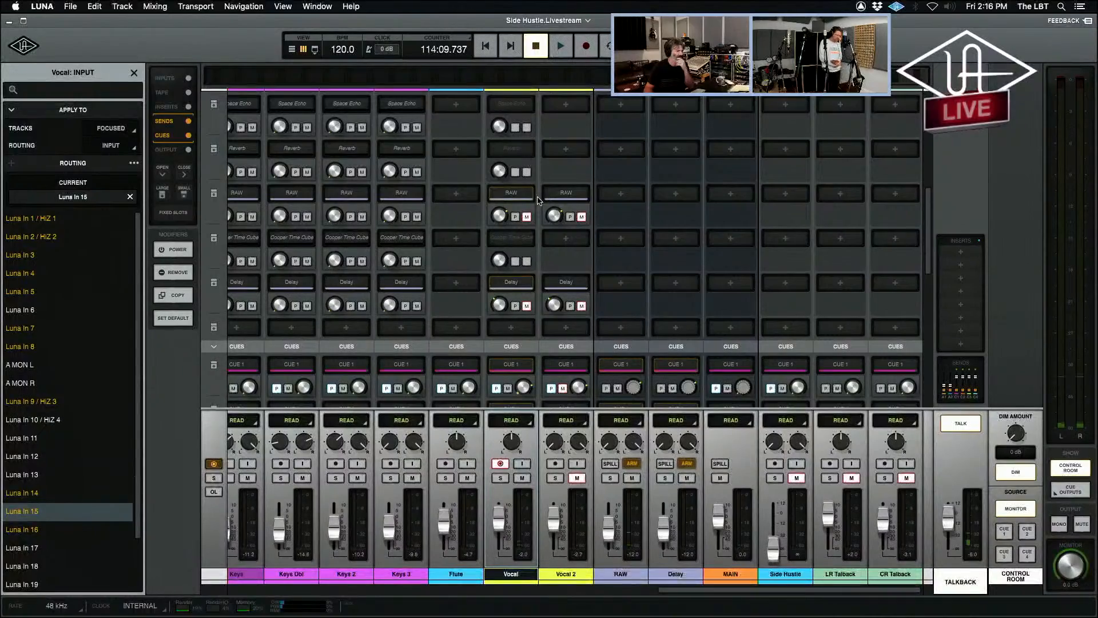
scroll(532, 229, "down", 1)
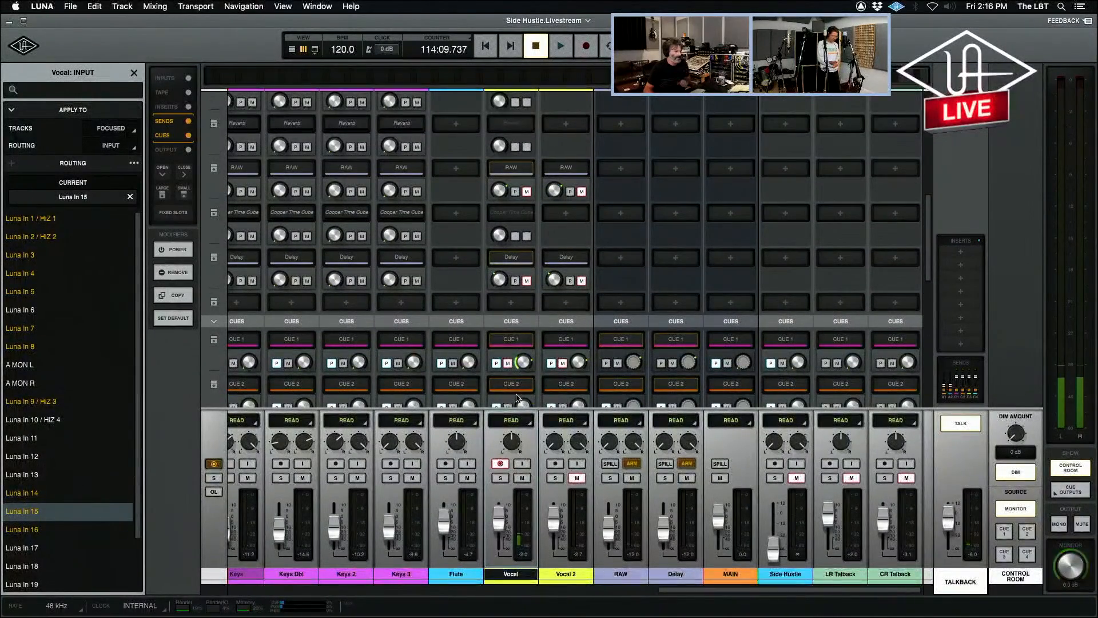
left_click(502, 462)
Move the timeline playhead to about 114:15.7, start playback from there, and return to the mixer.
key("space")
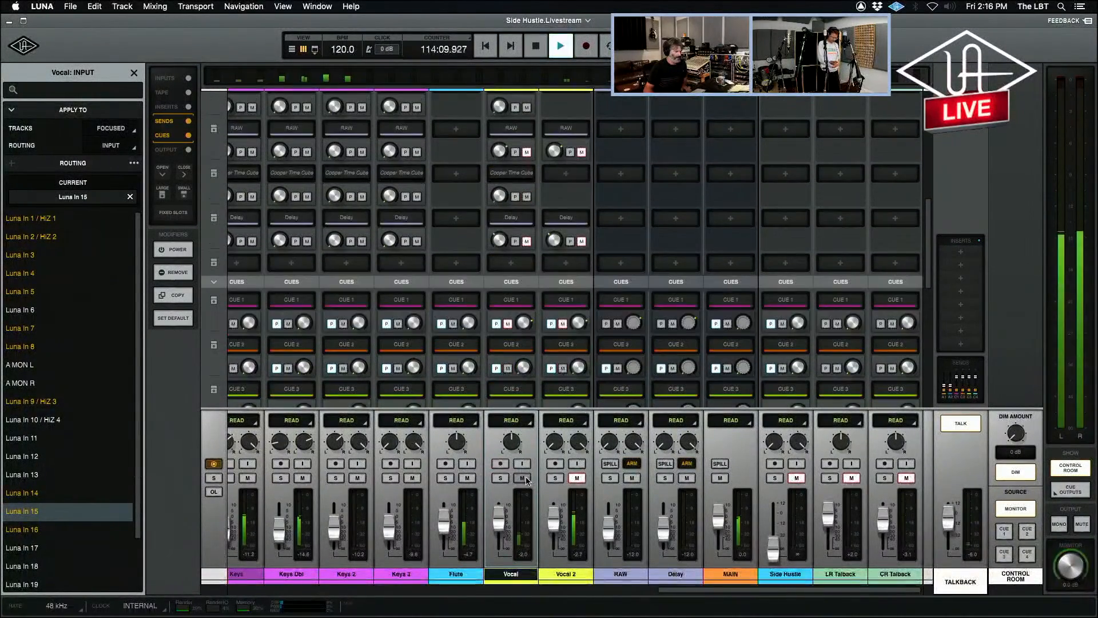
key("space")
key("super+equal")
key("space")
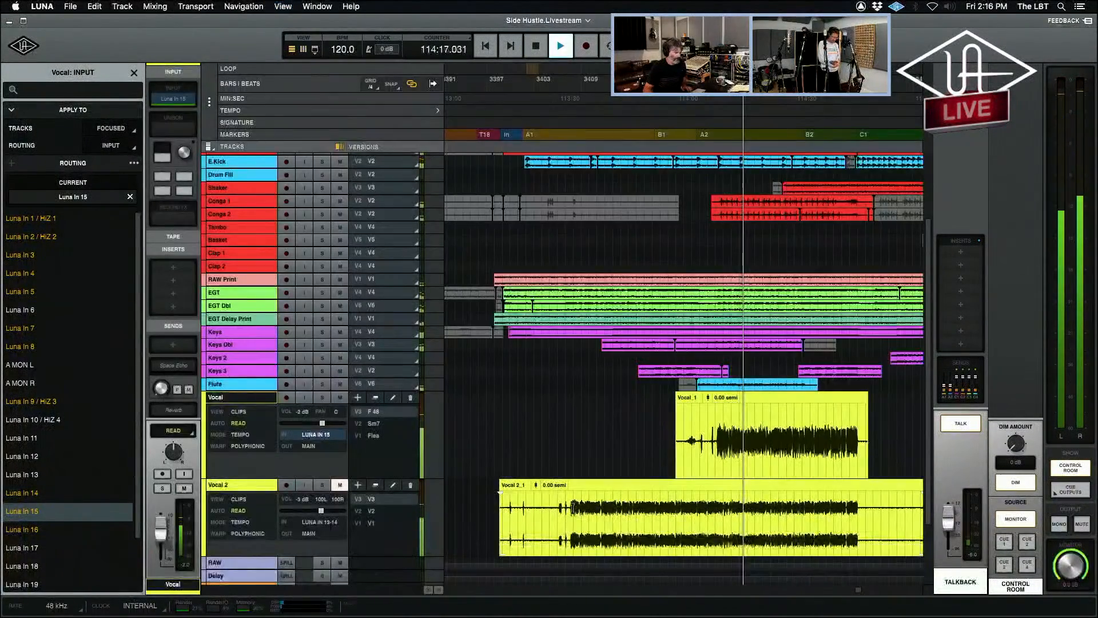
key("super+equal")
During playback, mute the Vocal channel and unmute Vocal 2 to compare the takes, and stop playback.
left_click(522, 479)
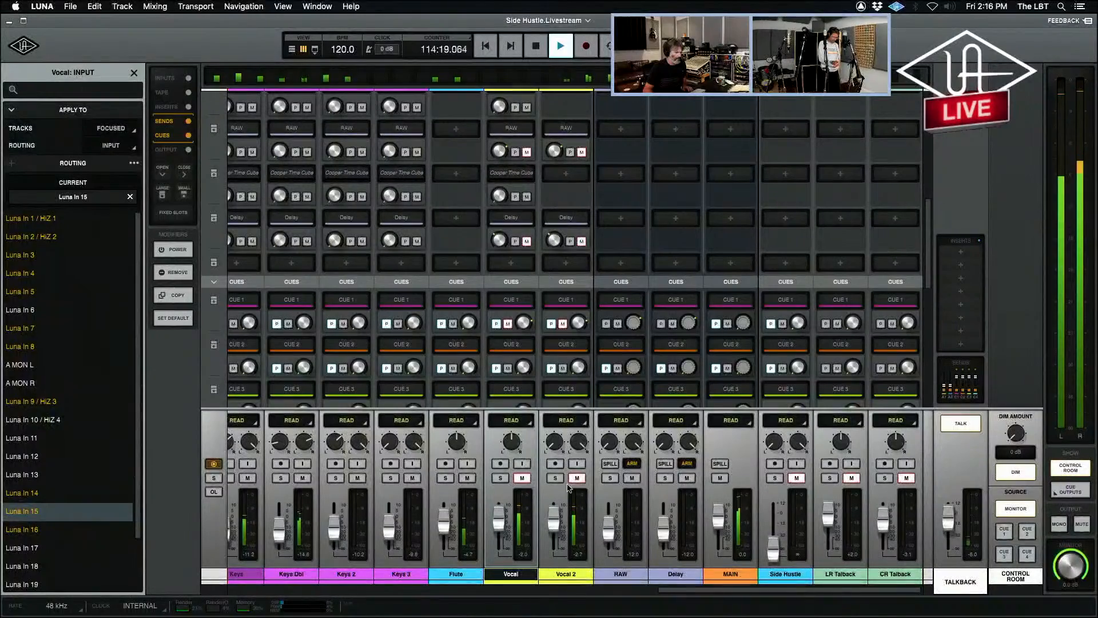
left_click(577, 479)
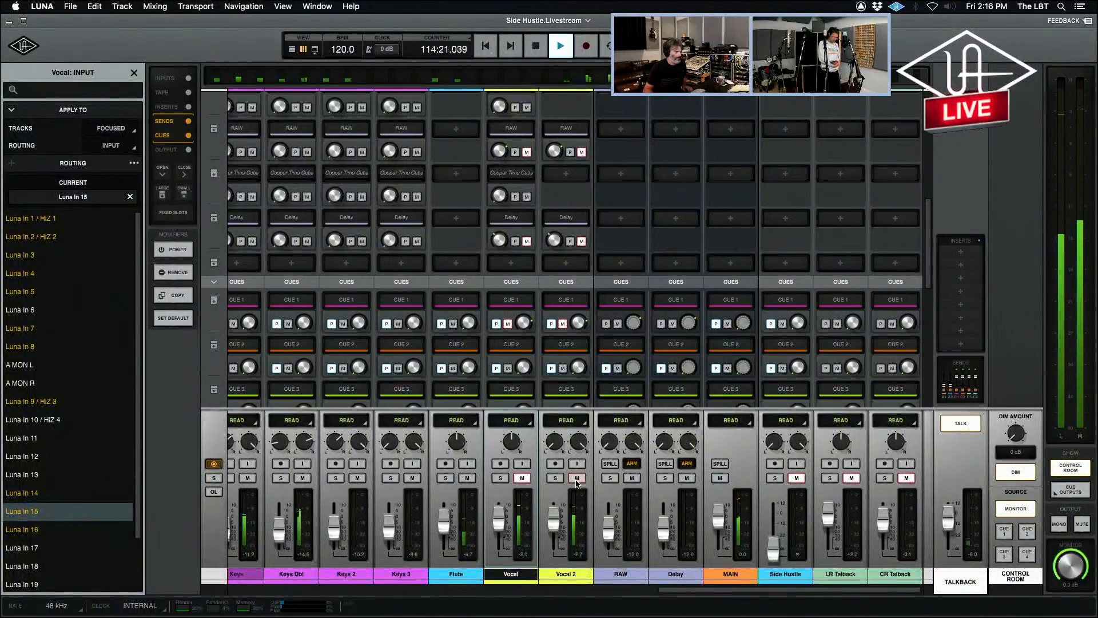
key("space")
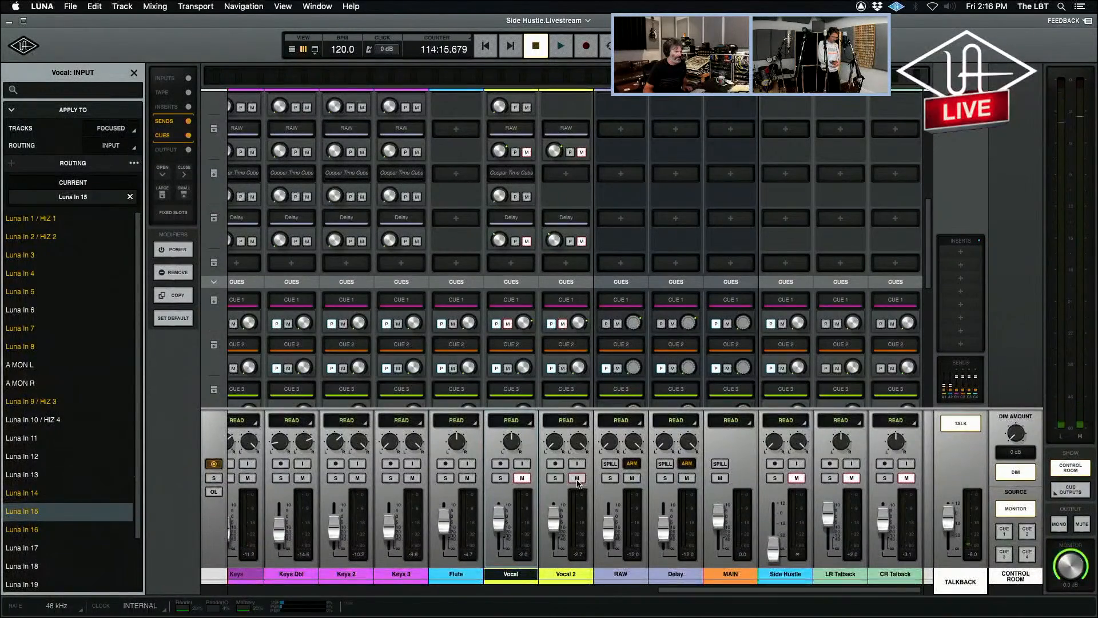
Compare Vocal and Vocal 2 by alternating their mutes during playback, raise Vocal's fader, set Vocal 2's to -4.7 dB, and stop.
key("space")
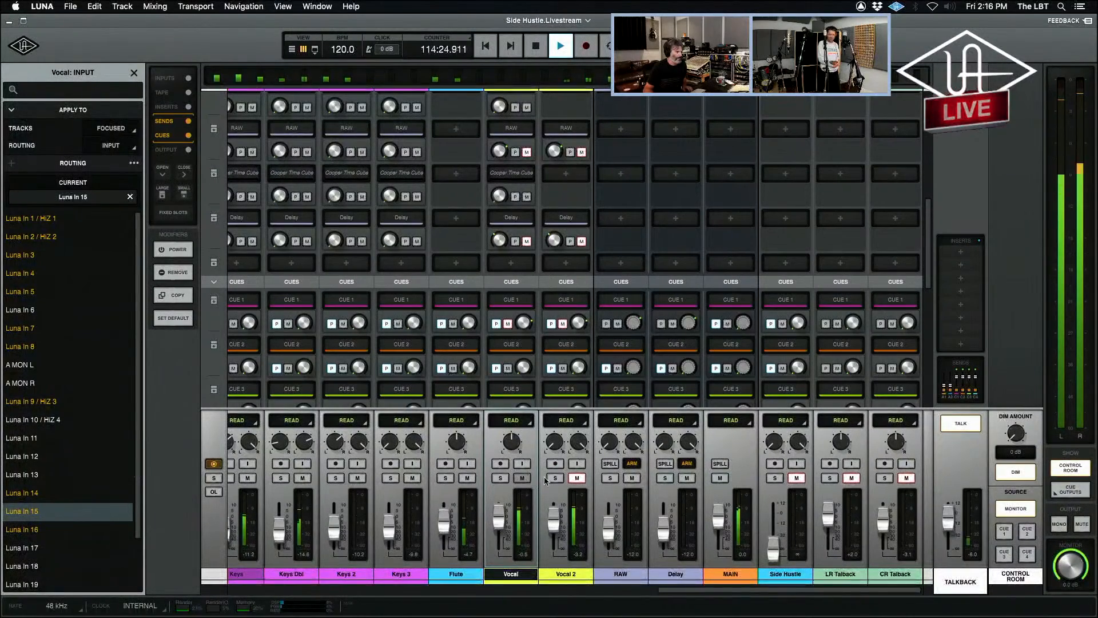
left_click(525, 481)
left_click(577, 478)
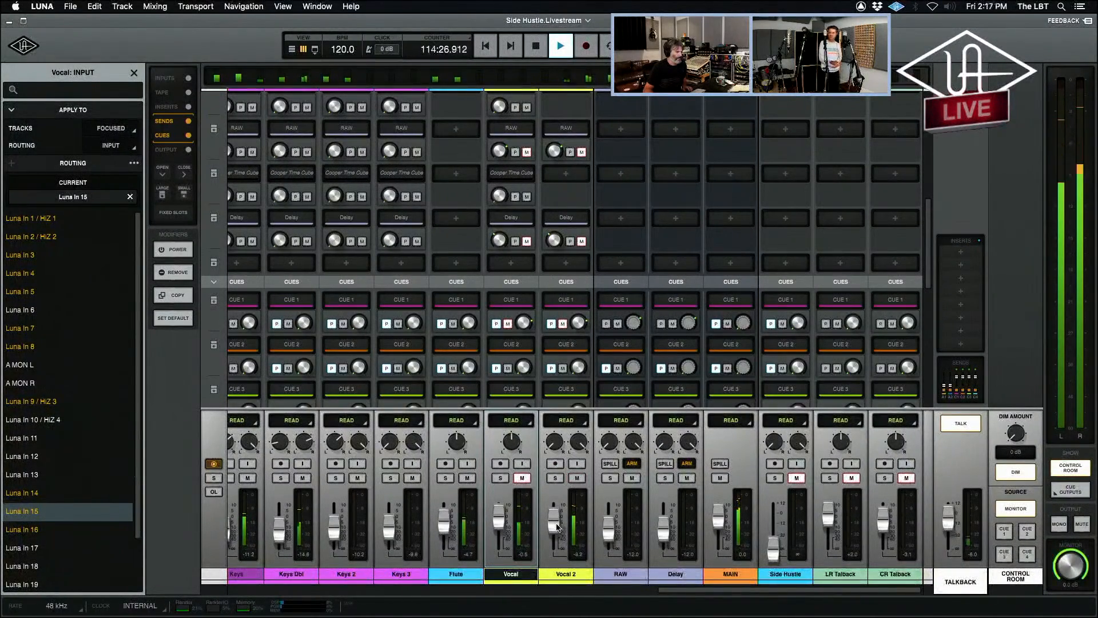
left_click(577, 478)
left_click(522, 478)
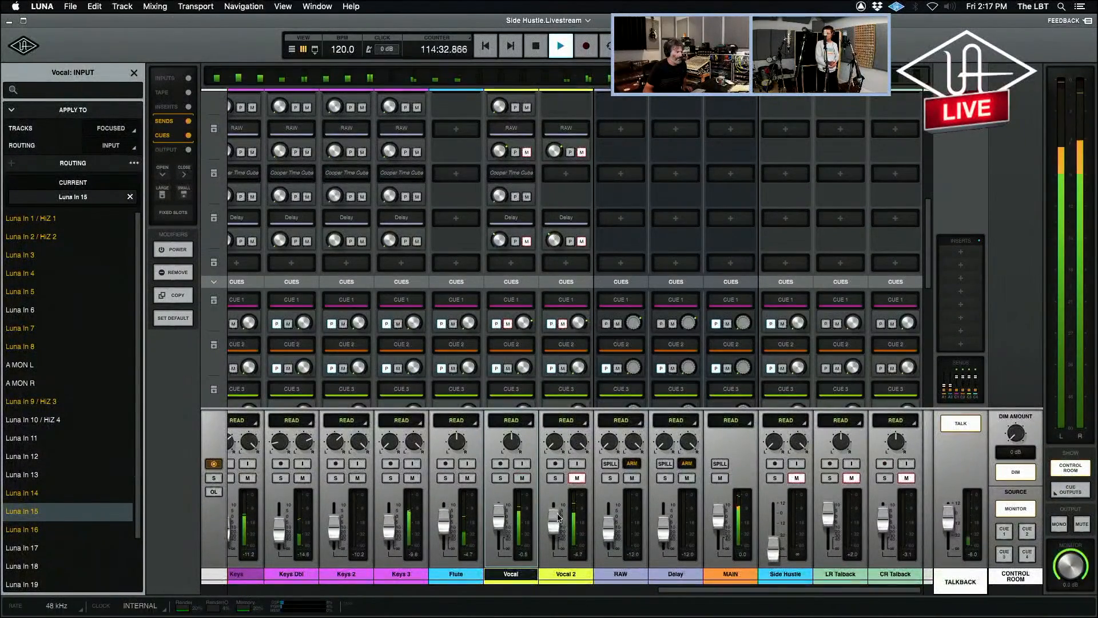
key("space")
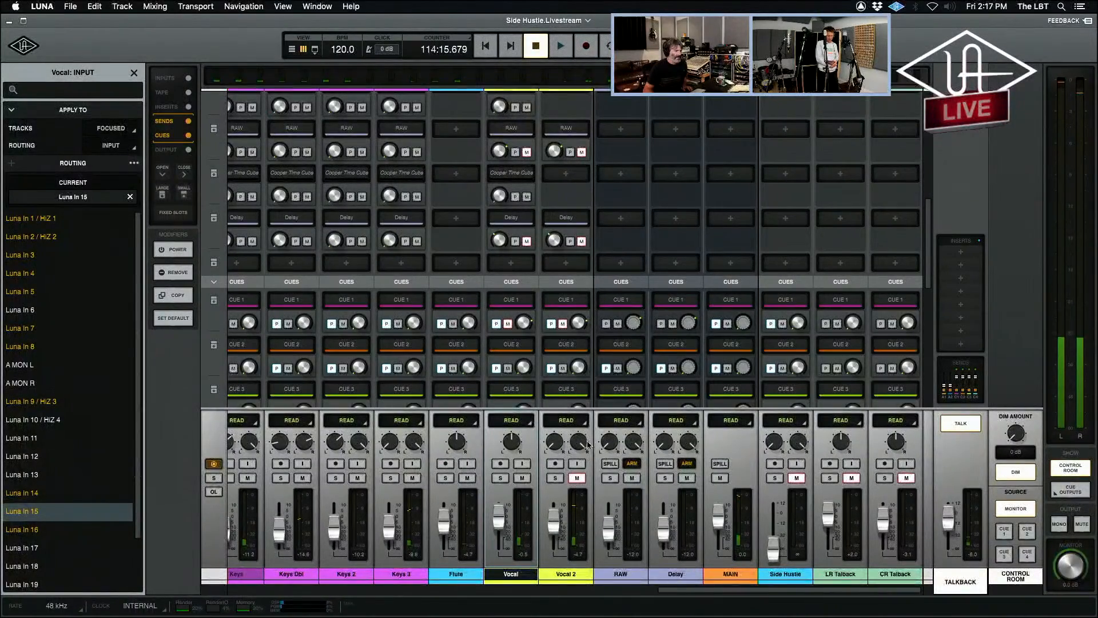
Record-arm the Vocal track, unmute its RAW and Delay sends, and show its input and record effects section.
left_click(500, 463)
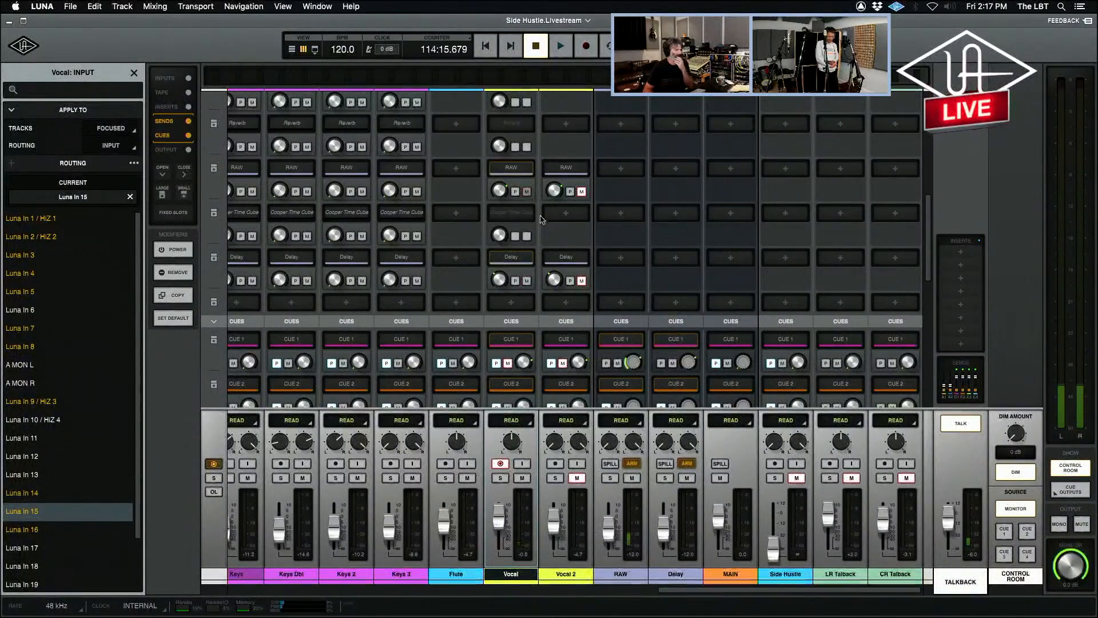
scroll(549, 229, "up", 5)
scroll(555, 240, "up", 6)
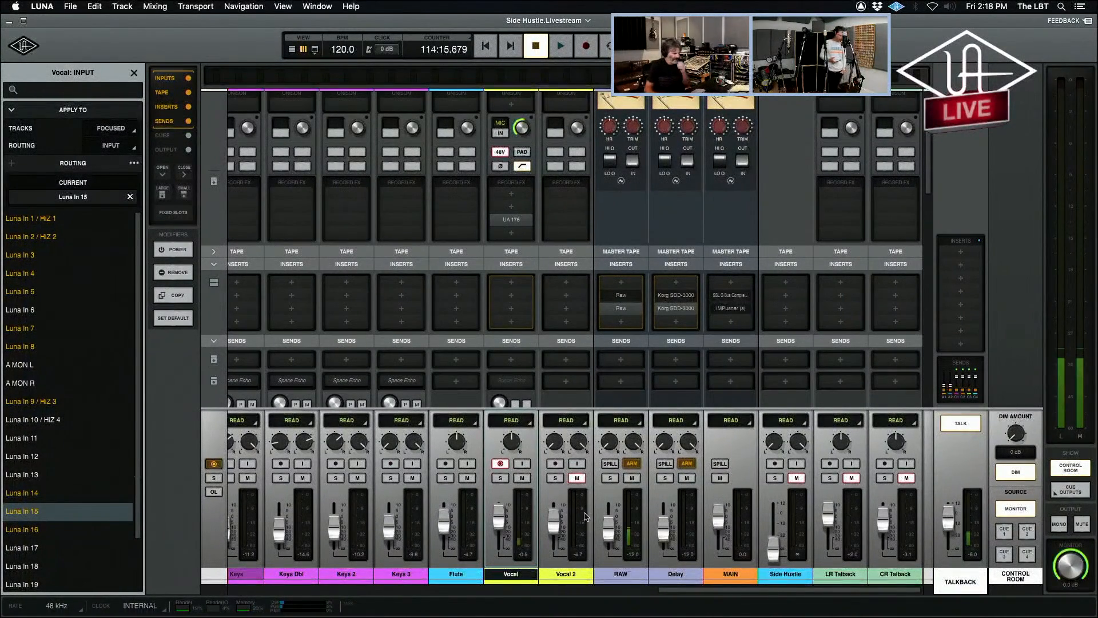
Select the Vocal 2 track, check its track options without applying any, and switch to the timeline view.
left_click(565, 575)
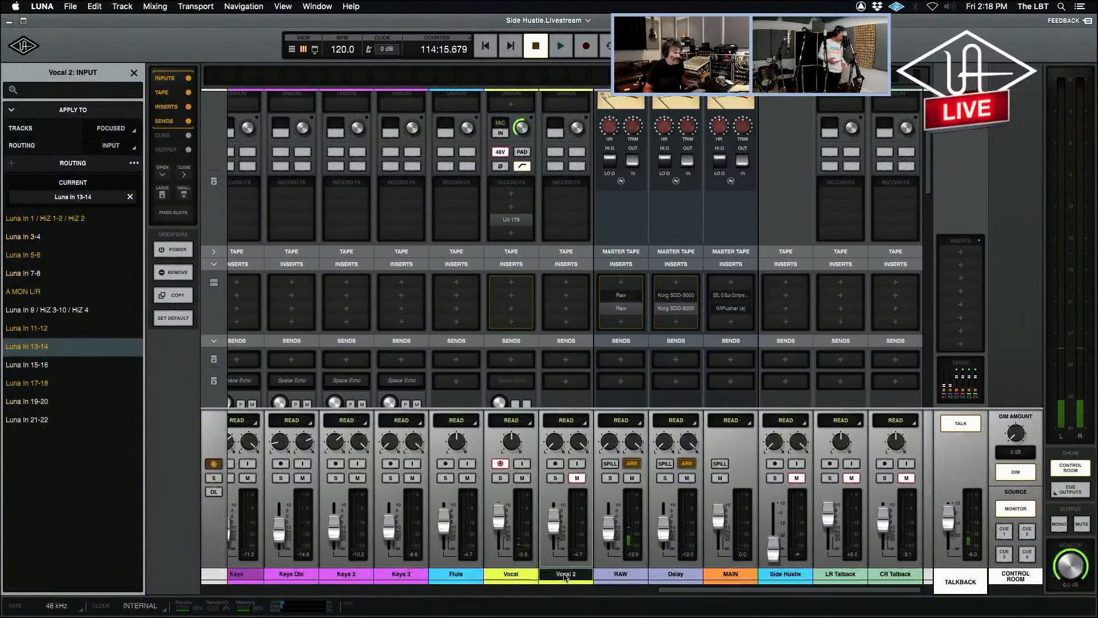
right_click(565, 575)
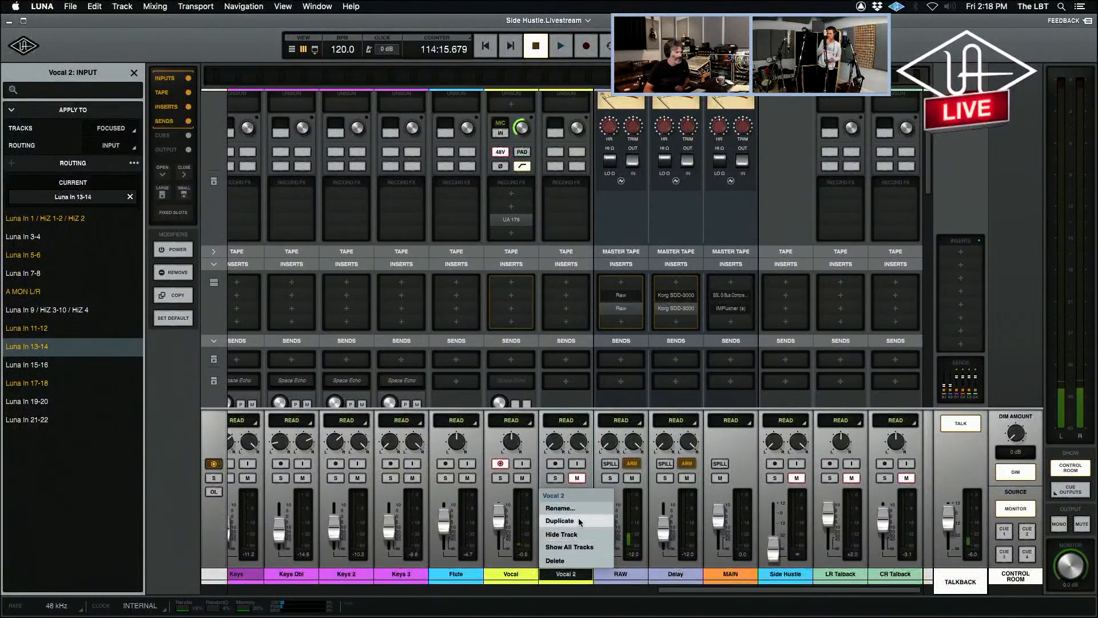
left_click(590, 437)
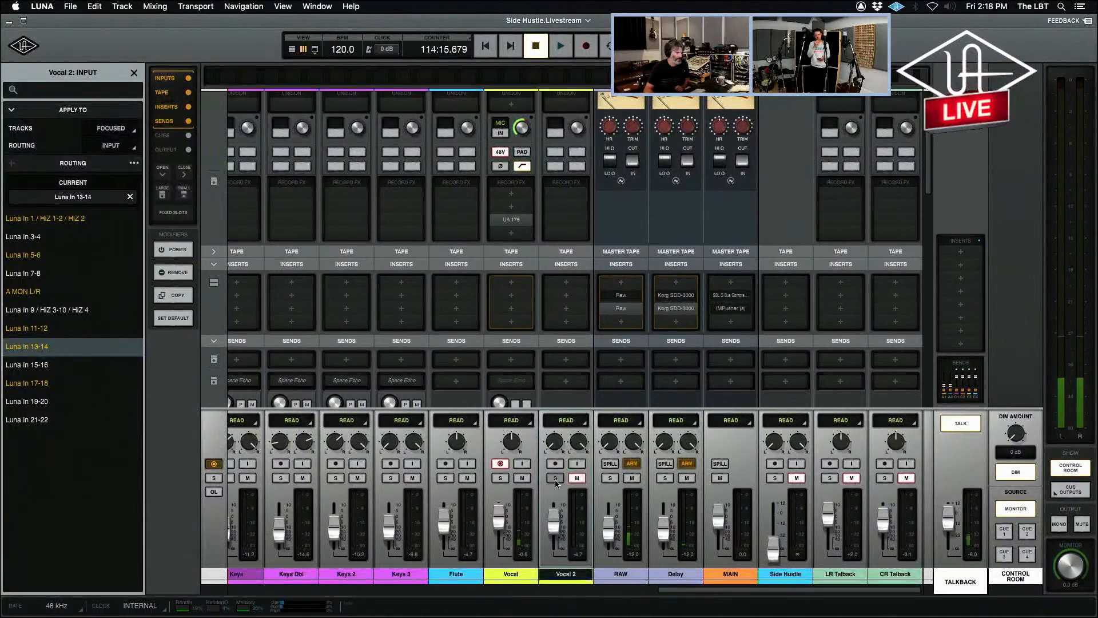
key("super+equal")
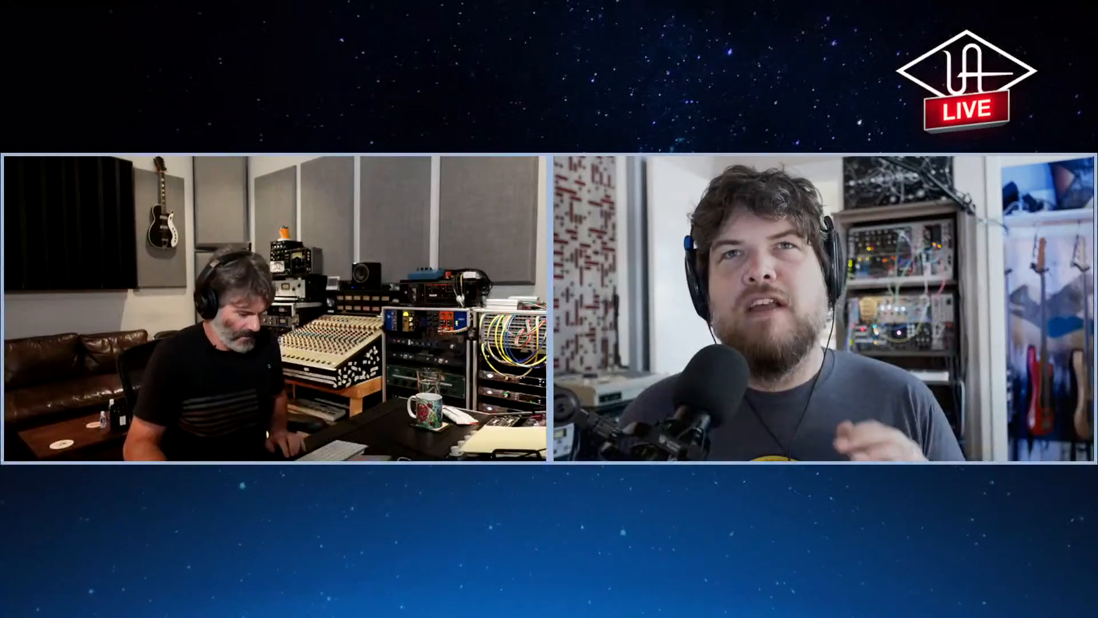
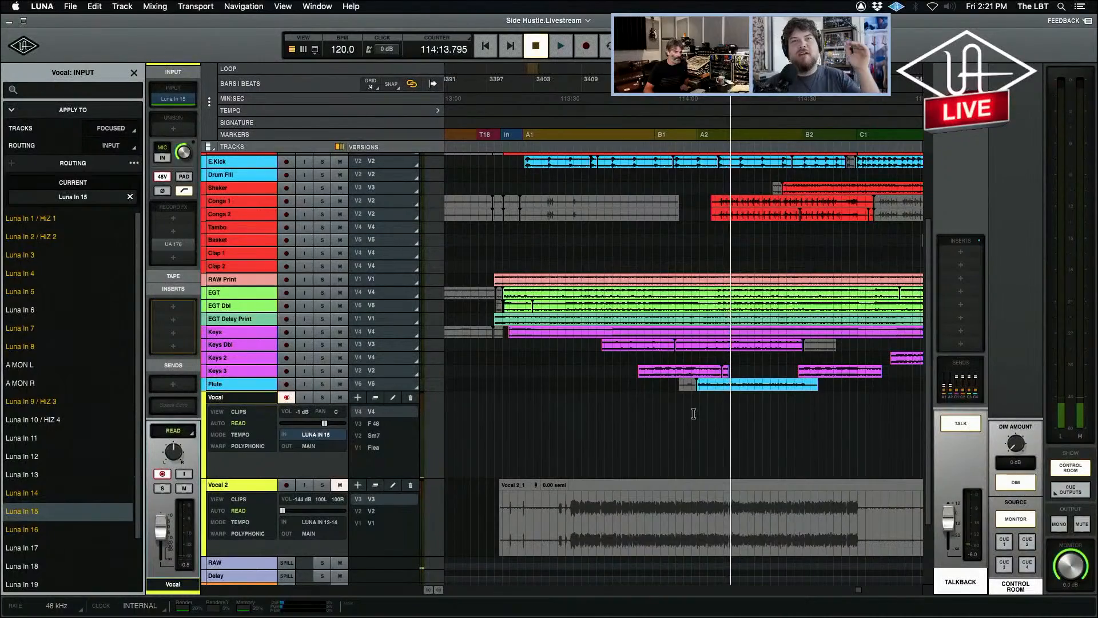
Place the playhead just before the A2 marker, show the mixer with the track list, and hide the Vocal 2 track.
left_click(696, 412)
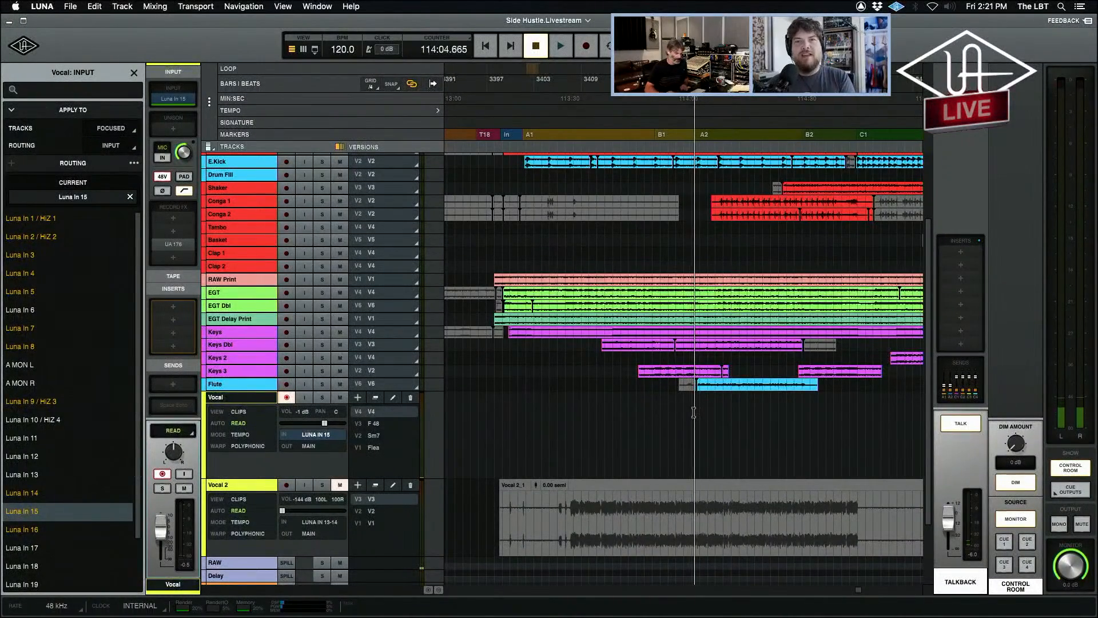
key("super+equal")
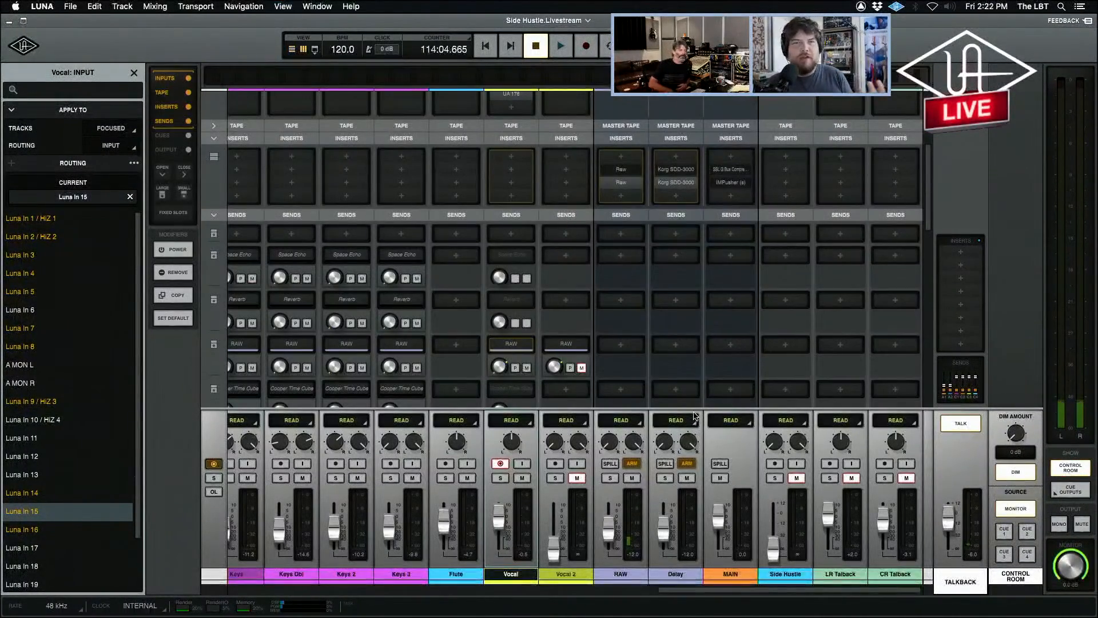
scroll(751, 396, "down", 3)
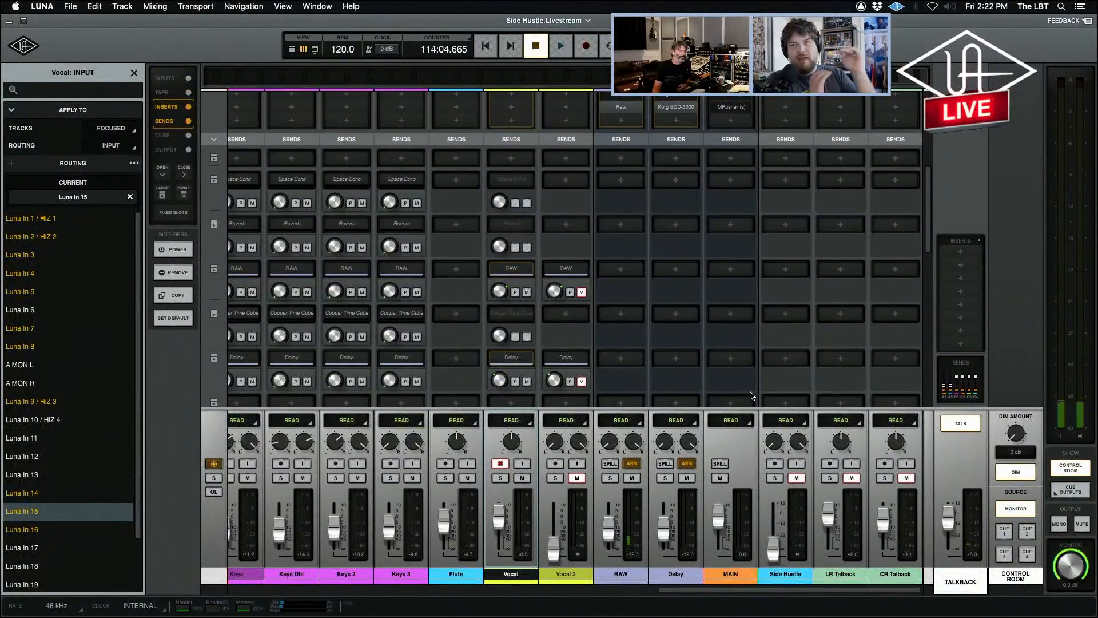
left_click(566, 575)
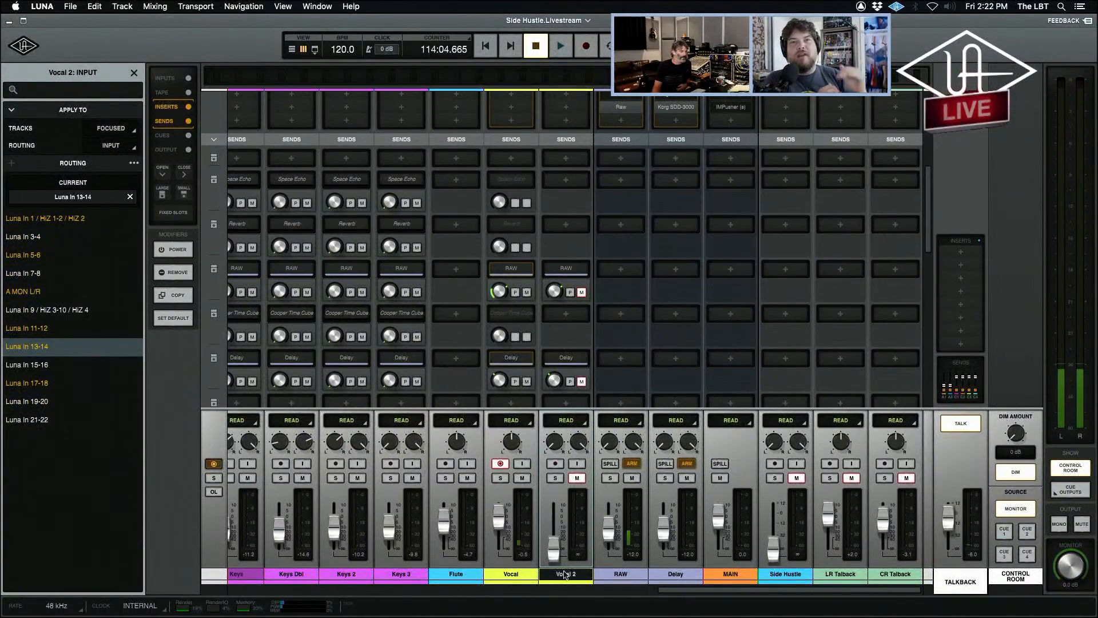
scroll(569, 342, "up", 10)
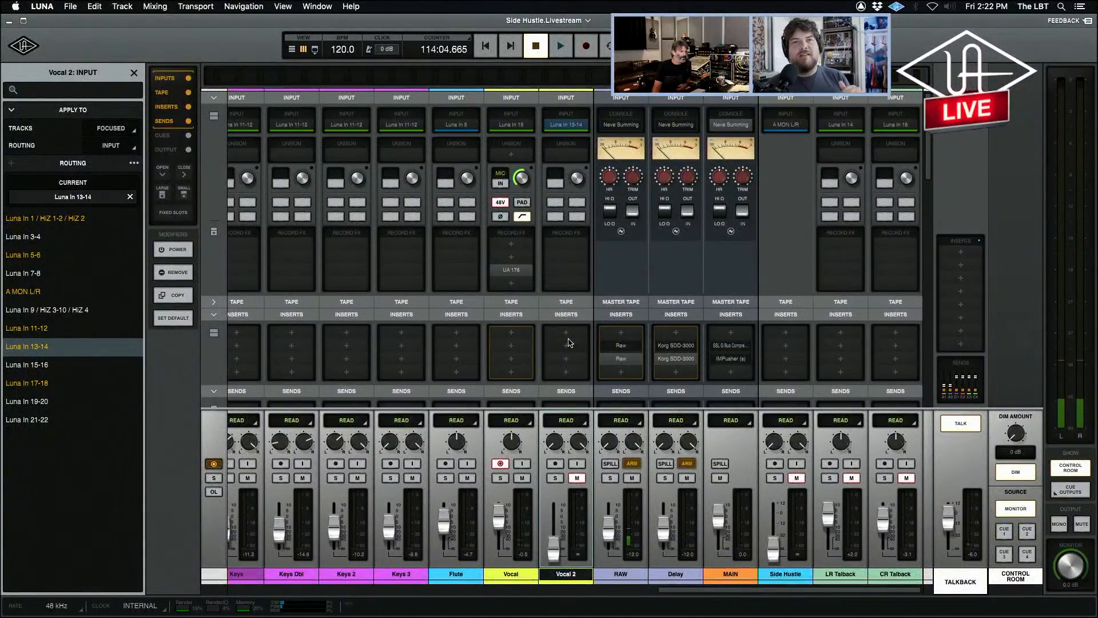
left_click(133, 74)
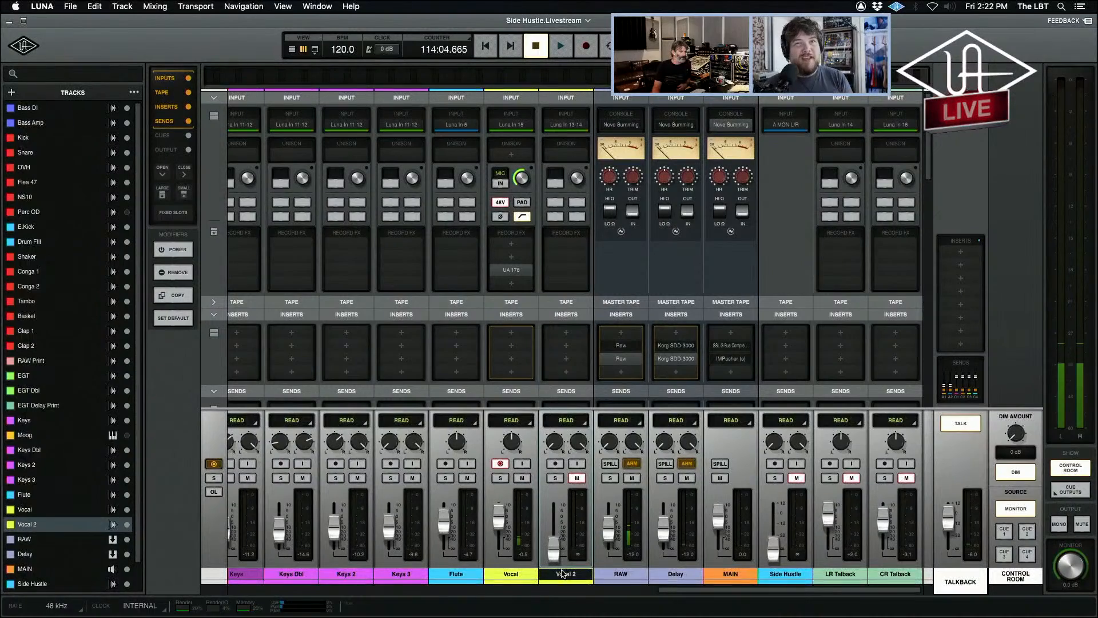
left_click(127, 524)
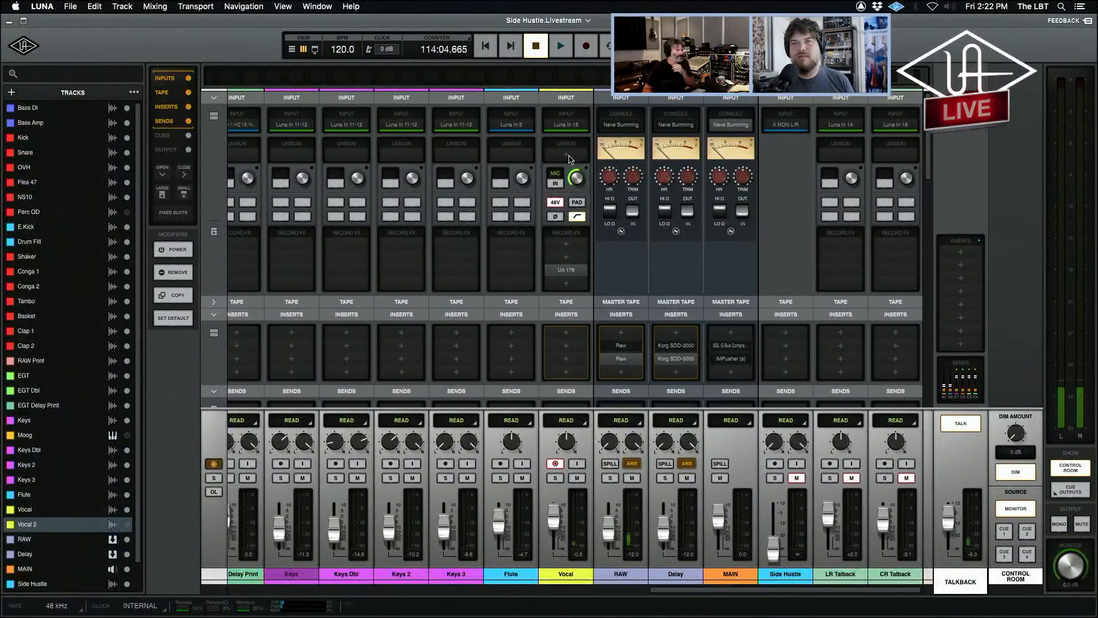
Load the Neve 1084 into the Vocal channel's Unison slot and move its window clear of the Vocal strip.
left_click(569, 157)
type("18")
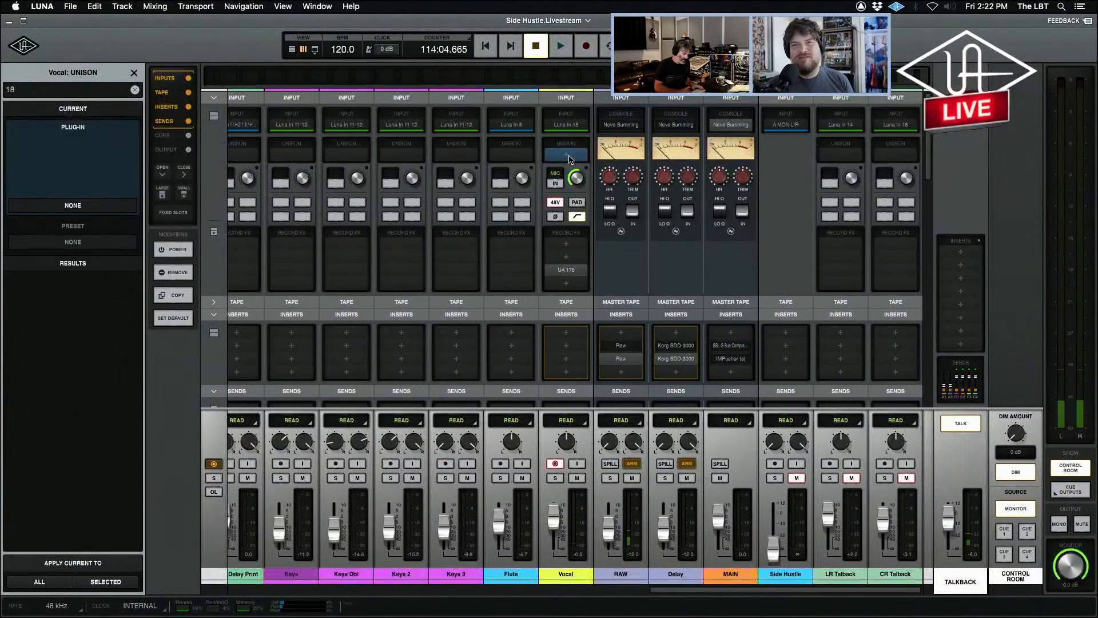
key("BackSpace")
type("084")
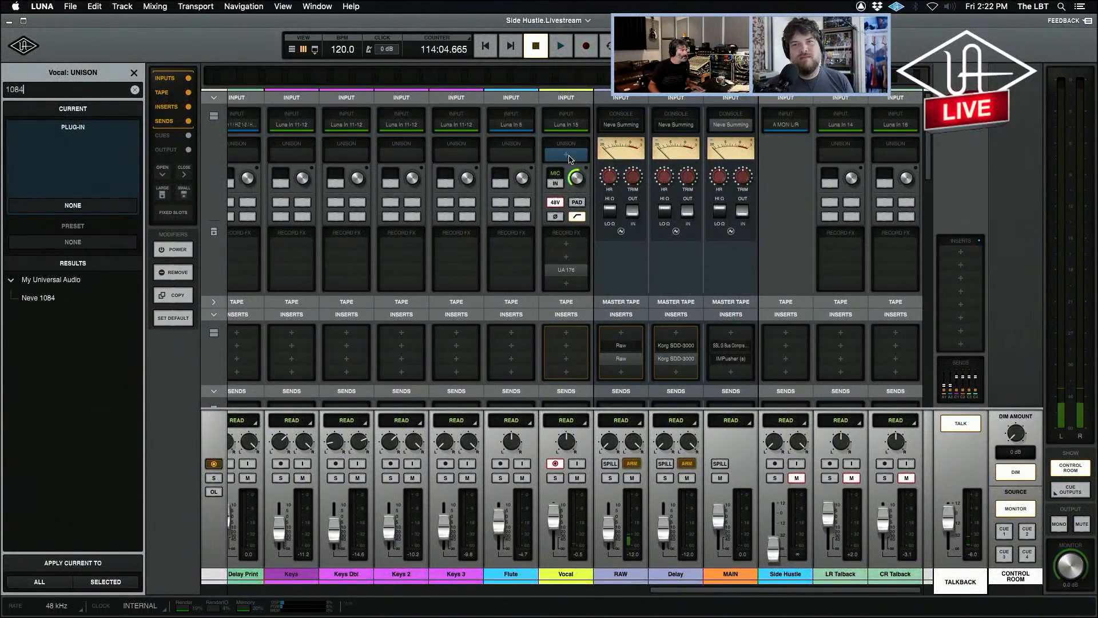
left_click(50, 298)
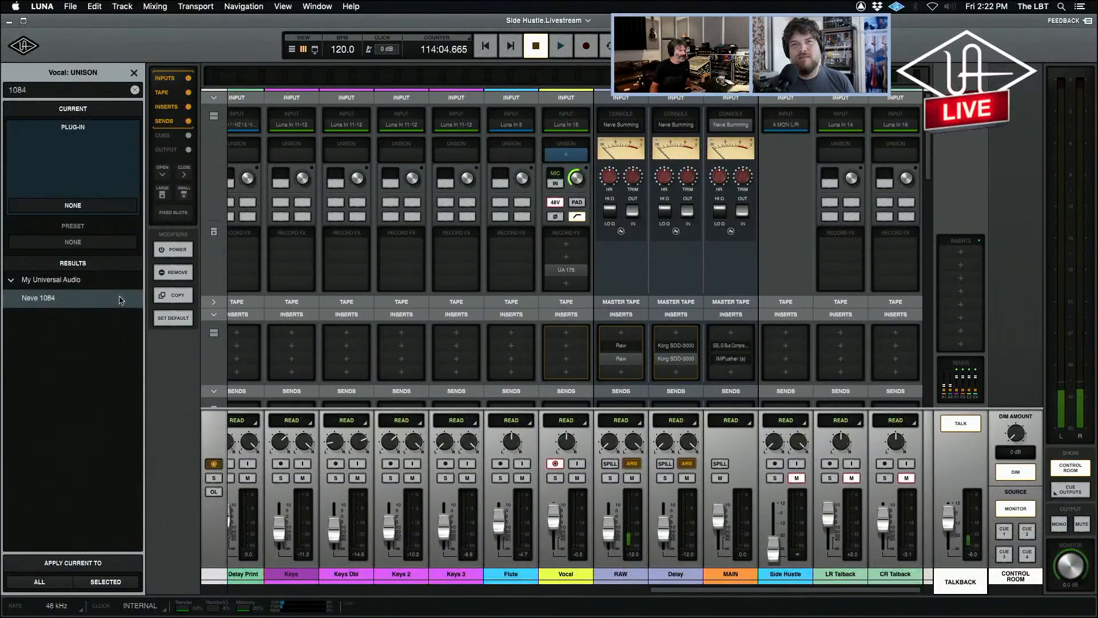
double_click(120, 299)
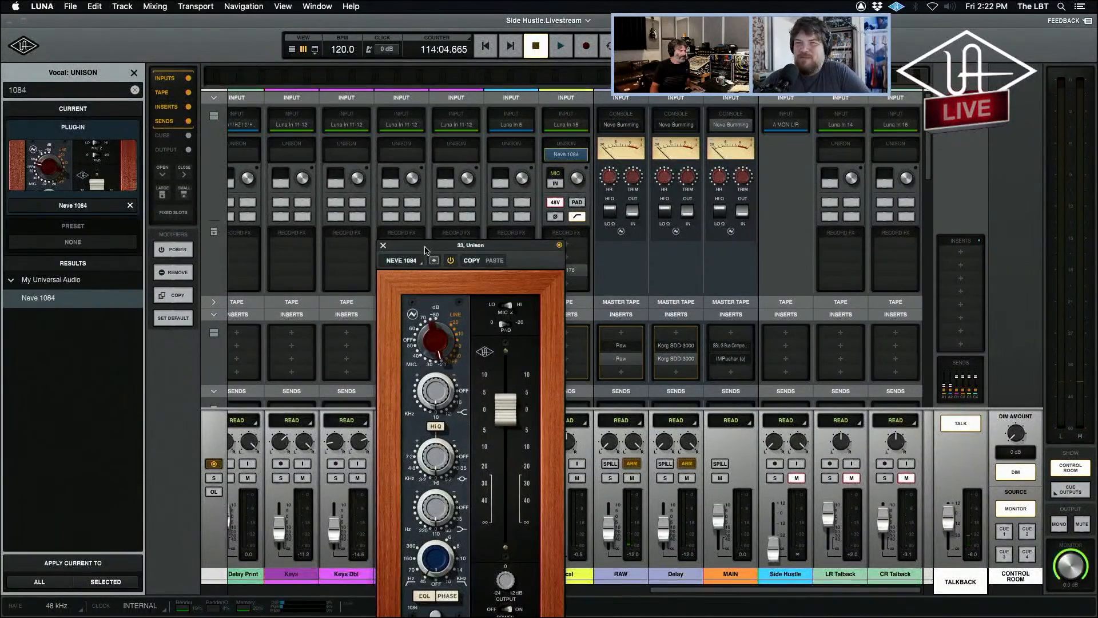
left_click_drag(425, 250, 281, 105)
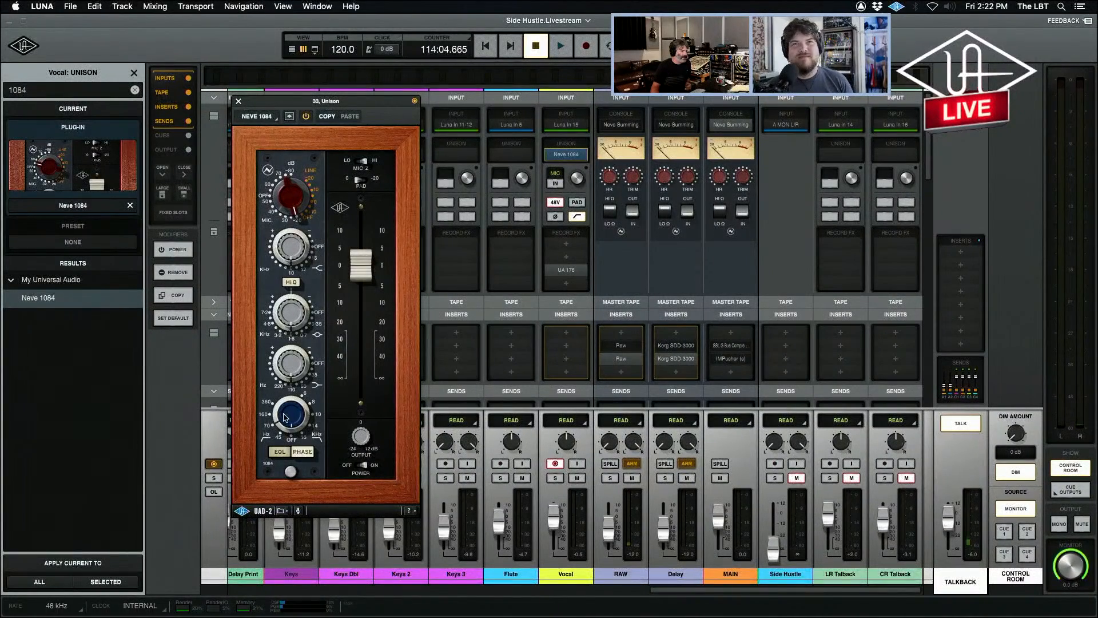
Adjust the Neve 1084's mic gain and fader while checking the UA 176 meter, and close the preamp window.
left_click_drag(353, 272, 347, 268)
left_click_drag(289, 198, 295, 155)
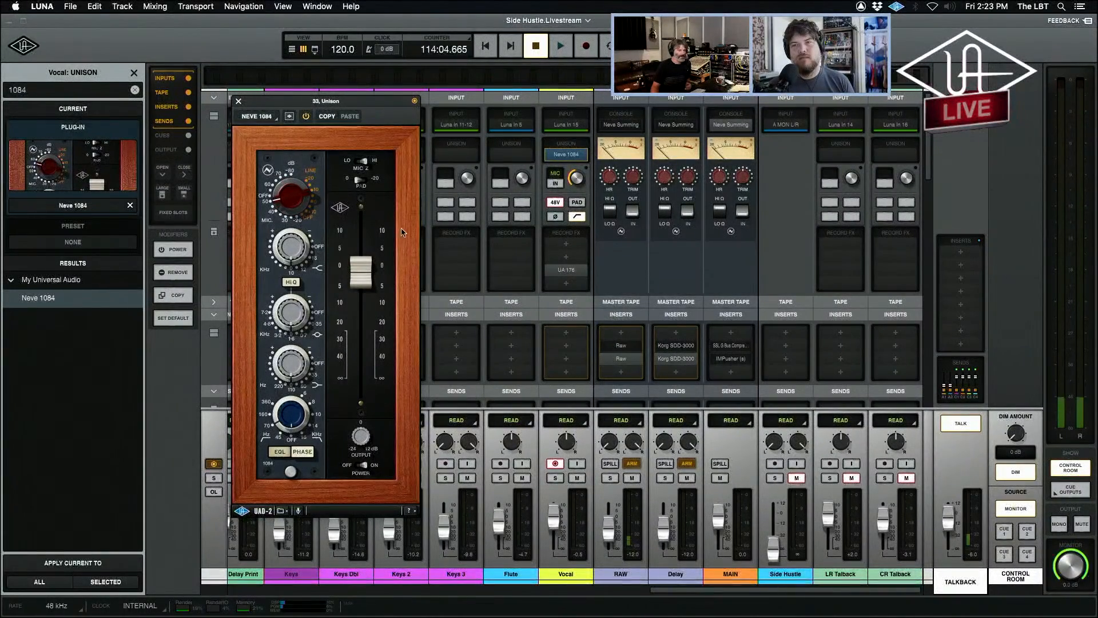
left_click_drag(294, 190, 297, 175)
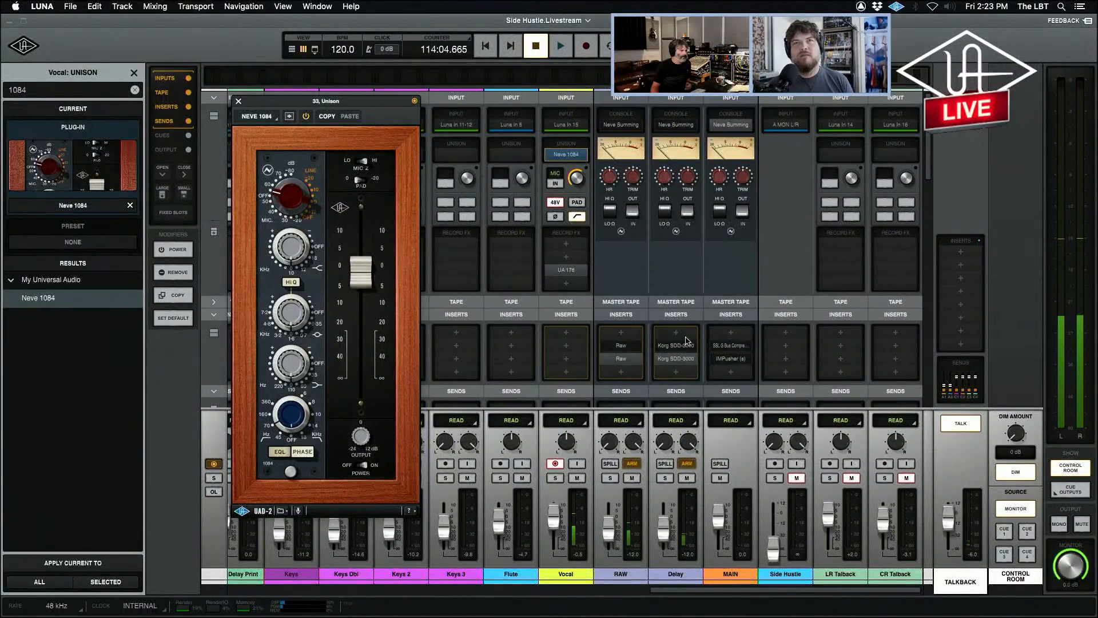
left_click(575, 273)
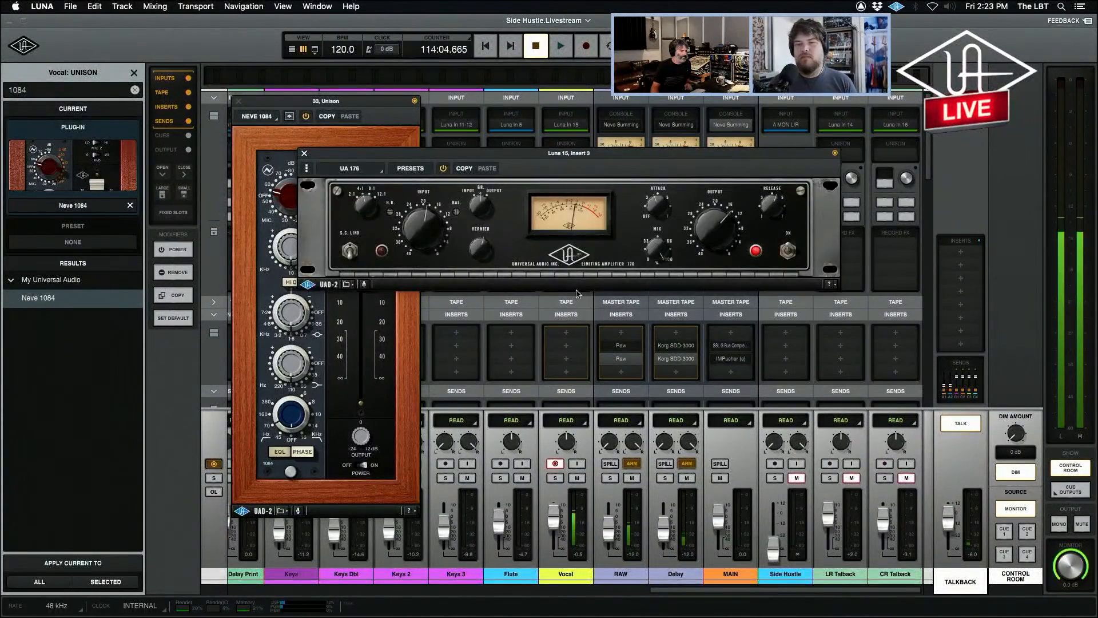
left_click(294, 201)
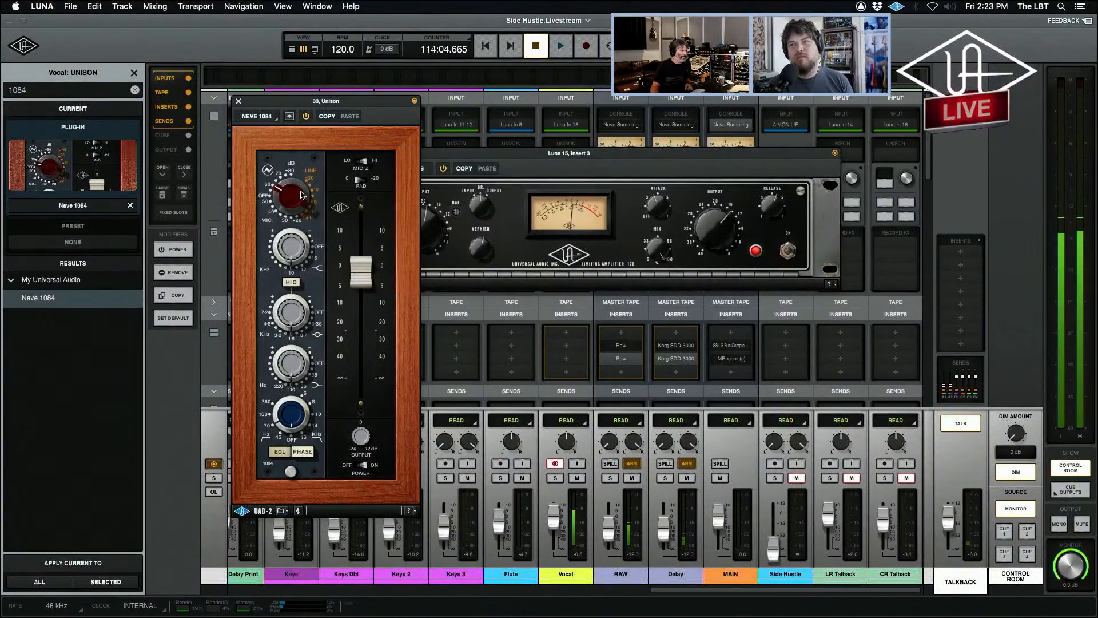
left_click(238, 101)
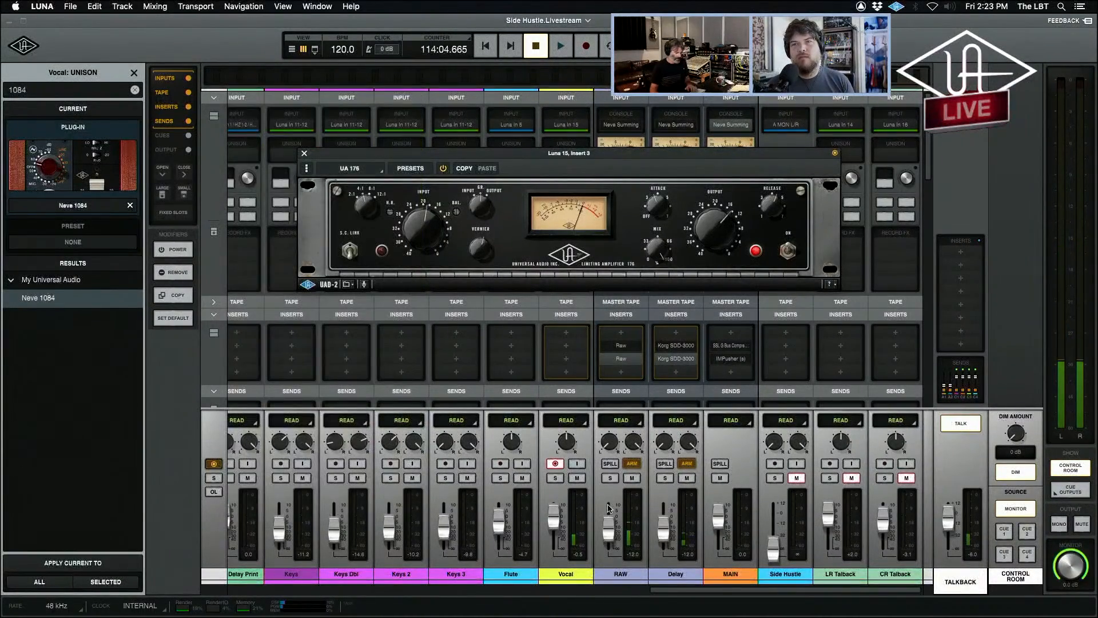
Close the UA 176 window, place the playhead on the Vocal track just before A2, and start recording.
key("super+=")
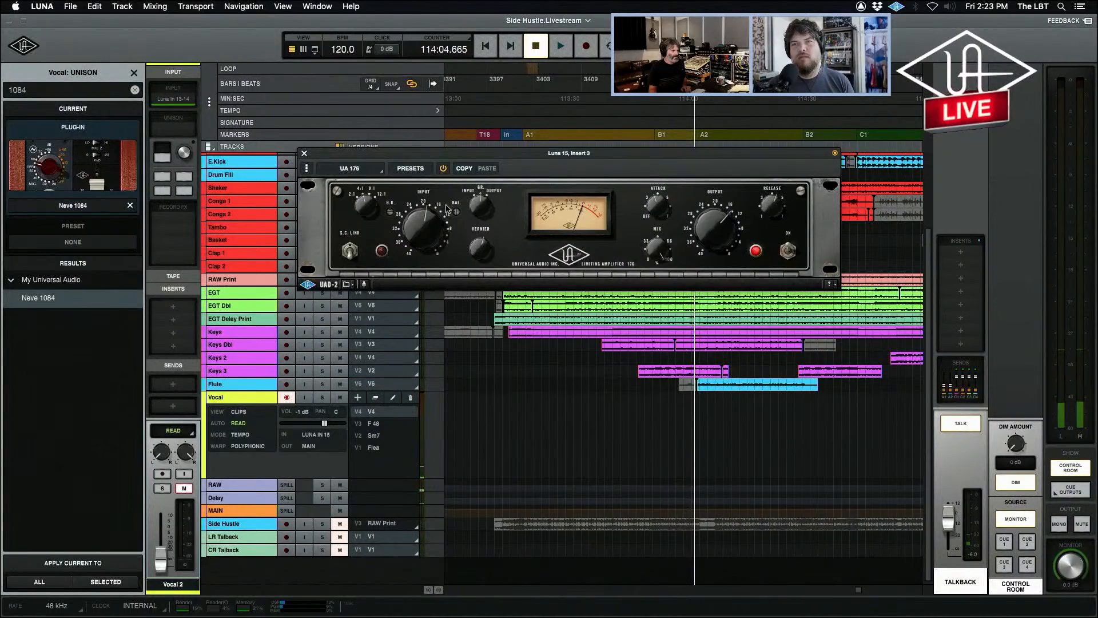
left_click(306, 153)
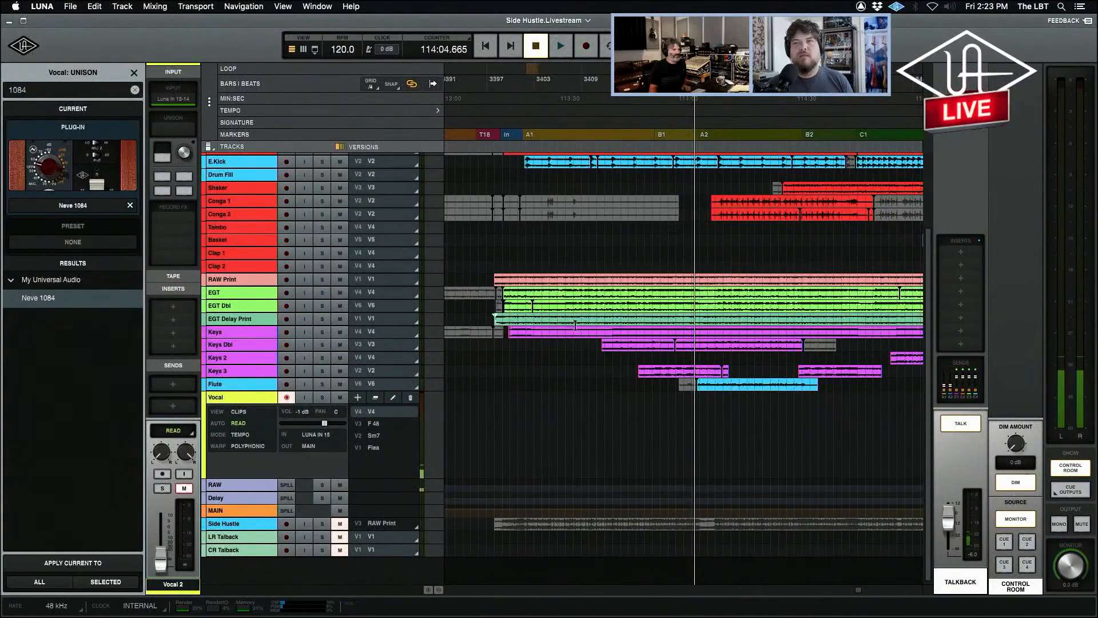
left_click(693, 403)
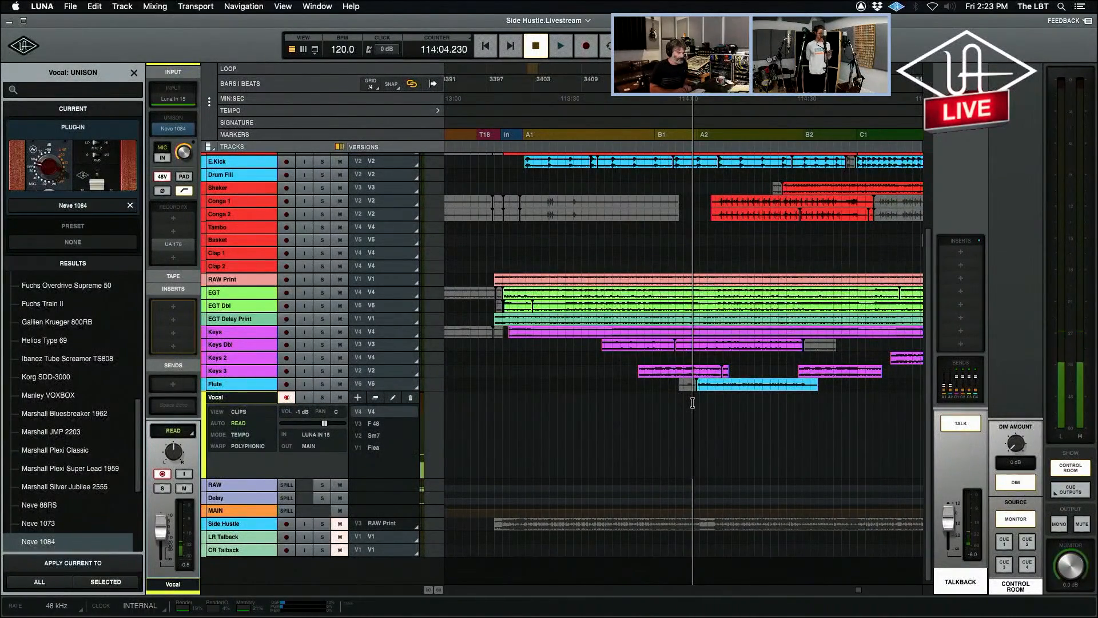
key("super+space")
During recording, show the Vocal channel's UA 176 and Neve 1084 windows in the mixer, arranged so both are visible.
key("t")
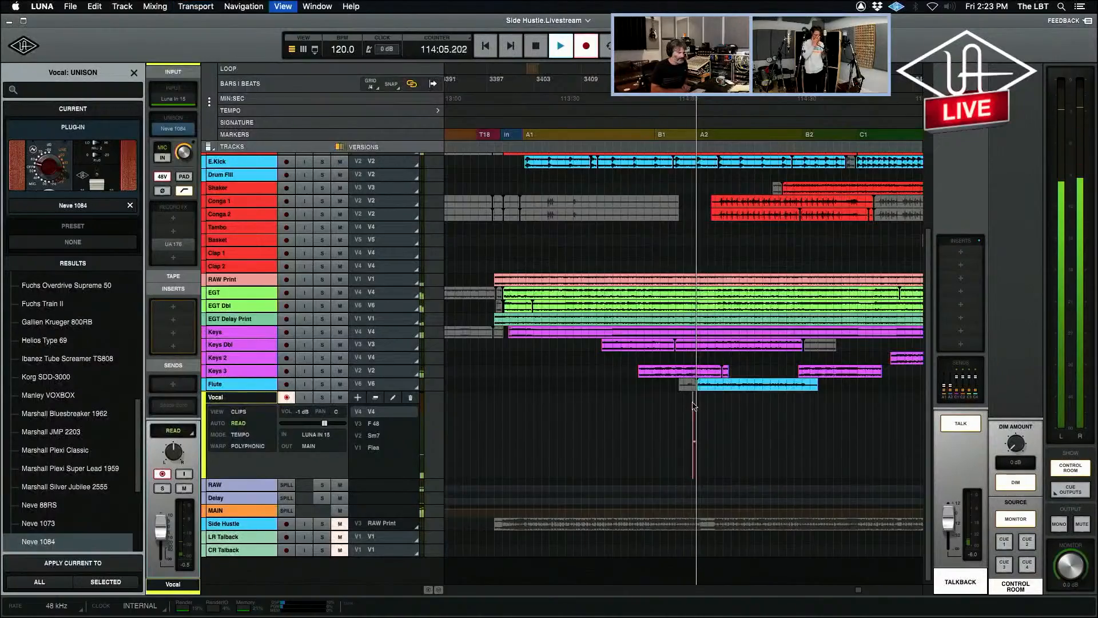
left_click(564, 270)
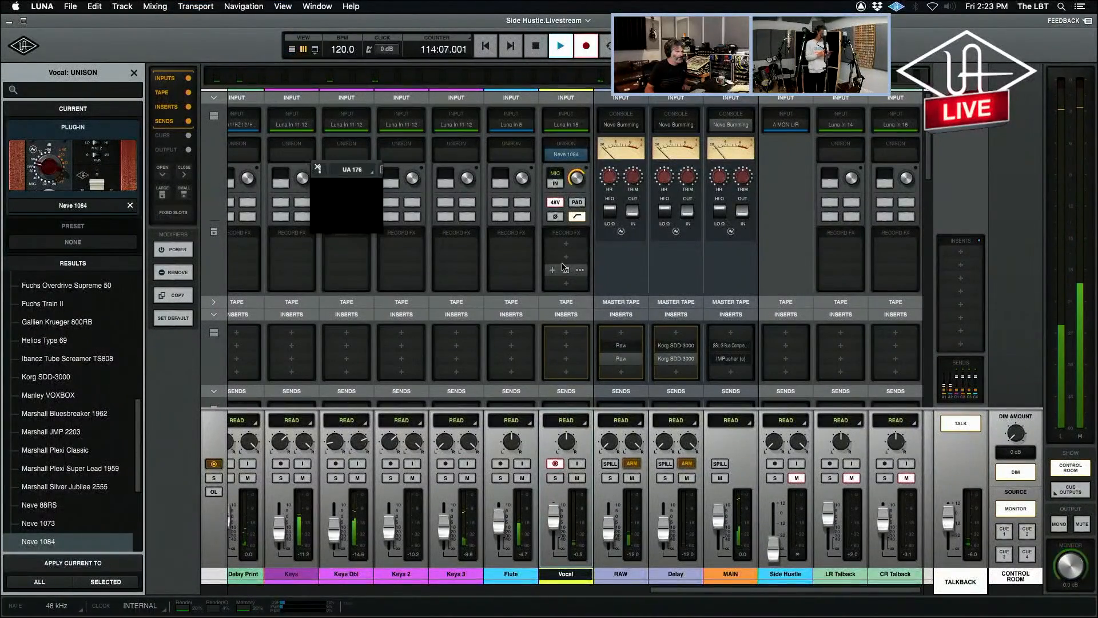
left_click(564, 154)
left_click_drag(560, 166, 734, 52)
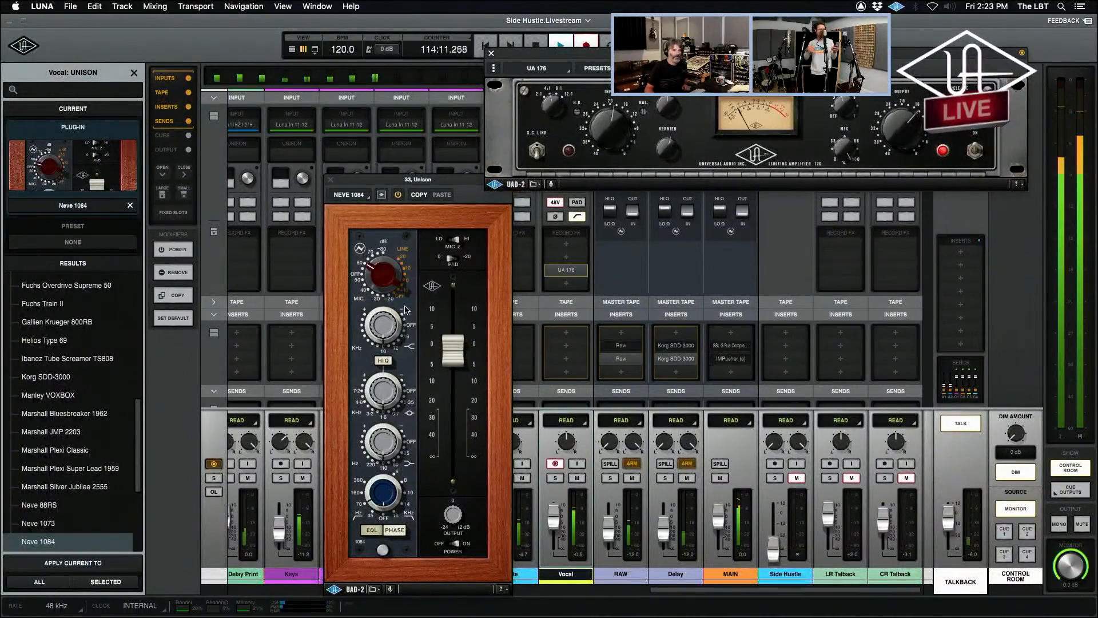
Turn talkback off while the Vocal take records through the Neve 1084, and stop recording from the timeline view.
left_click(950, 420)
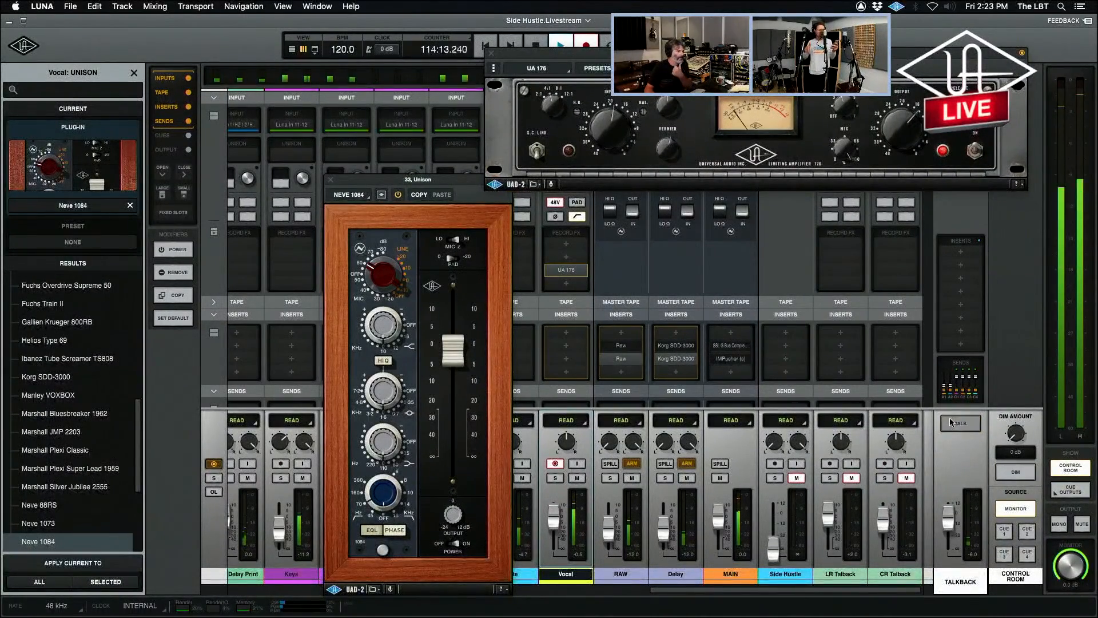
left_click(450, 344)
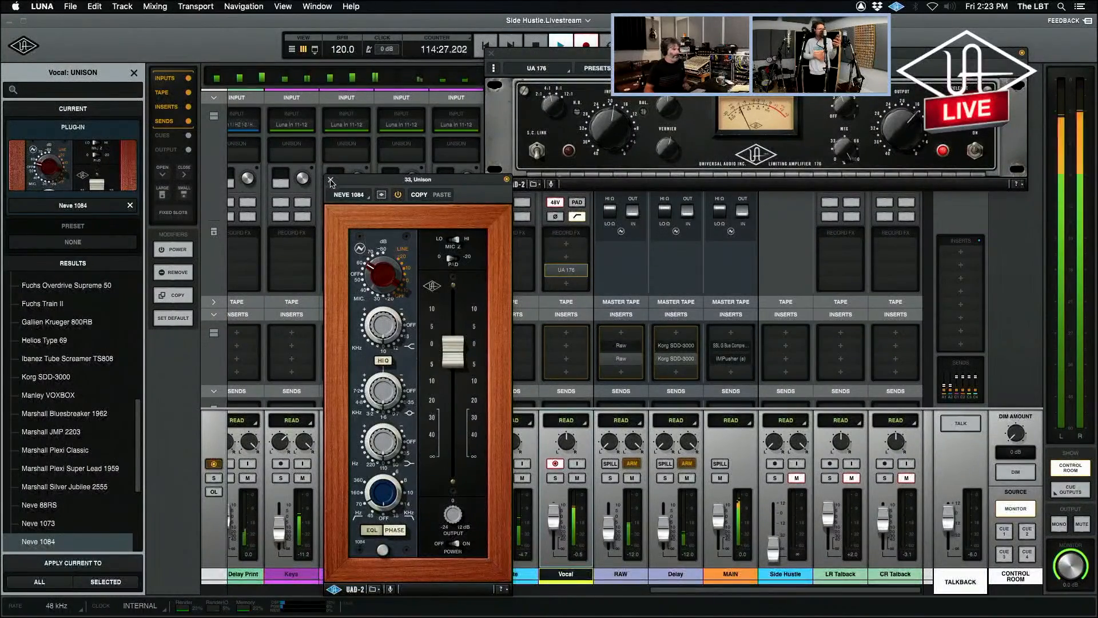
key("super+equal")
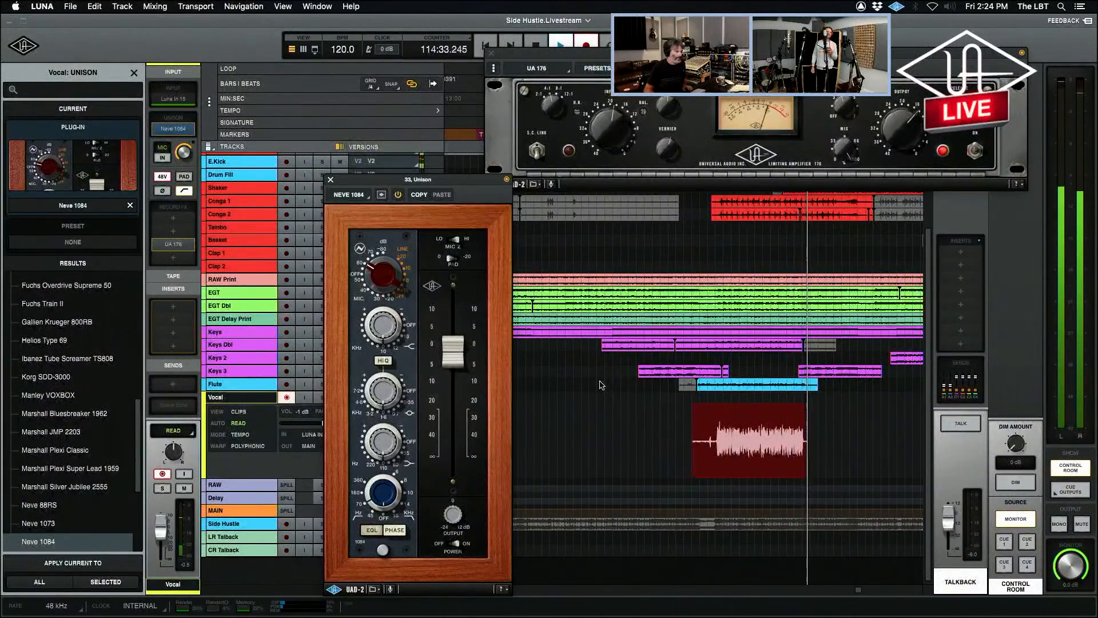
key("space")
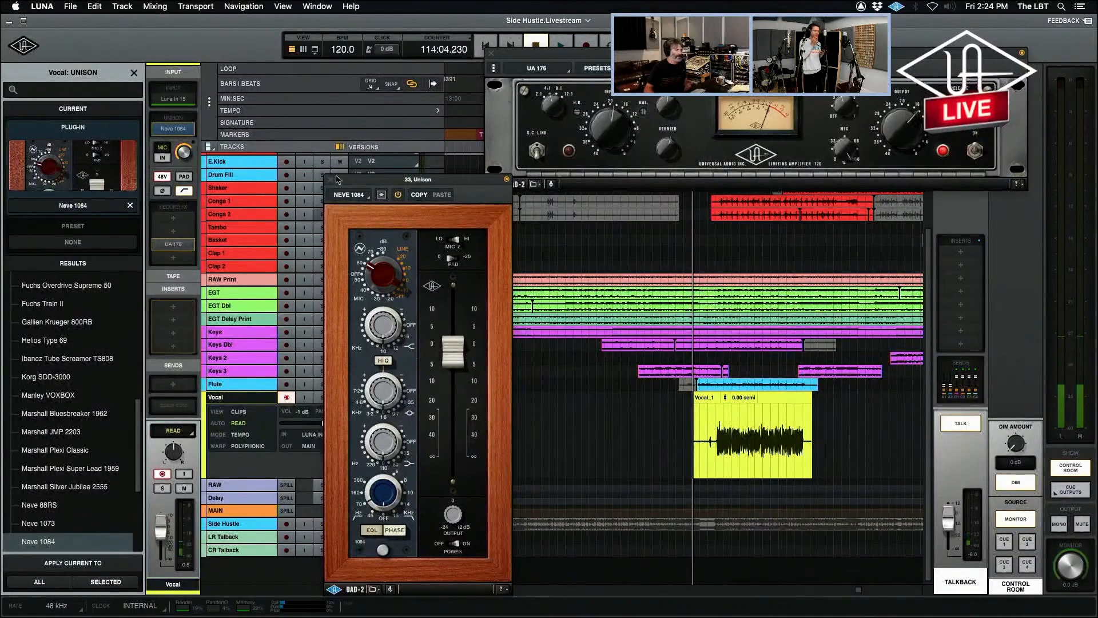
Move the UA 176 window off the Vocal strip in the mixer and remove the Neve 1084 from its Unison slot.
key("super+equal")
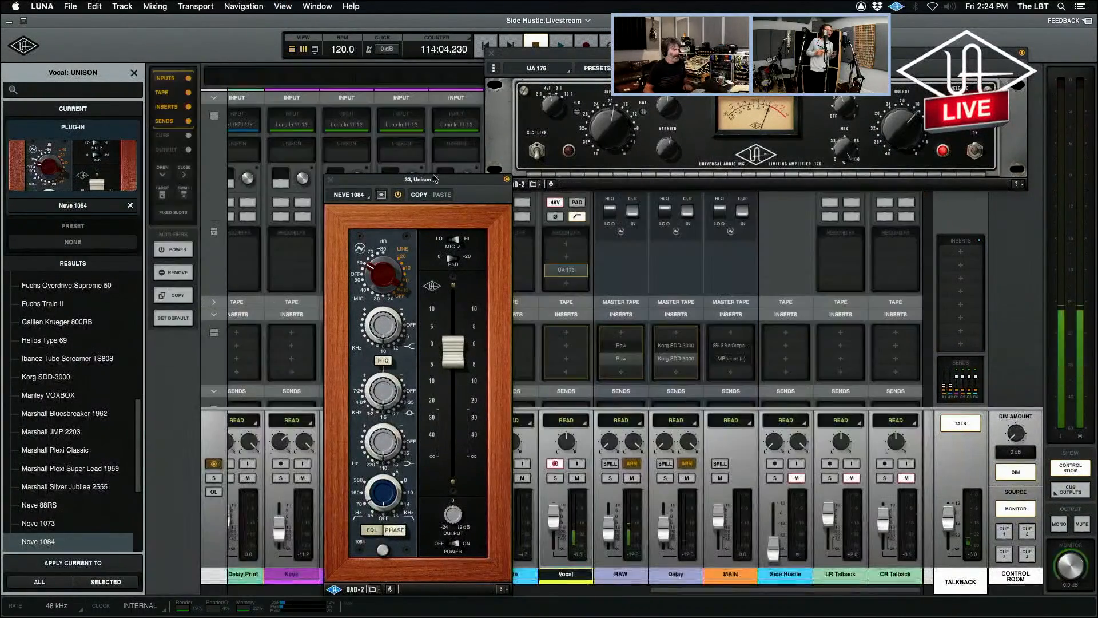
left_click_drag(621, 50, 636, 47)
mouse_move(583, 157)
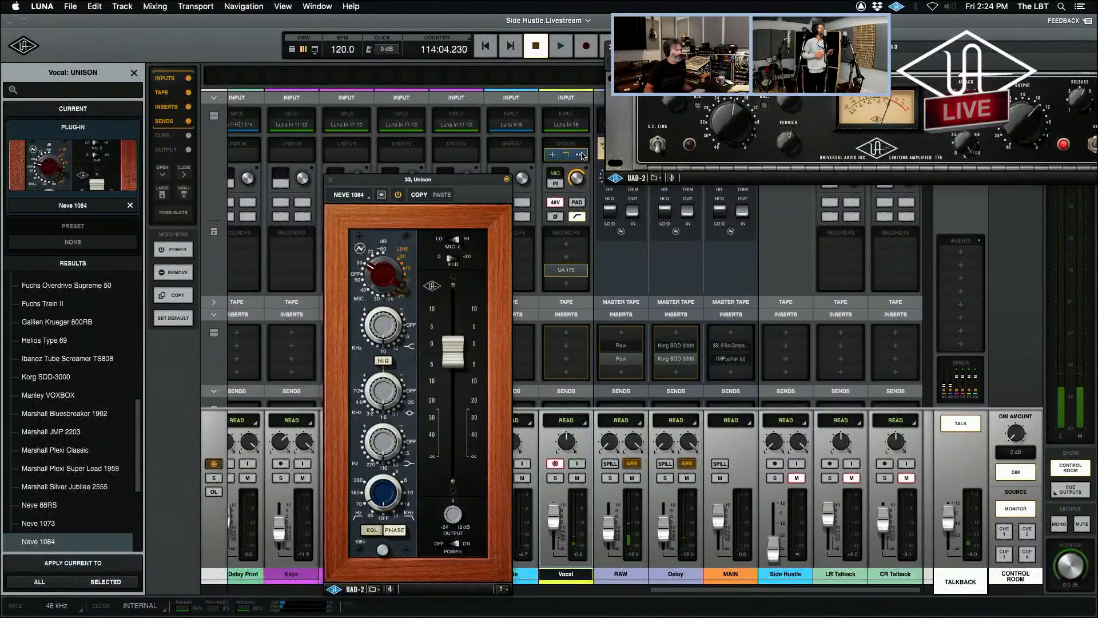
left_click(580, 155)
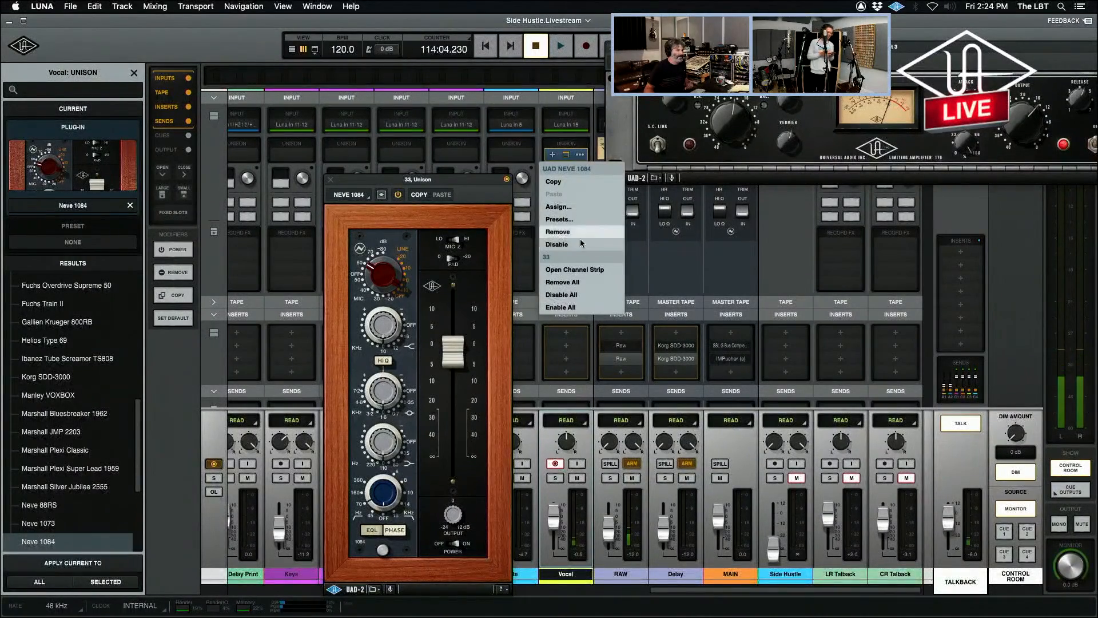
left_click(558, 232)
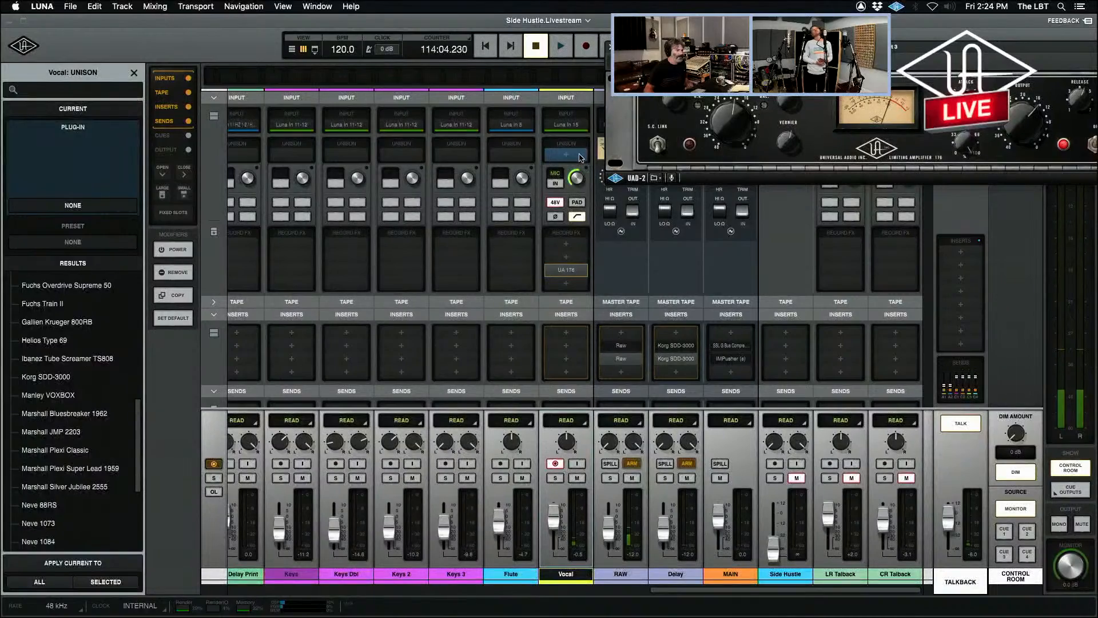
Load the API Vision Channel Strip into Vocal's Unison slot, move its window clear of the strip, and turn talkback off.
left_click(571, 155)
type("api")
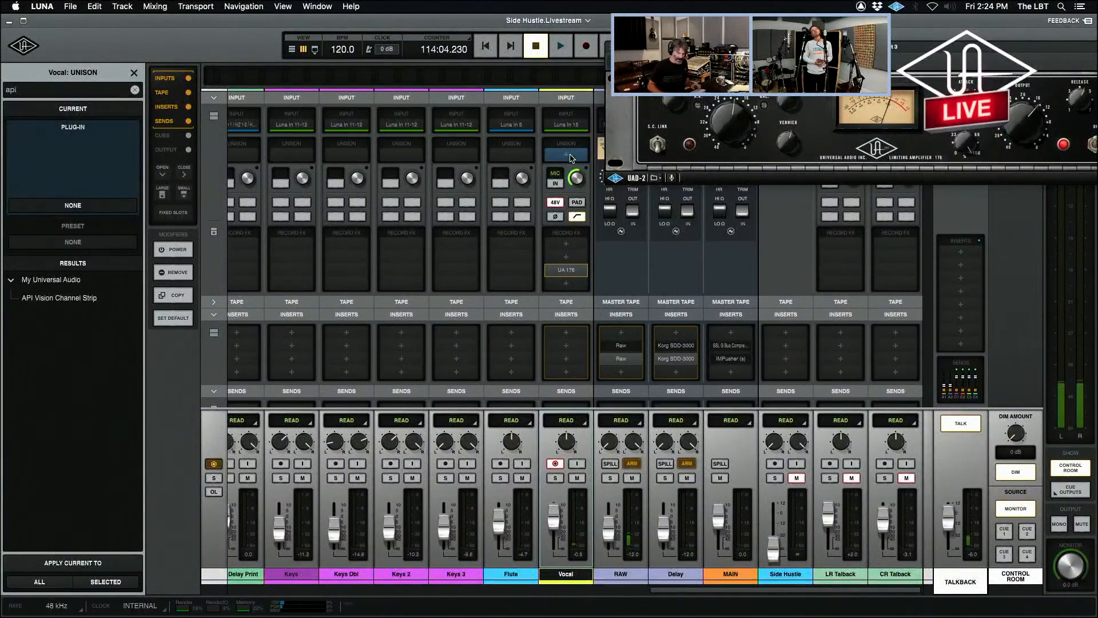
key("Return")
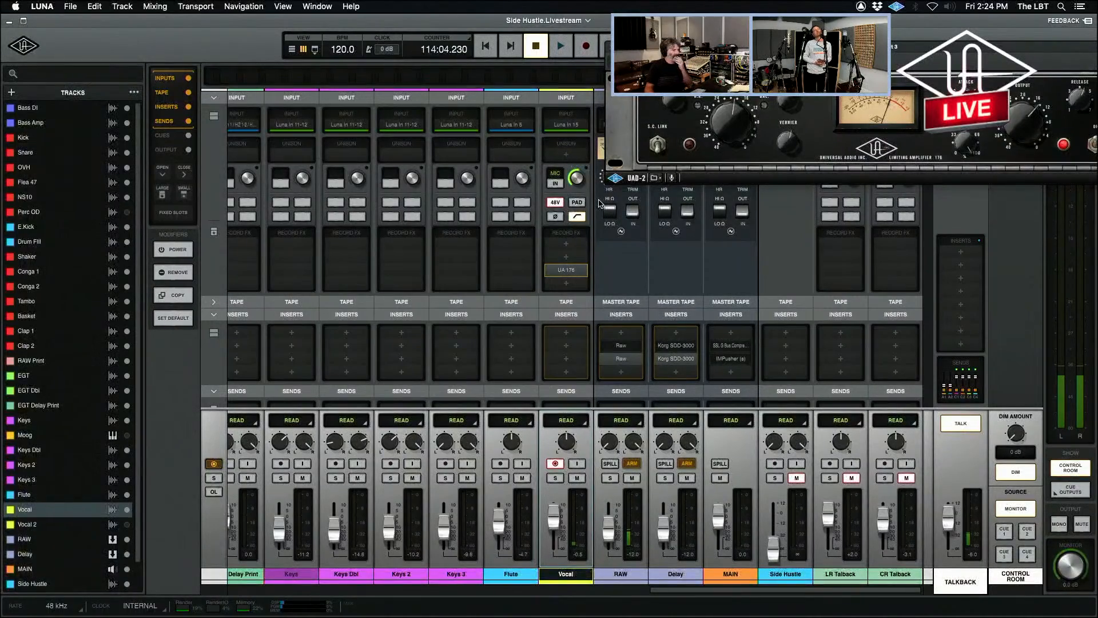
left_click_drag(467, 195, 322, 101)
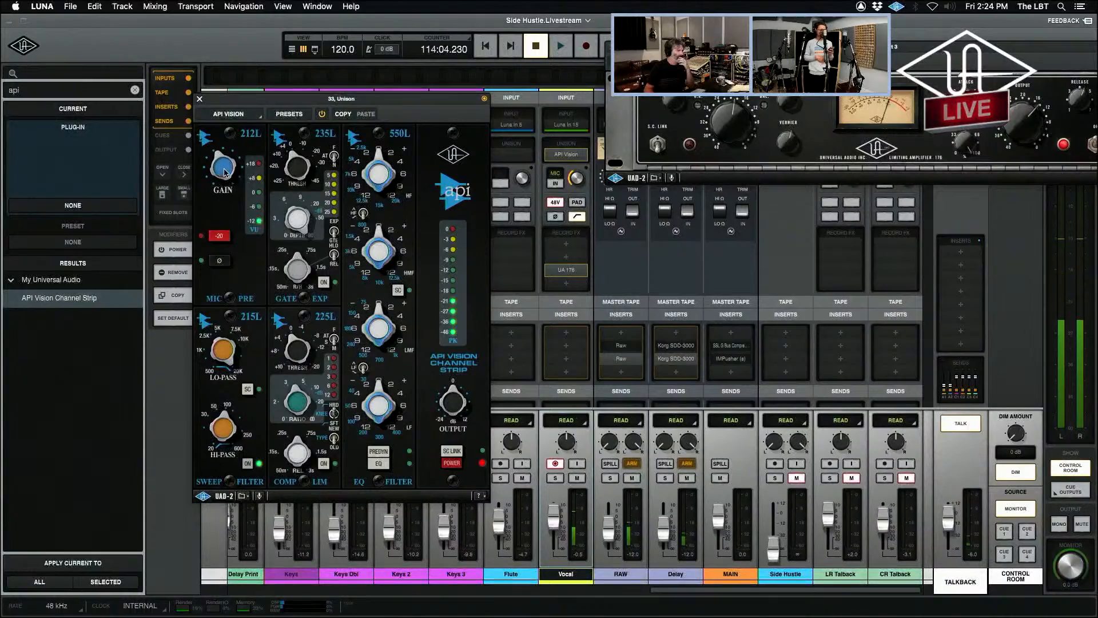
left_click(963, 422)
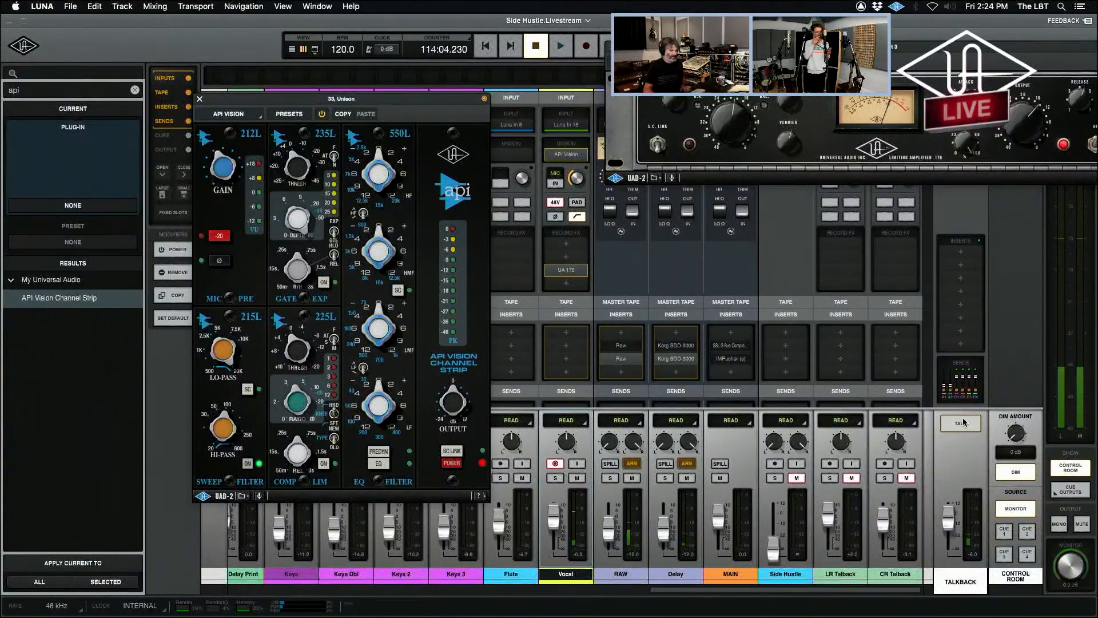
Turn talkback off, start recording the Vocal through the API Vision, and add a new version to the Vocal track in the timeline.
left_click(964, 422)
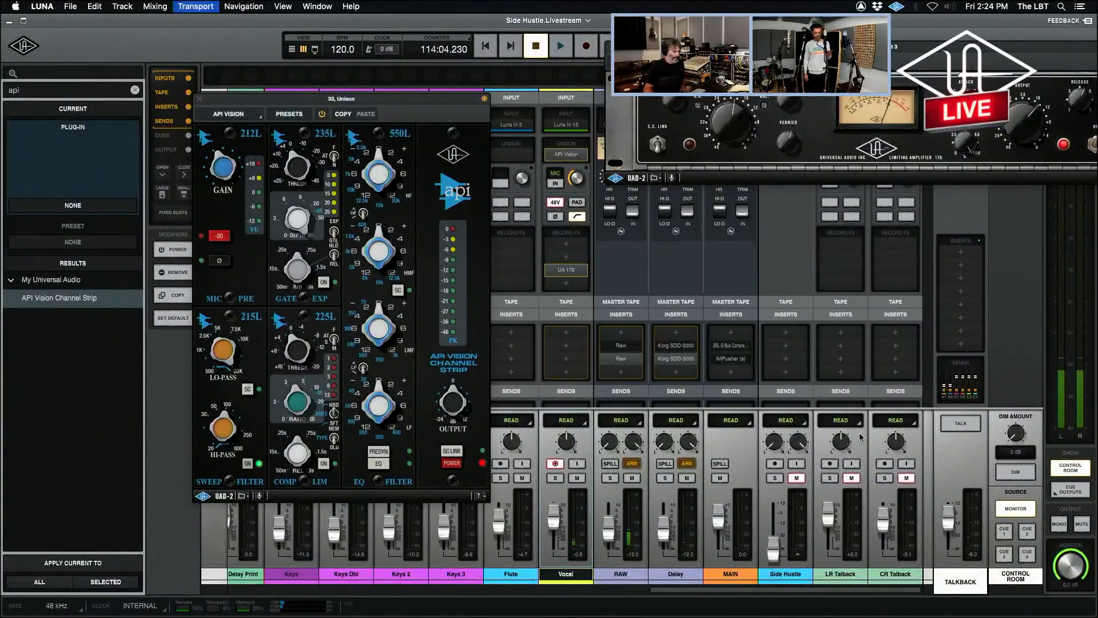
key("space")
key("super+equal")
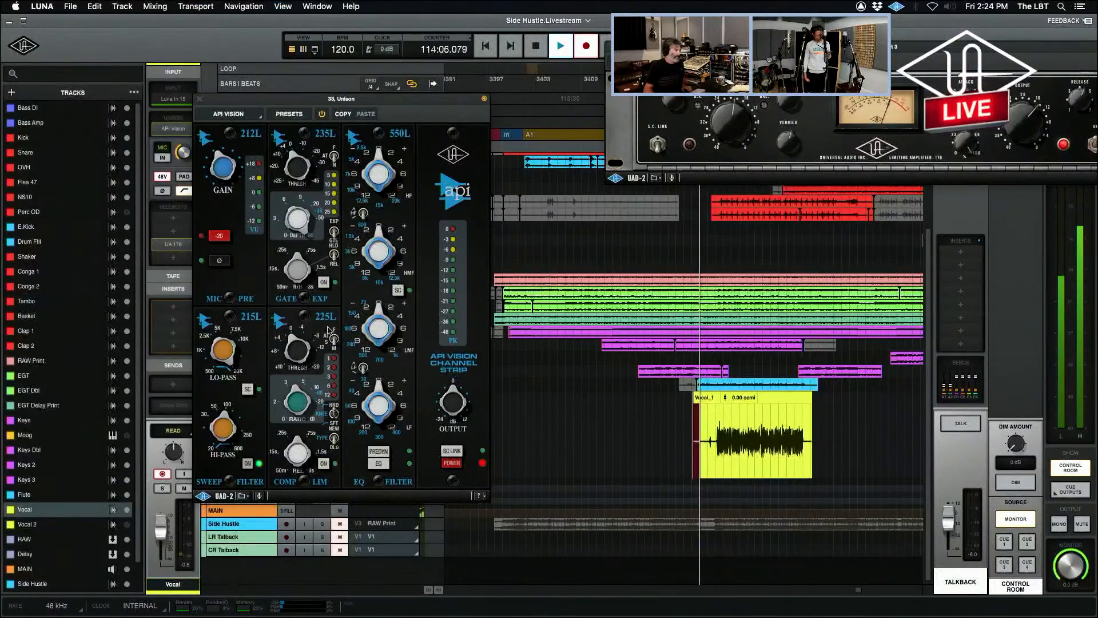
left_click(199, 99)
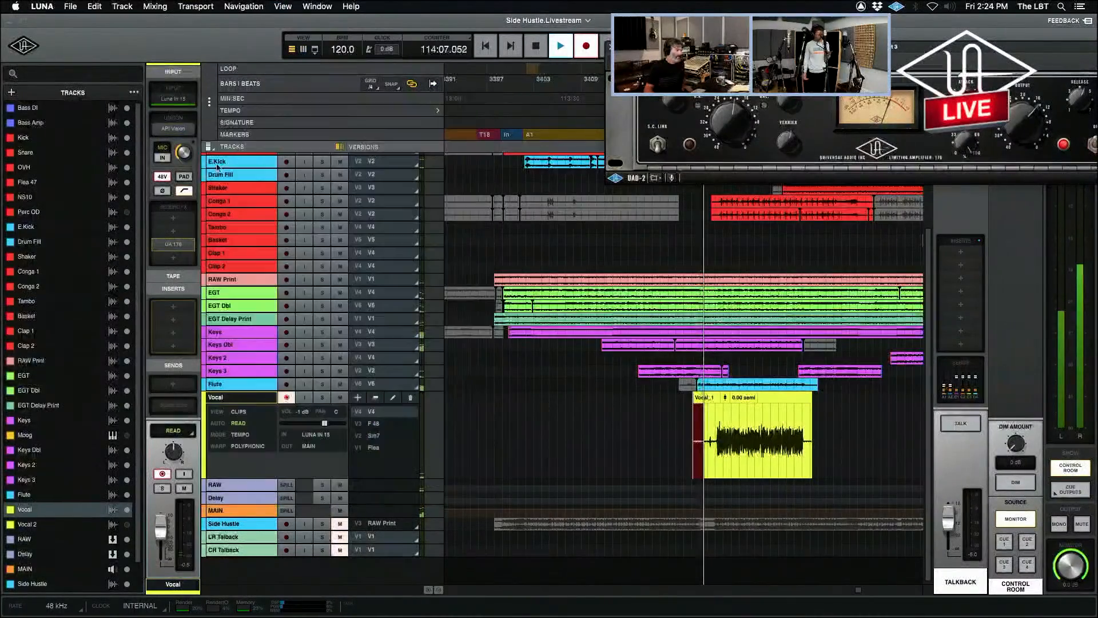
left_click(358, 399)
Show the Vocal channel's API Vision window in the mixer during the take, placed clear of the Vocal strip, and stop recording.
key("super+equal")
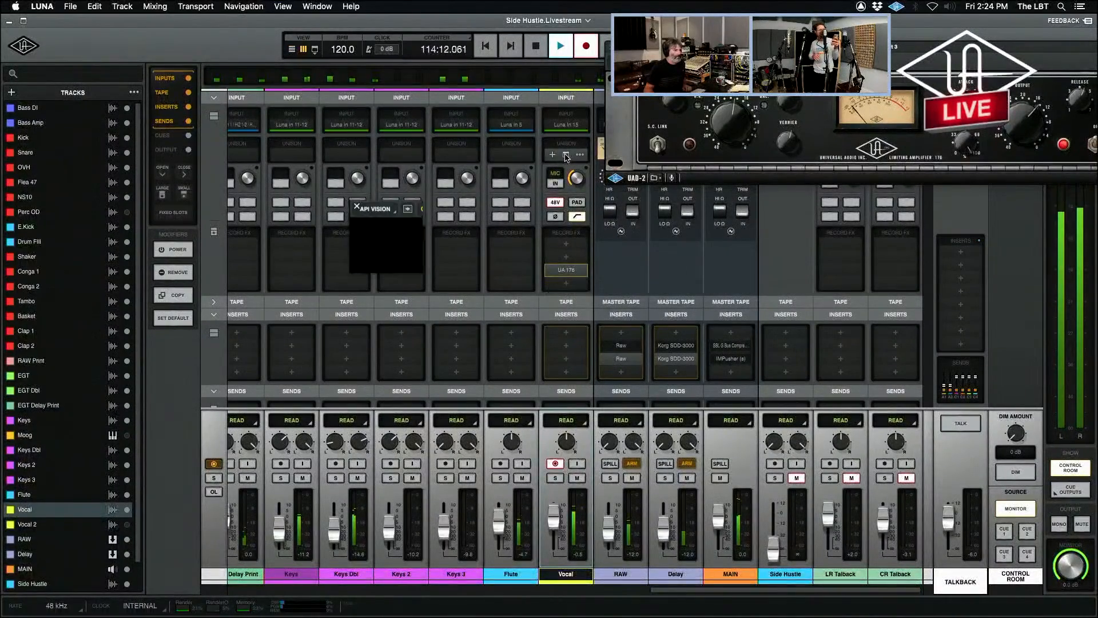
left_click(566, 156)
left_click_drag(401, 205, 259, 168)
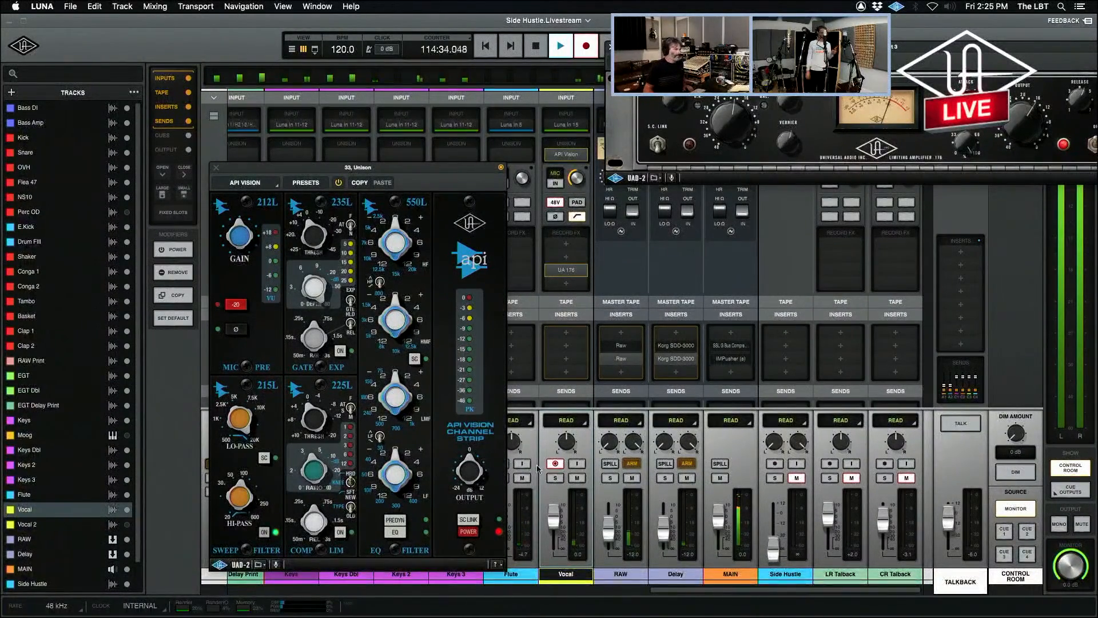
key("space")
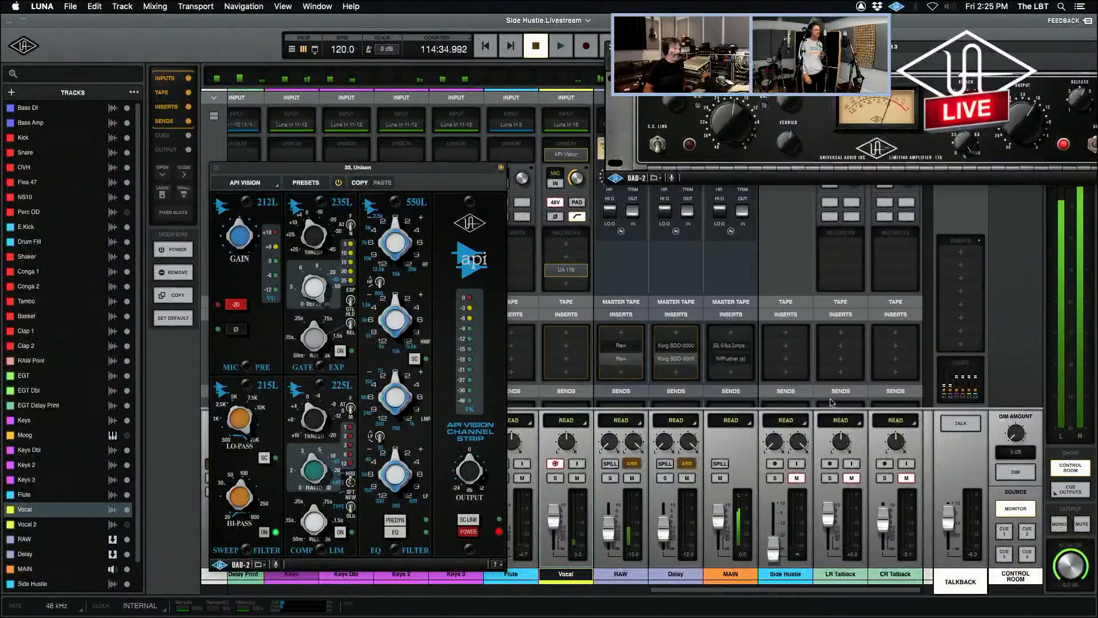
Close the API Vision window and open the plug-in options for Vocal's Unison slot.
left_click(217, 169)
left_click(579, 156)
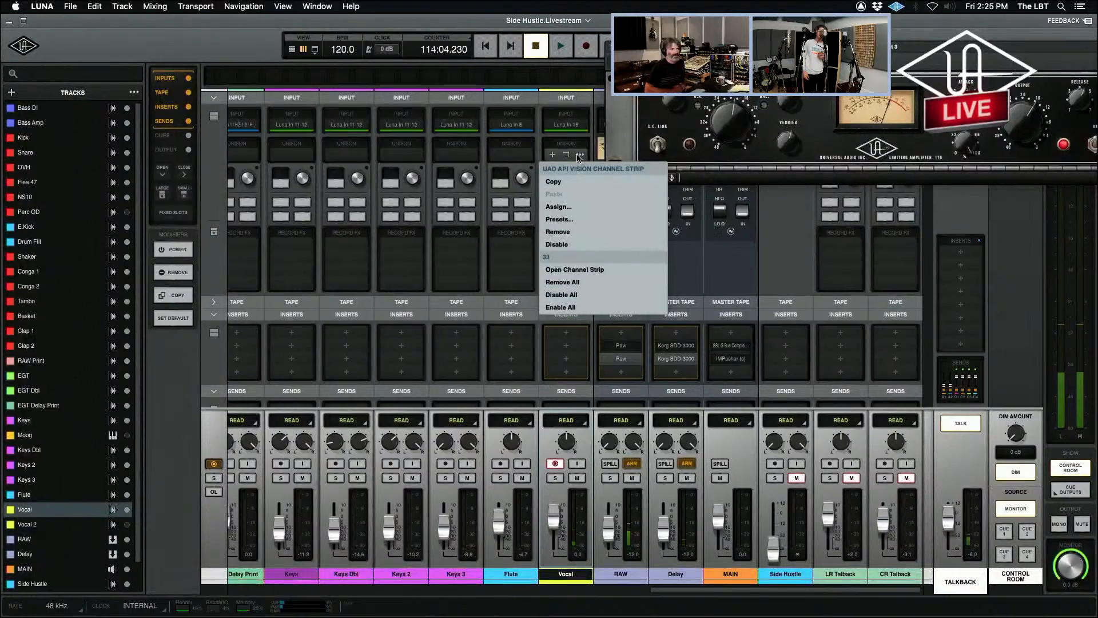
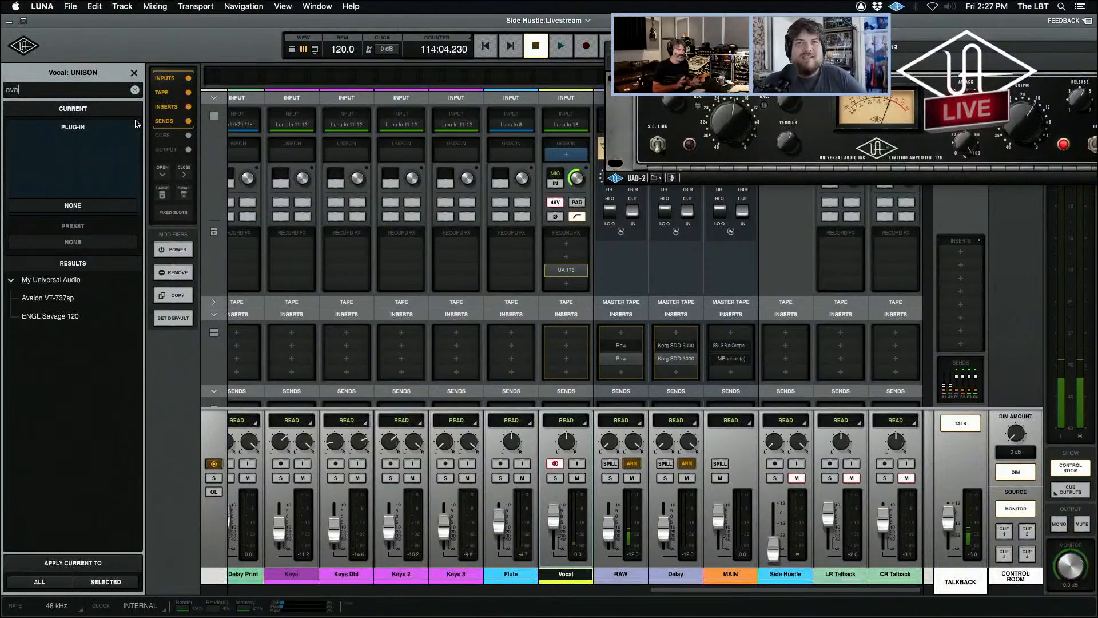
Load the Avalon VT-737sp into Vocal's Unison slot and place its window below the Vocal strip's preamp controls.
type("l")
double_click(85, 293)
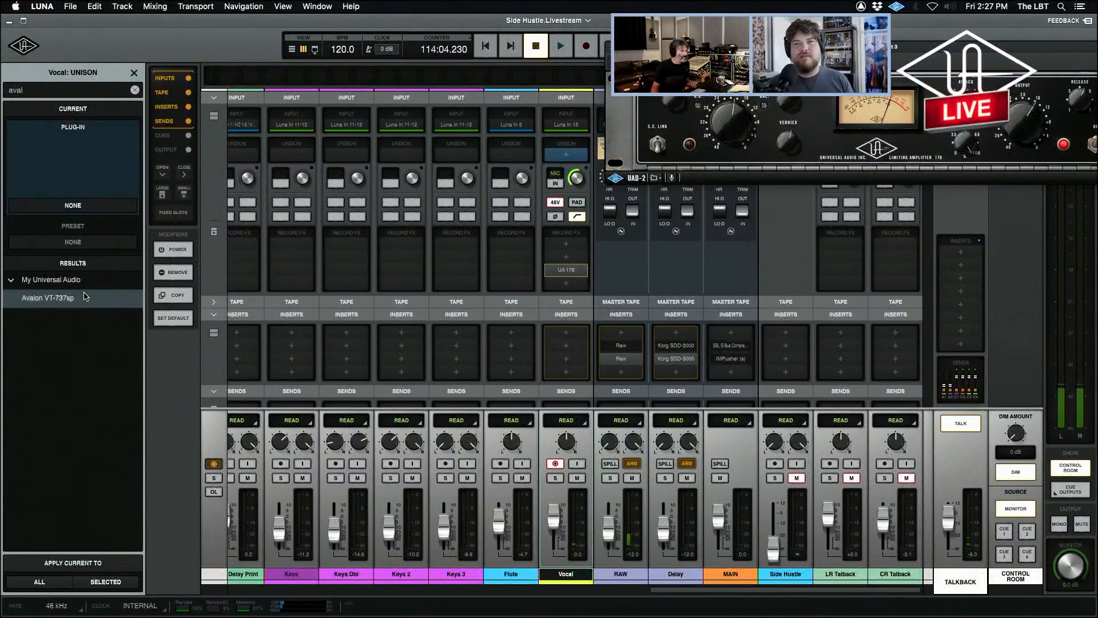
left_click_drag(459, 219, 224, 187)
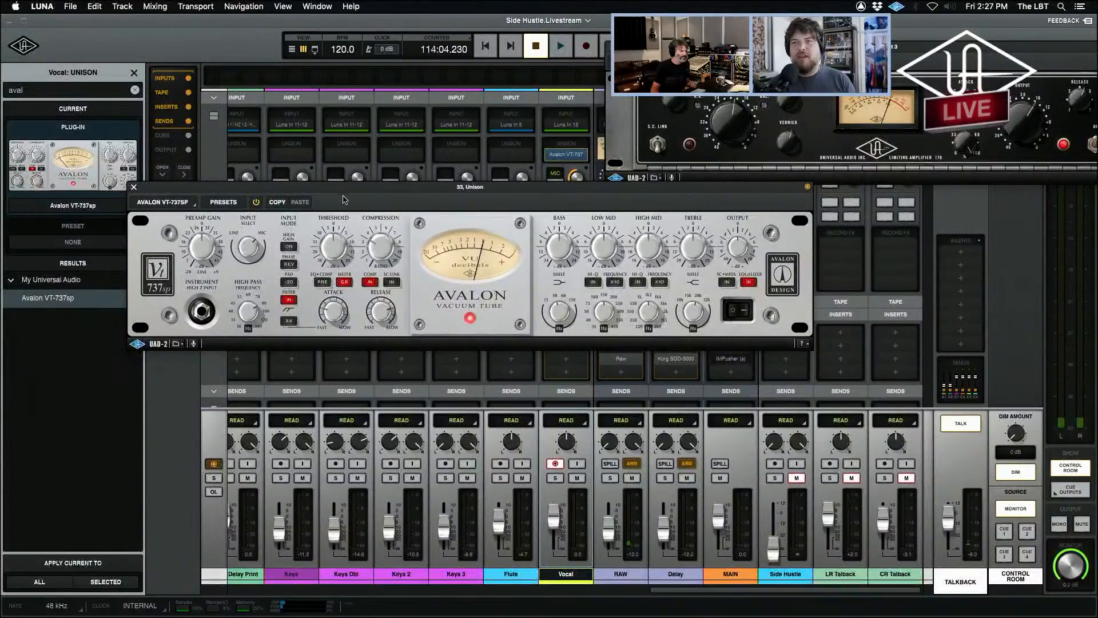
left_click_drag(339, 191, 417, 284)
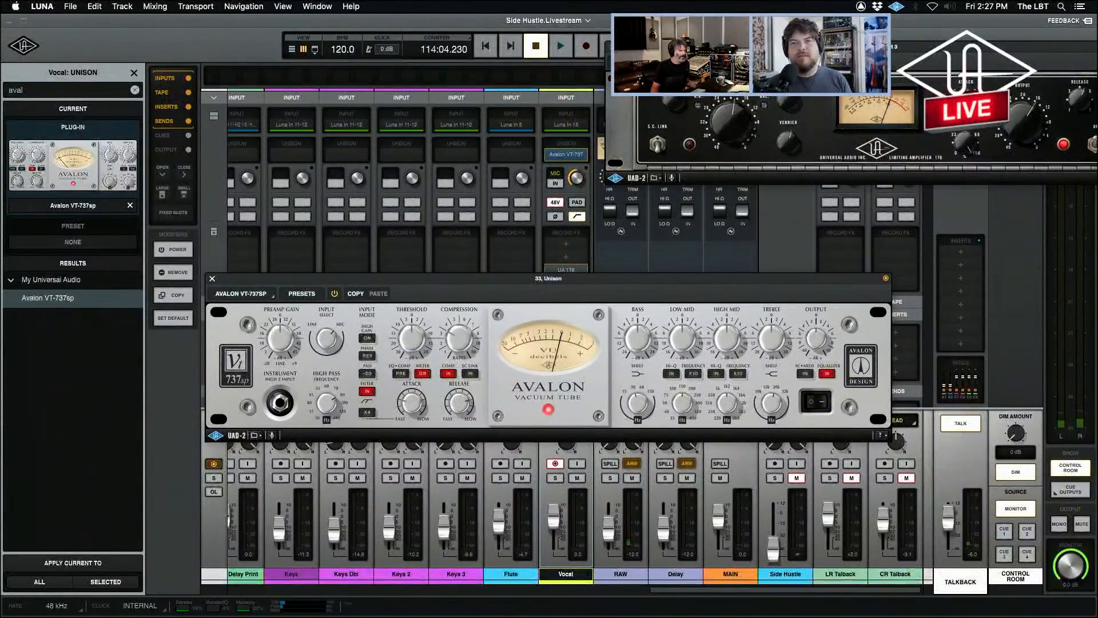
Shift the UA 176 window slightly aside, move the Avalon window lower and close it, and clear the plug-in search.
left_click_drag(723, 46, 754, 38)
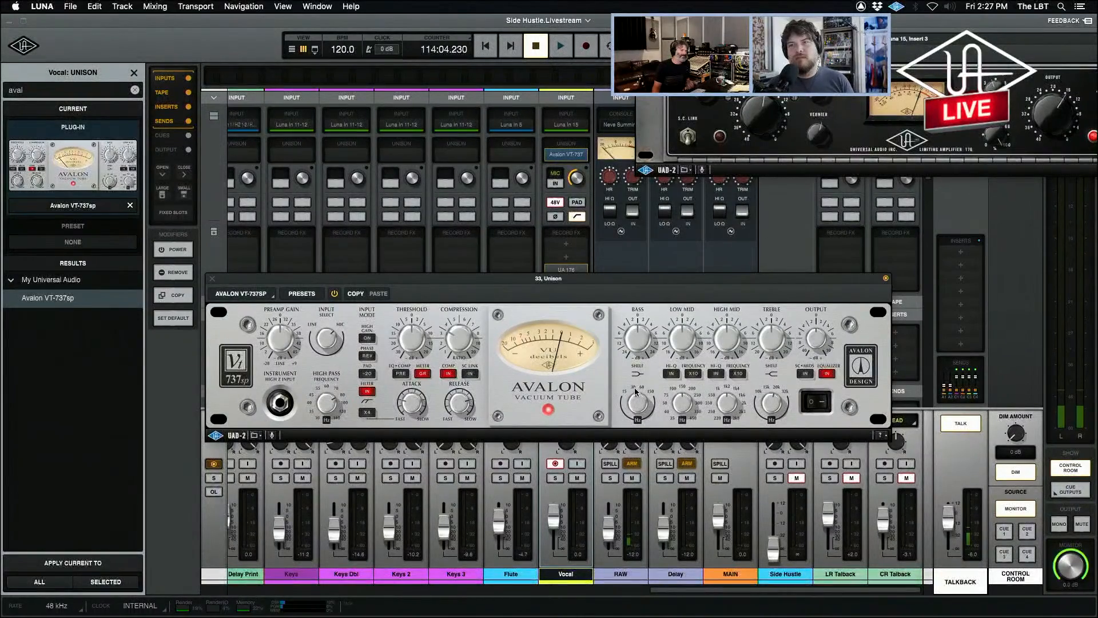
left_click_drag(581, 284, 610, 401)
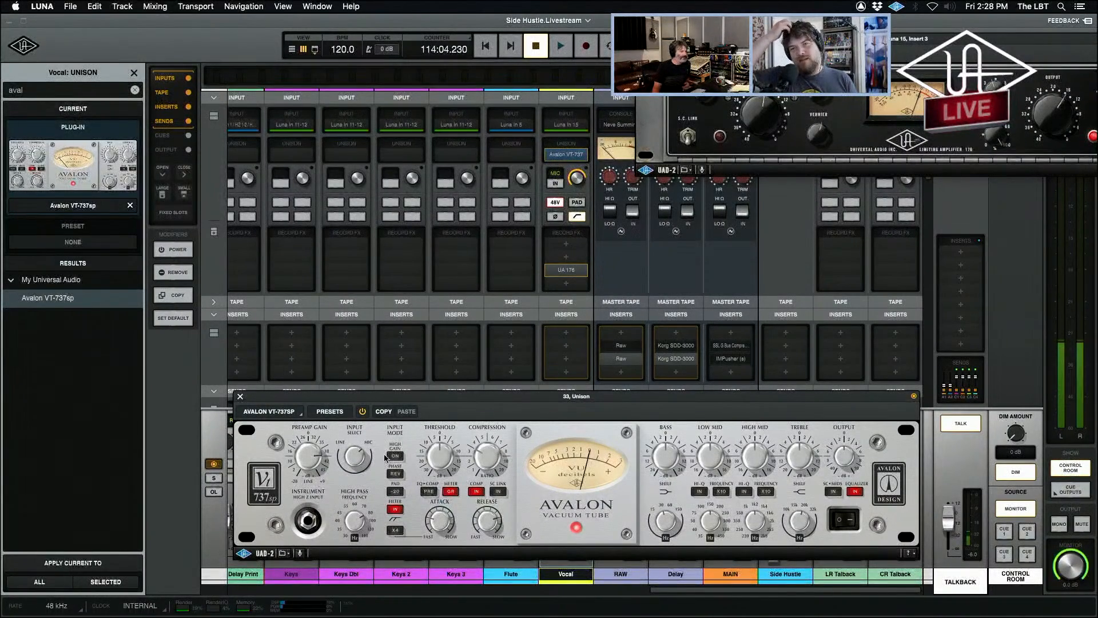
left_click(240, 397)
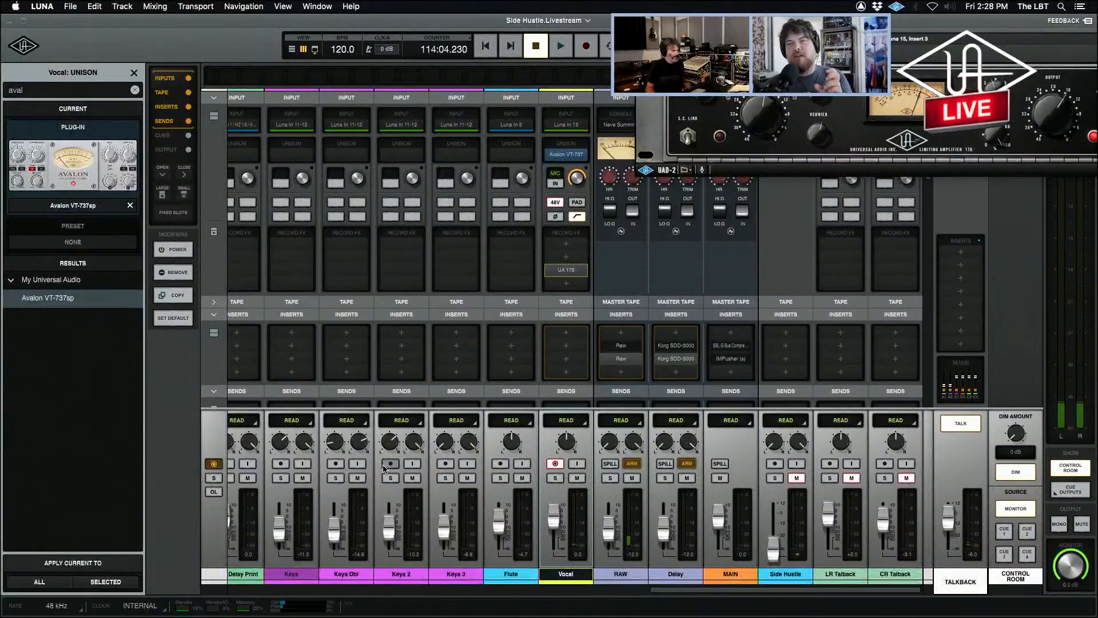
left_click(135, 89)
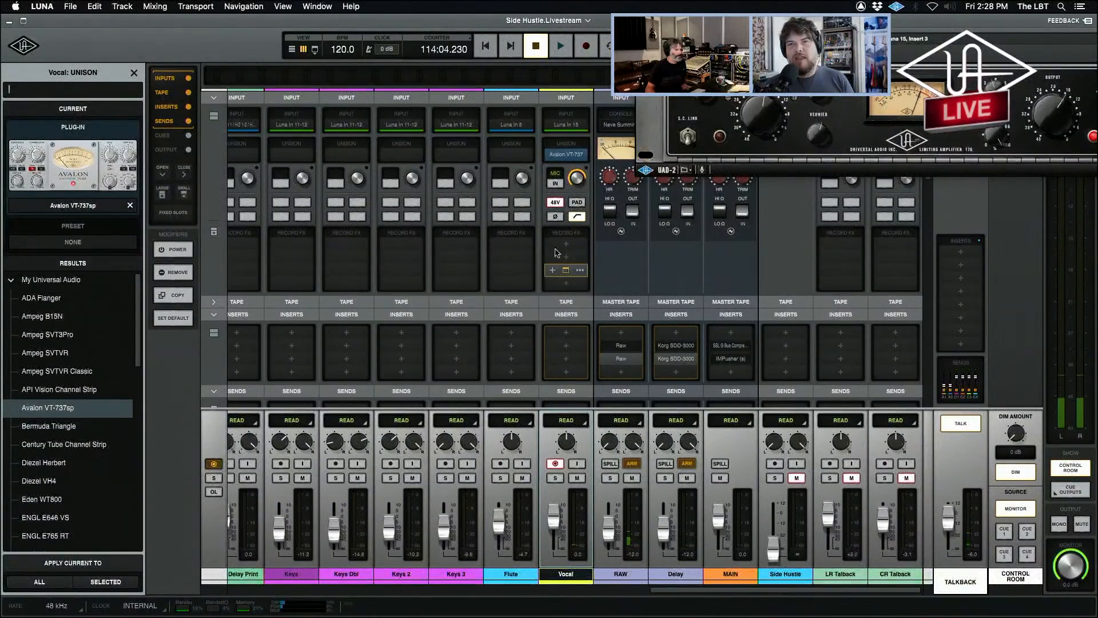
Switch off the compressor in Vocal's Avalon VT-737sp and close the plug-in window.
left_click(565, 154)
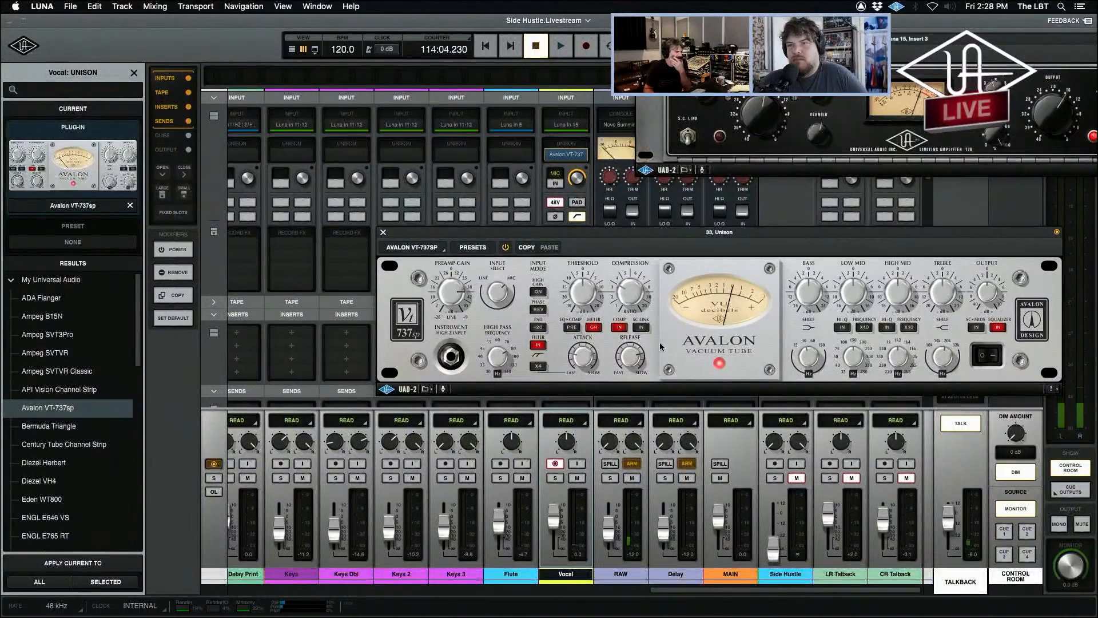
left_click(620, 329)
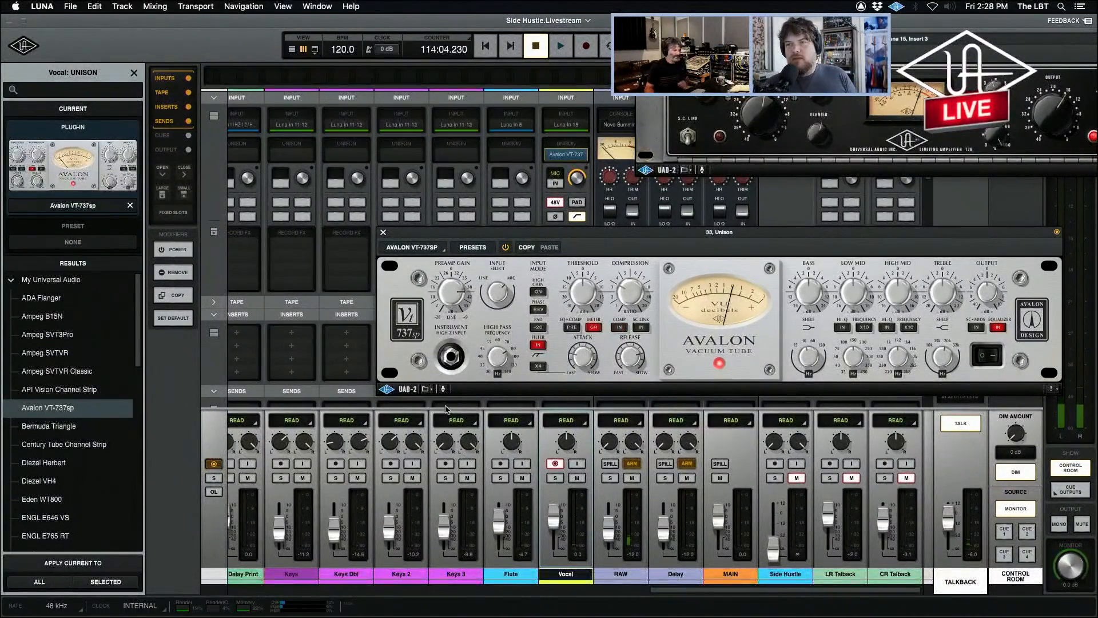
left_click(383, 232)
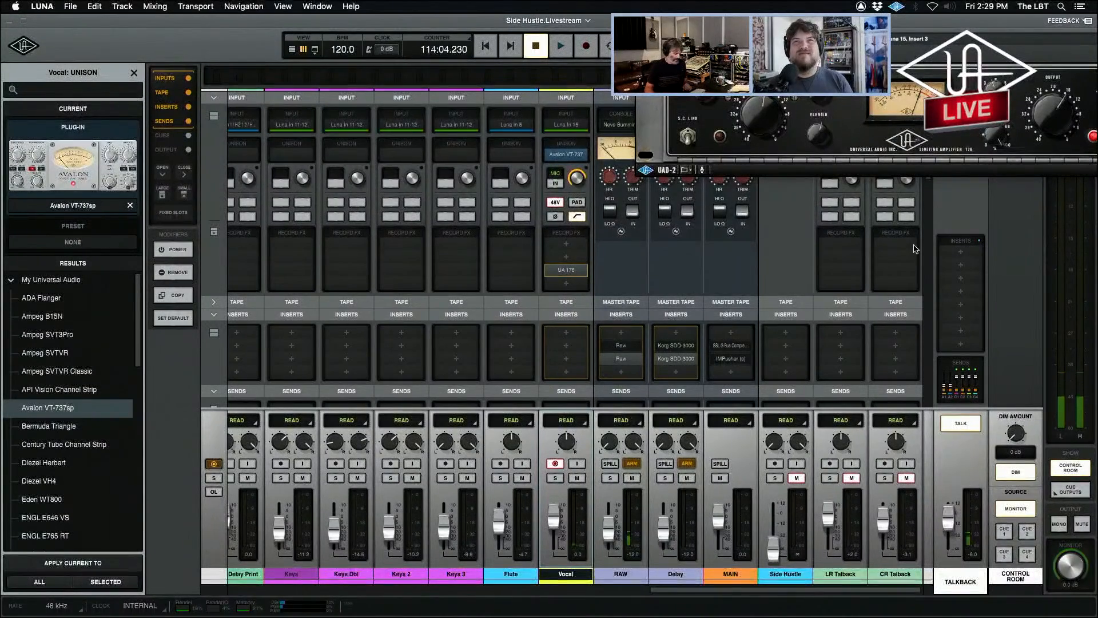
Add a new version to the Vocal track in the timeline, turn talkback off, and start recording through the Avalon.
key("super+equal")
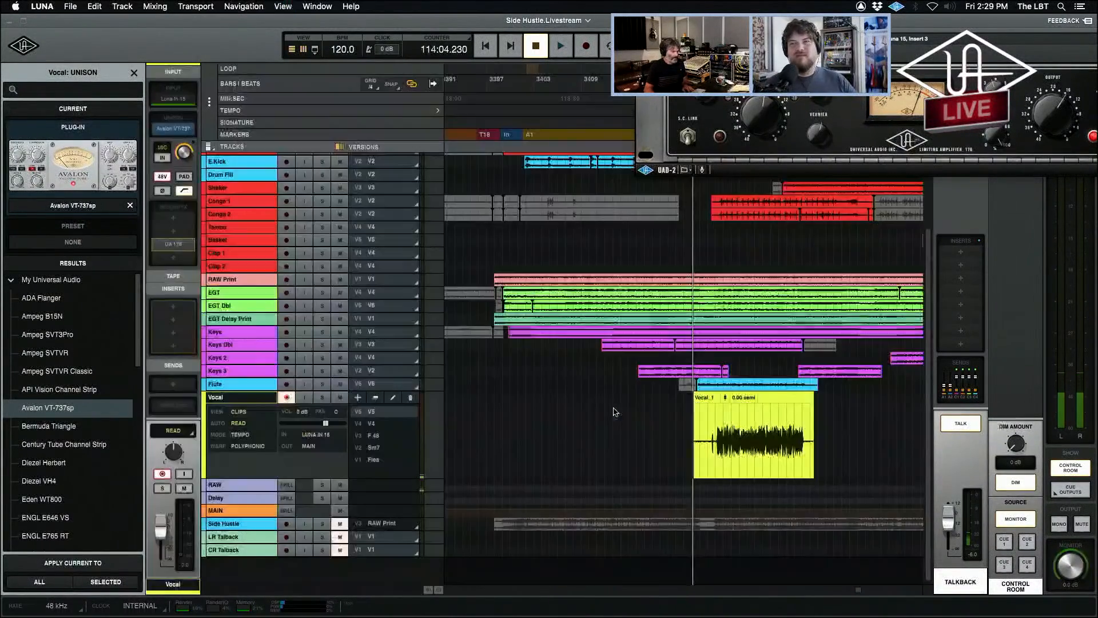
left_click(359, 398)
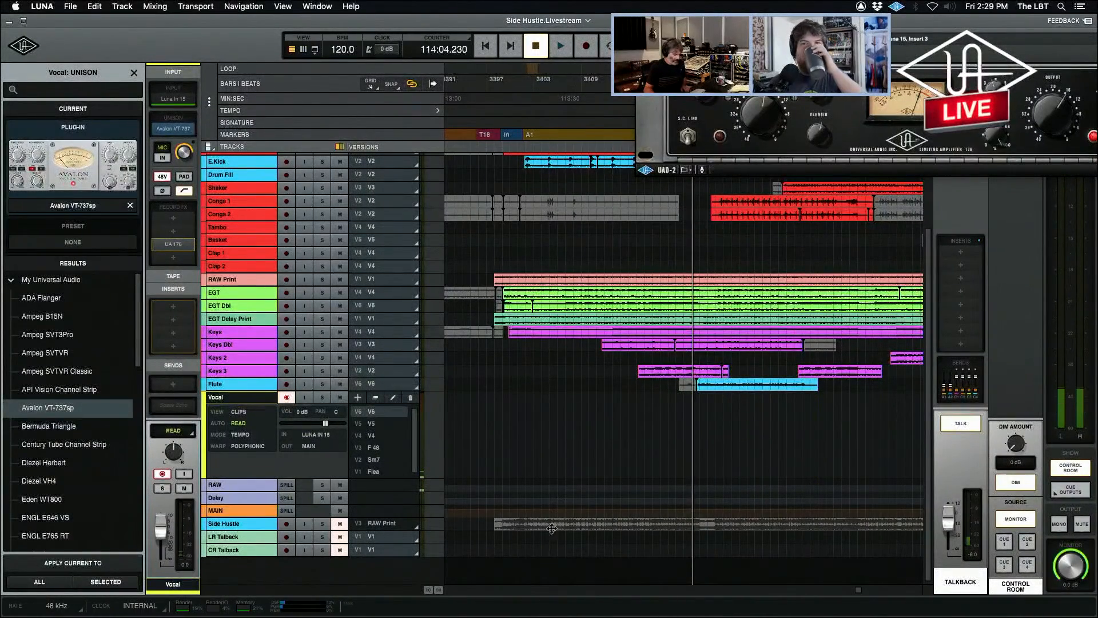
left_click(968, 426)
key("super+space")
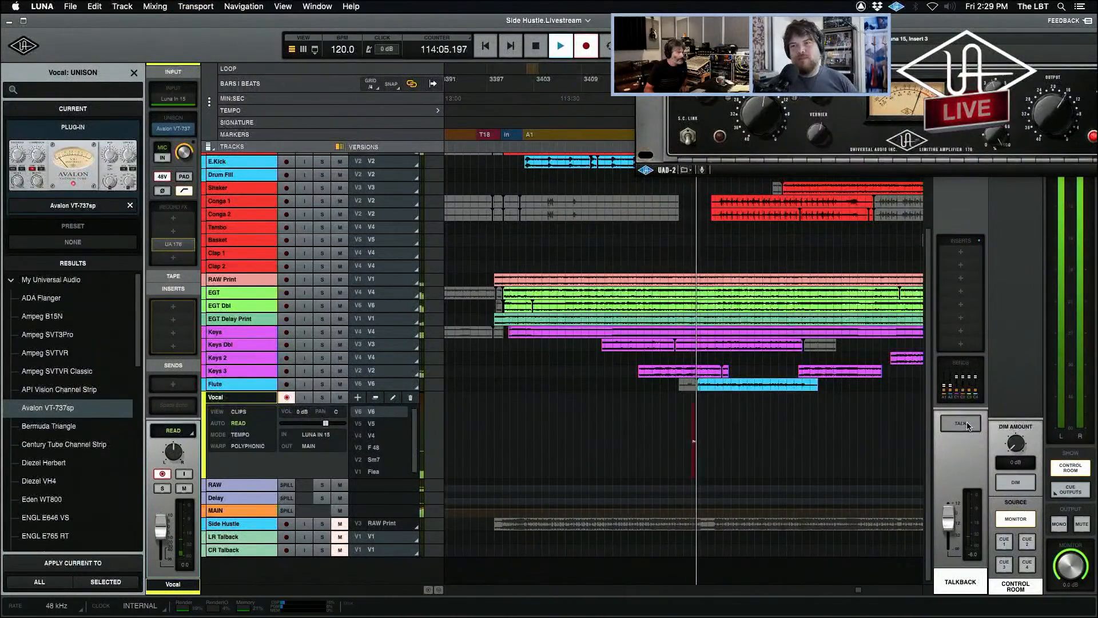
Close the plug-in browser and show Vocal's Avalon window in the mixer during the take, placed over the middle channels.
left_click(134, 74)
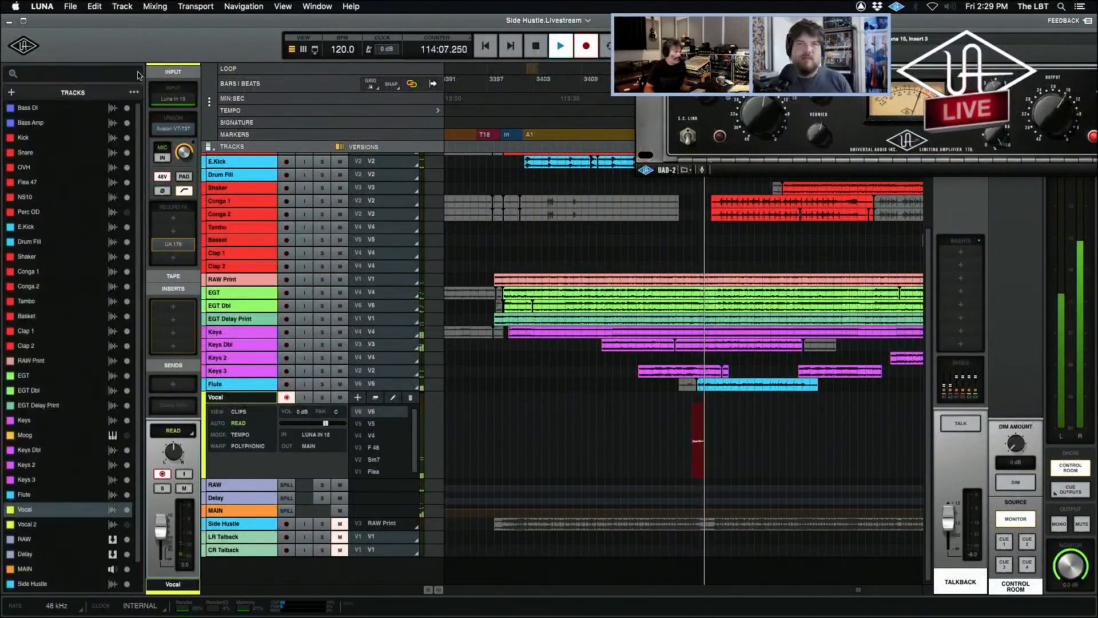
key("super+equal")
left_click(566, 154)
left_click_drag(518, 244, 371, 224)
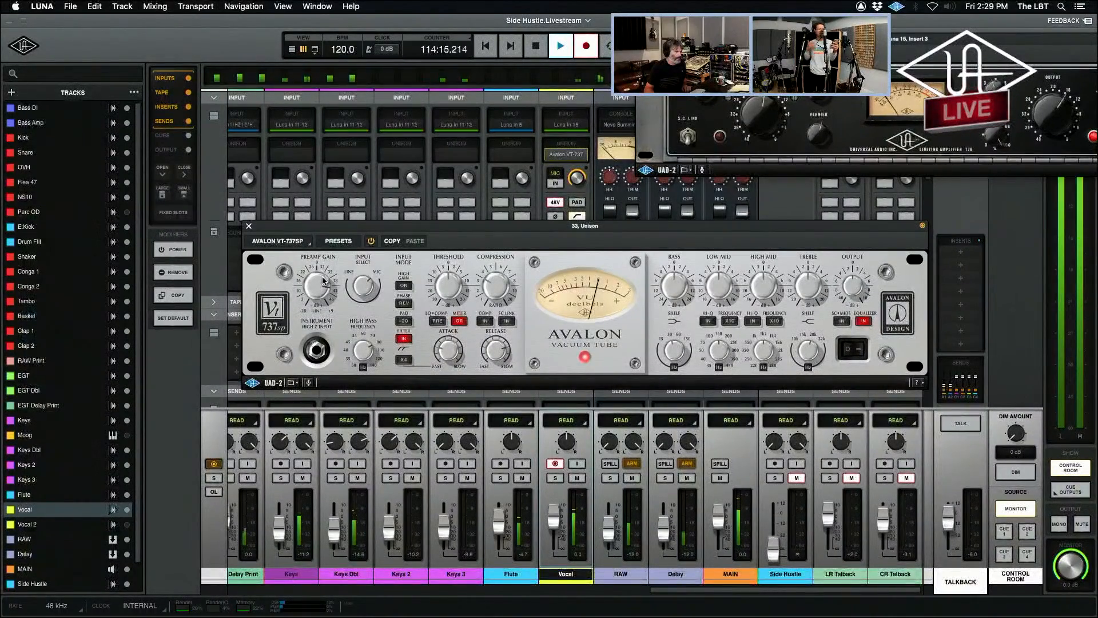
Stop recording the Avalon vocal take and turn talkback back on.
left_click(959, 426)
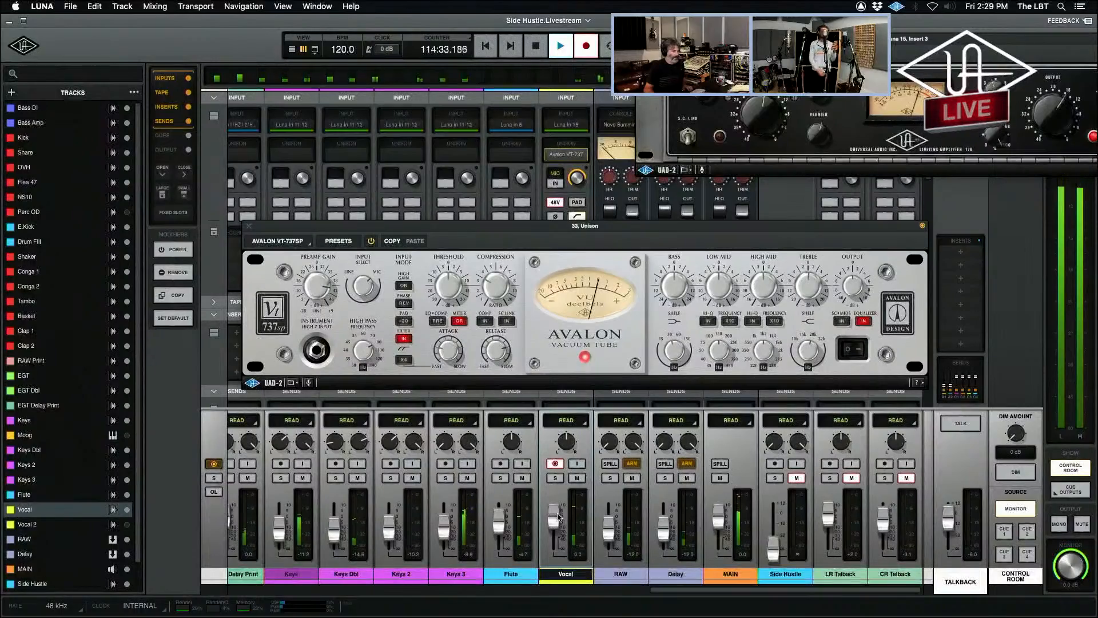
key("space")
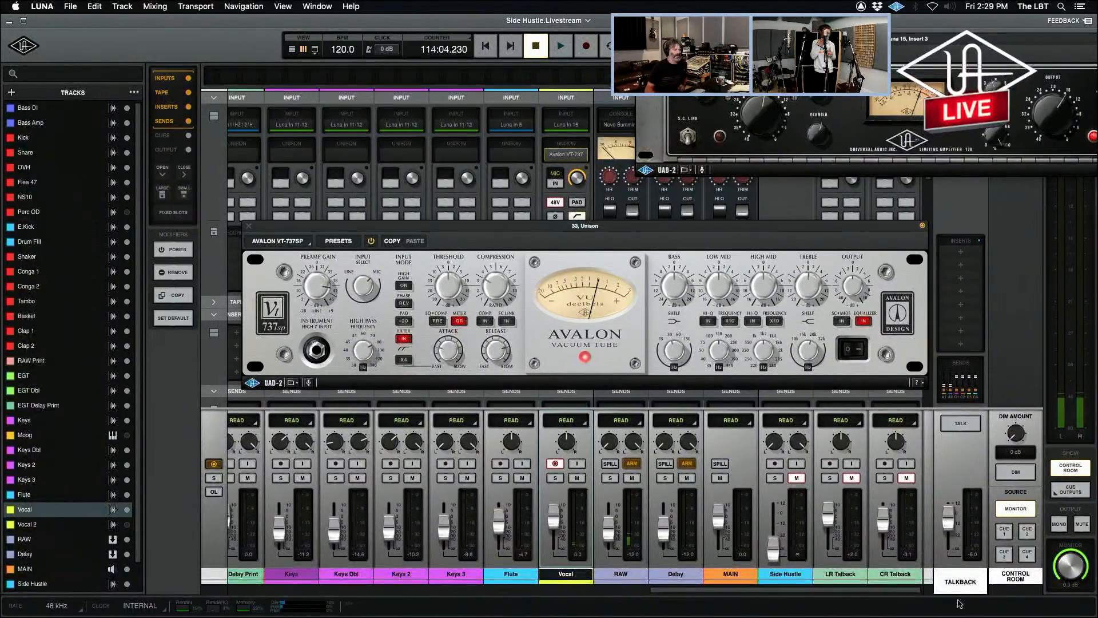
left_click(966, 425)
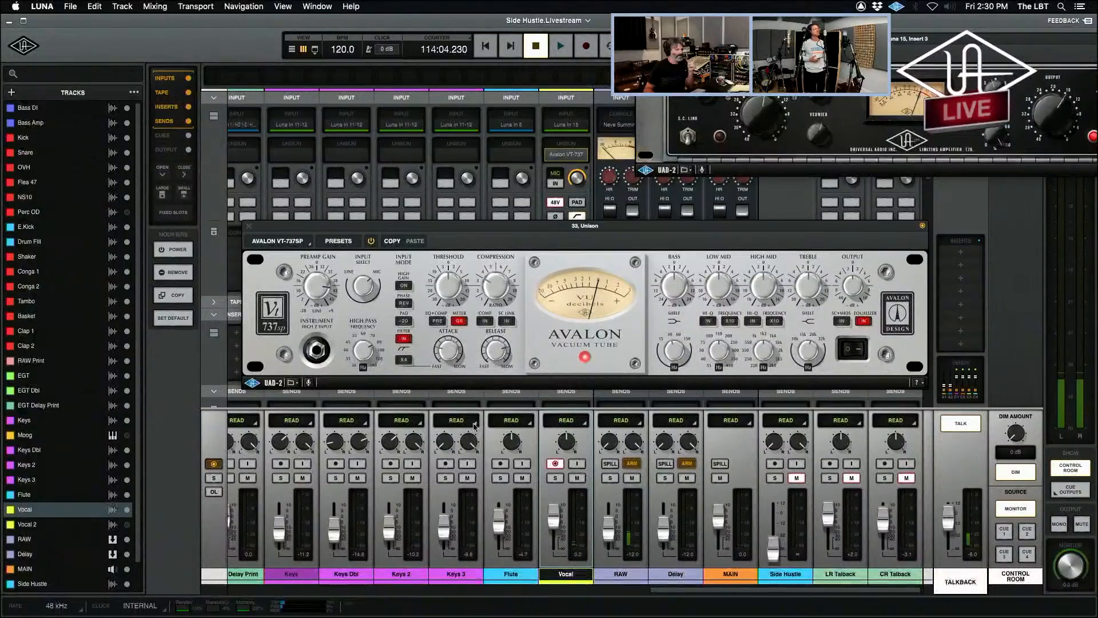
Disarm the Vocal track and play its V6 take in the timeline from where the singing begins.
left_click(556, 464)
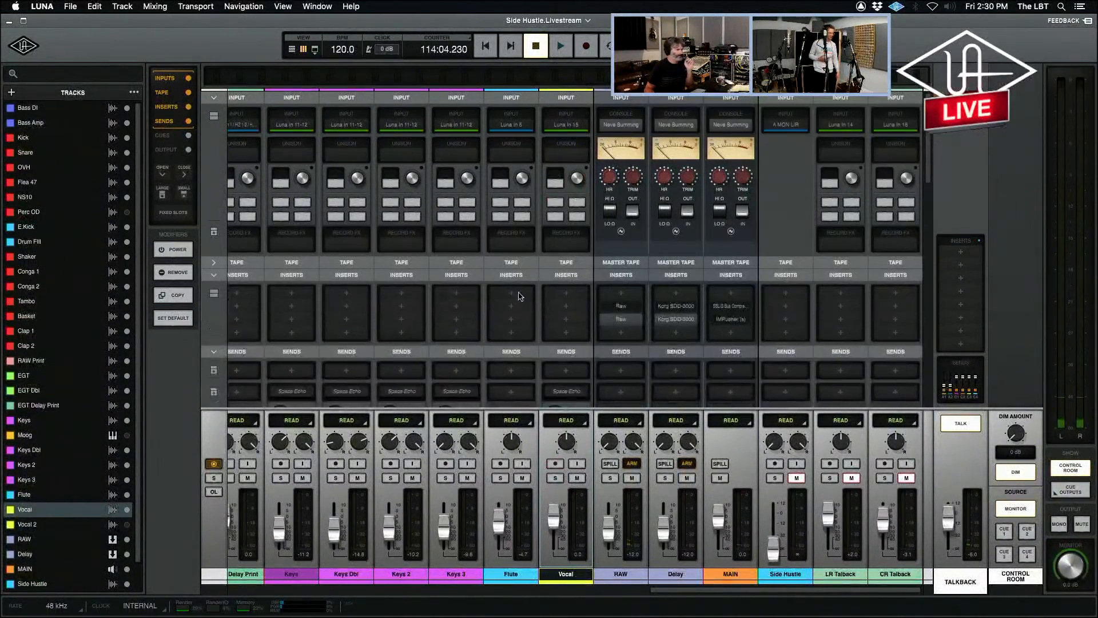
key("super+equal")
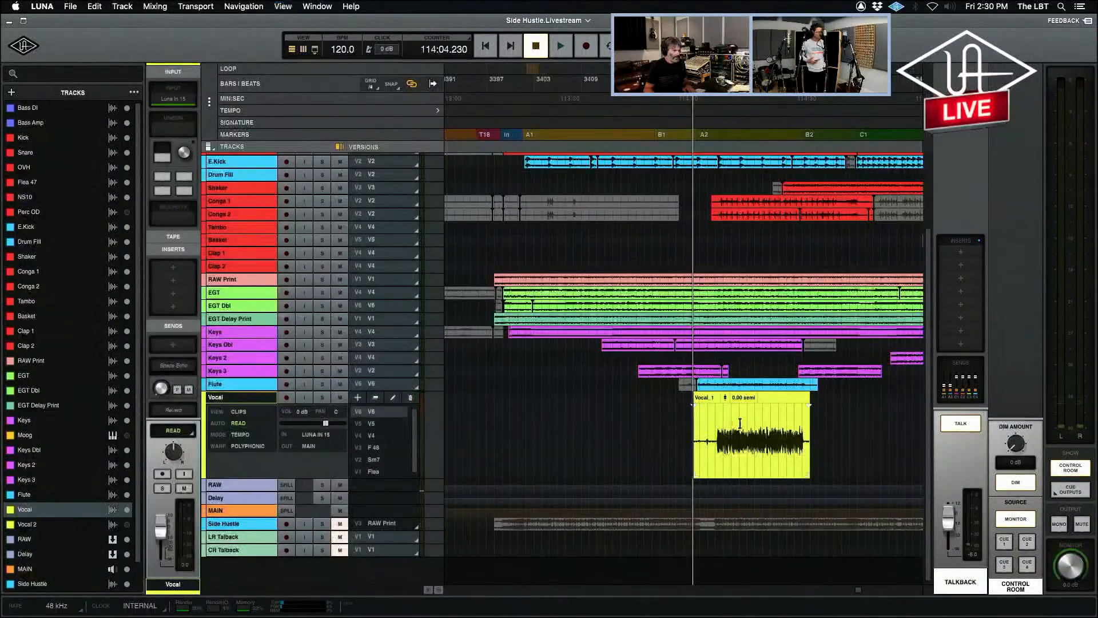
left_click(723, 426)
key("space")
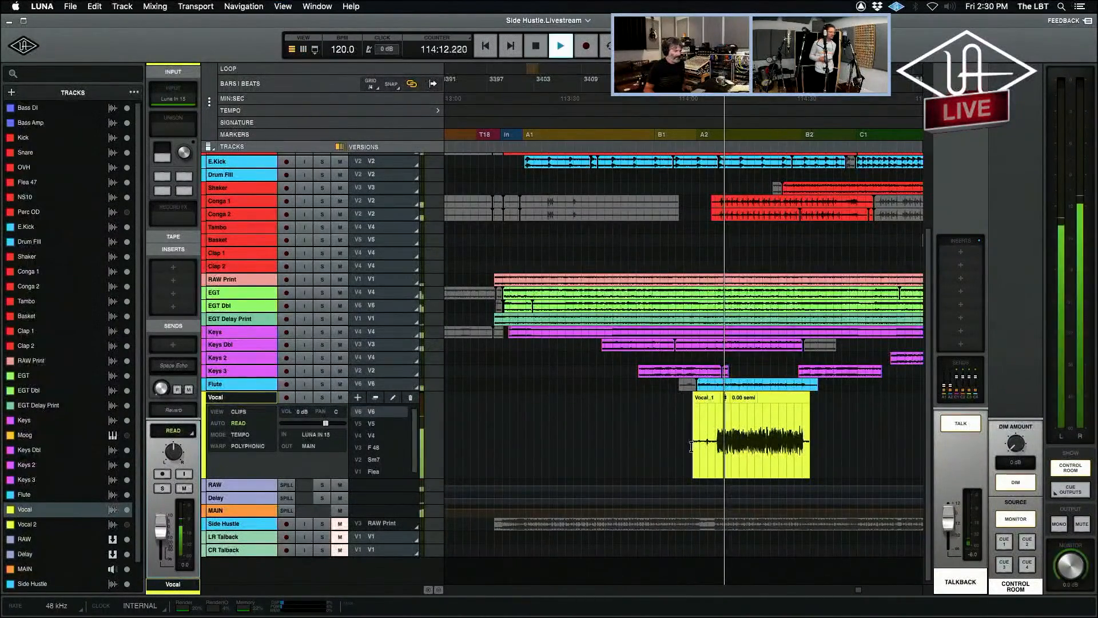
Switch the Vocal track to version V5 during playback, and restart playback with the F 48 version.
left_click(385, 424)
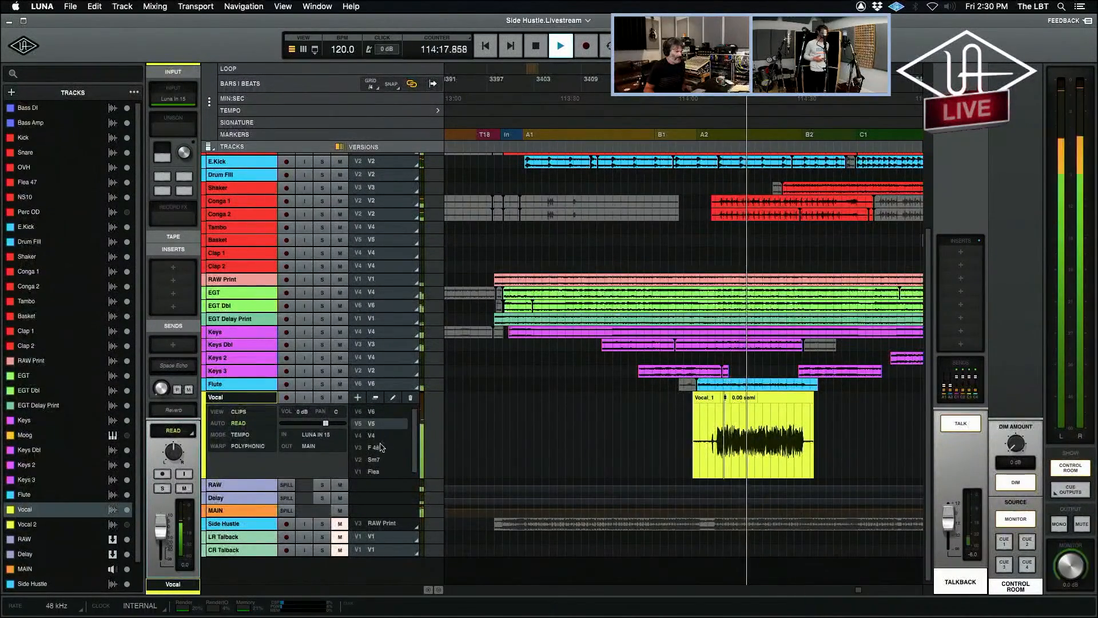
key("space")
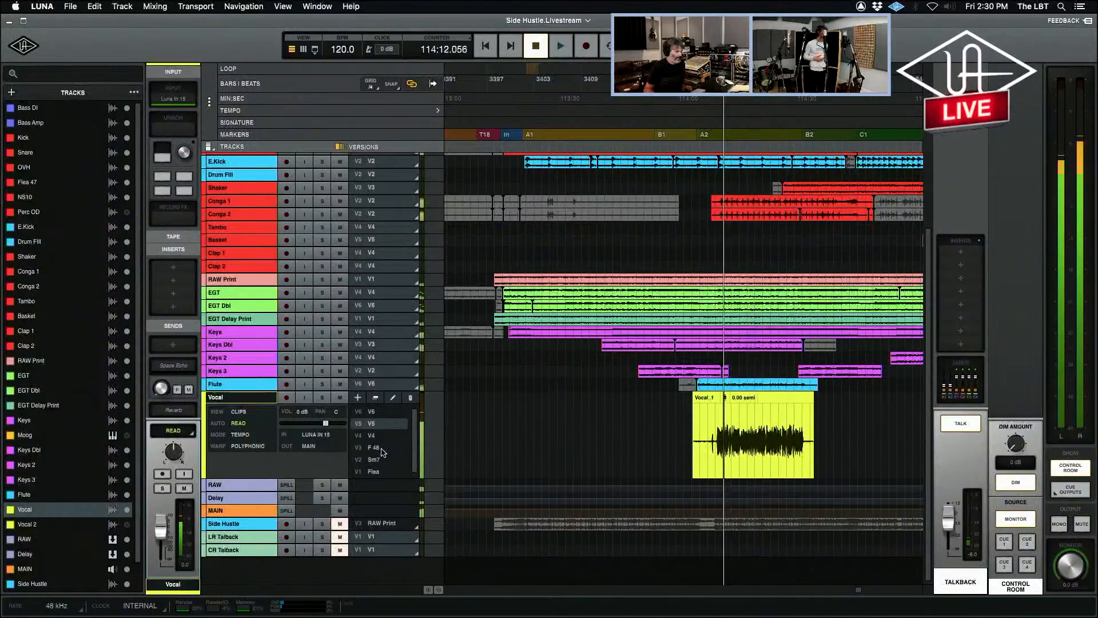
left_click(381, 449)
key("space")
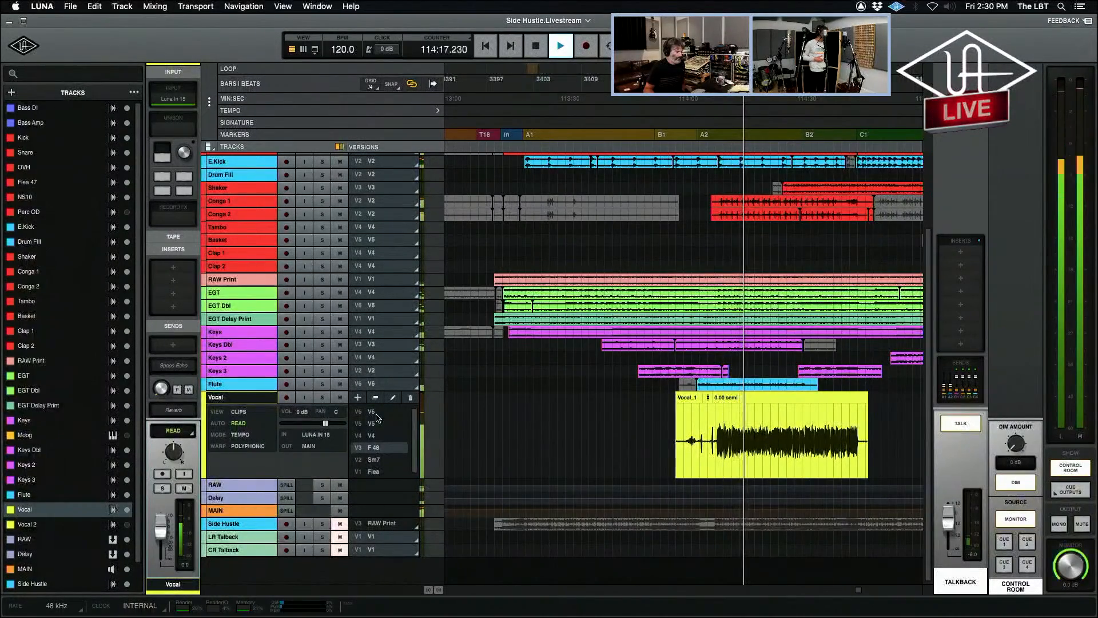
Compare Vocal versions V6, F 48 and V5 by switching between them while the song plays.
left_click(376, 426)
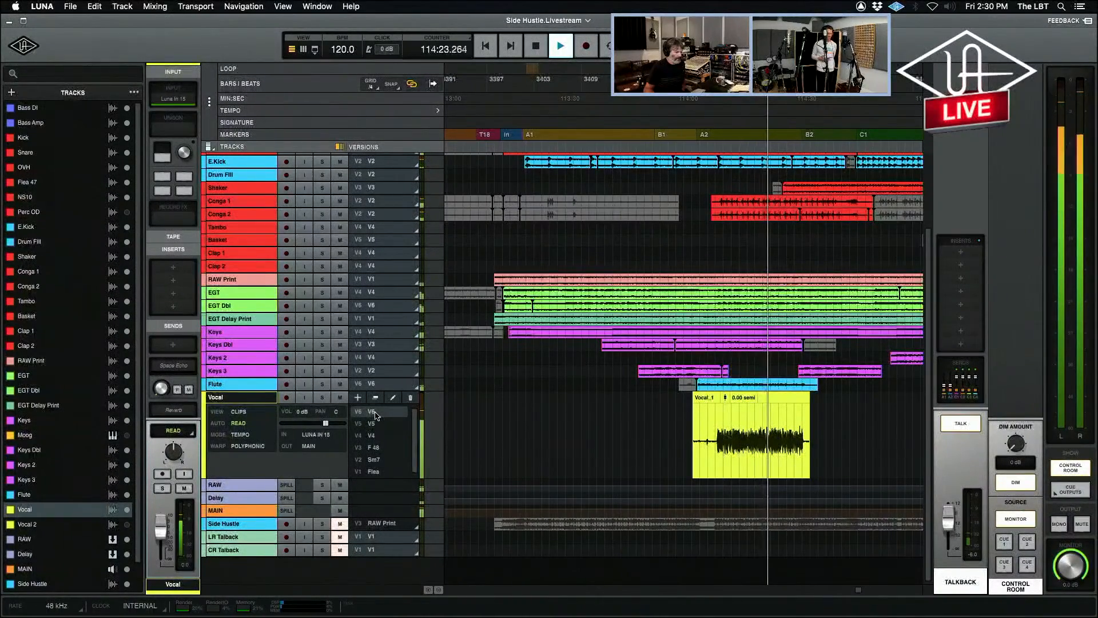
left_click(377, 449)
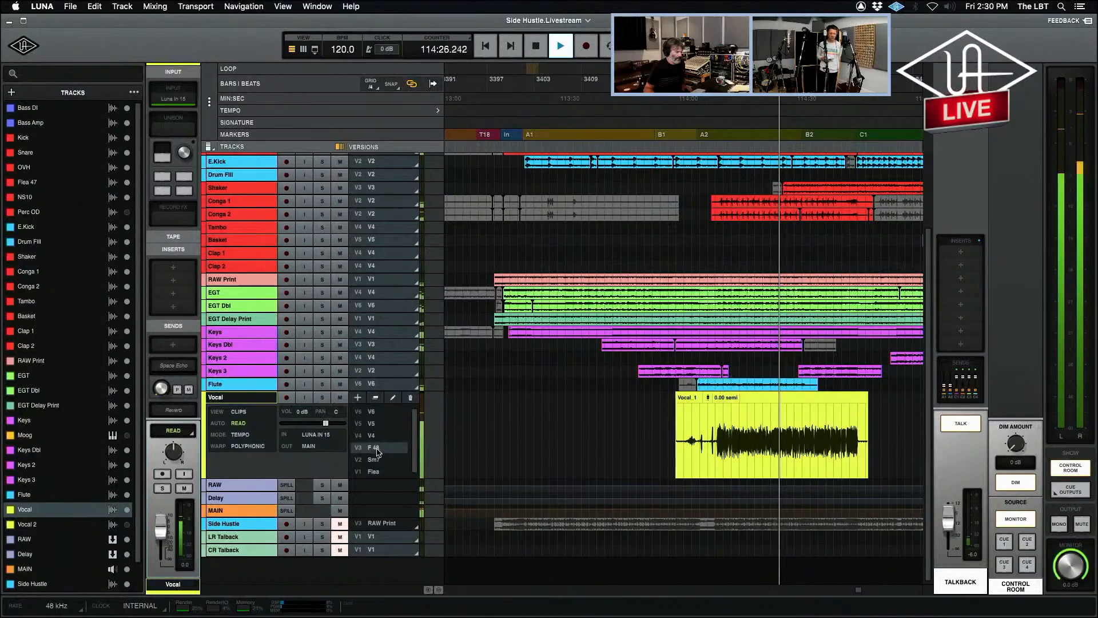
left_click(364, 424)
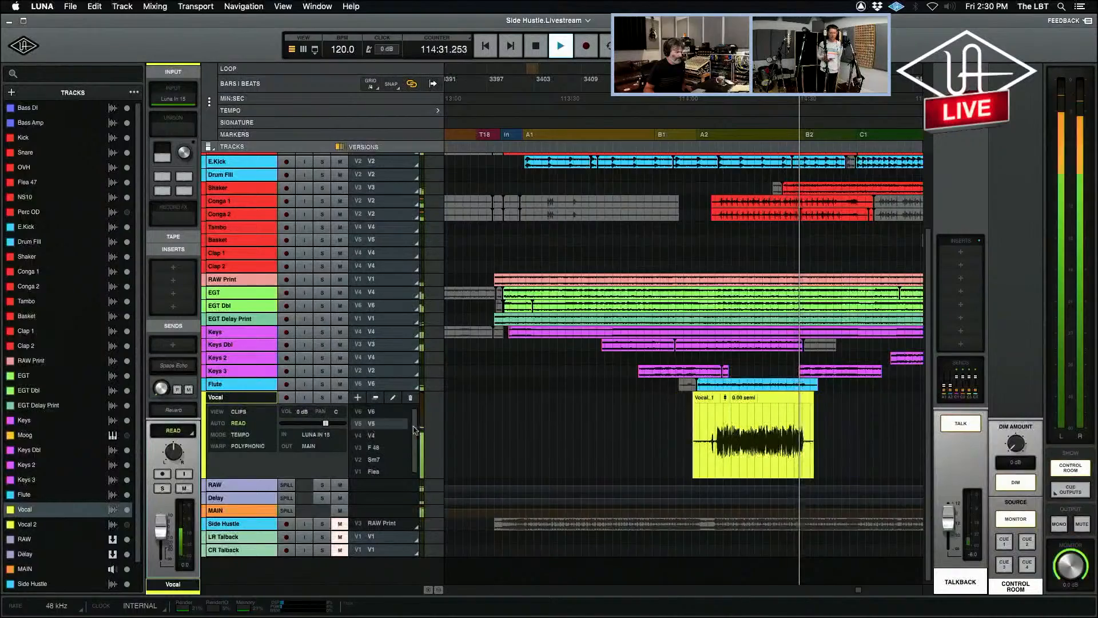
Play from further into the vocal clip and compare versions V5, V6 and F 48 on the Vocal track.
left_click(747, 437)
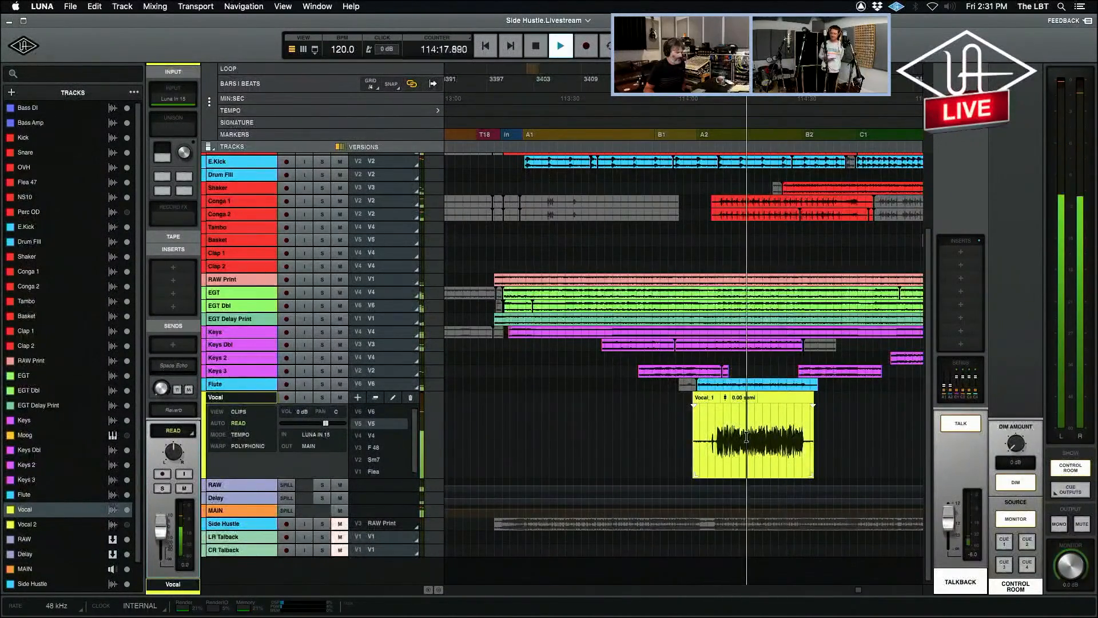
left_click(372, 411)
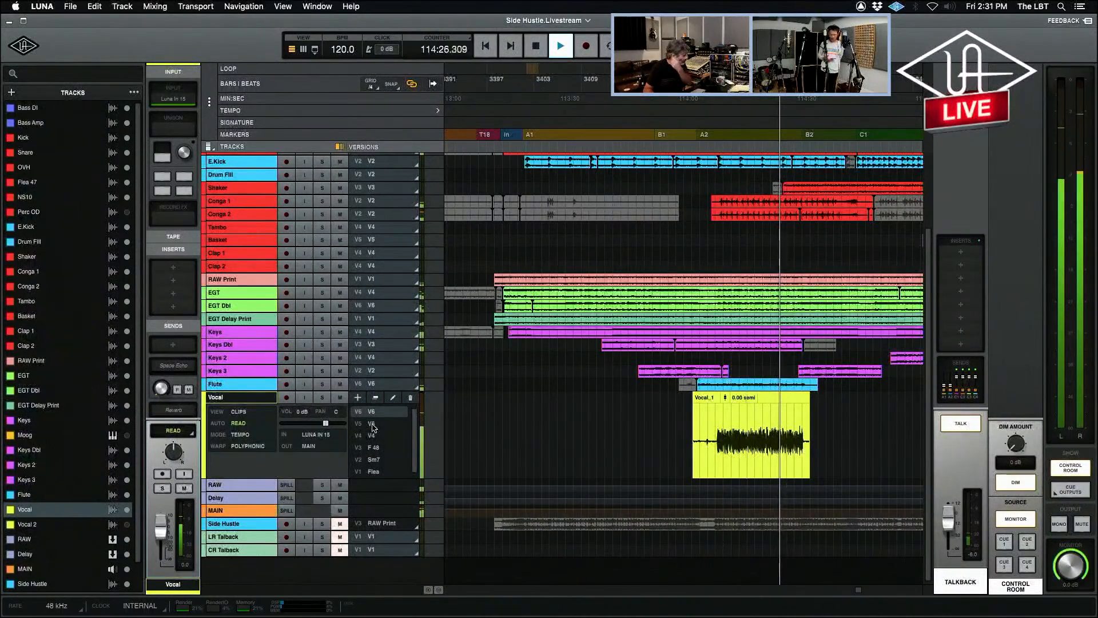
left_click(372, 424)
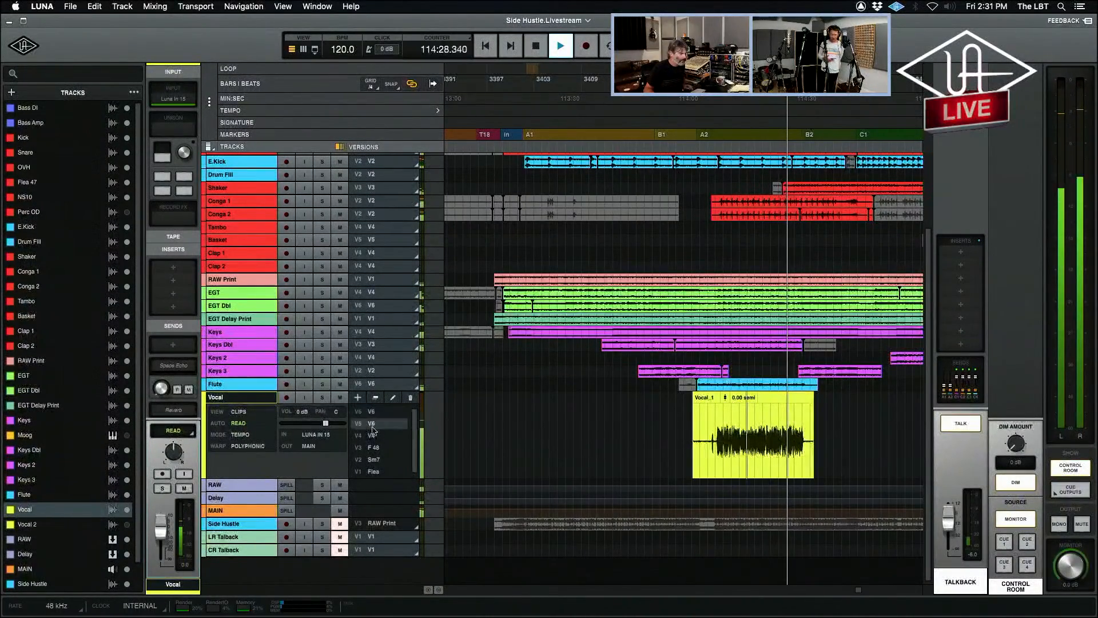
left_click(374, 448)
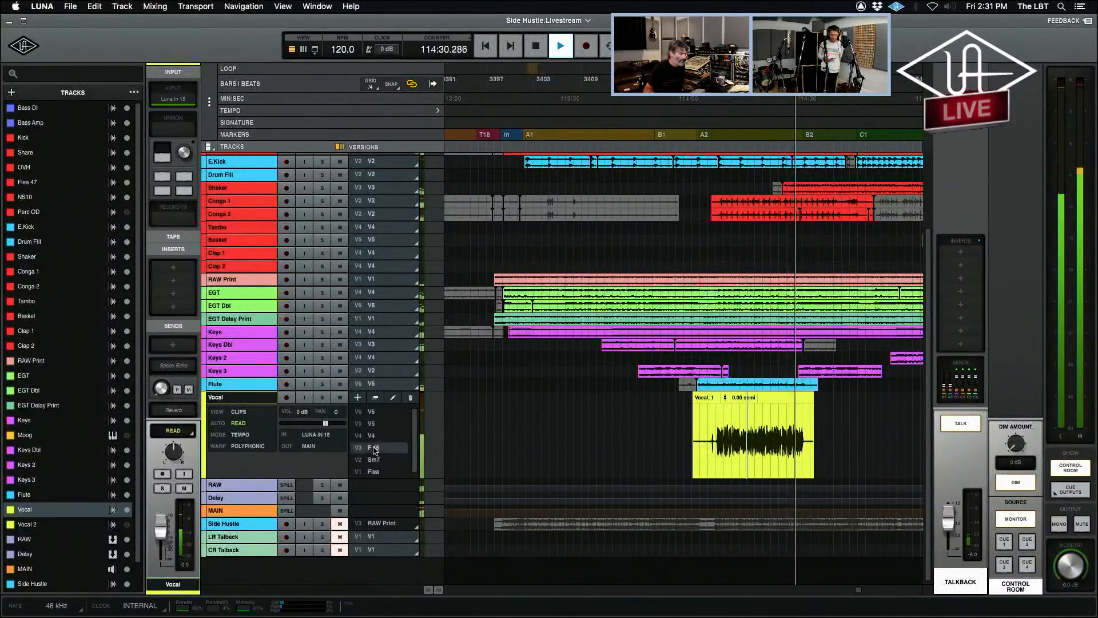
Restart playback with F 48 and alternate the Vocal track between versions V6, V4 and V5, ending on V6.
key("space")
key("space")
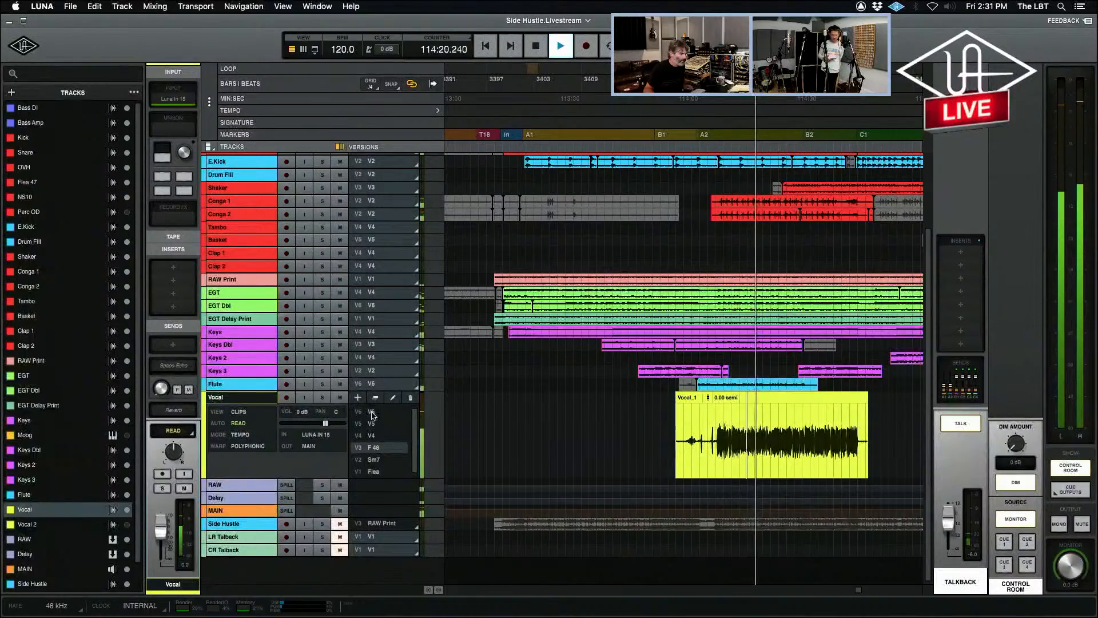
left_click(372, 412)
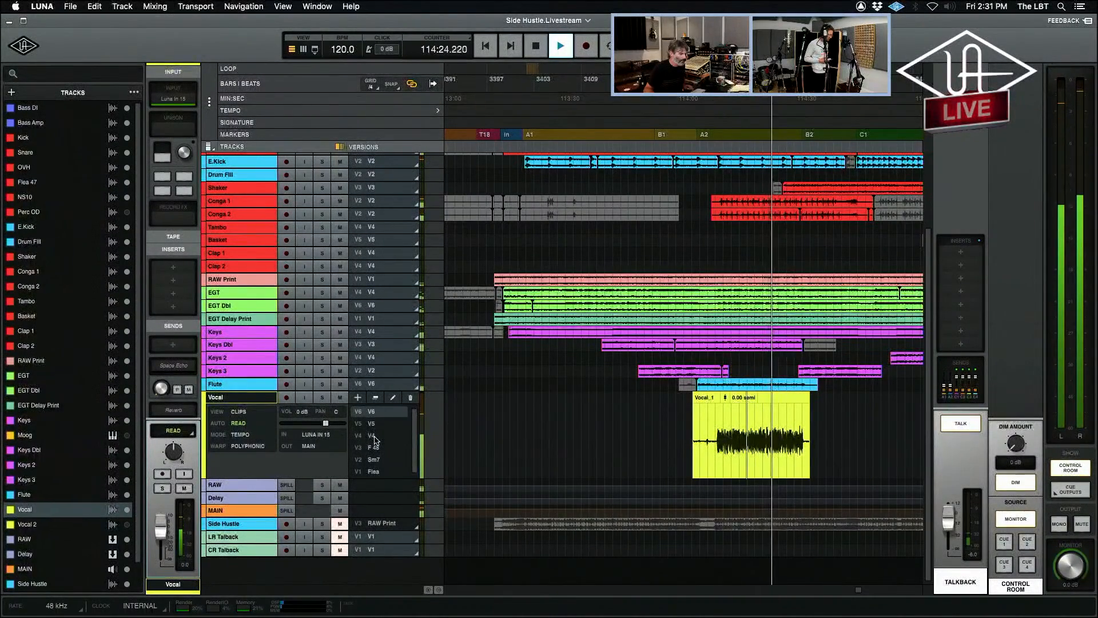
left_click(374, 435)
left_click(380, 426)
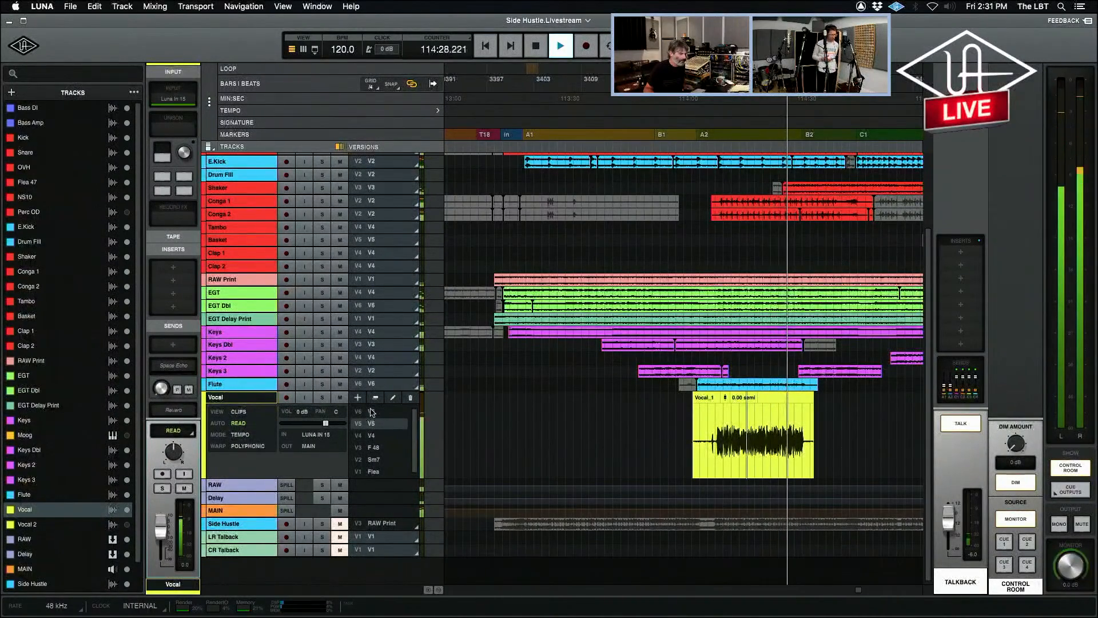
left_click(372, 412)
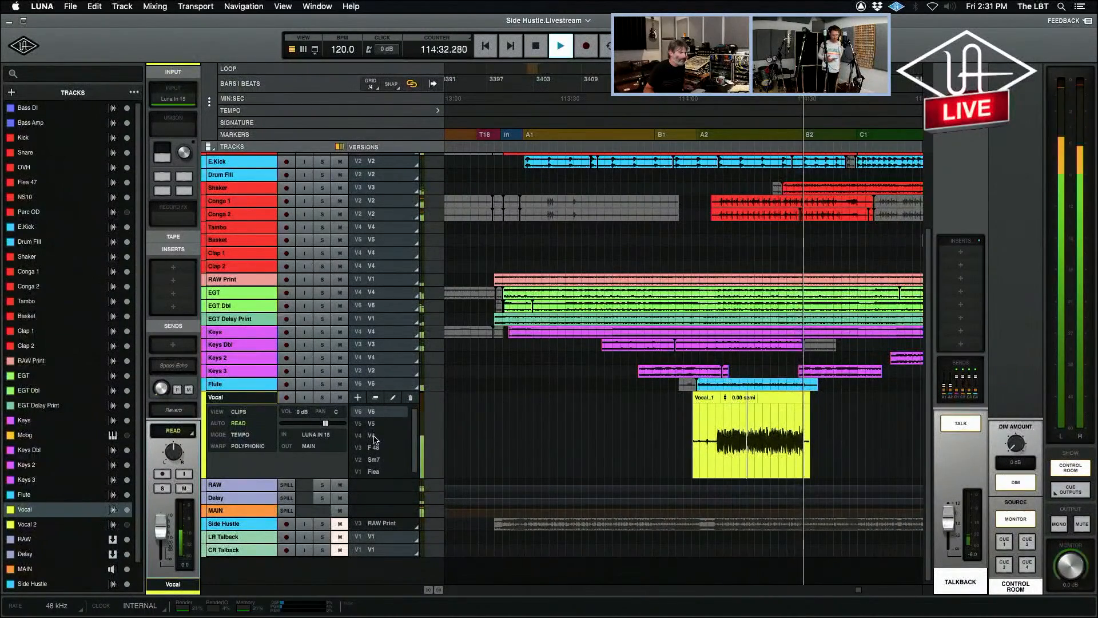
Stop playback and switch the Vocal track between versions F 48, V5, V4 and V6, ending on F 48.
key("space")
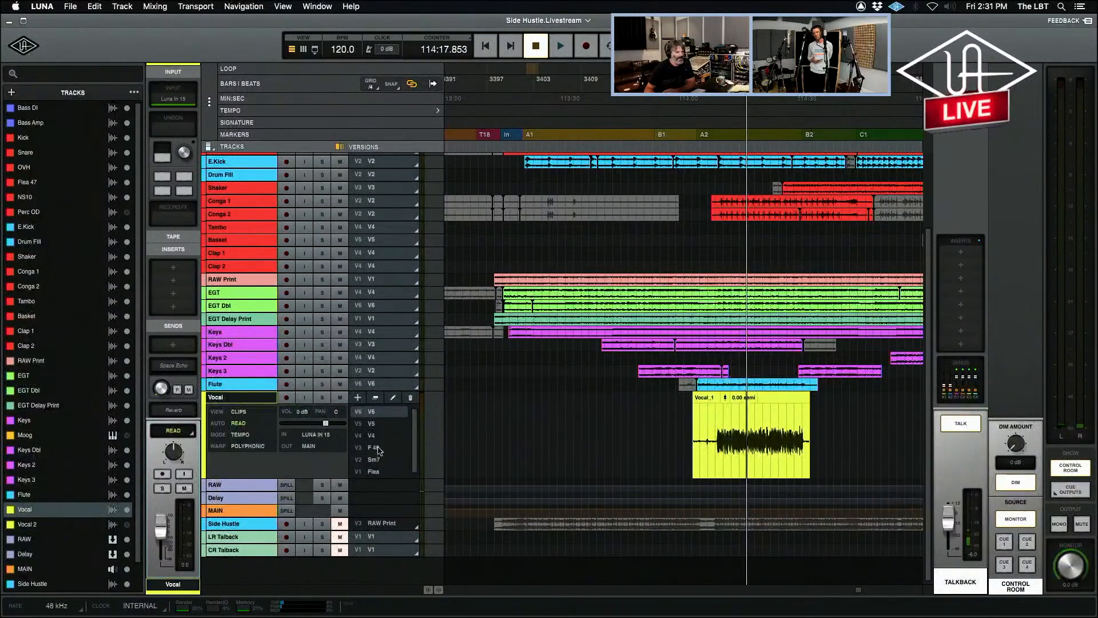
left_click(377, 447)
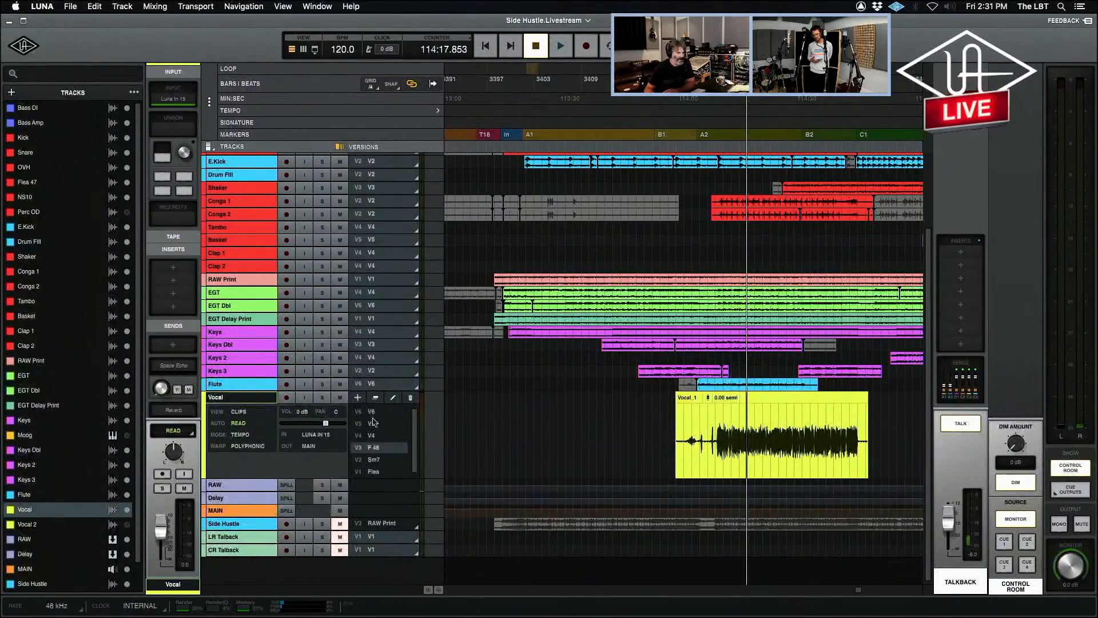
left_click(373, 423)
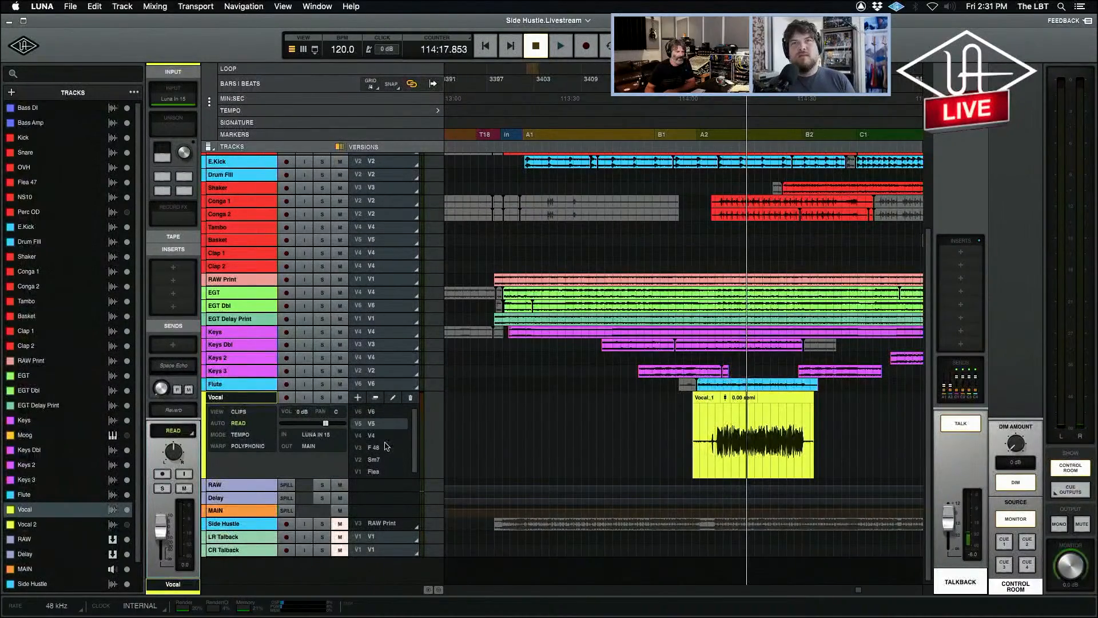
left_click(383, 437)
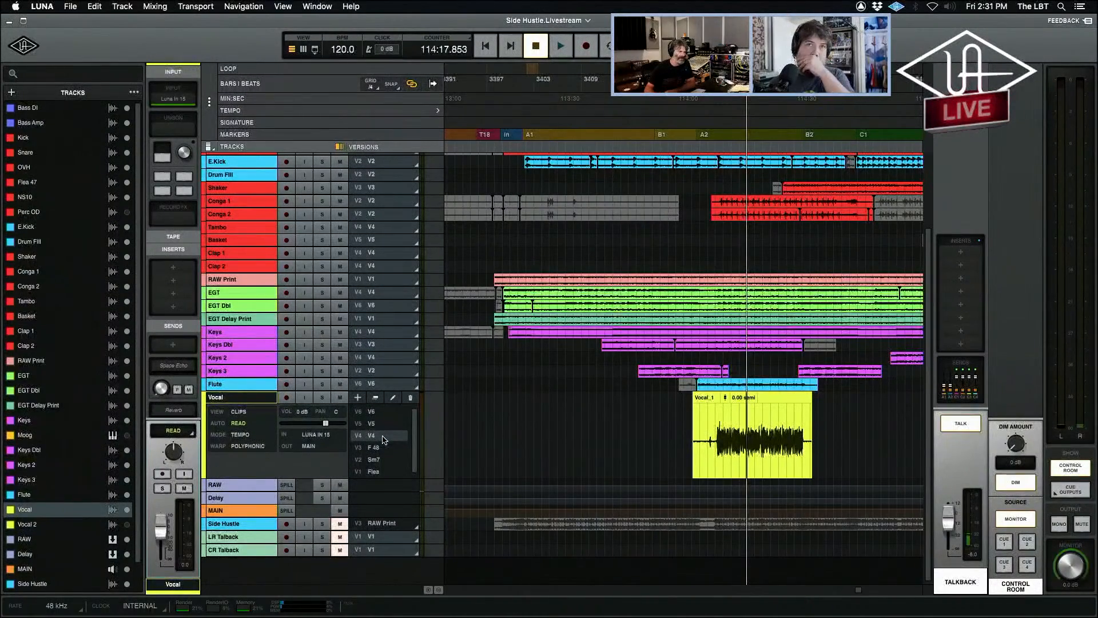
left_click(373, 424)
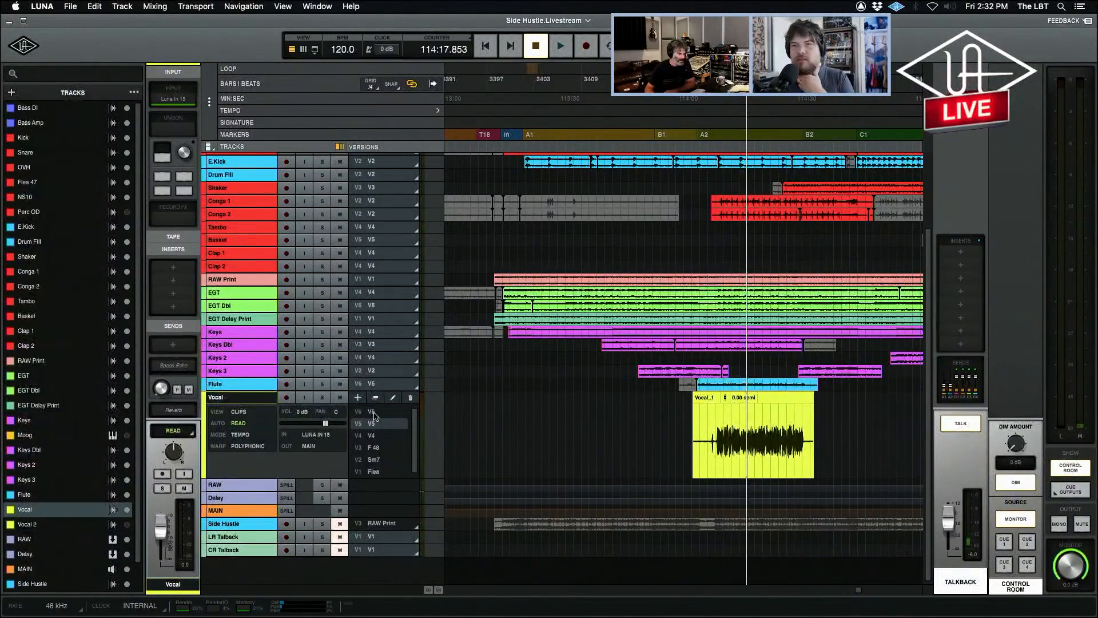
left_click(373, 412)
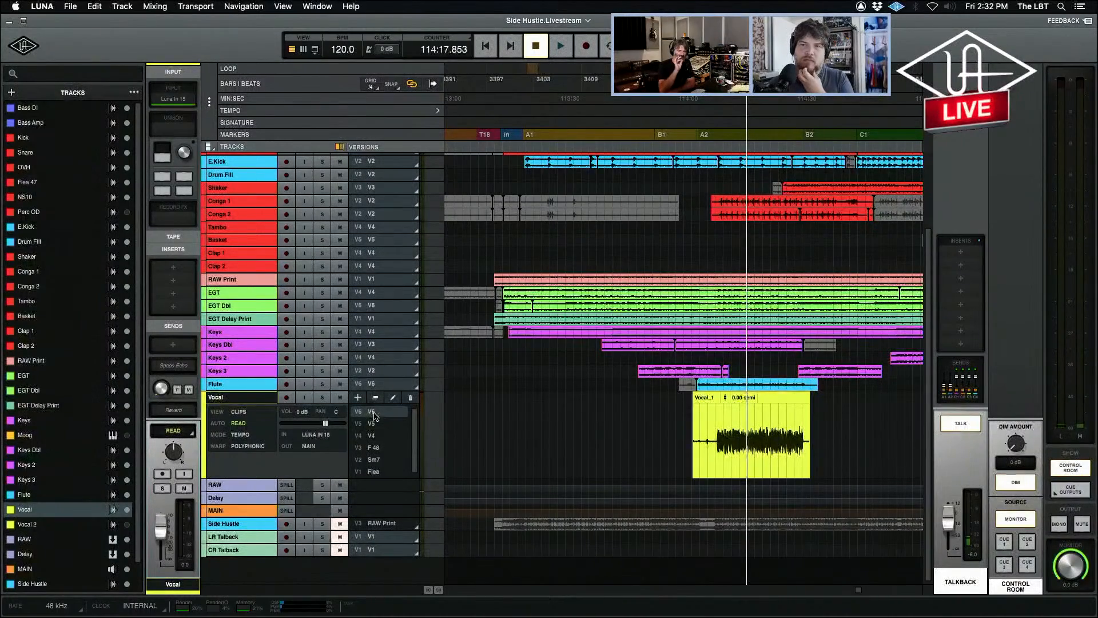
left_click(377, 449)
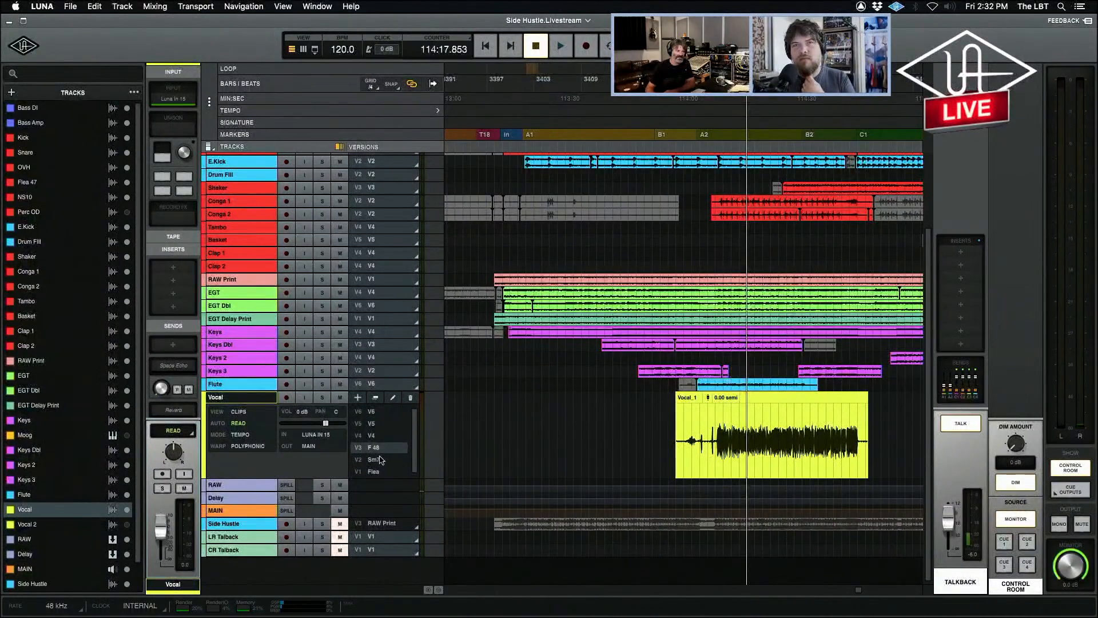
left_click(377, 412)
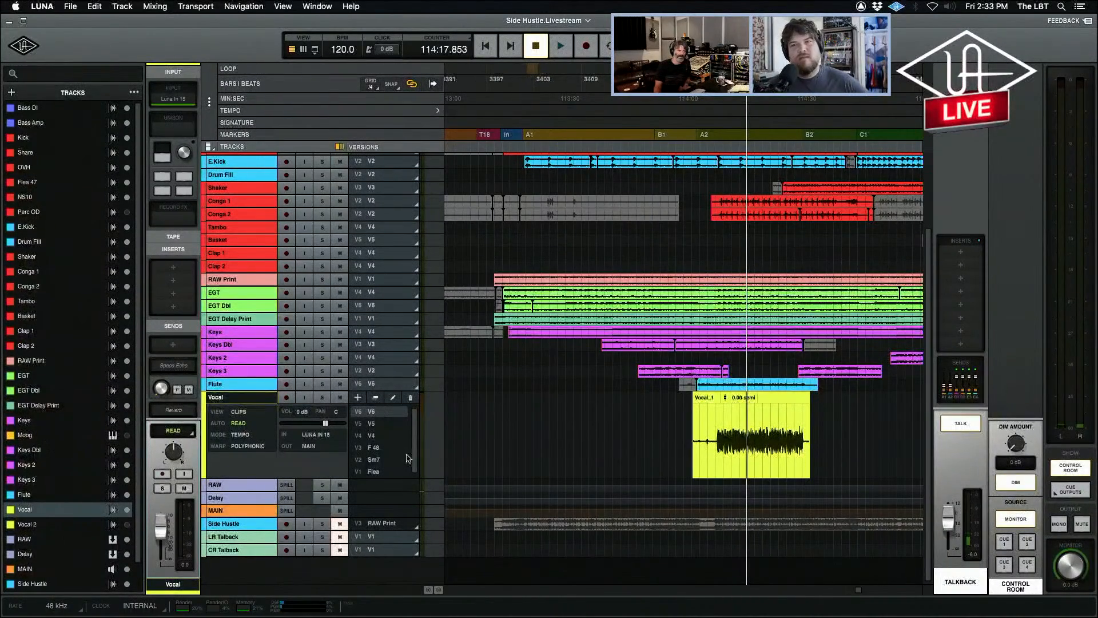
left_click(371, 449)
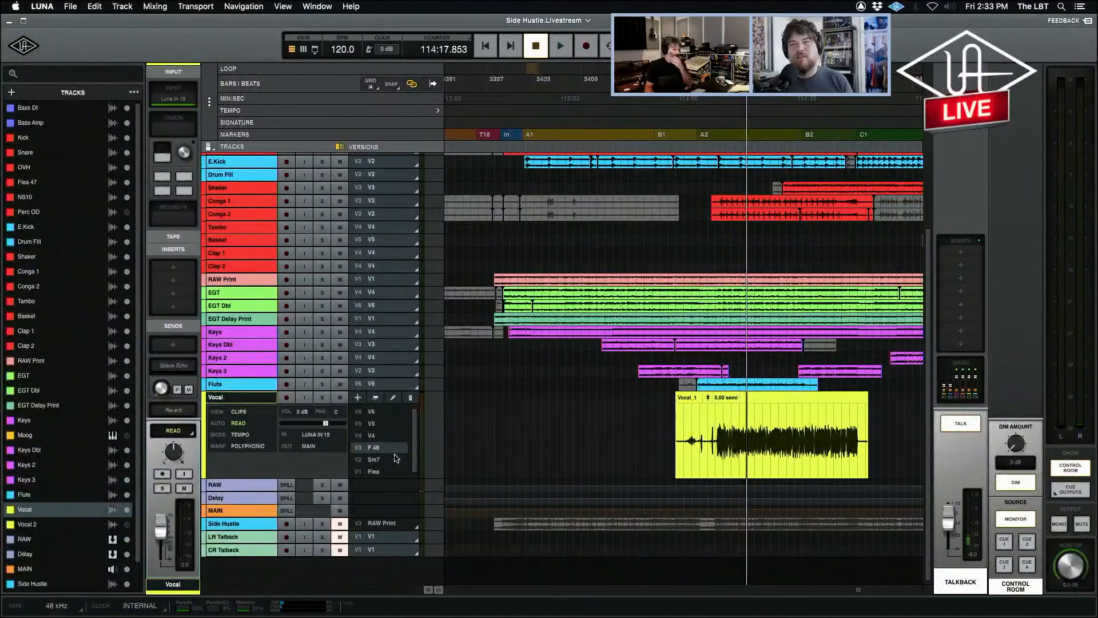
Record-enable the Vocal track in the mixer and remove the Avalon VT-737sp from its Unison slot.
key("super+equal")
key("super+equal")
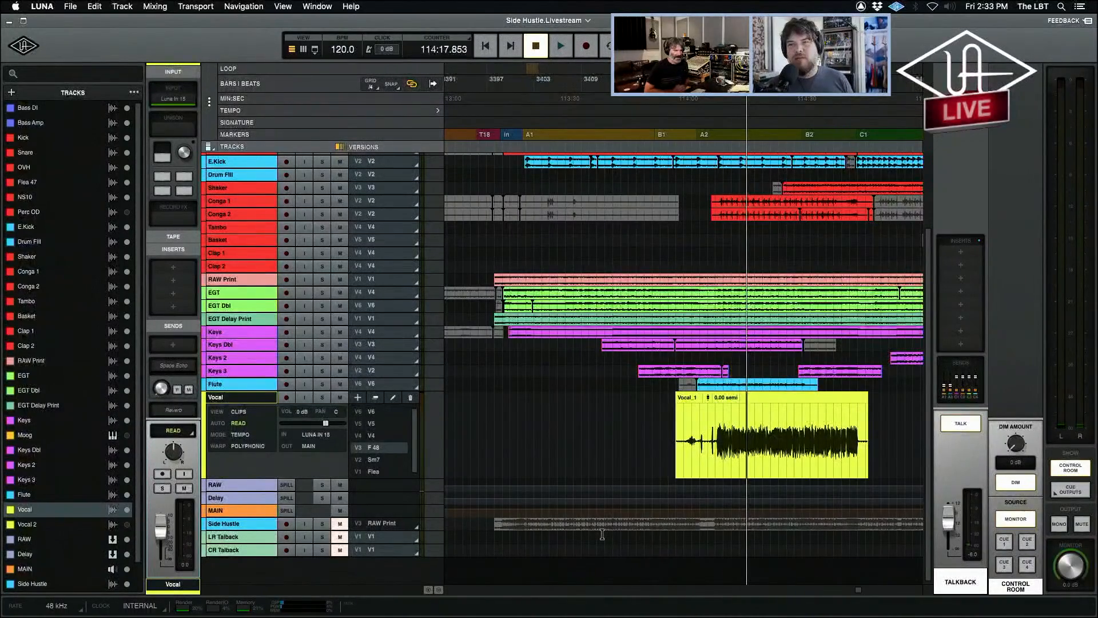
key("super+equal")
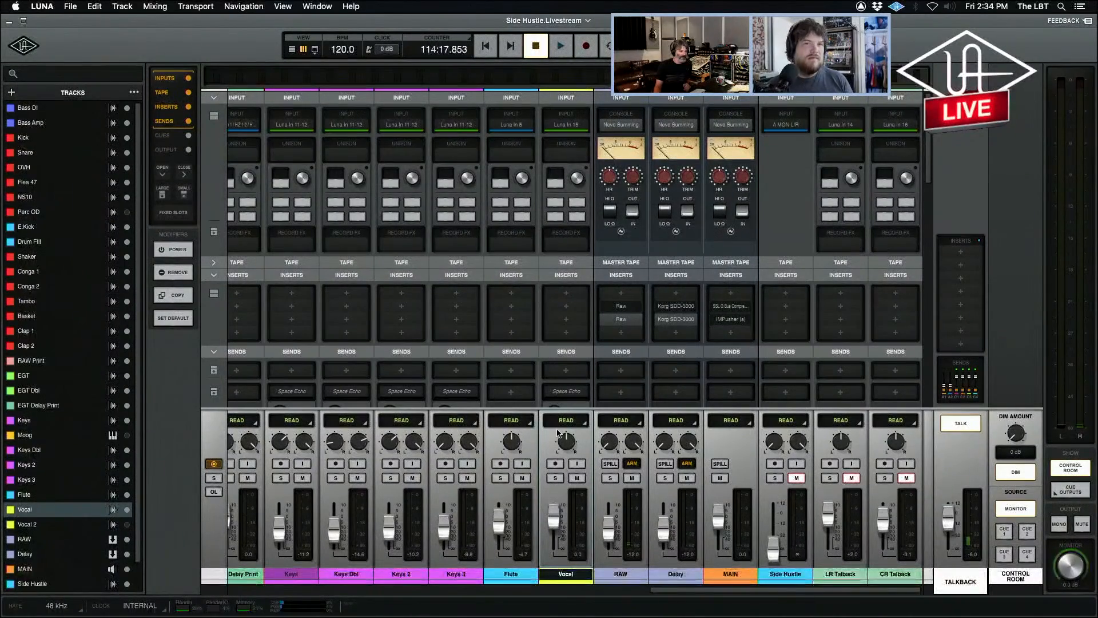
left_click(556, 464)
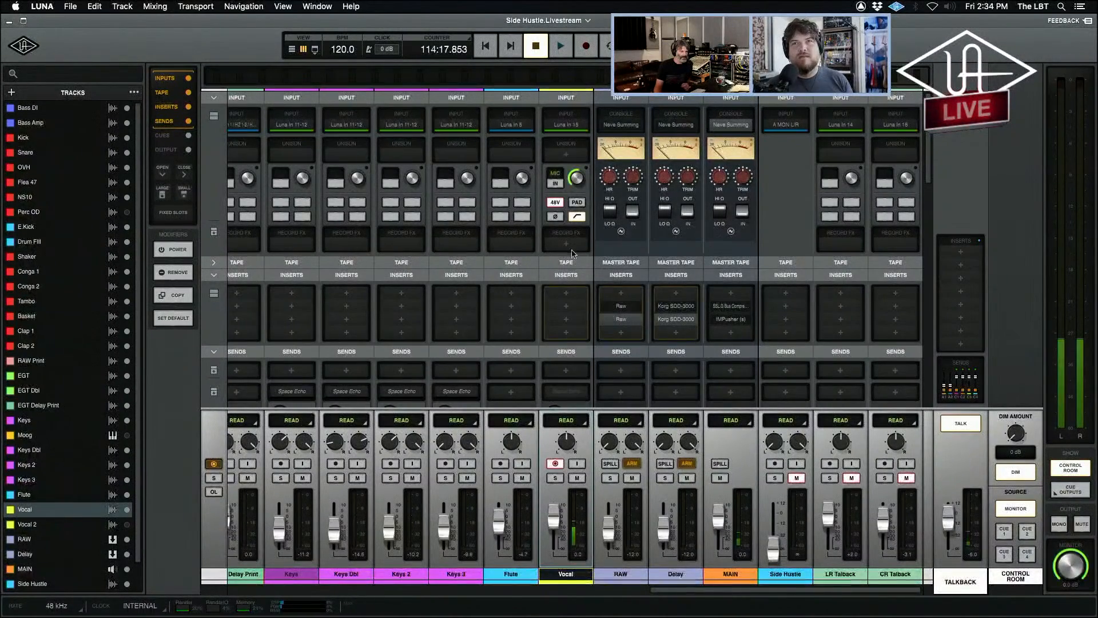
left_click(578, 155)
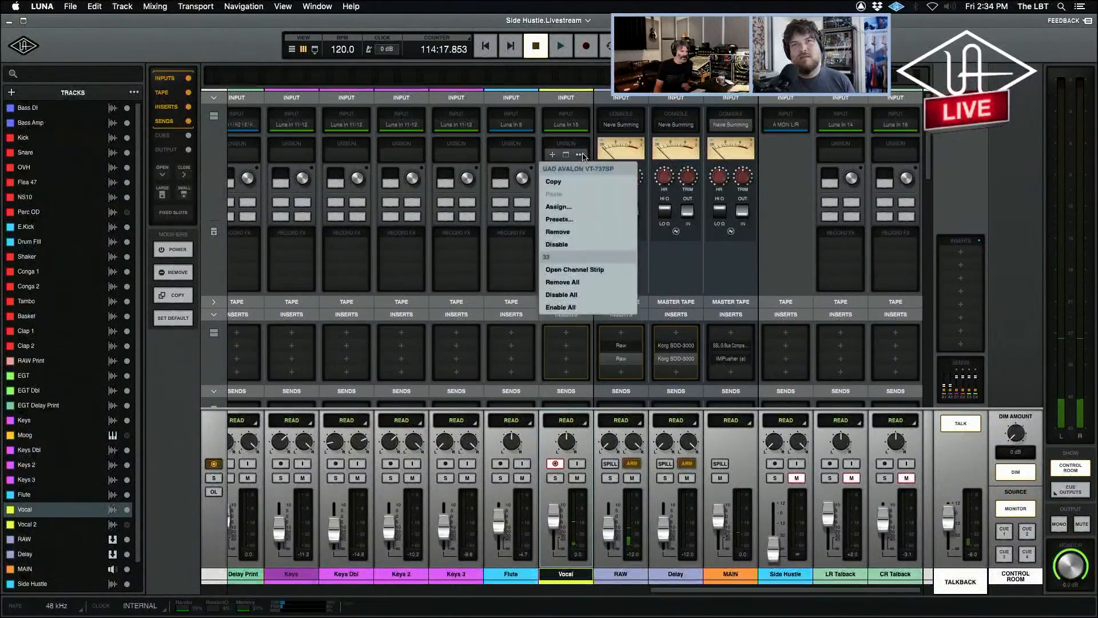
left_click(578, 233)
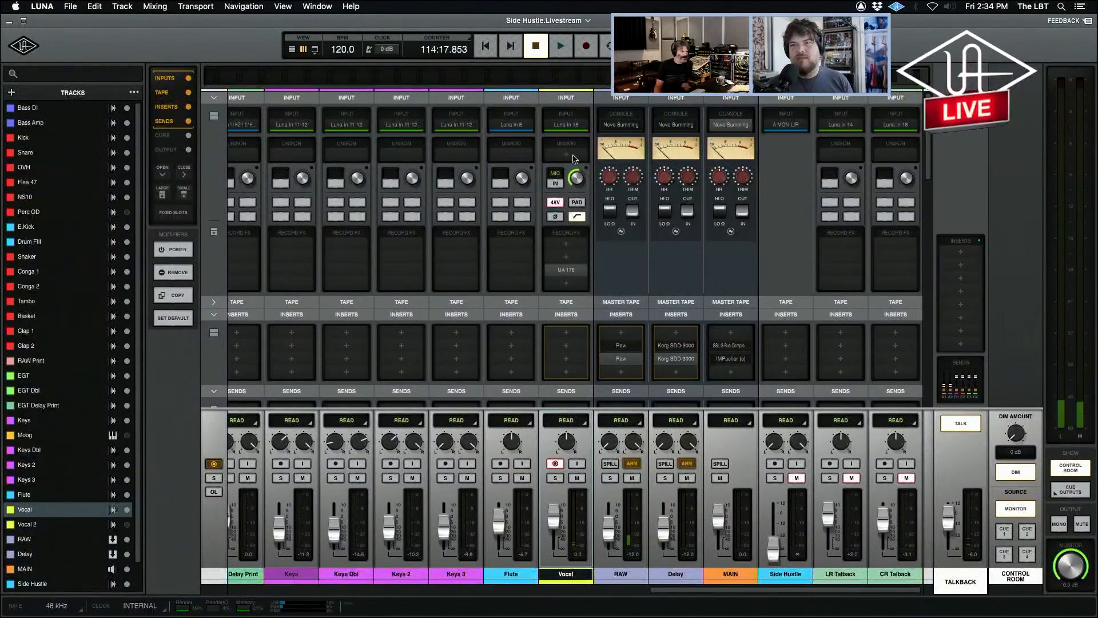
Find the SSL E Channel Strip and load it into the Vocal channel's Unison slot, moving its window clear of the channel.
left_click(572, 156)
type("ssl")
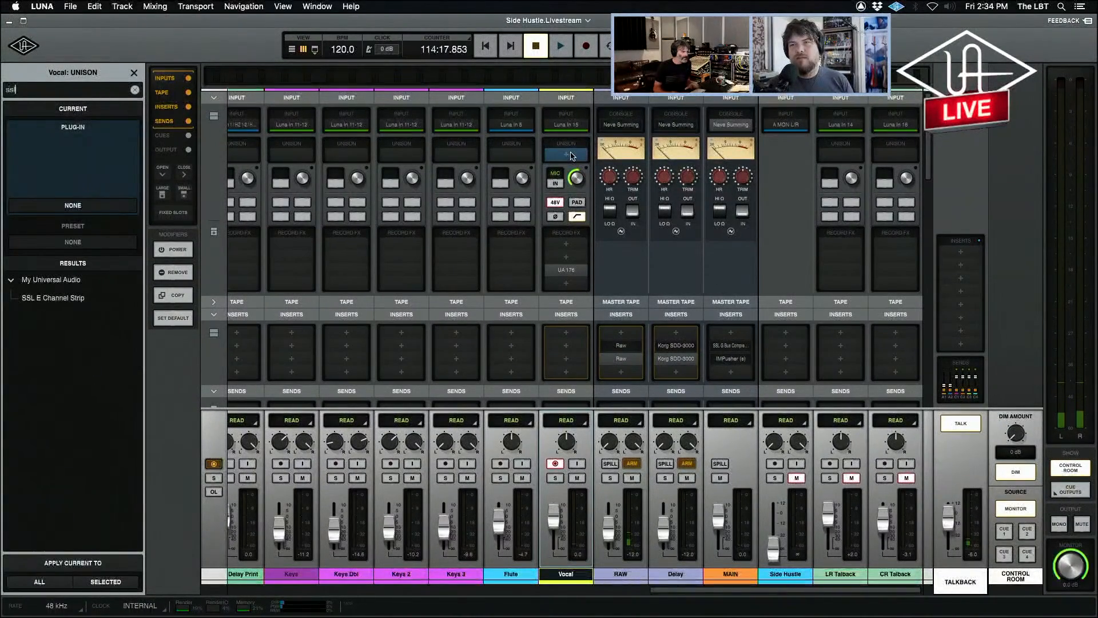
key("Down")
key("Return")
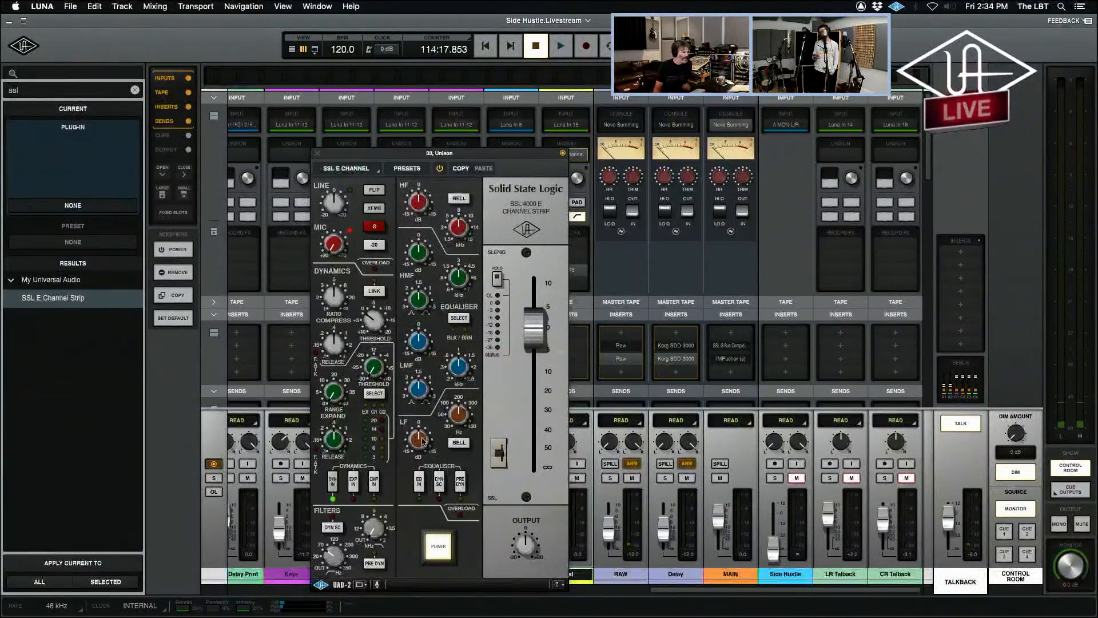
left_click_drag(401, 153, 275, 60)
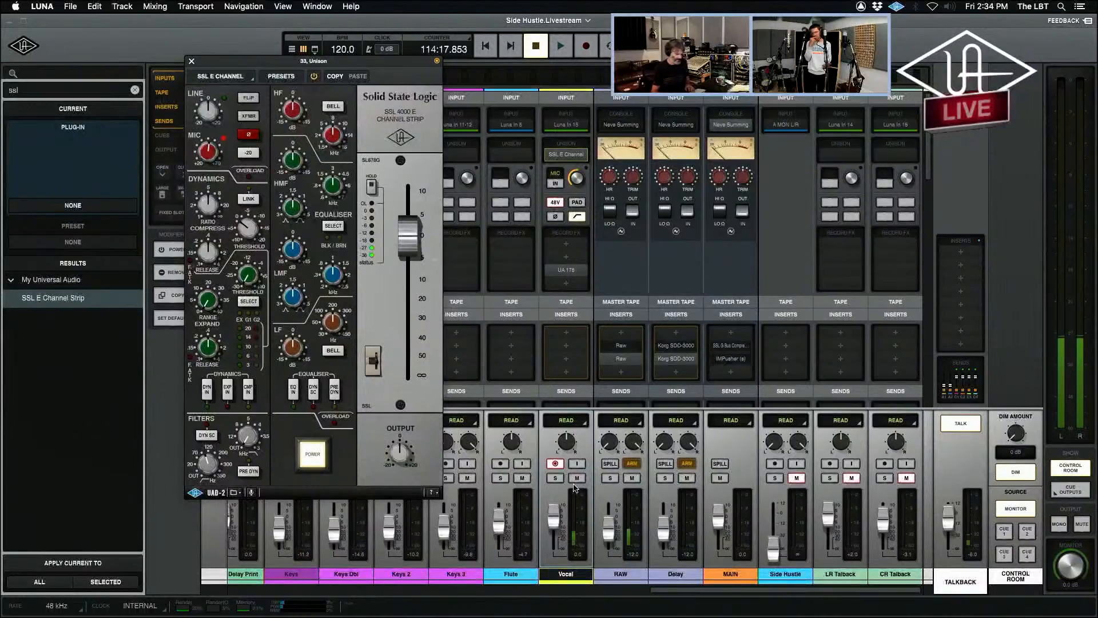
Add a new version to the Vocal track and start recording a take from about 114:03 on the timeline.
key("super+equal")
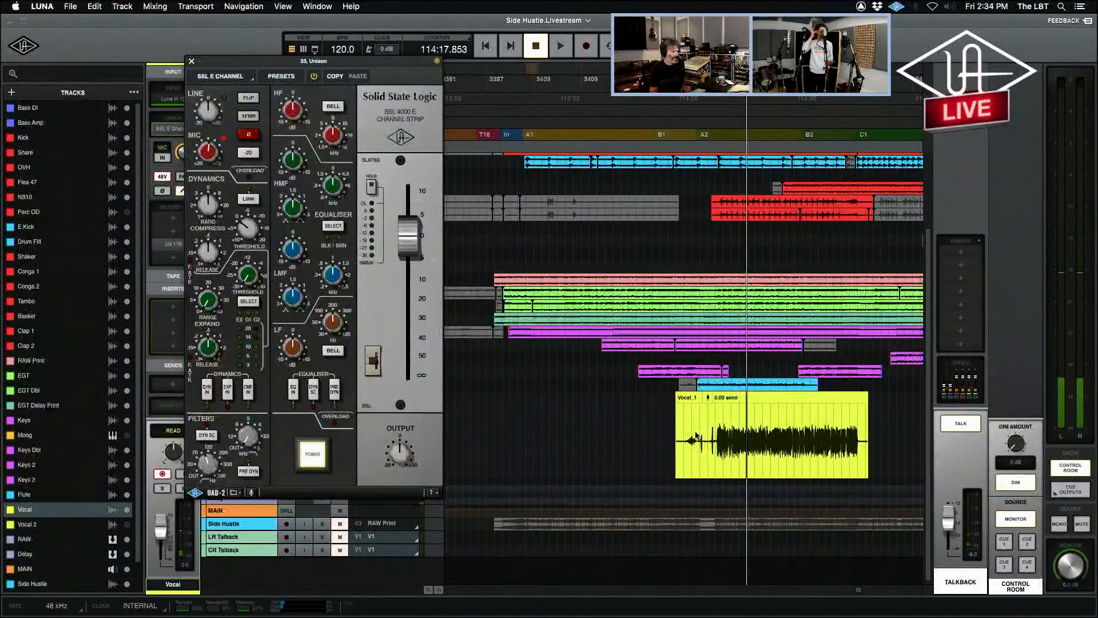
left_click(690, 435)
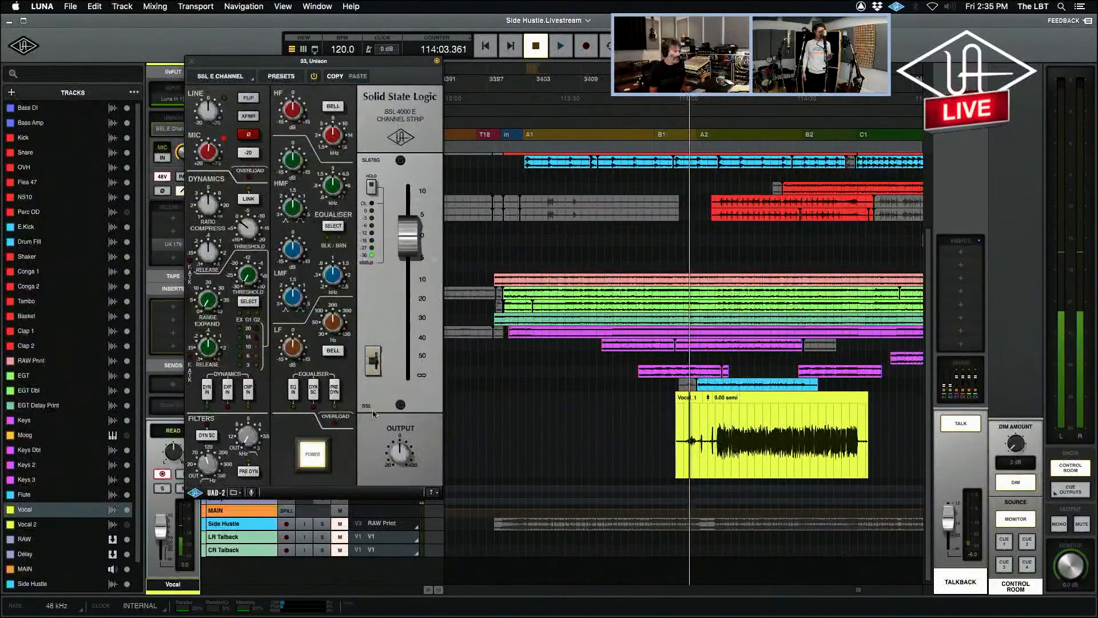
left_click(191, 61)
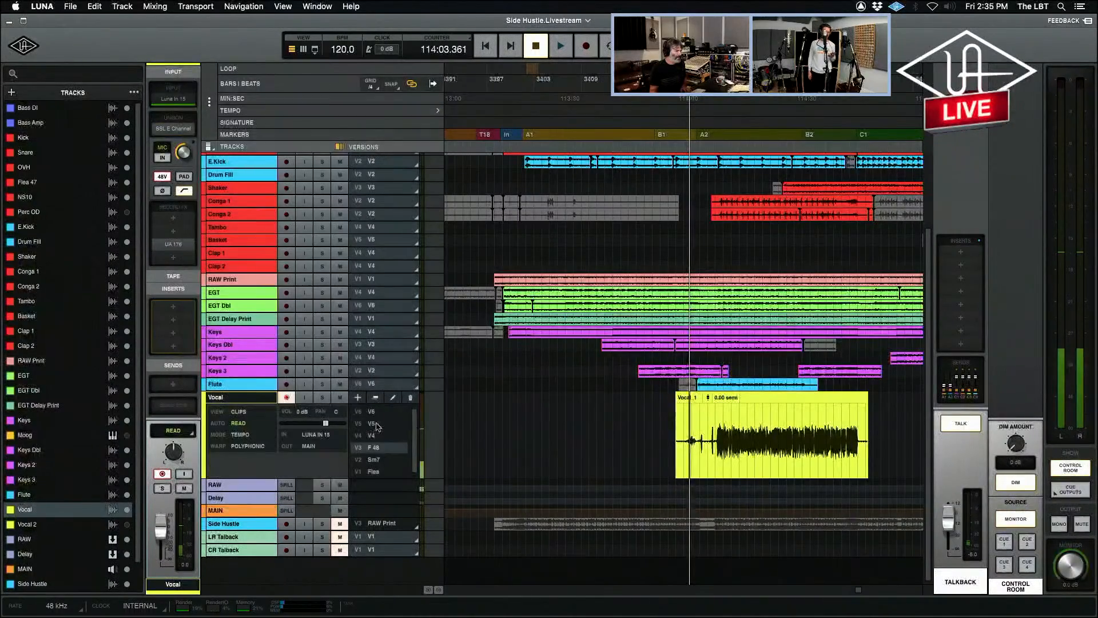
left_click(361, 409)
left_click(358, 399)
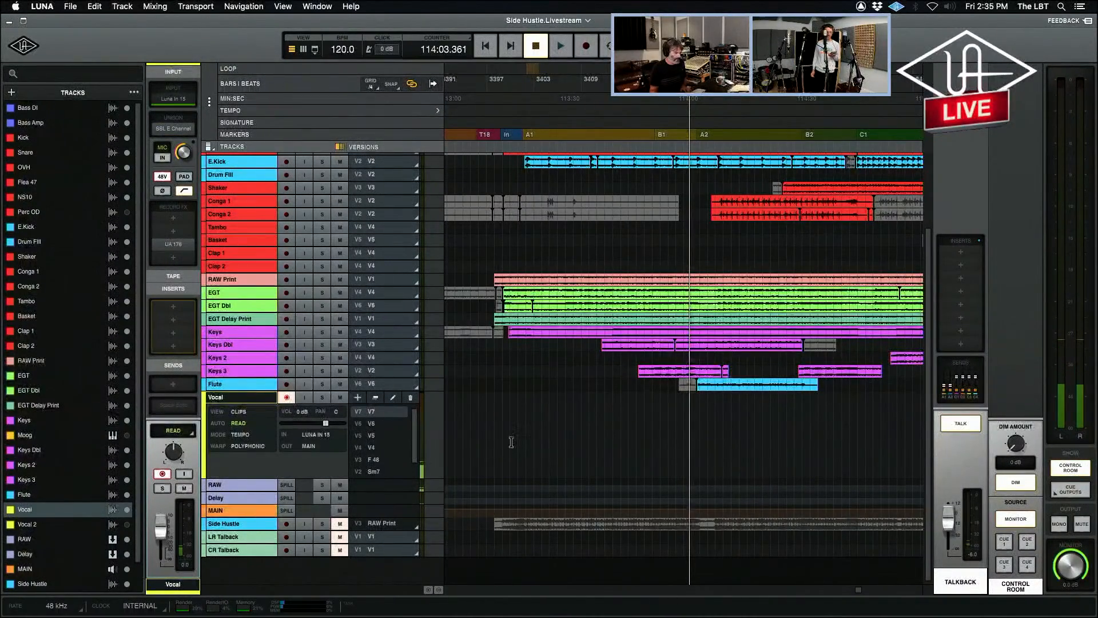
key("super+space")
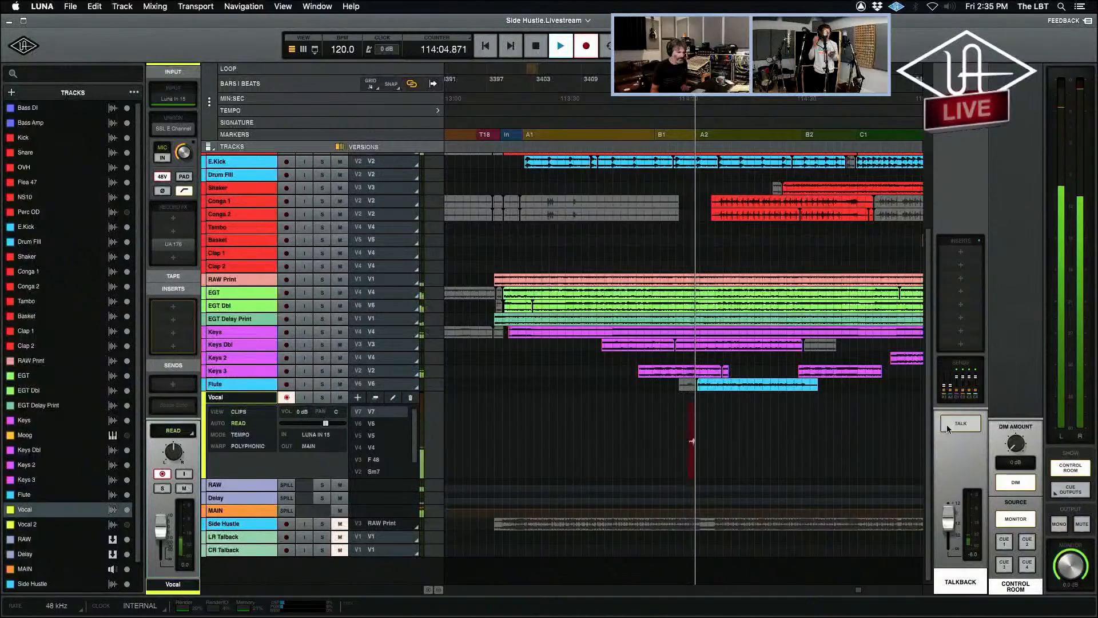
While recording, rename Vocal version V7 as SSL and version V6 as Avalon.
double_click(372, 413)
type("U67")
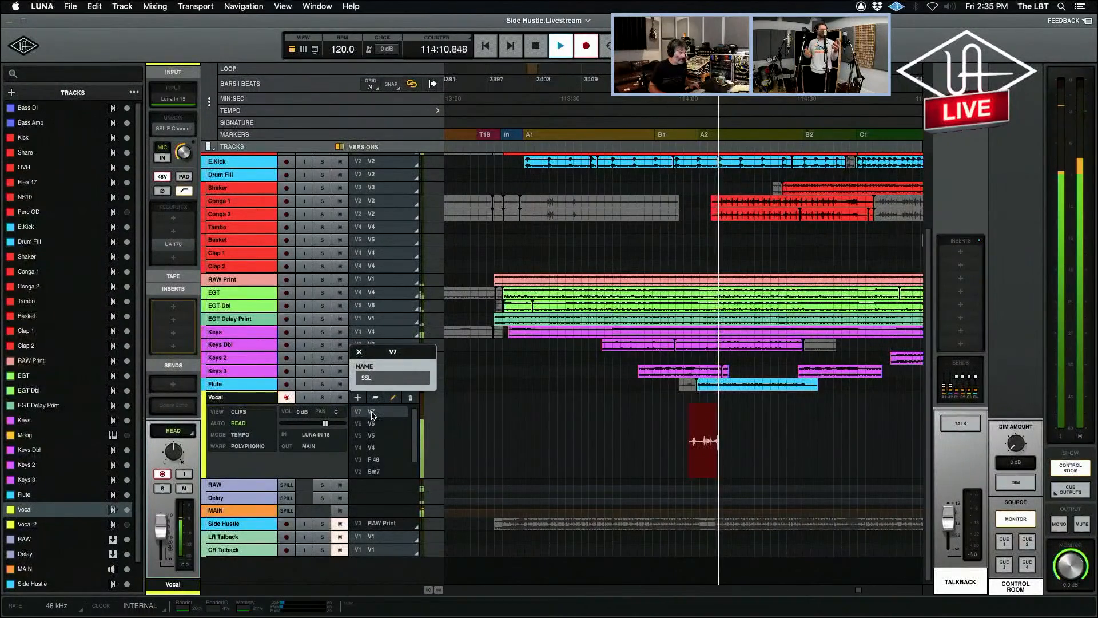
key("Return")
double_click(373, 423)
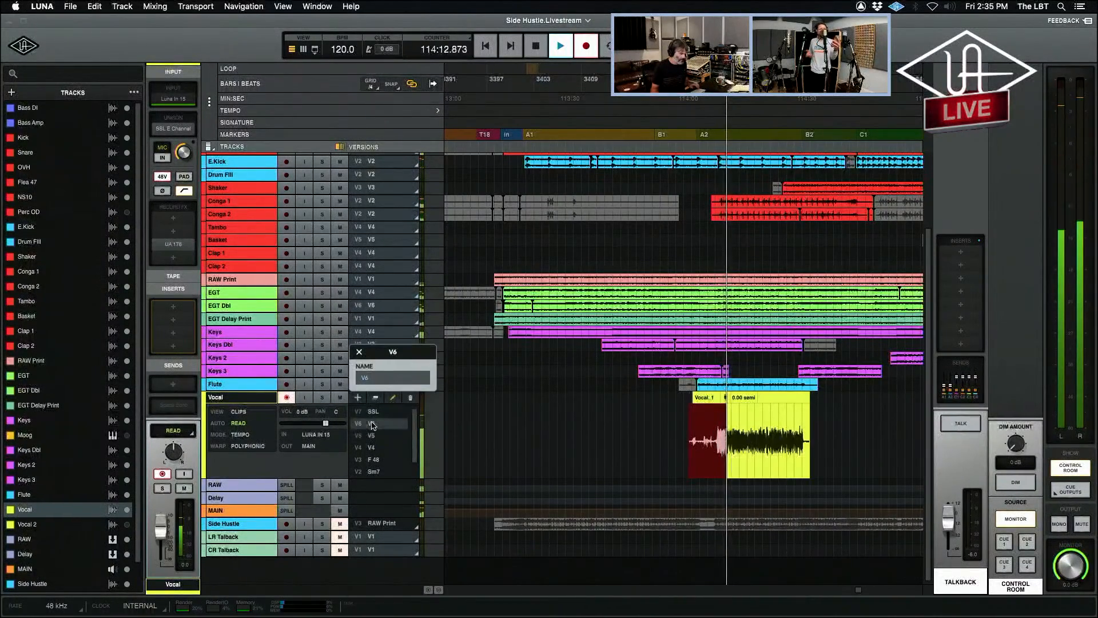
type("Avalon")
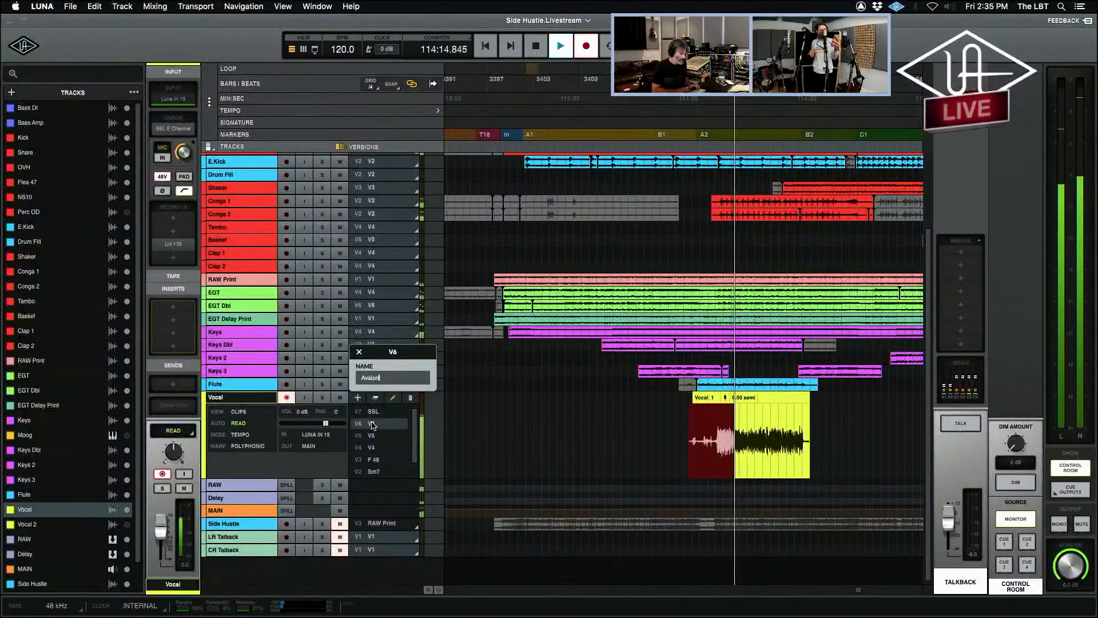
key("Return")
Rename Vocal version V5 as API and version V4 as Neve during the recording.
double_click(372, 435)
type("API")
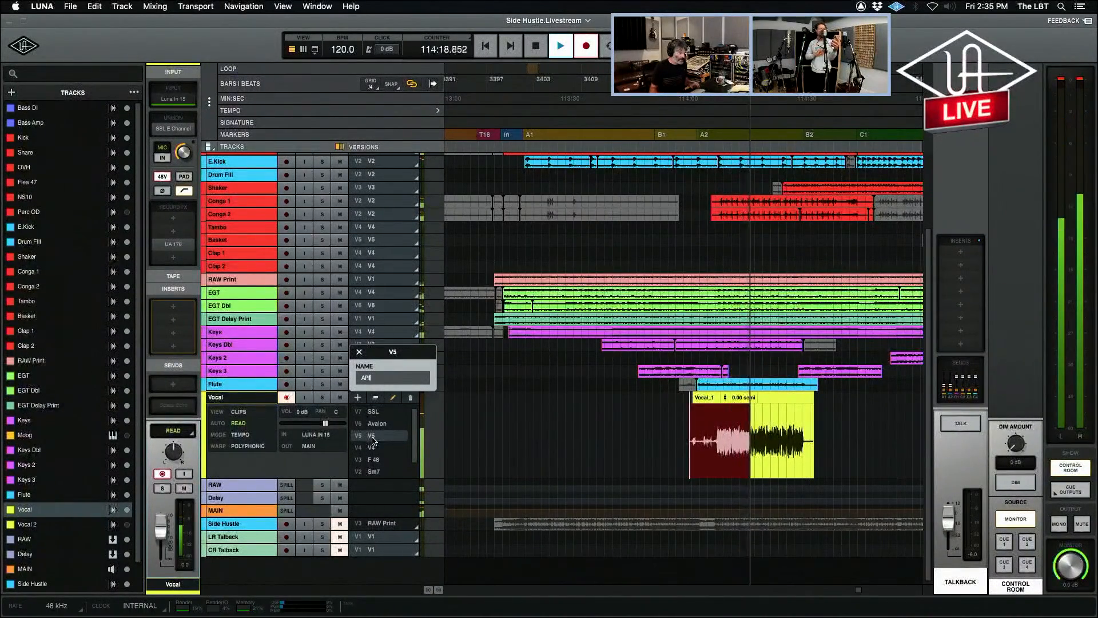
key("Return")
double_click(373, 448)
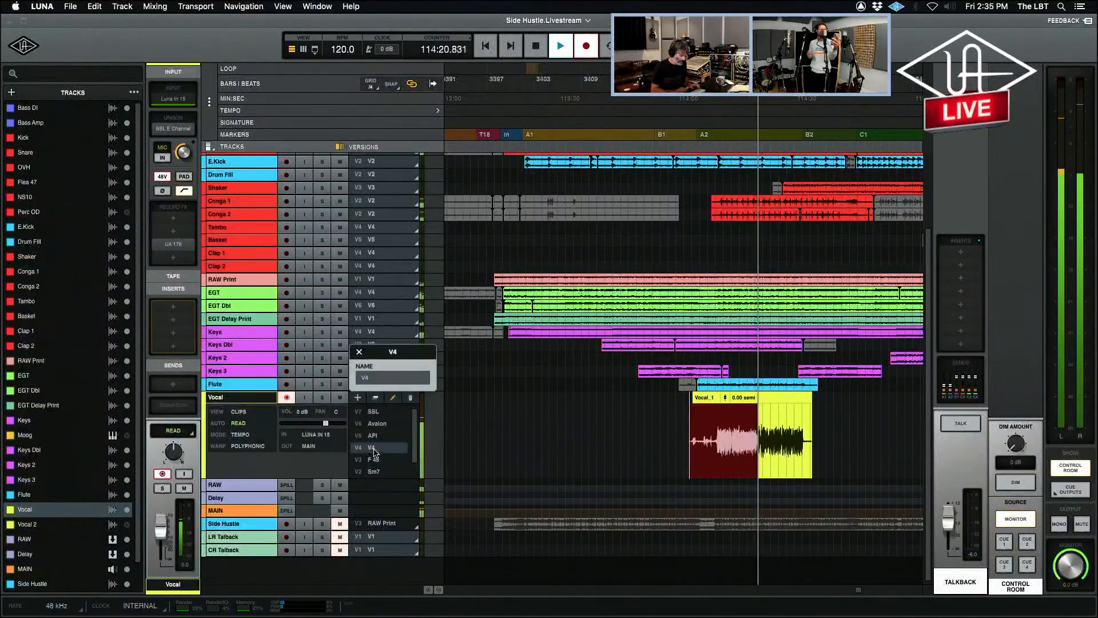
type("Neve")
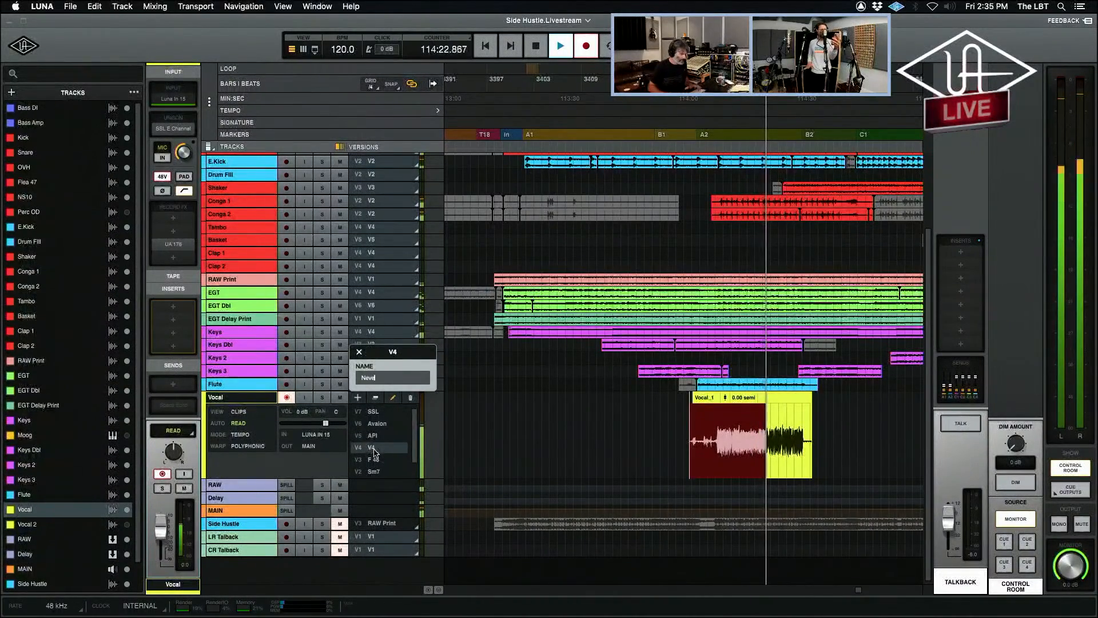
key("Return")
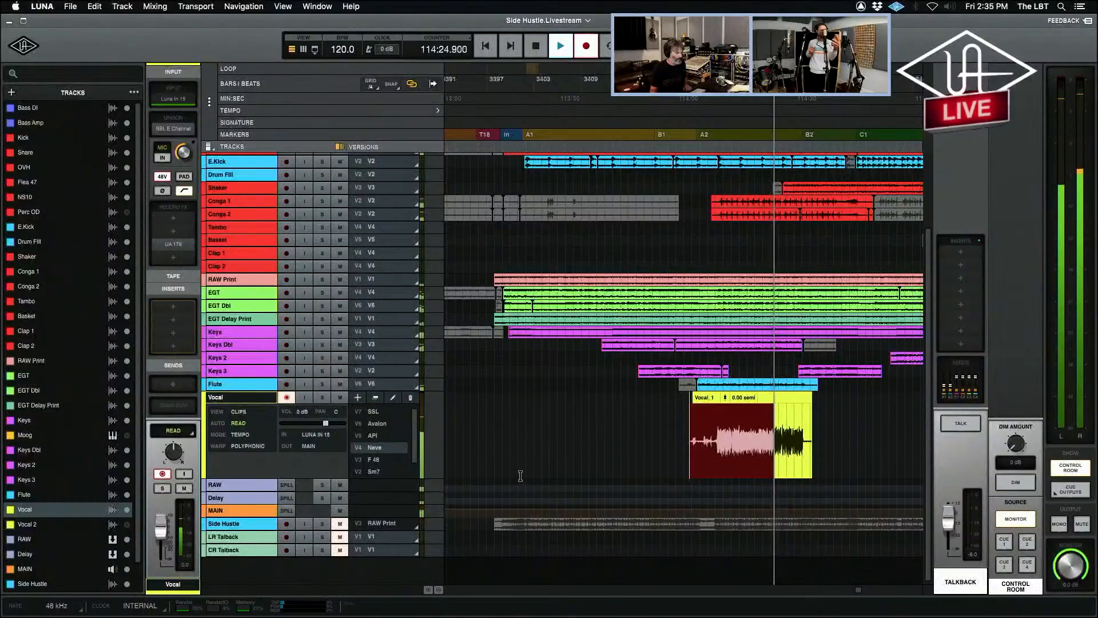
Examine the Vocal channel's UA 176 limiter and SSL E Channel Strip settings in the mixer during the take.
key("super+equal")
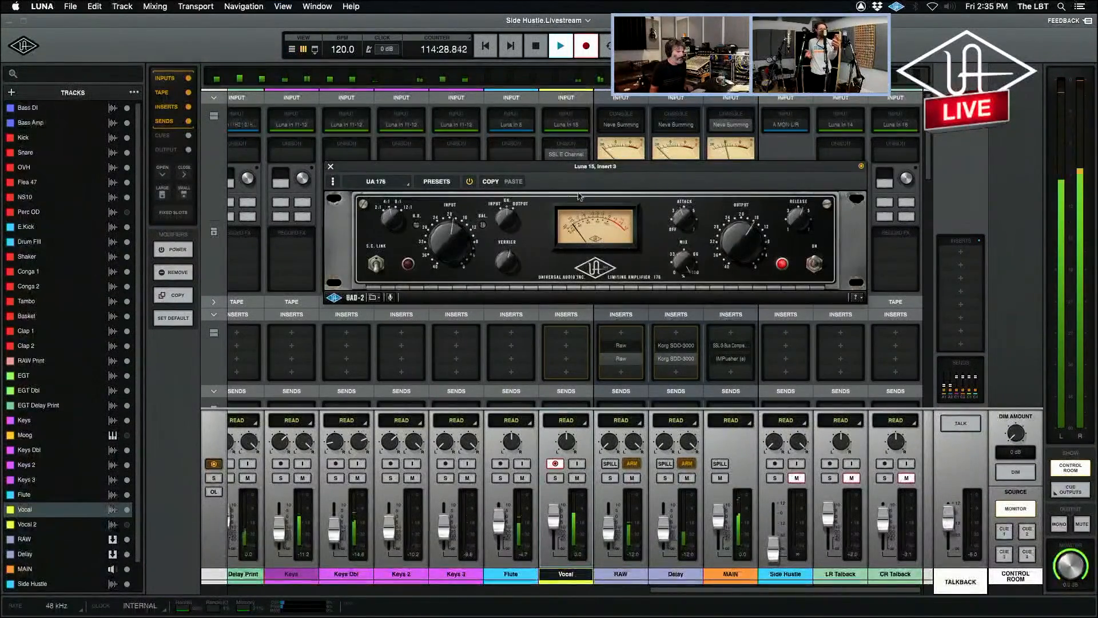
left_click_drag(569, 171, 570, 197)
left_click(565, 155)
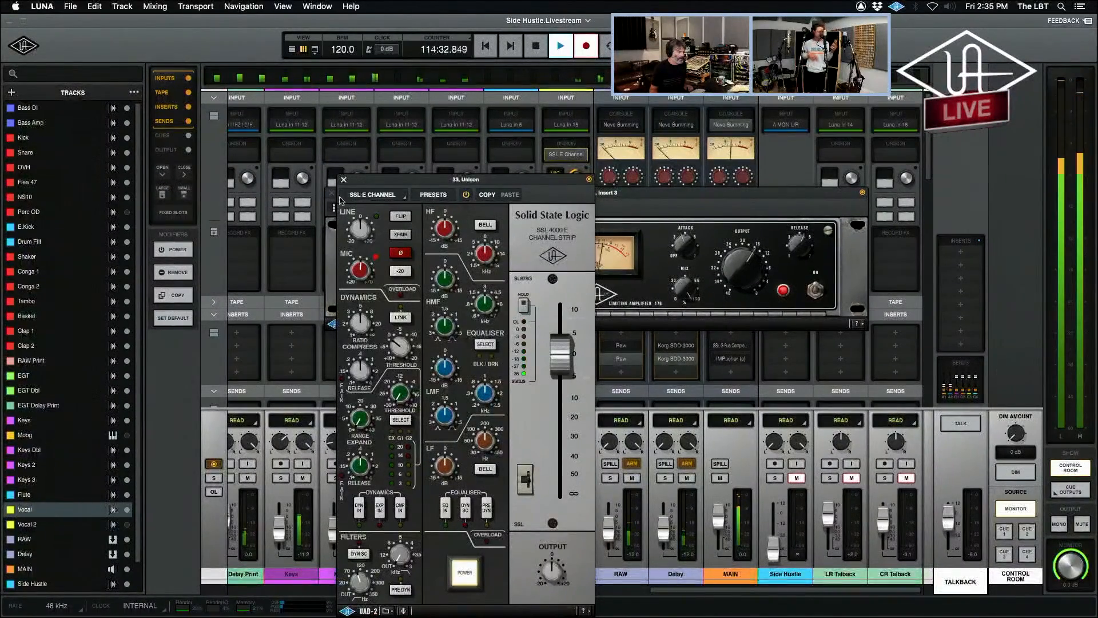
left_click(344, 180)
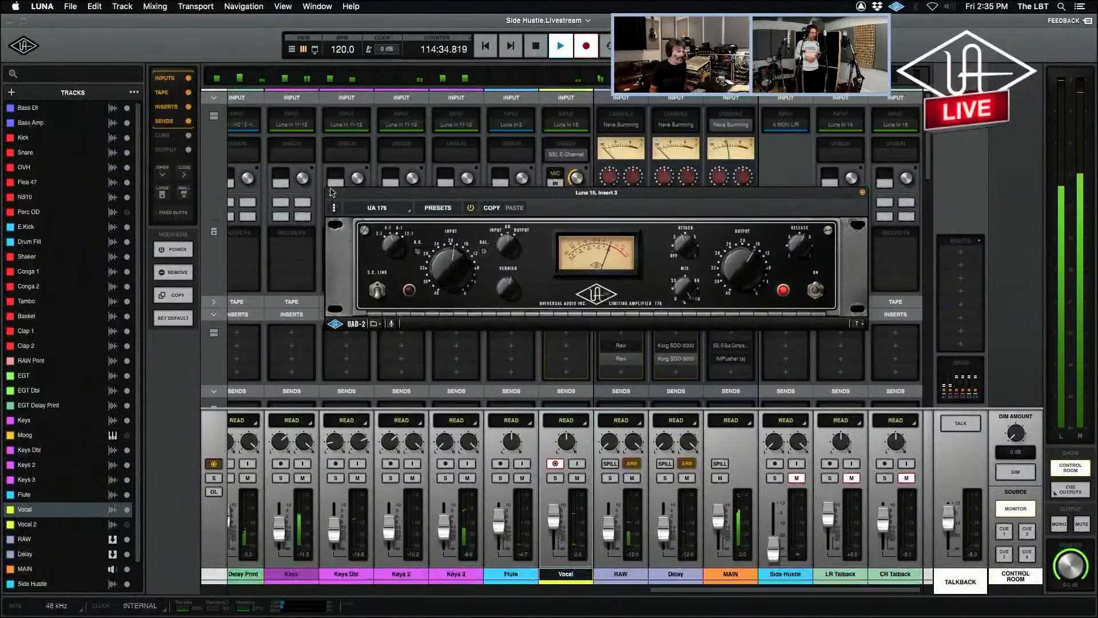
Stop recording, close the UA 176 window and disarm the Vocal track.
key("space")
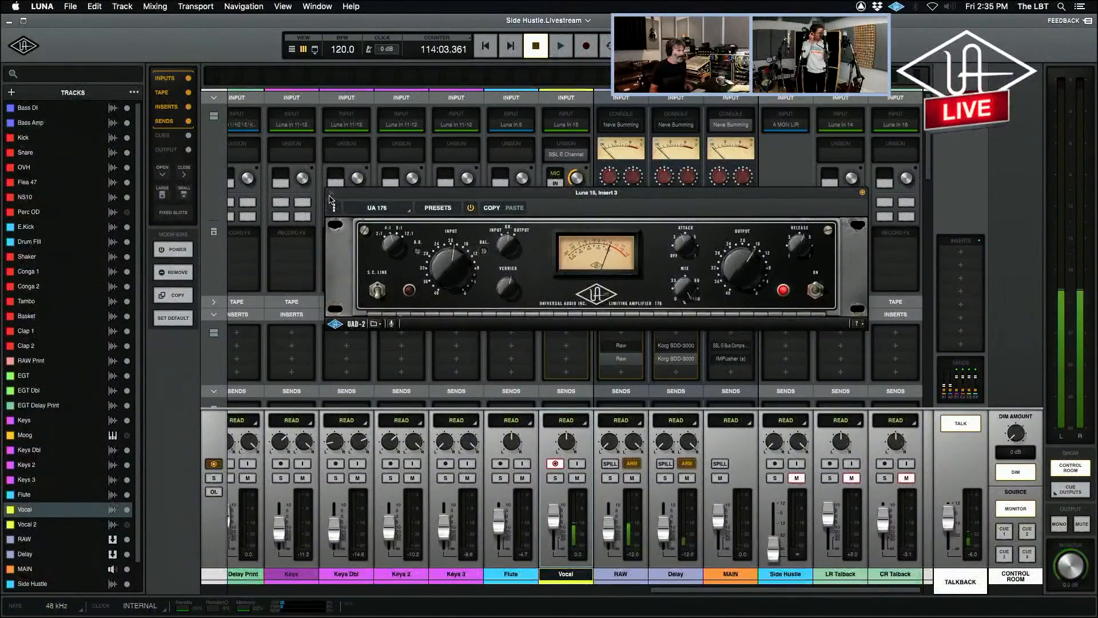
left_click(331, 193)
left_click(556, 464)
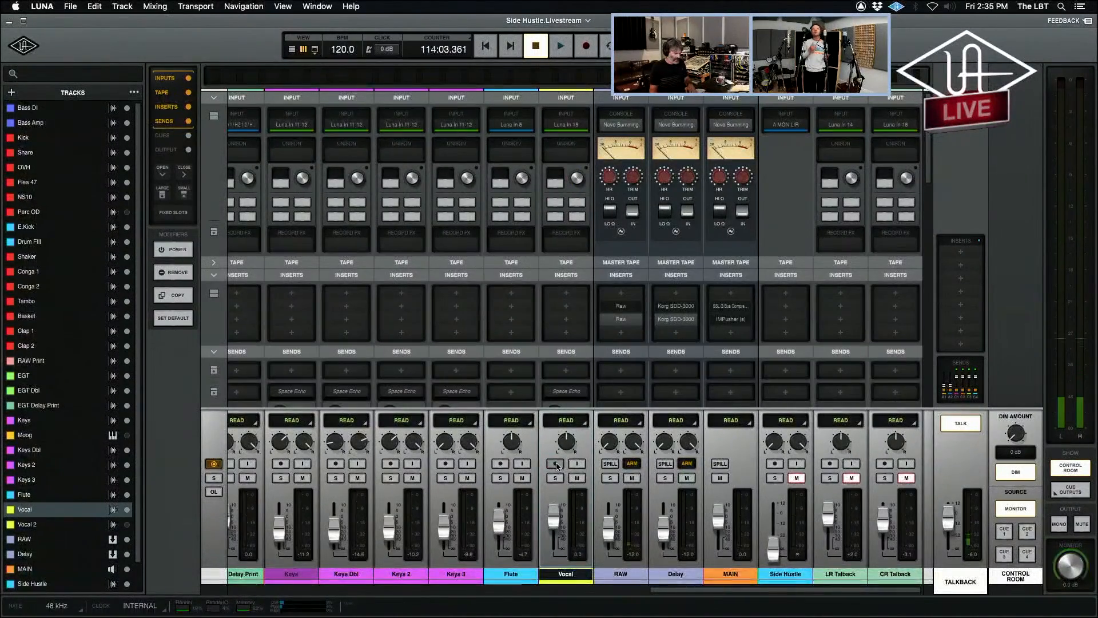
In the timeline, cut the A2-to-B2 portion of the Vocal track's Neve version clip and paste it into the SSL version.
key("super+equal")
left_click(725, 438)
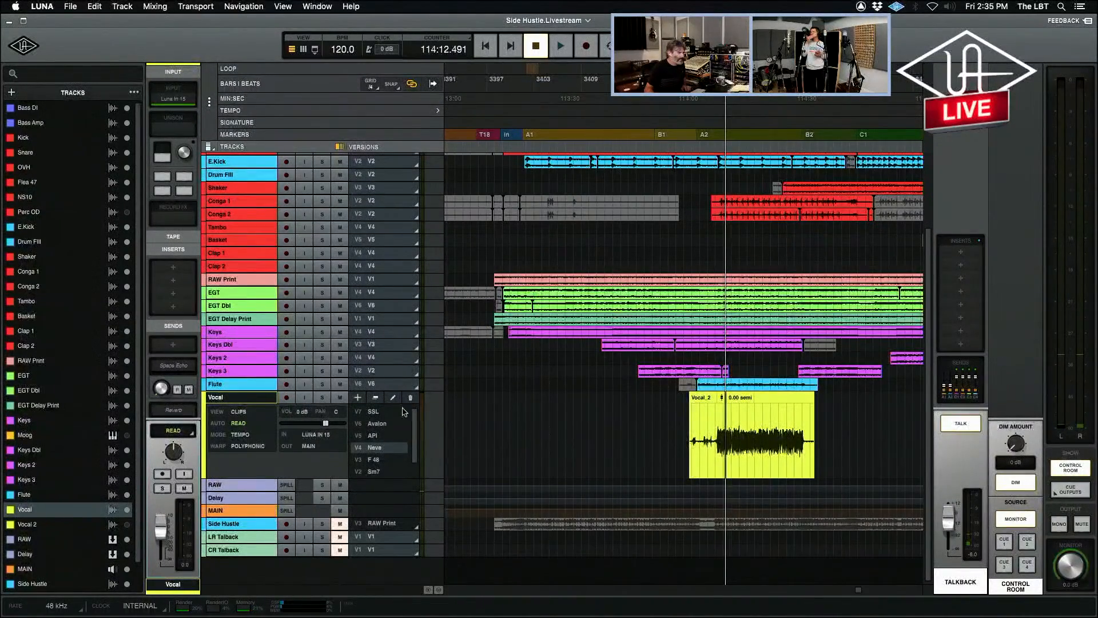
left_click(376, 412)
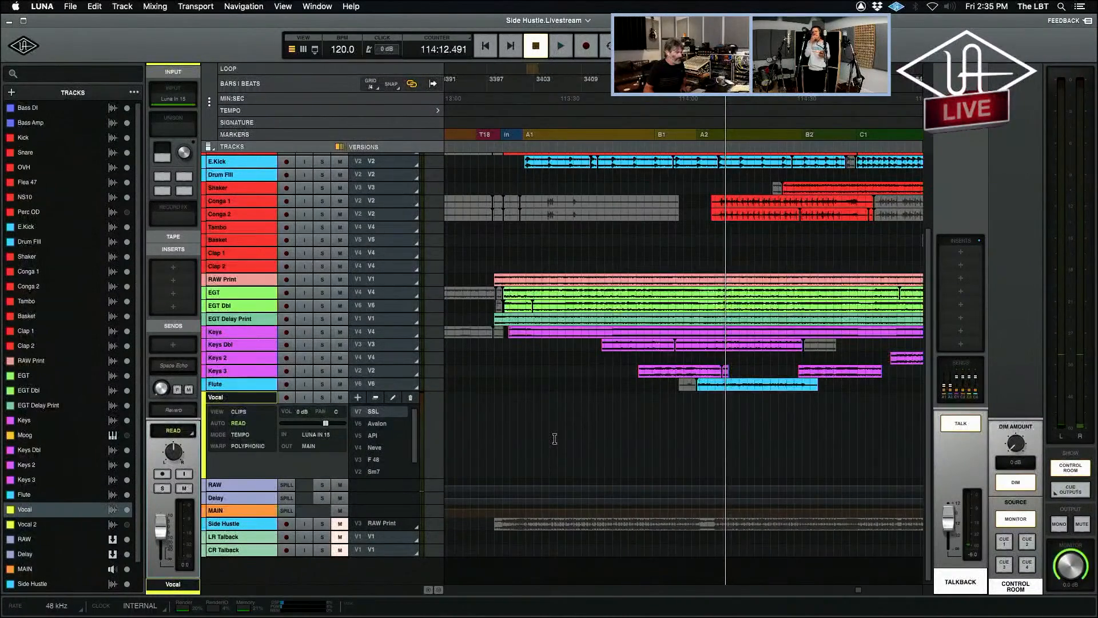
left_click(383, 449)
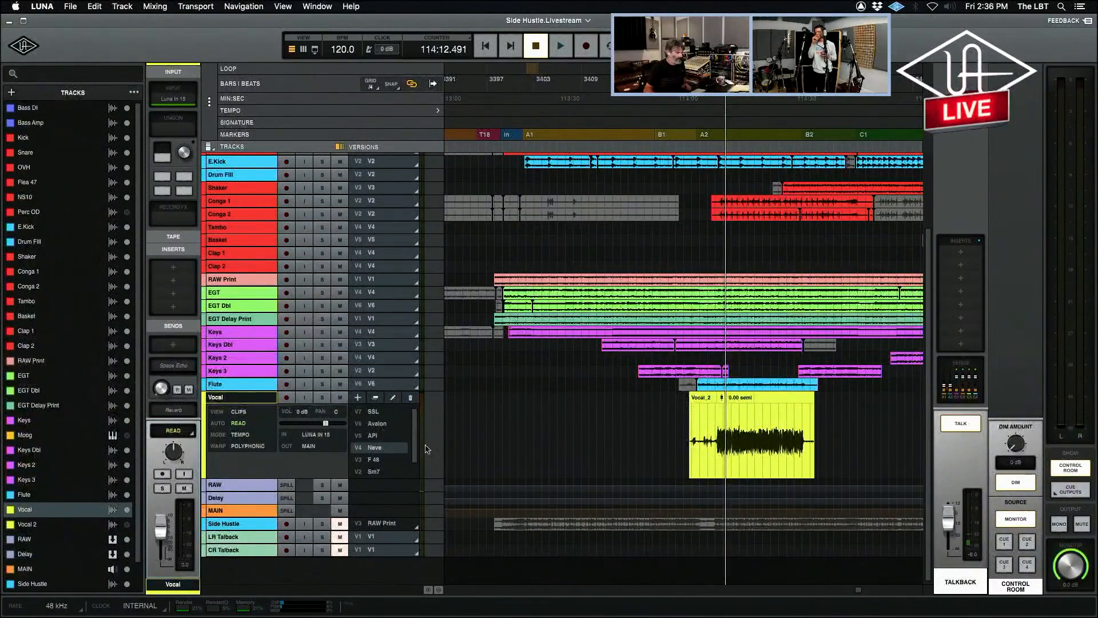
left_click_drag(710, 429, 811, 441)
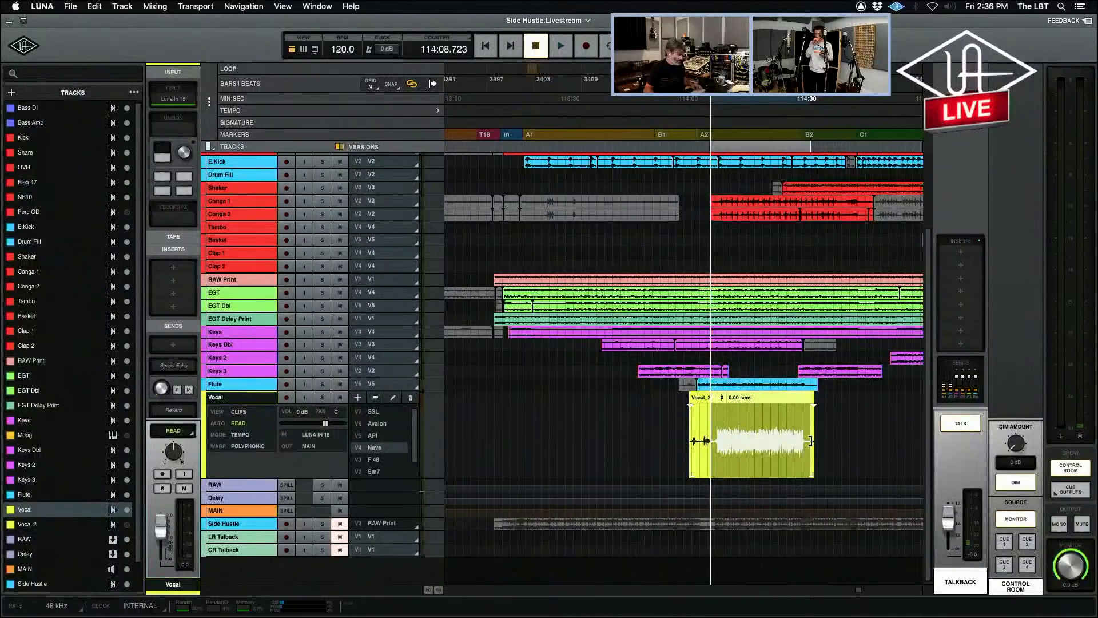
key("Delete")
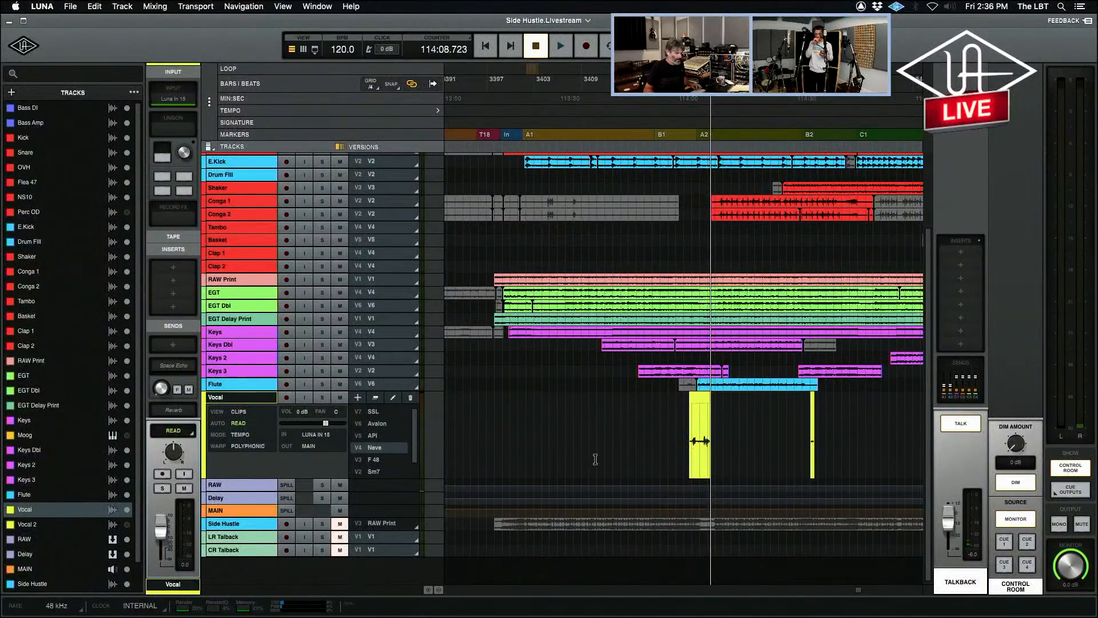
left_click(378, 411)
key("super+v")
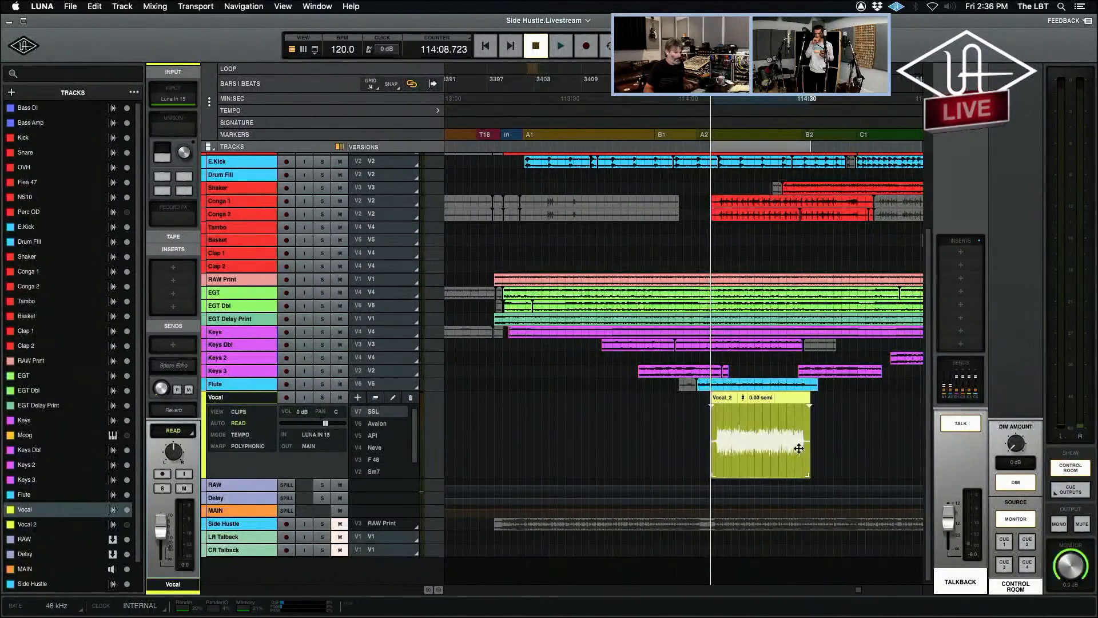
Turn off talkback and play the song from inside the vocal clip, switching between the SSL and Avalon versions to compare them.
left_click(653, 441)
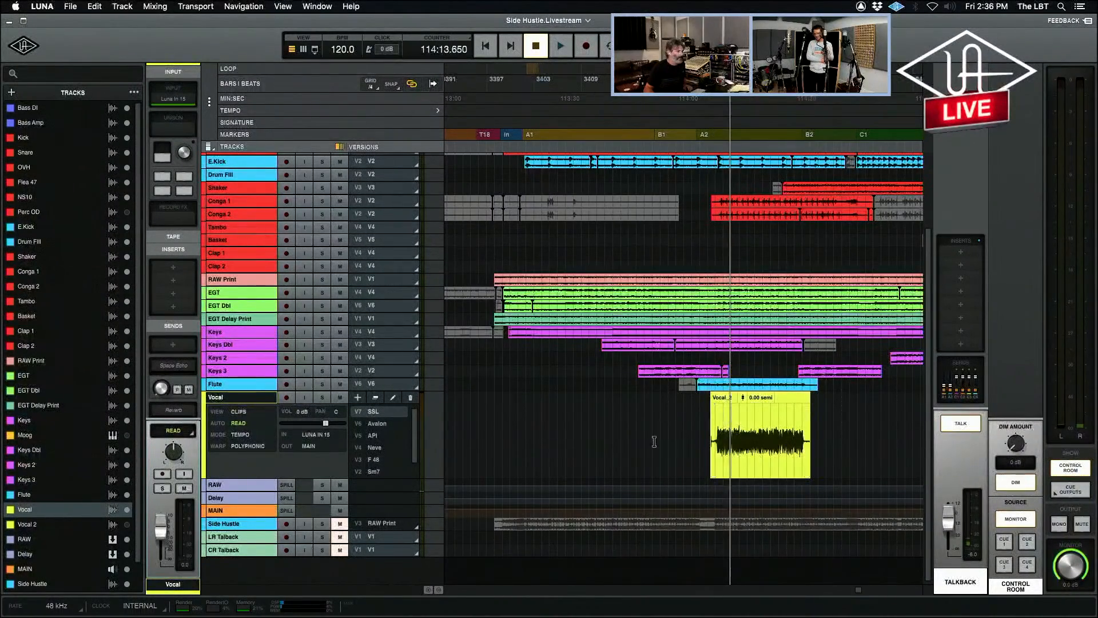
left_click(966, 425)
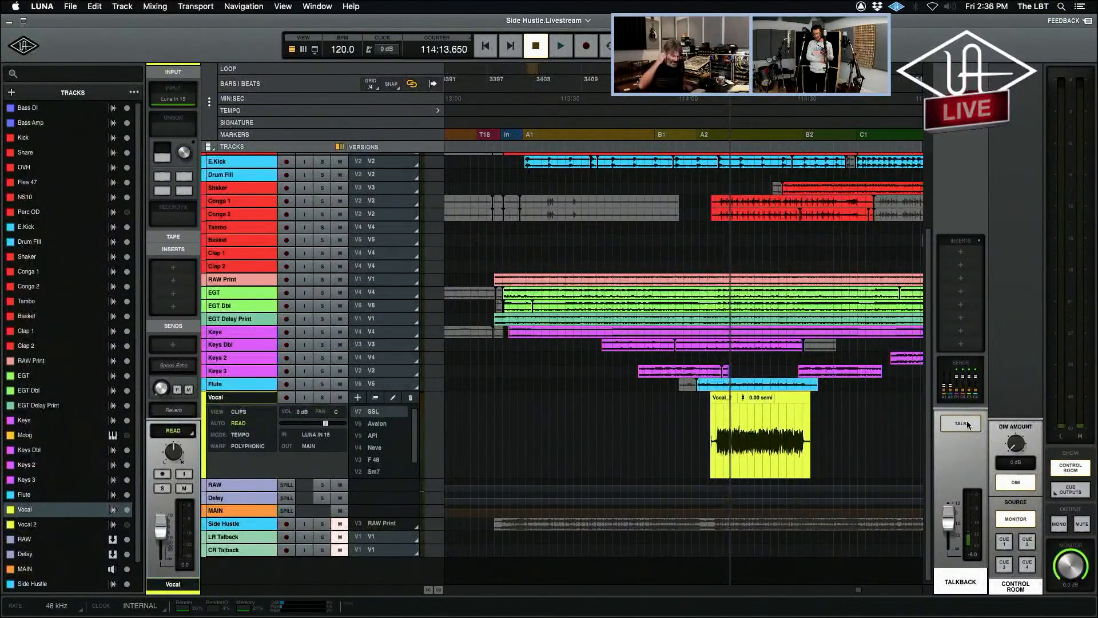
key("space")
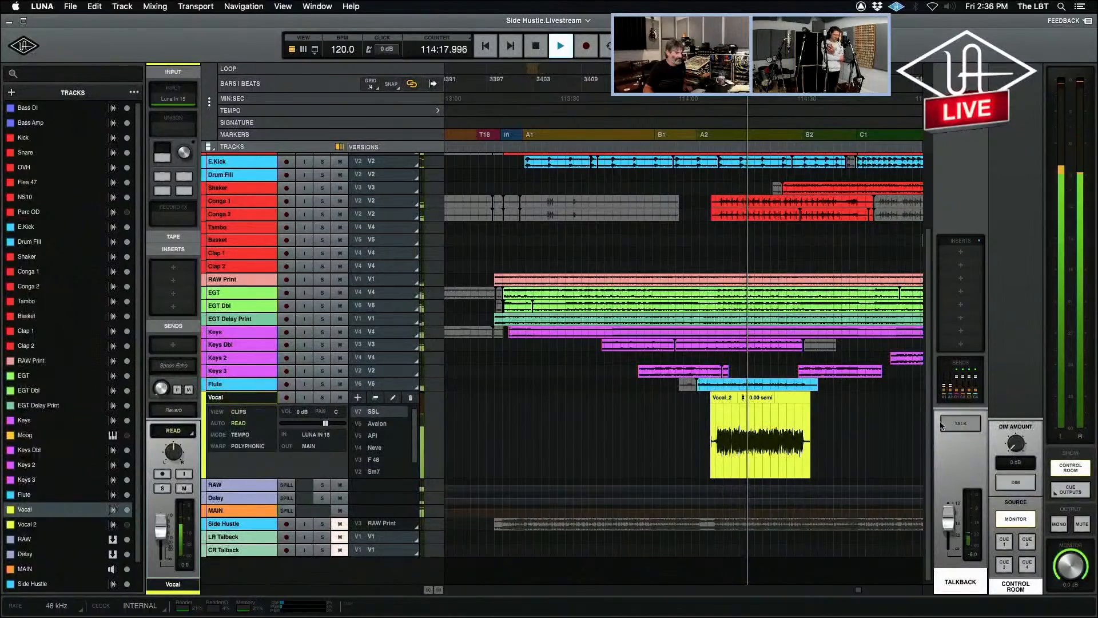
left_click(380, 427)
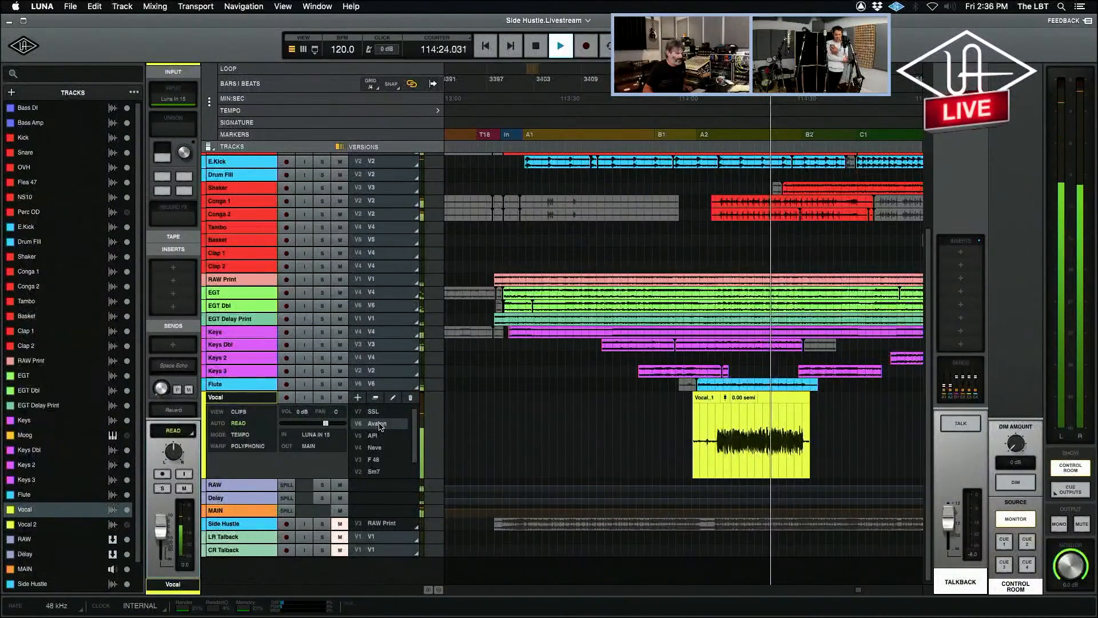
left_click(376, 413)
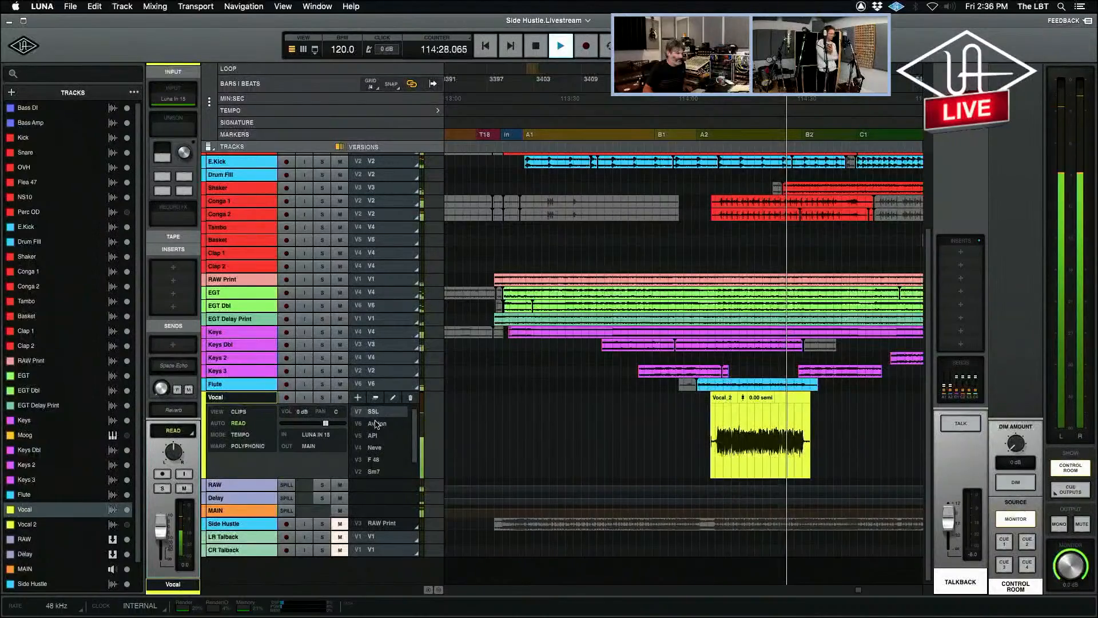
left_click(377, 425)
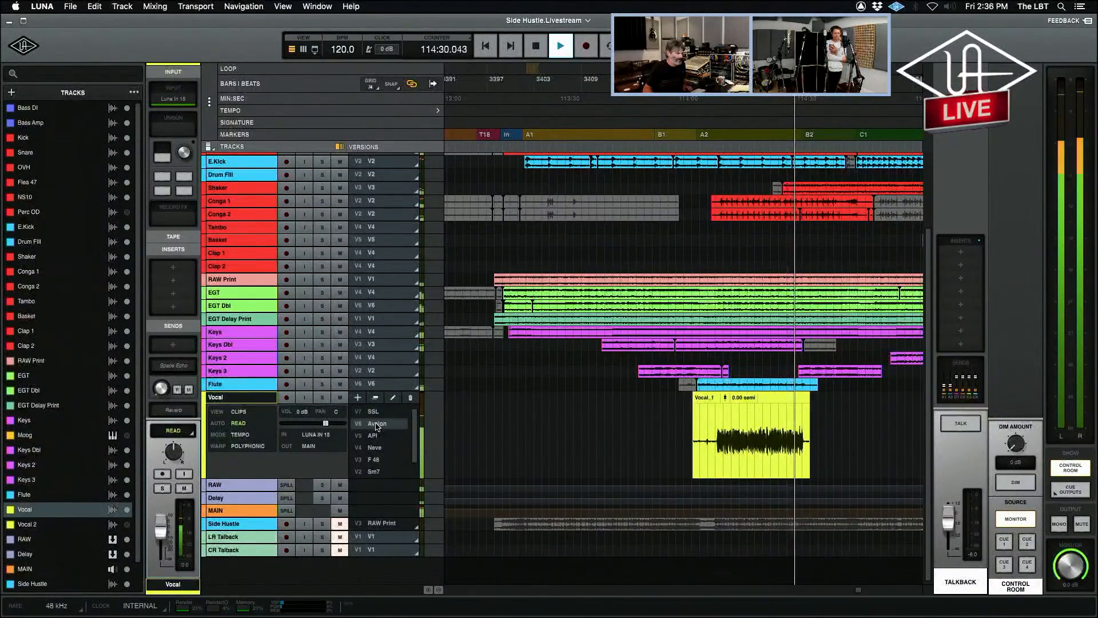
key("space")
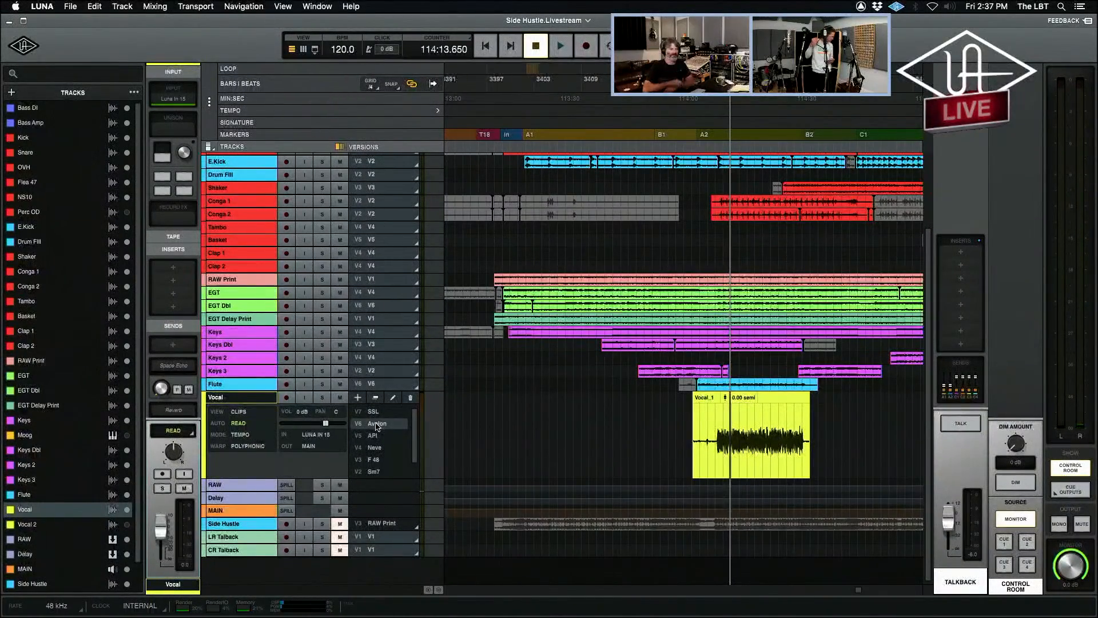
Set the playhead near the start of the vocal phrase, arm the Vocal track in the mixer and remove its SSL E Channel Strip.
left_click(722, 435)
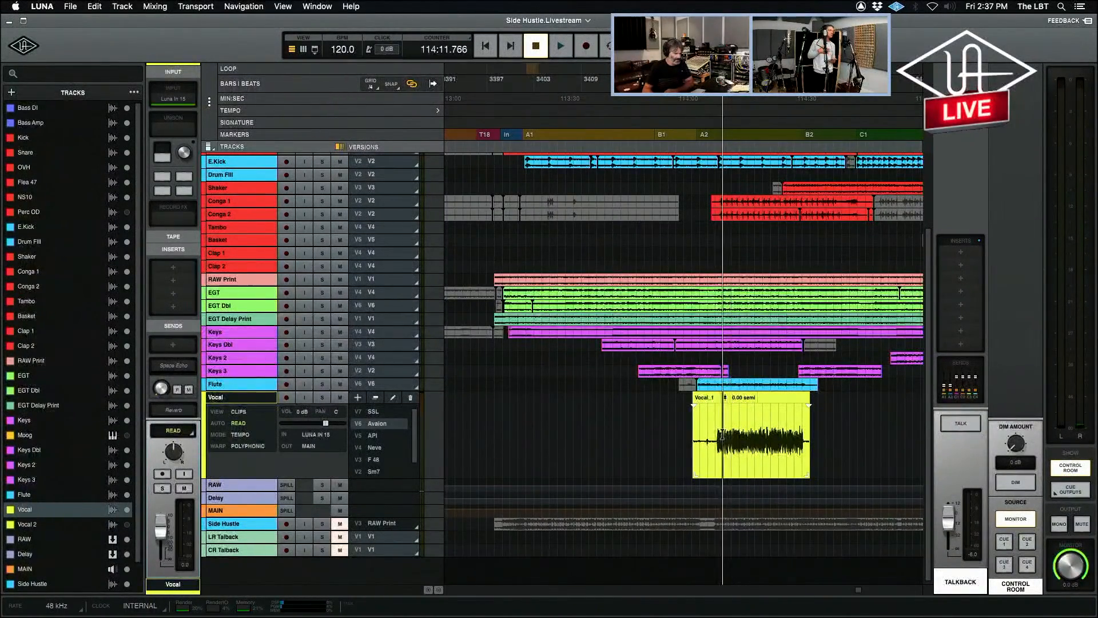
key("super+equal")
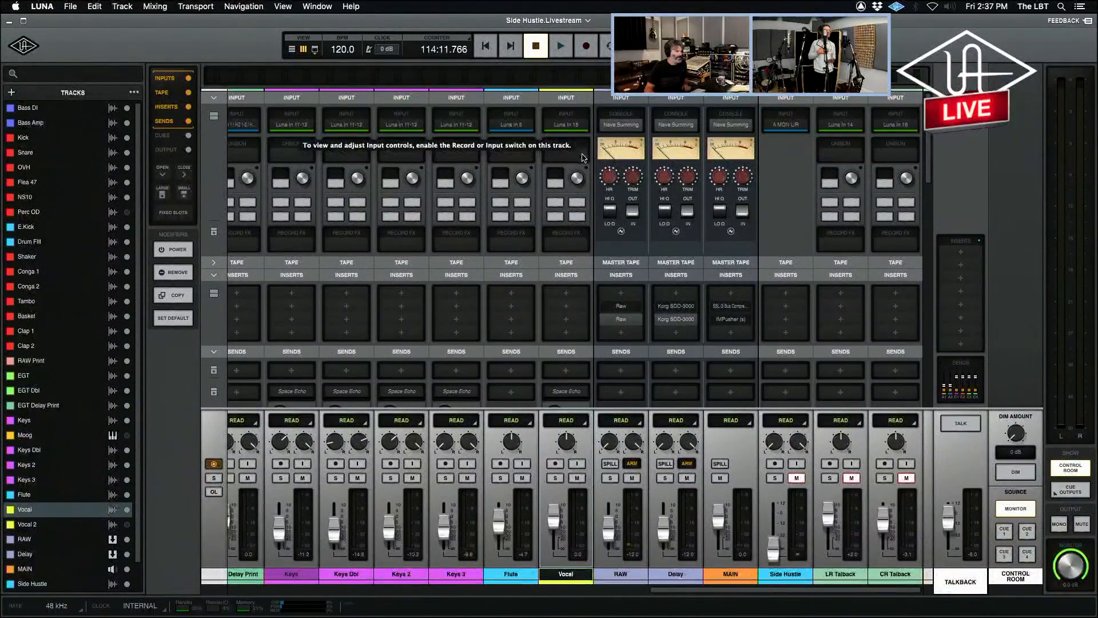
left_click(554, 464)
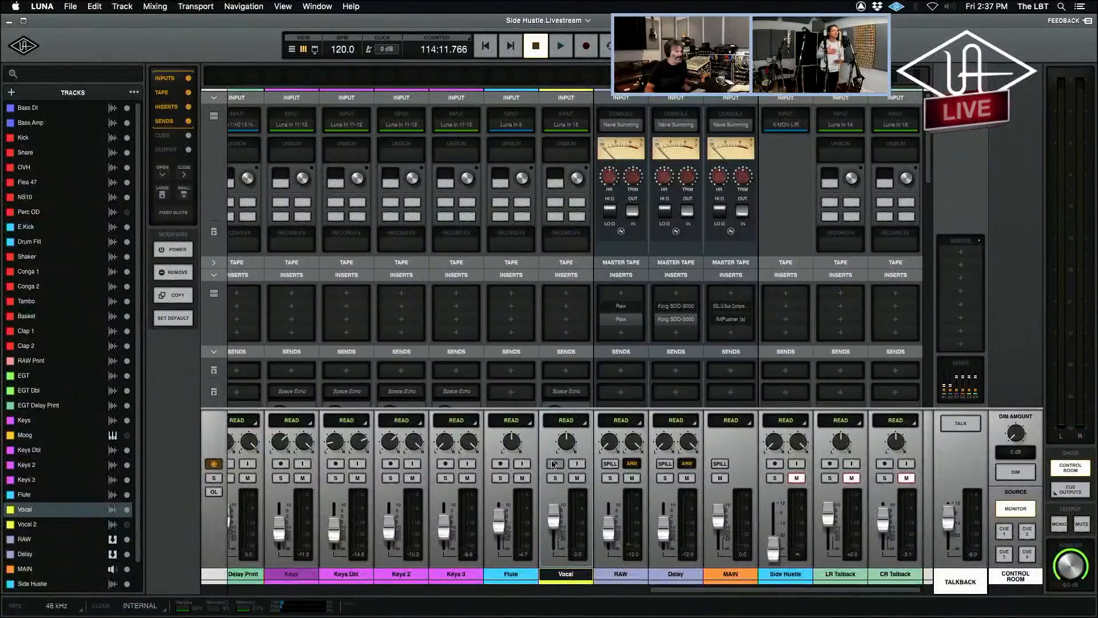
left_click(580, 157)
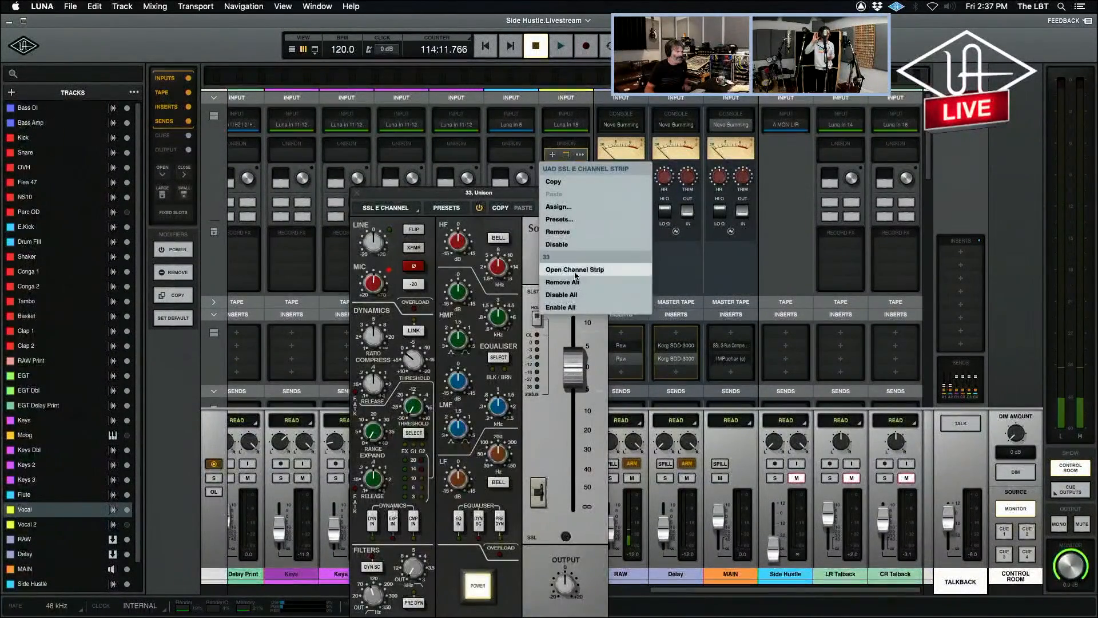
left_click(569, 231)
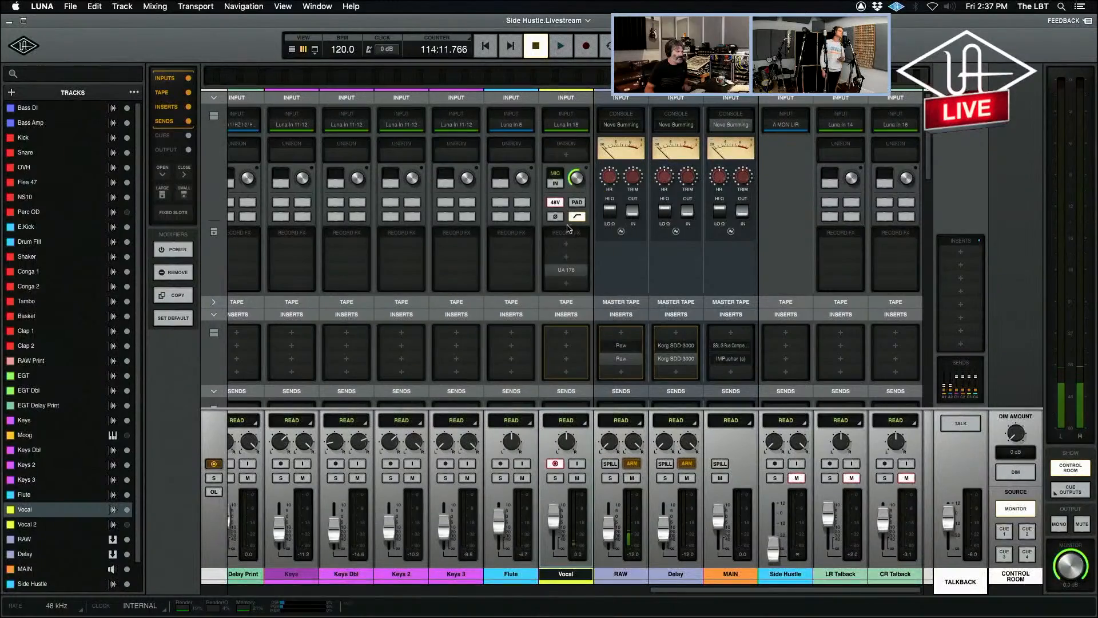
Load the Avalon VT-737sp as the Vocal channel's Unison preamp, switch off its compressor and close its window.
left_click(578, 155)
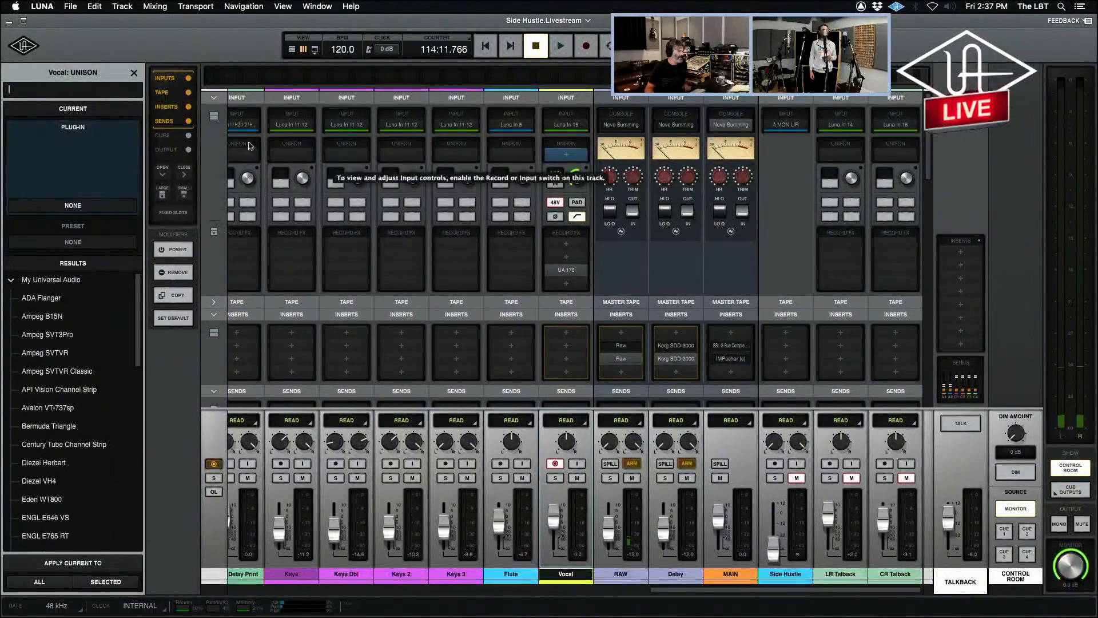
type("a")
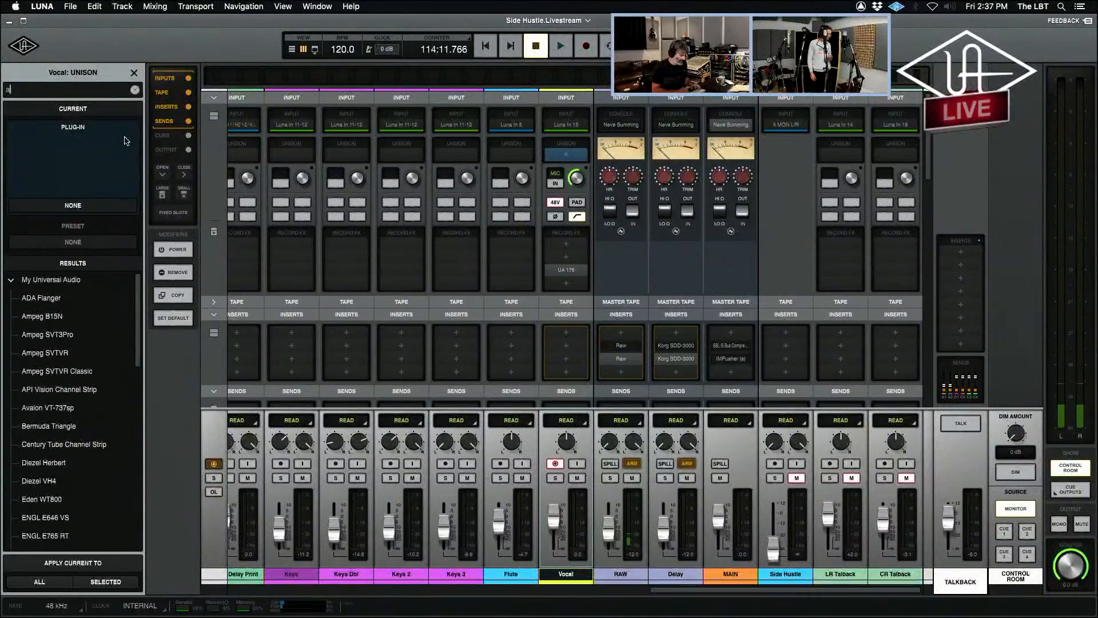
type("valon")
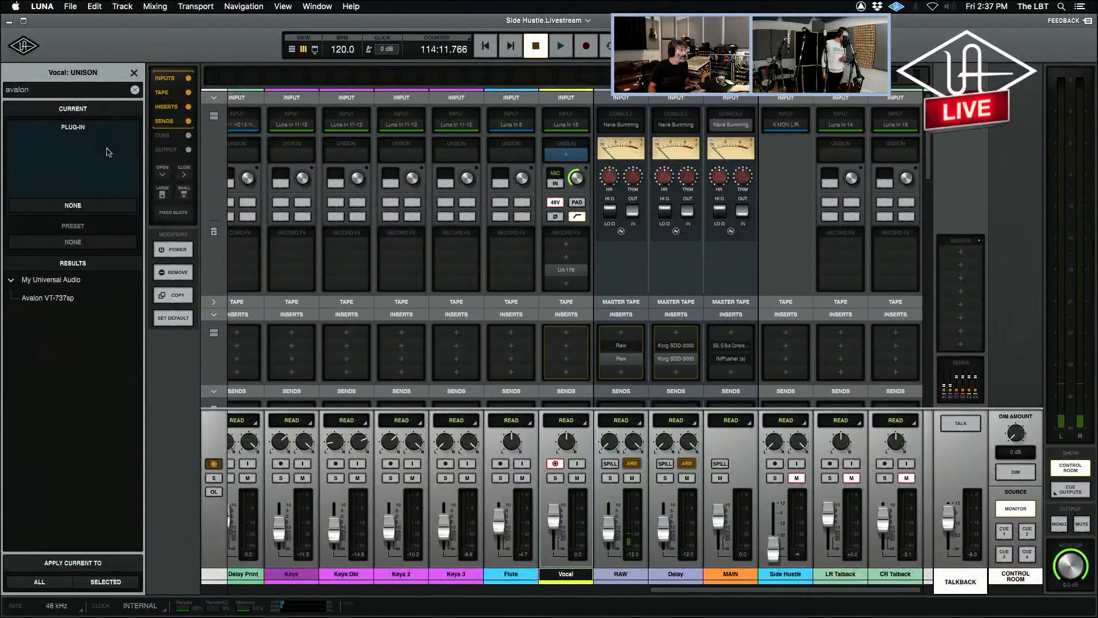
double_click(51, 297)
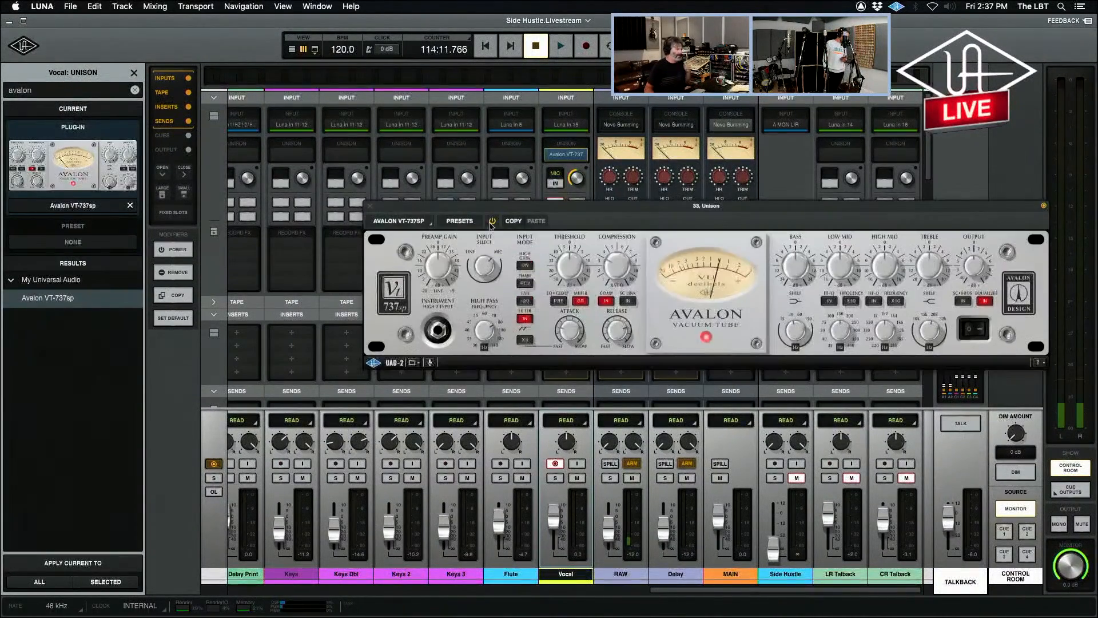
left_click(607, 302)
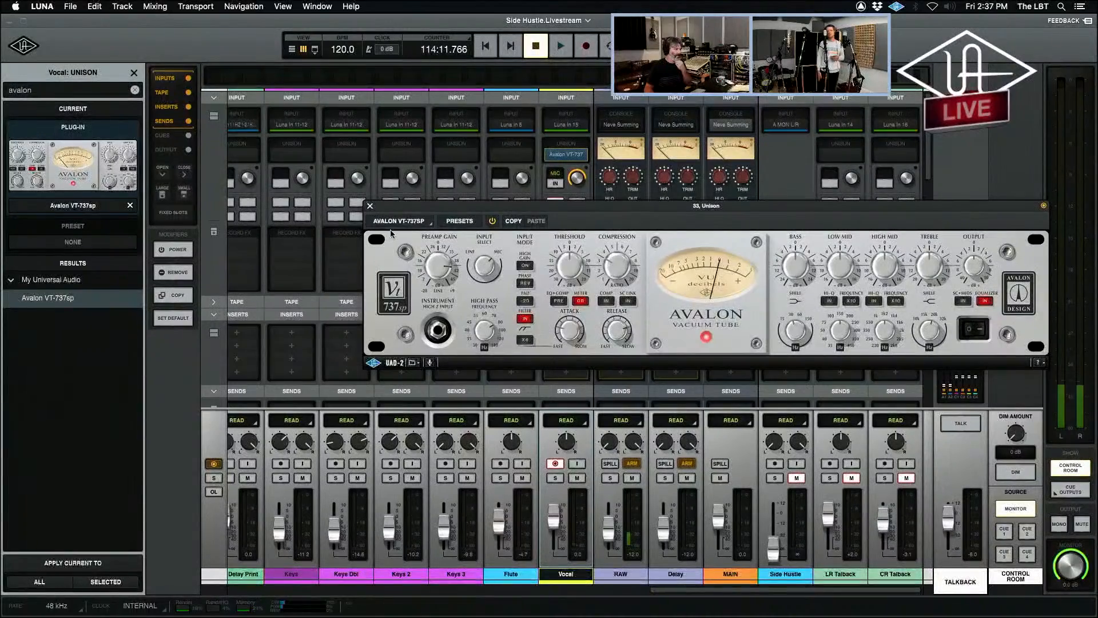
left_click(371, 206)
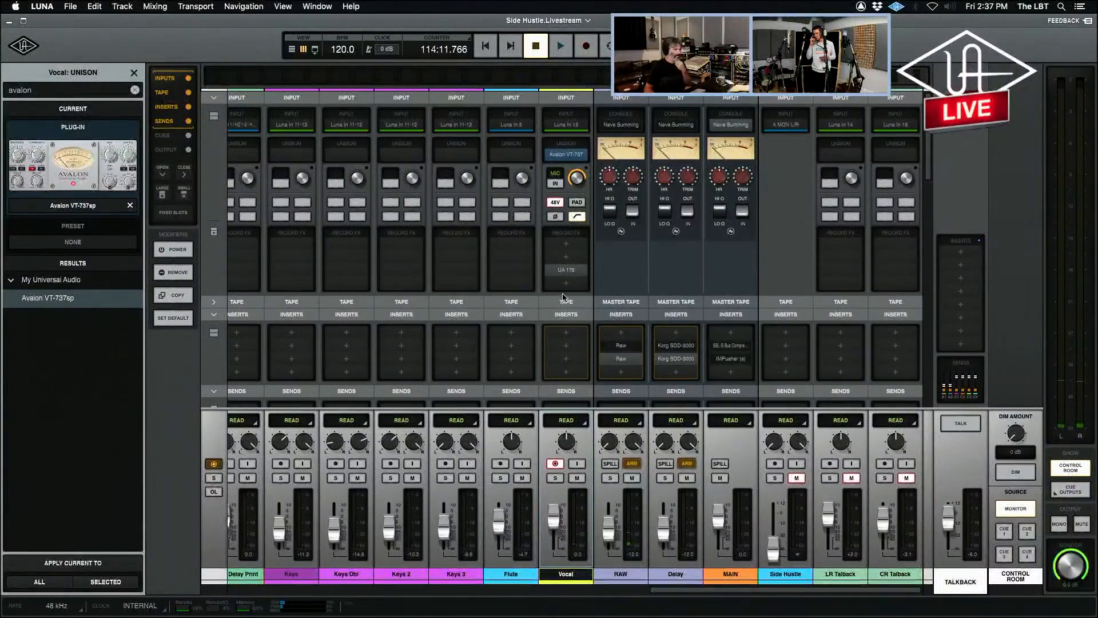
Disable the Vocal channel's UA 176 and add a UA 1176LN Rev E in the second record effects slot, moving its window clear of the channel.
left_click(583, 269)
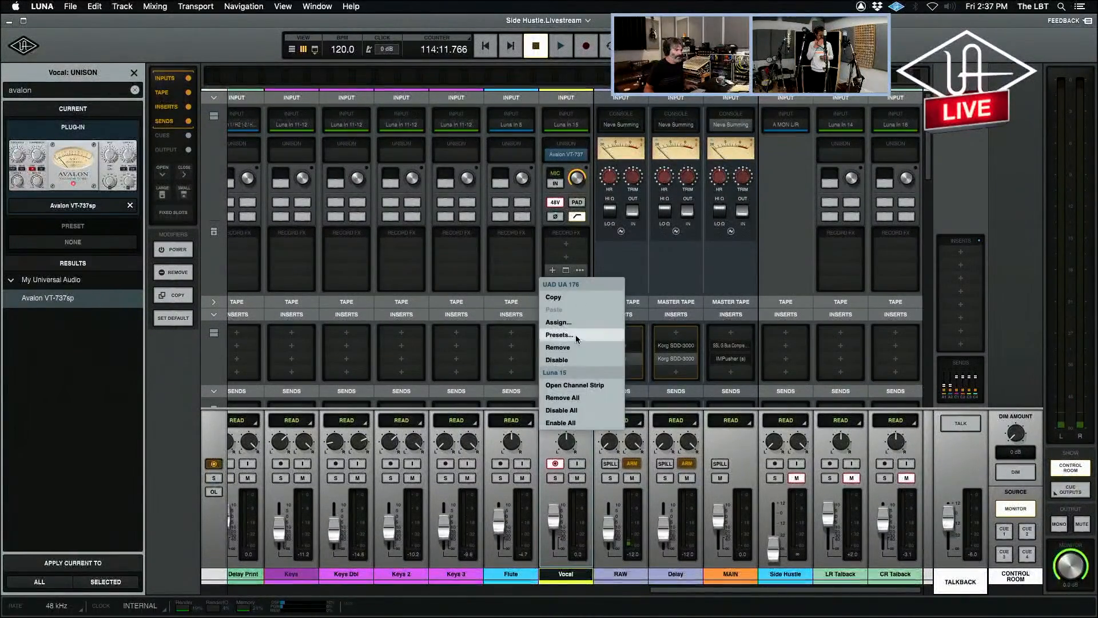
left_click(574, 356)
left_click(567, 259)
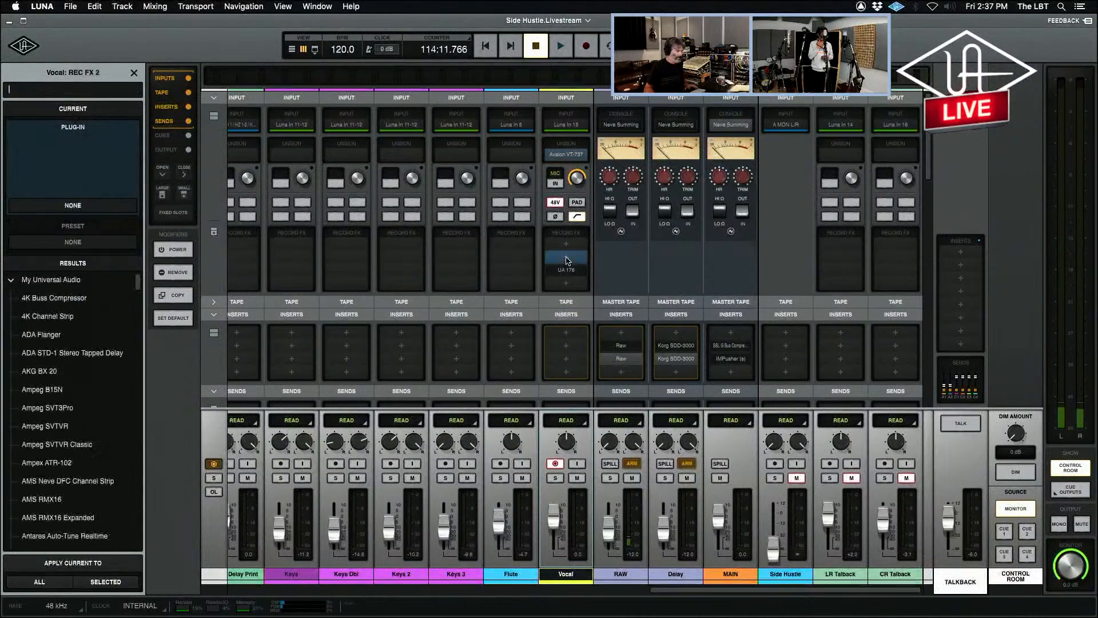
type("1176")
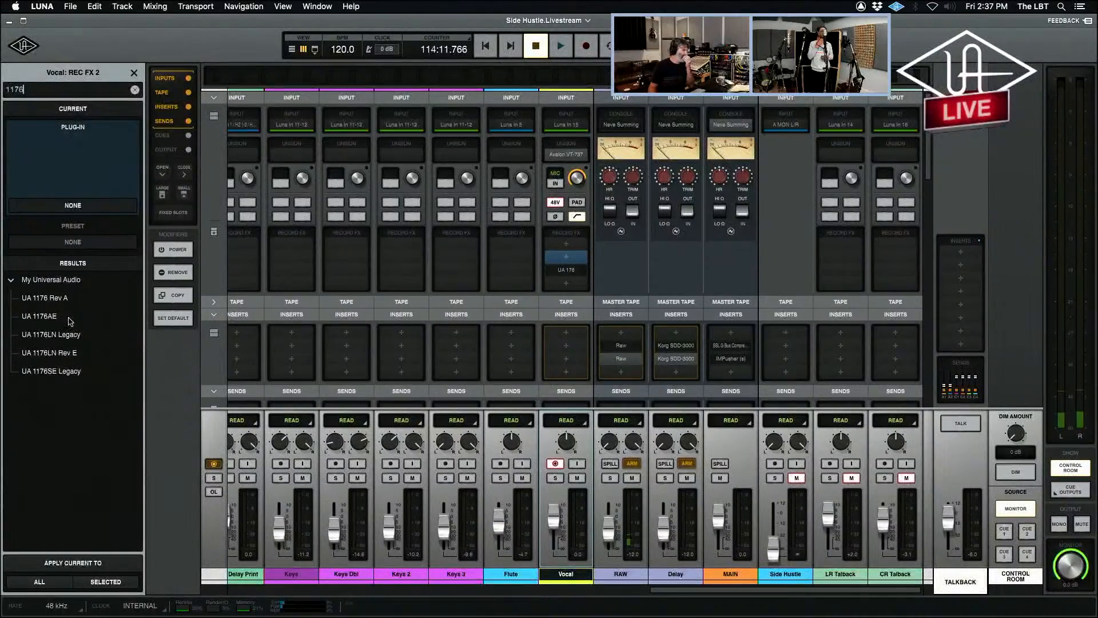
double_click(71, 352)
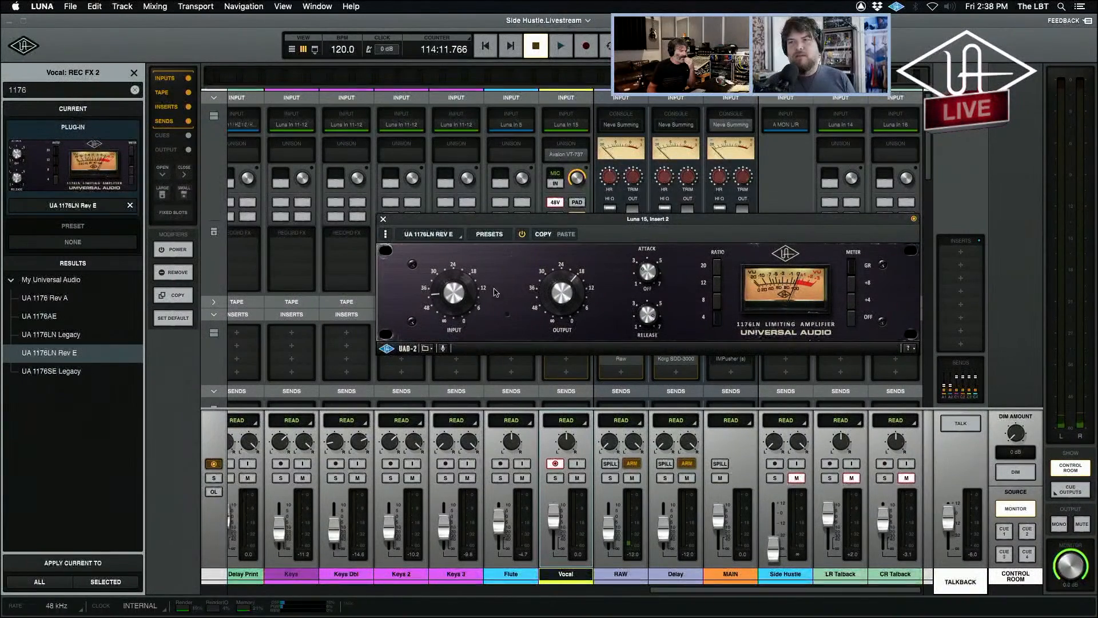
left_click_drag(504, 225, 326, 324)
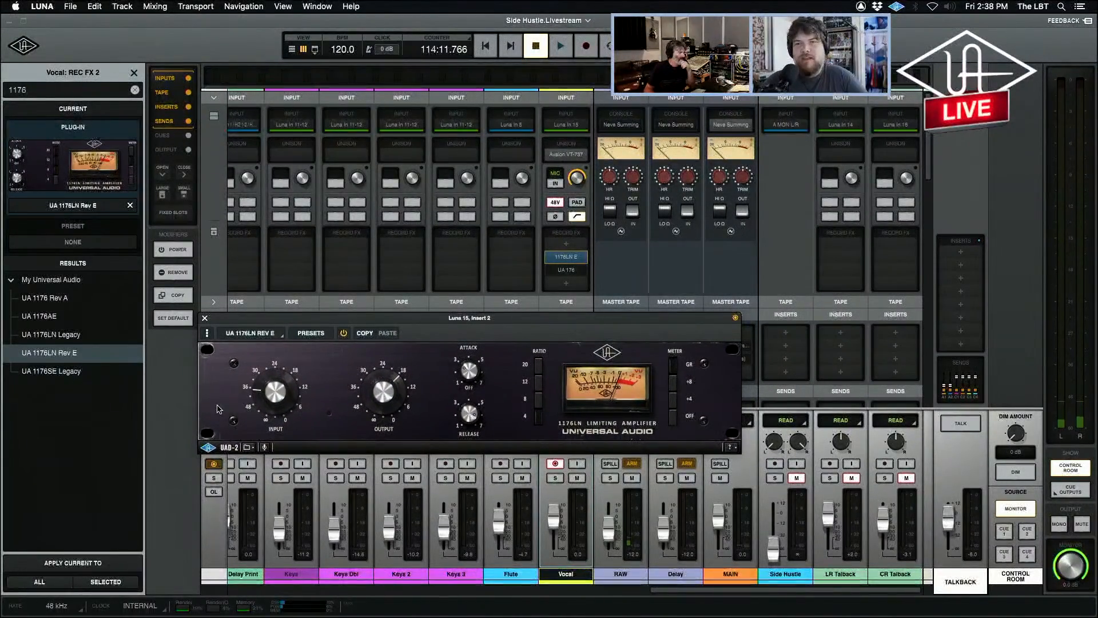
Turn on talkback and compare the UA 1176 Rev A, UA 1176AE and UA 1176LN Rev E in the same slot, ending on Rev E.
left_click(66, 298)
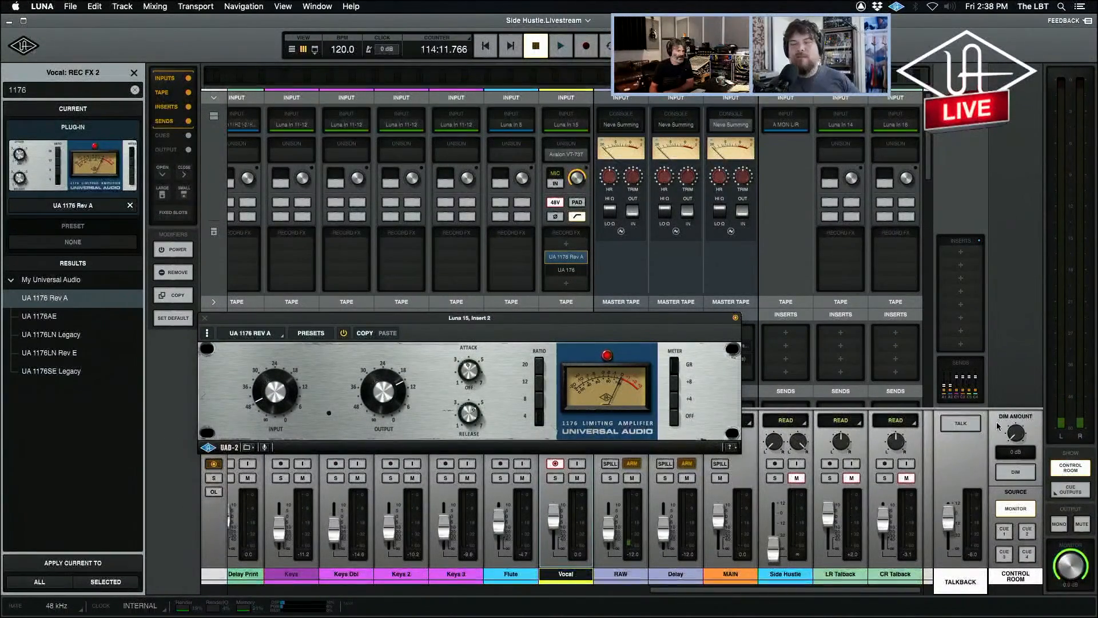
left_click(961, 424)
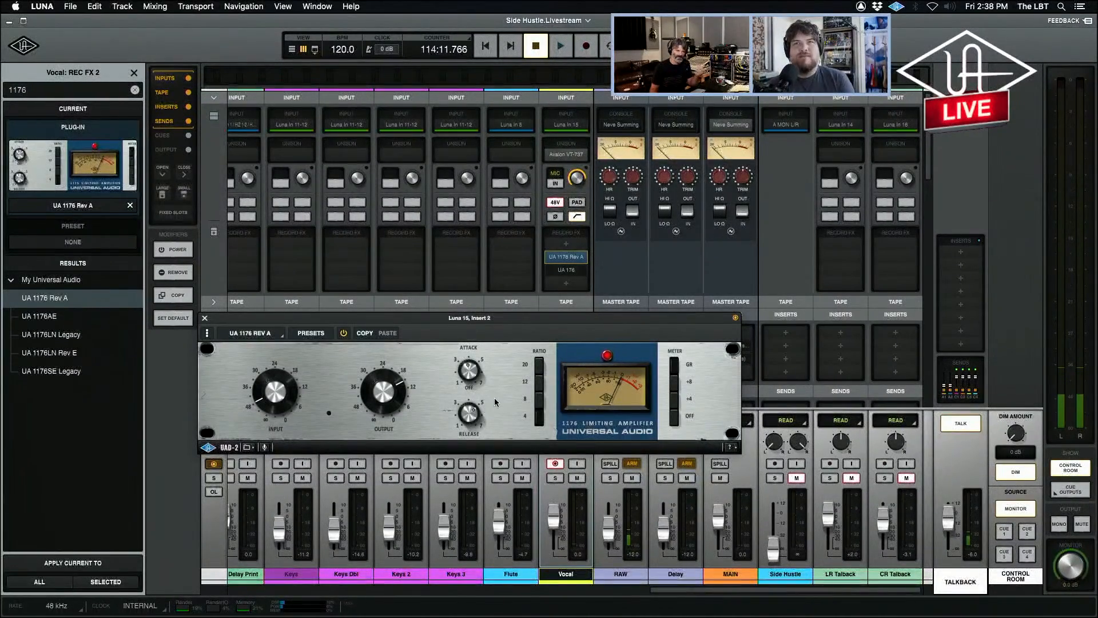
left_click(60, 317)
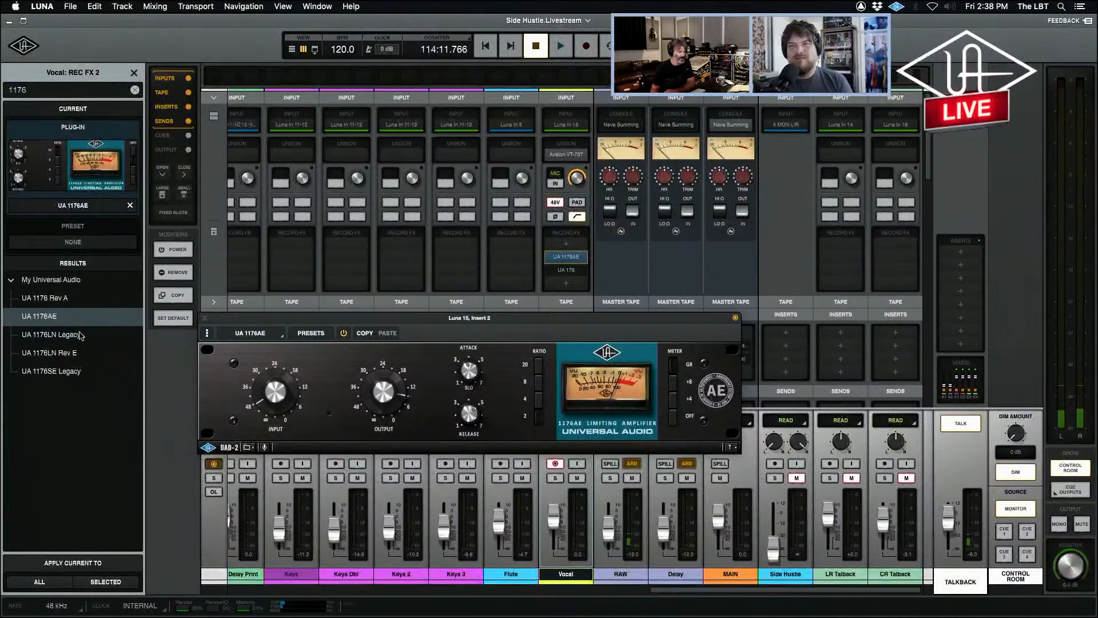
left_click(50, 355)
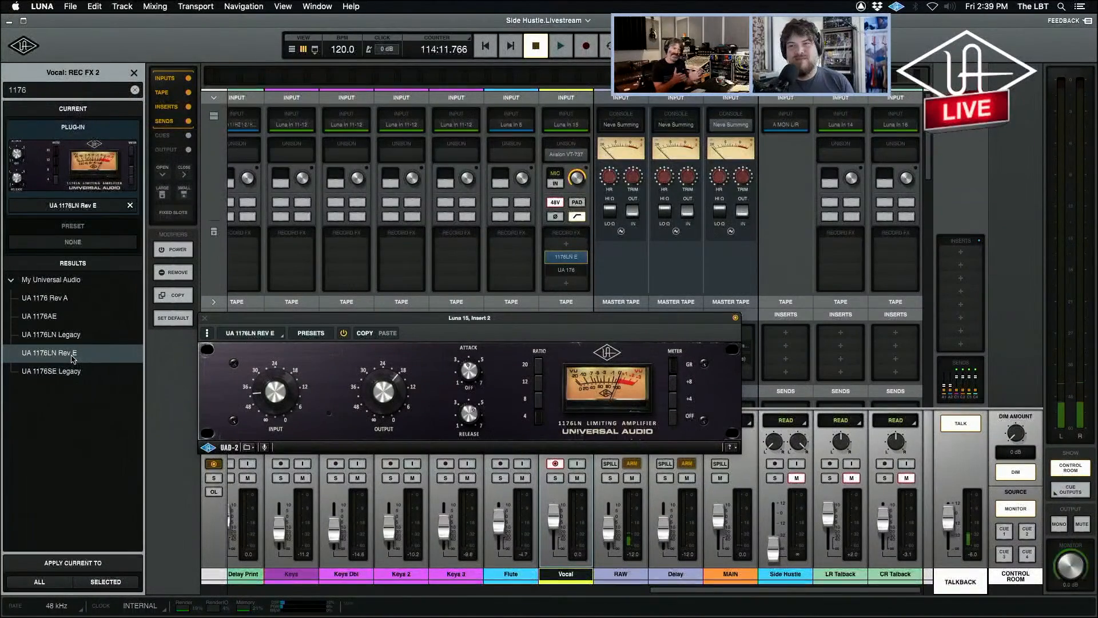
left_click(50, 316)
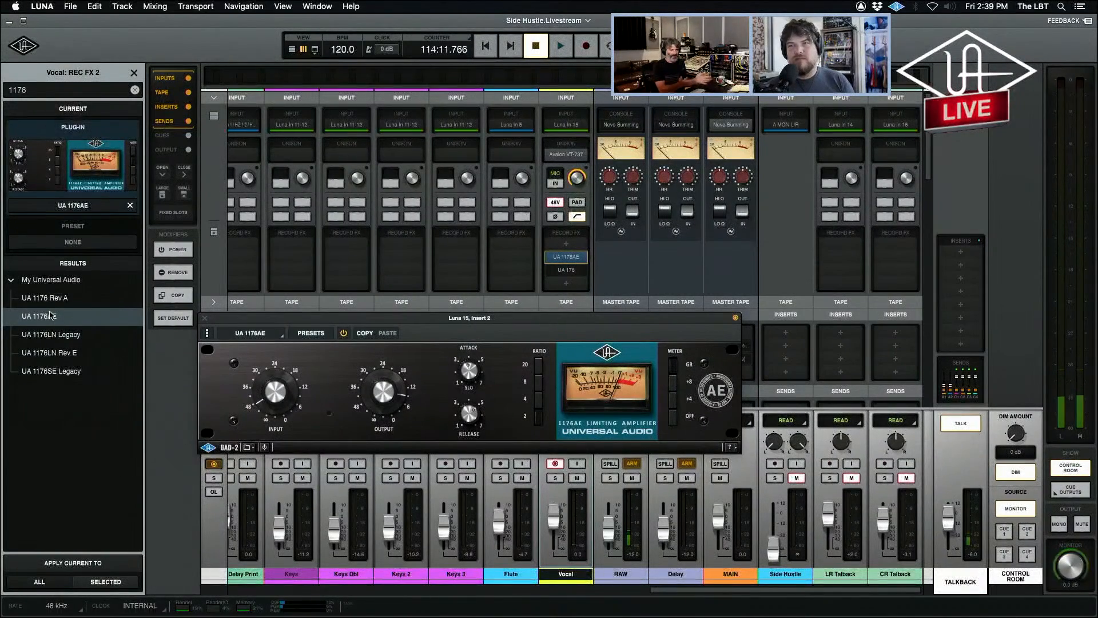
left_click(64, 353)
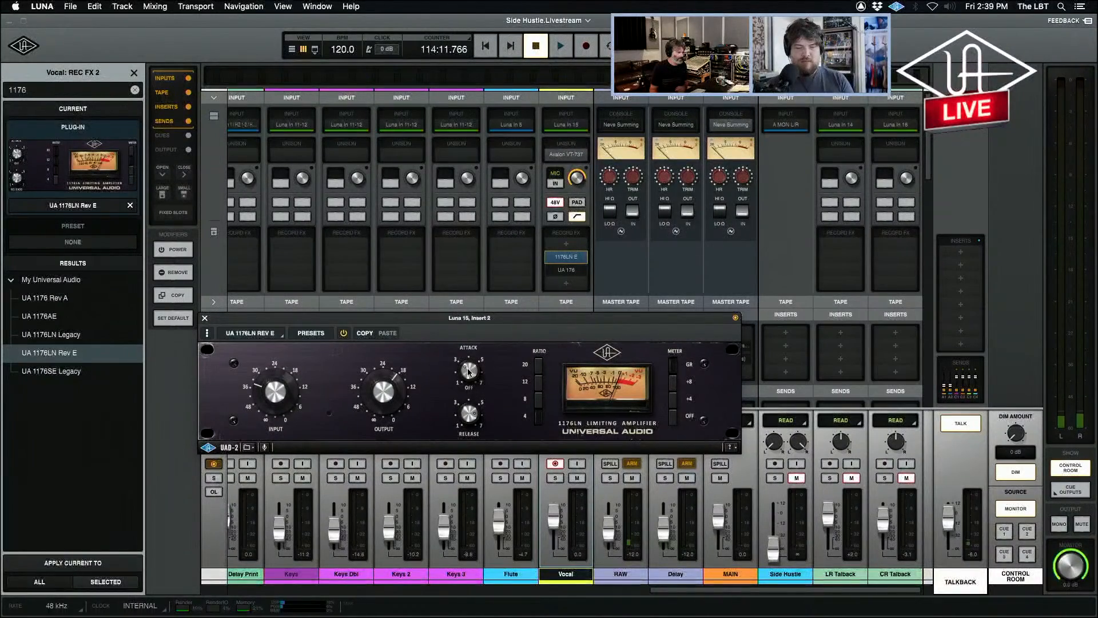
Close the UA 1176LN Rev E window and set the playhead just before the vocal phrase in the timeline, at 114:07.418.
left_click(206, 319)
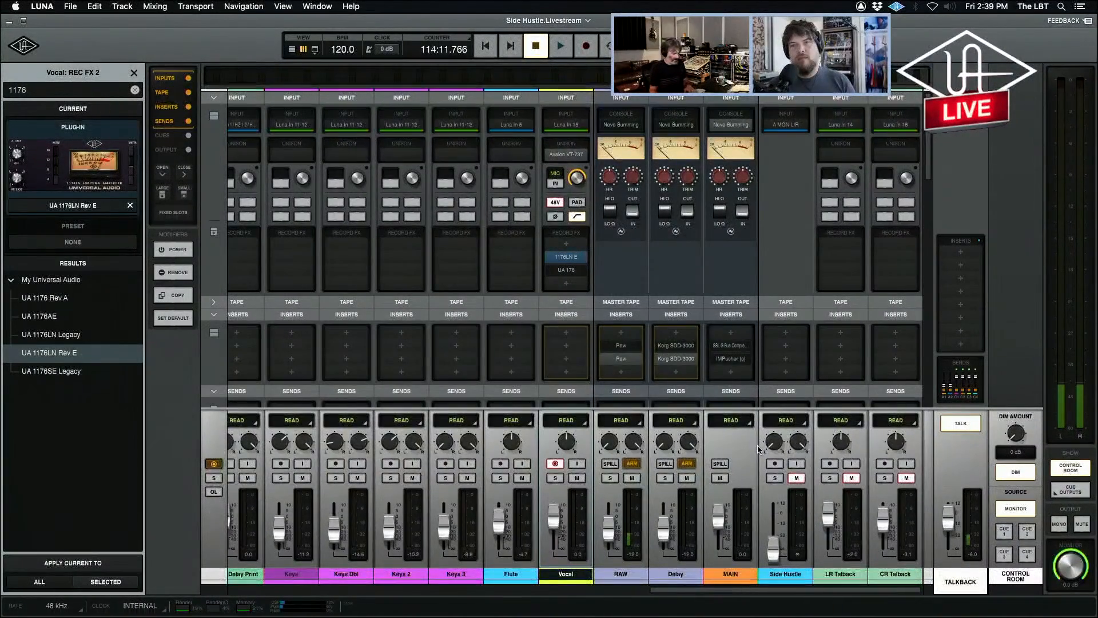
key("super+equal")
left_click(706, 436)
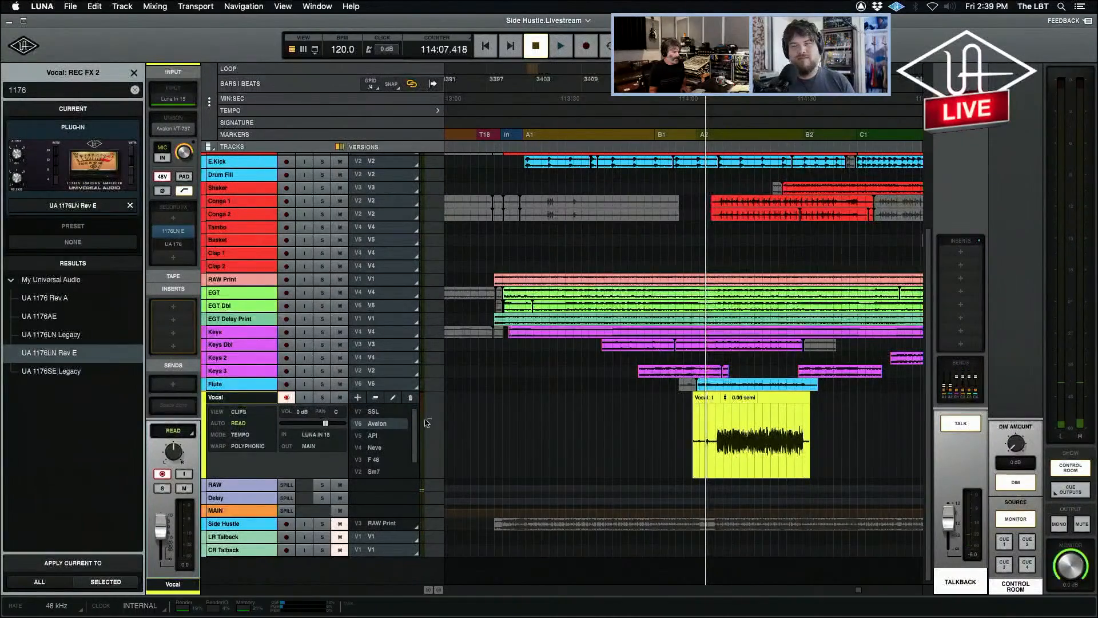
Create a new empty version on the Vocal track and name it A-1176.
left_click(357, 397)
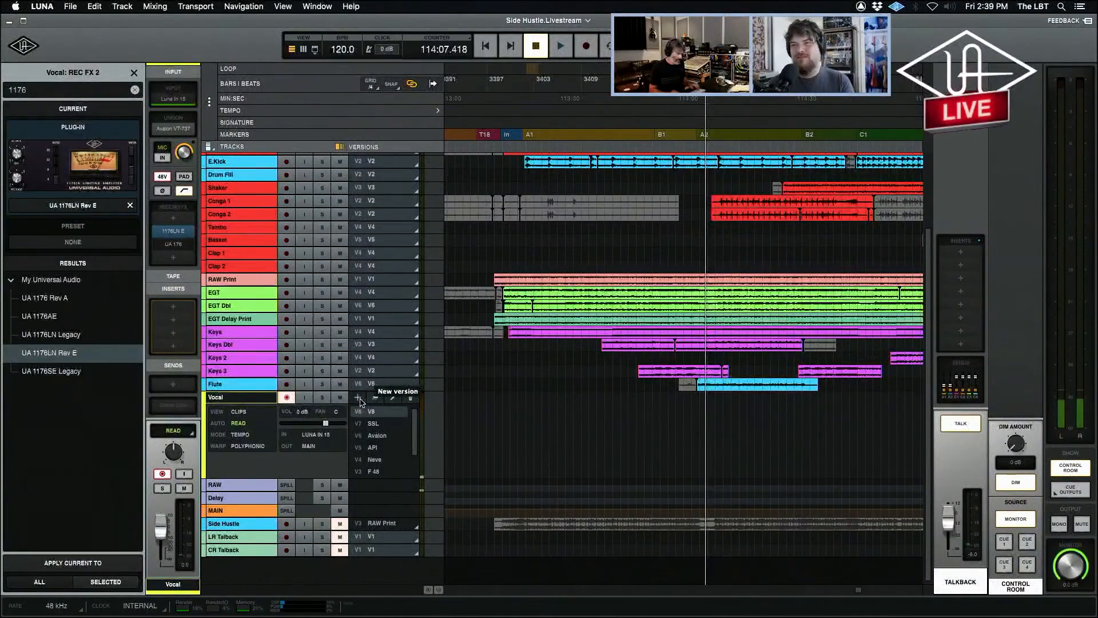
double_click(376, 413)
type("1")
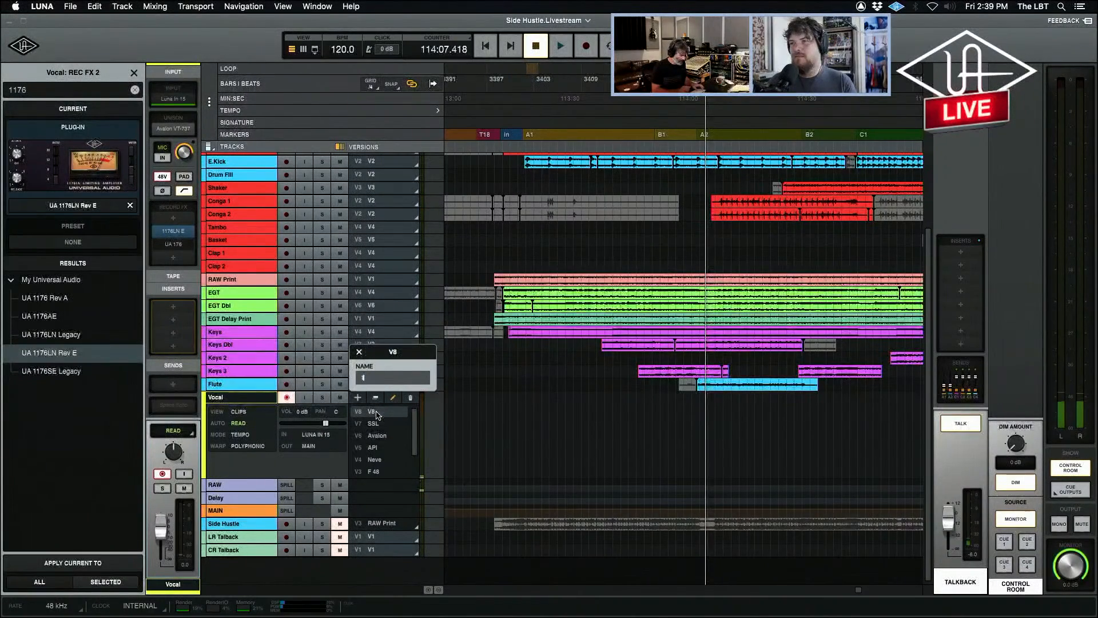
type("176")
key("BackSpace")
key("BackSpace")
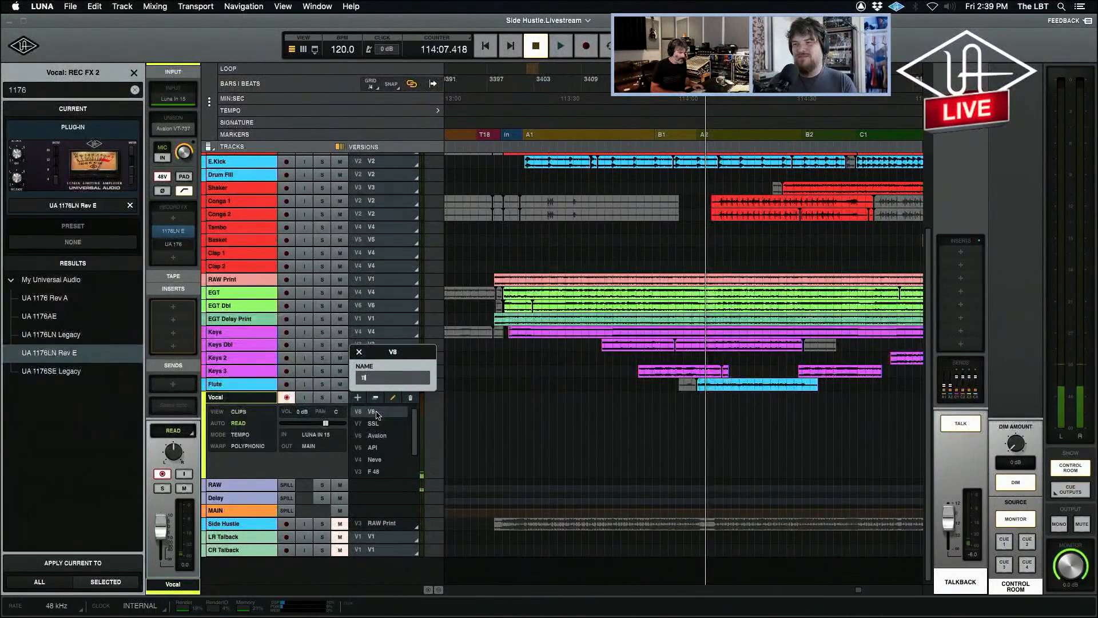
type("A")
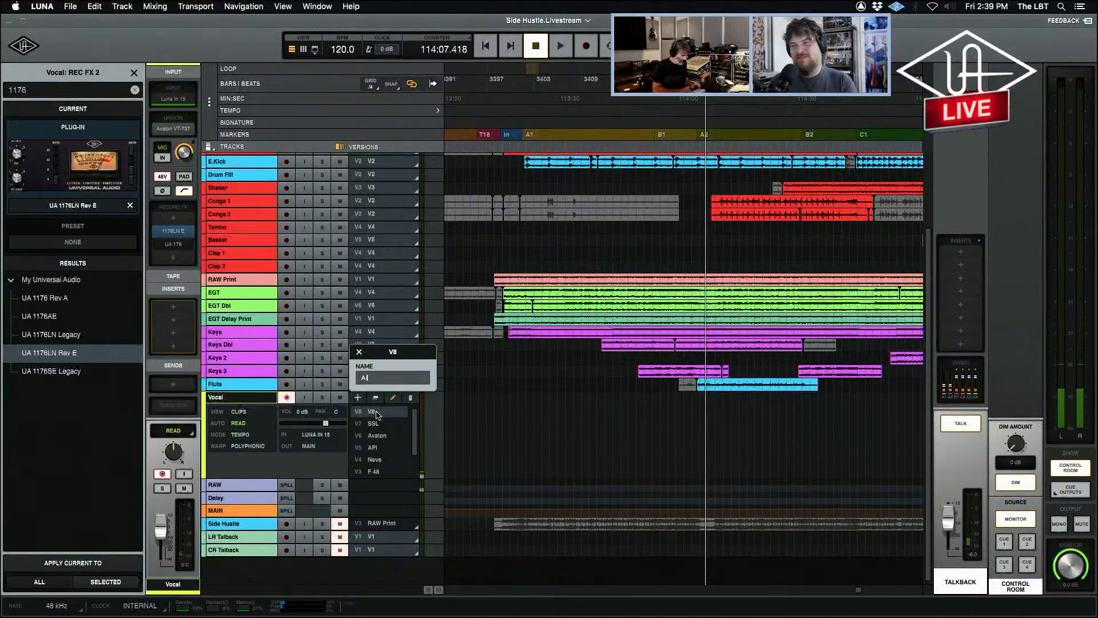
type("-1176")
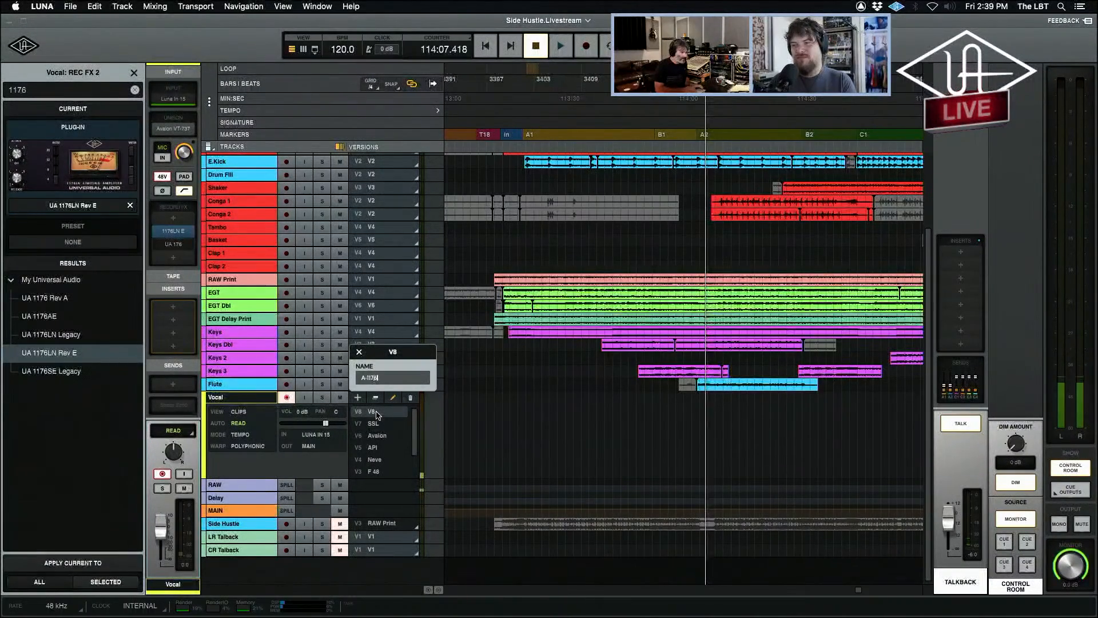
key("Return")
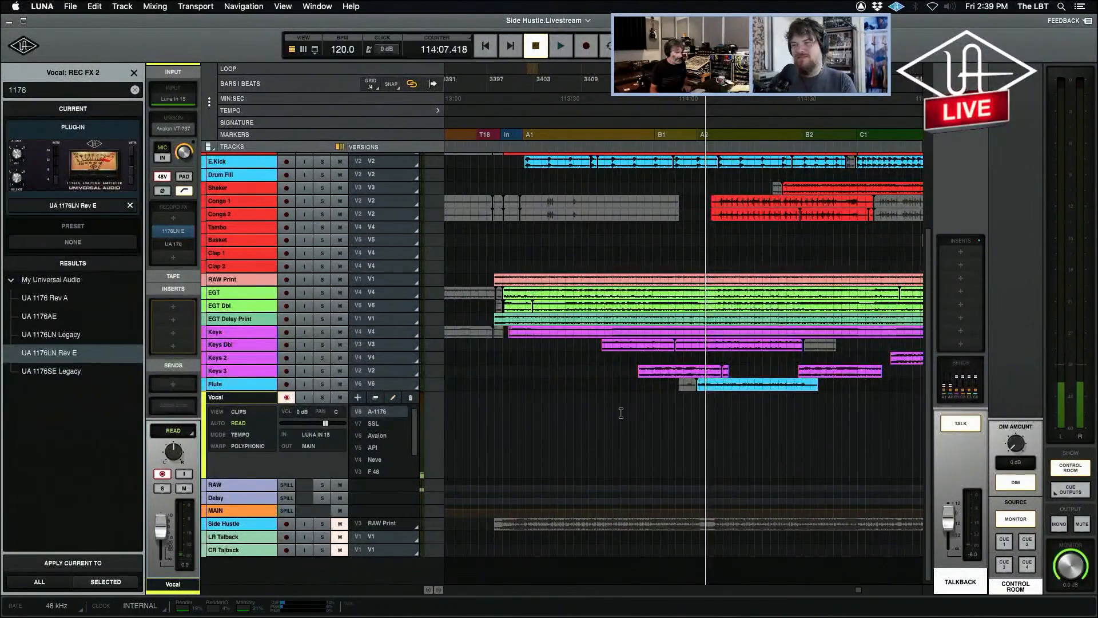
Record a vocal take from 114:04.085 with the UA 1176LN Rev E window open, then close it and turn talkback on.
left_click(692, 425)
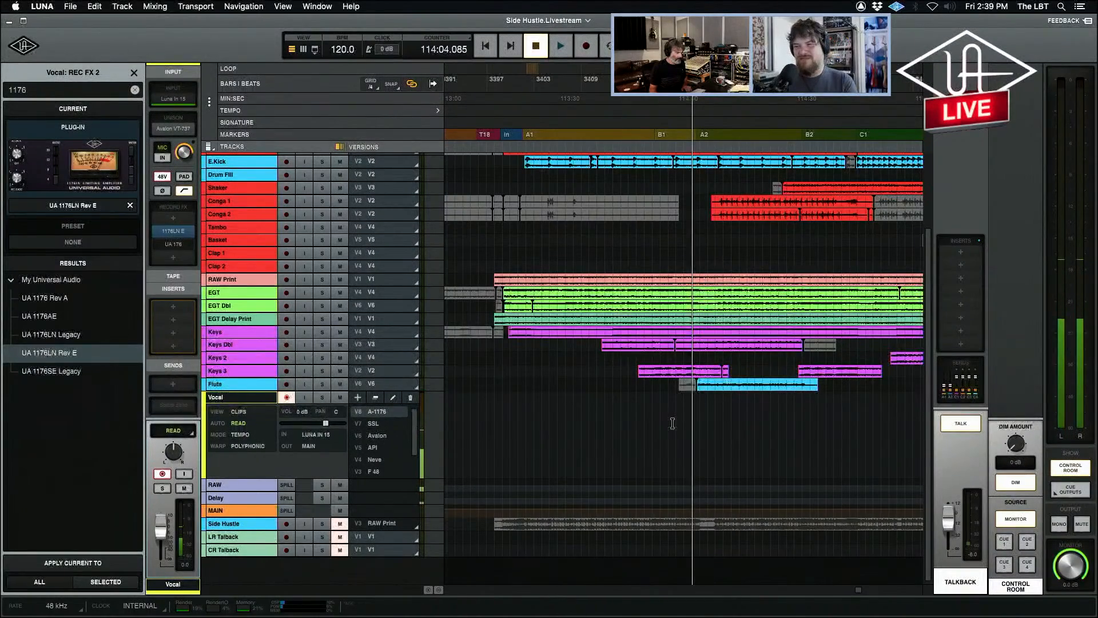
key("super+equal")
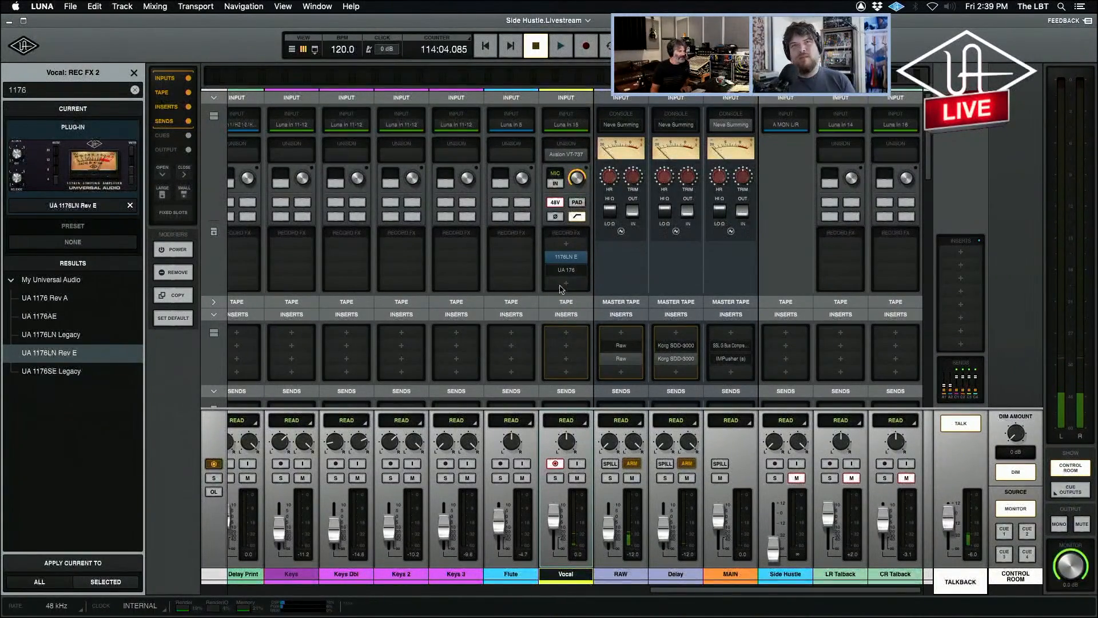
key("super+space")
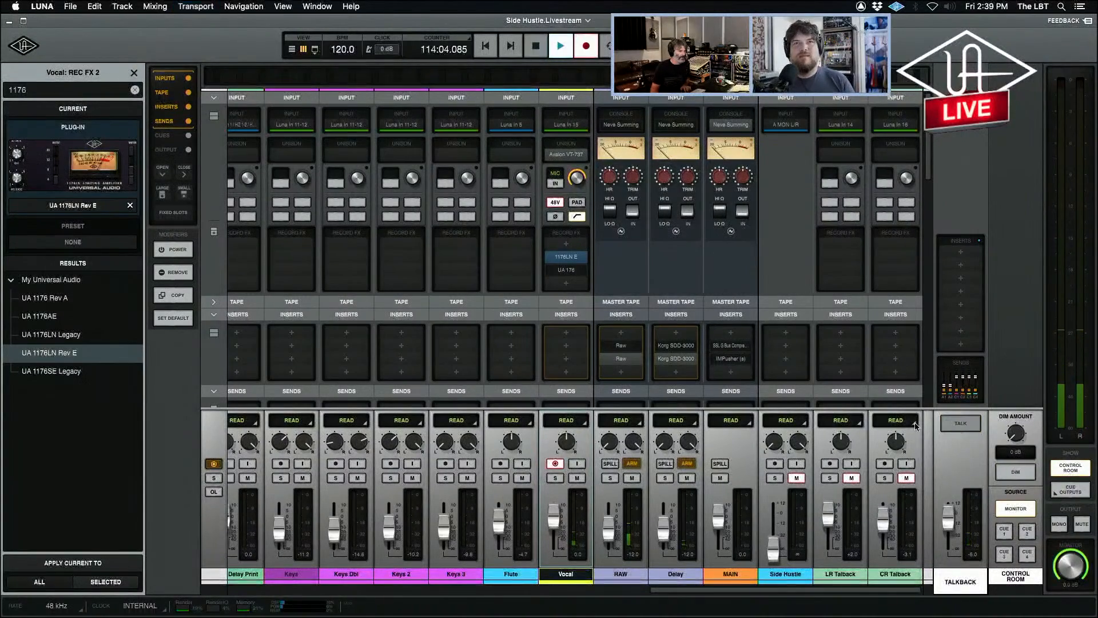
left_click(566, 256)
left_click_drag(483, 261, 389, 348)
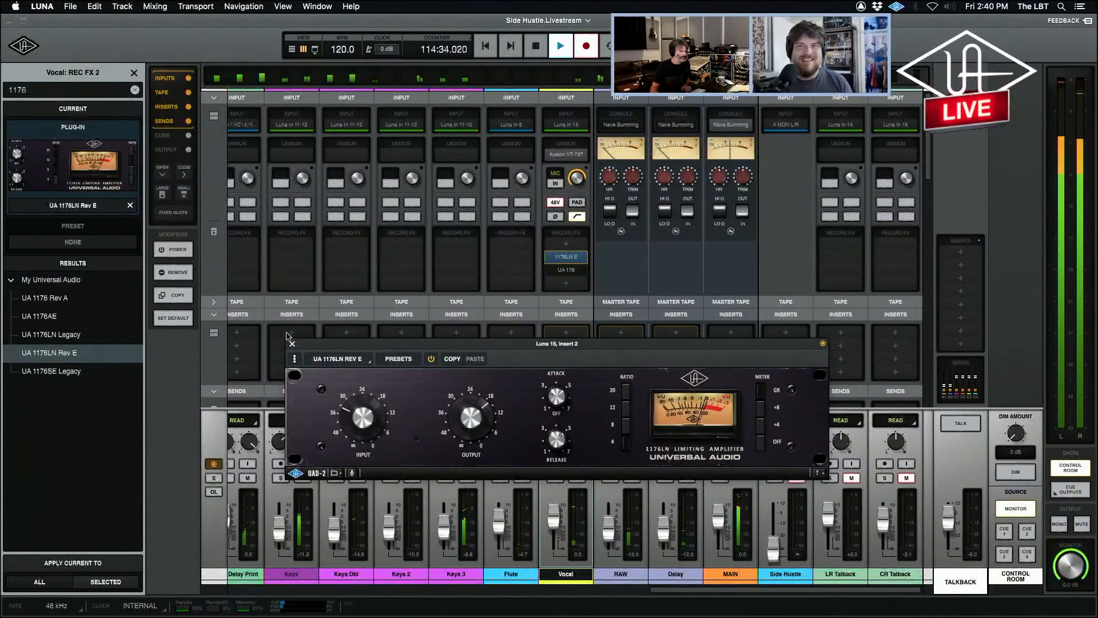
key("space")
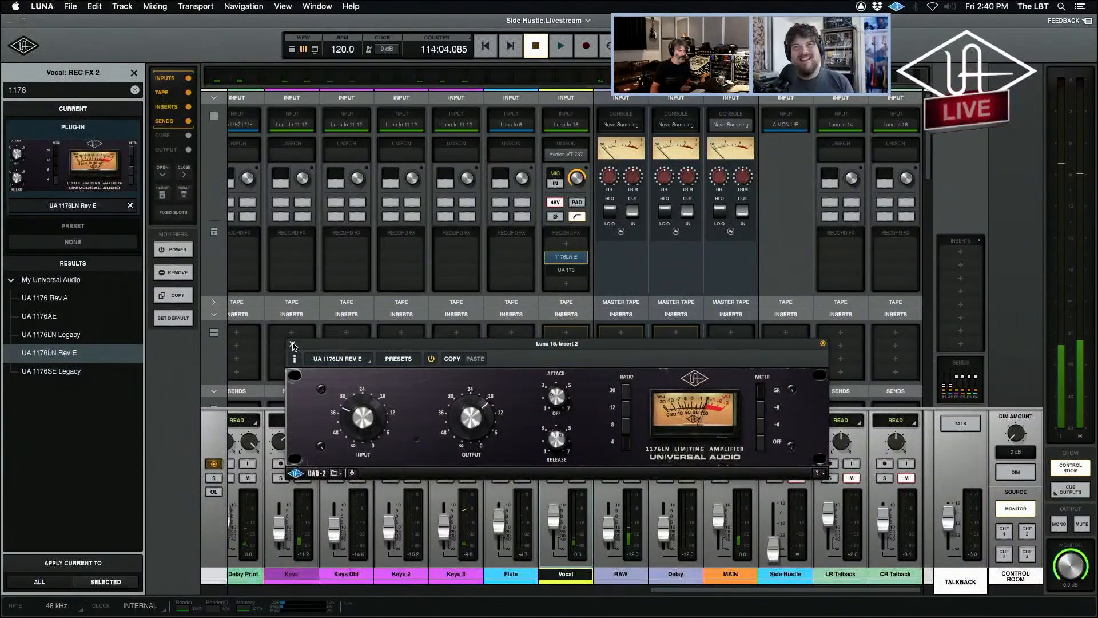
left_click(293, 345)
left_click(953, 429)
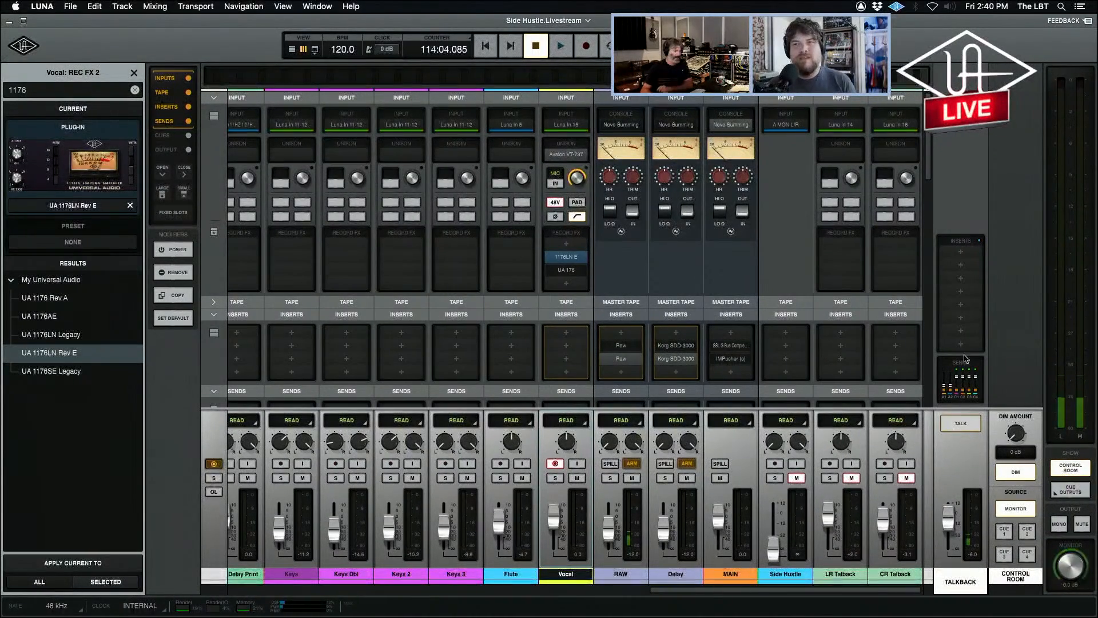
Remove the UA 1176LN Rev E from the Vocal channel and open the UA 176 and Avalon VT-737sp windows clear of each other's controls.
left_click(580, 257)
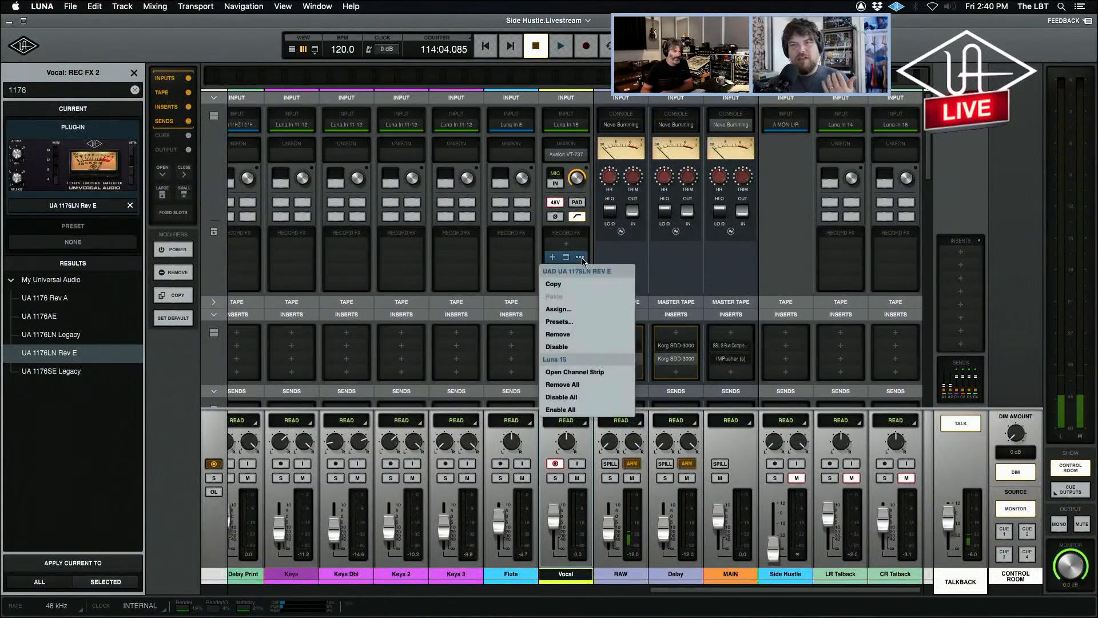
left_click(589, 342)
left_click(569, 273)
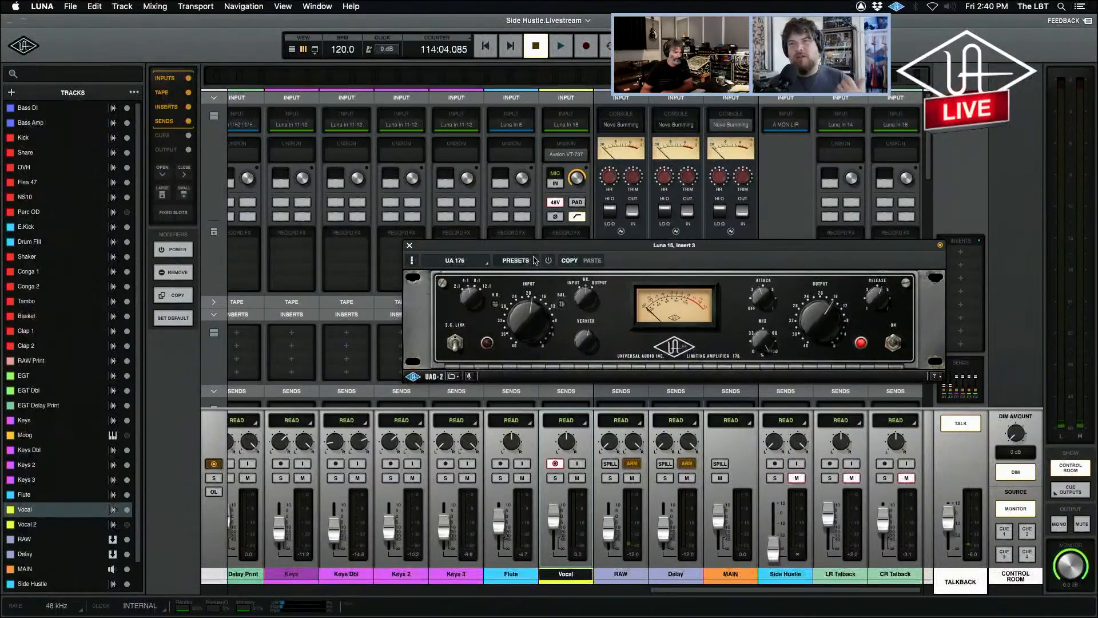
left_click_drag(529, 251, 750, 117)
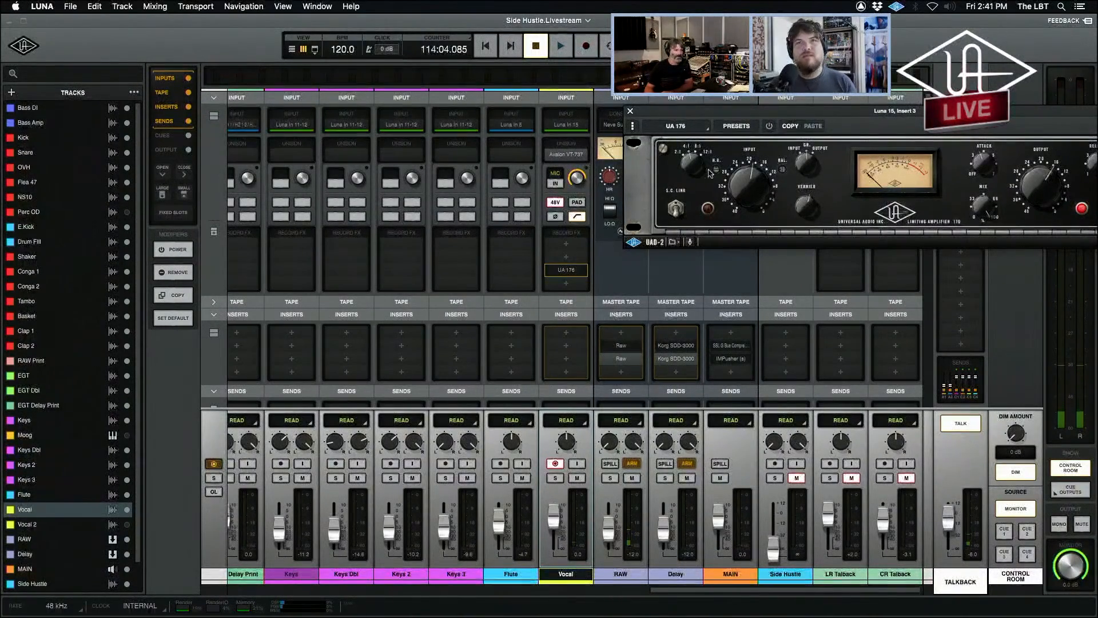
left_click_drag(672, 113, 21, 51)
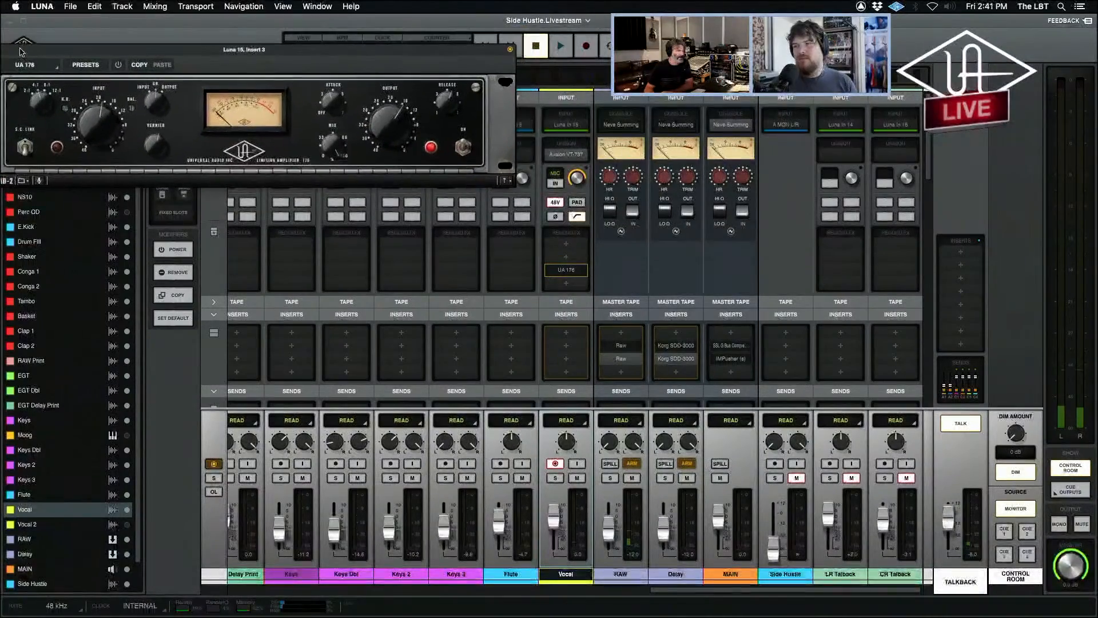
left_click(567, 154)
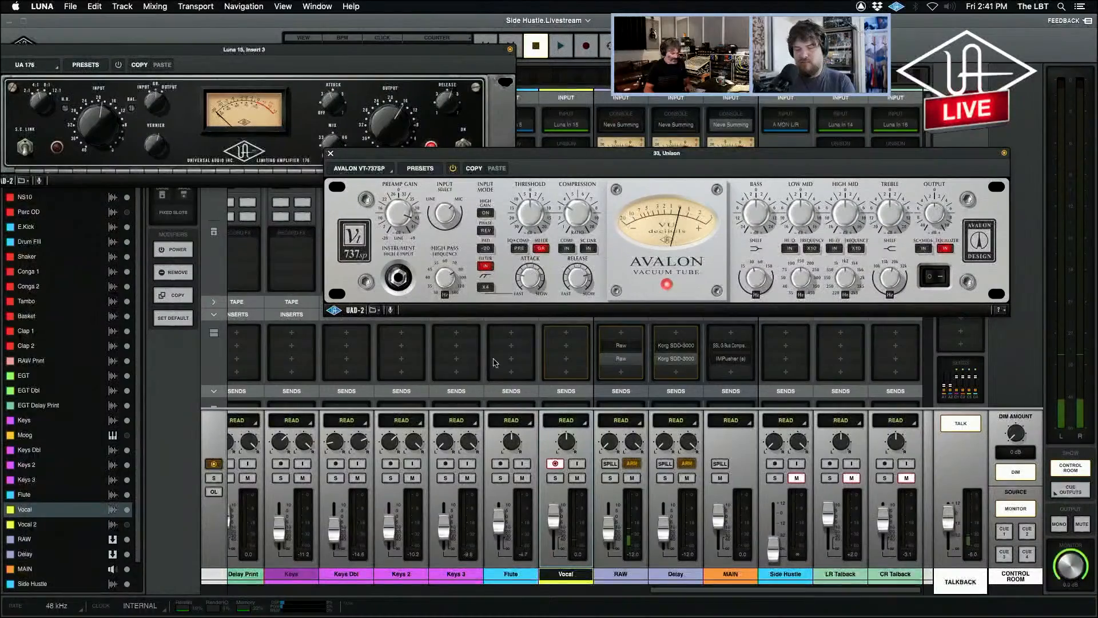
Set the playhead to 114:07.418 in the timeline, add another new version to the Vocal track and turn talkback off.
key("super+equal")
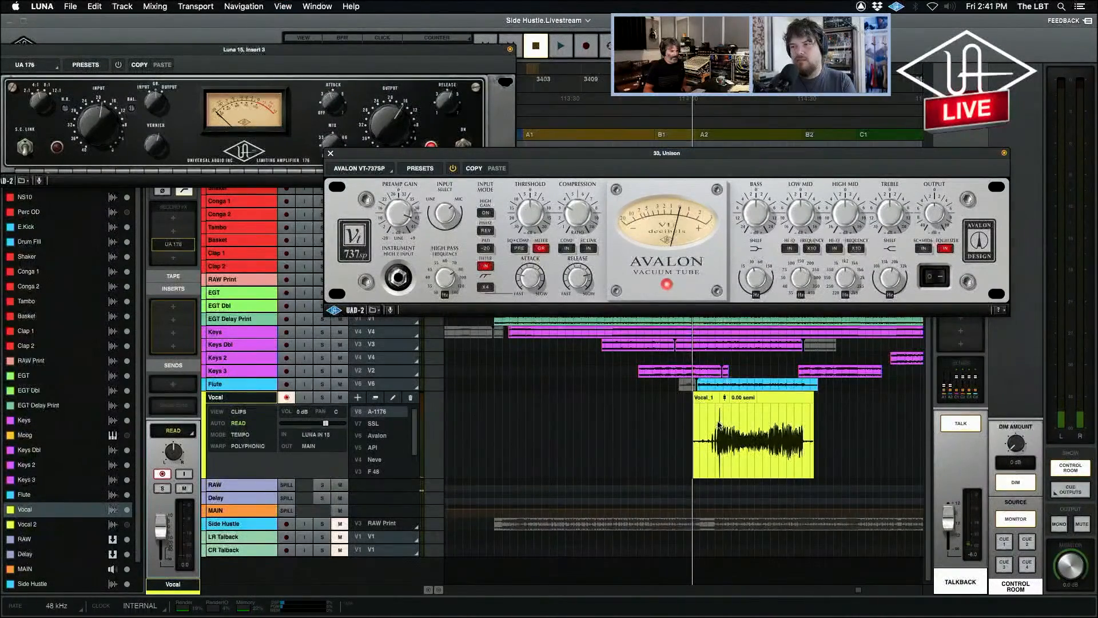
left_click(719, 457)
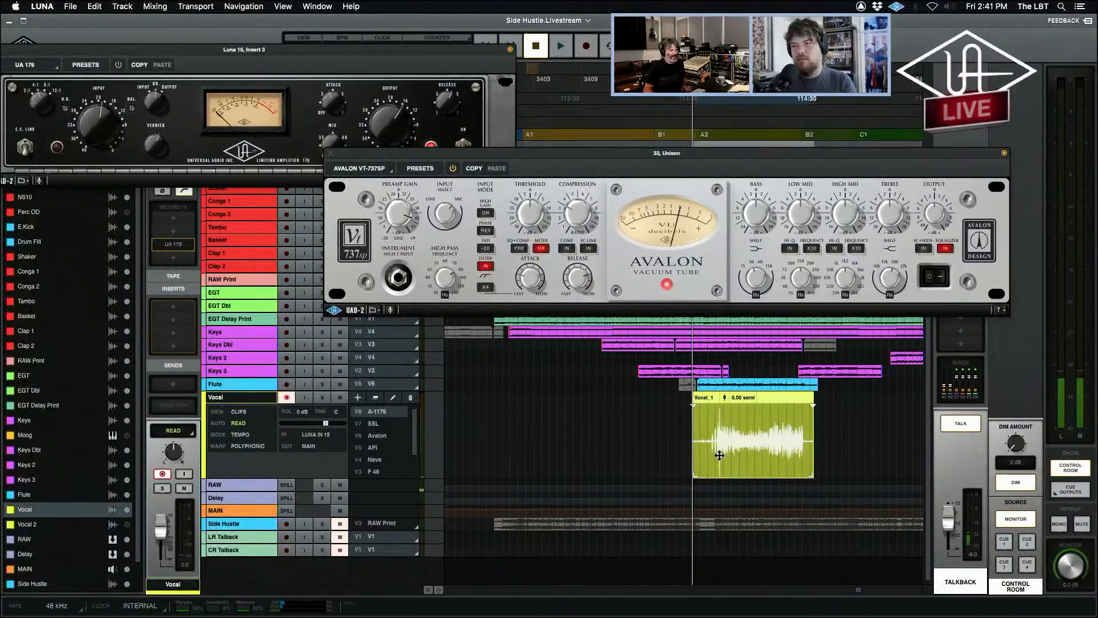
left_click(720, 413)
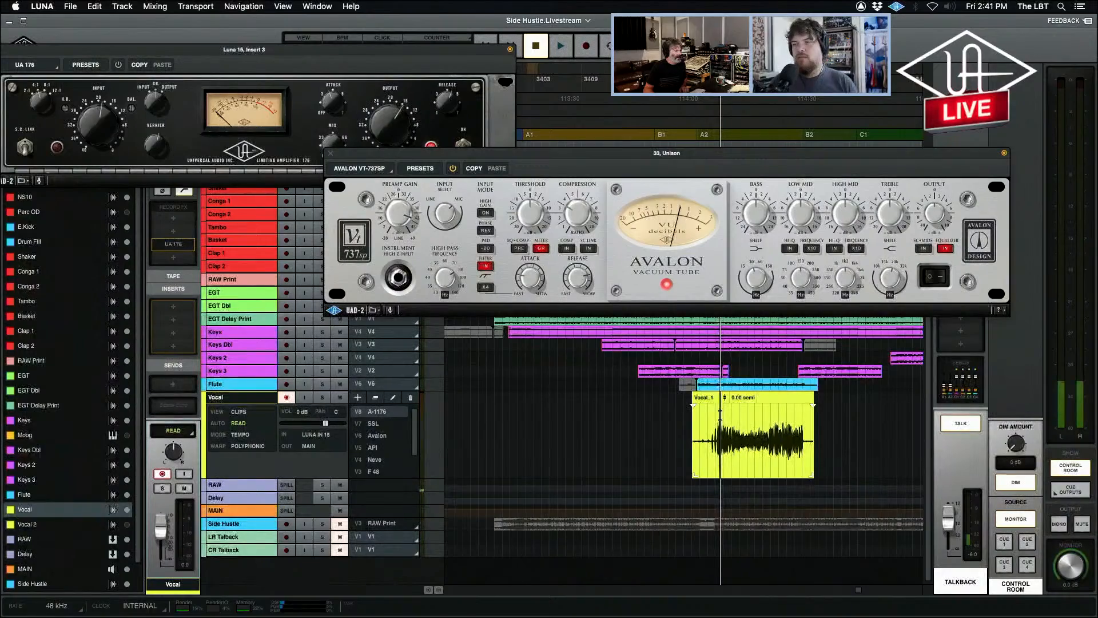
left_click(708, 422)
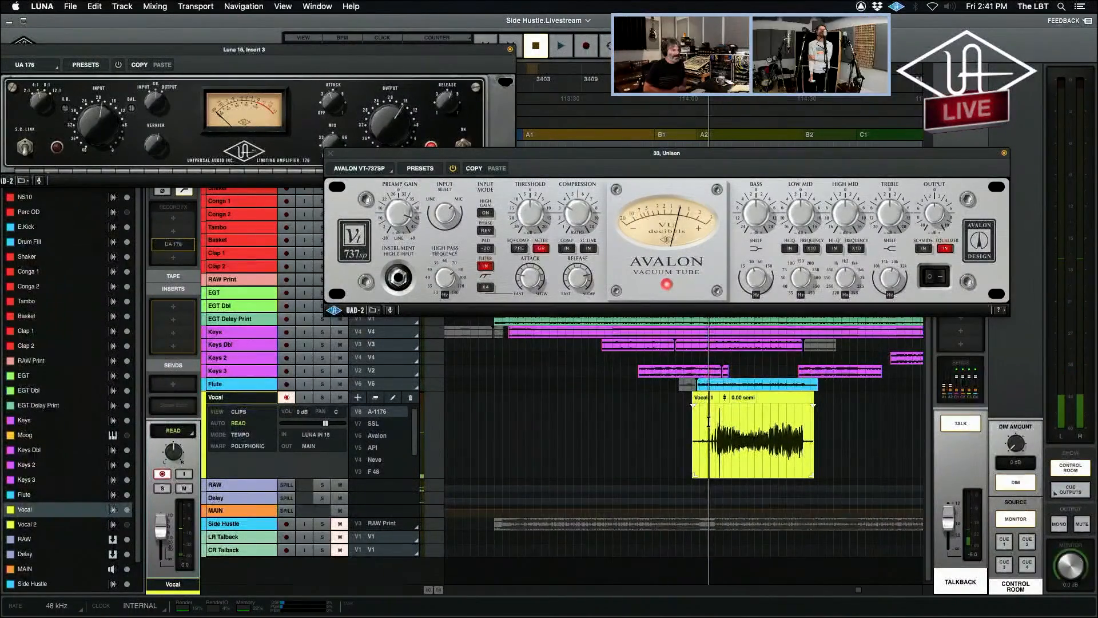
left_click(704, 421)
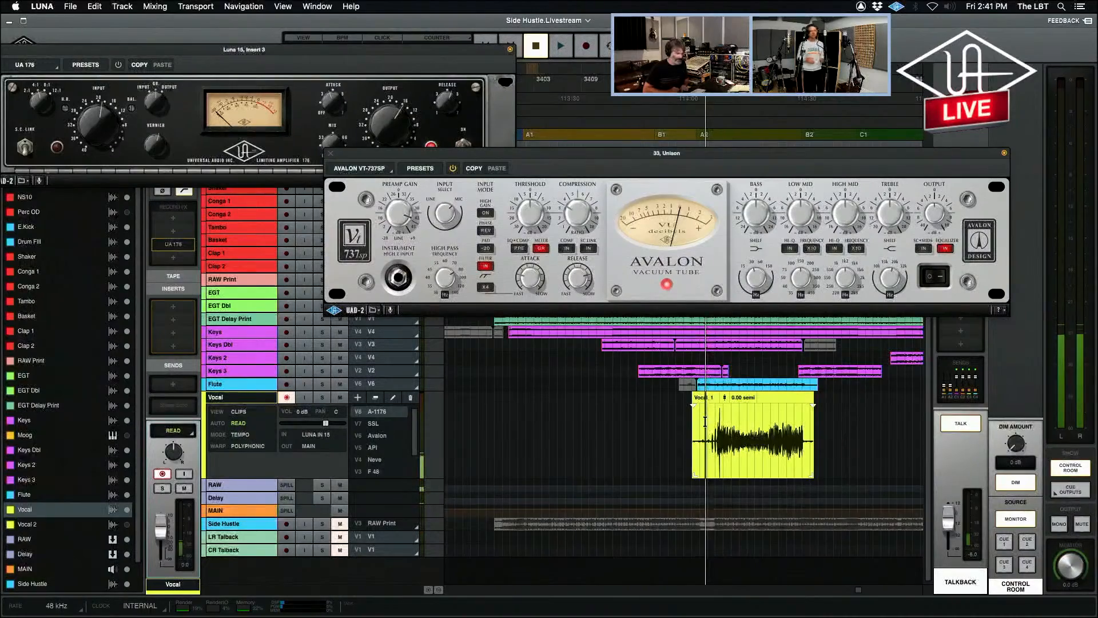
left_click(359, 397)
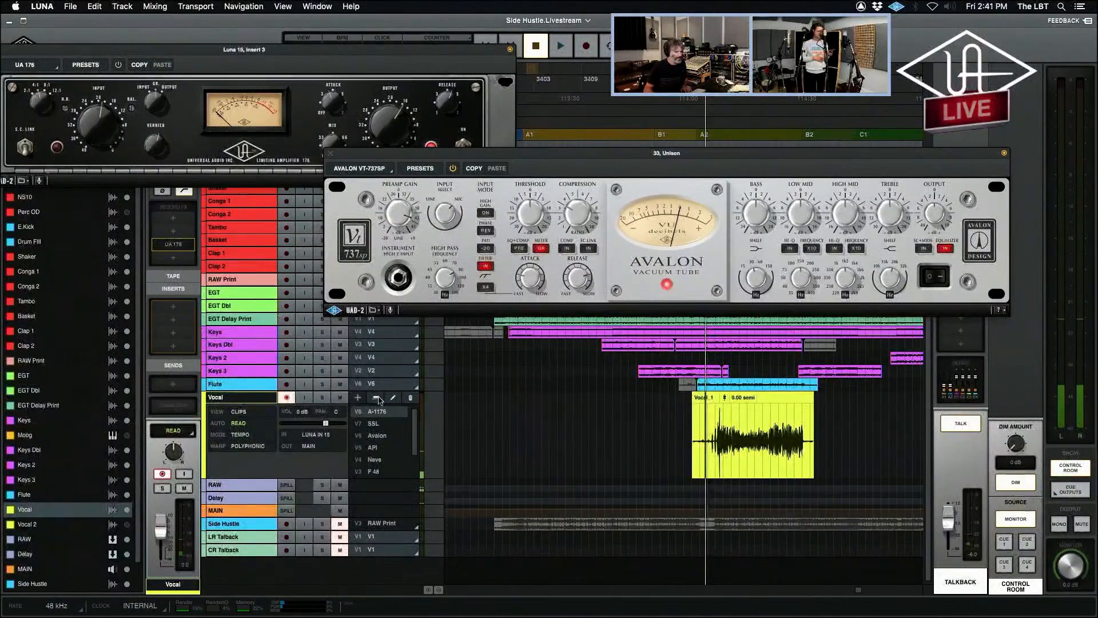
left_click(967, 425)
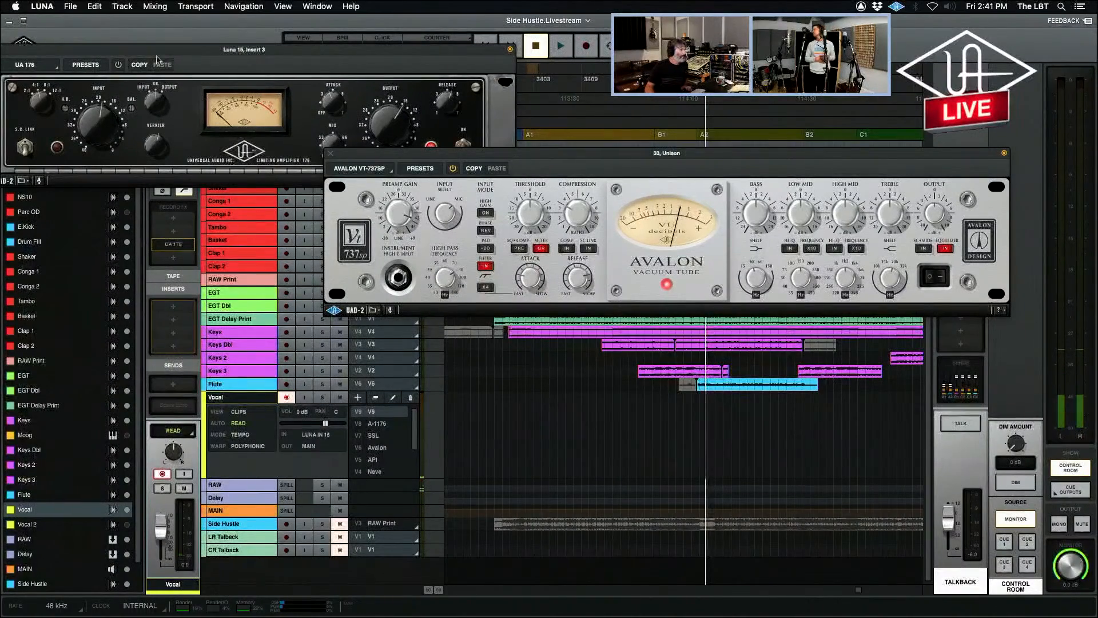
Enable the UA 176 and record a vocal take through it and the Avalon VT-737sp, turning talkback on once recording is stopped.
left_click(120, 68)
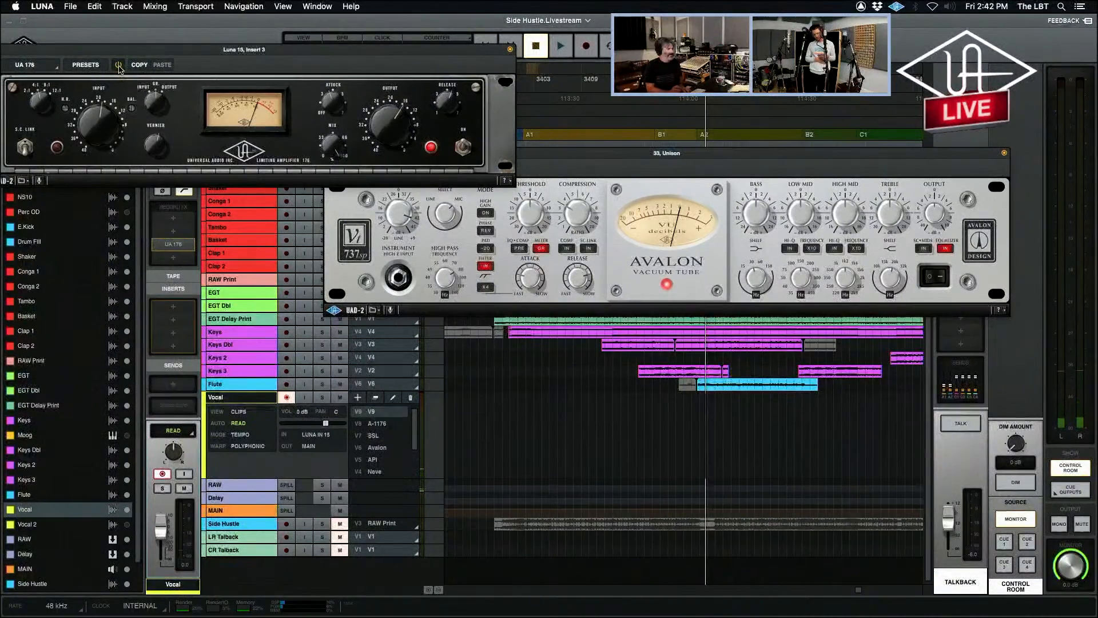
key("r")
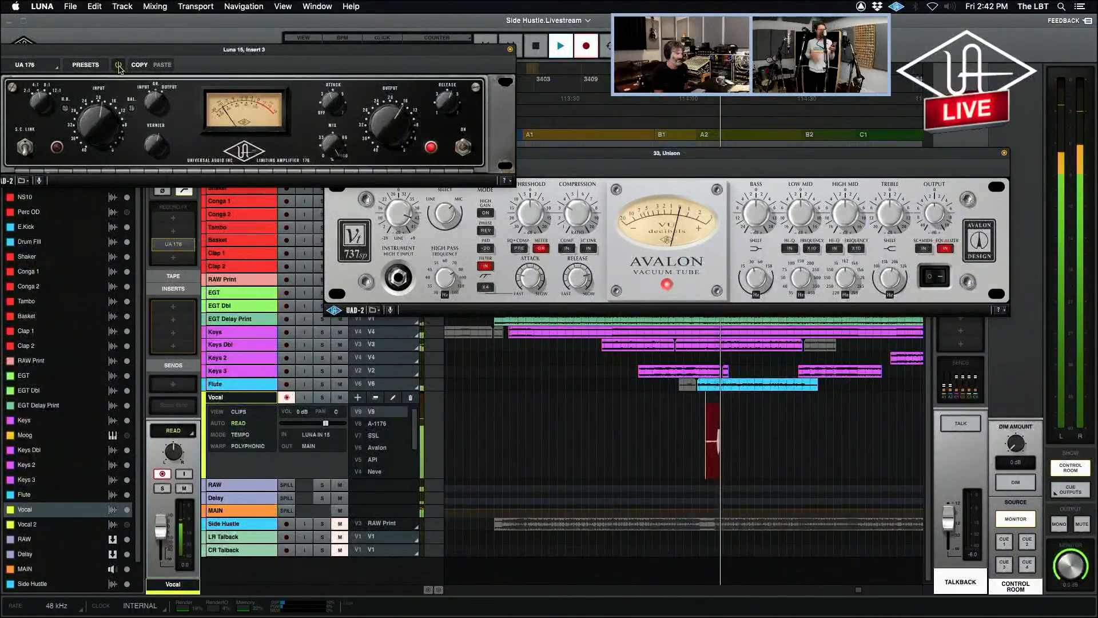
left_click(404, 223)
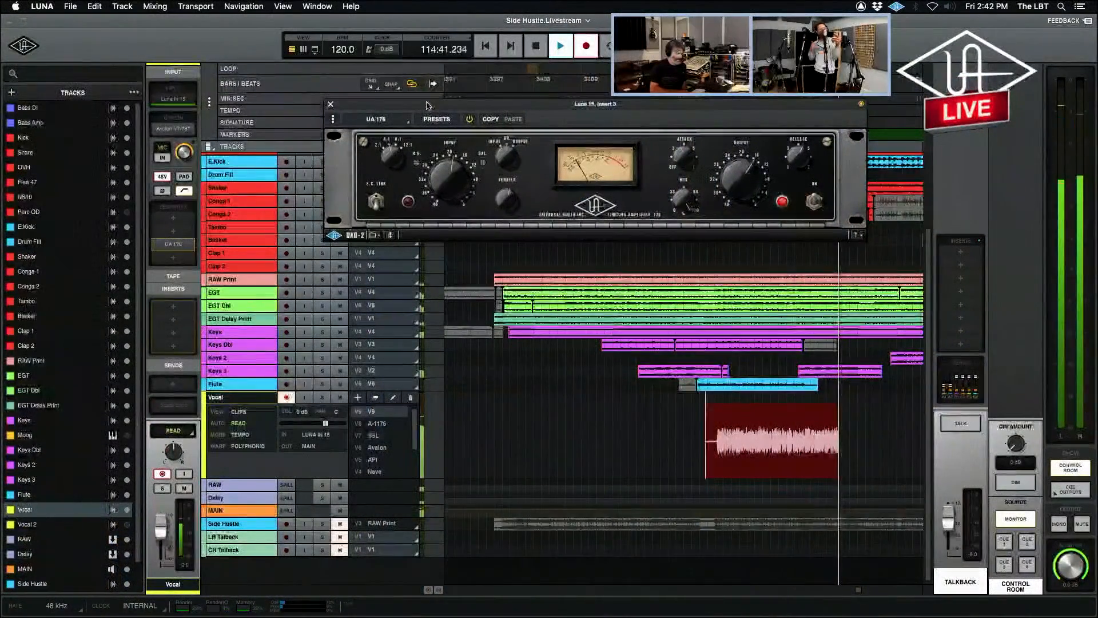
key("super+equal")
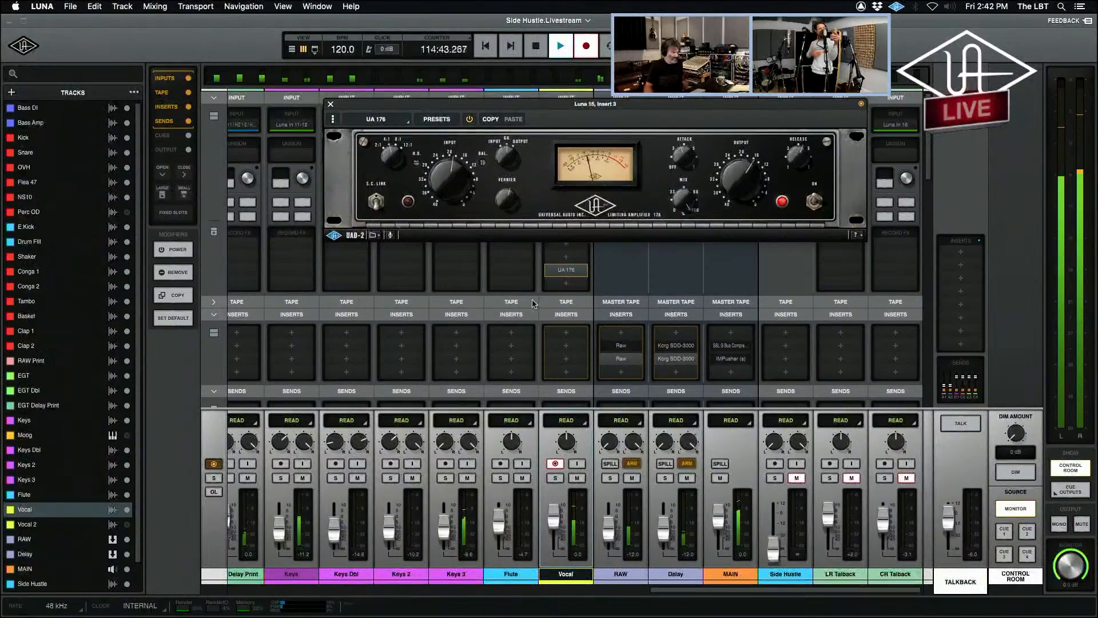
key("super+equal")
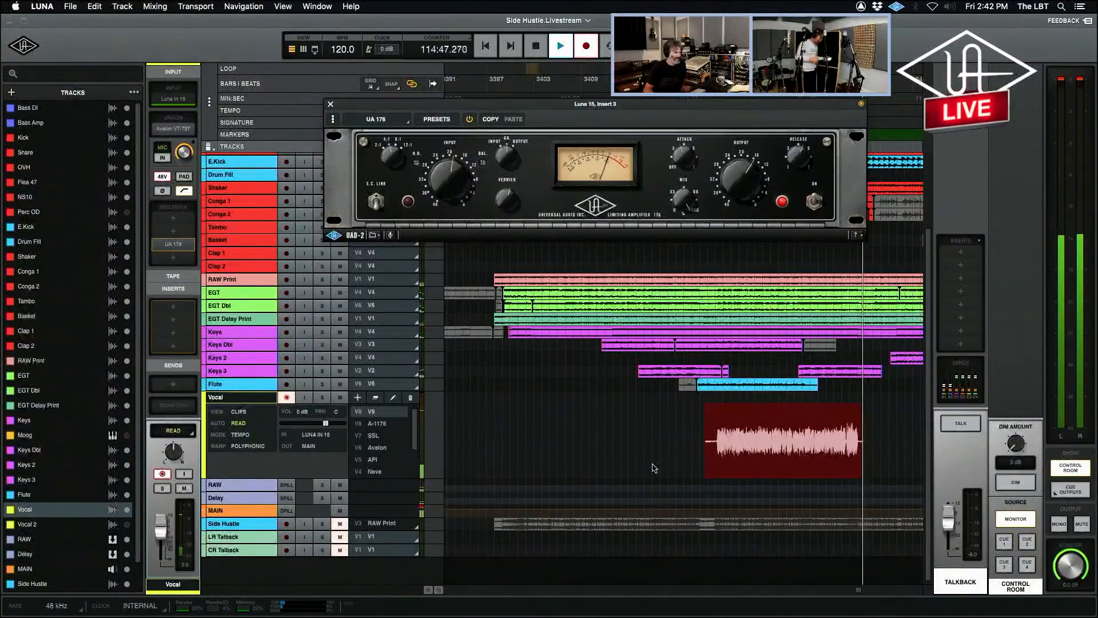
key("space")
left_click(952, 425)
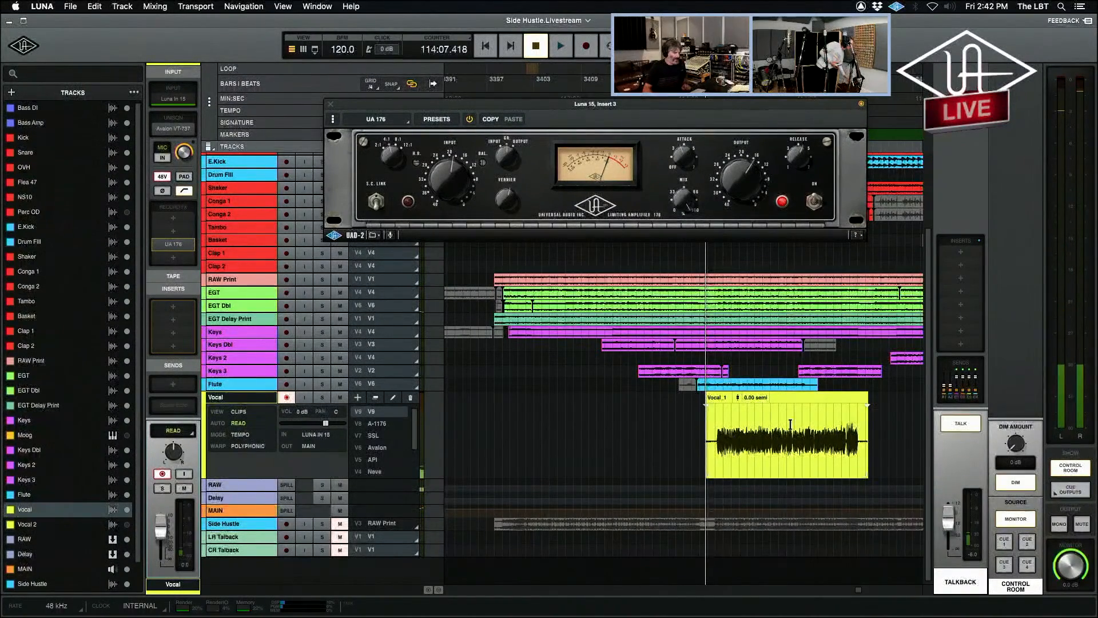
Add another empty version to the Vocal track and set the playhead to 113:13.799, where the RAW Print clip begins.
left_click(497, 427)
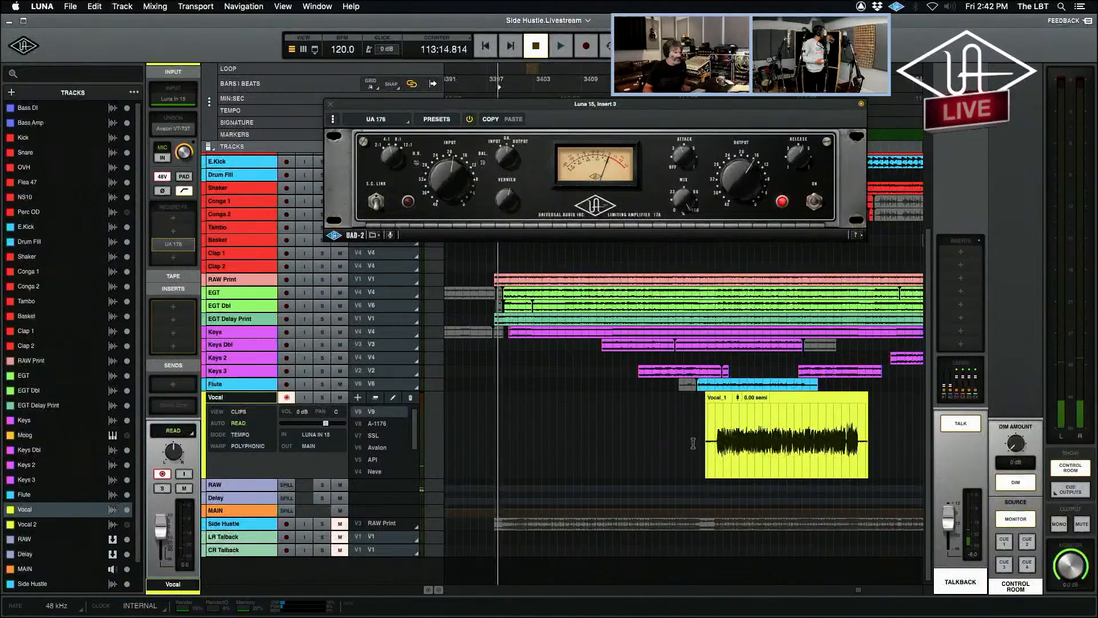
left_click(357, 400)
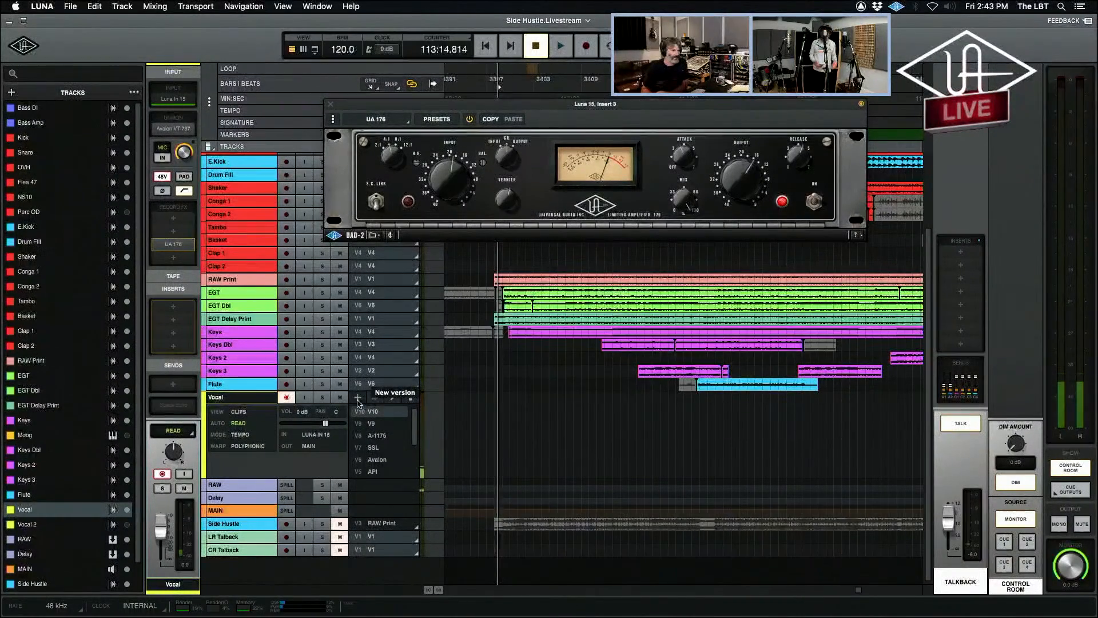
left_click(493, 417)
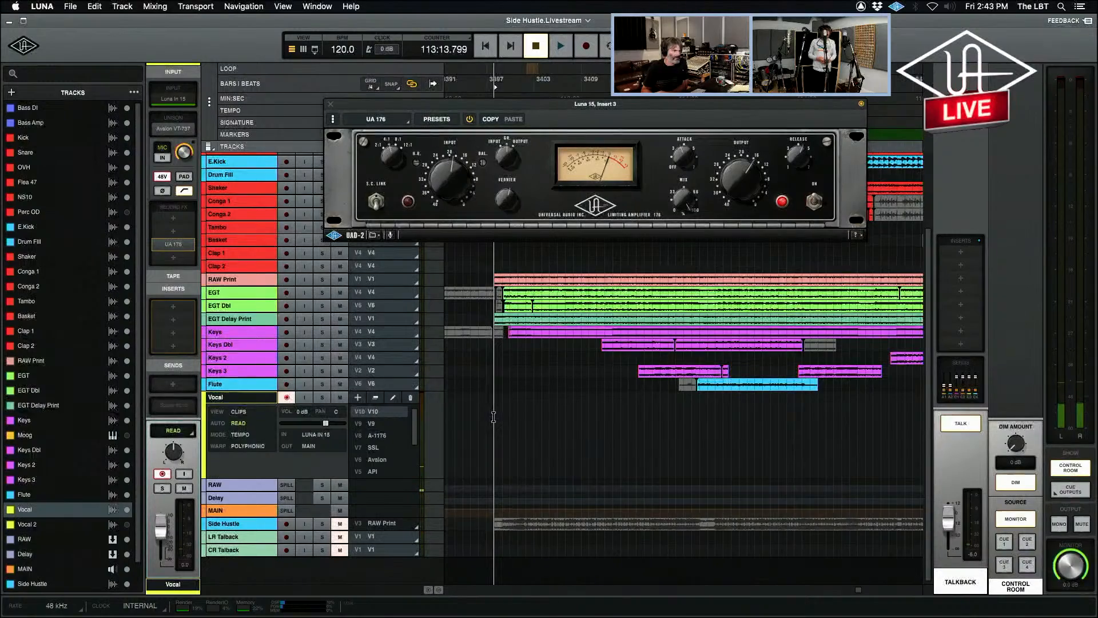
Set the playhead to 113:15.538 in the timeline and switch to the mixer view.
left_click(502, 418)
left_click(501, 417)
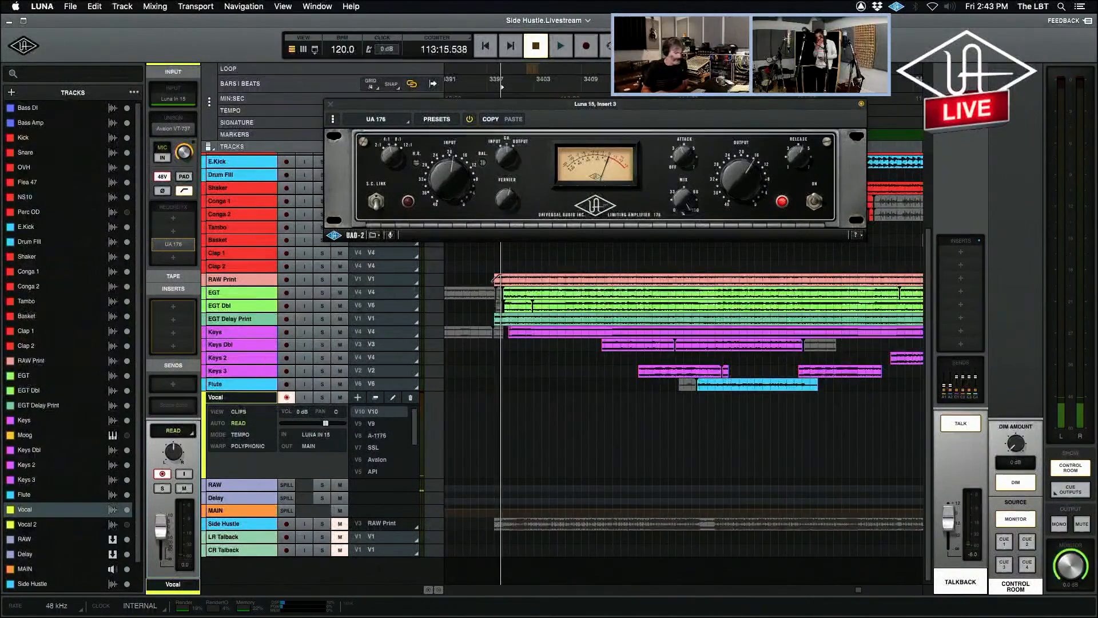
key("super+equal")
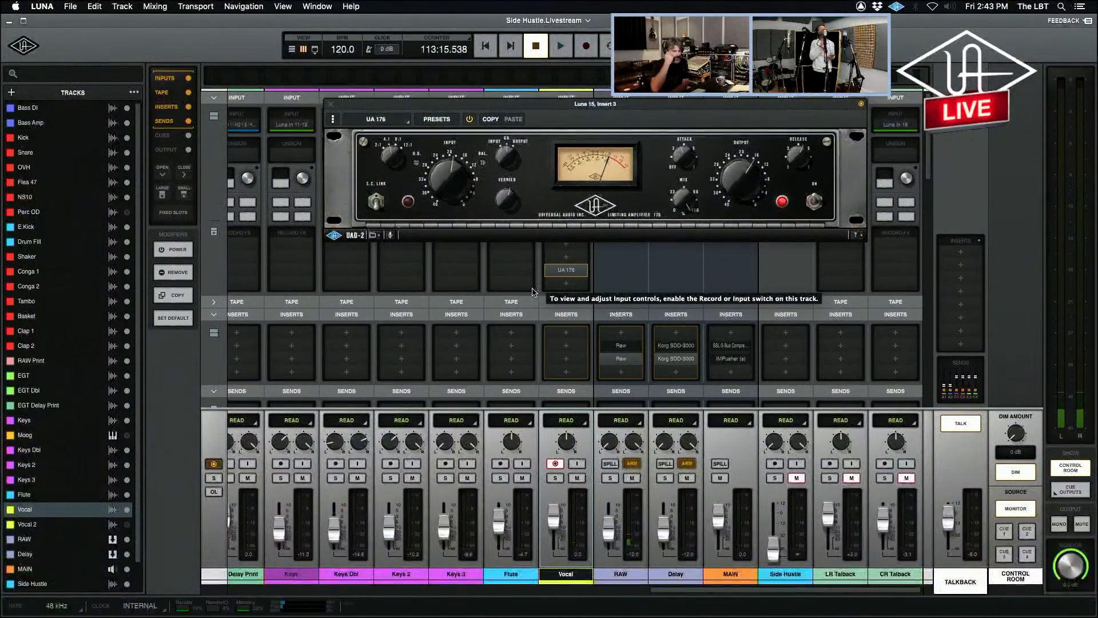
Copy the UA 176 from the Vocal channel's Record FX slot into its inserts and disable both instances.
mouse_move(561, 271)
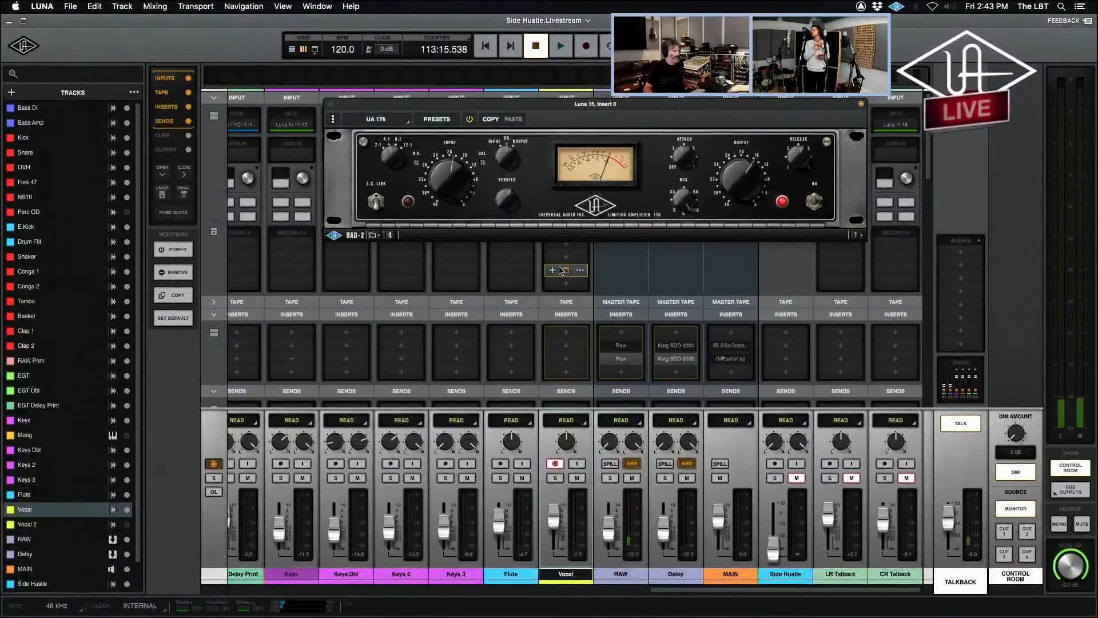
left_click_drag(566, 271, 565, 349)
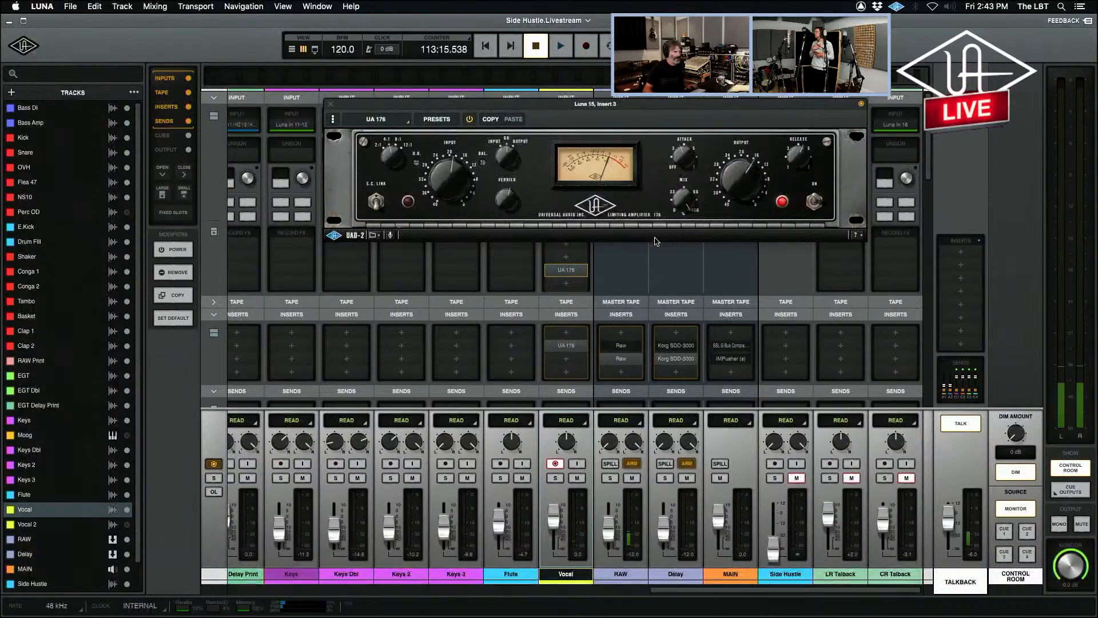
left_click(582, 270)
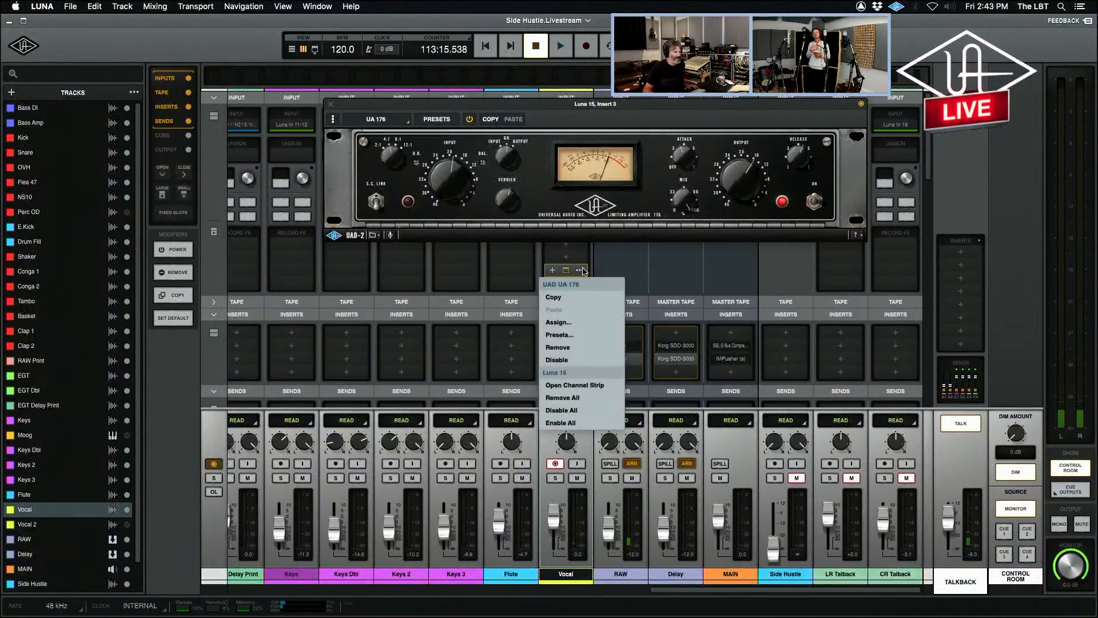
left_click(582, 356)
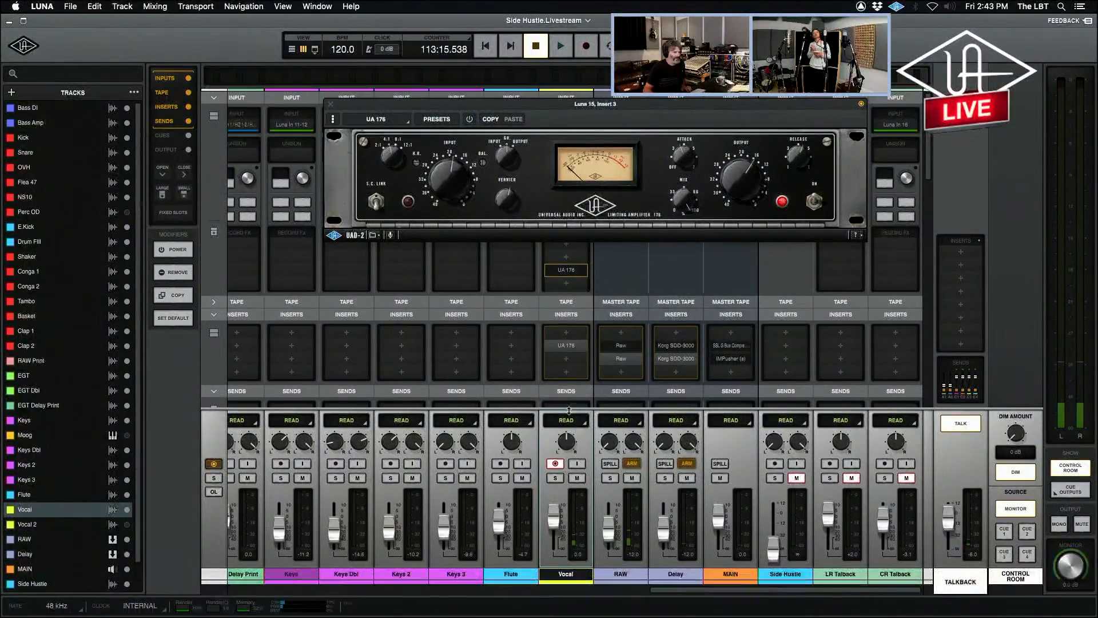
mouse_move(581, 273)
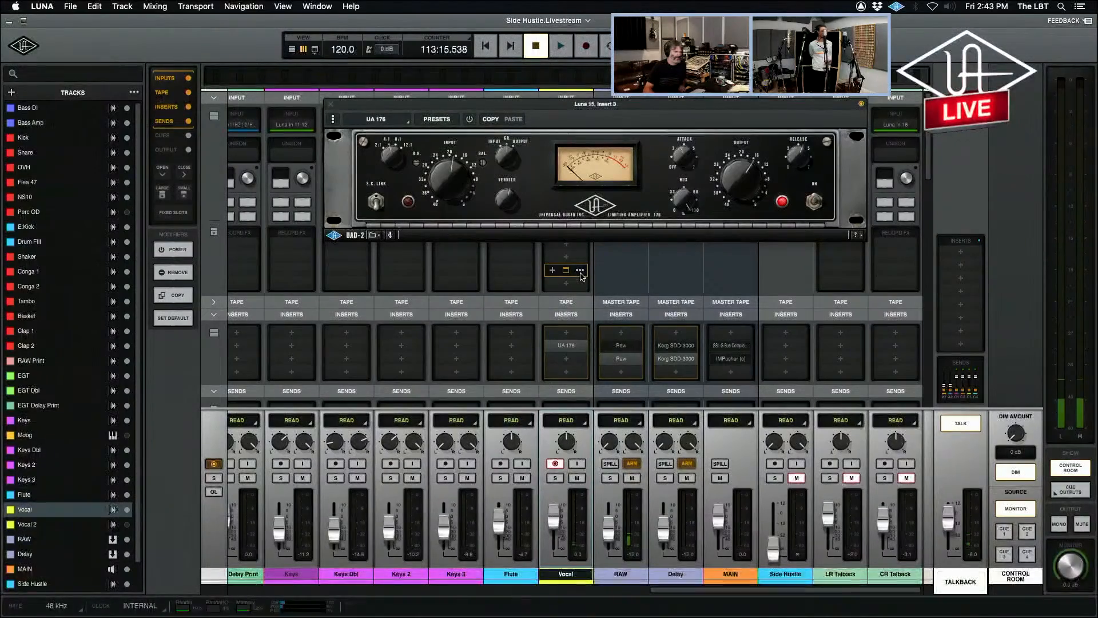
left_click(580, 346)
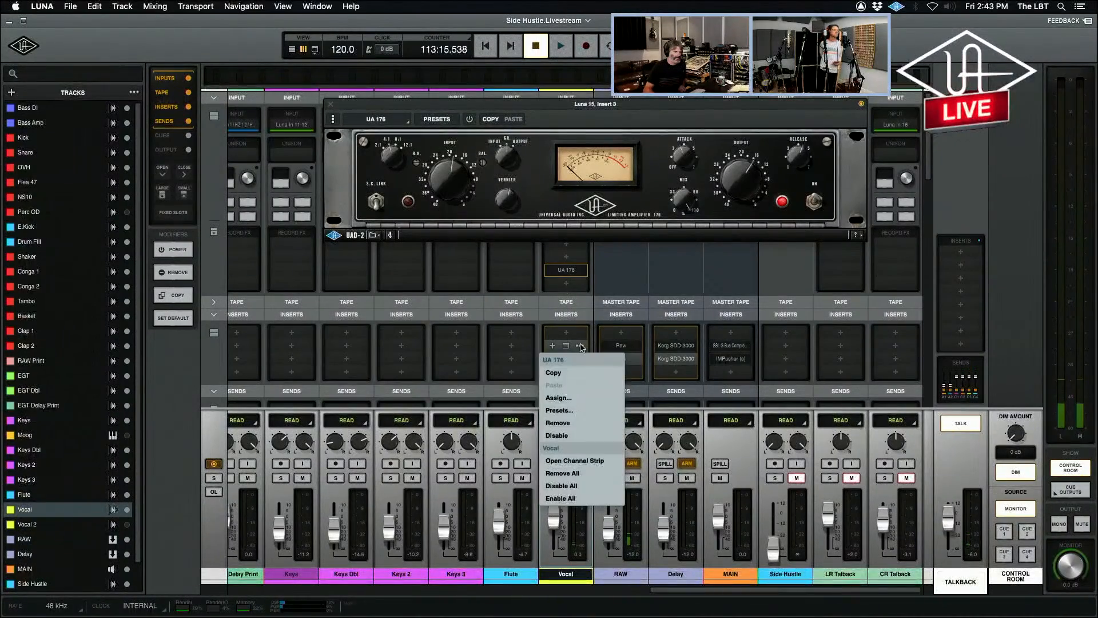
left_click(575, 435)
Enable the UA 176 in the Vocal channel's Record FX slot and remove its copy from the inserts.
left_click(581, 270)
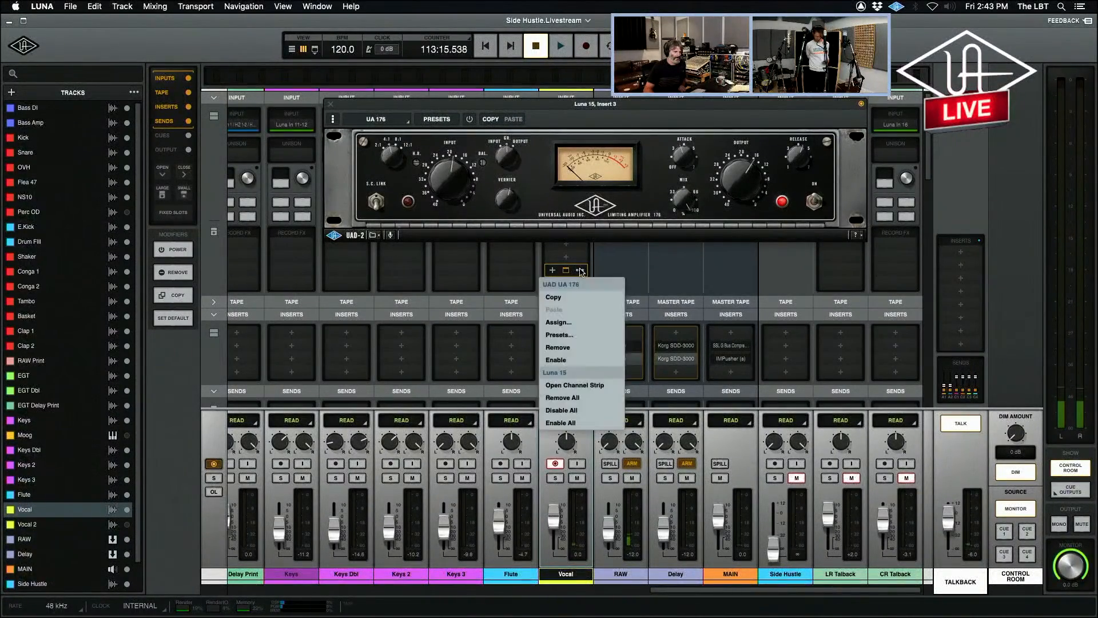
left_click(584, 359)
left_click(580, 347)
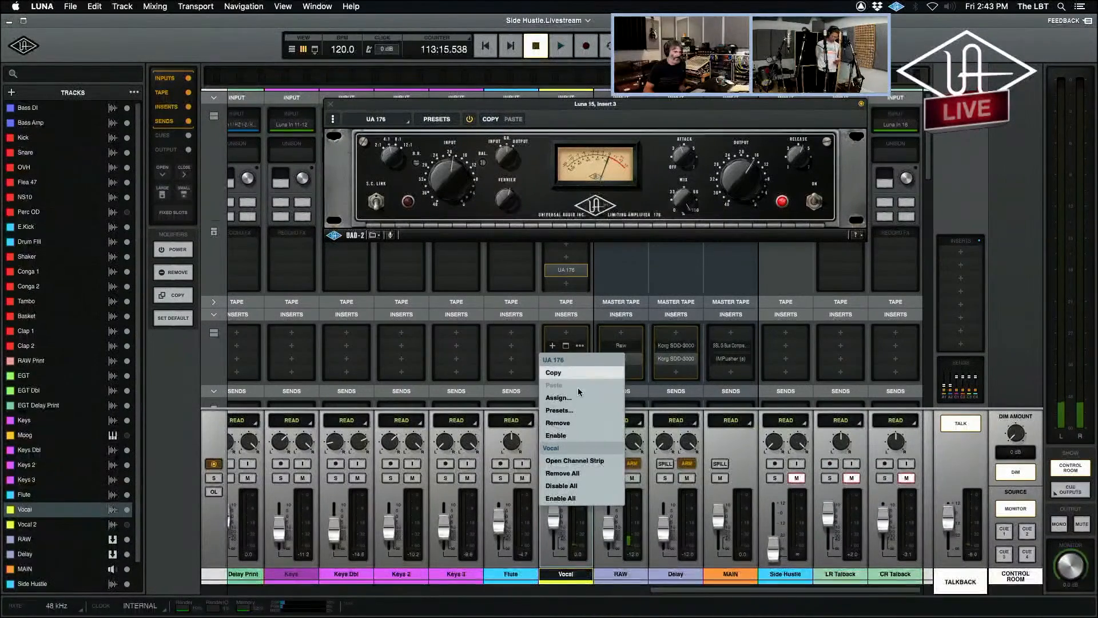
left_click(577, 420)
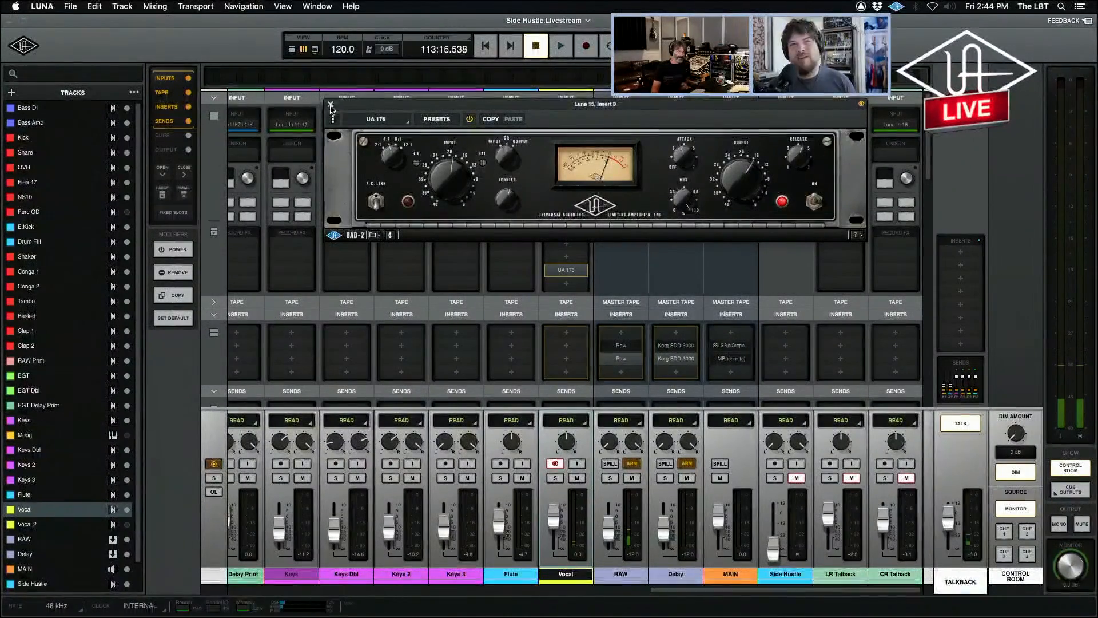
Close the UA 176 plug-in window and return to the timeline view.
left_click(331, 104)
key("super+equal")
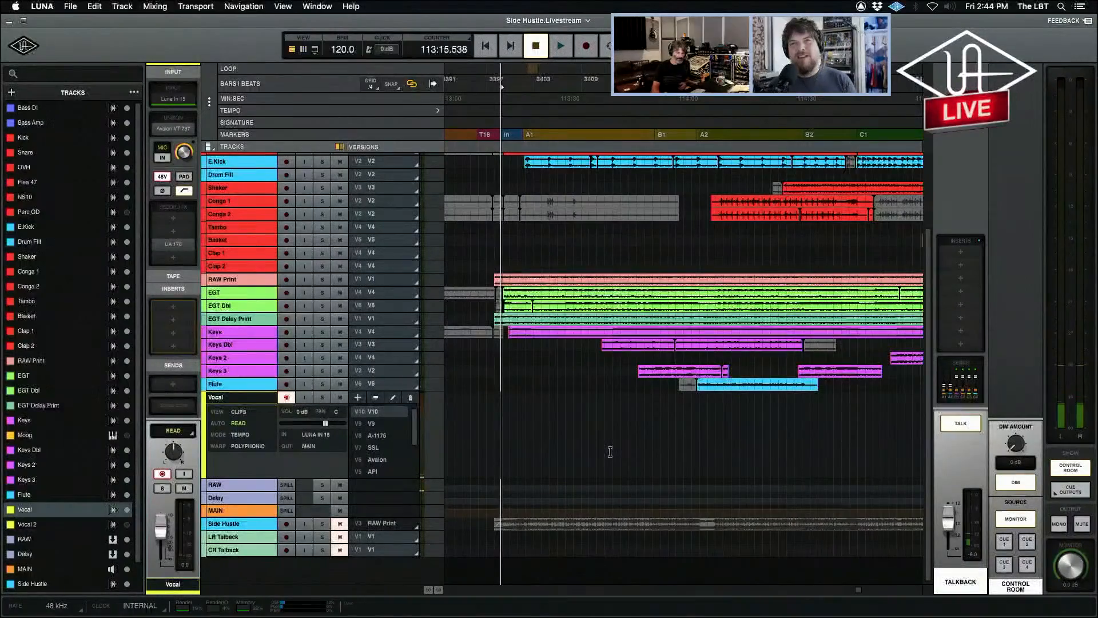